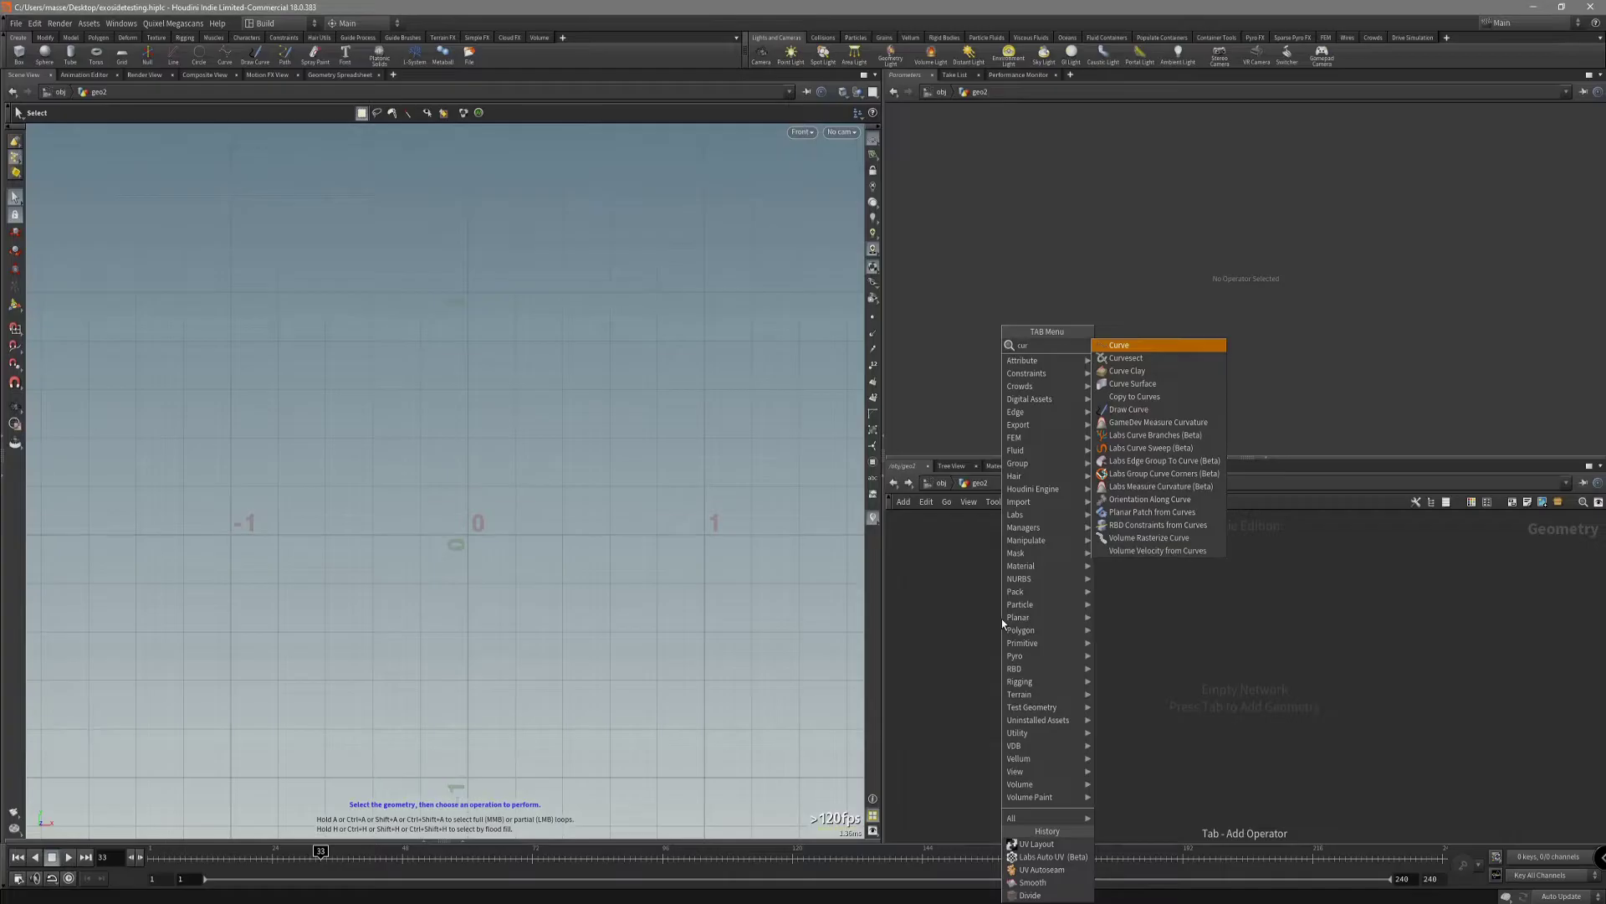
Add a Curve node to the empty geometry network.
key(Return)
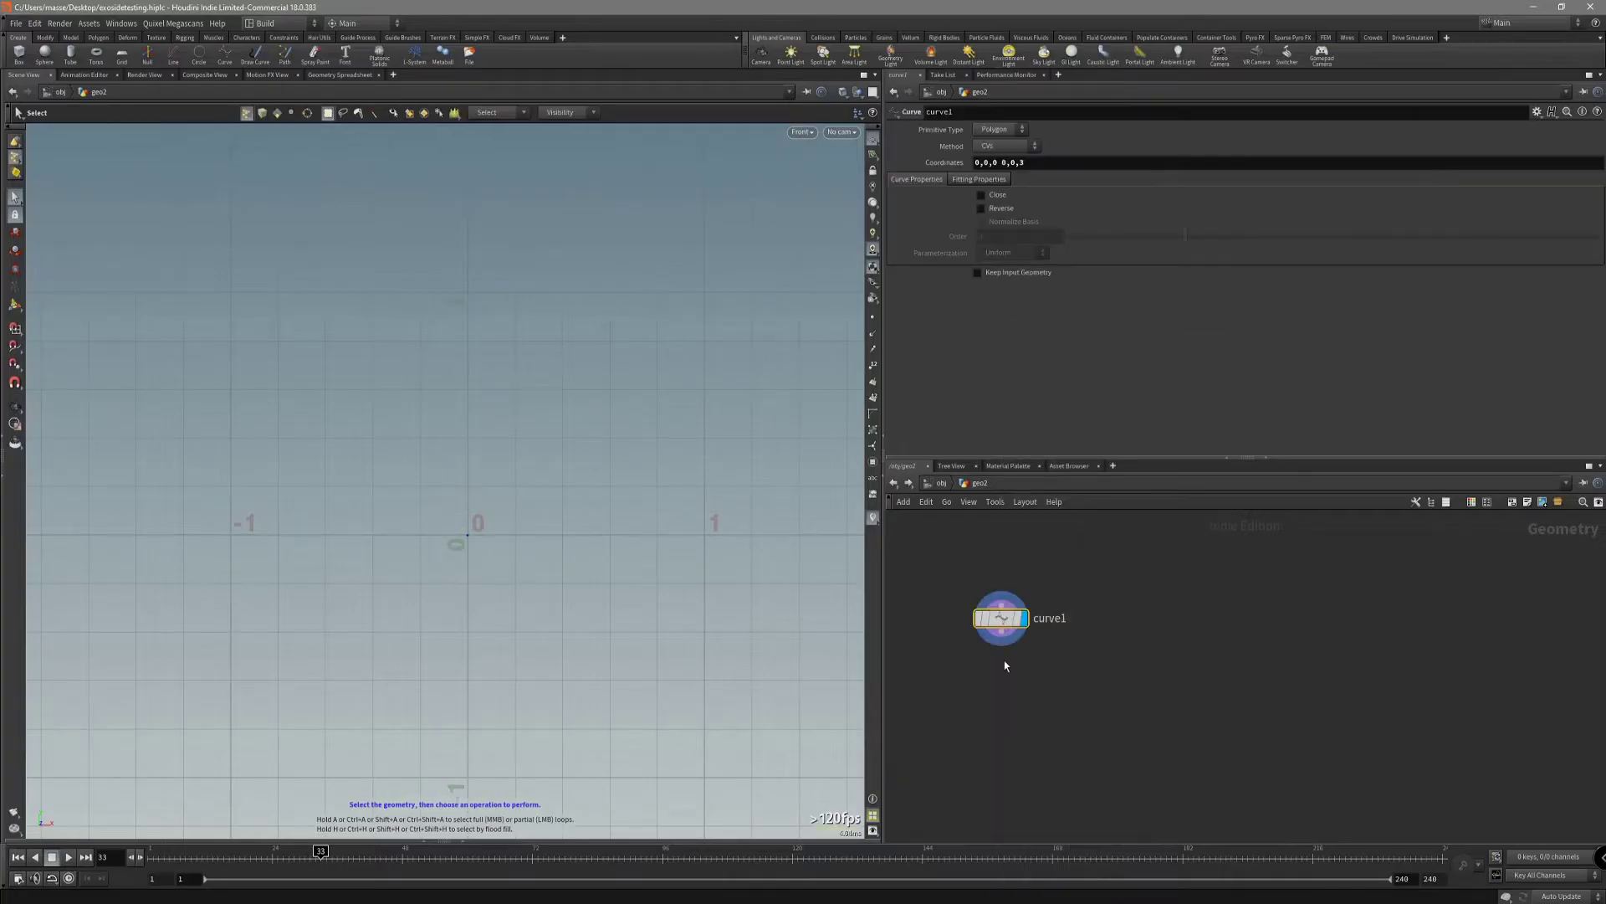
key(space+4)
right_drag(579, 562, 378, 658)
middle_drag(660, 712, 261, 574)
right_drag(256, 572, 570, 606)
middle_drag(645, 615, 541, 600)
right_drag(541, 600, 493, 600)
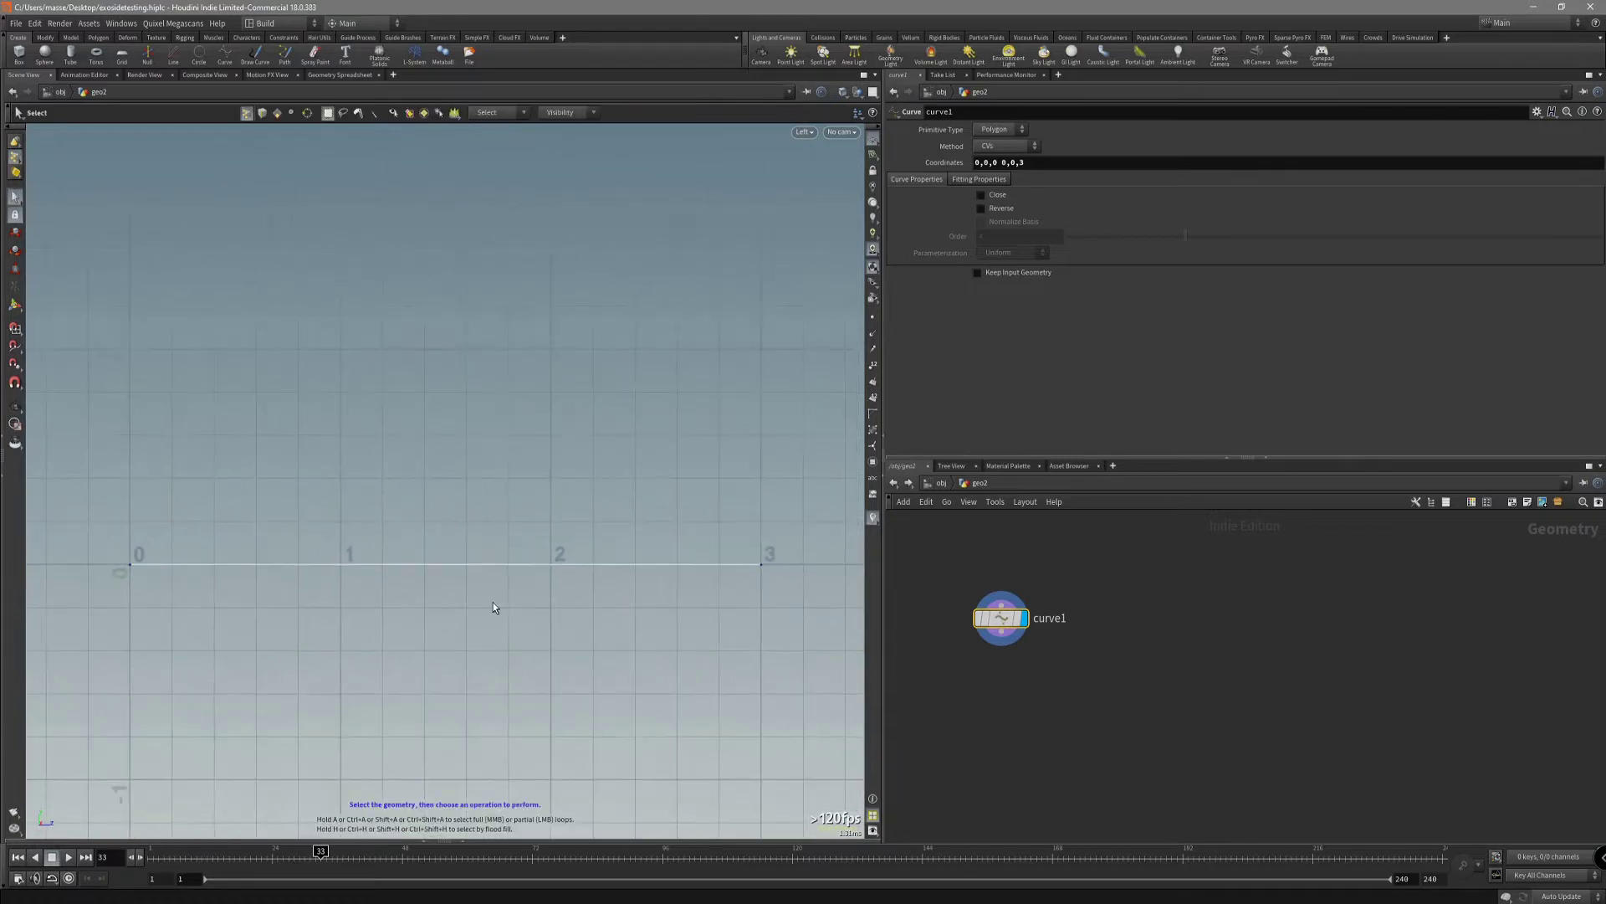
Move the curve's end point along Z so the coordinates are 0,0,0 and 0,0,5.
key(space+2)
right_drag(516, 678, 414, 676)
middle_drag(413, 676, 497, 520)
key(Return)
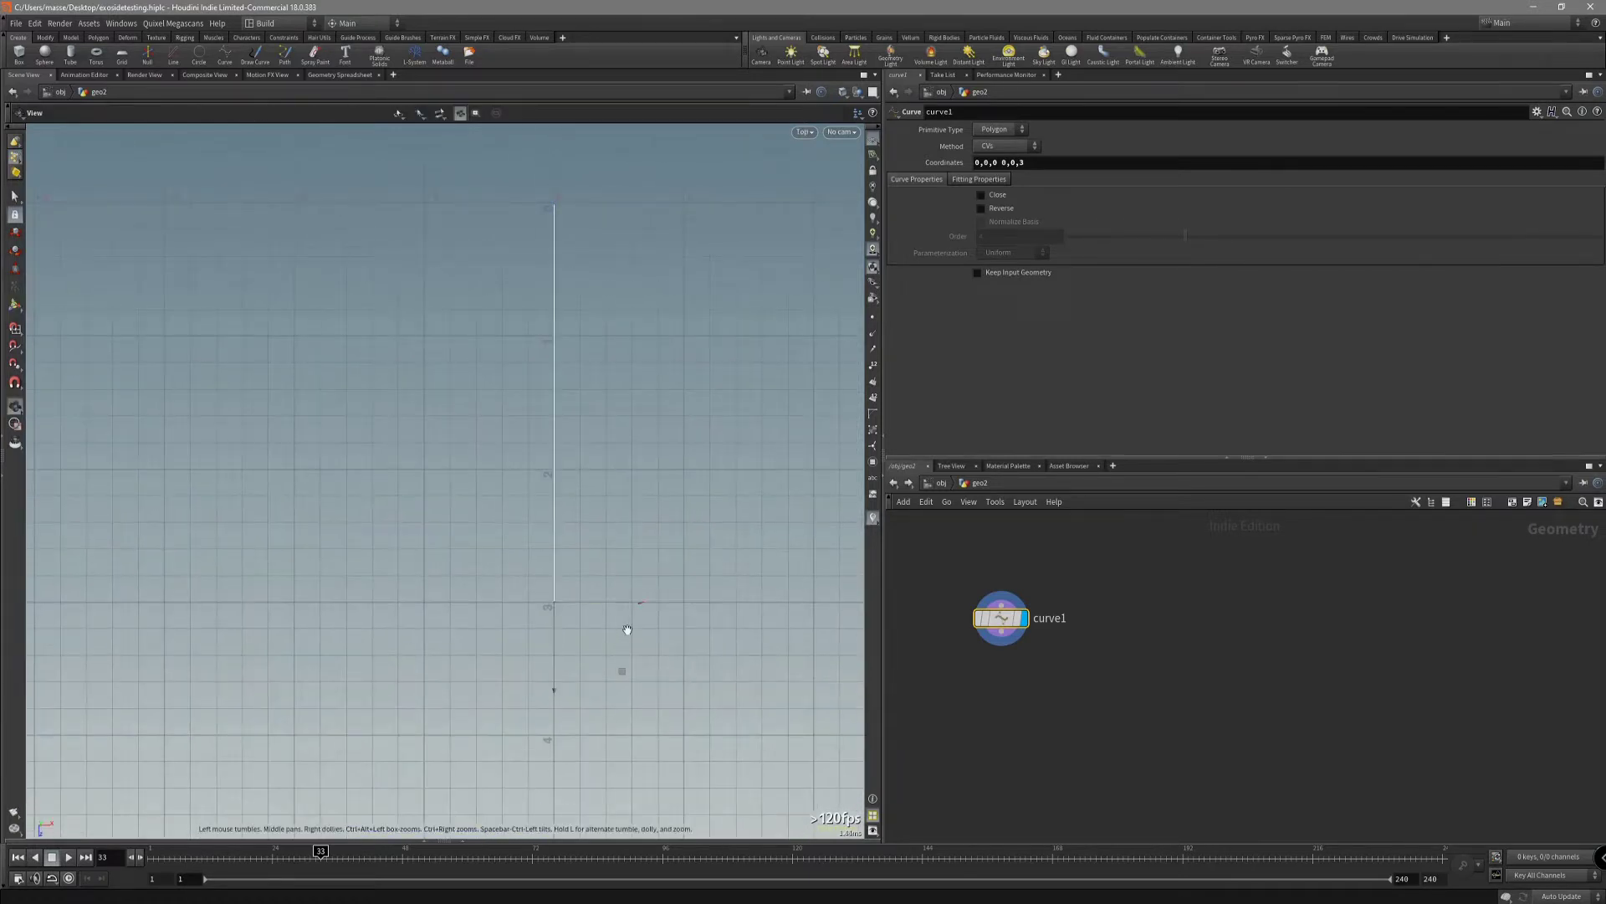
middle_drag(625, 630, 635, 574)
middle_drag(631, 687, 674, 571)
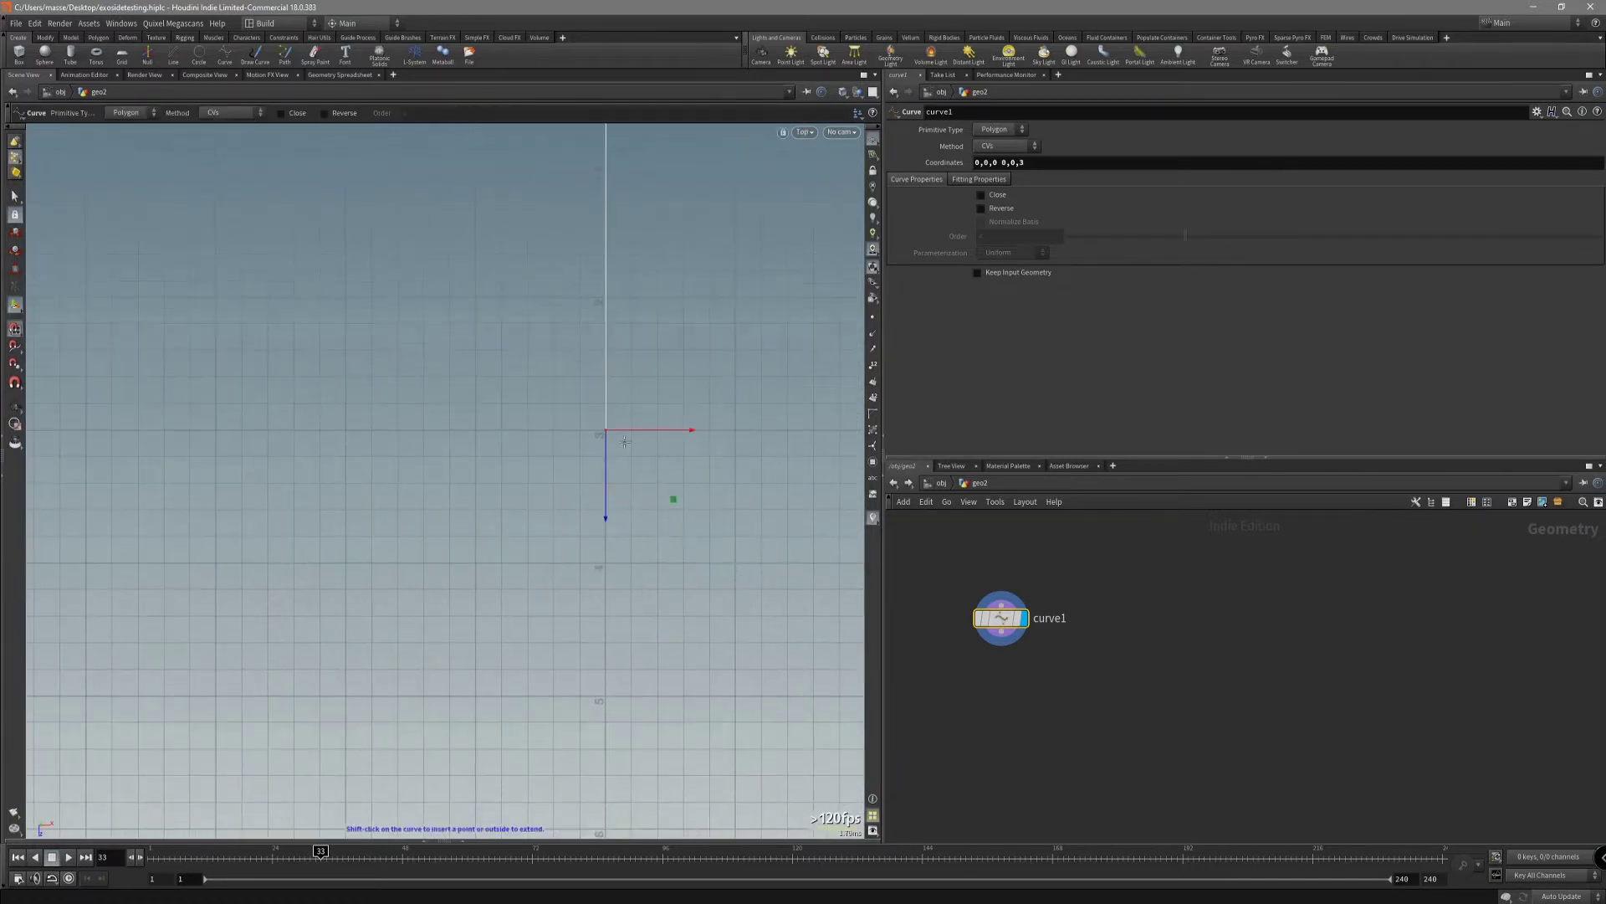
key(space+3)
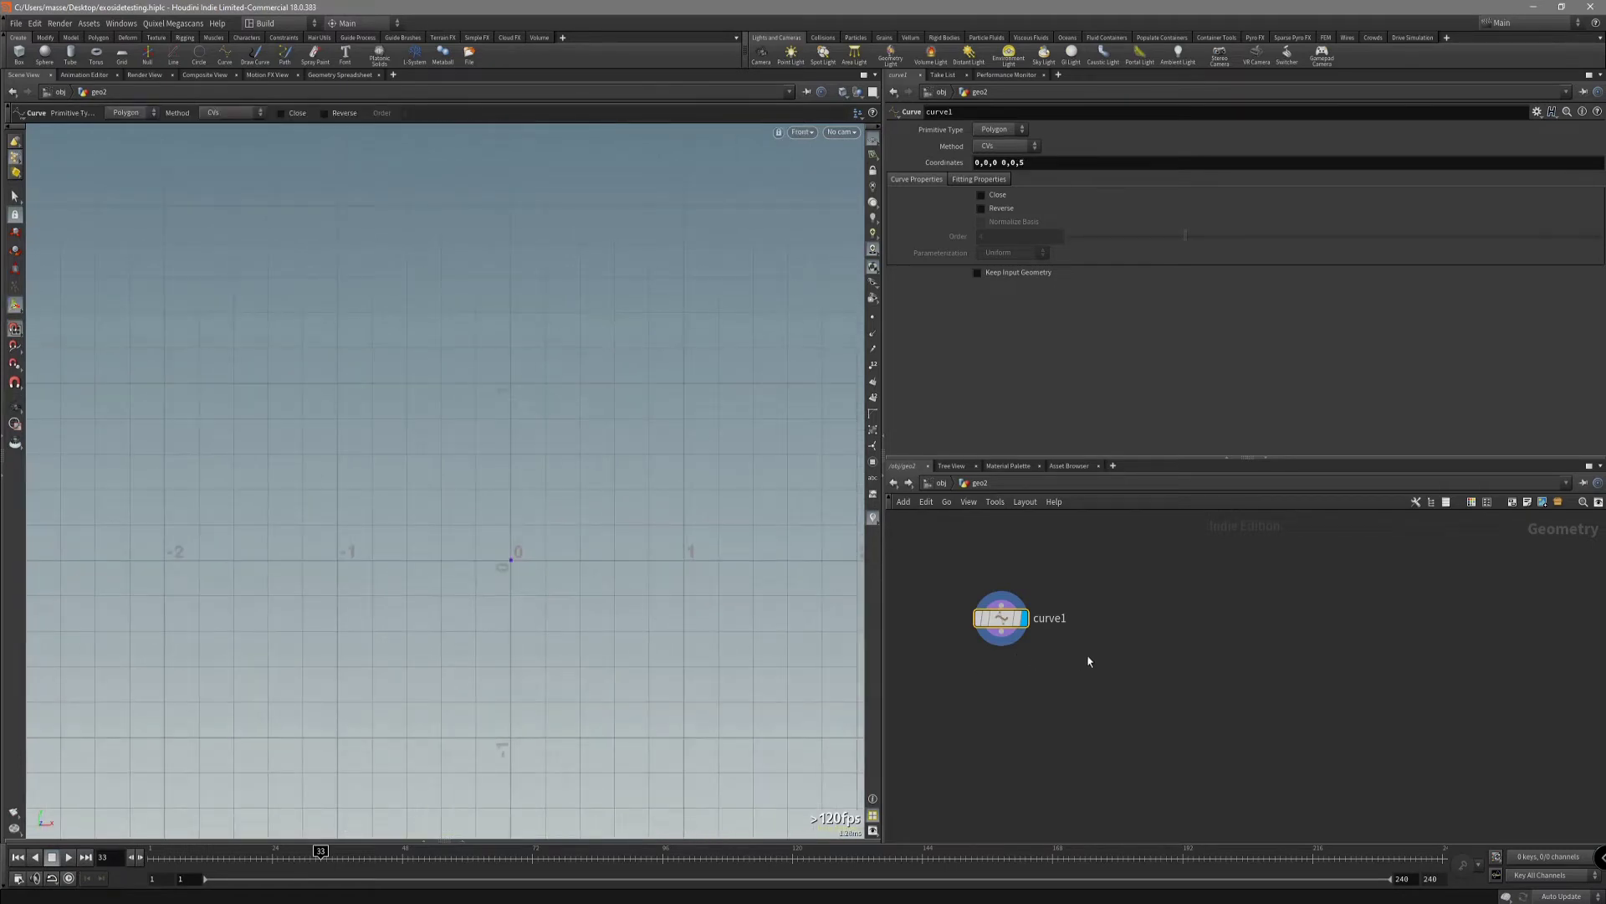
Add a second Curve node beside the first one.
key(Tab)
text(cur)
key(Return)
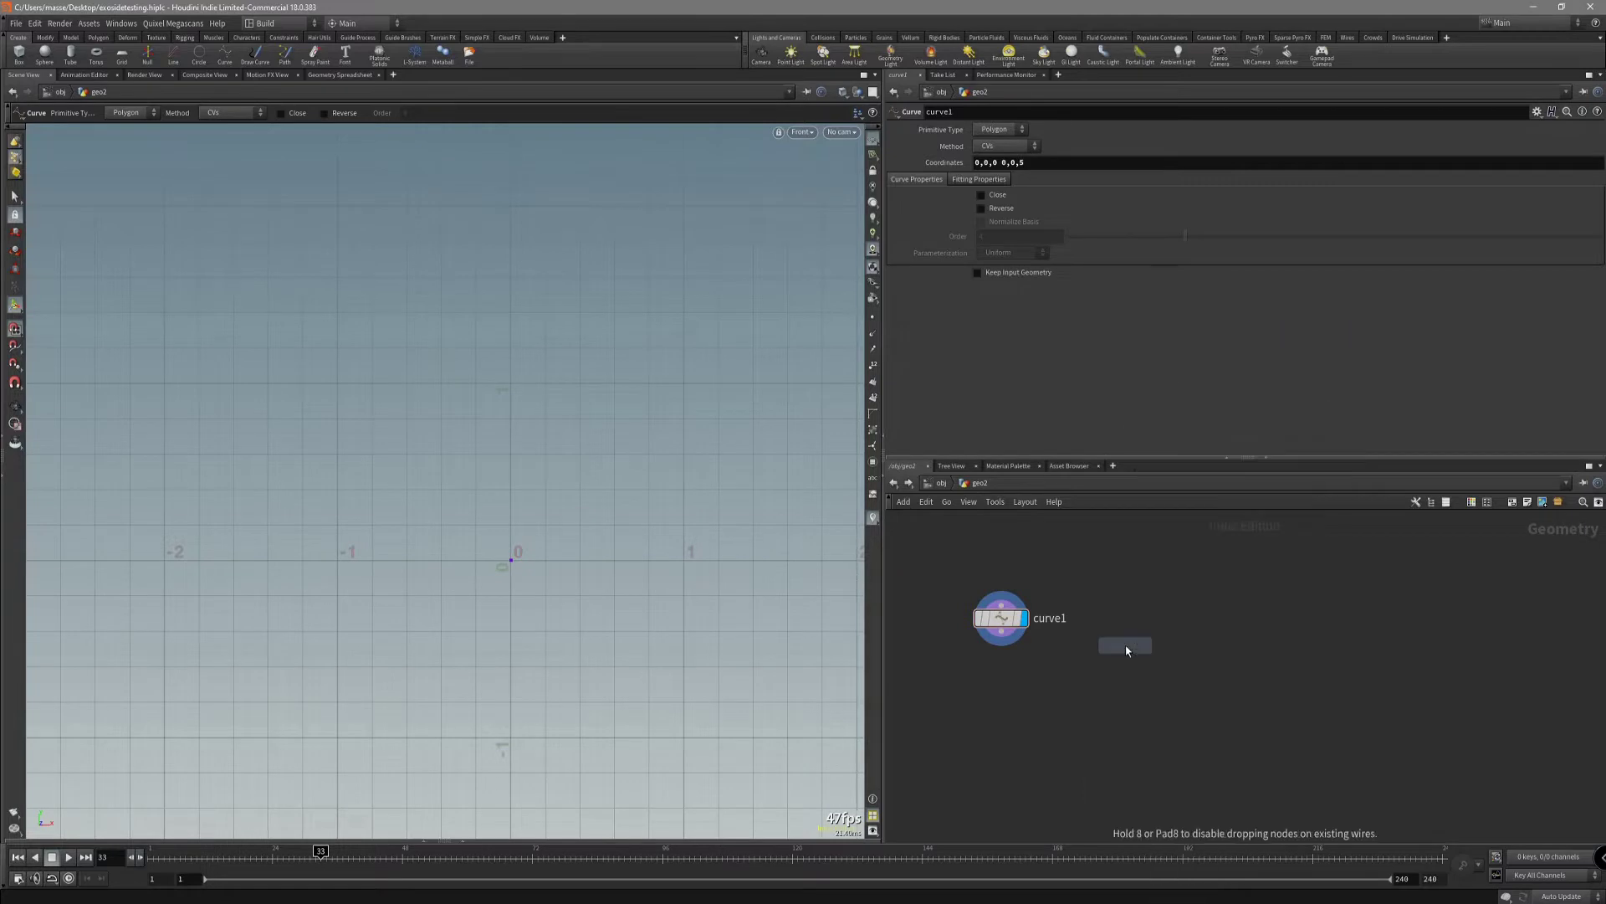
click(1126, 644)
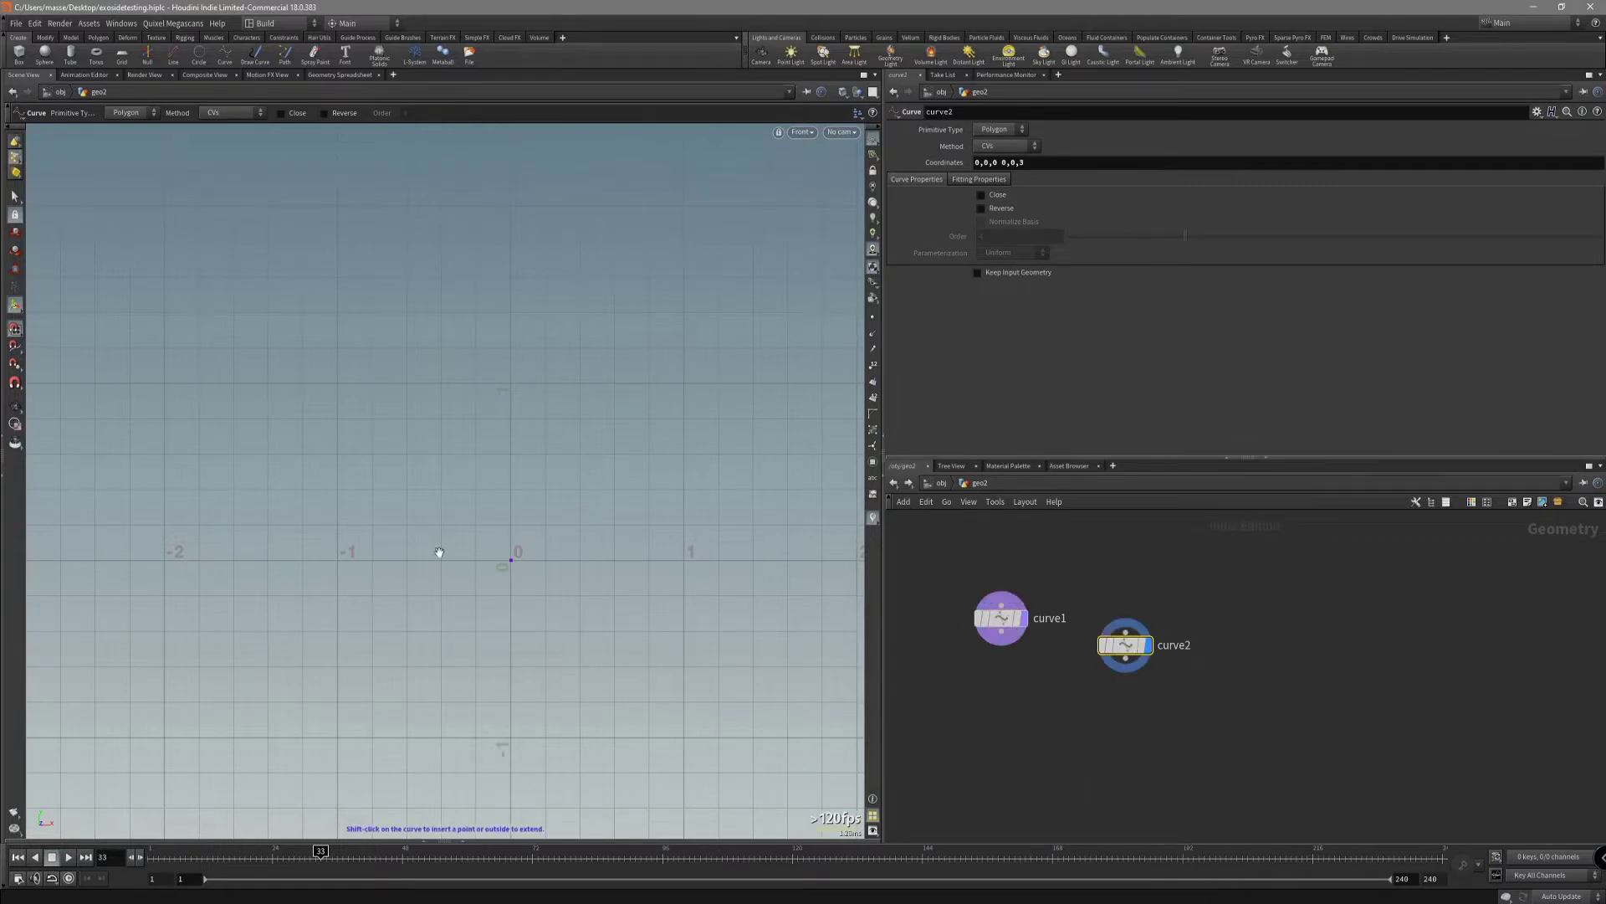
Draw an open four-point curve in the front view from about -0.78,0.05 through -0.8,0.4 and -0.4,0.6 to 0,0.6.
right_drag(440, 552, 678, 545)
middle_drag(628, 529, 610, 593)
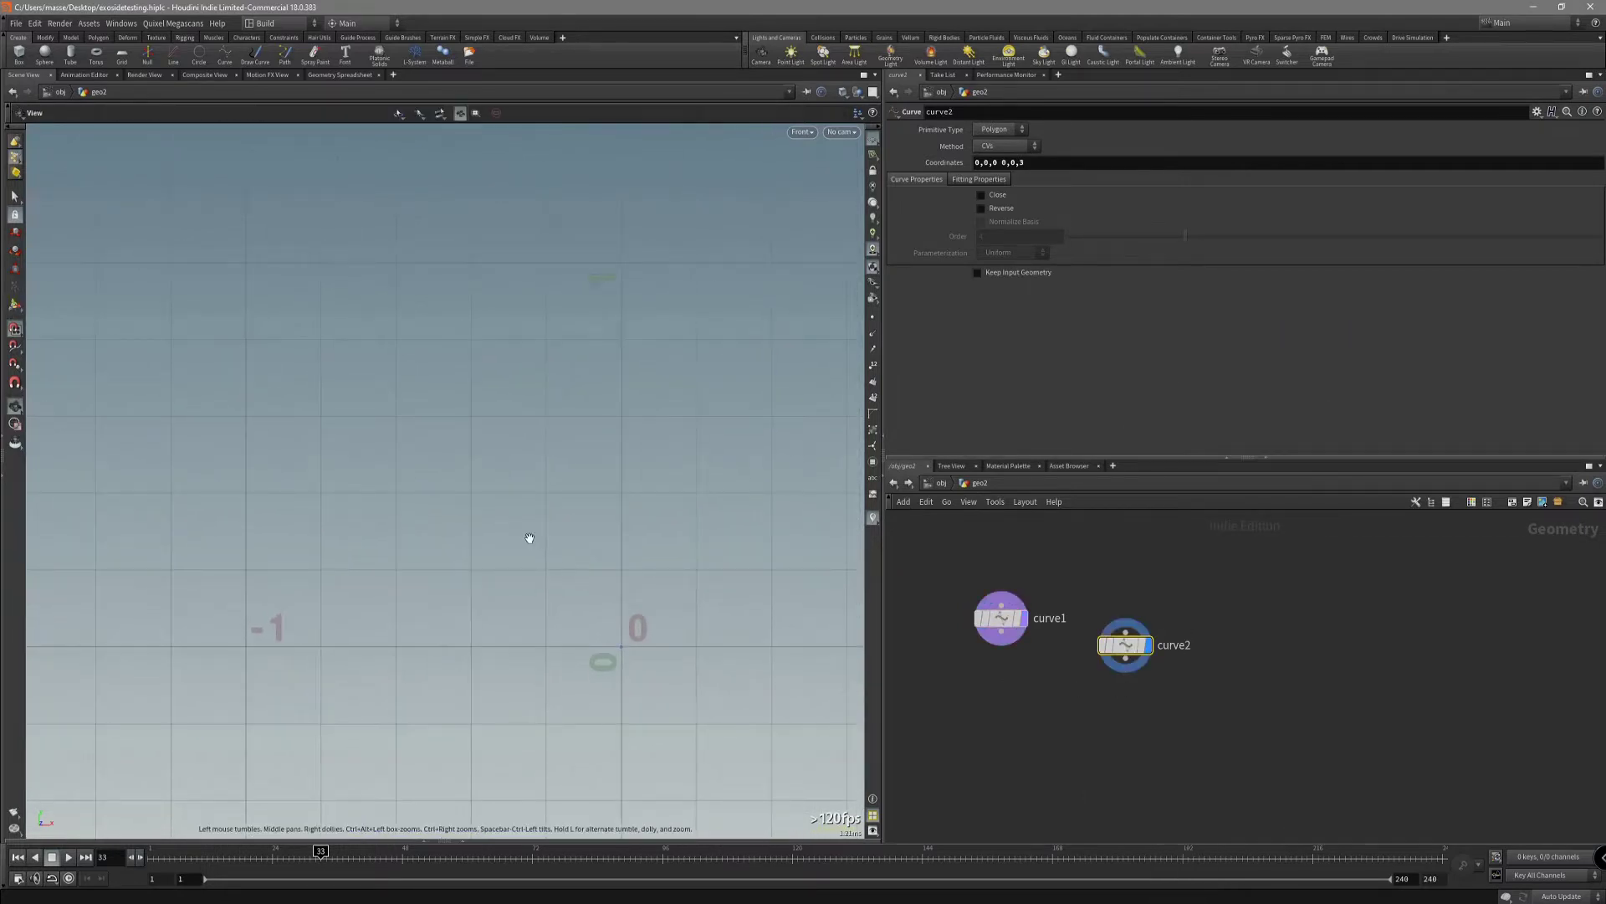
middle_drag(529, 538, 546, 556)
key(Return)
key(grave)
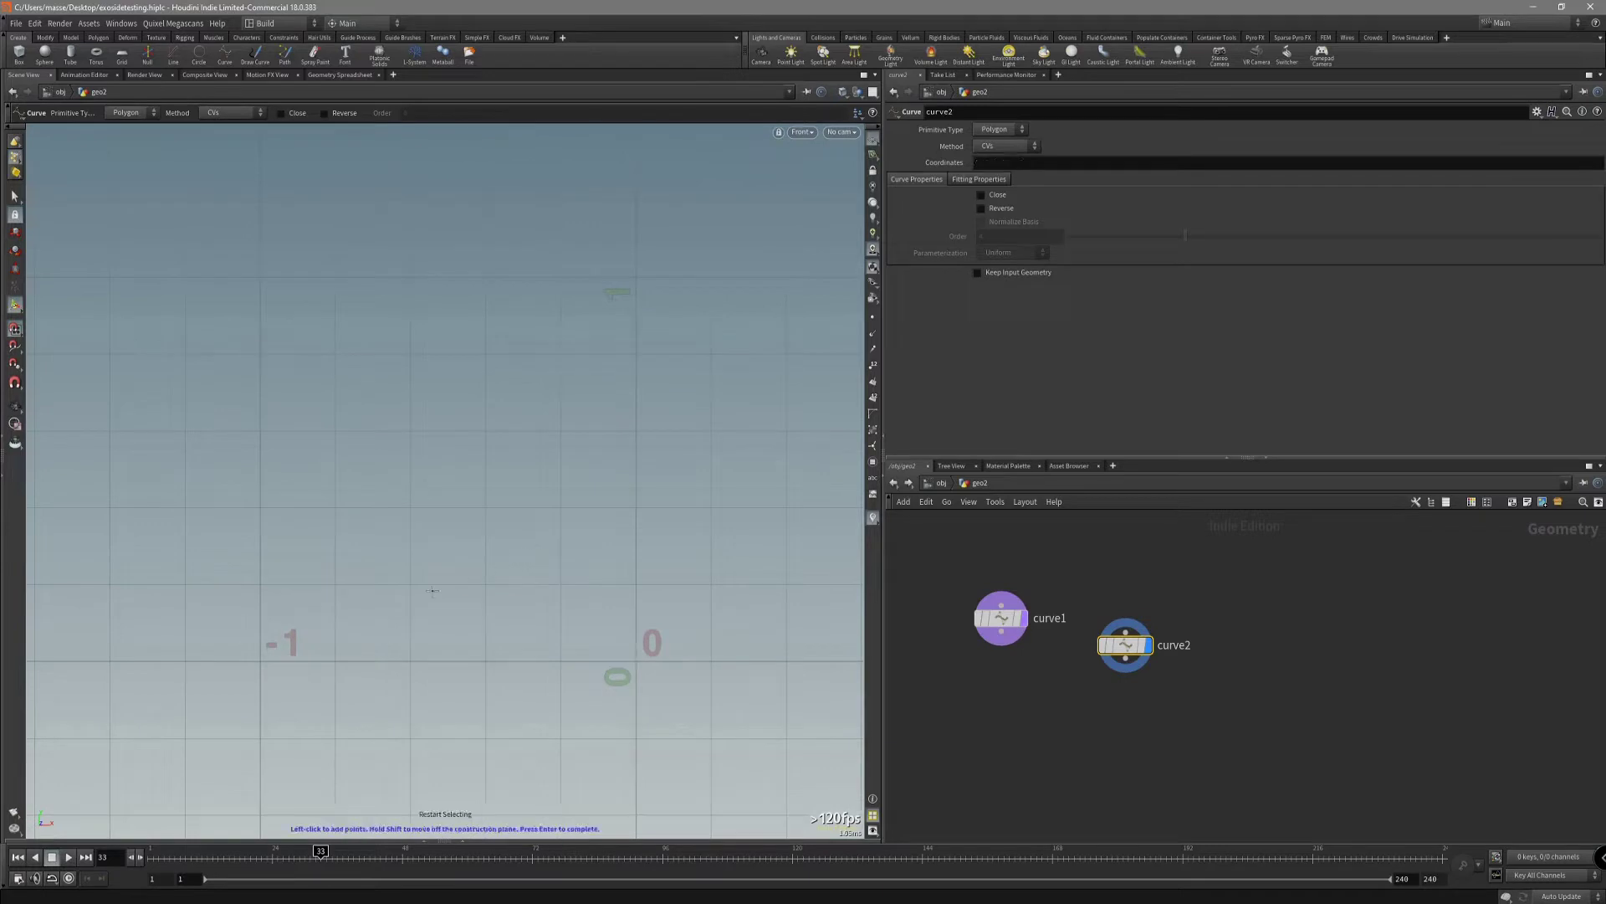
middle_drag(386, 595, 413, 620)
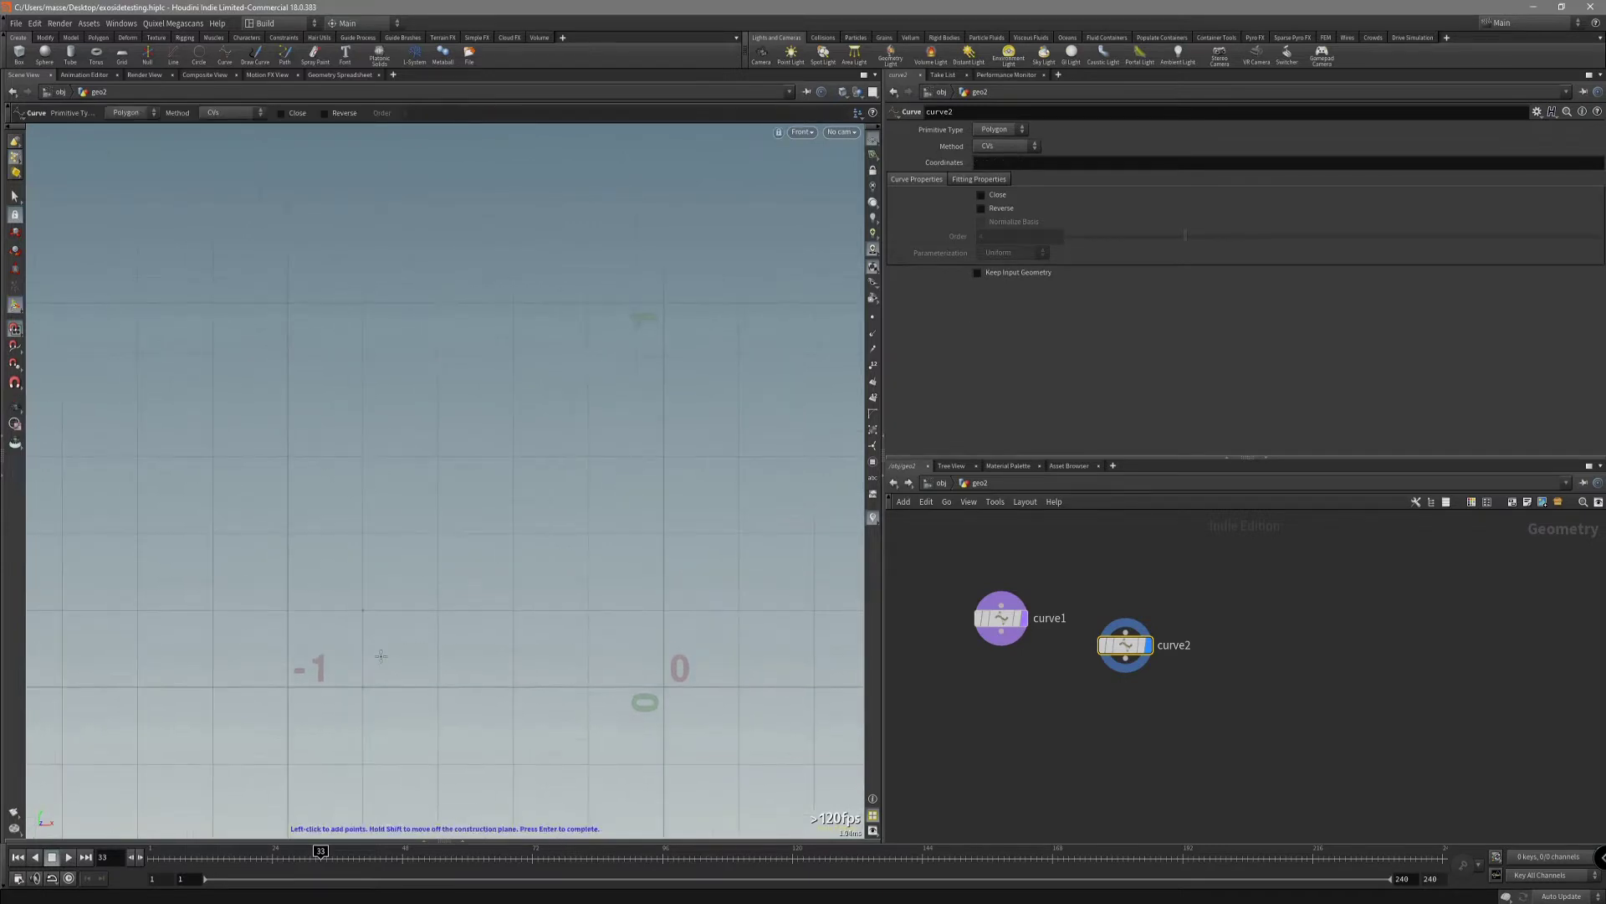
click(369, 669)
click(363, 532)
click(513, 456)
click(663, 456)
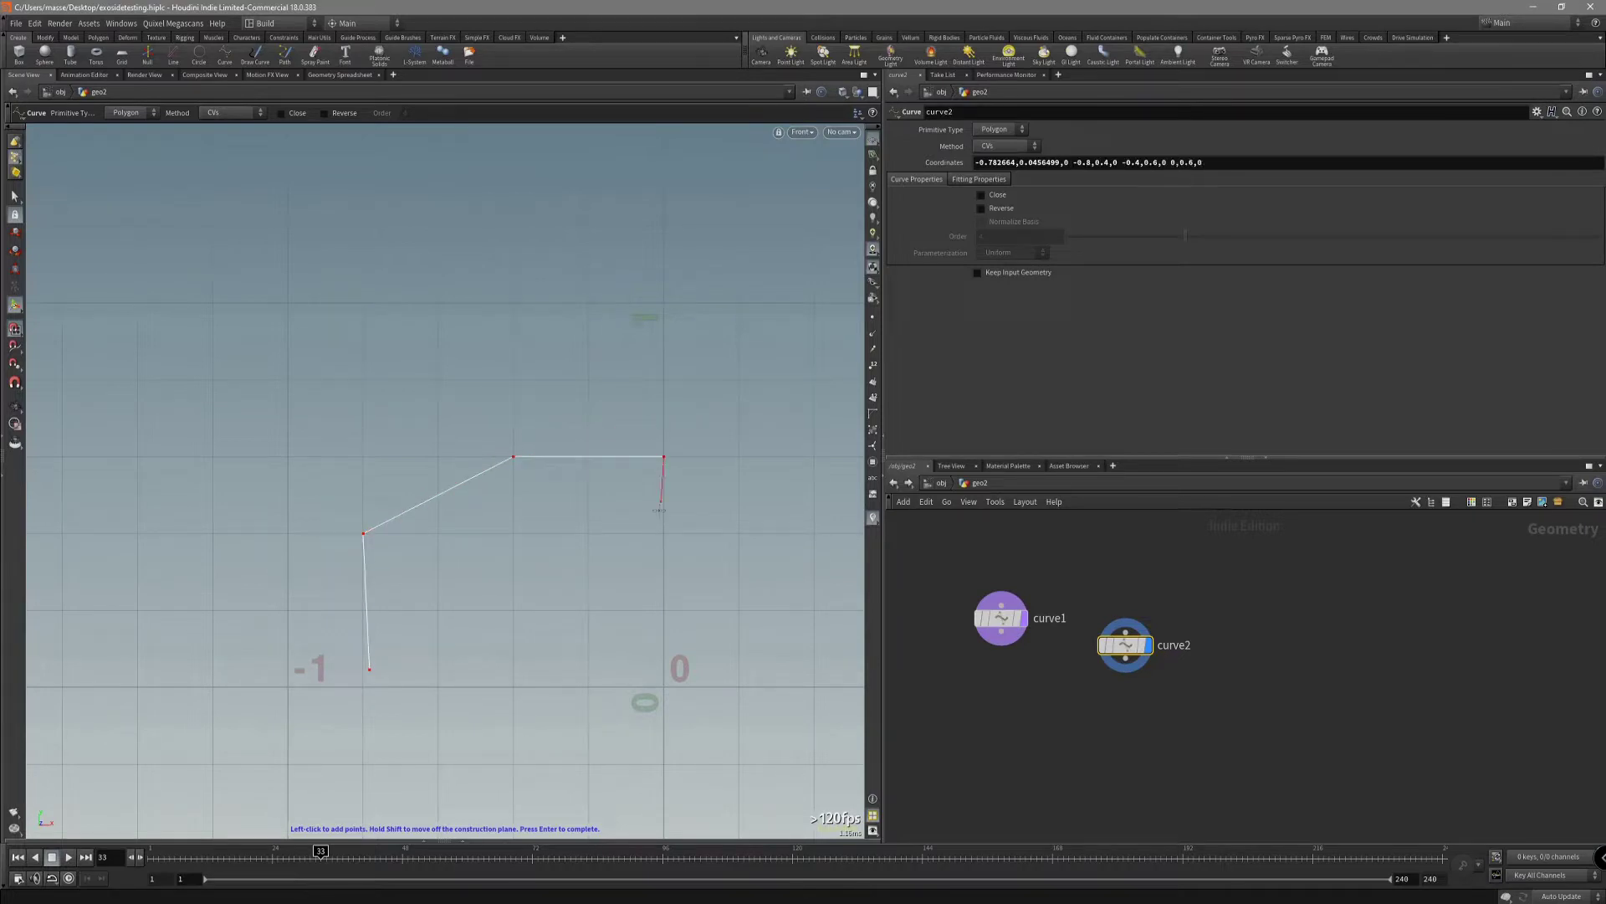
right_click(452, 618)
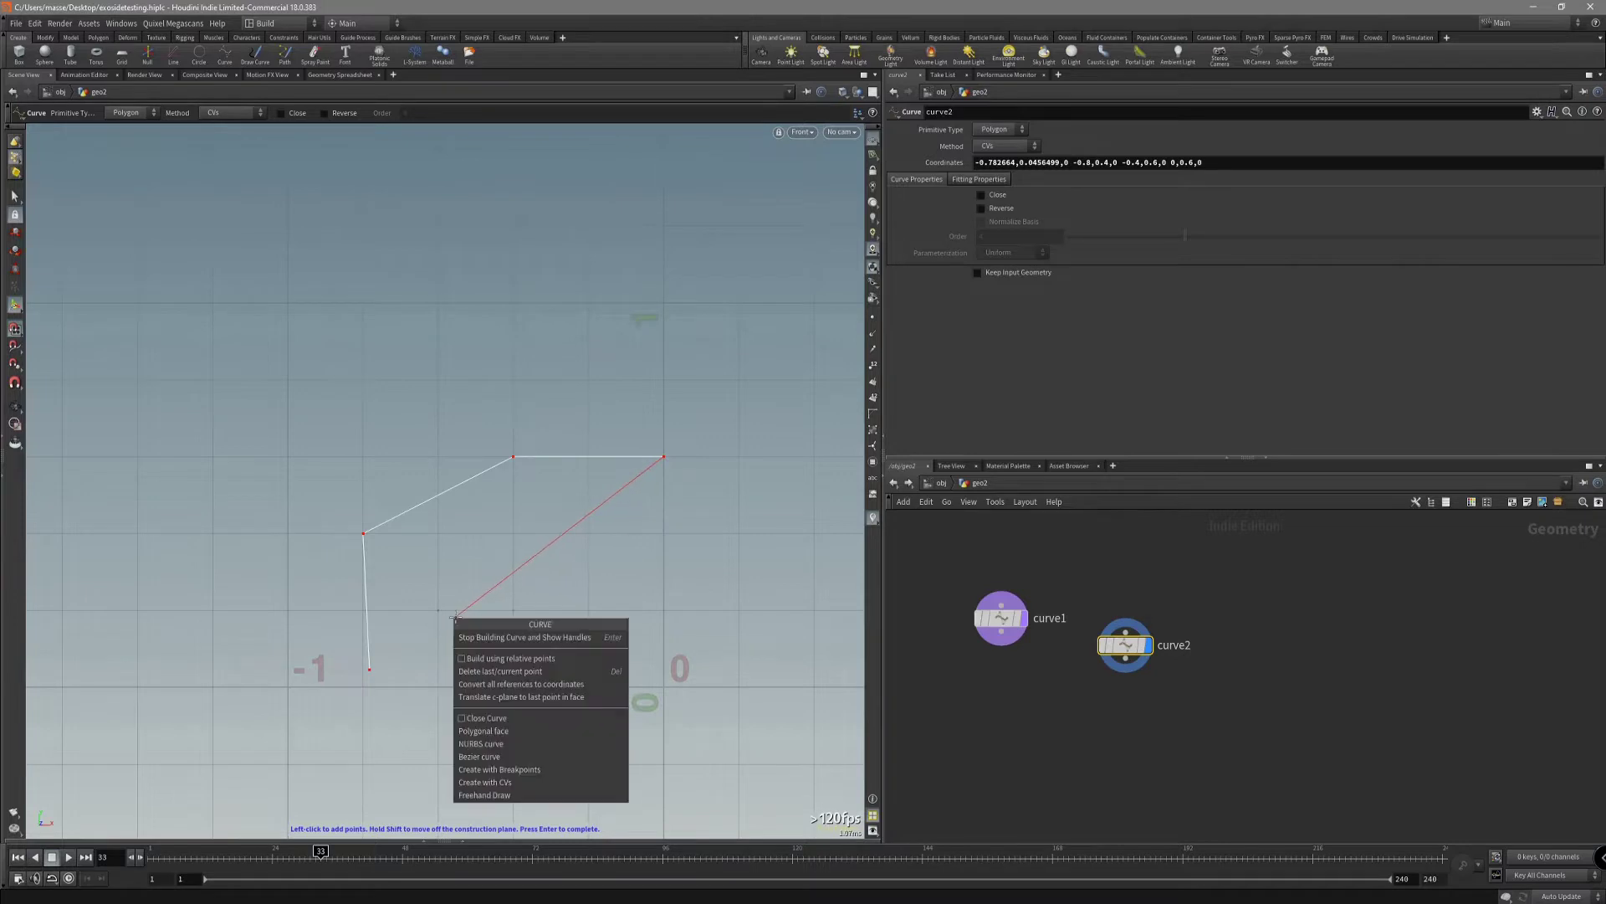
click(479, 637)
Snap the curve's points to the grid at -0.8,0, -0.8,0.4, -0.4,0.6 and 0,0.6.
drag(369, 669, 357, 685)
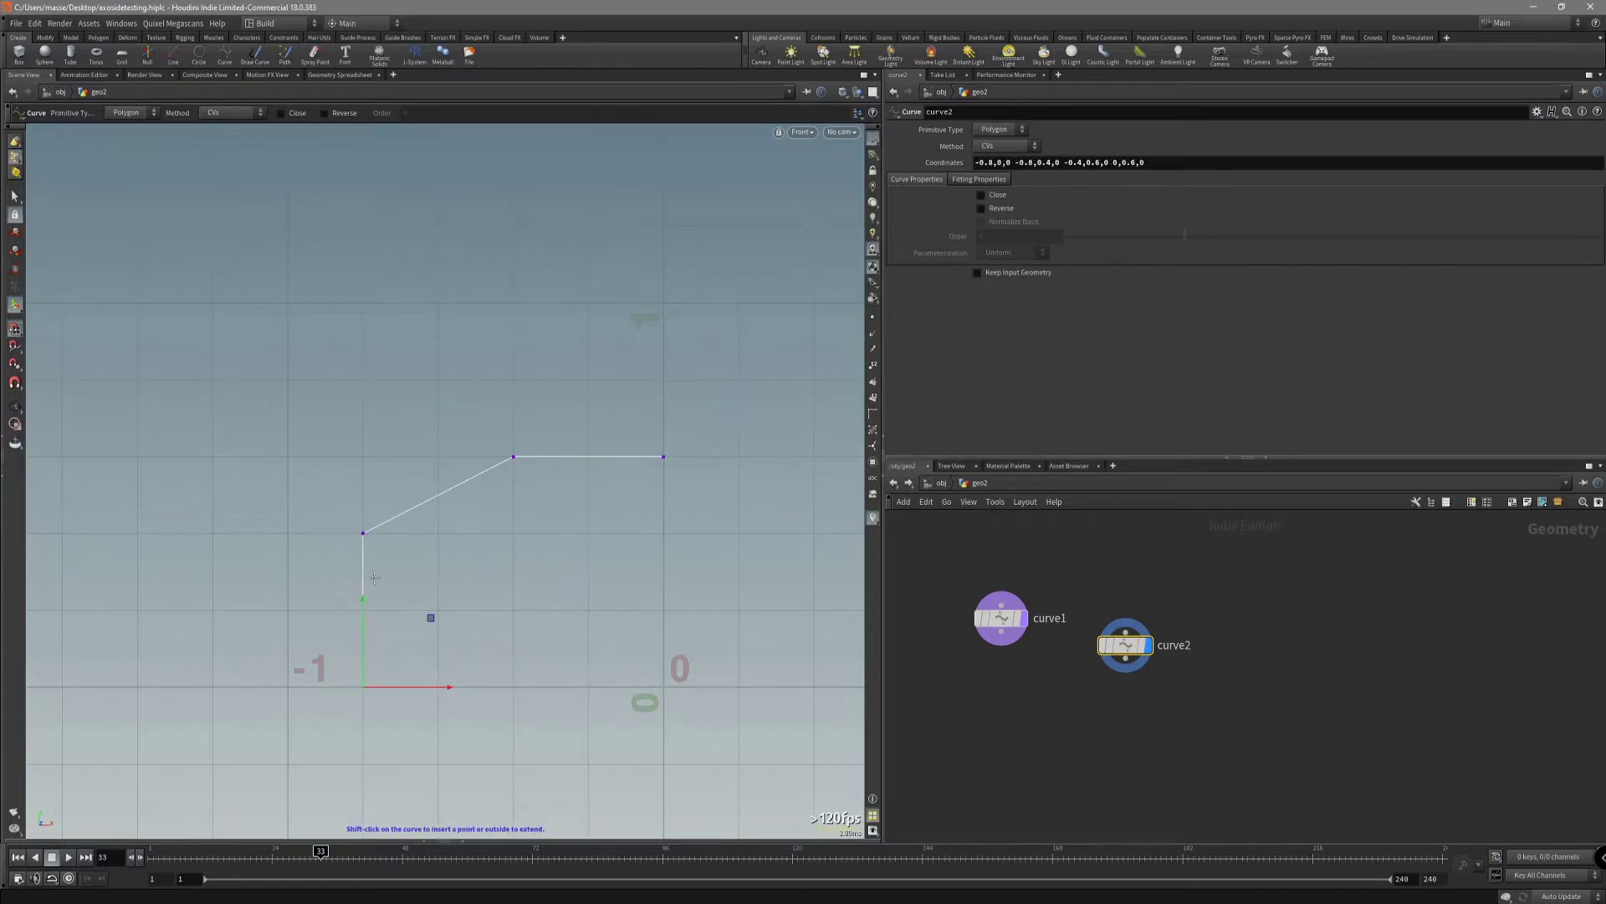
click(363, 533)
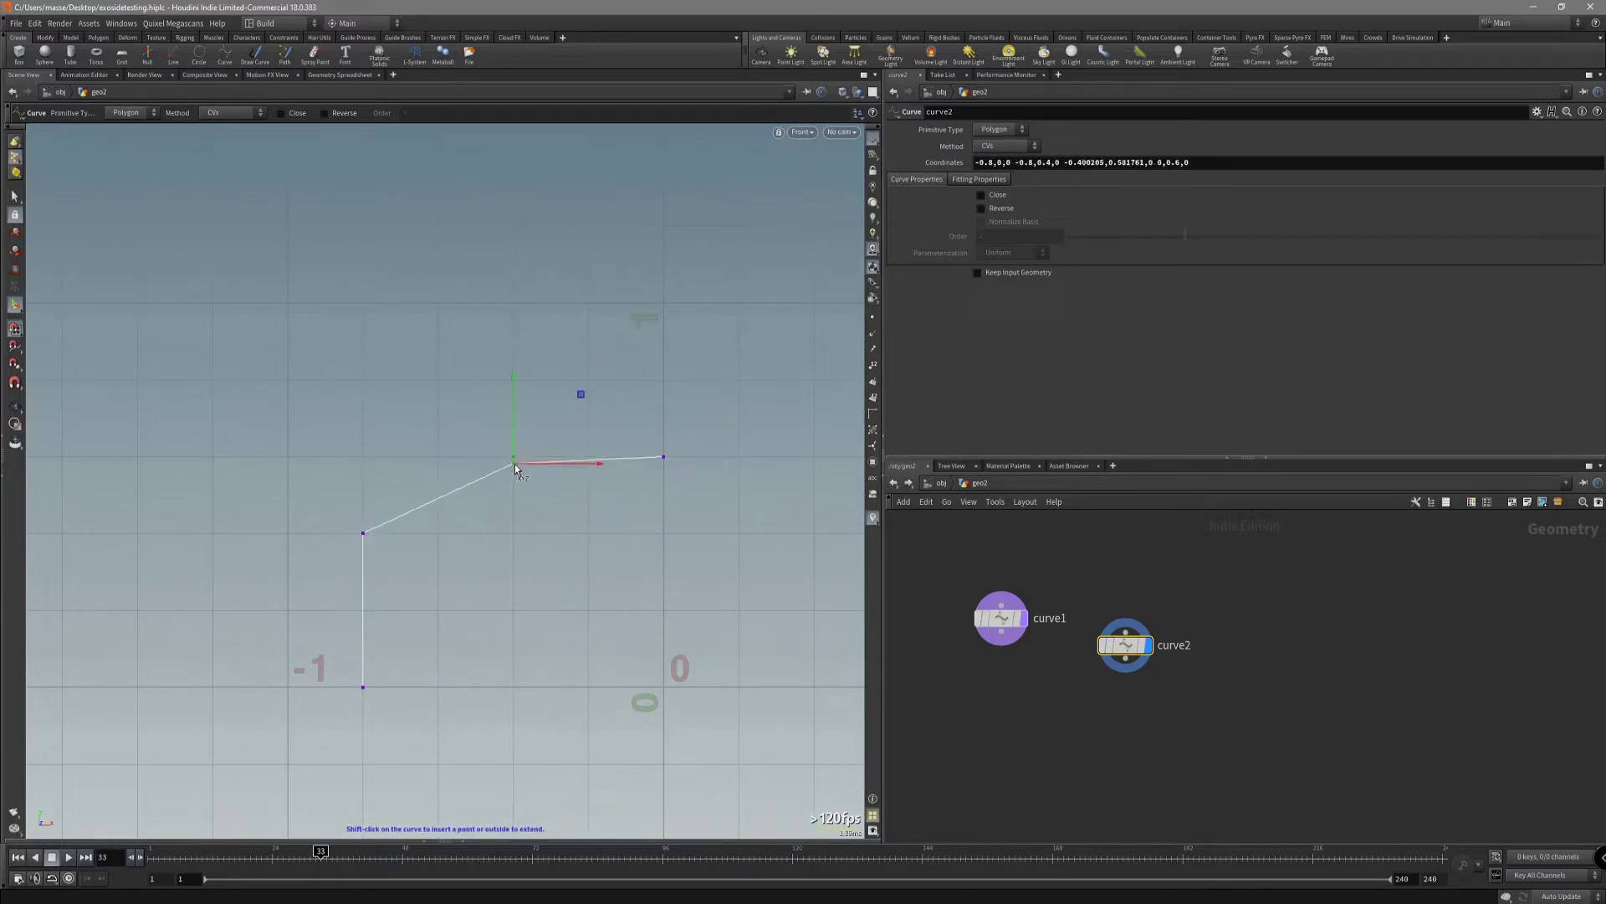
drag(663, 456, 664, 456)
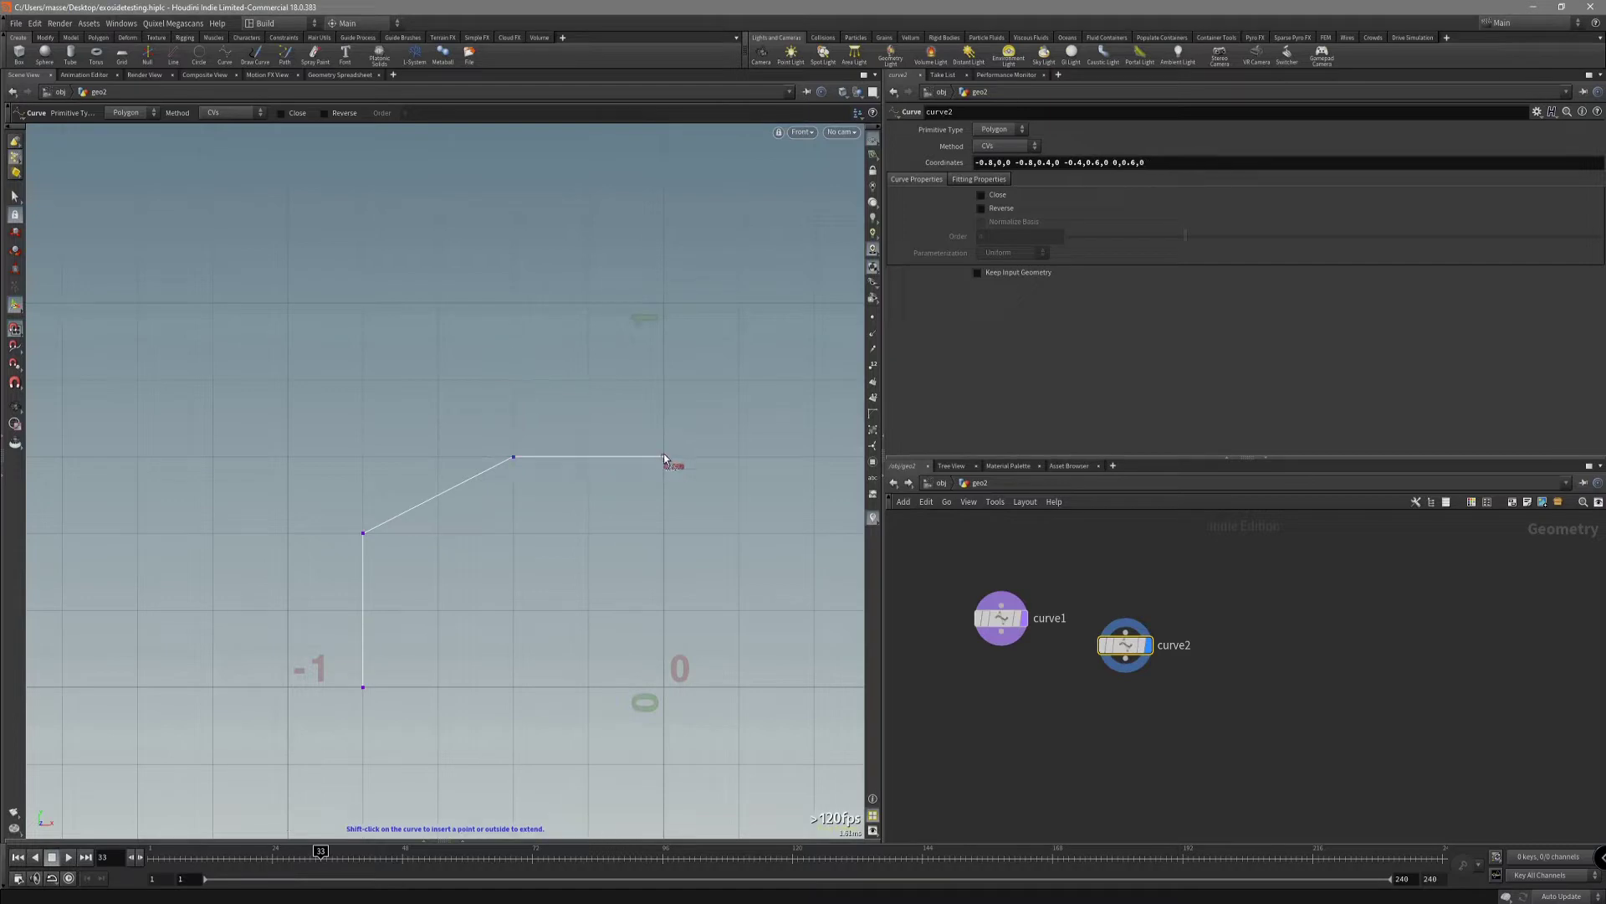
alt+middle_drag(427, 540, 438, 489)
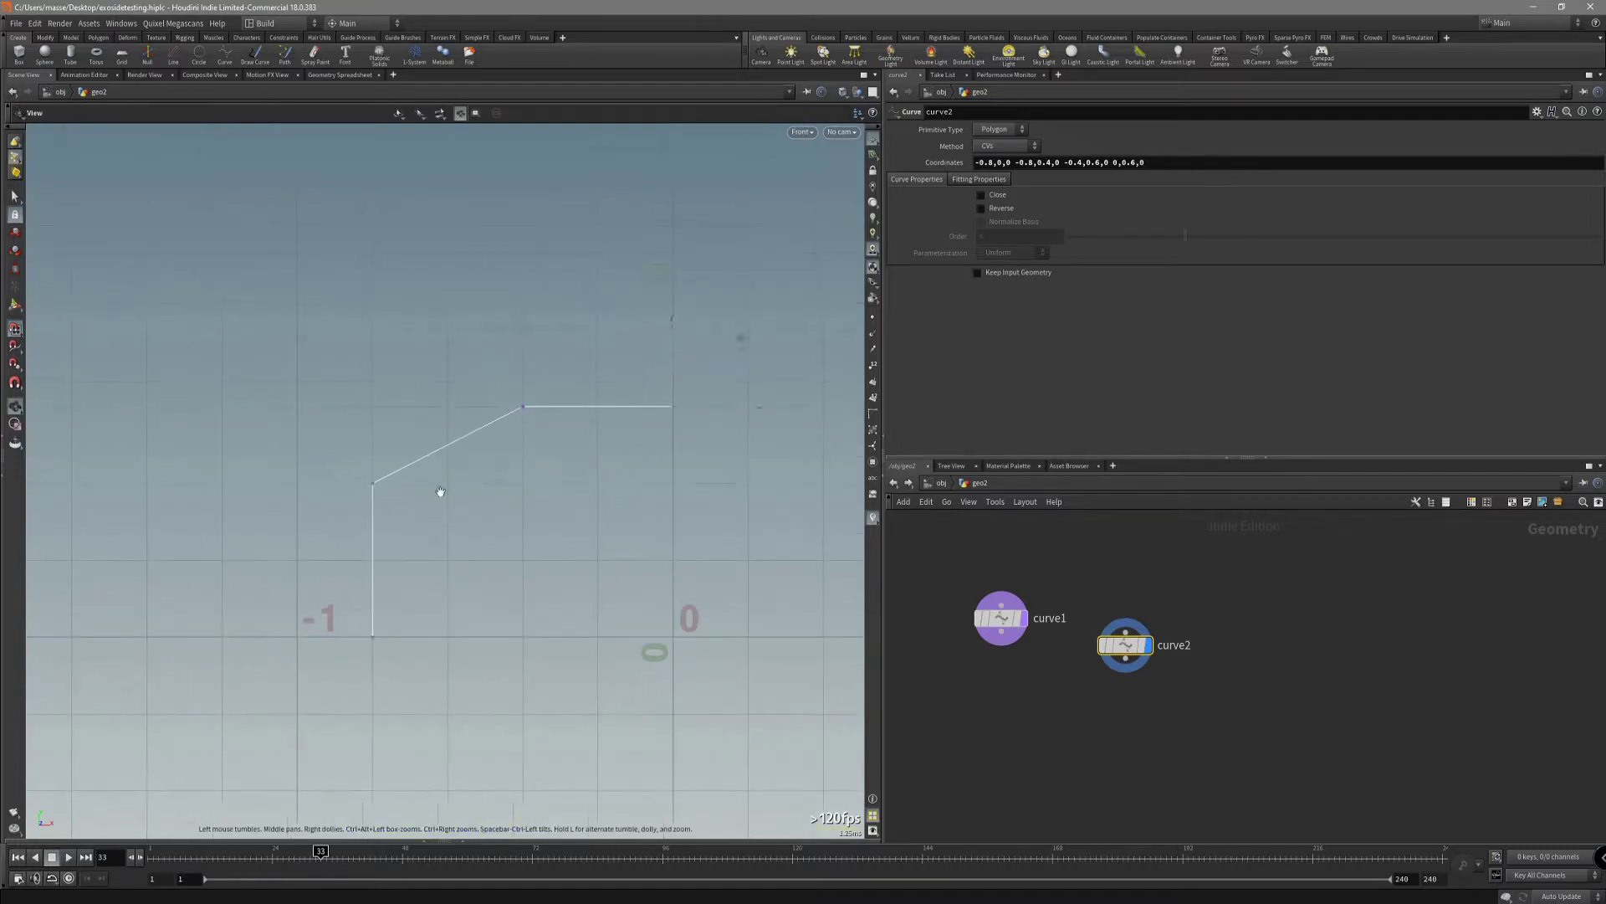
click(373, 484)
middle_drag(377, 485, 294, 481)
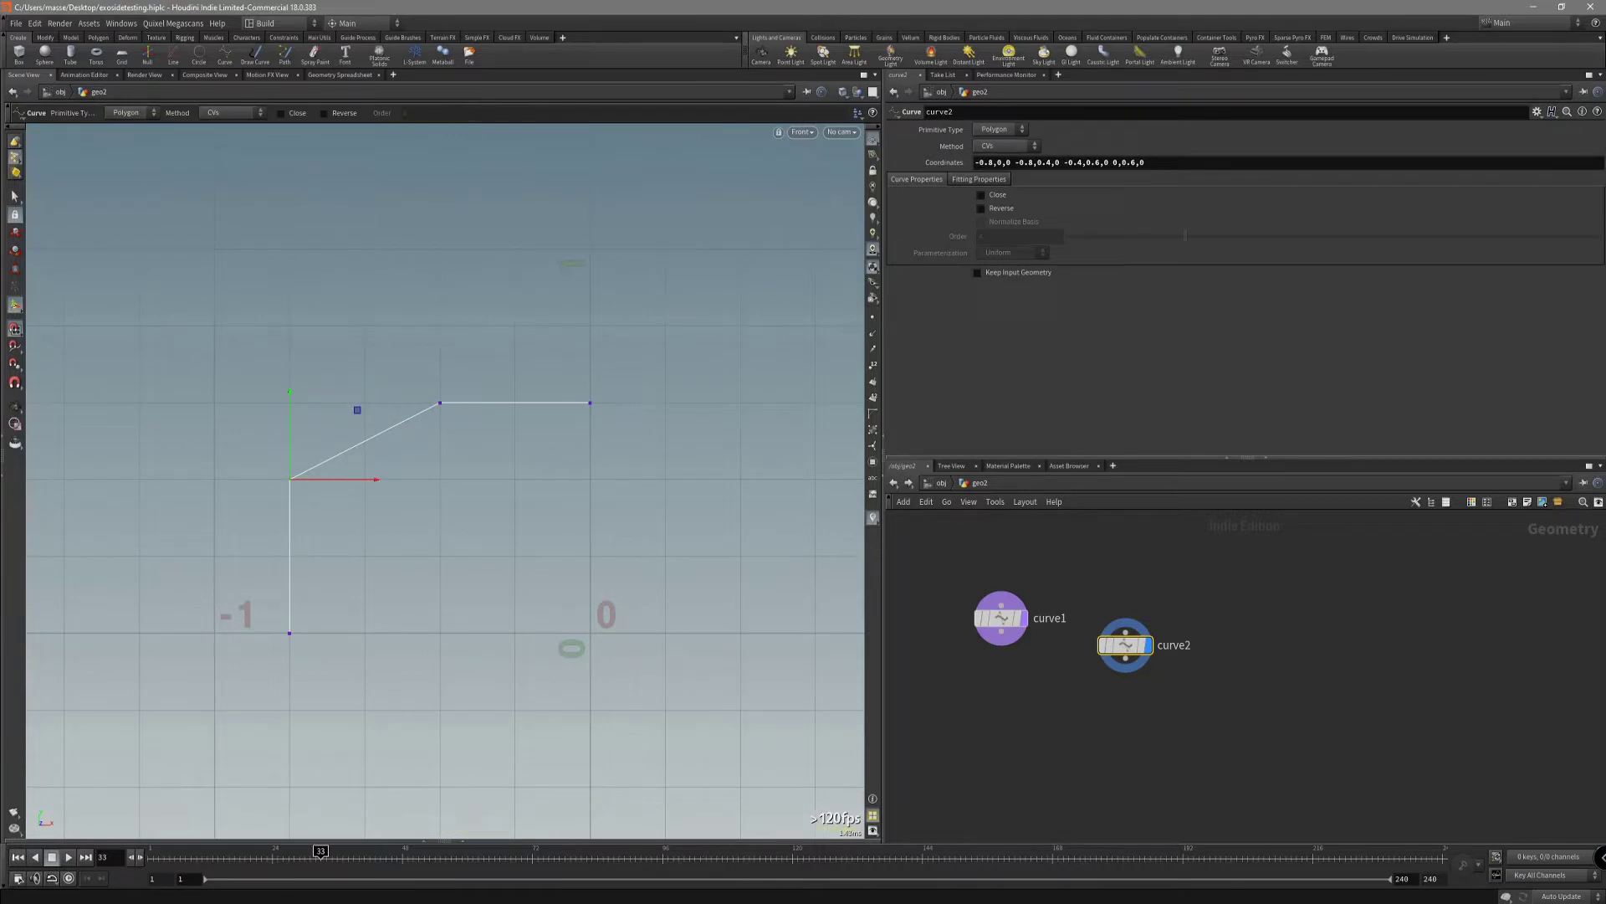
Switch to the Photos window to check the handguard reference picture, and return to Houdini.
key(alt+Tab)
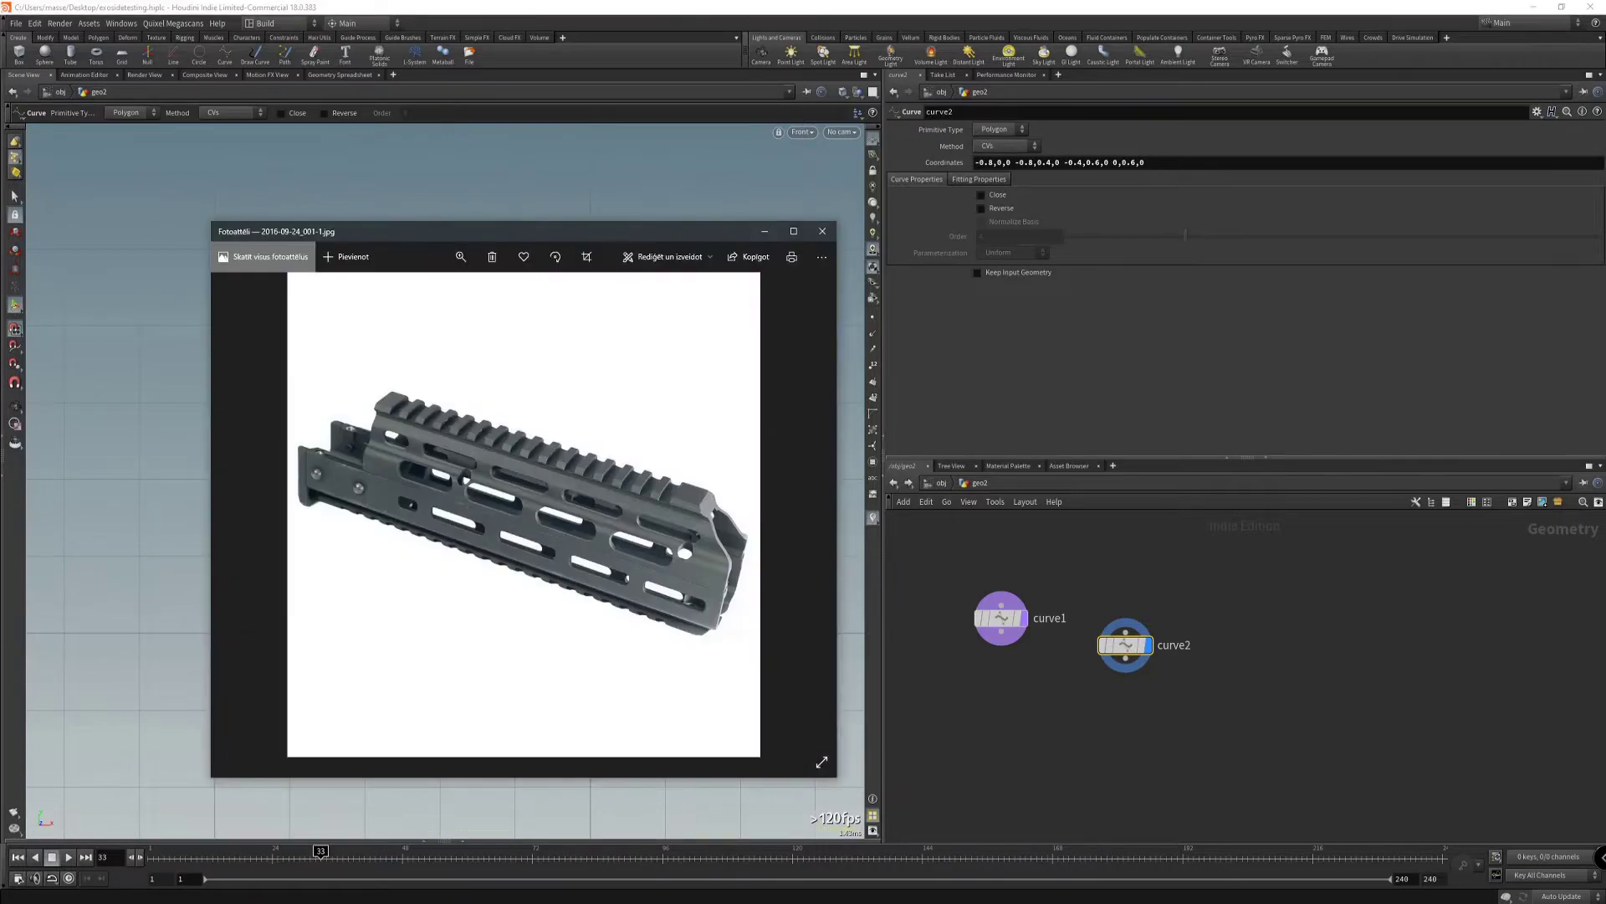
key(alt+Tab)
key(alt+Tab)
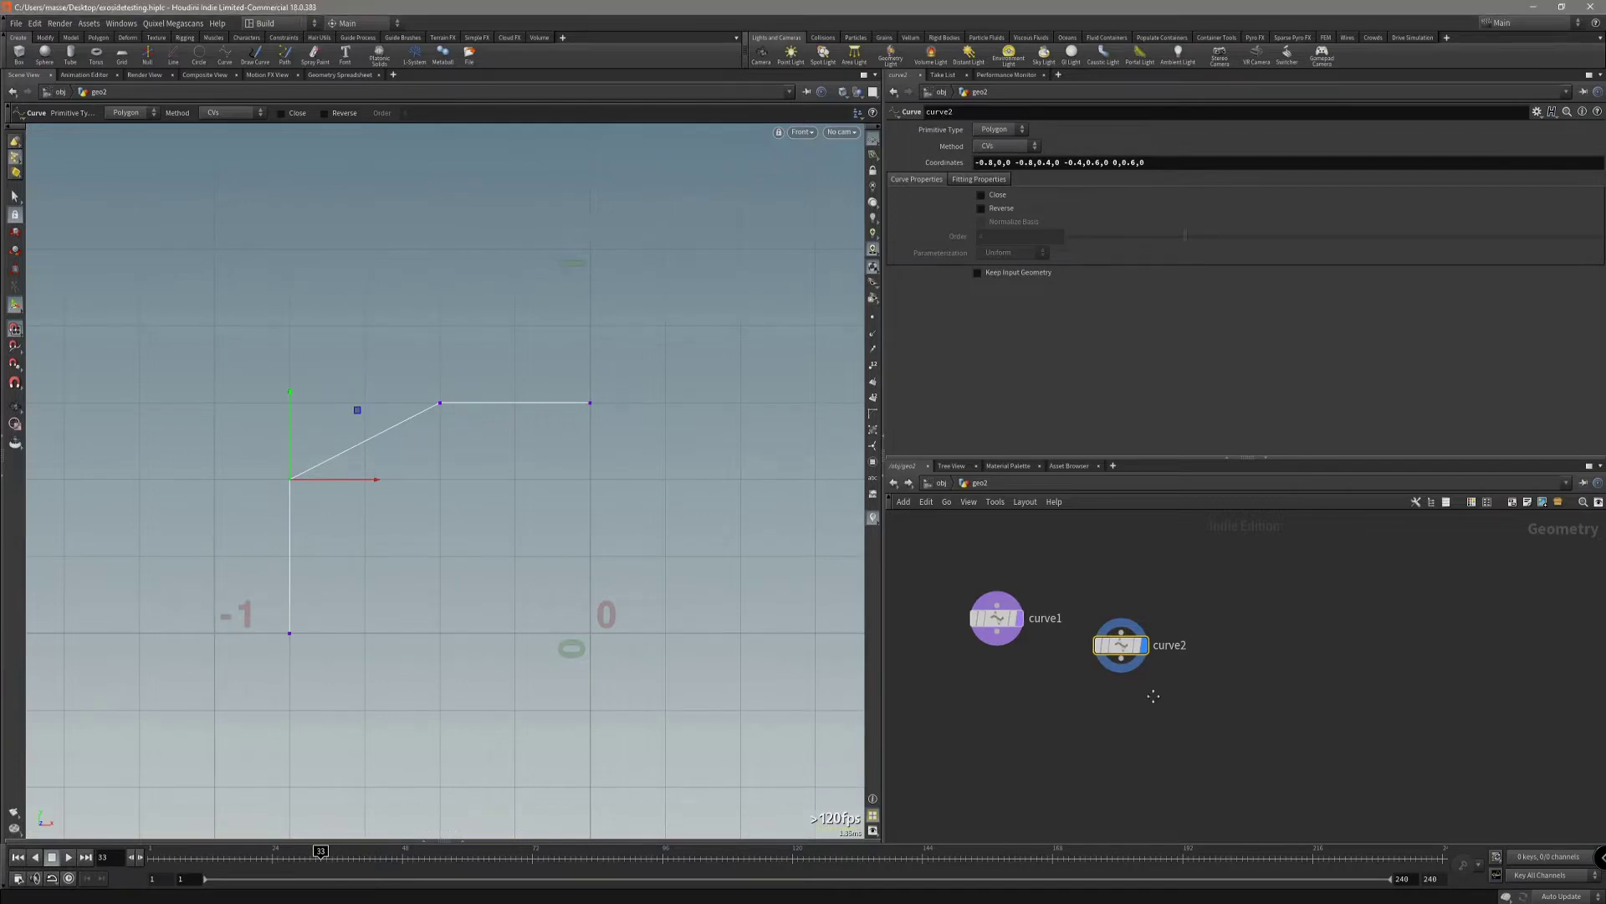
Space the two curve nodes apart and connect a Resample node to the half-profile curve with its display enabled.
middle_drag(1133, 695, 1127, 701)
drag(1020, 638, 994, 648)
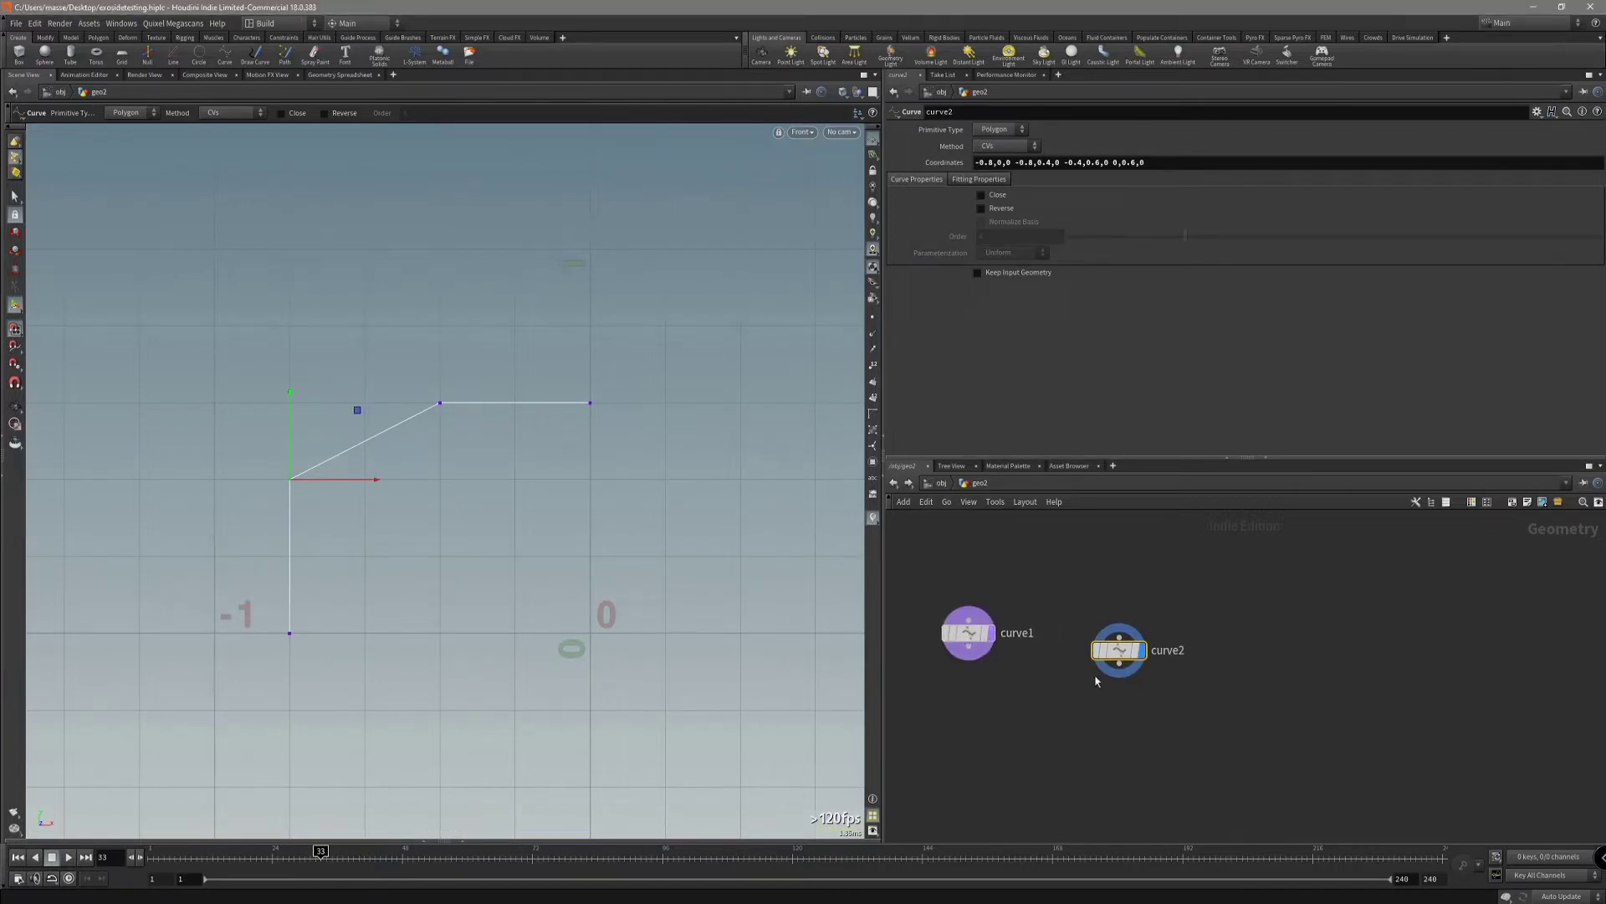
key(Tab)
text(res)
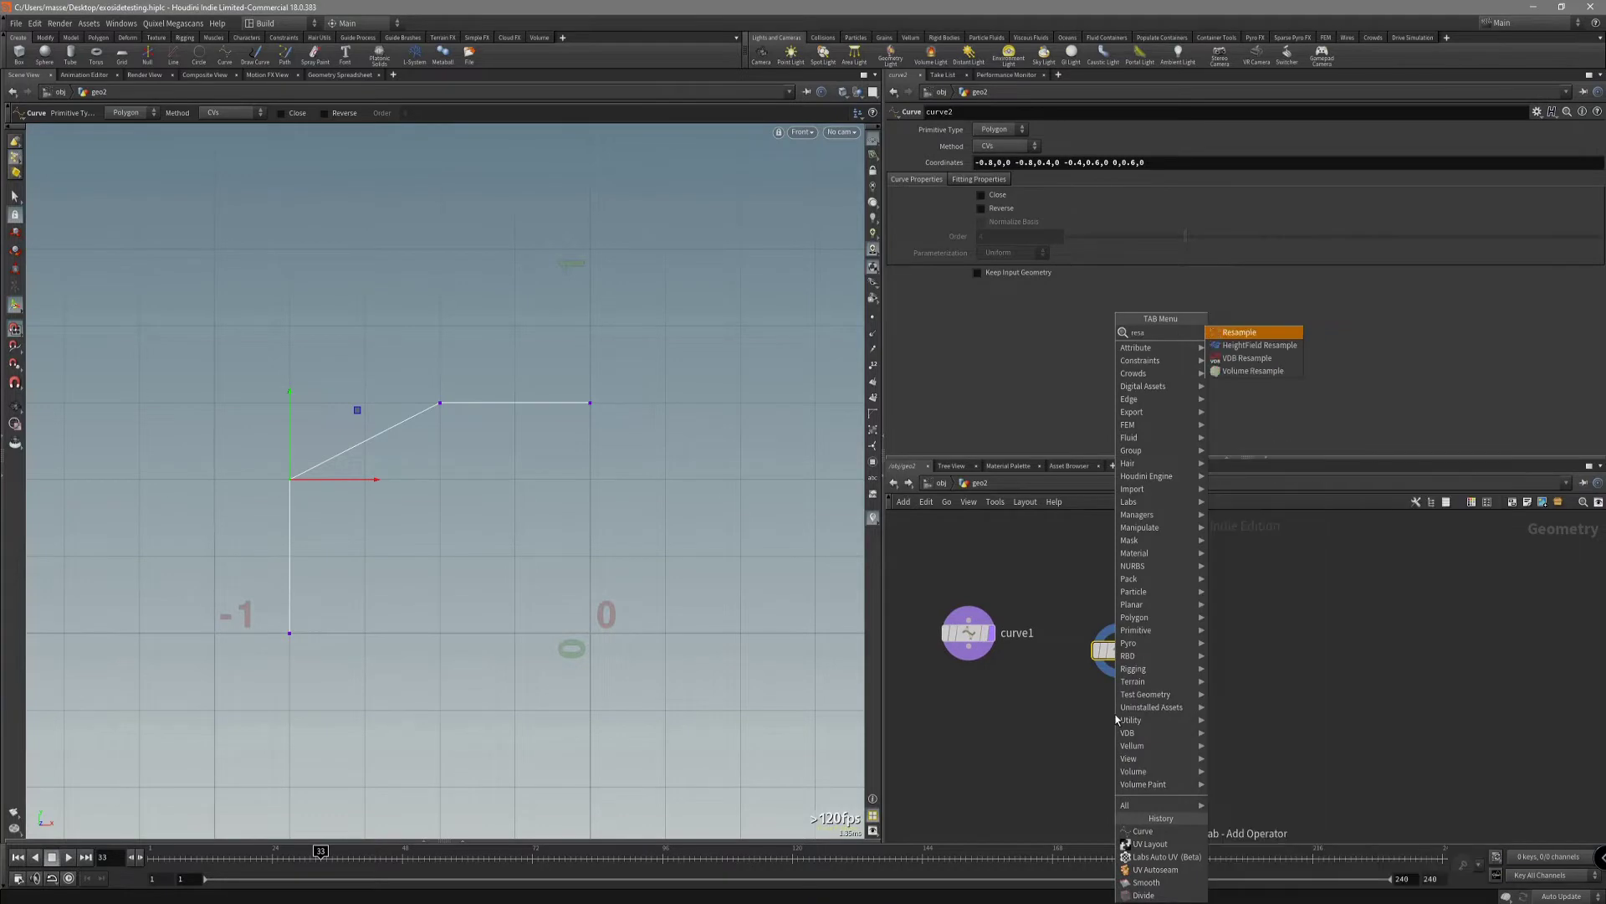
key(Return)
key(s)
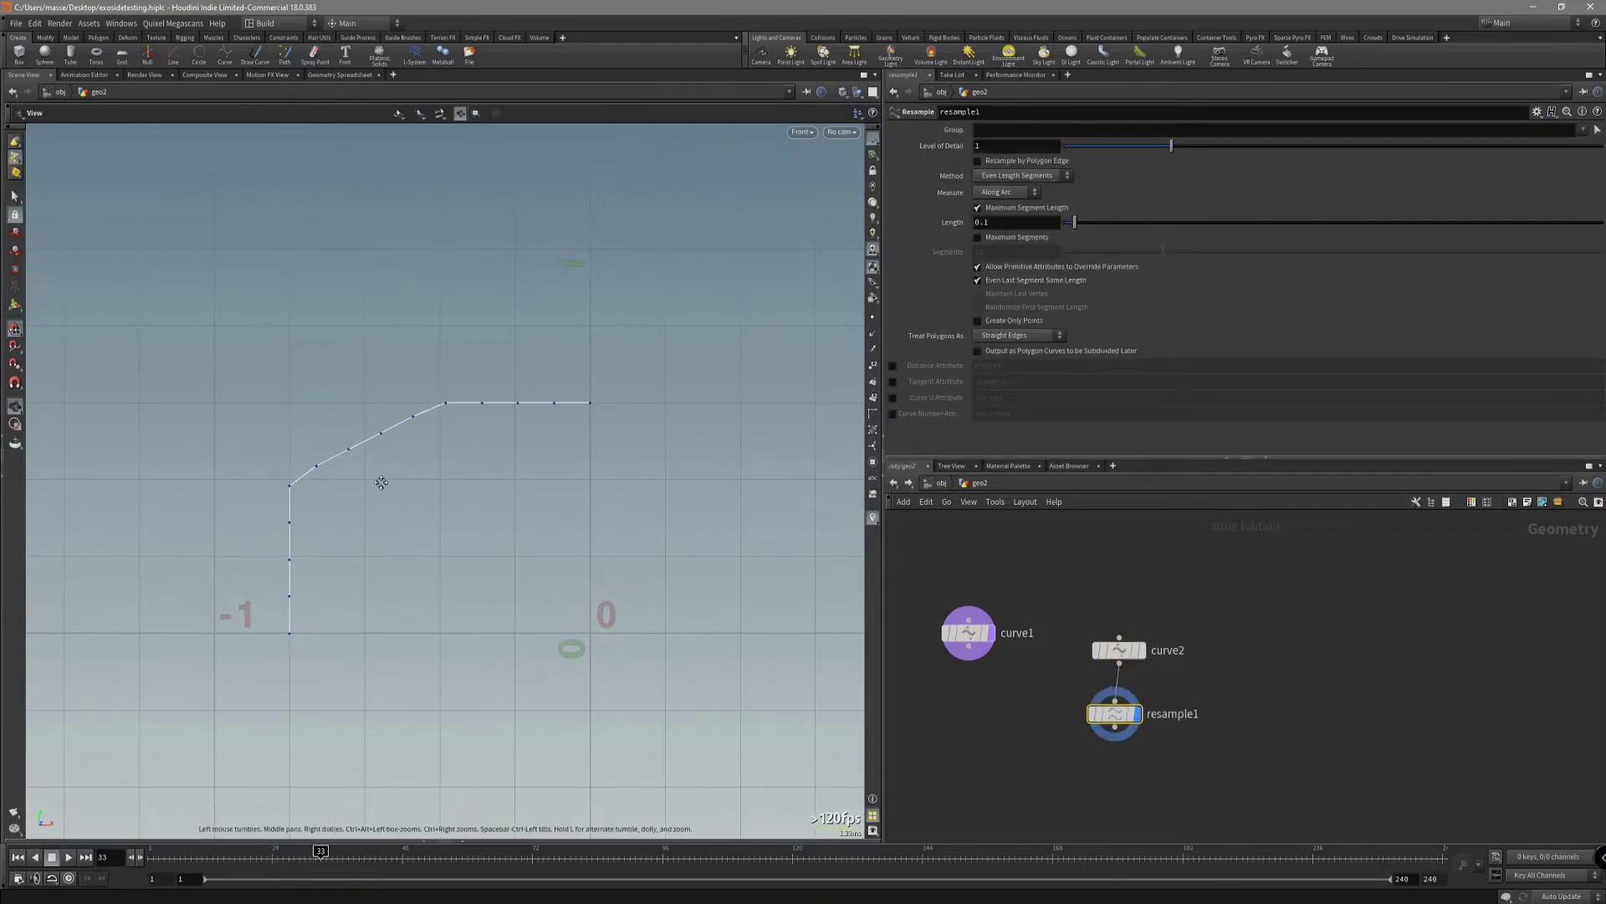
Set the Resample node's level of detail to about 0.991 and its segment length to about 0.117.
alt+middle_drag(380, 481, 430, 504)
drag(1172, 147, 1191, 147)
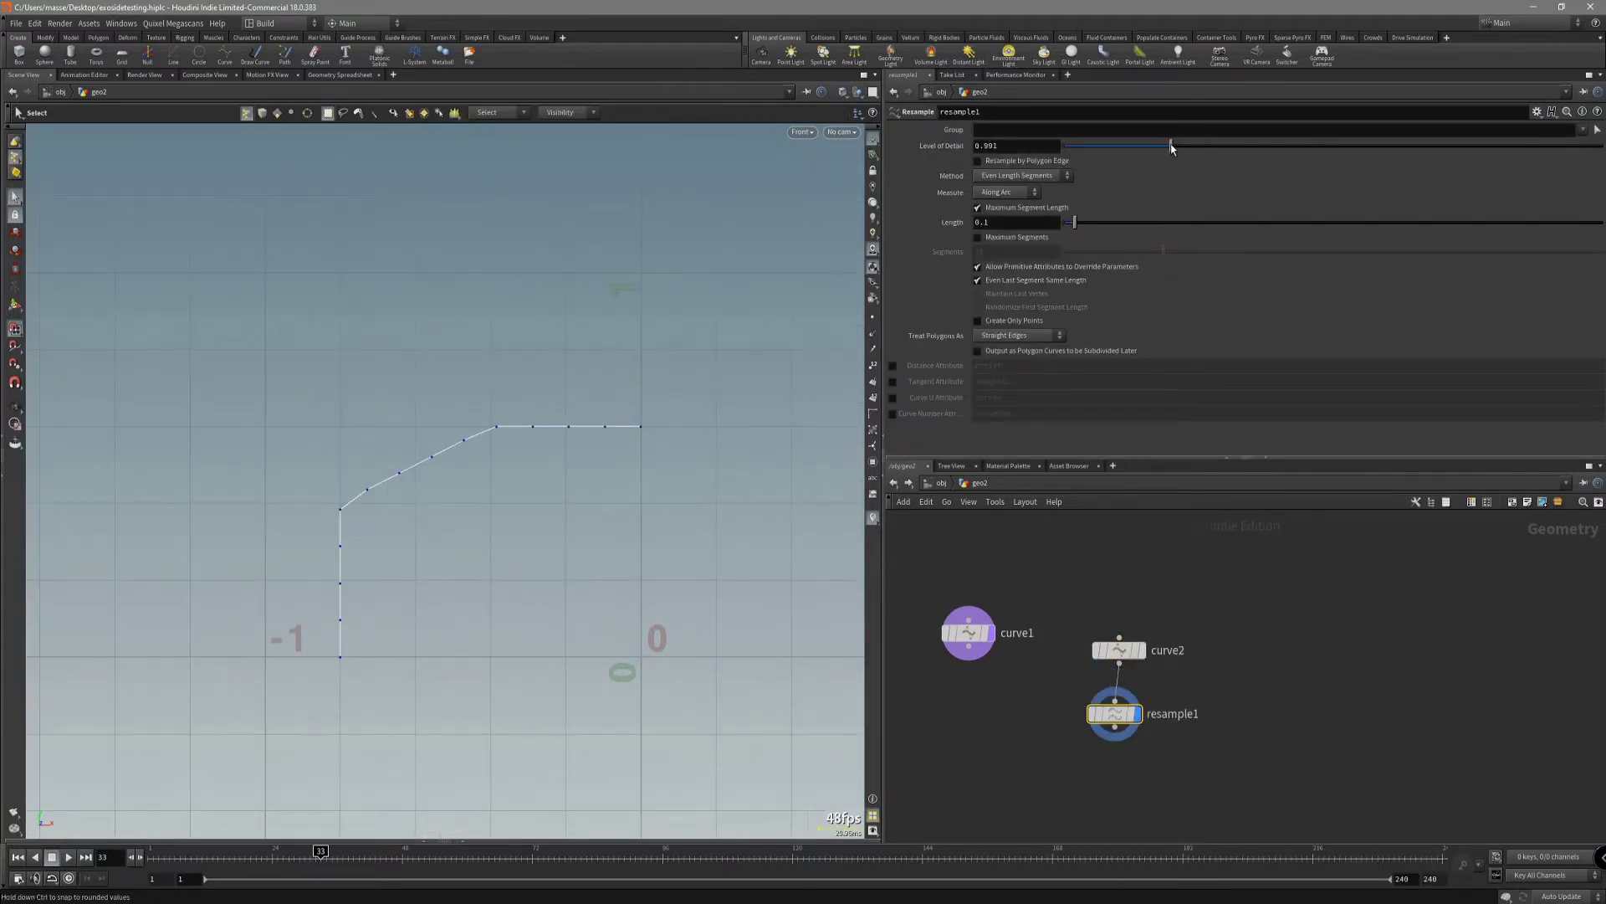
drag(1075, 222, 1080, 222)
alt+middle_drag(388, 500, 426, 528)
scroll(431, 501, up, 3)
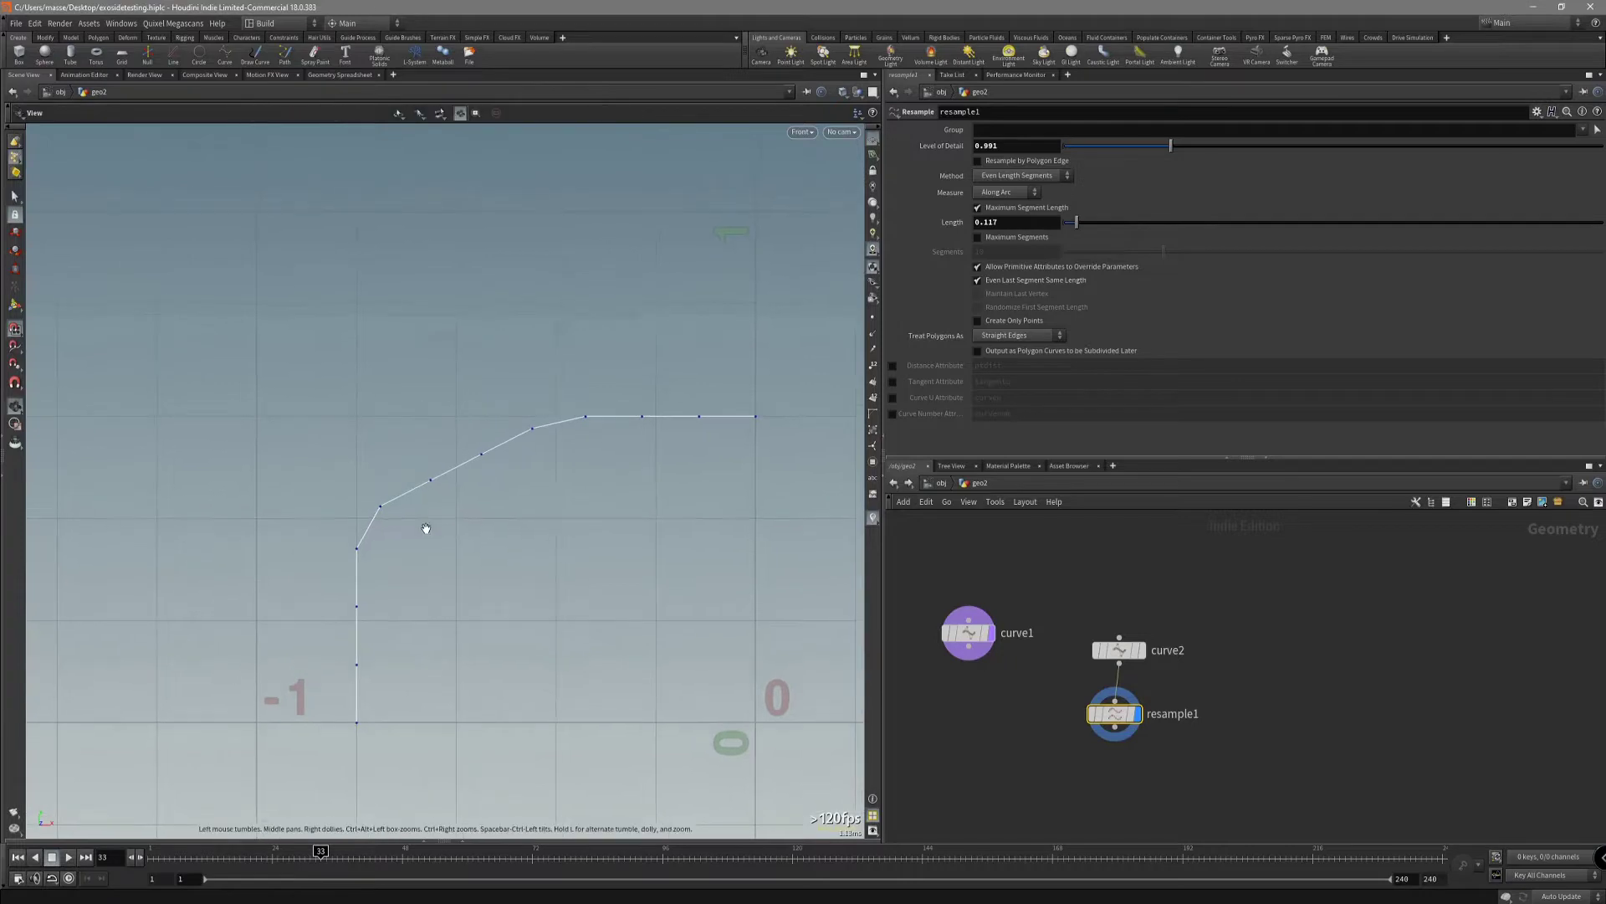
key(s)
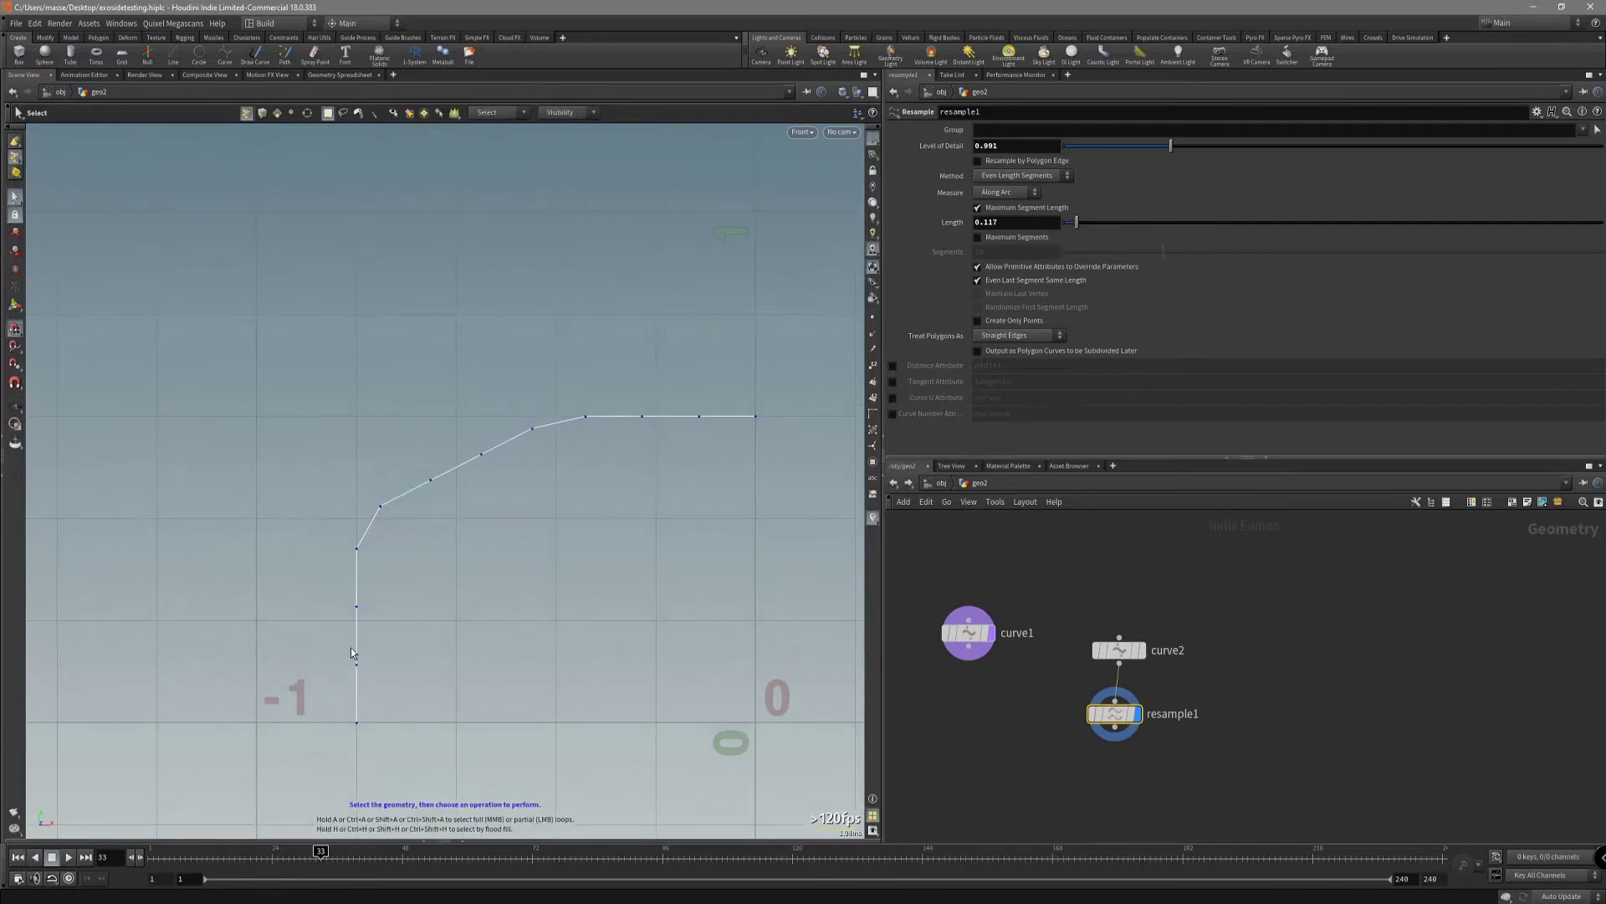
Add a Mirror node after the Resample node and display its result.
scroll(639, 560, down, 1)
scroll(1165, 784, up, 1)
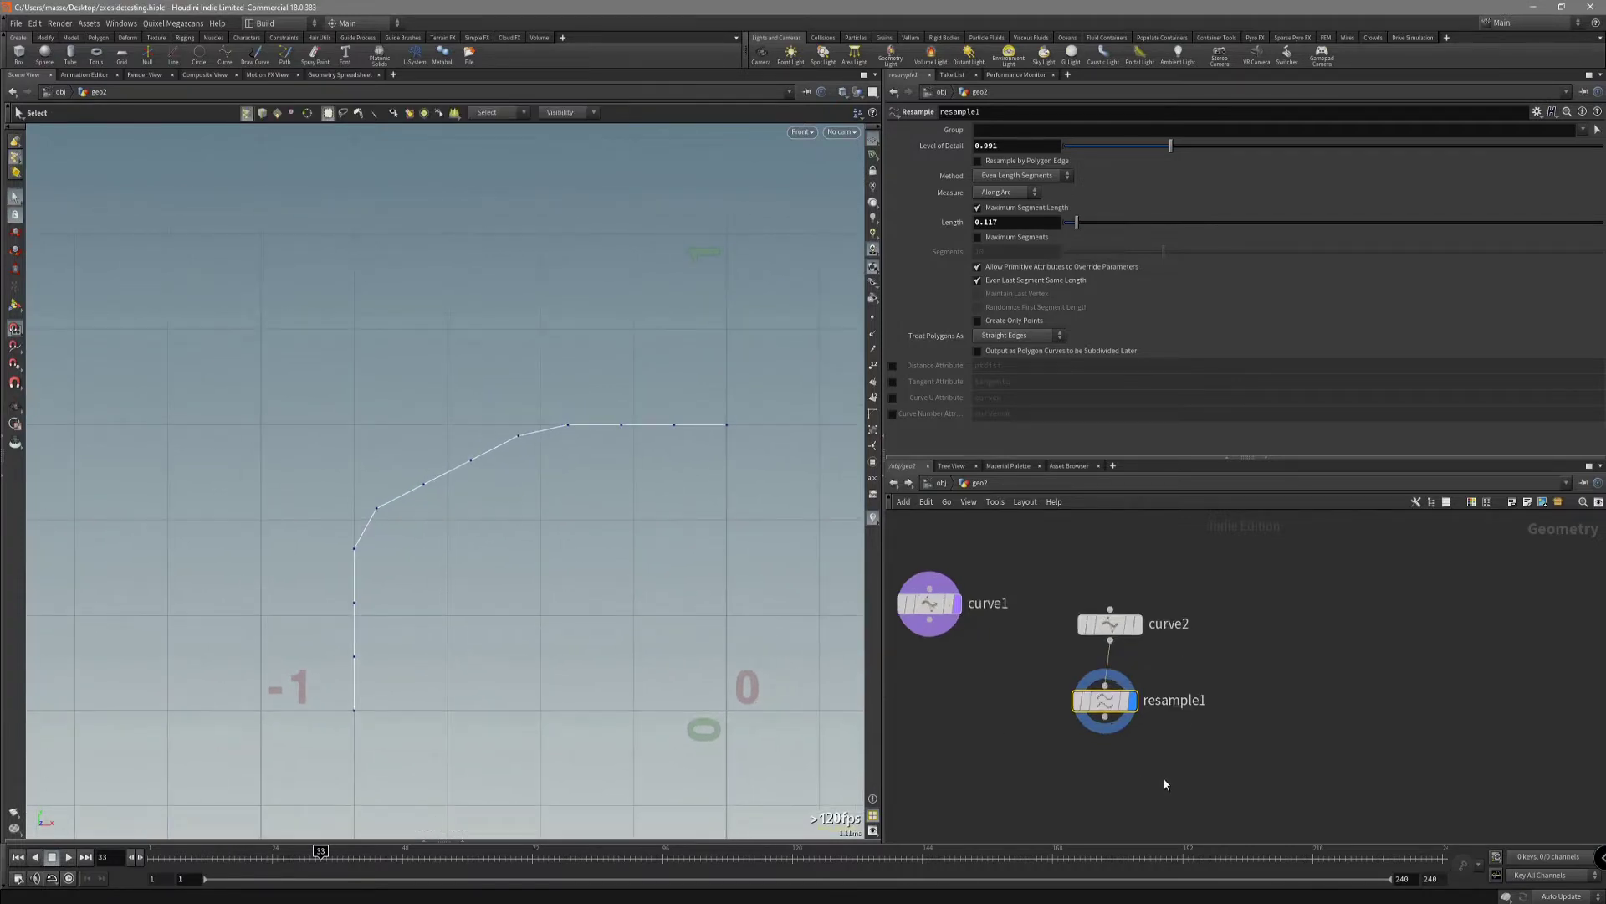
key(Tab)
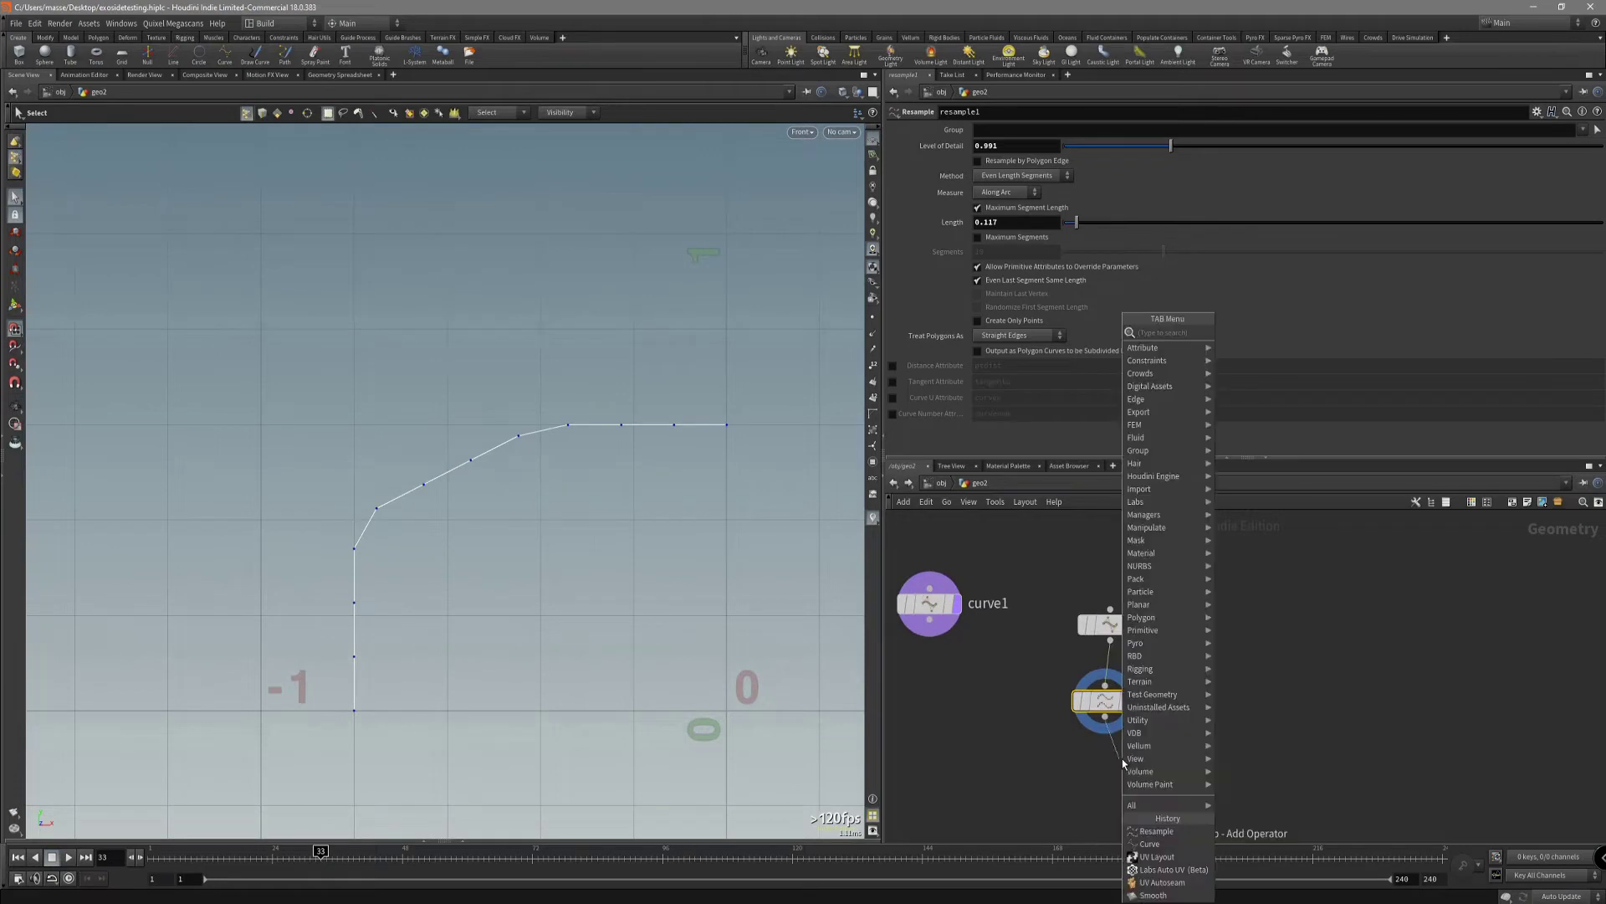
text(mirror)
key(Return)
click(1123, 764)
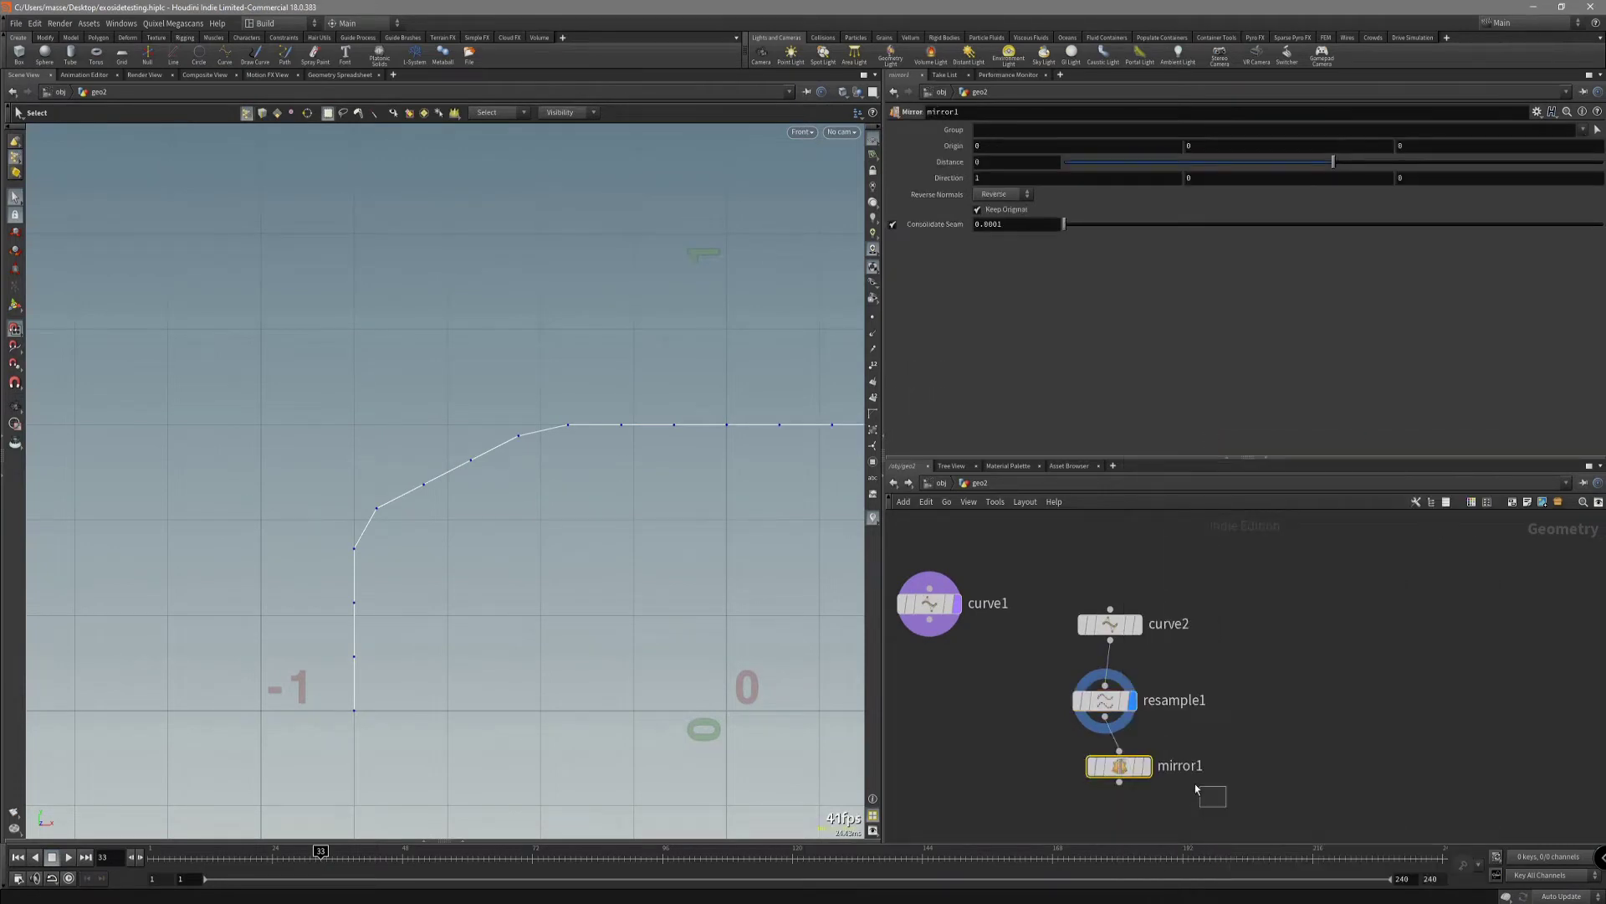
click(1145, 766)
Examine the shape and point spacing of the mirrored profile in the front view.
scroll(562, 547, down, 2)
alt+middle_drag(562, 546, 416, 535)
alt+middle_drag(620, 545, 610, 519)
scroll(475, 550, down, 2)
alt+middle_drag(474, 550, 540, 504)
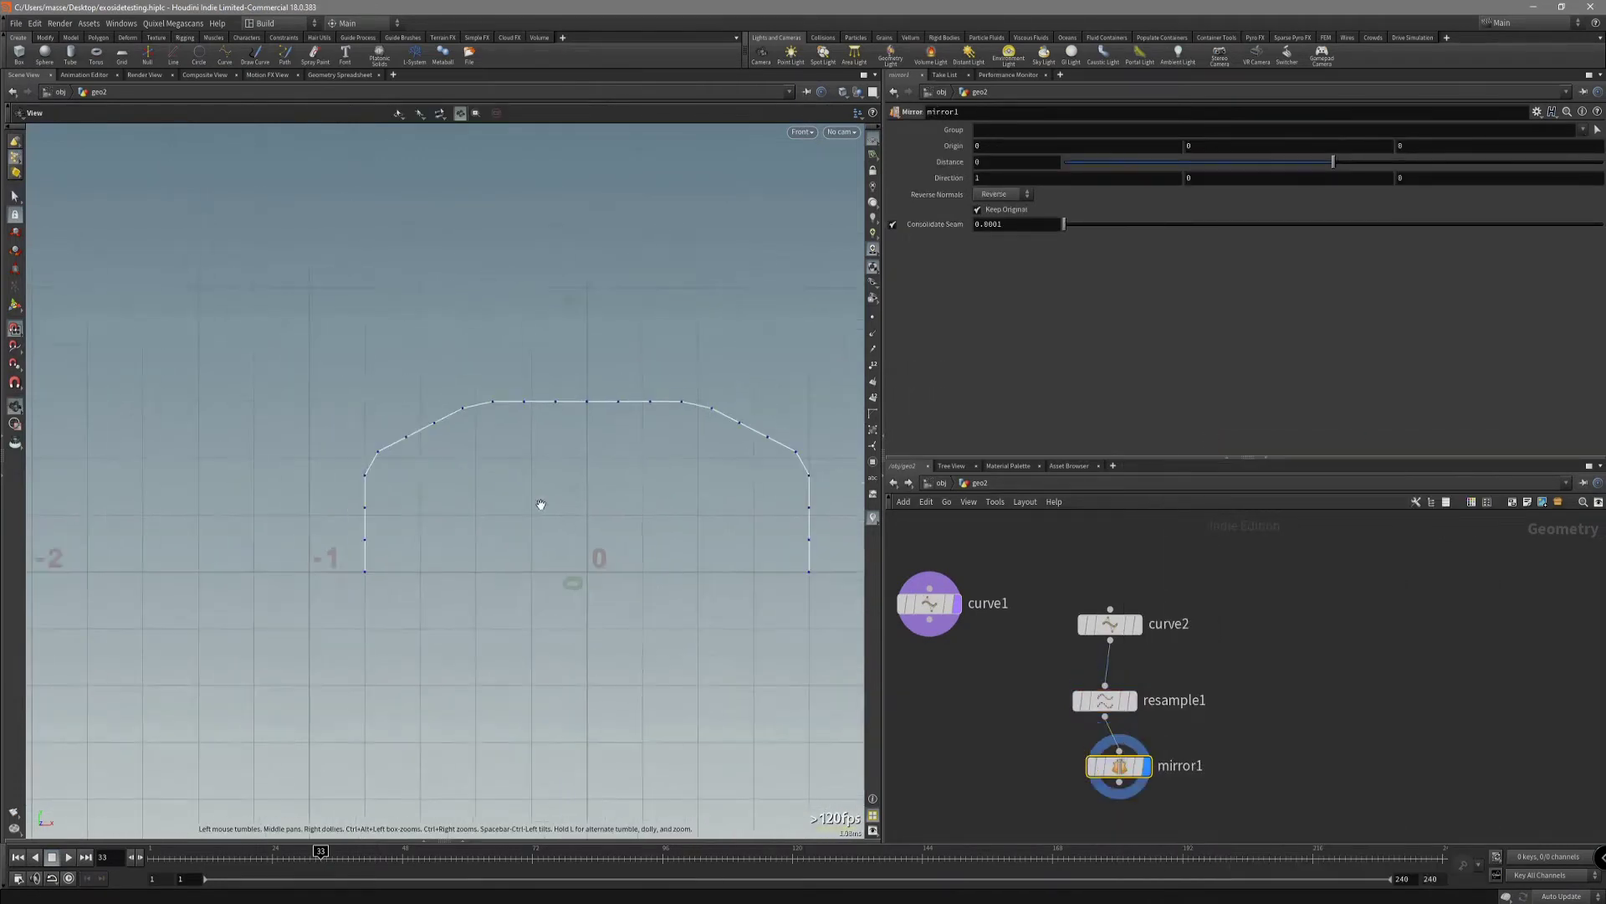
middle_drag(568, 570, 640, 622)
scroll(570, 594, down, 1)
middle_drag(612, 475, 602, 463)
middle_drag(604, 561, 607, 545)
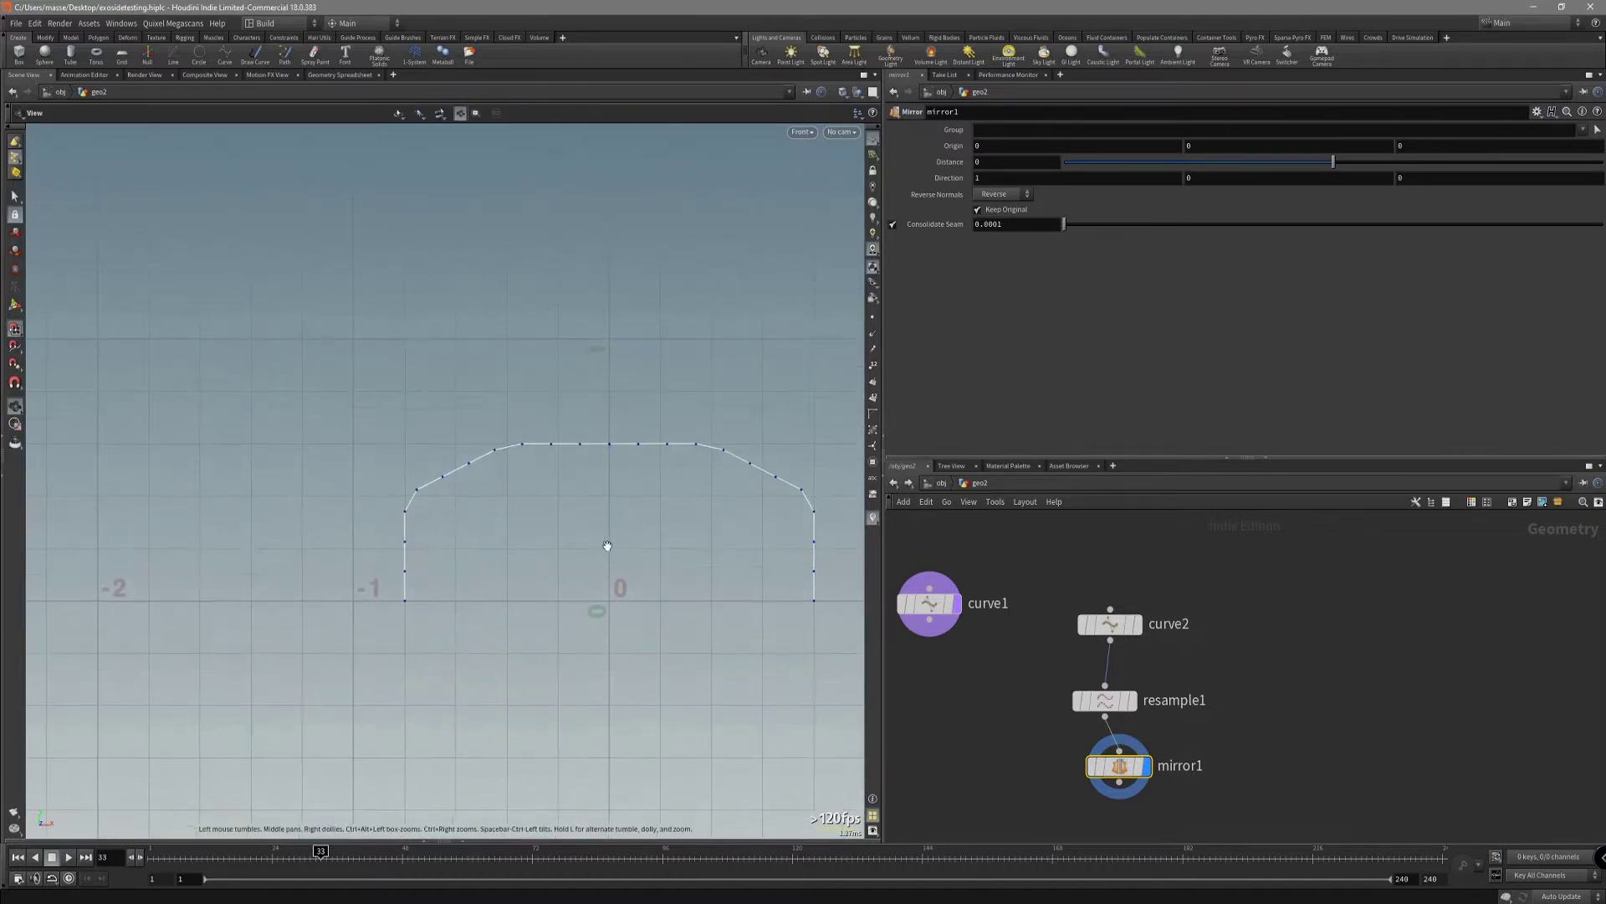
scroll(594, 577, up, 2)
scroll(579, 617, down, 2)
key(s)
scroll(605, 579, up, 1)
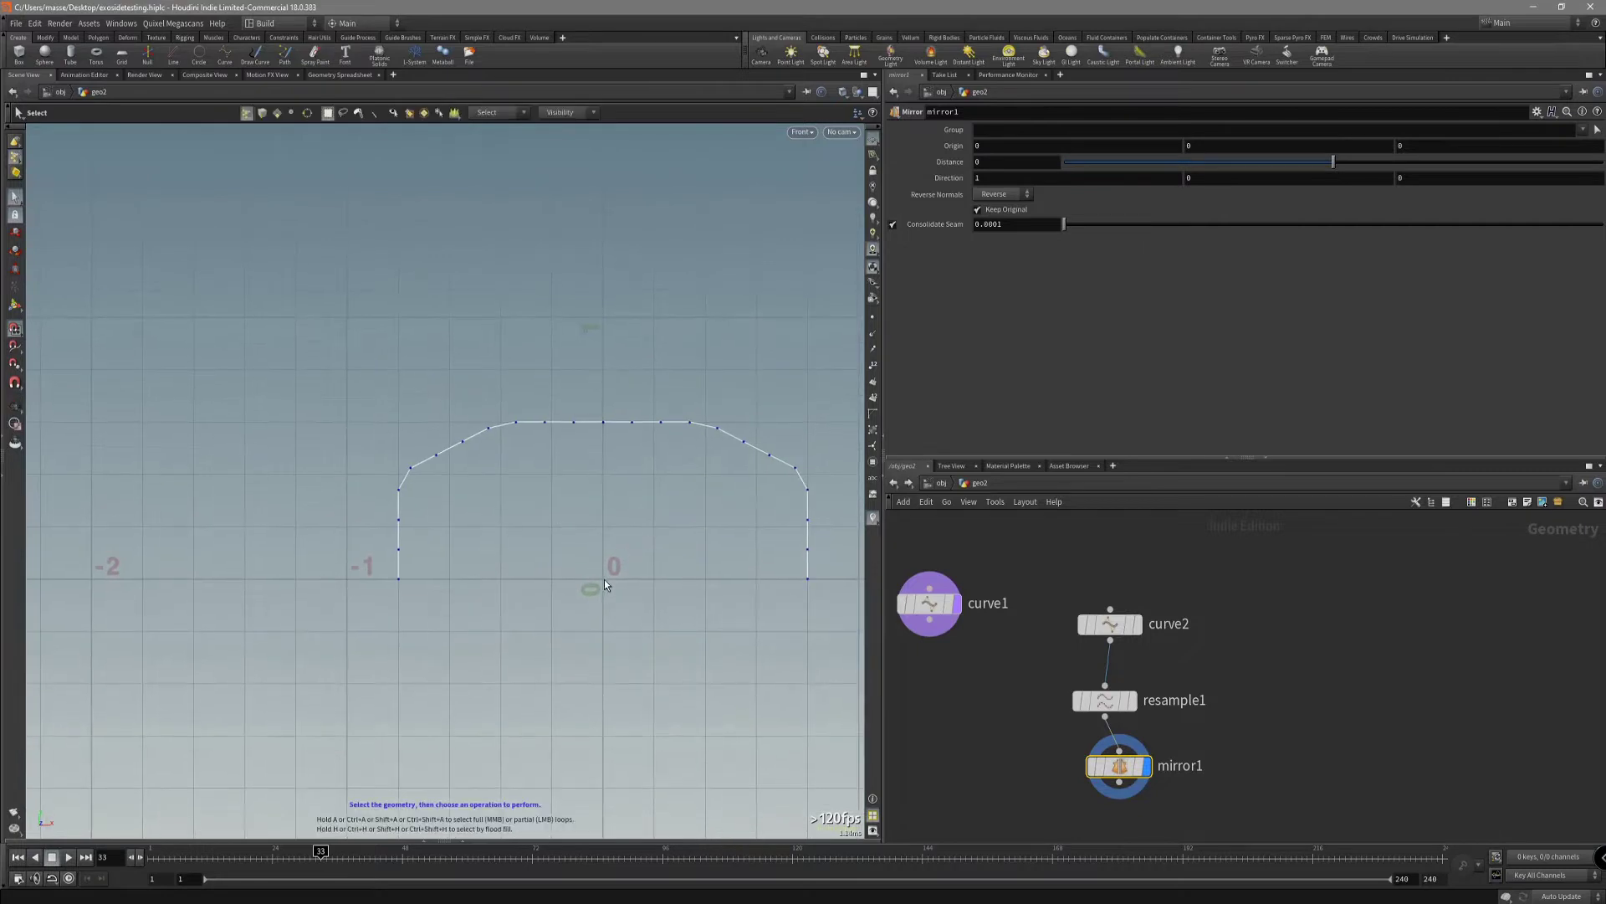
scroll(594, 597, down, 1)
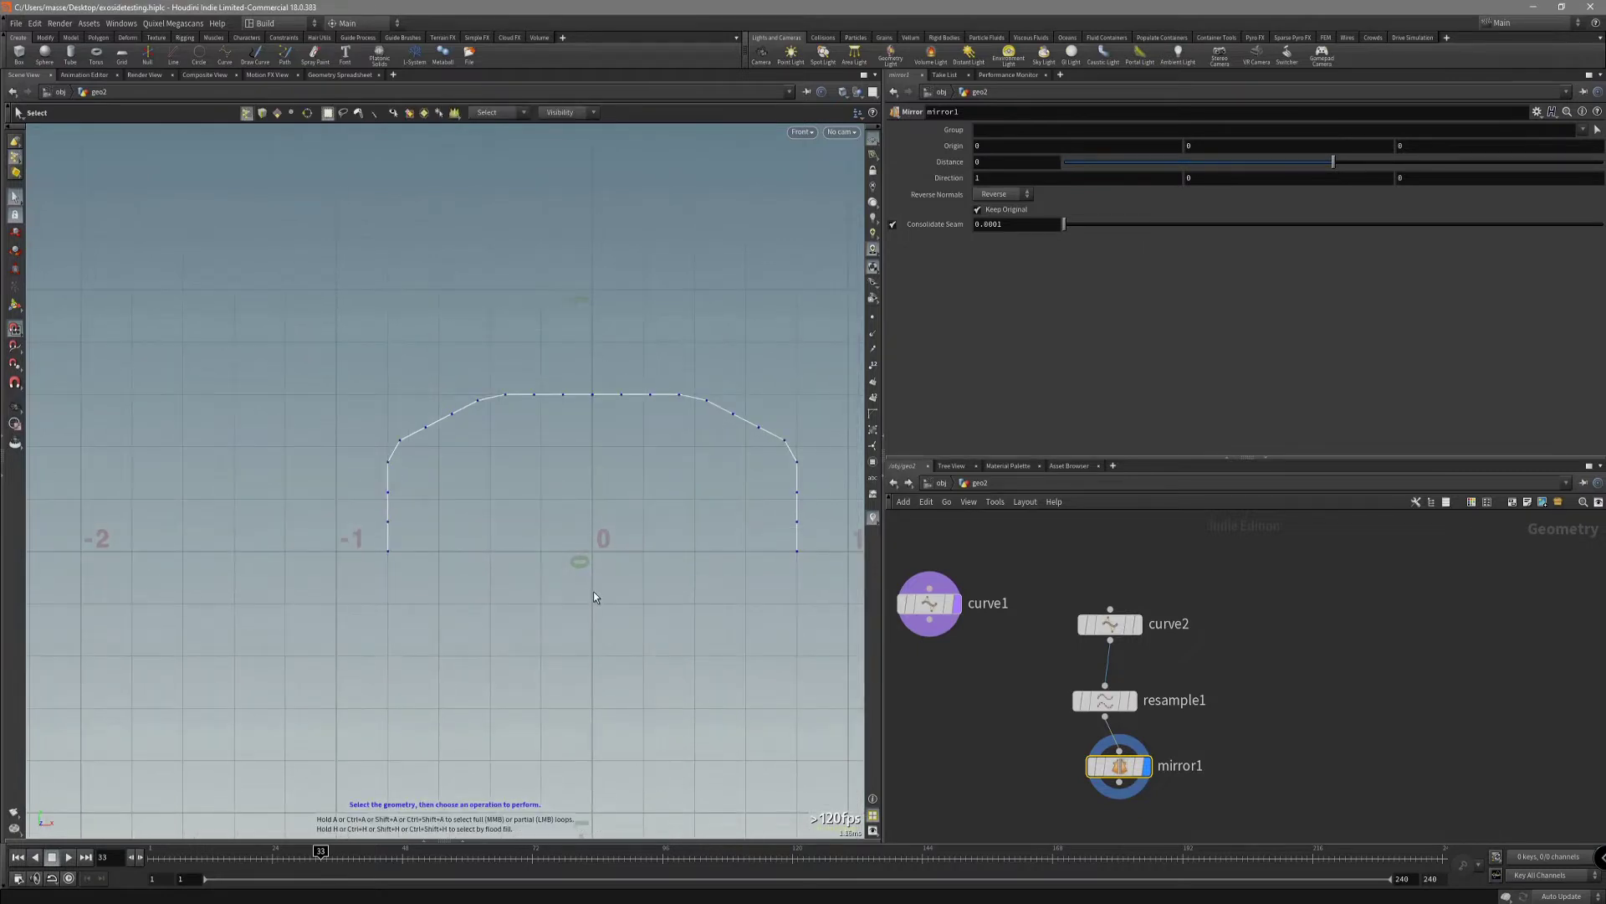
Add a third Curve node beside the mirrored profile's node chain.
middle_drag(1235, 662, 1157, 654)
key(Tab)
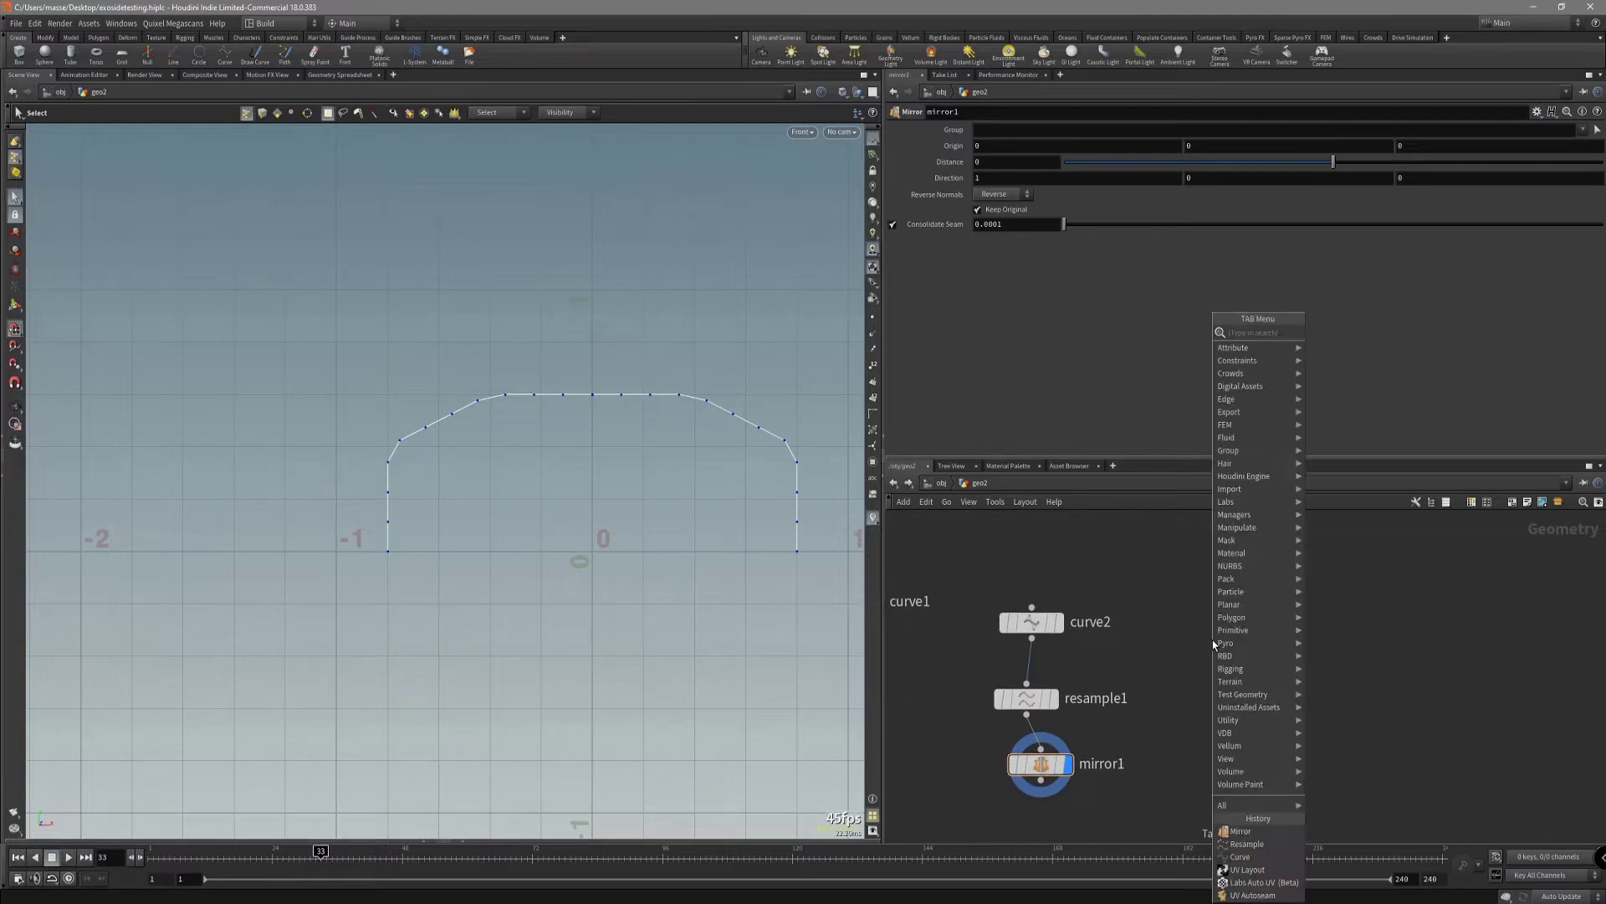
text(curve)
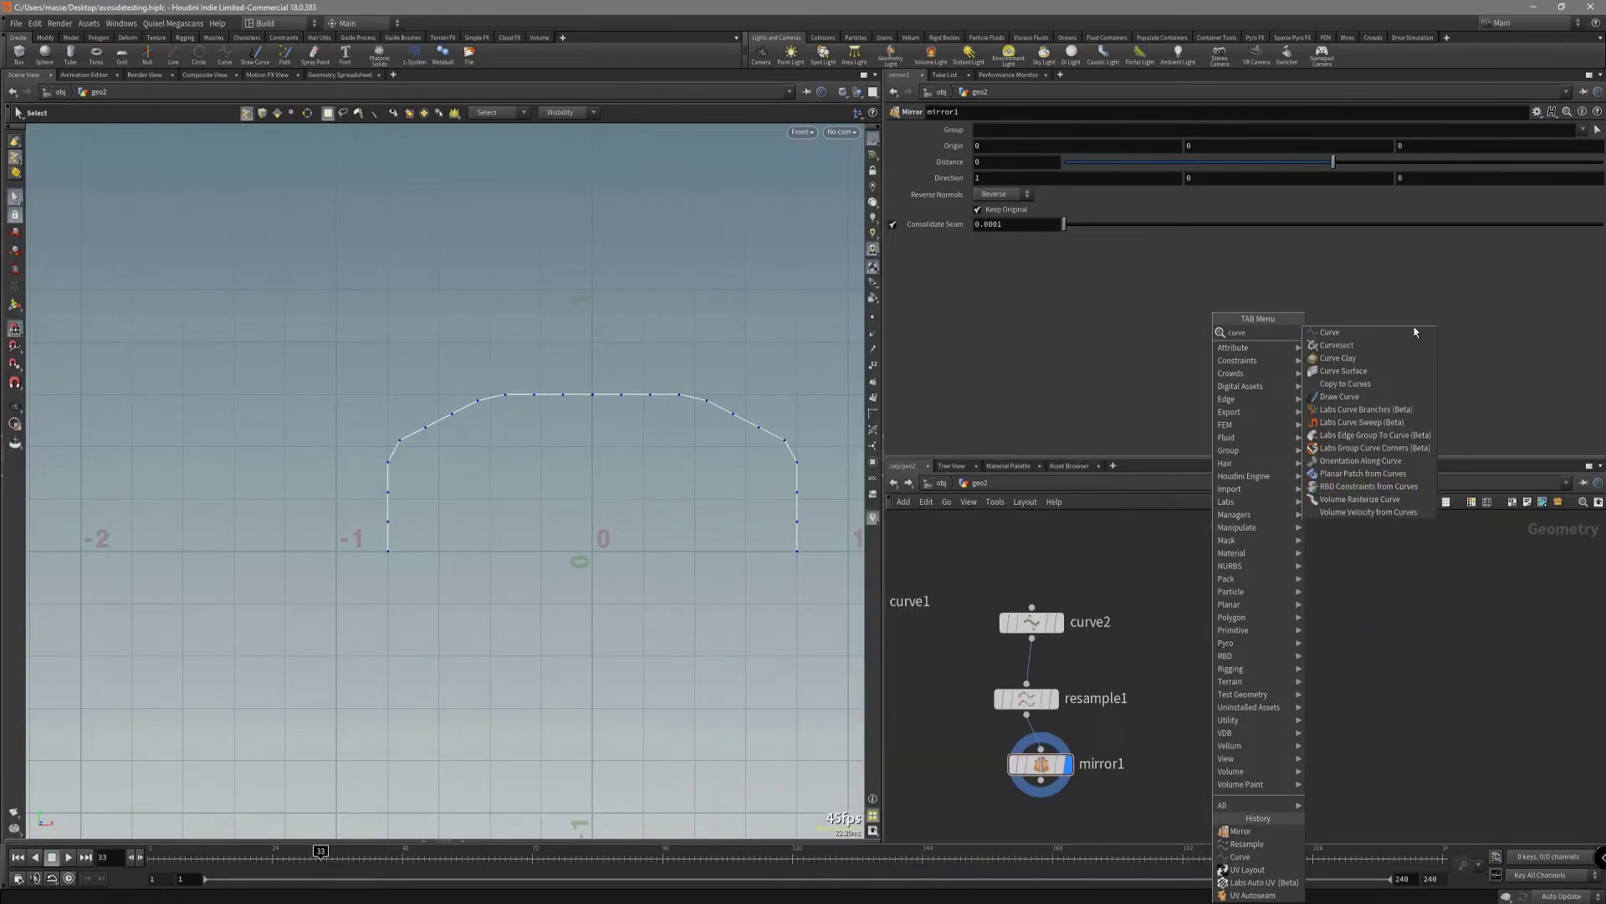
click(1415, 332)
click(1218, 622)
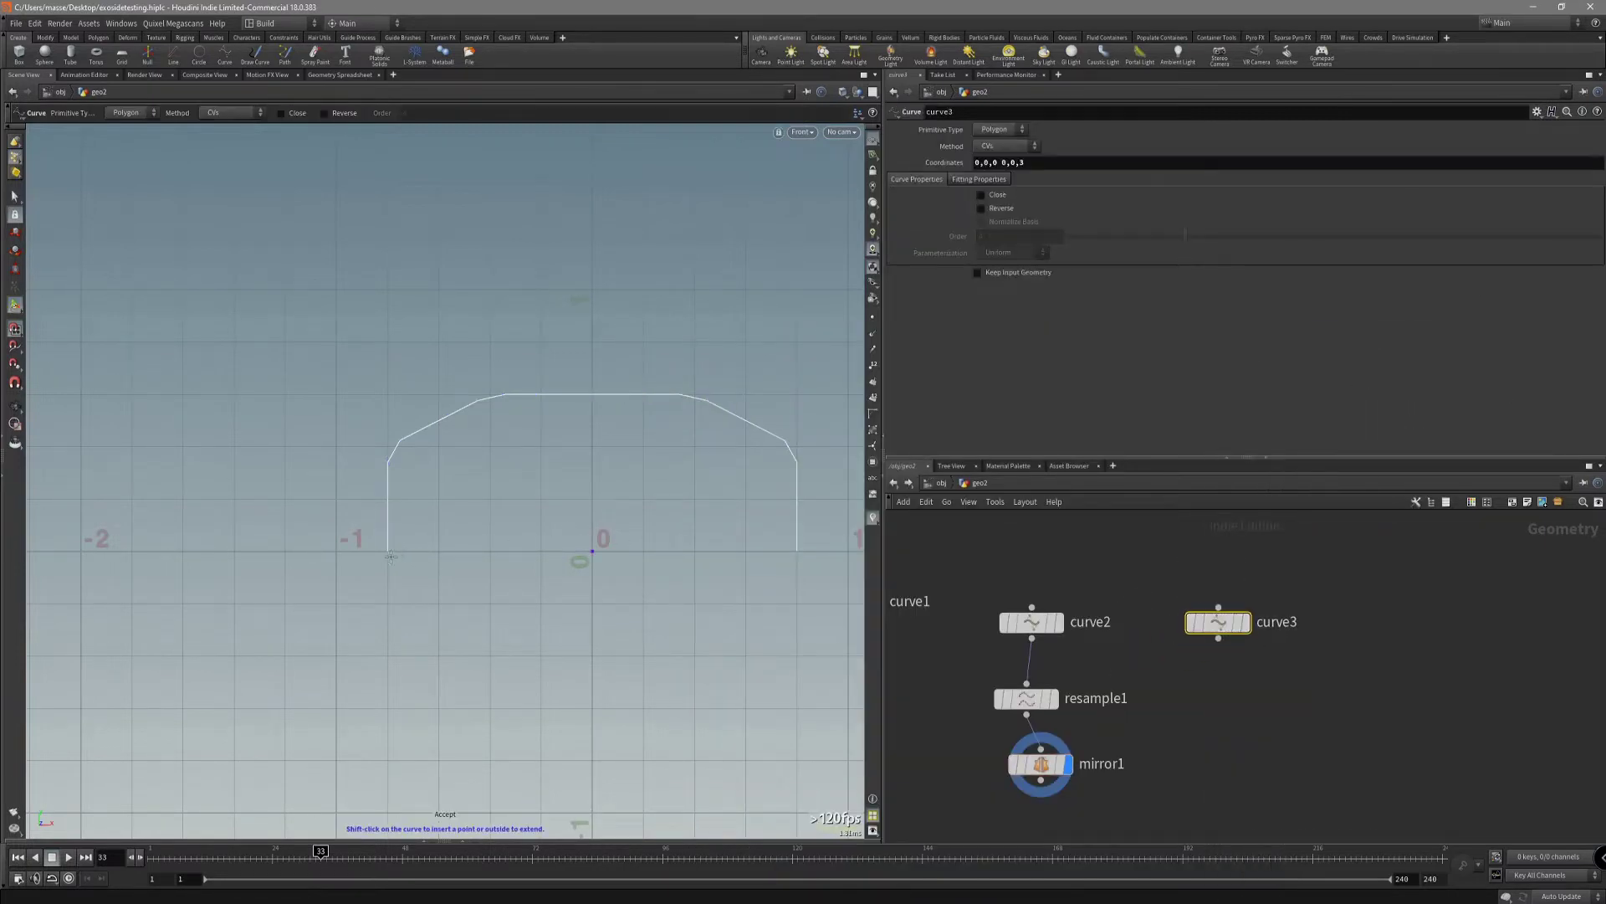
Replace the third curve's default points with a lower half-profile through (-0.8, 0), (-0.8, -0.2), (-0.6, -0.4), (-0.4, -0.8) and (0, -0.8).
key(x)
key(x)
key(Delete)
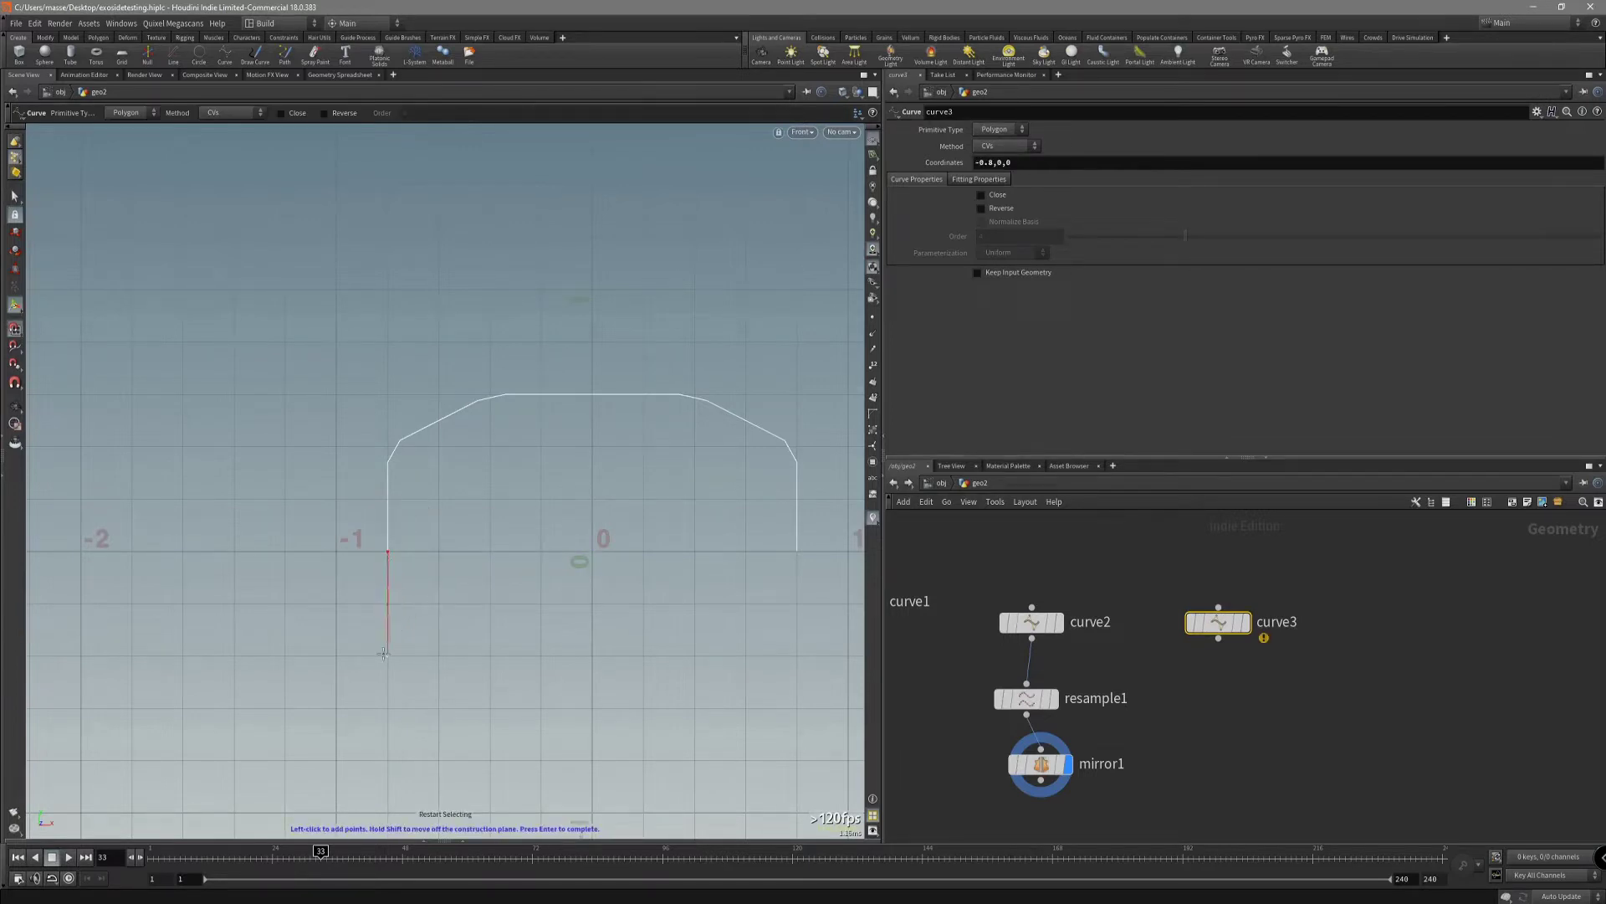
click(440, 659)
click(490, 760)
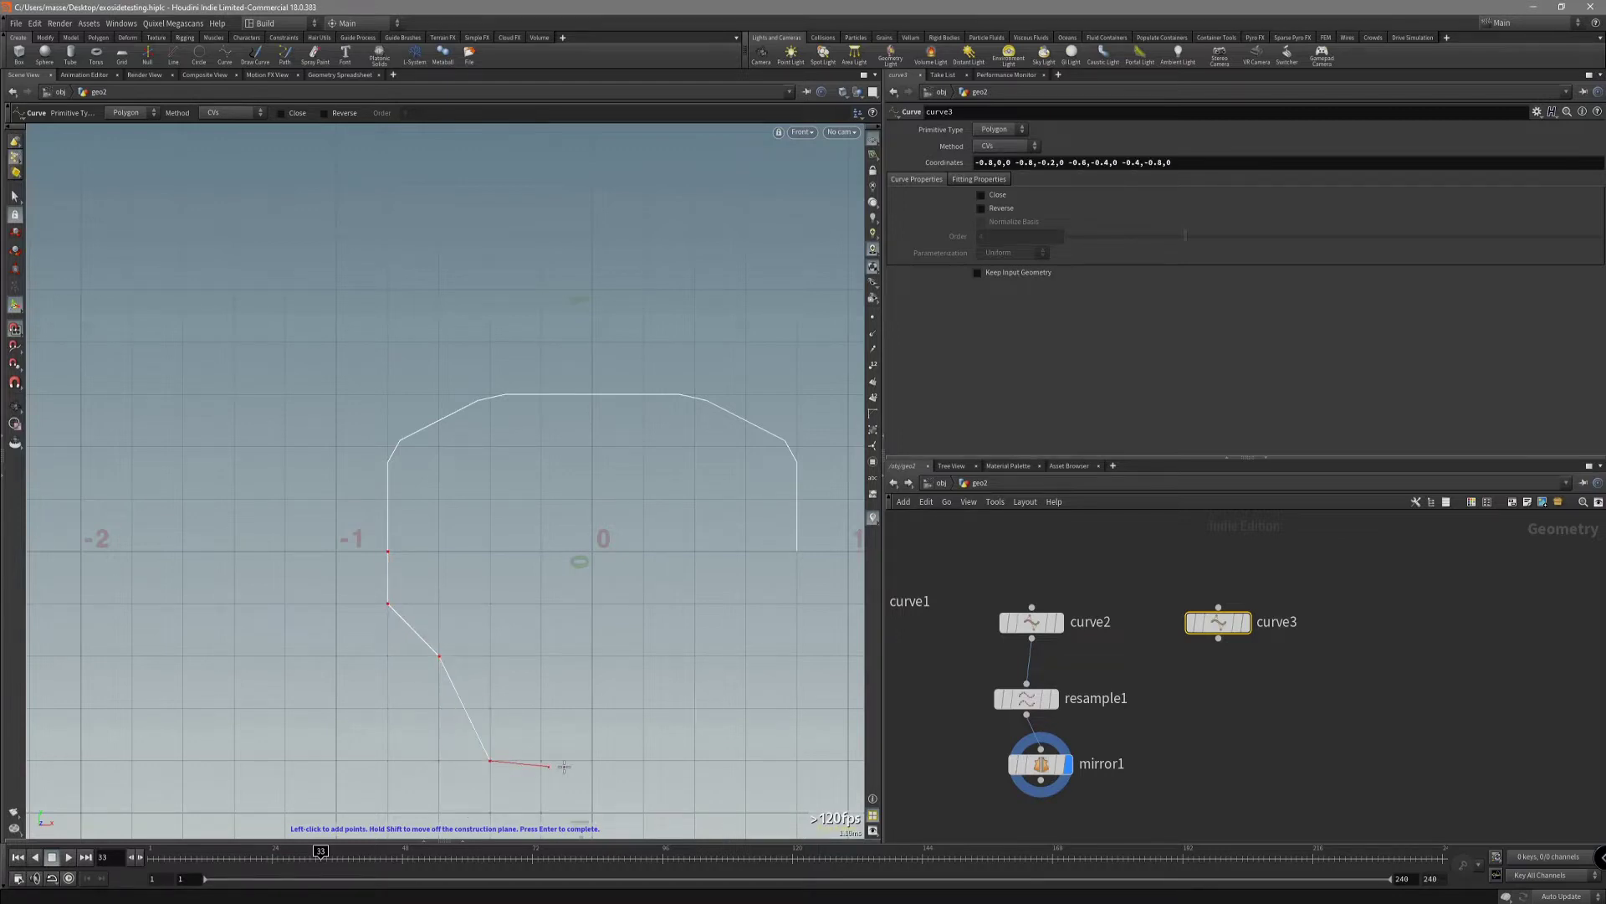
click(593, 761)
key(Return)
Add a Resample node after the third curve, align it below the curve and display its result.
key(Tab)
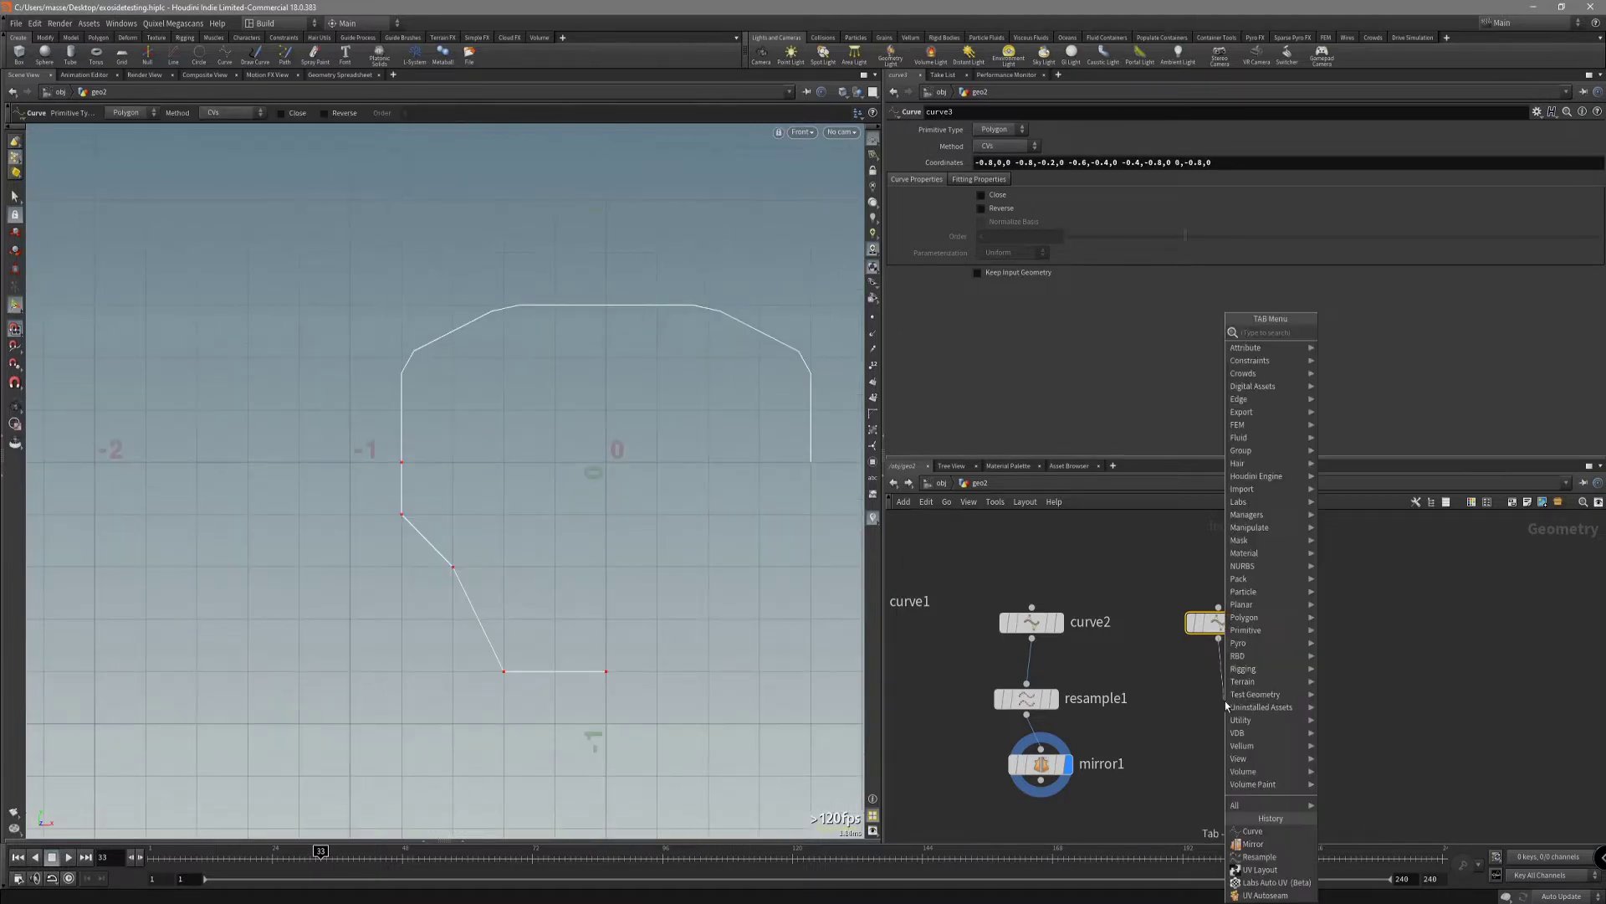
text(resample)
key(Return)
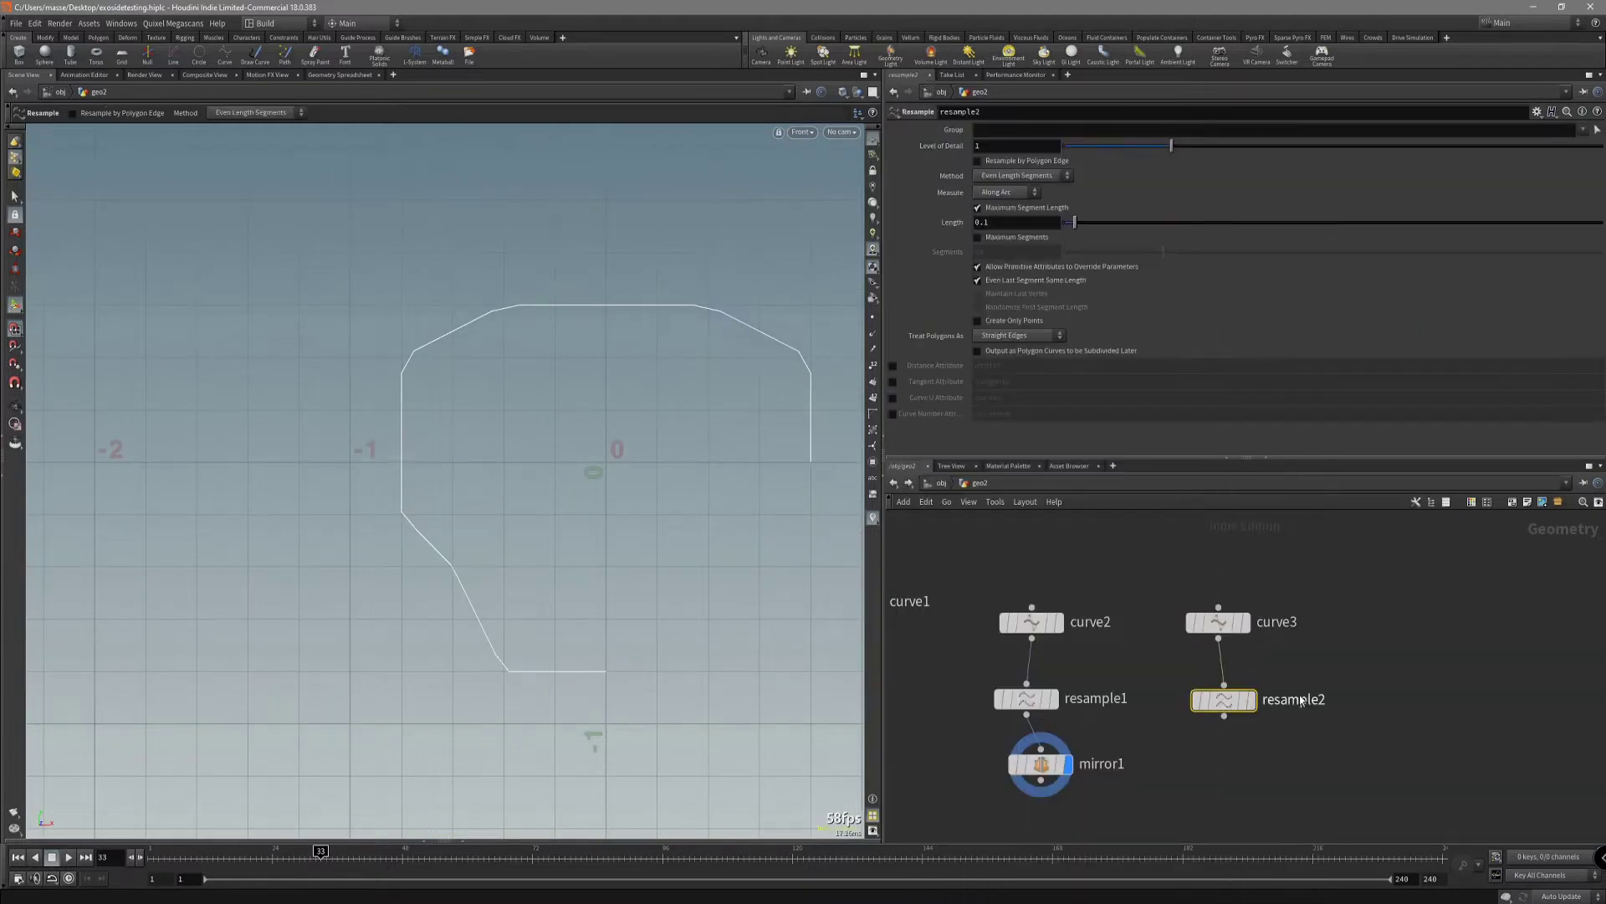
drag(1221, 695, 1216, 710)
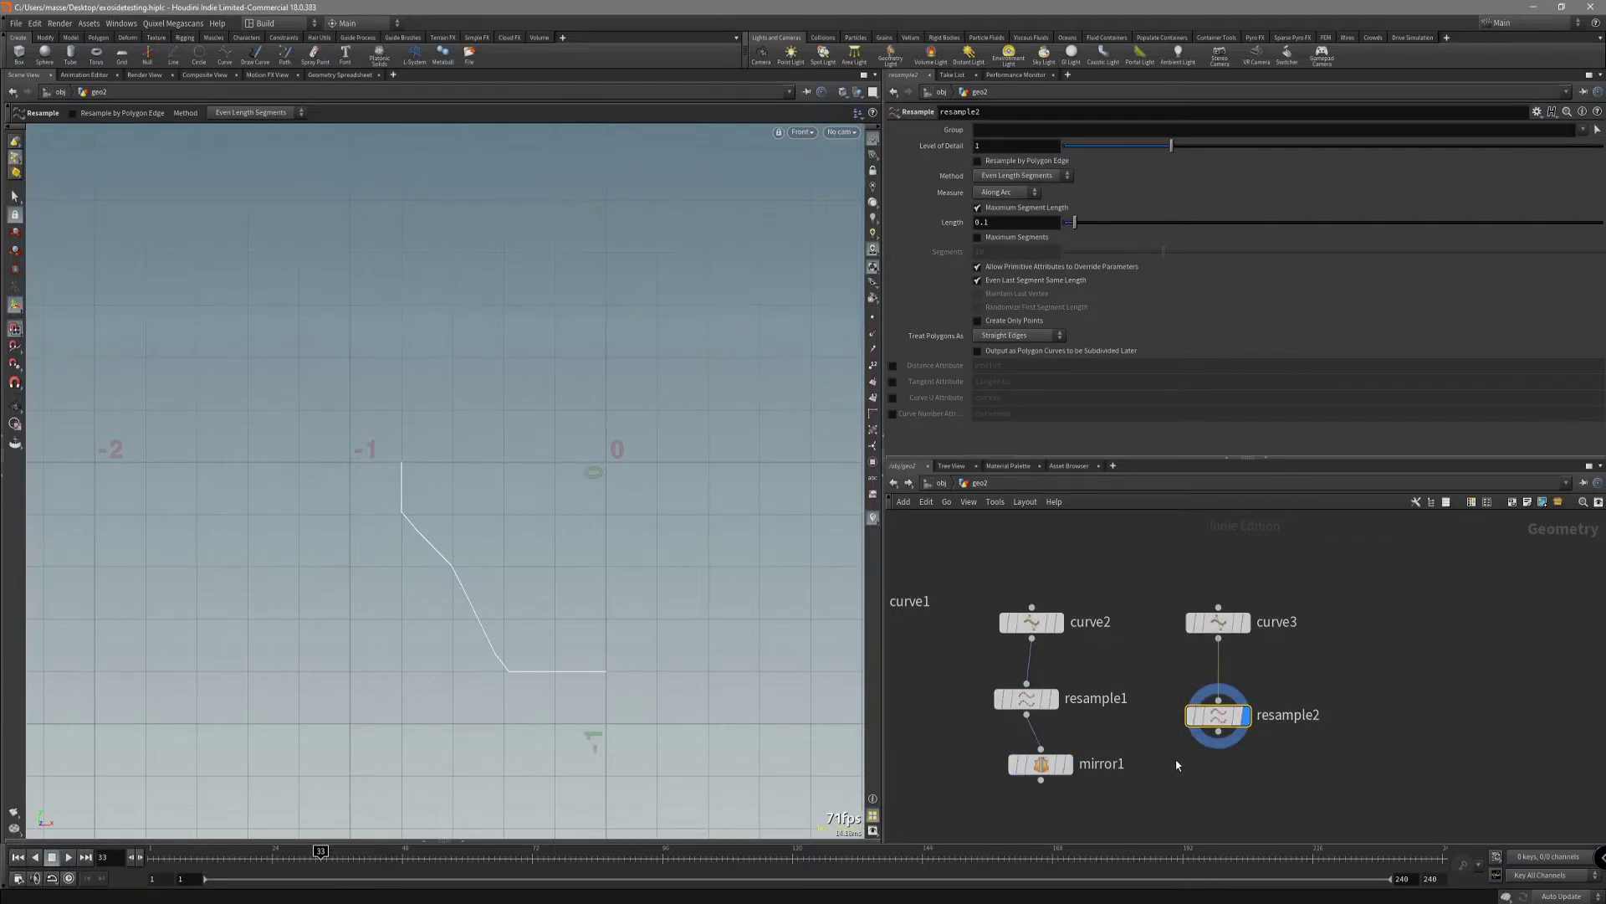
Add a Mirror node after the second Resample node and display the mirrored lower profile.
middle_drag(1200, 787, 1202, 766)
key(Tab)
text(mirr)
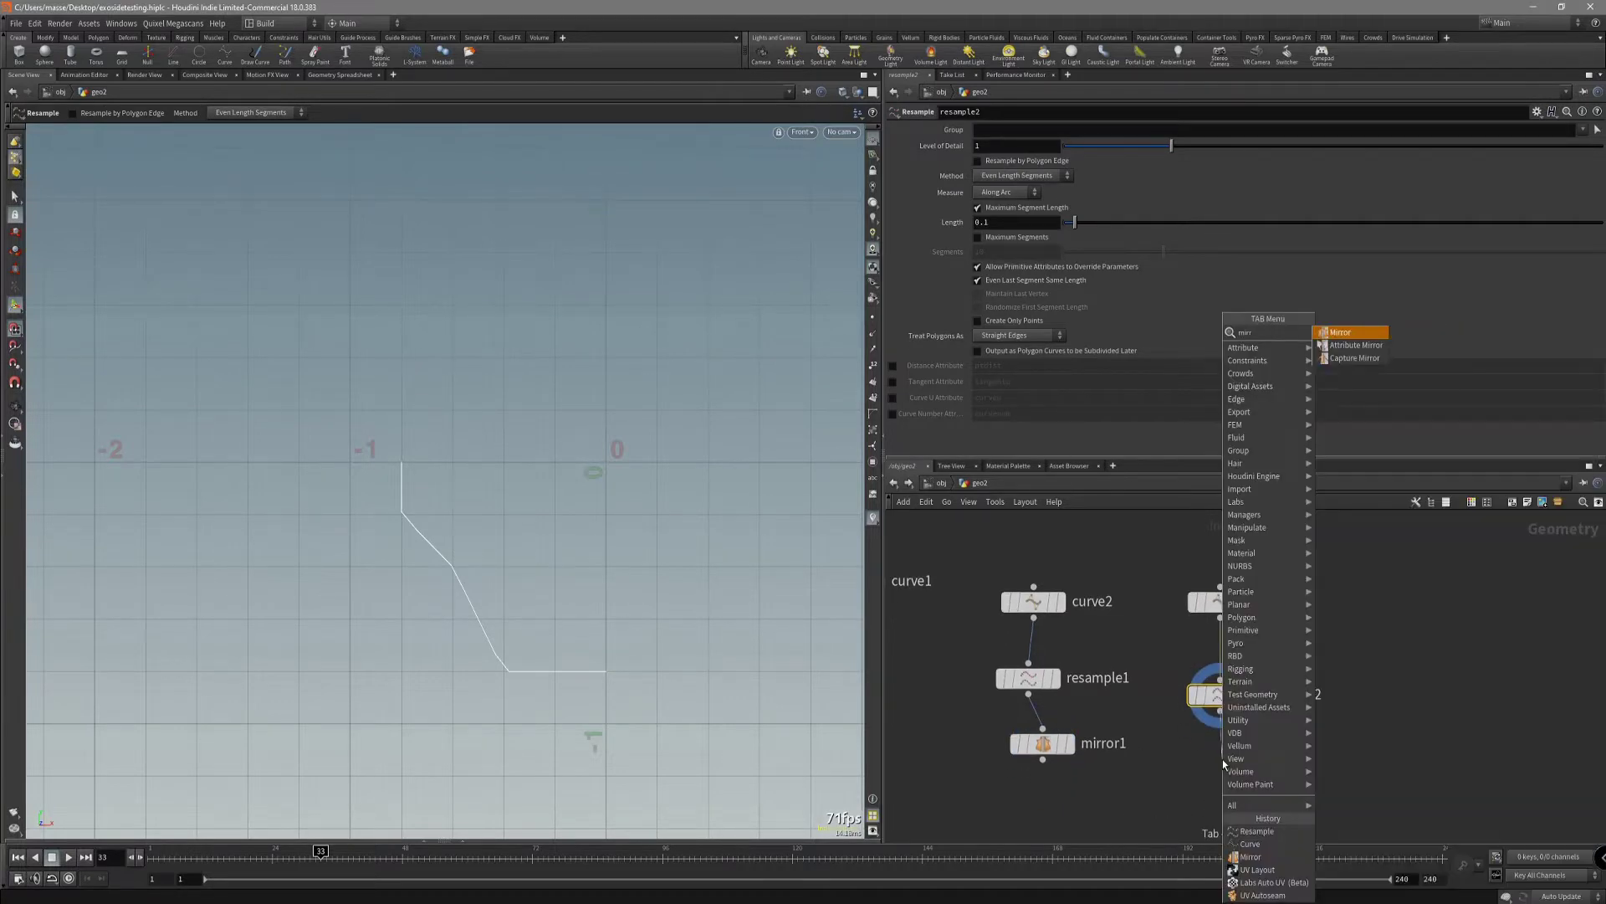
key(Return)
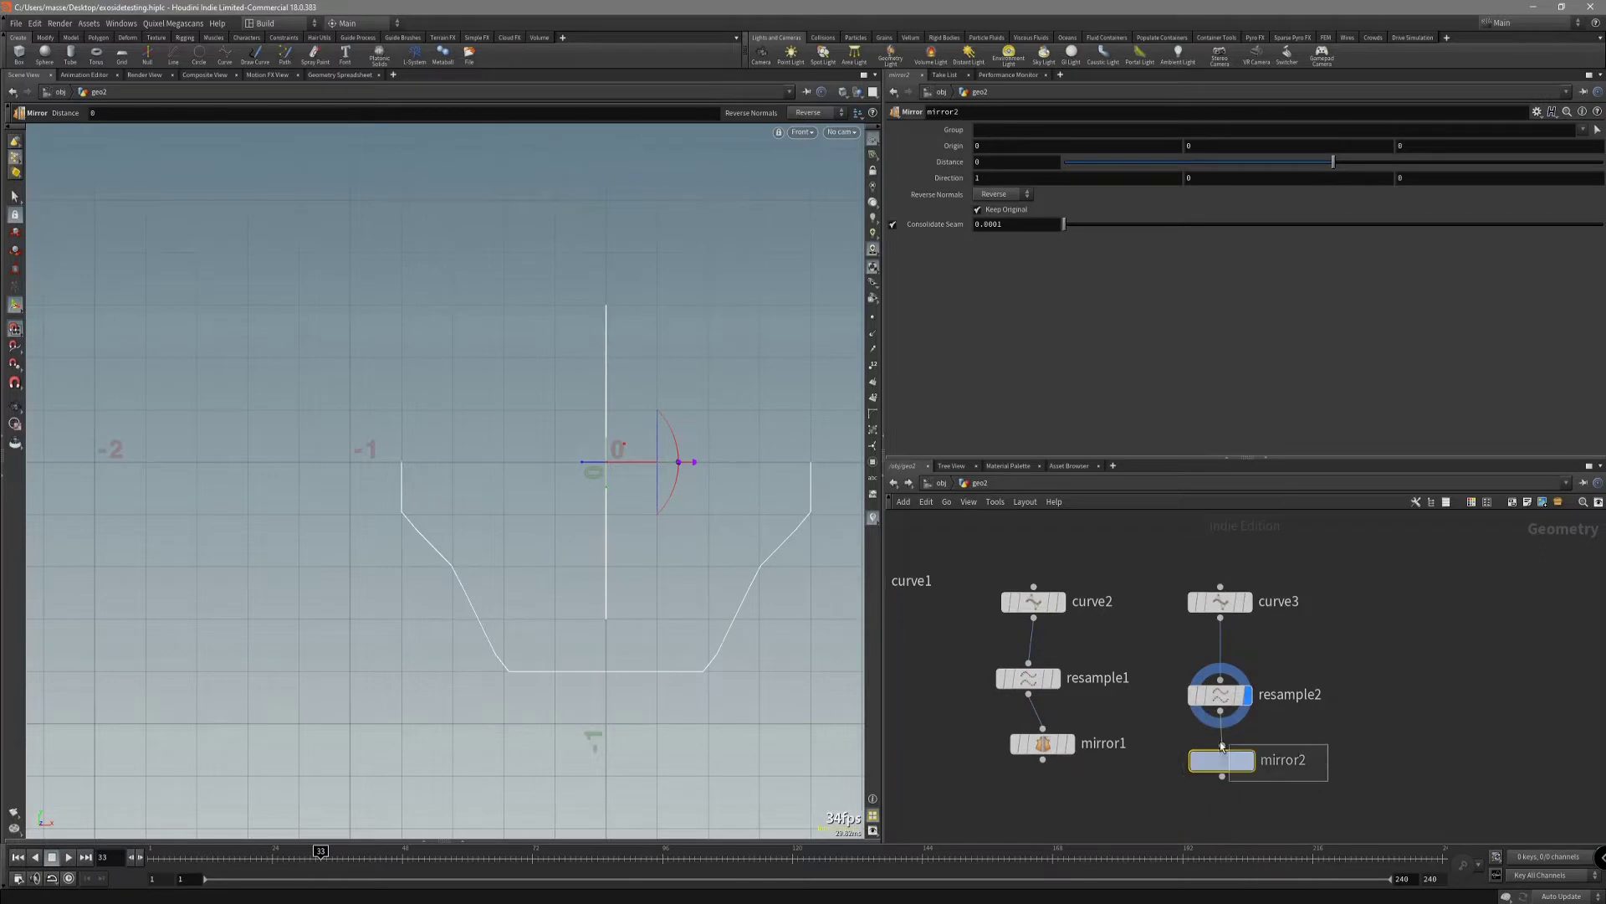
key(s)
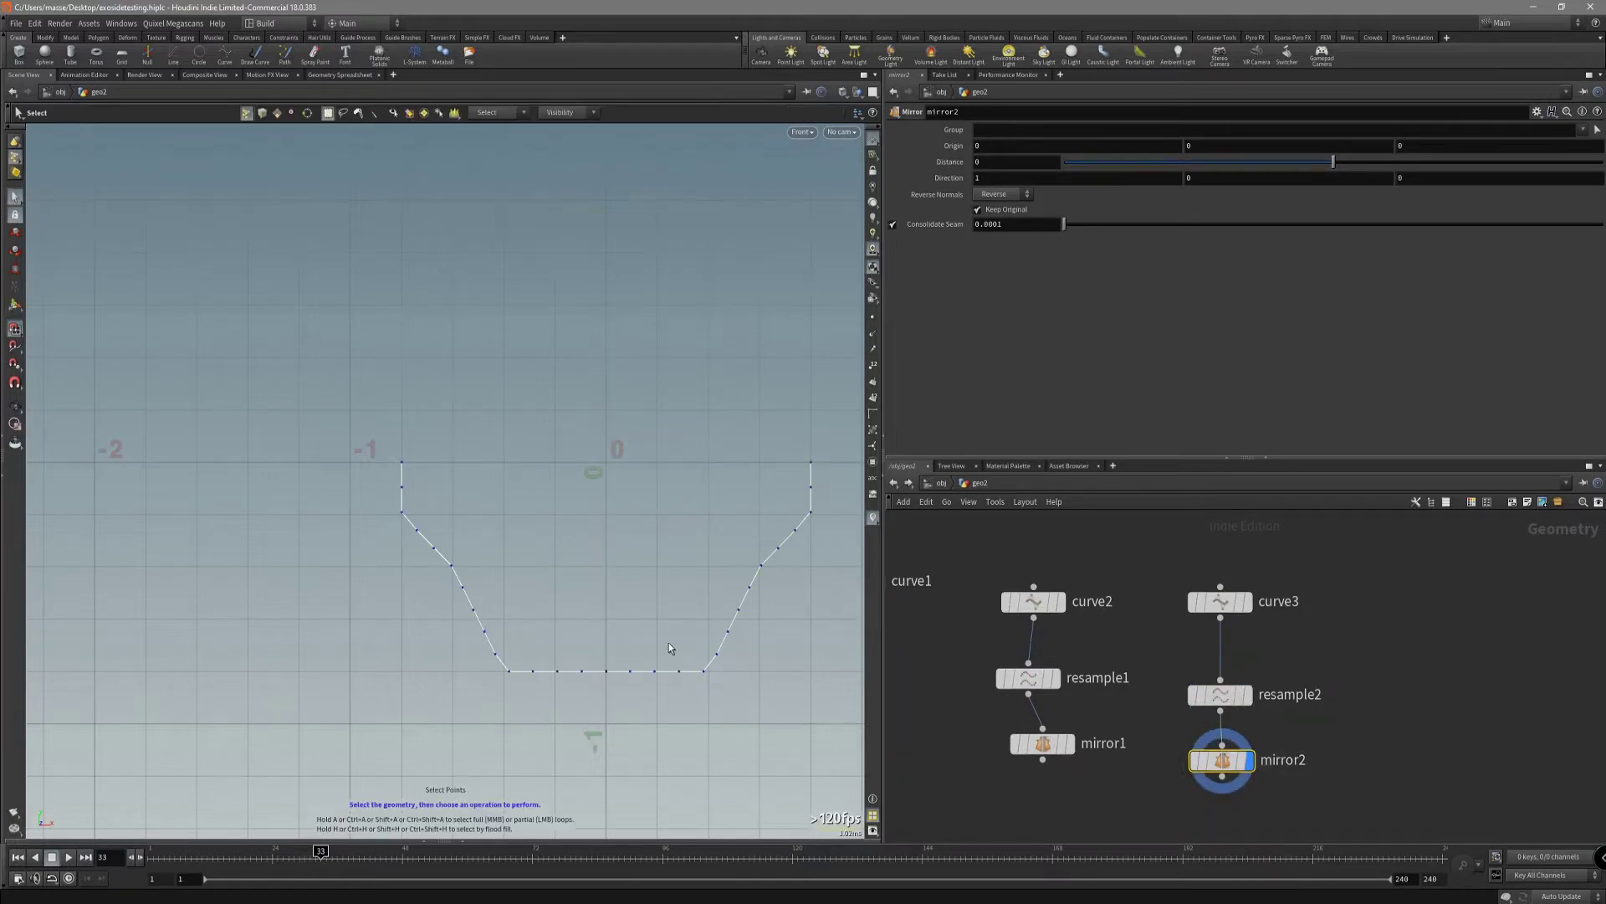
alt+middle_drag(650, 640, 620, 635)
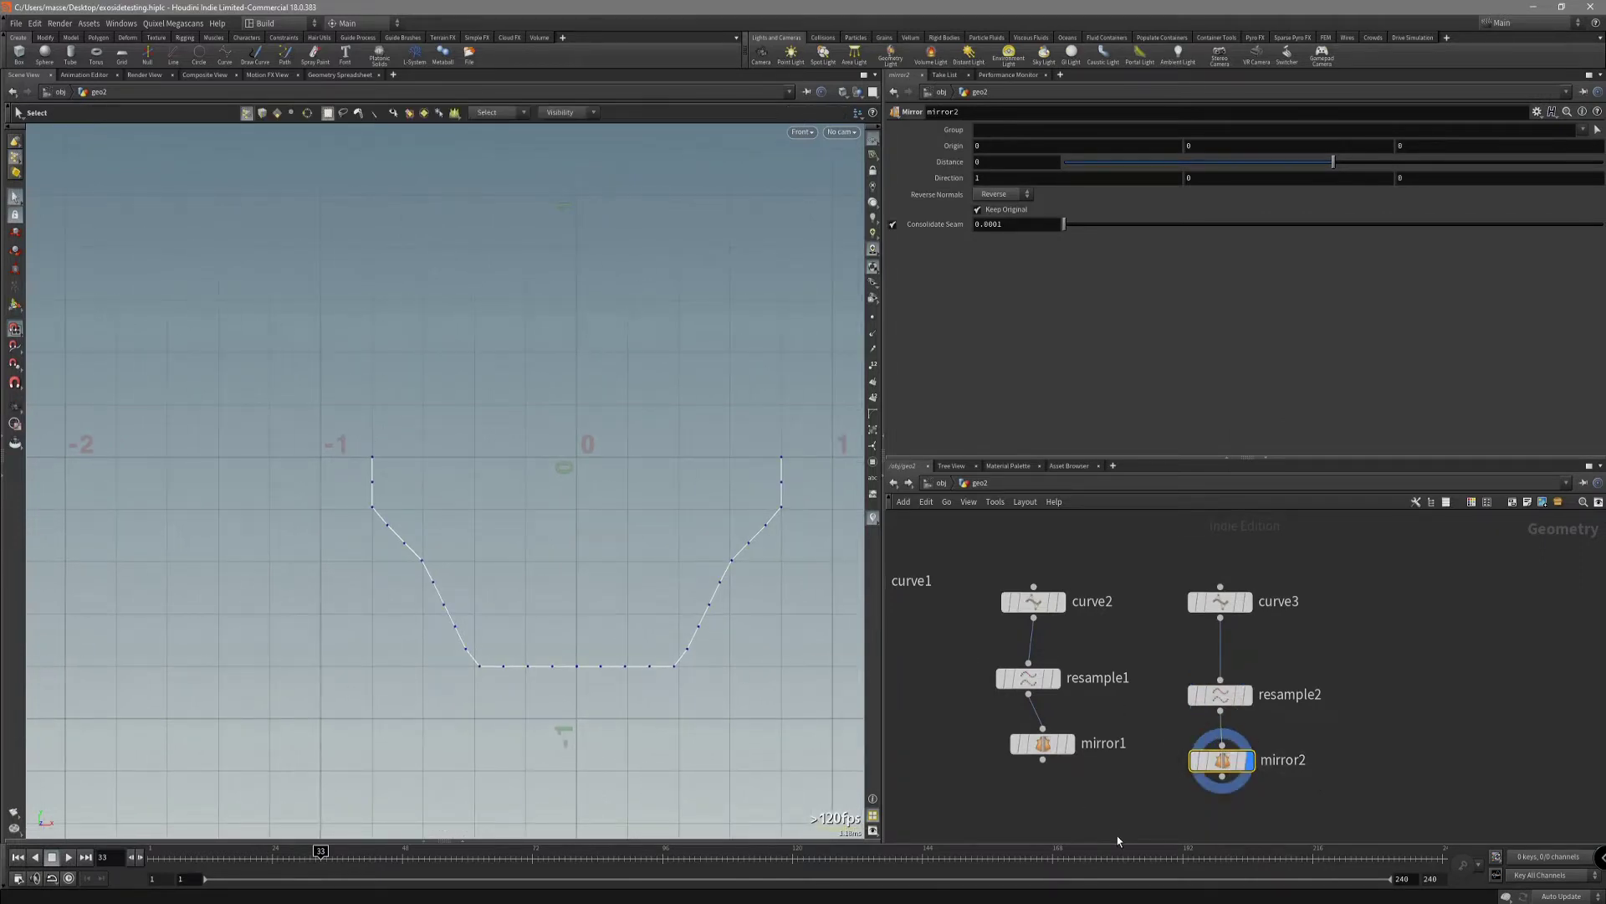
Combine the upper and lower mirrored profiles with a Merge node and display the merged outline.
middle_drag(1127, 828, 1138, 781)
key(Tab)
text(mer)
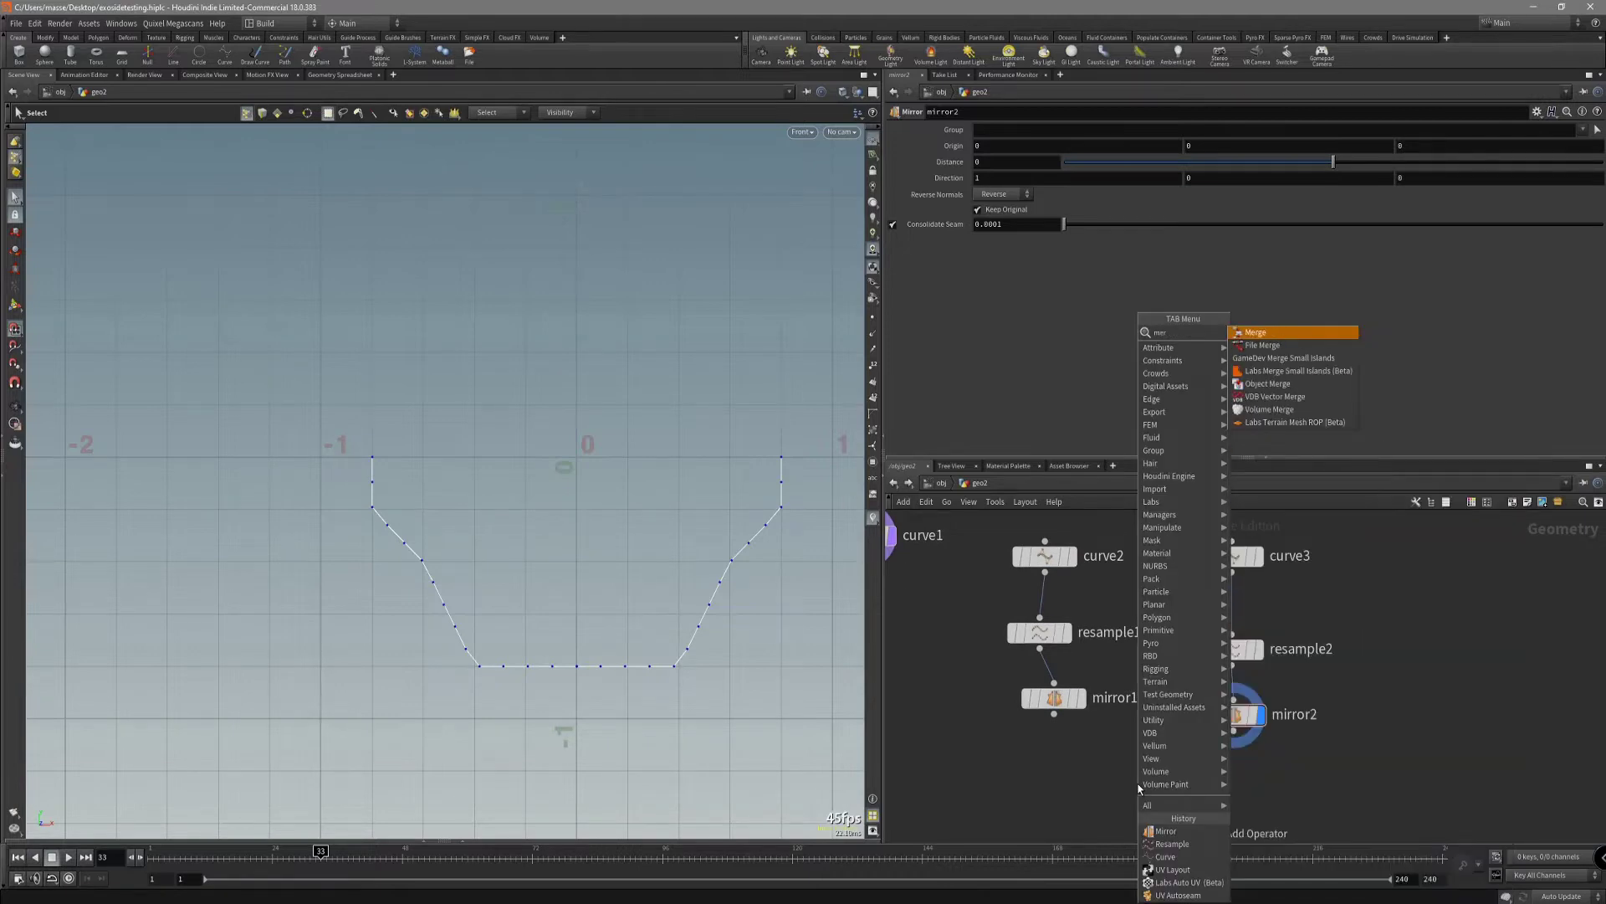
key(Return)
click(1138, 783)
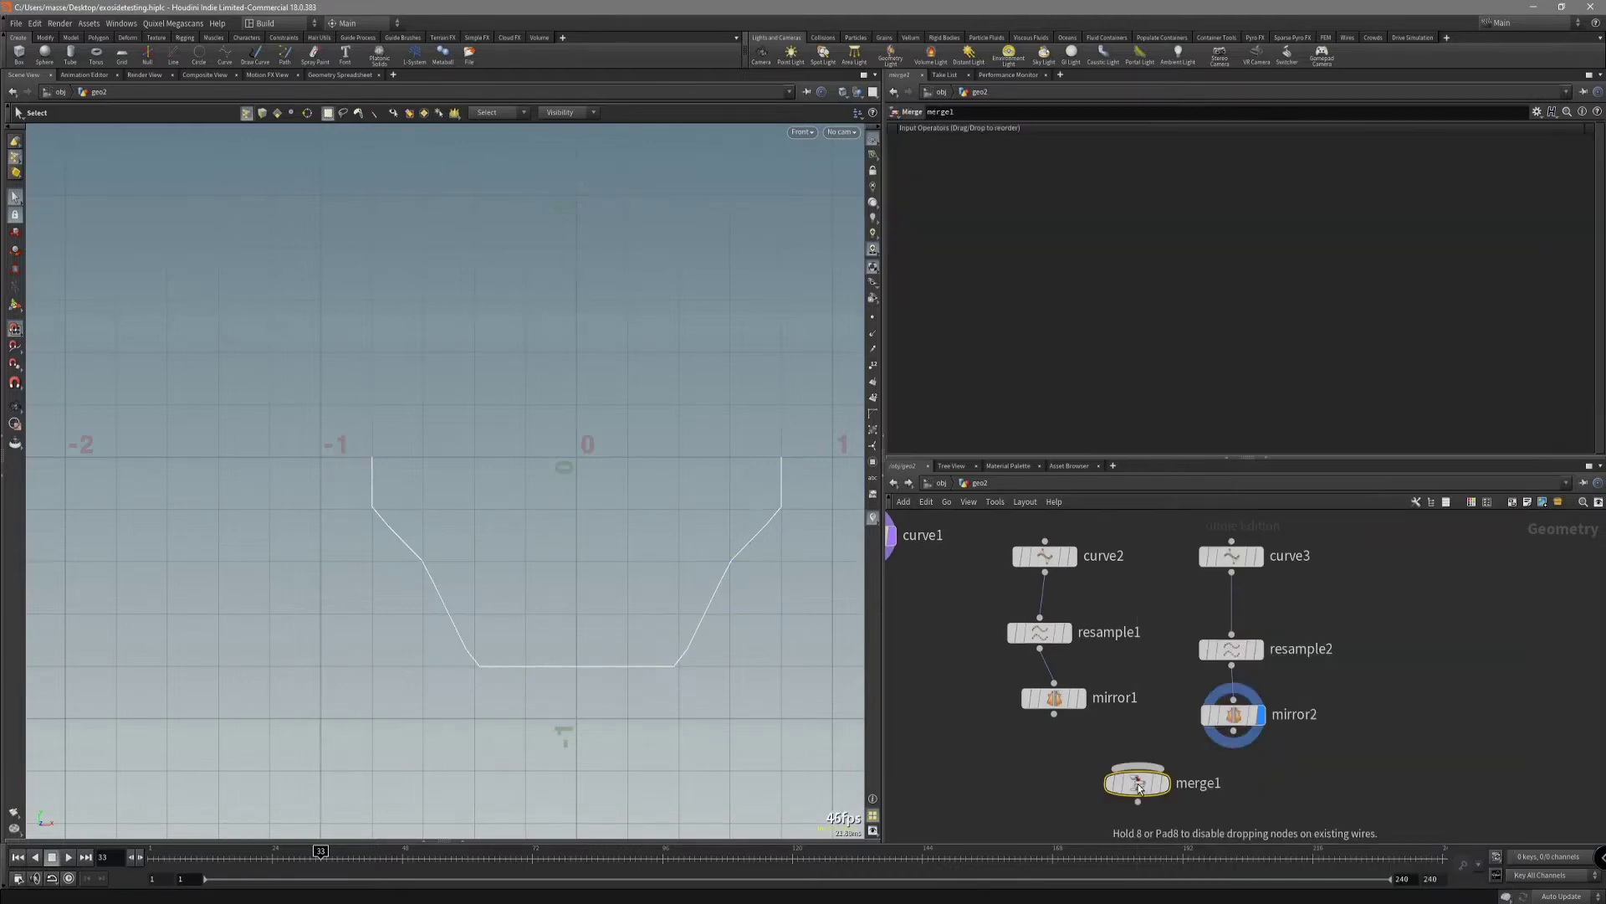
drag(1233, 730, 1138, 768)
middle_drag(1231, 833, 1247, 778)
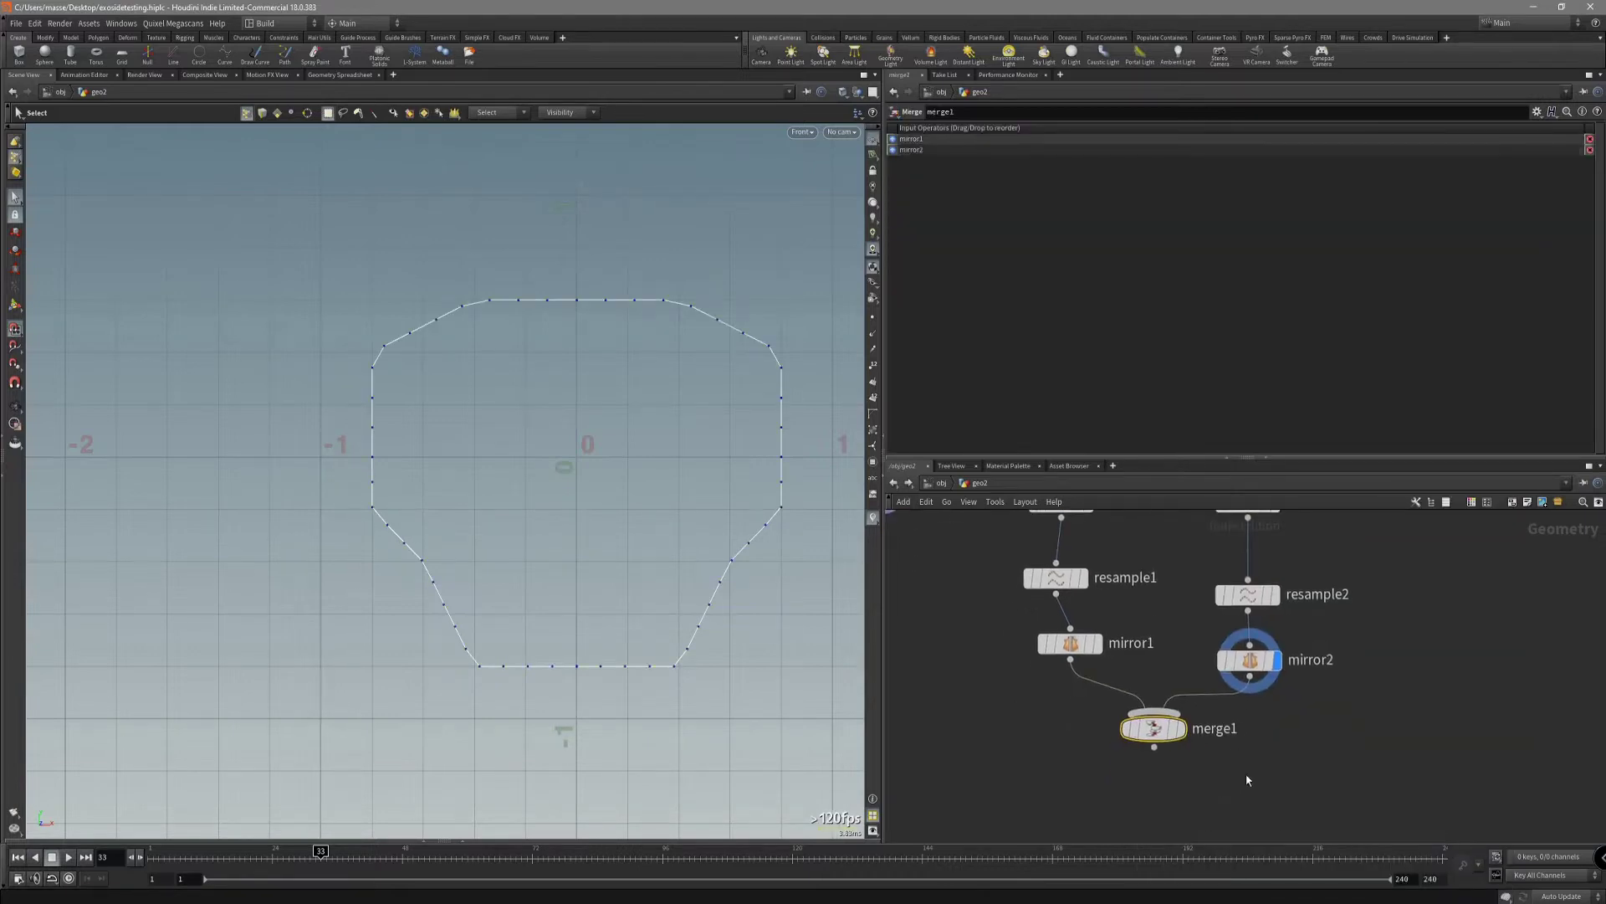
click(1180, 728)
Examine the merged outline's edges and points in the front and perspective views, and check the Merge node's geometry info.
alt+middle_drag(670, 621, 574, 658)
scroll(499, 617, down, 3)
scroll(553, 602, down, 1)
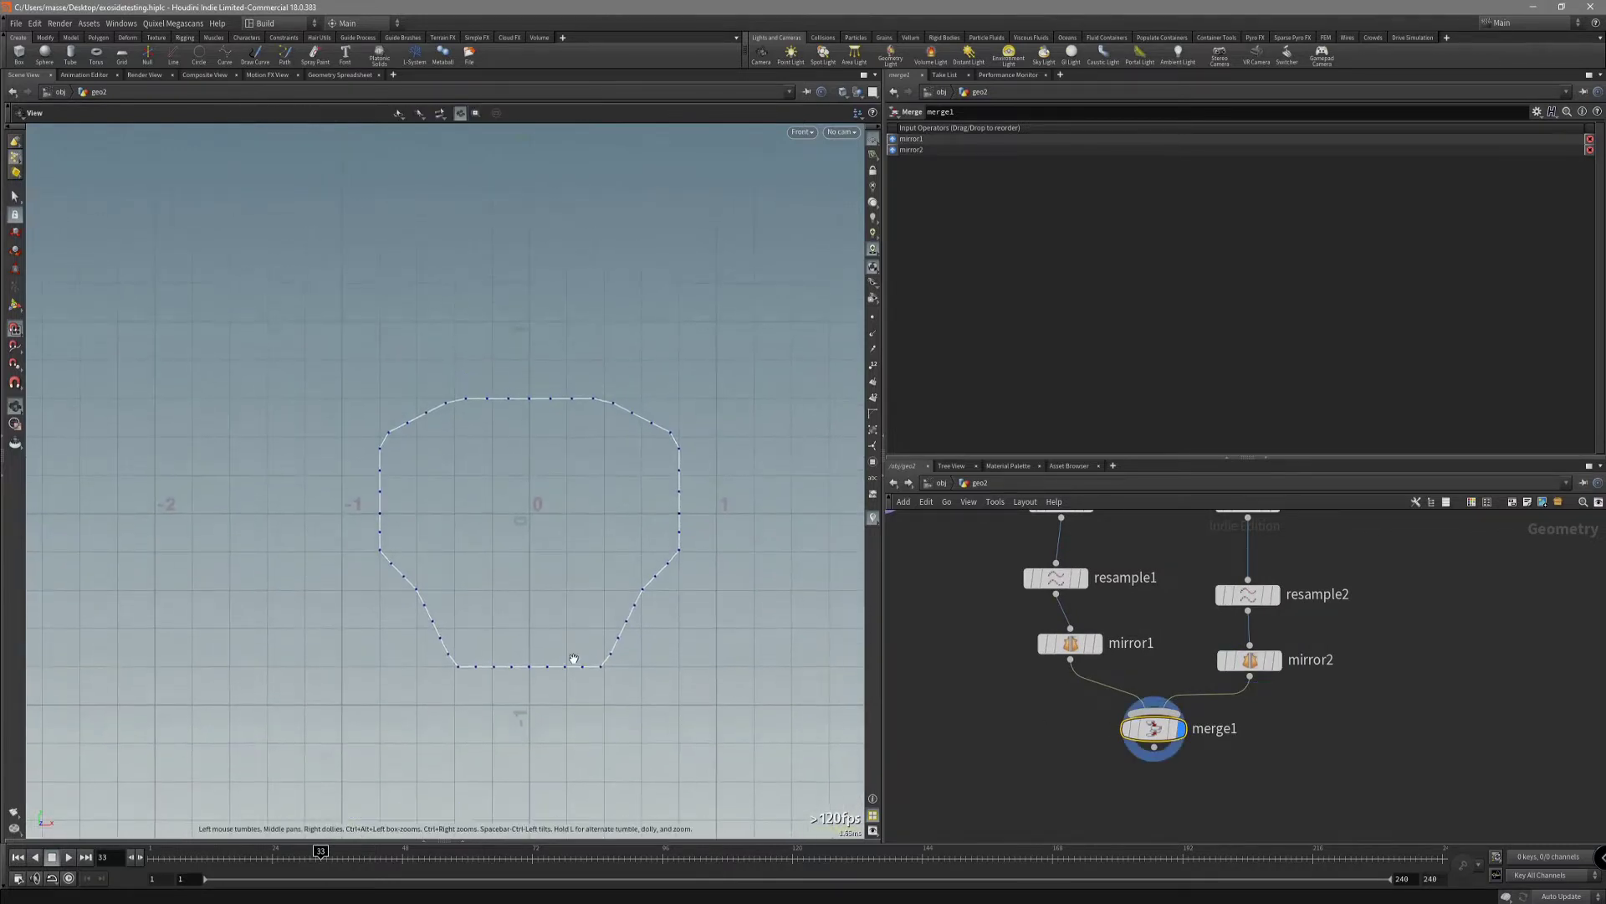
middle_drag(702, 685, 714, 689)
scroll(713, 689, down, 1)
middle_drag(520, 618, 501, 581)
key(s)
key(3)
click(423, 550)
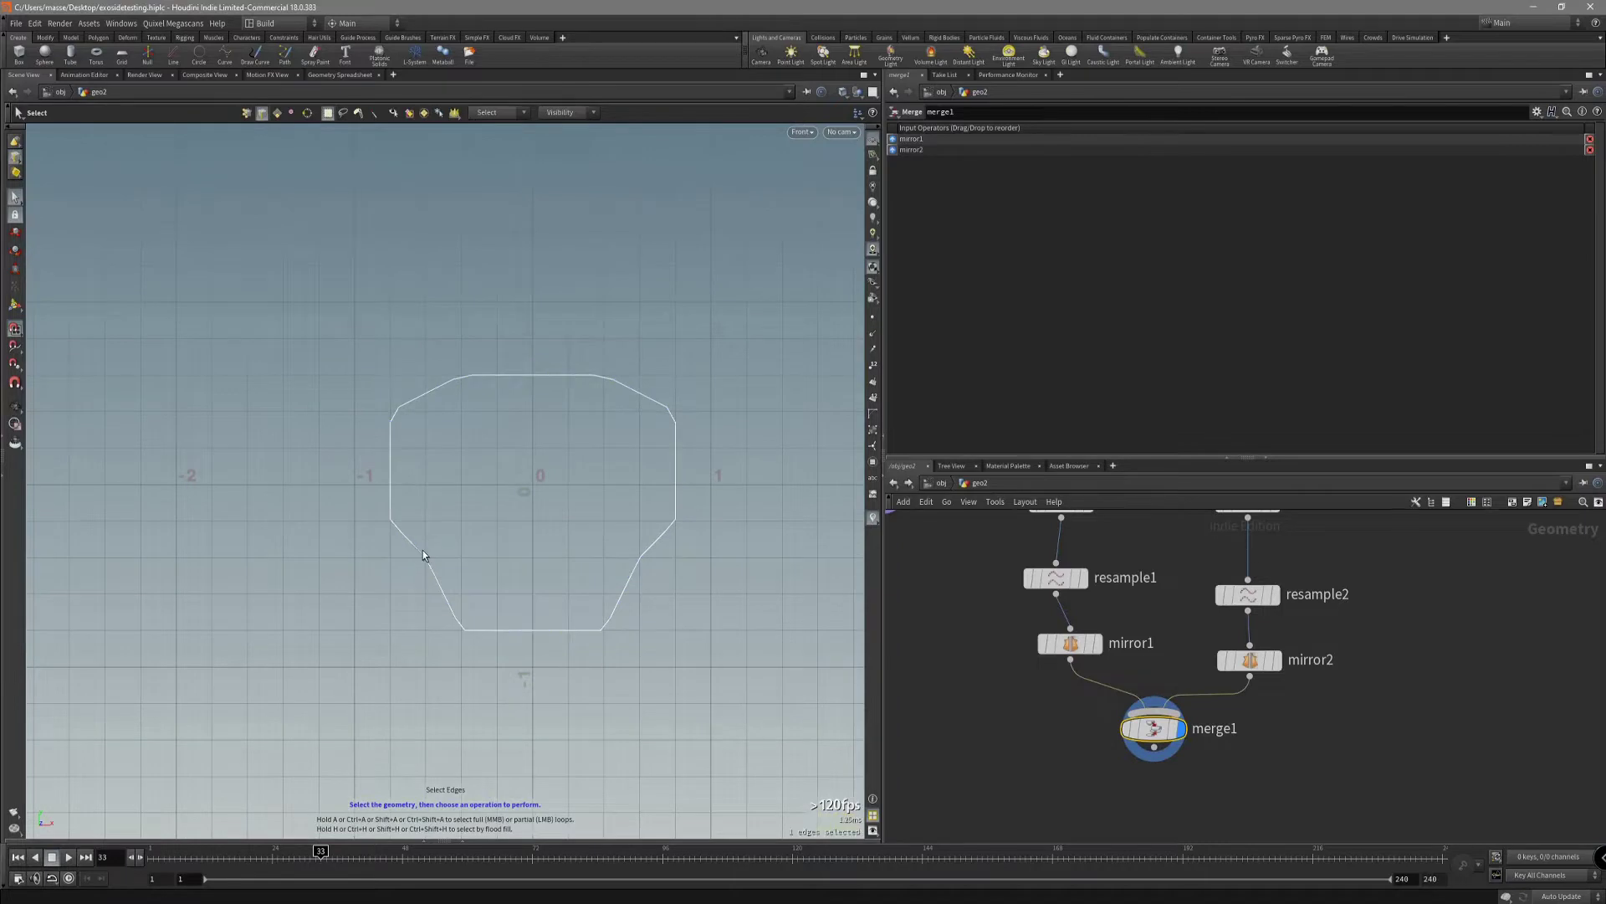
key(space+1)
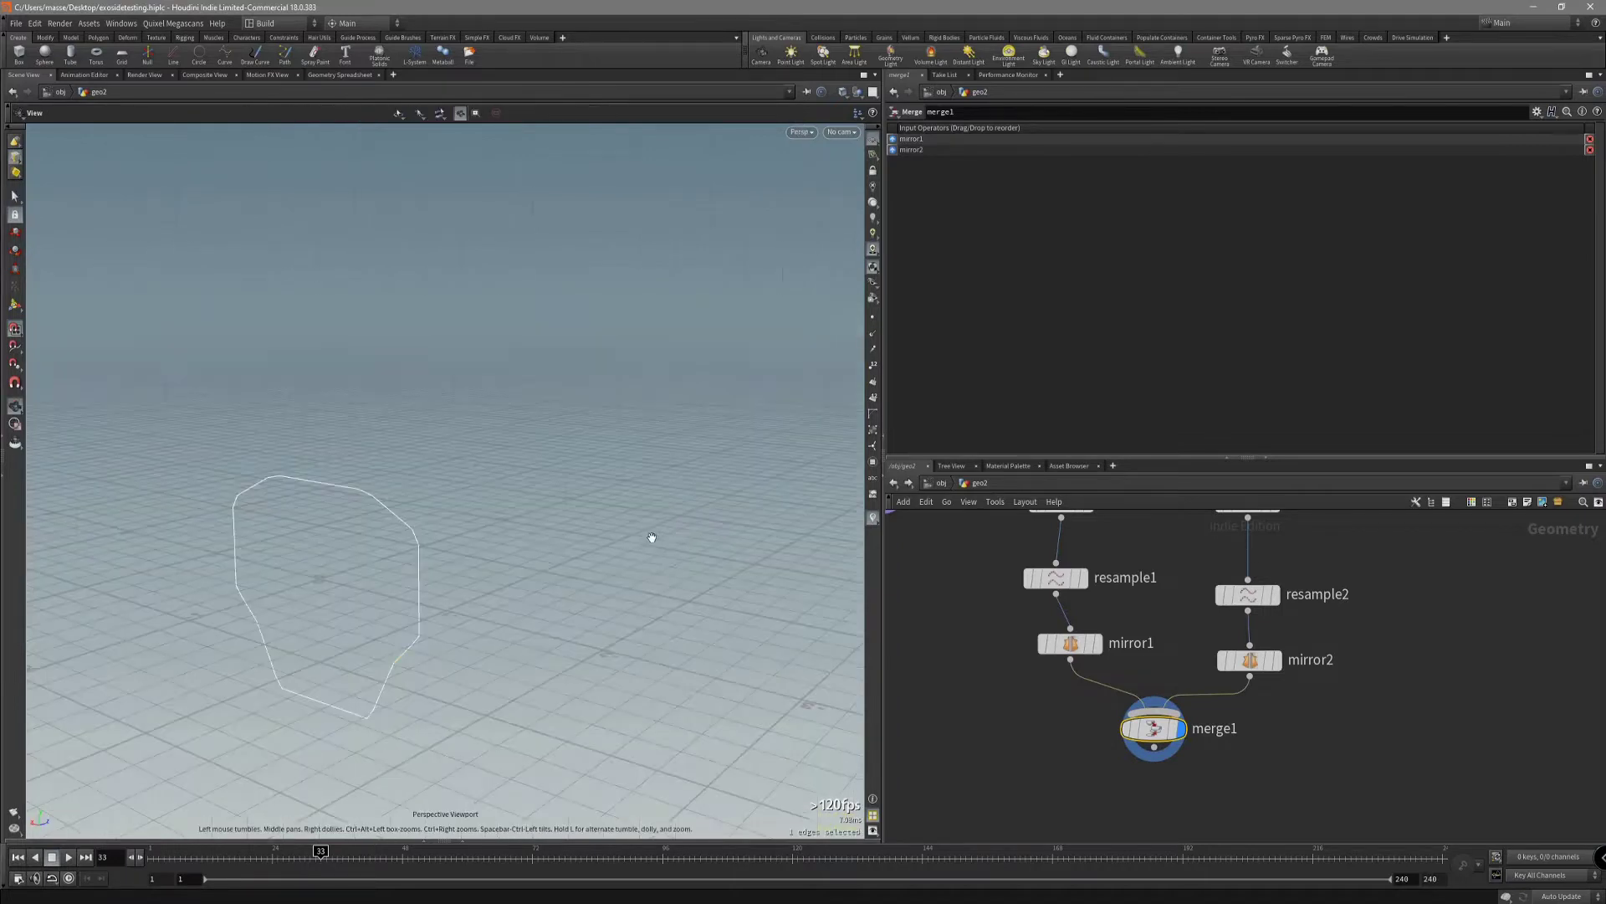
alt+drag(616, 559, 454, 555)
middle_click(1159, 733)
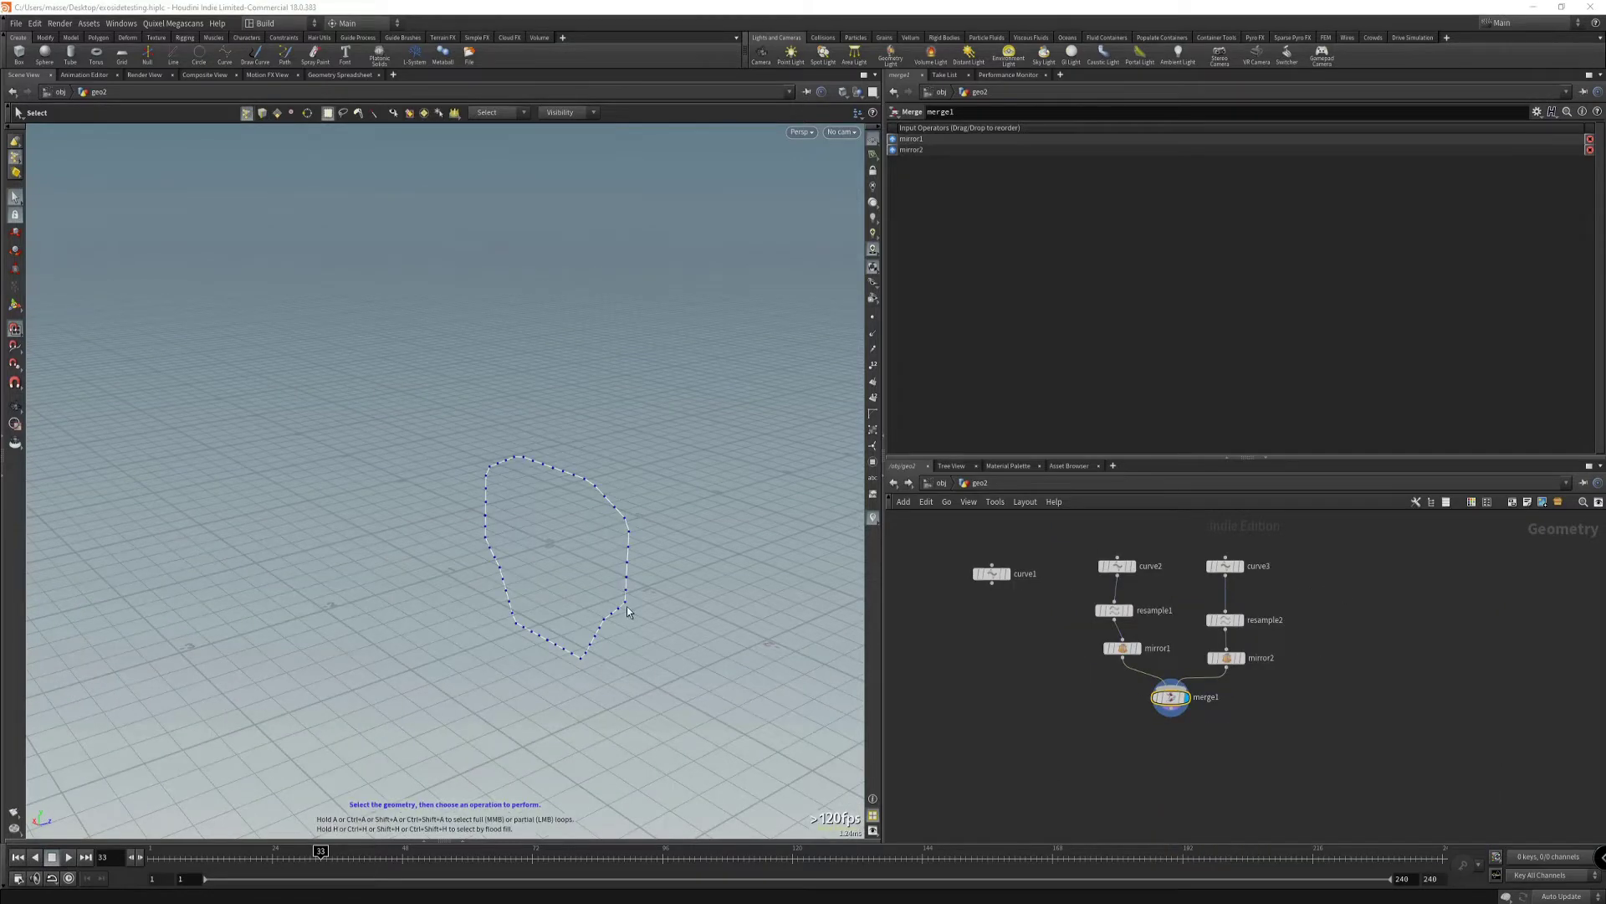
alt+drag(726, 673, 681, 645)
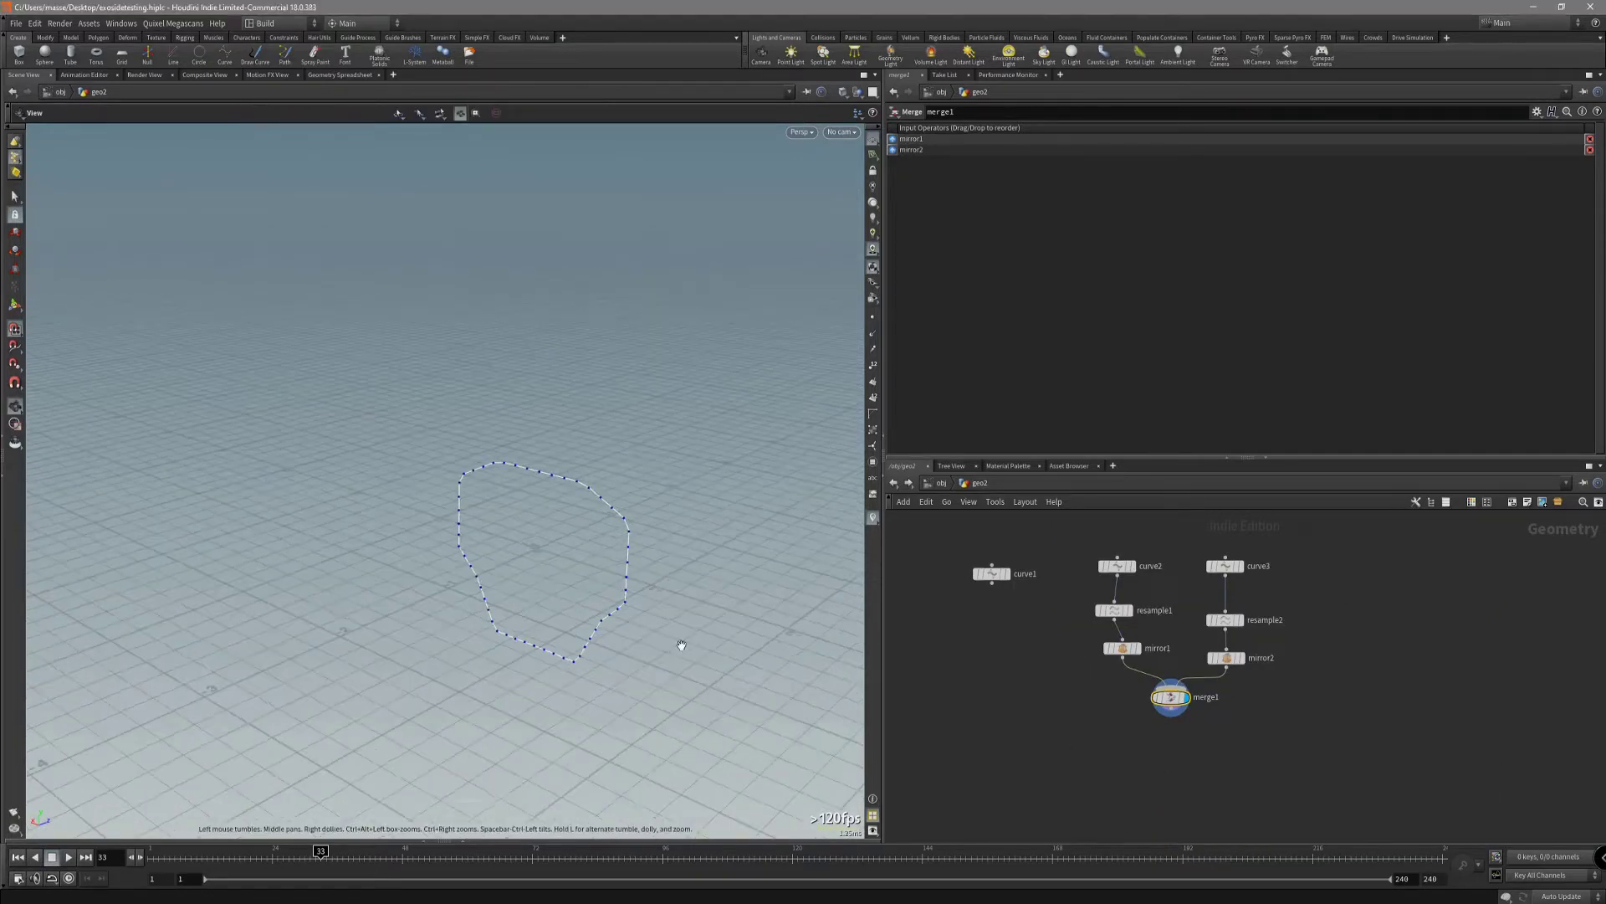
key(s)
Add a Fuse node after the Merge node, align it beneath and display its result.
click(1189, 750)
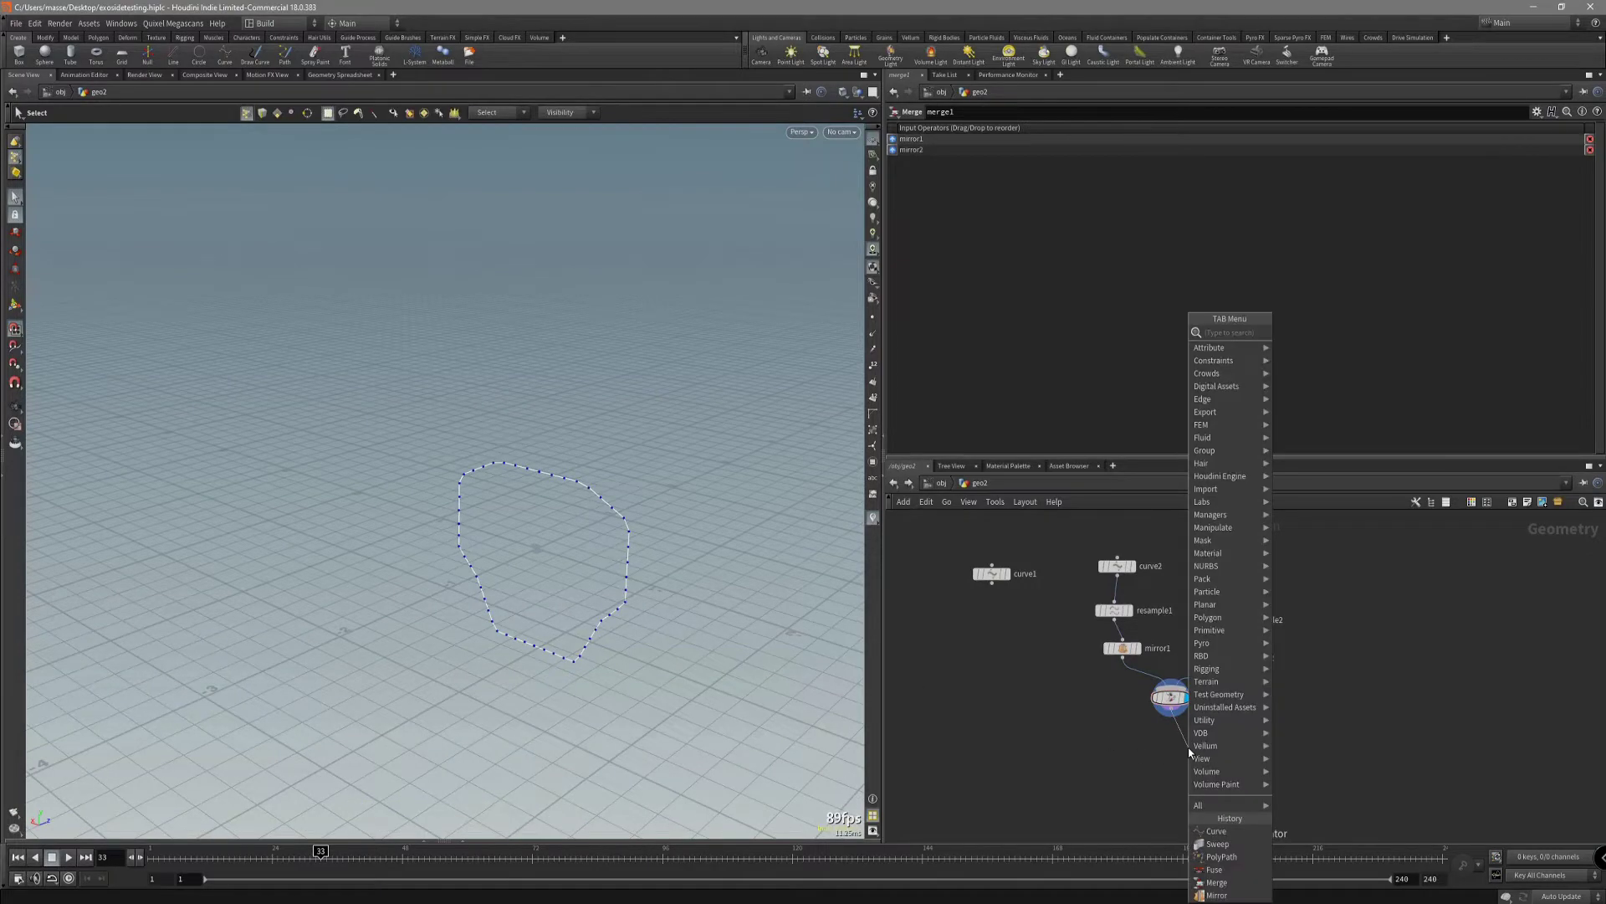
text(fu)
key(Return)
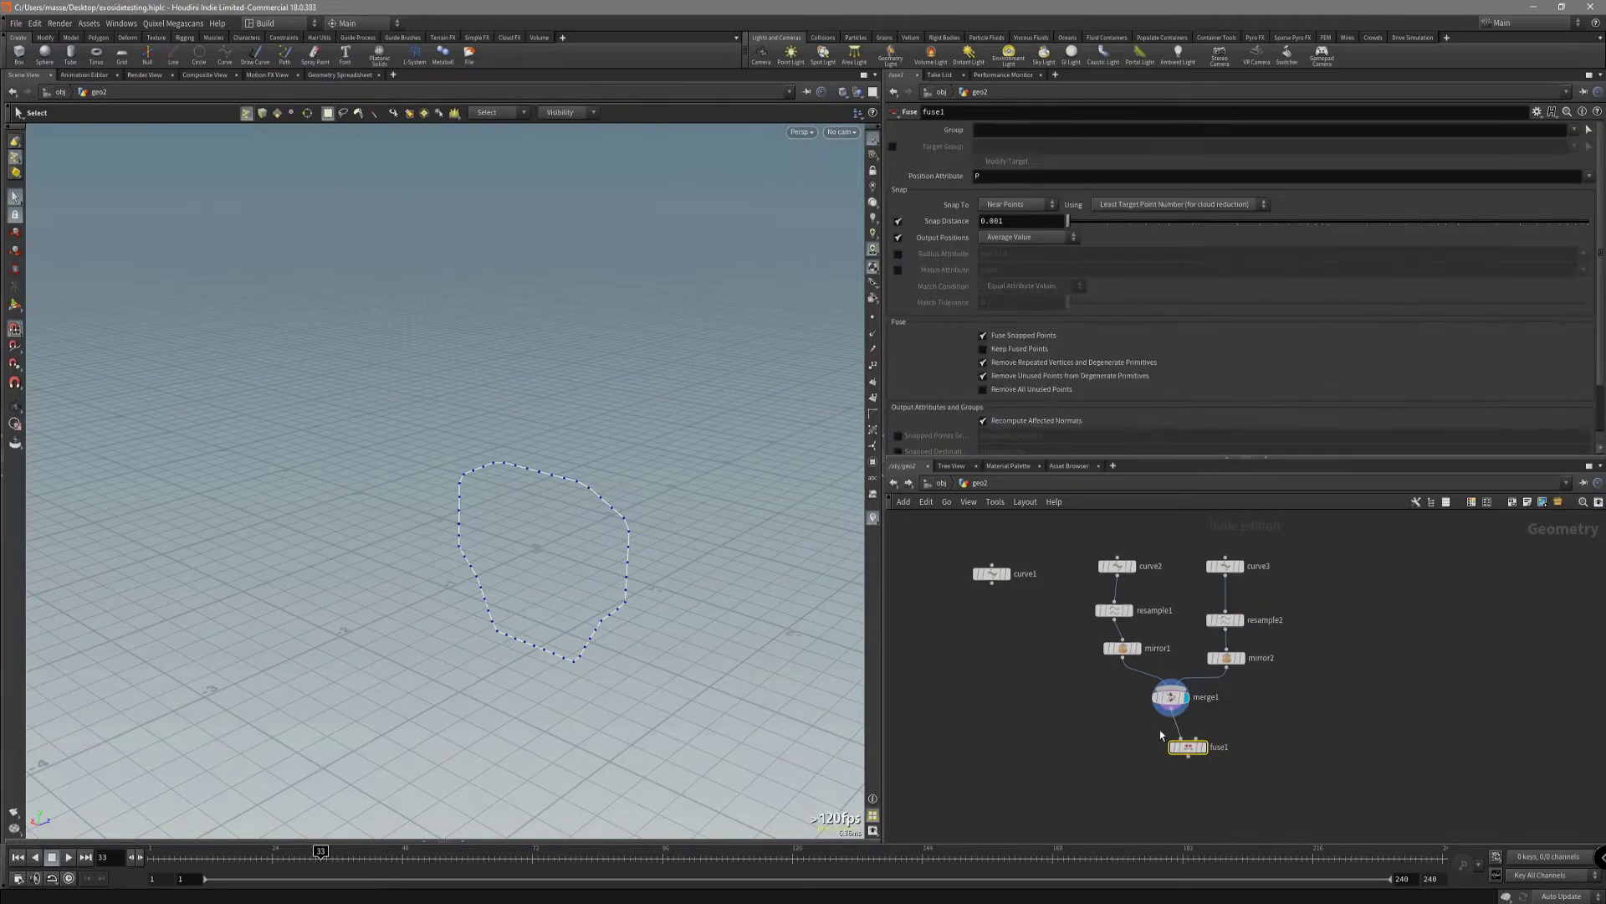
click(1183, 744)
drag(1182, 744, 1165, 743)
click(1185, 746)
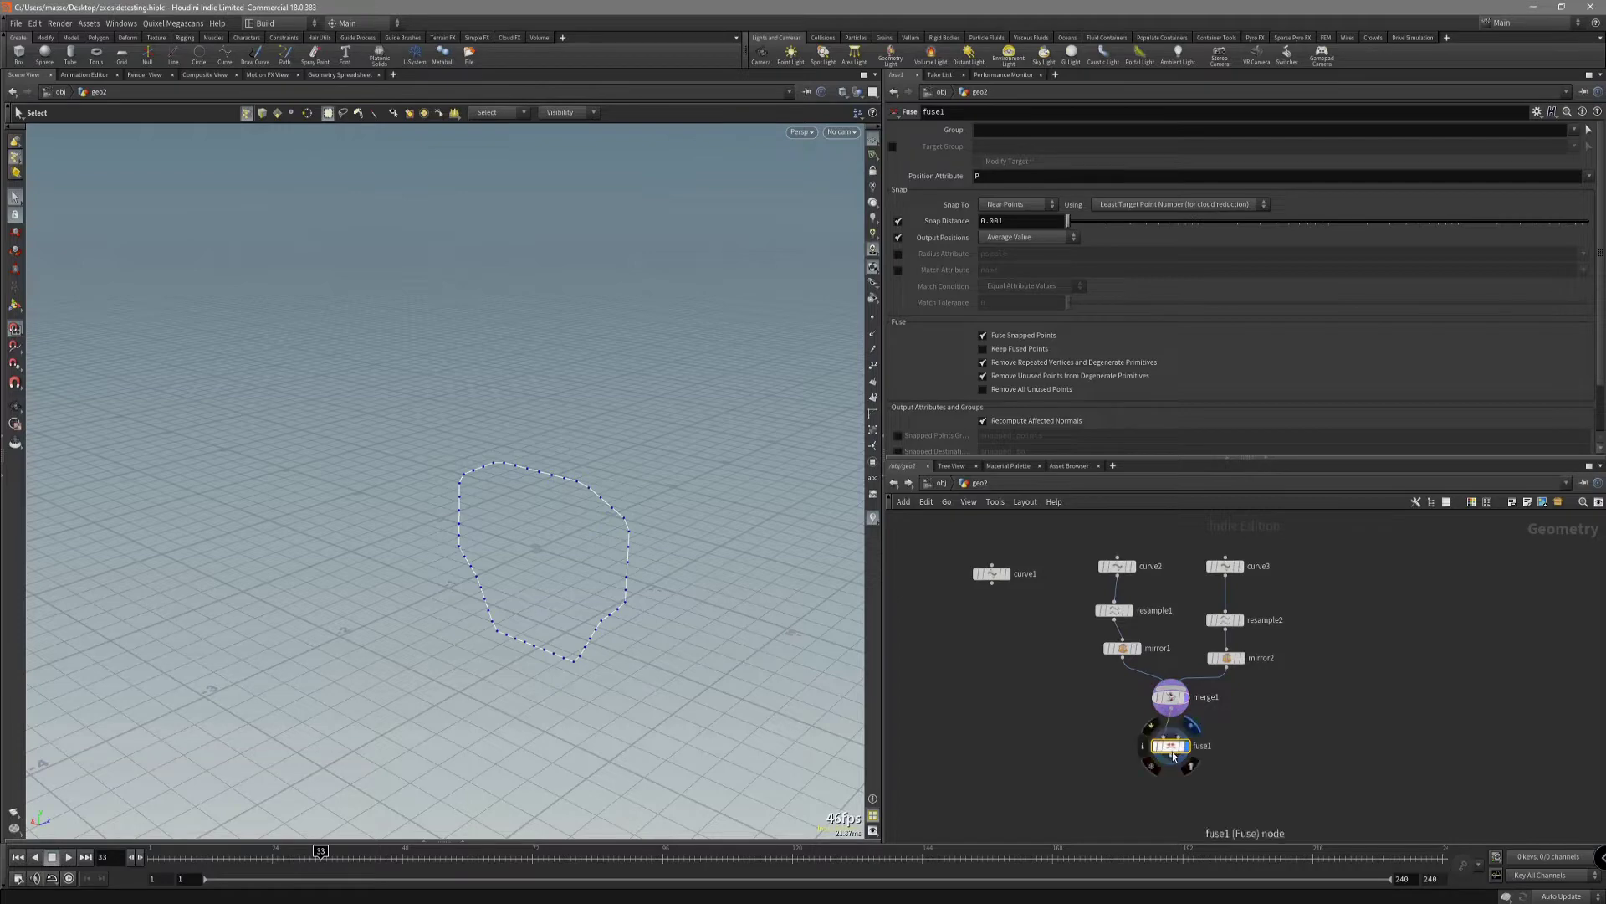
Add a PolyPath node after the Fuse node to join the outline's segments.
click(1169, 797)
text(po)
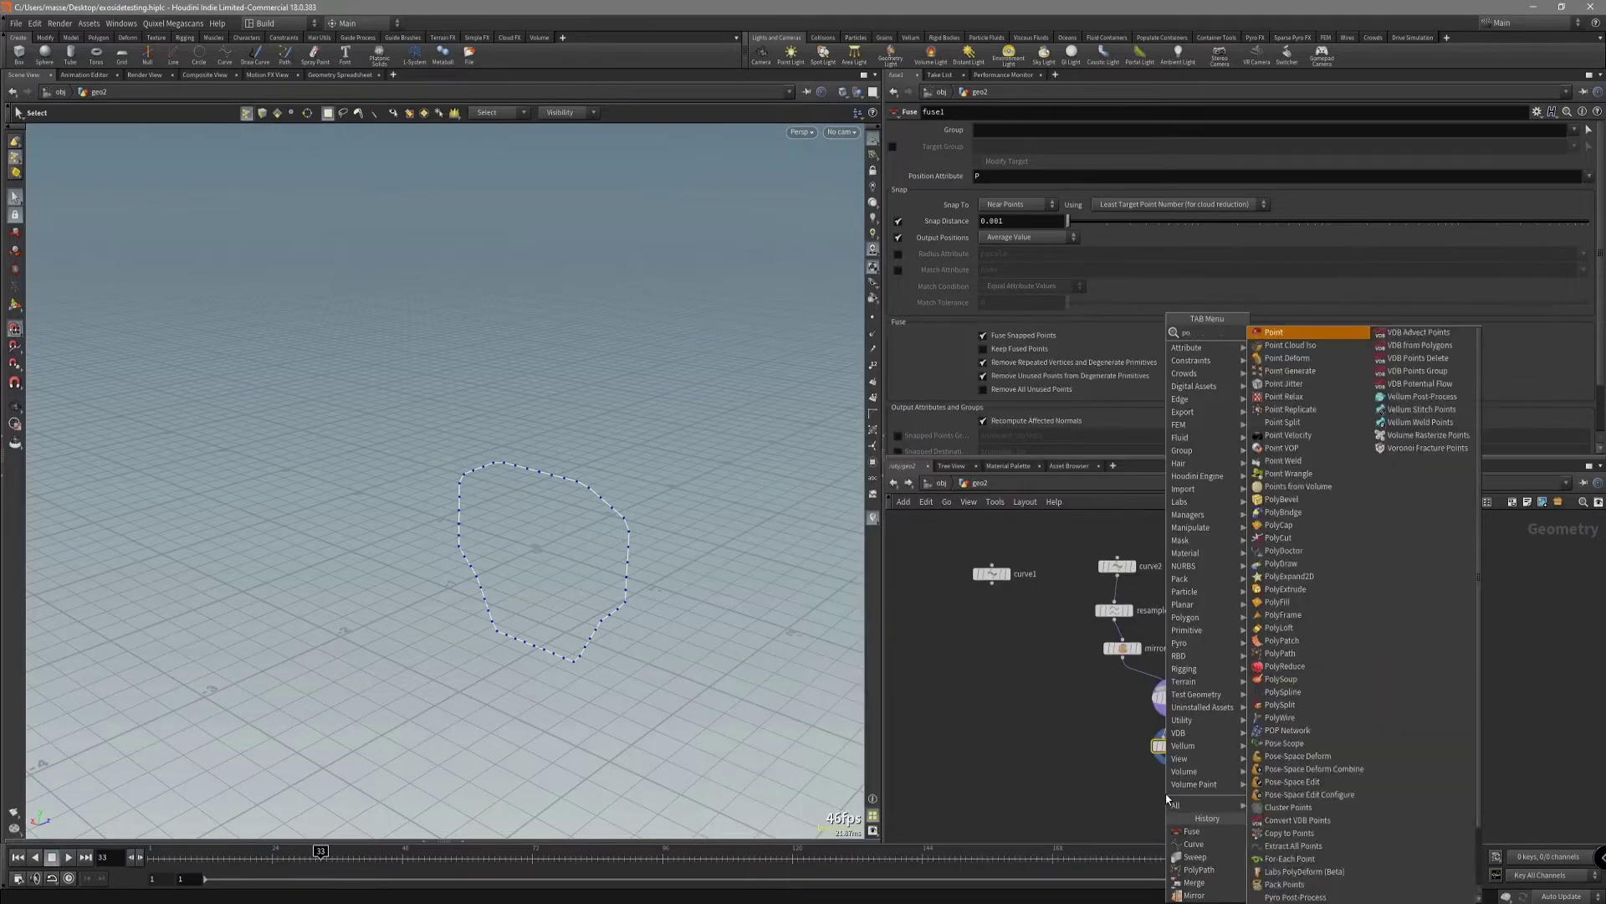
text(lyp)
key(Down)
key(Return)
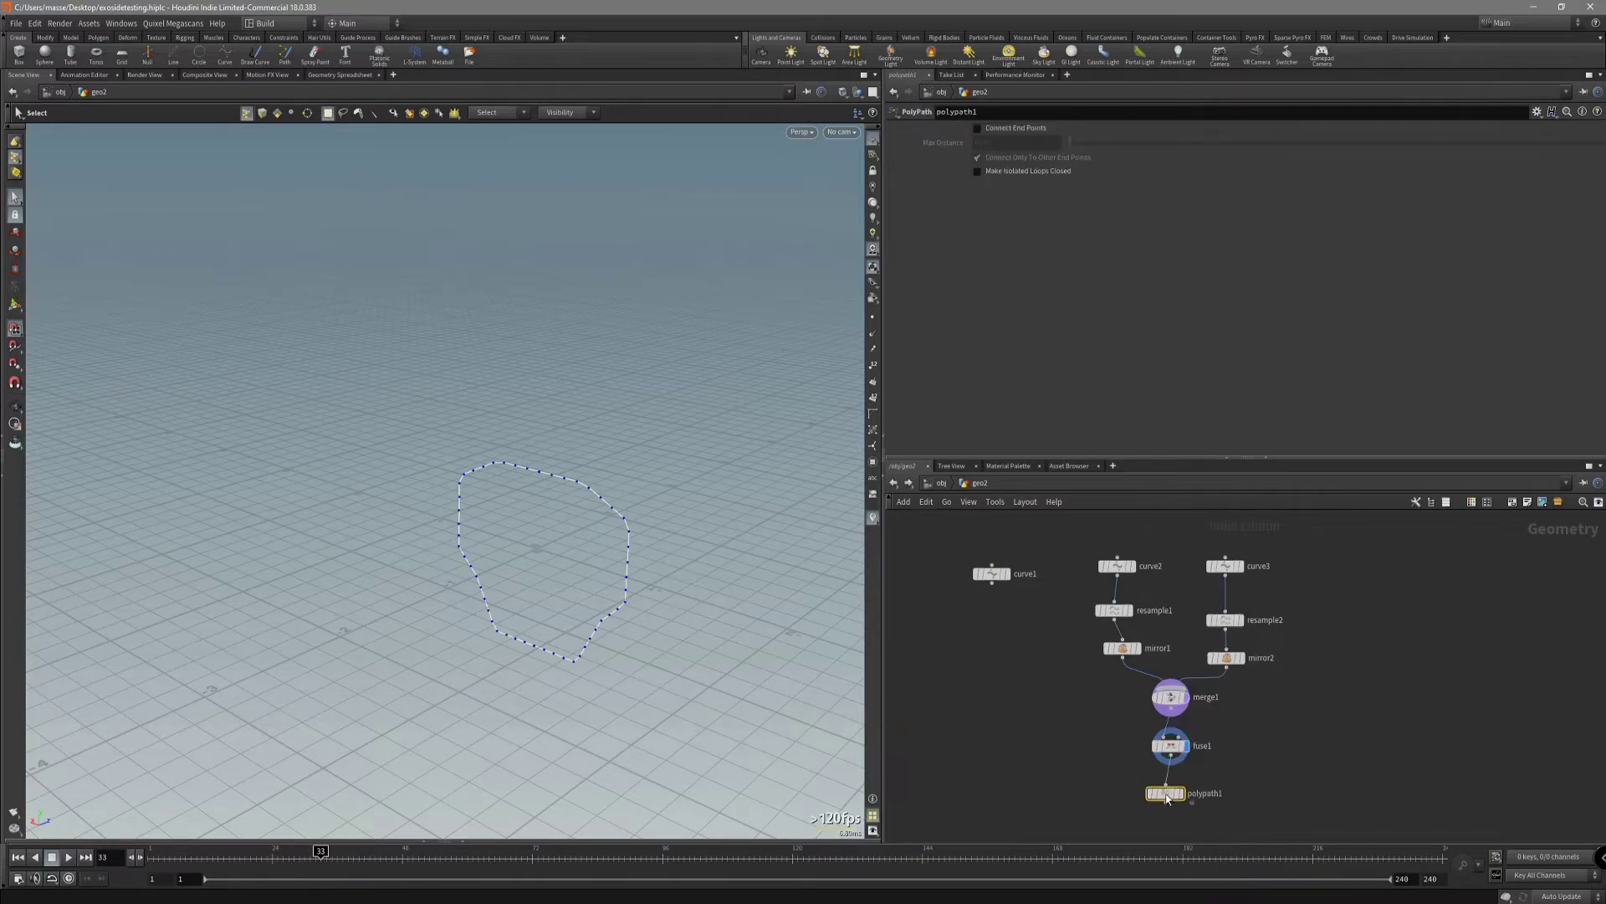
scroll(1255, 769, up, 3)
Check the Fuse node's snap distance and display the PolyPath node's result.
click(1112, 731)
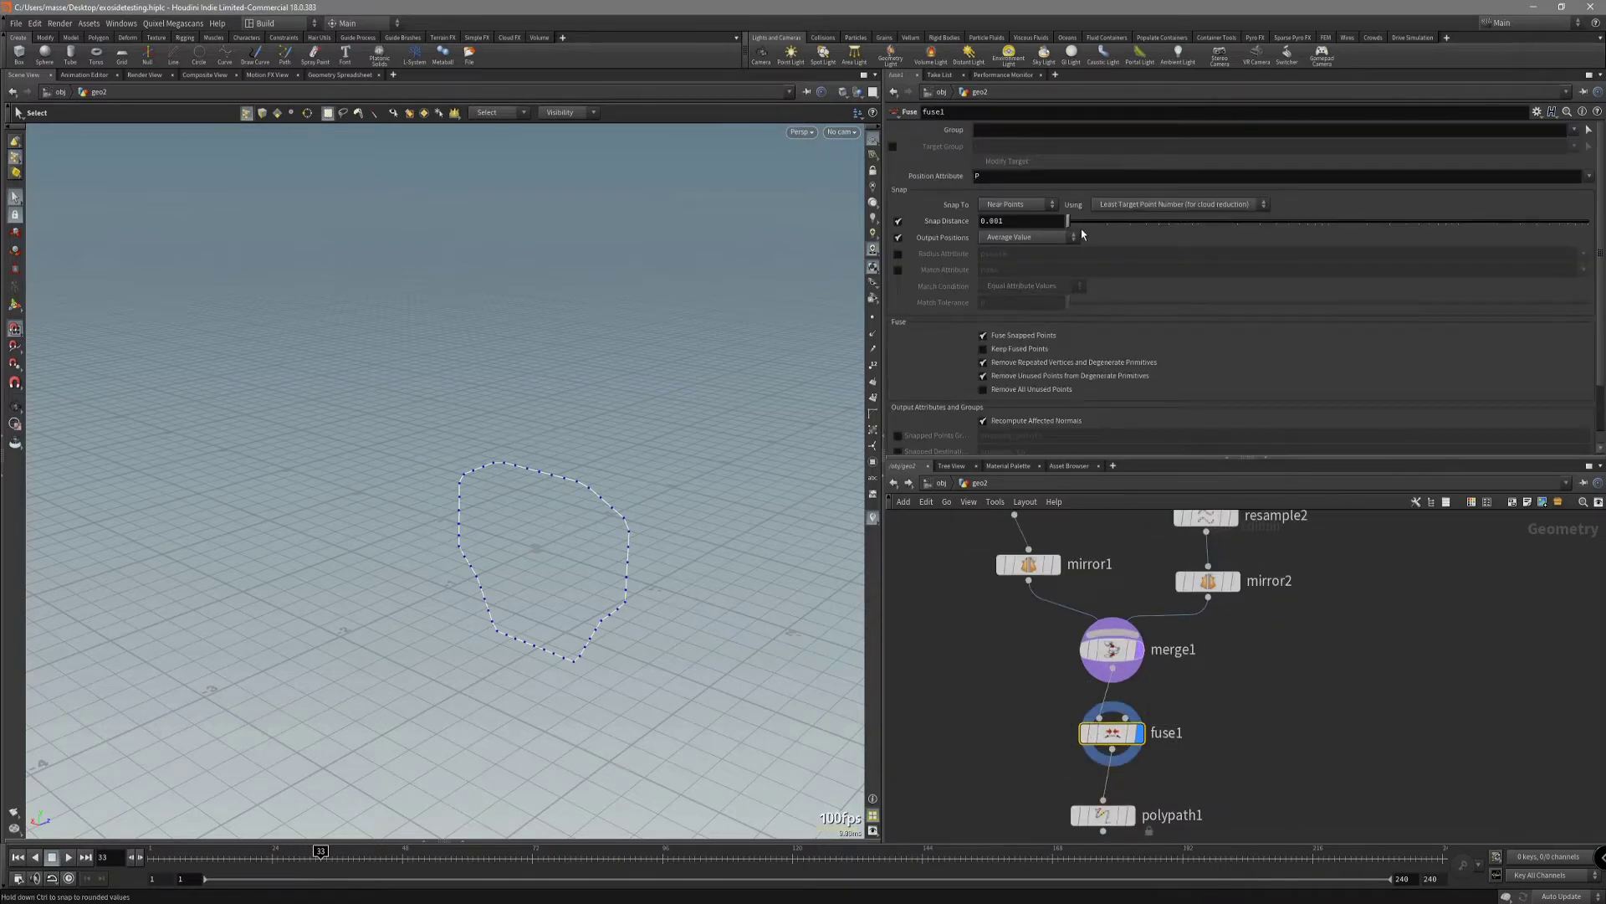
mouse_move(1234, 227)
mouse_down()
mouse_move(1345, 223)
mouse_move(1228, 246)
mouse_move(1337, 224)
mouse_move(1244, 224)
mouse_up()
middle_drag(1187, 785, 1200, 746)
click(1116, 774)
Inspect the joined outline and compare the geometry info of the PolyPath and Merge nodes.
key(r)
alt+drag(694, 619, 606, 604)
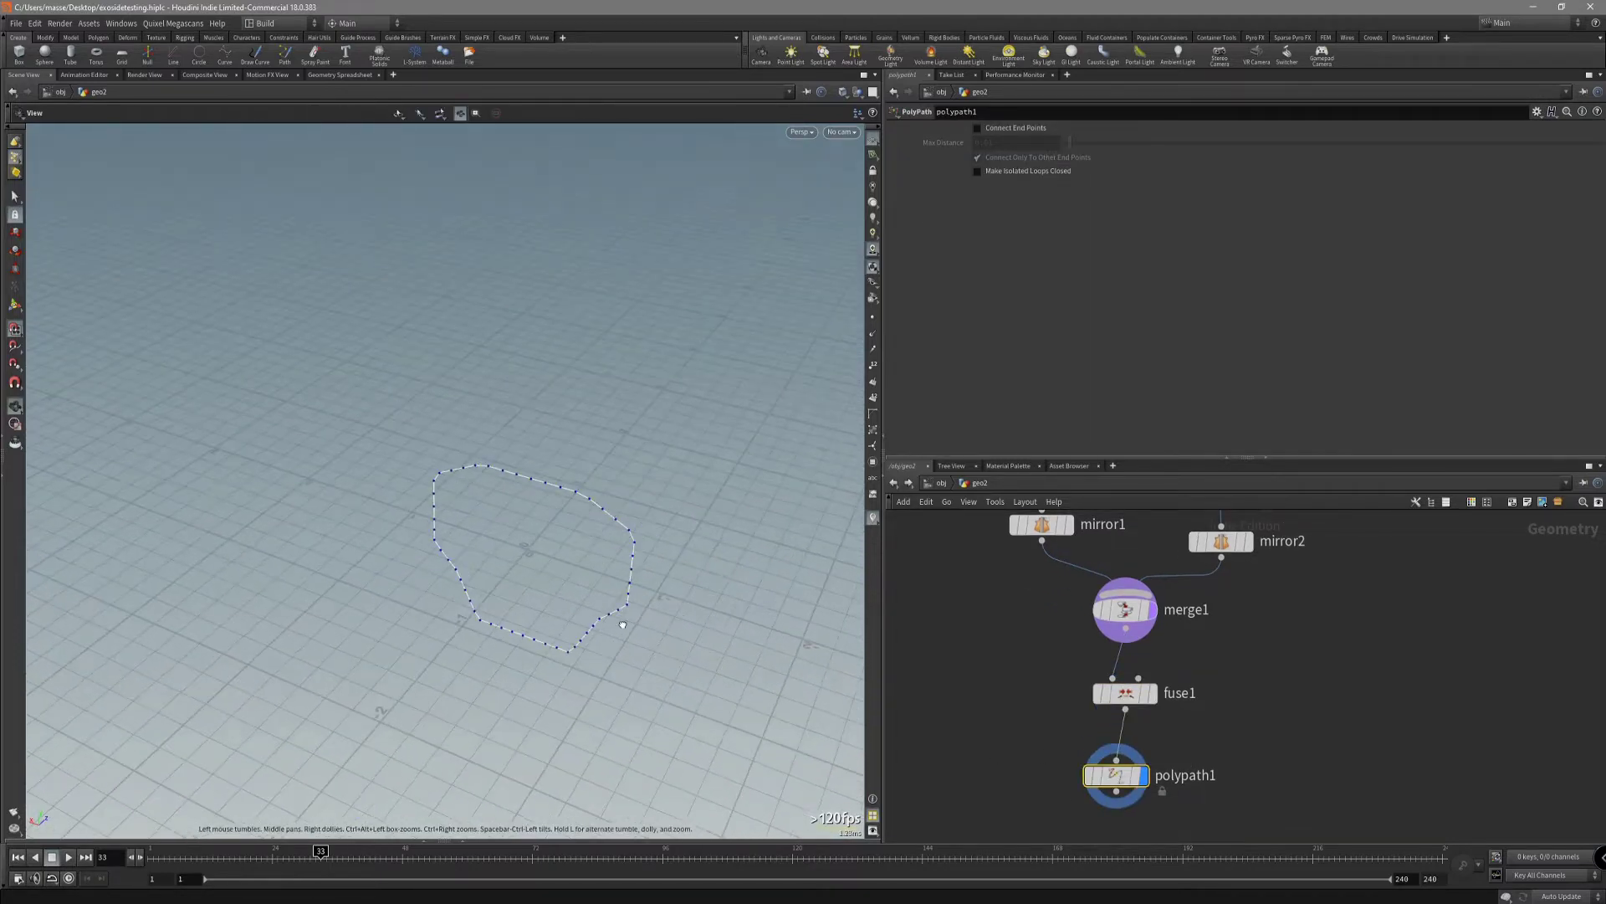
key(s)
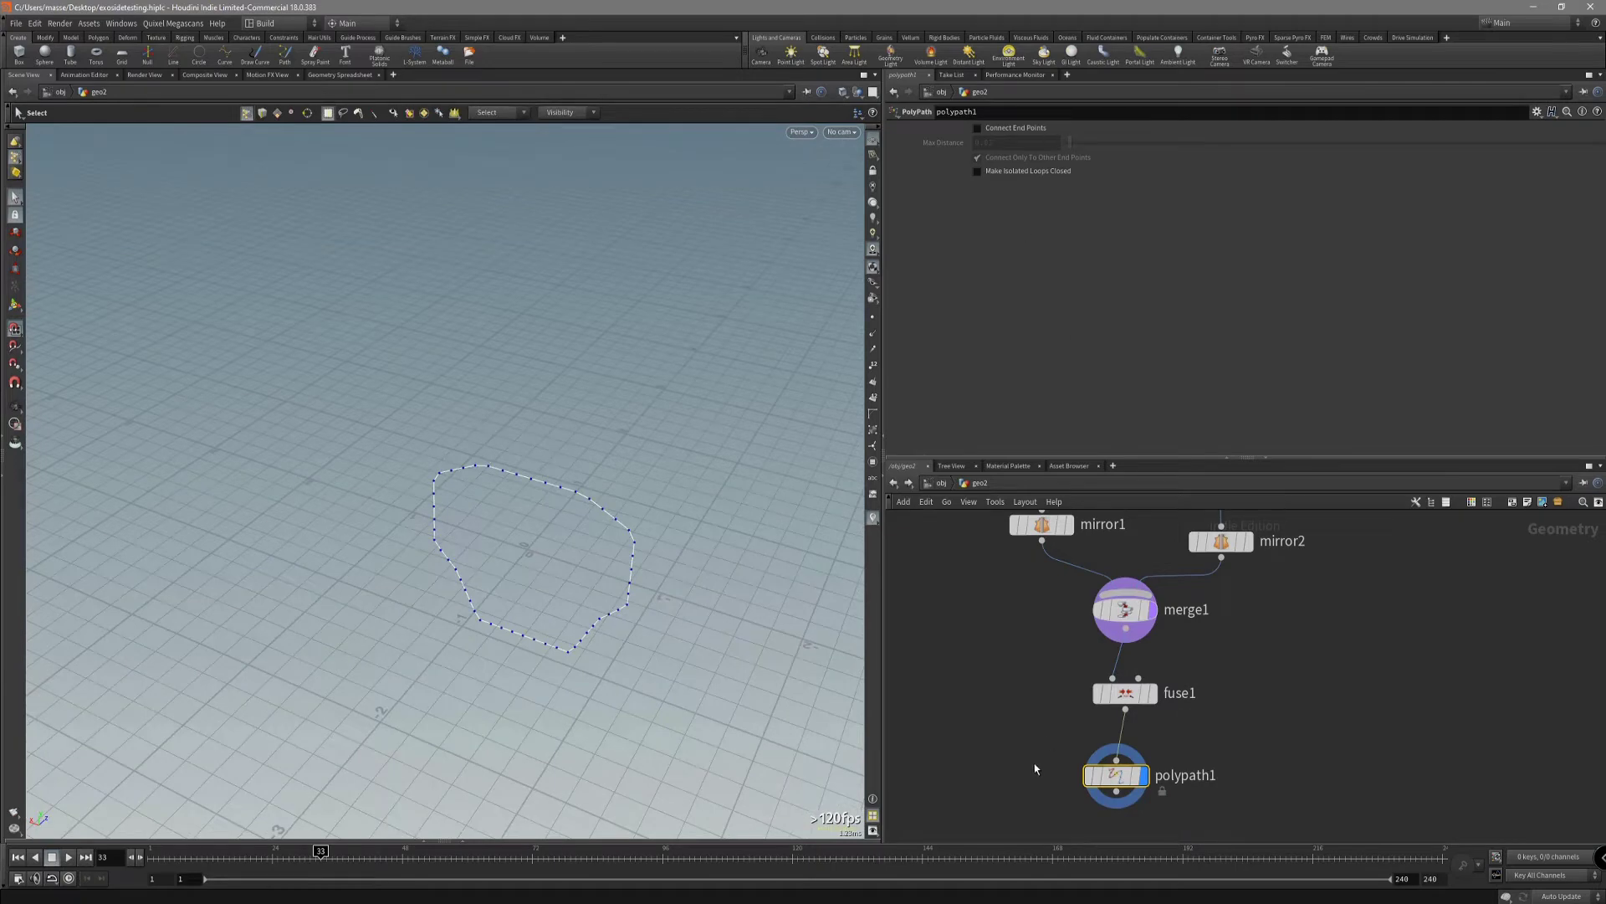
middle_click(1117, 778)
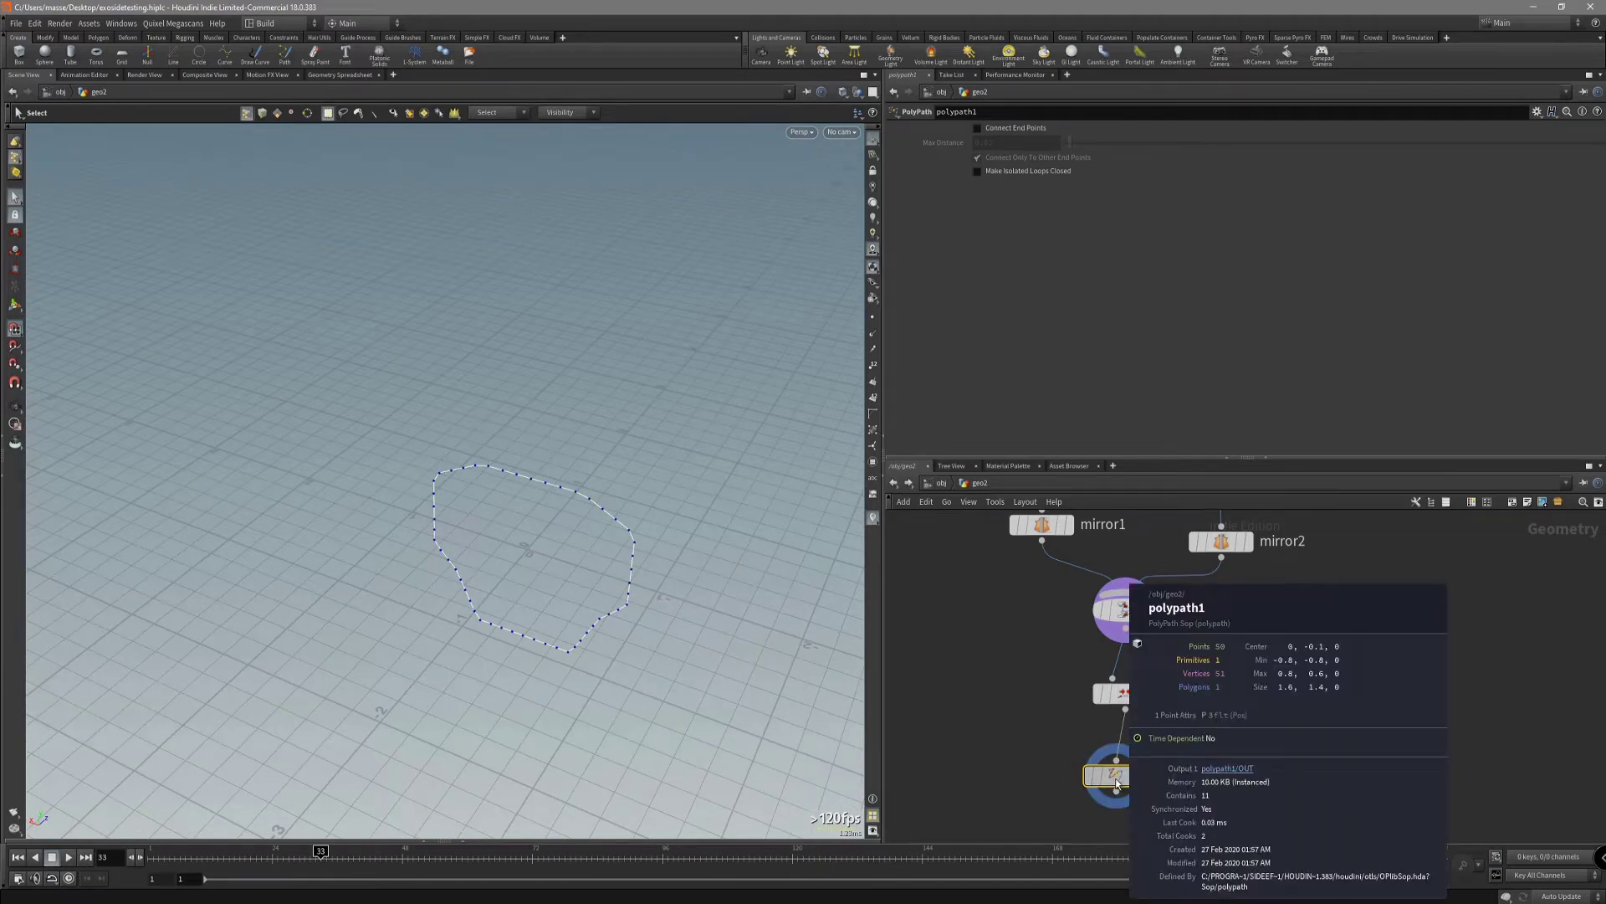
middle_click(1126, 608)
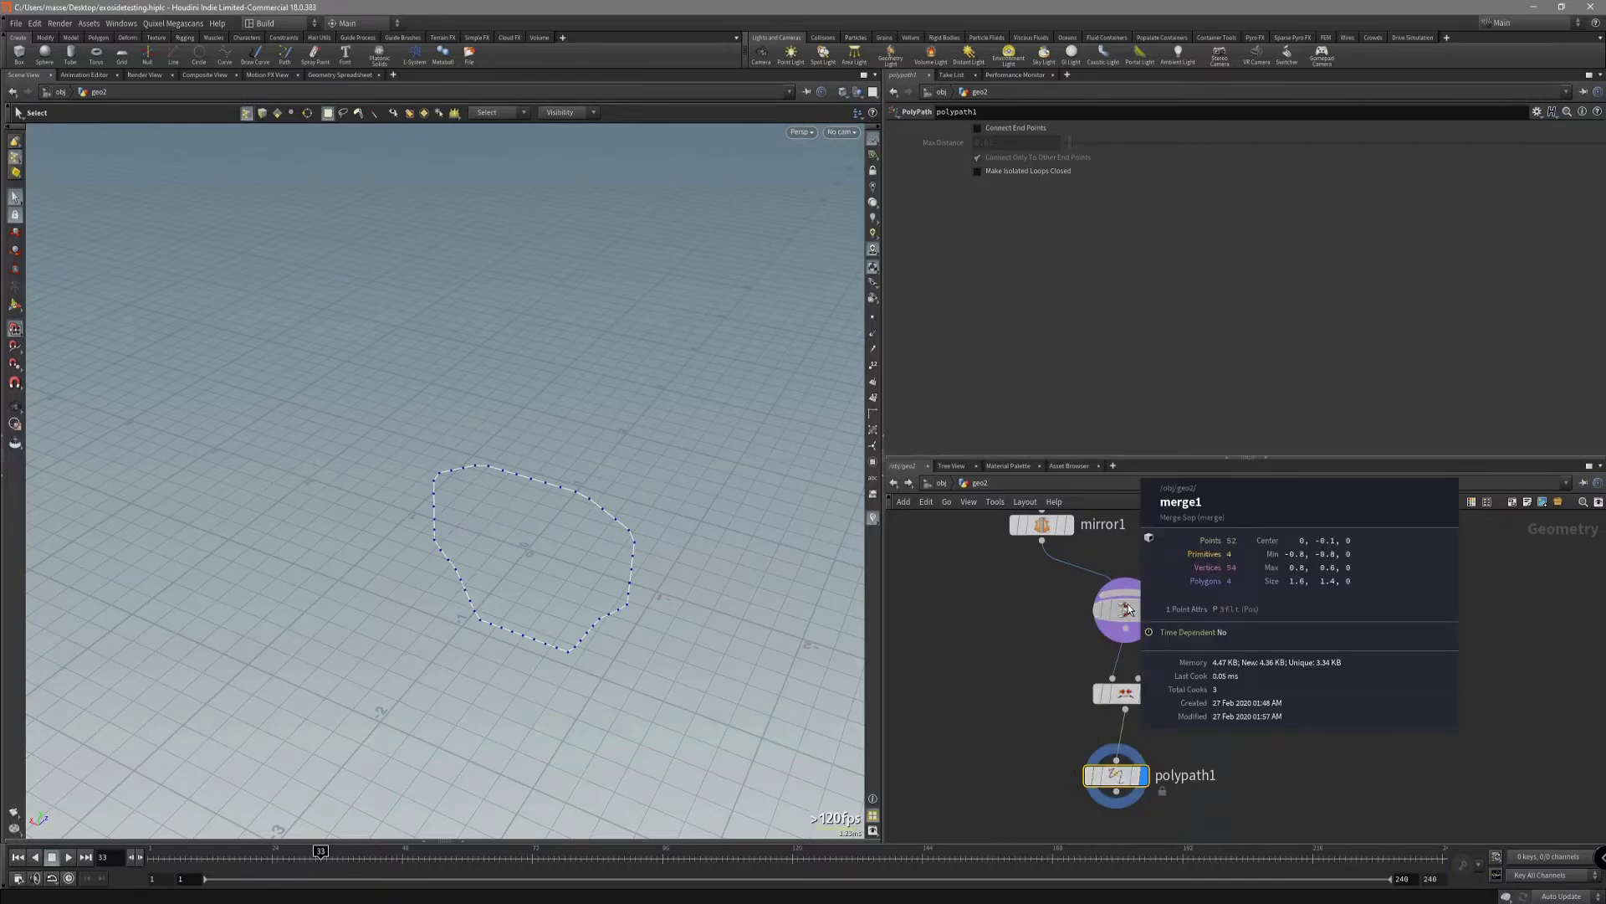
Add a Sweep node beside the PolyPath node, below the first curve.
middle_drag(1006, 623, 1022, 659)
scroll(1026, 721, down, 3)
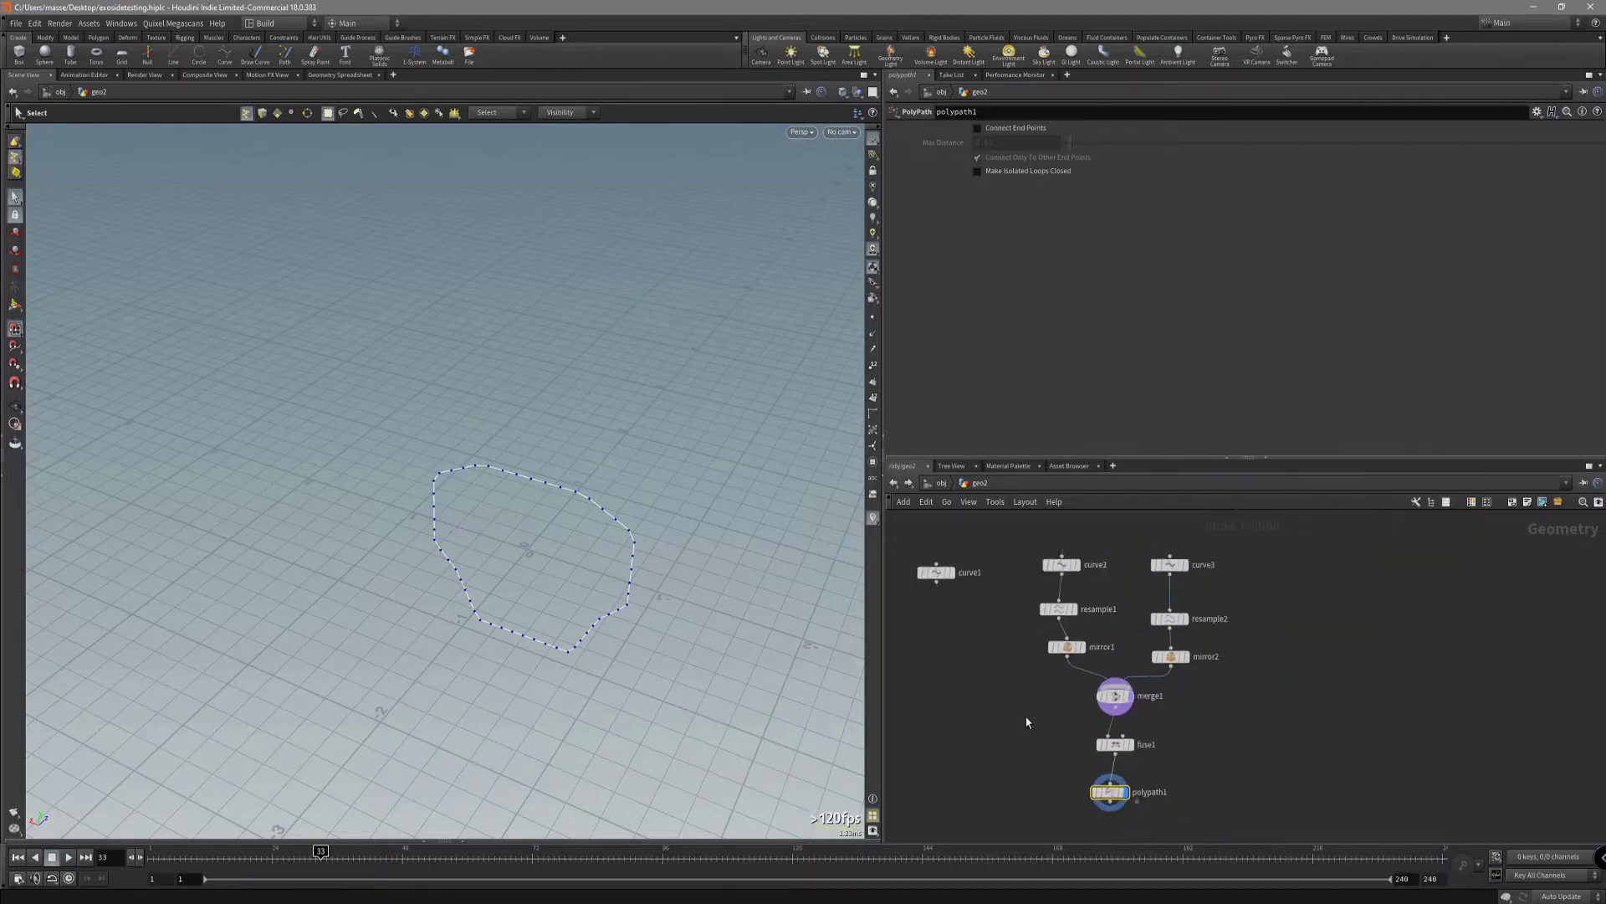
middle_drag(1026, 720, 1086, 657)
key(Tab)
text(swe)
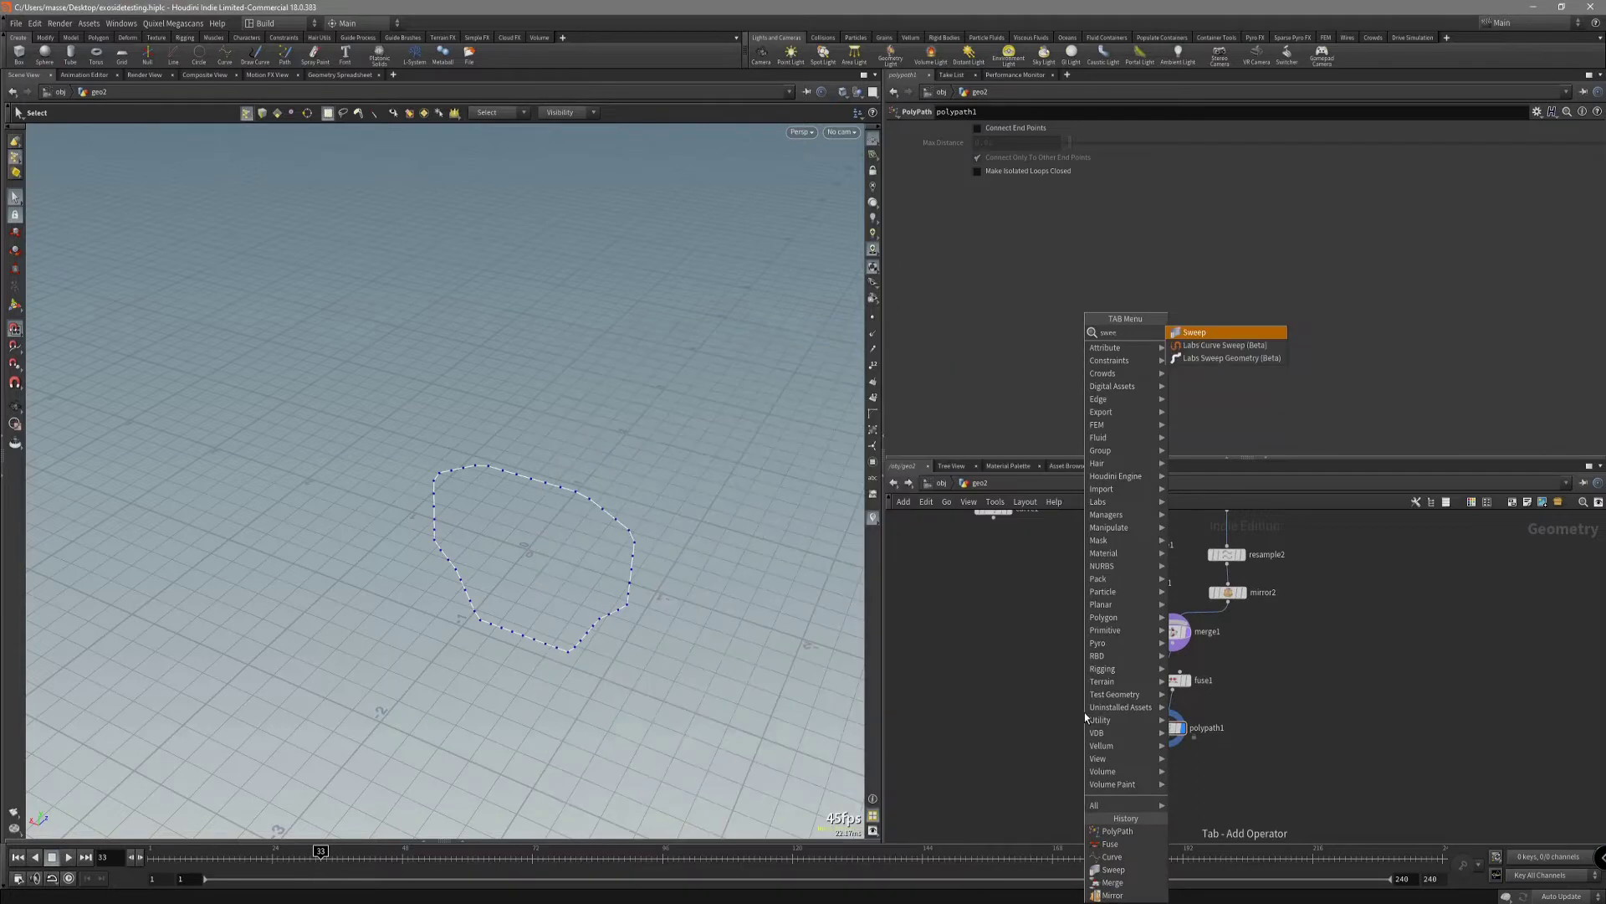
key(Return)
click(1081, 717)
middle_drag(1005, 568, 1001, 611)
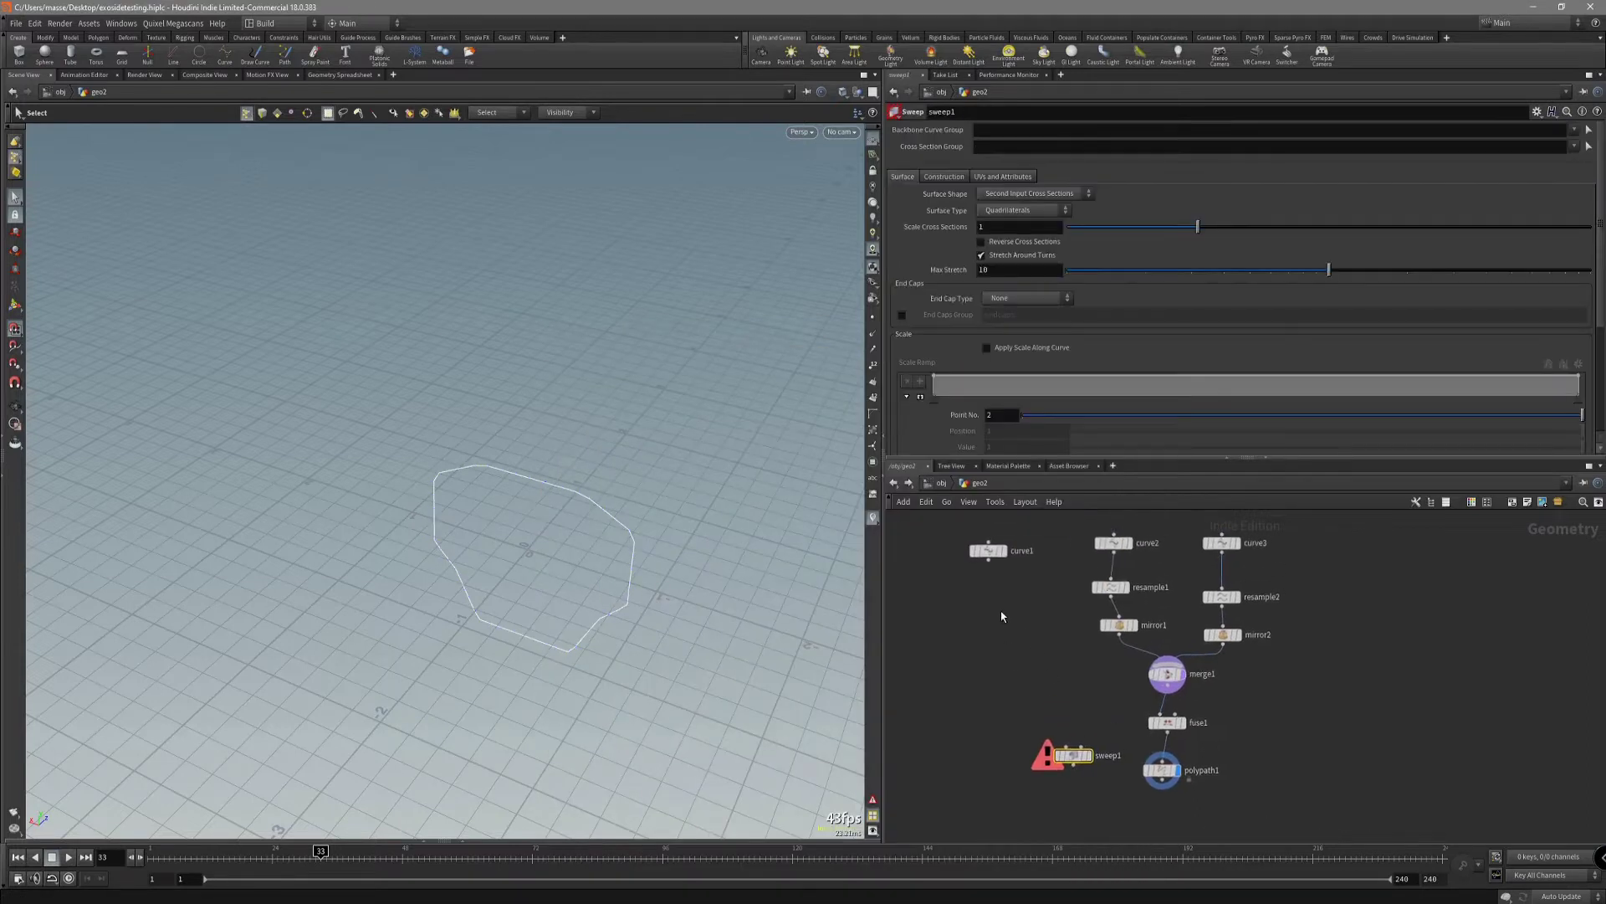
Connect the first curve as the Sweep node's backbone and the PolyPath output as its cross section.
drag(988, 559, 1064, 752)
middle_drag(1029, 825, 1031, 753)
drag(1077, 689, 1063, 741)
scroll(1059, 644, down, 2)
mouse_move(1059, 649)
middle_down()
mouse_move(1075, 712)
mouse_move(1060, 619)
middle_up()
scroll(1059, 618, up, 2)
drag(1154, 694, 1063, 717)
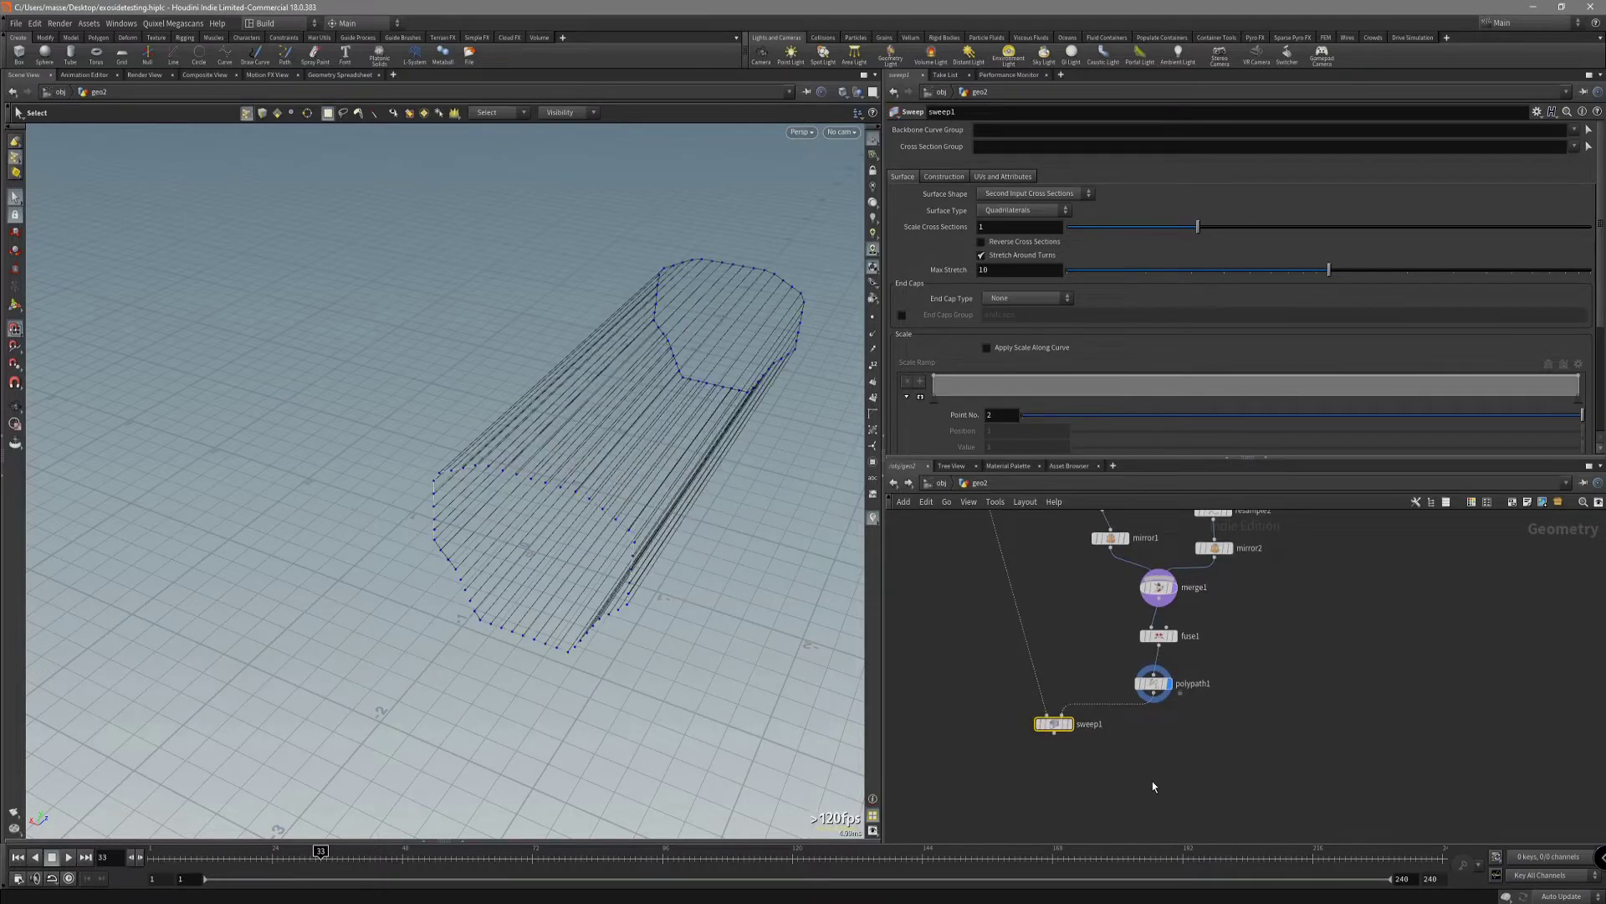
Display the Sweep node's result as a shaded surface with wireframe and examine the swept handguard body.
click(1068, 724)
mouse_move(669, 577)
alt+mouse_down()
mouse_move(570, 466)
mouse_move(590, 569)
mouse_move(524, 531)
mouse_move(445, 592)
mouse_move(524, 581)
mouse_move(513, 452)
mouse_move(567, 529)
mouse_move(610, 549)
mouse_move(527, 585)
mouse_move(458, 558)
mouse_move(449, 592)
alt+mouse_up()
key(shift+w)
key(shift+w)
key(s)
middle_drag(1004, 601, 1002, 671)
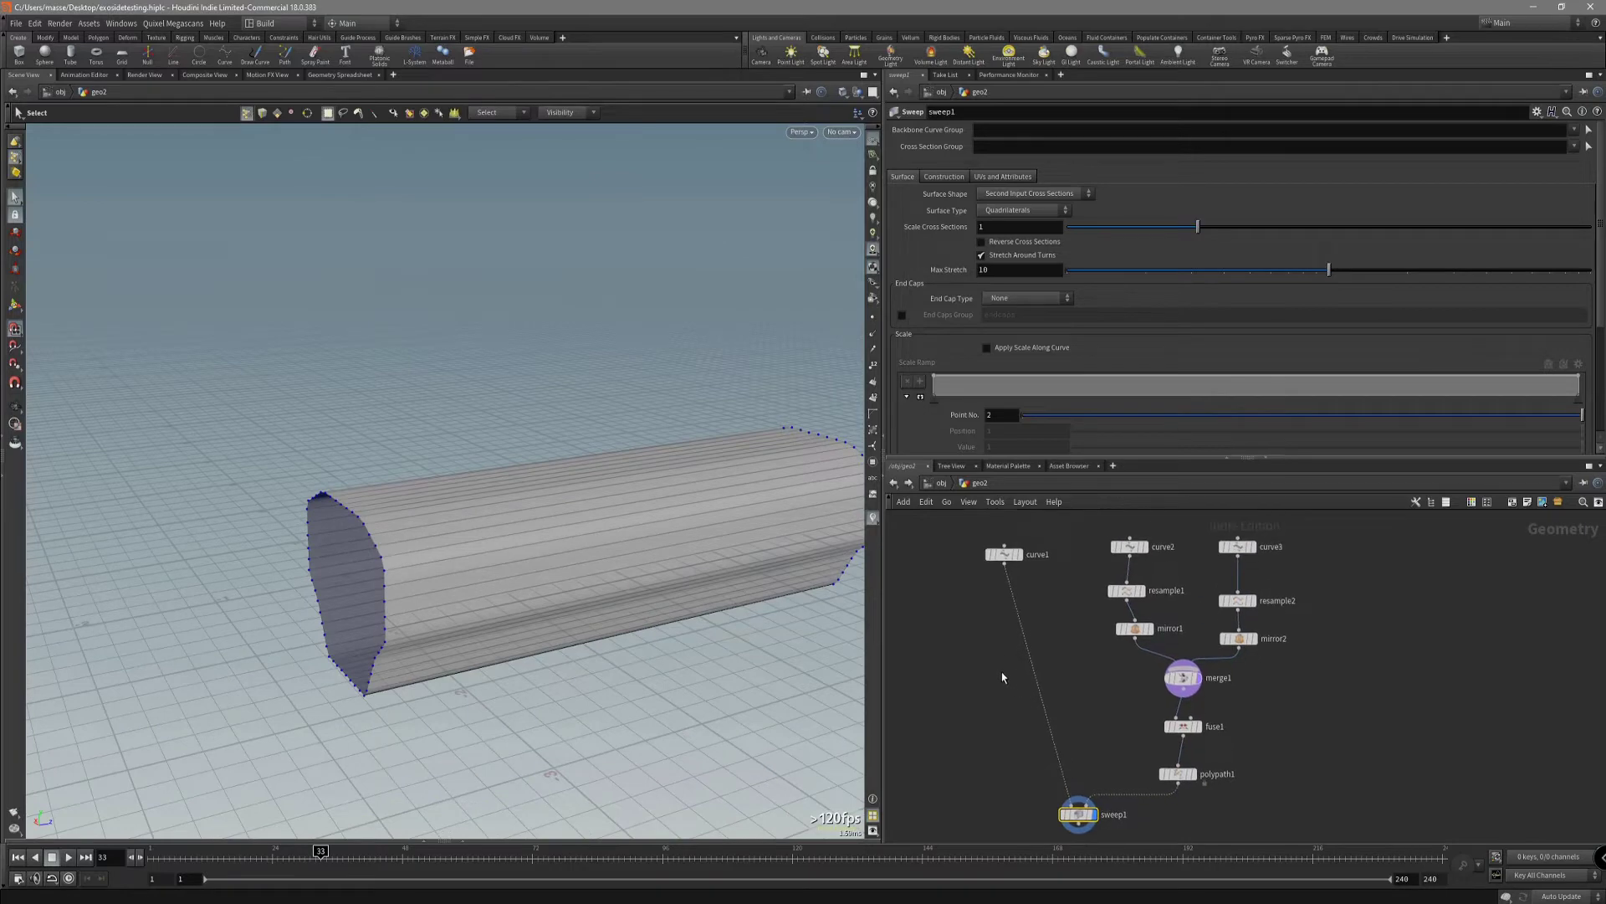
alt+drag(618, 543, 494, 624)
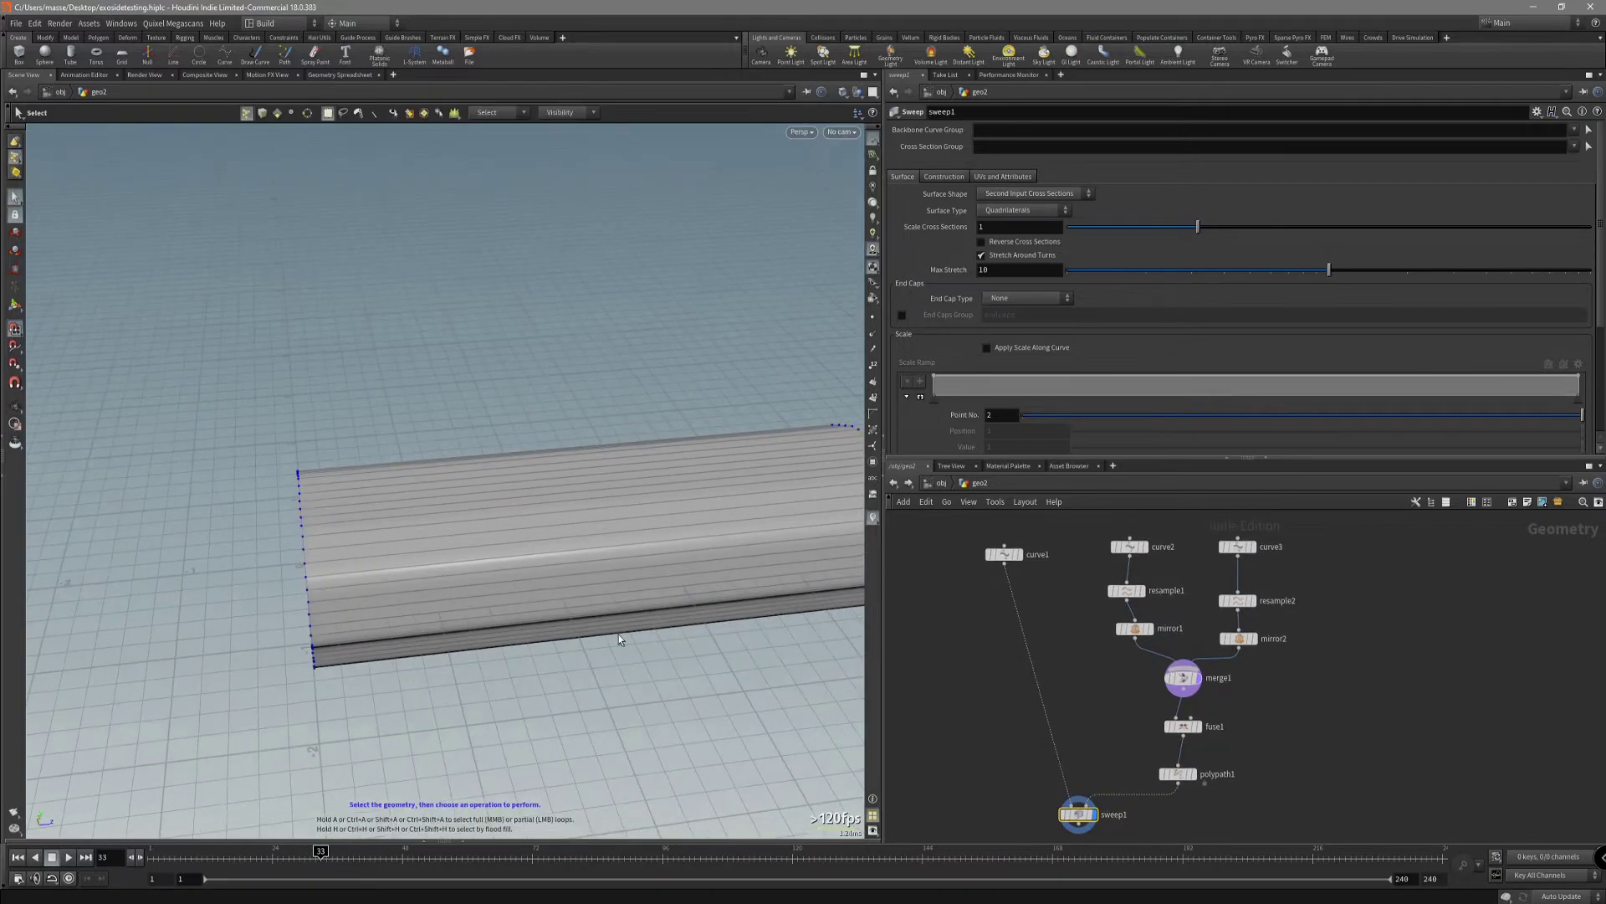
Insert a Resample node between the first curve and the Sweep node.
key(Tab)
mouse_move(992, 646)
text(res)
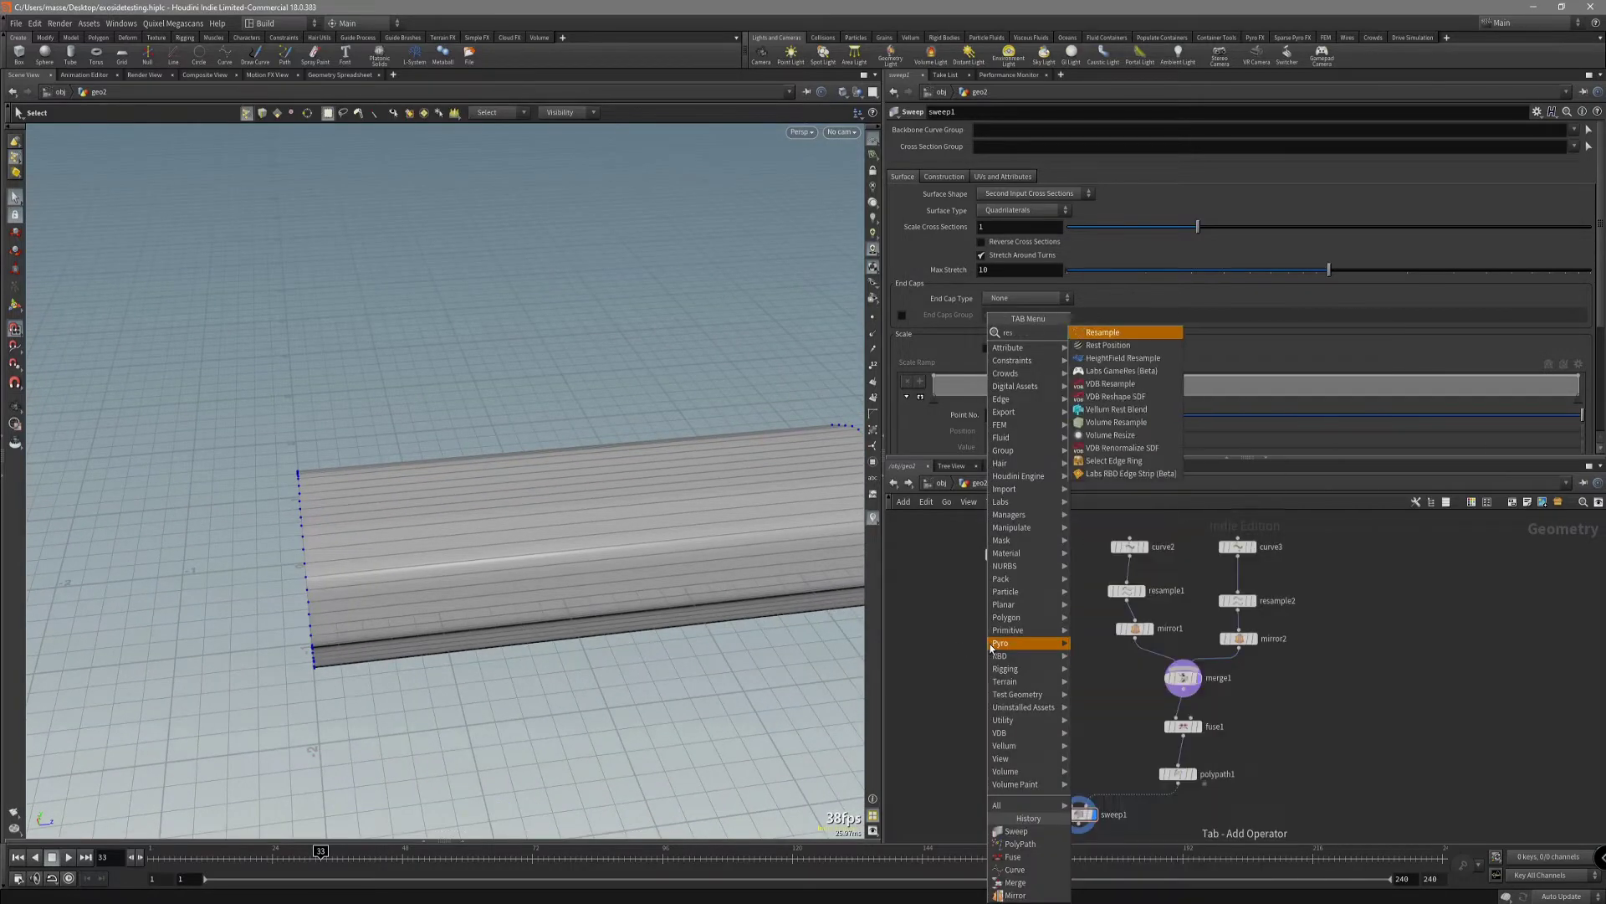
key(Return)
click(990, 647)
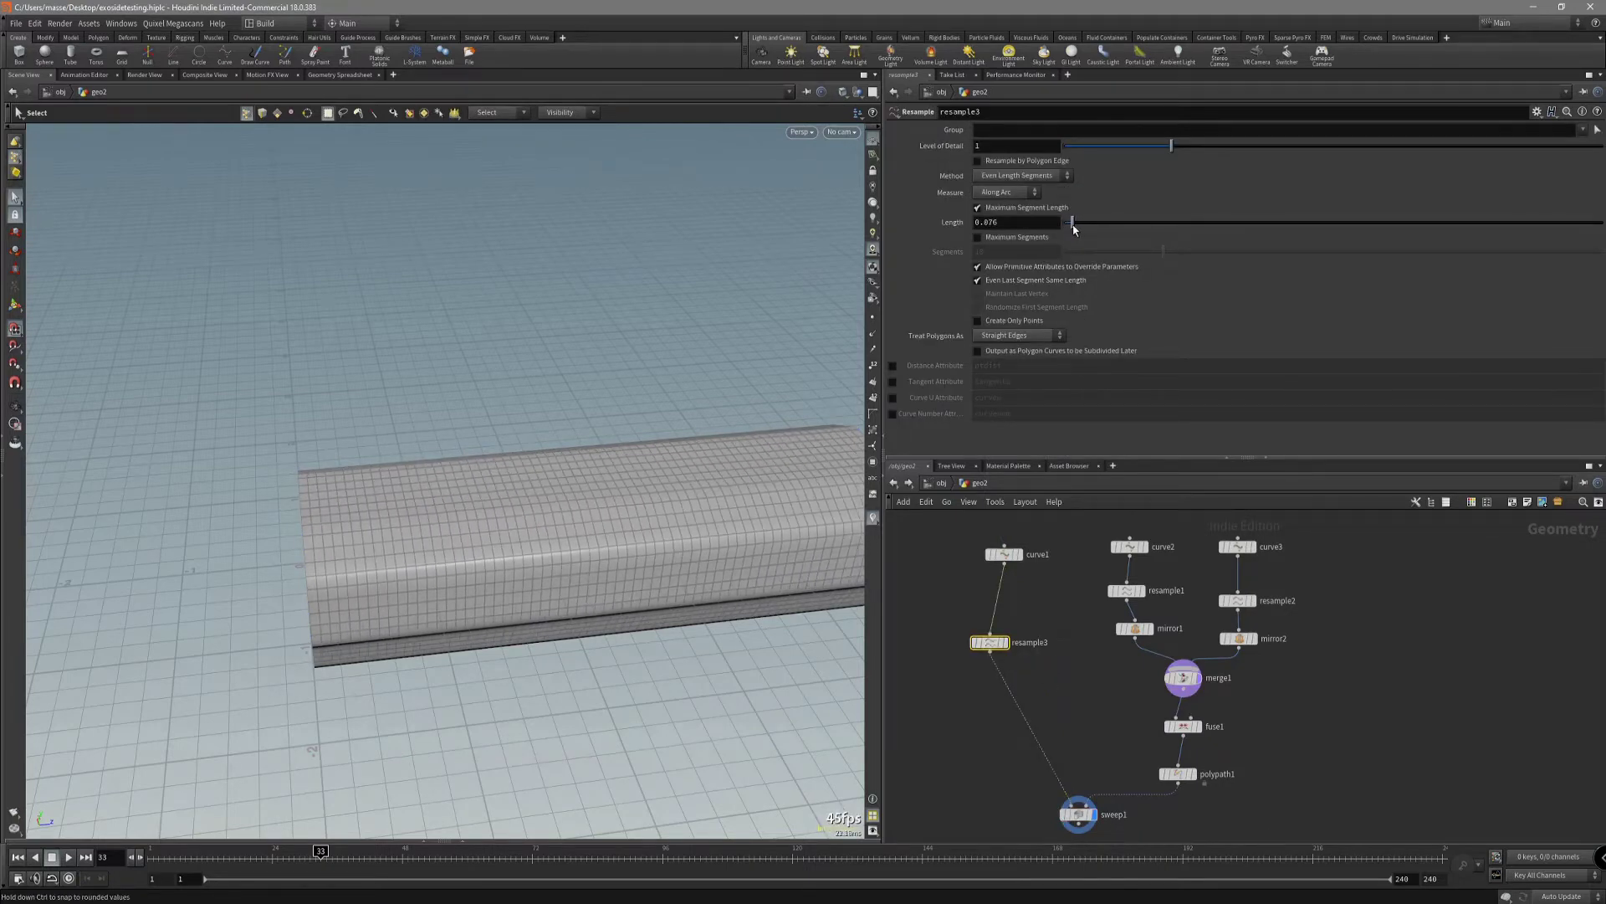
Set the path Resample node's maximum segment length to 0.111 and check the swept mesh density in wireframe.
drag(1078, 230, 1076, 229)
mouse_move(649, 590)
alt+mouse_down()
mouse_move(545, 519)
mouse_move(617, 533)
mouse_move(631, 563)
mouse_move(502, 513)
mouse_move(564, 459)
mouse_move(549, 515)
mouse_move(524, 485)
mouse_move(531, 527)
alt+mouse_up()
key(shift+w)
key(shift+w)
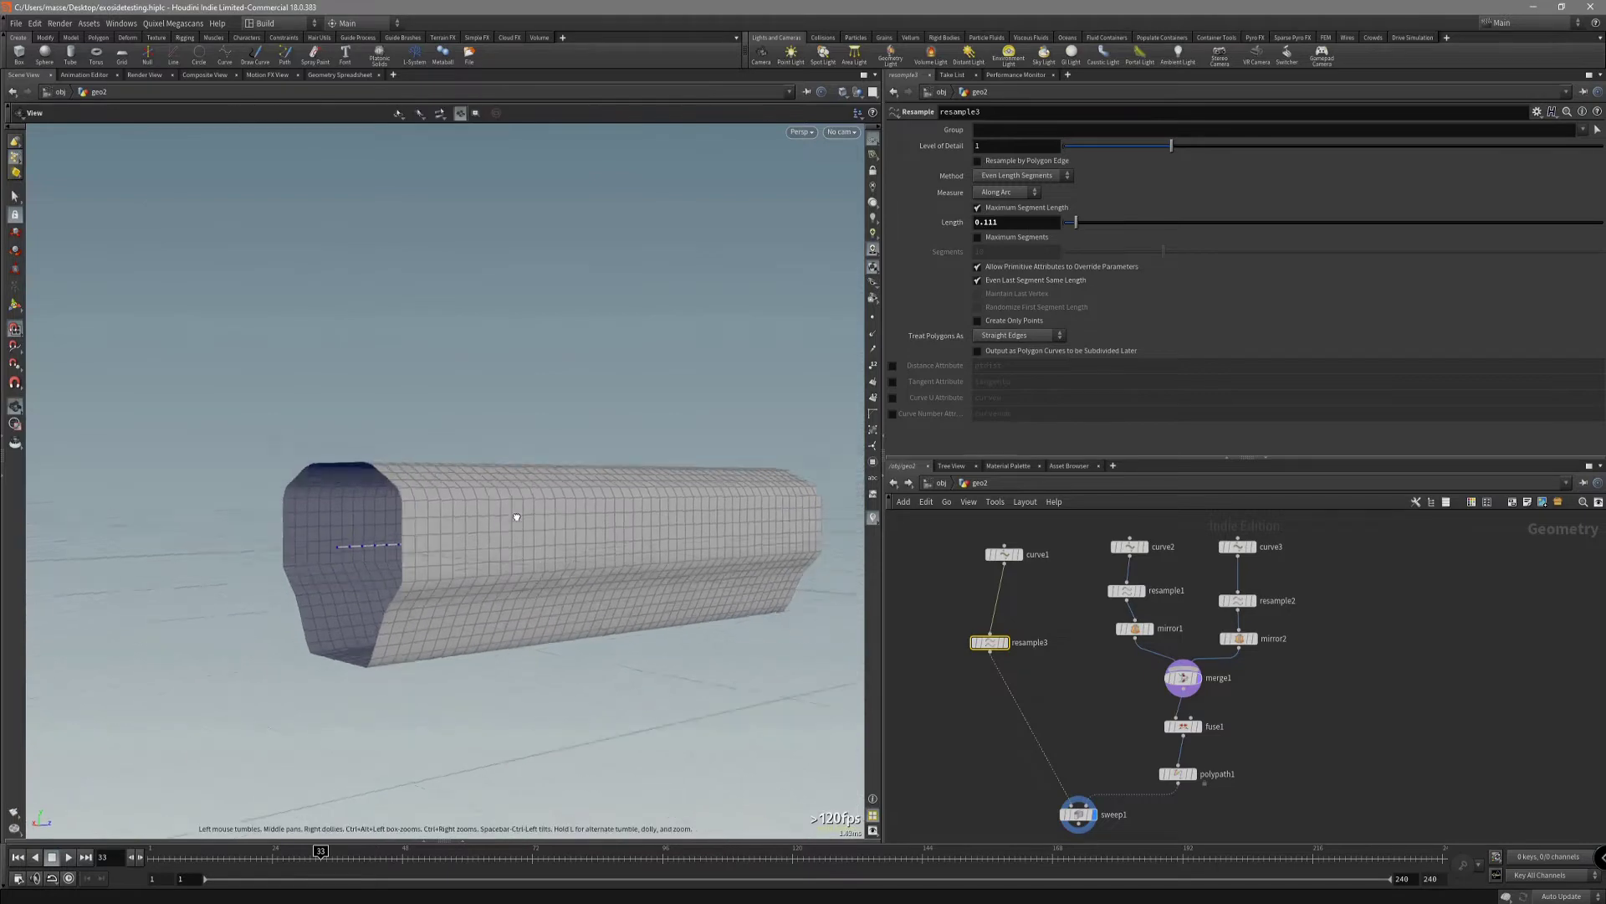
key(s)
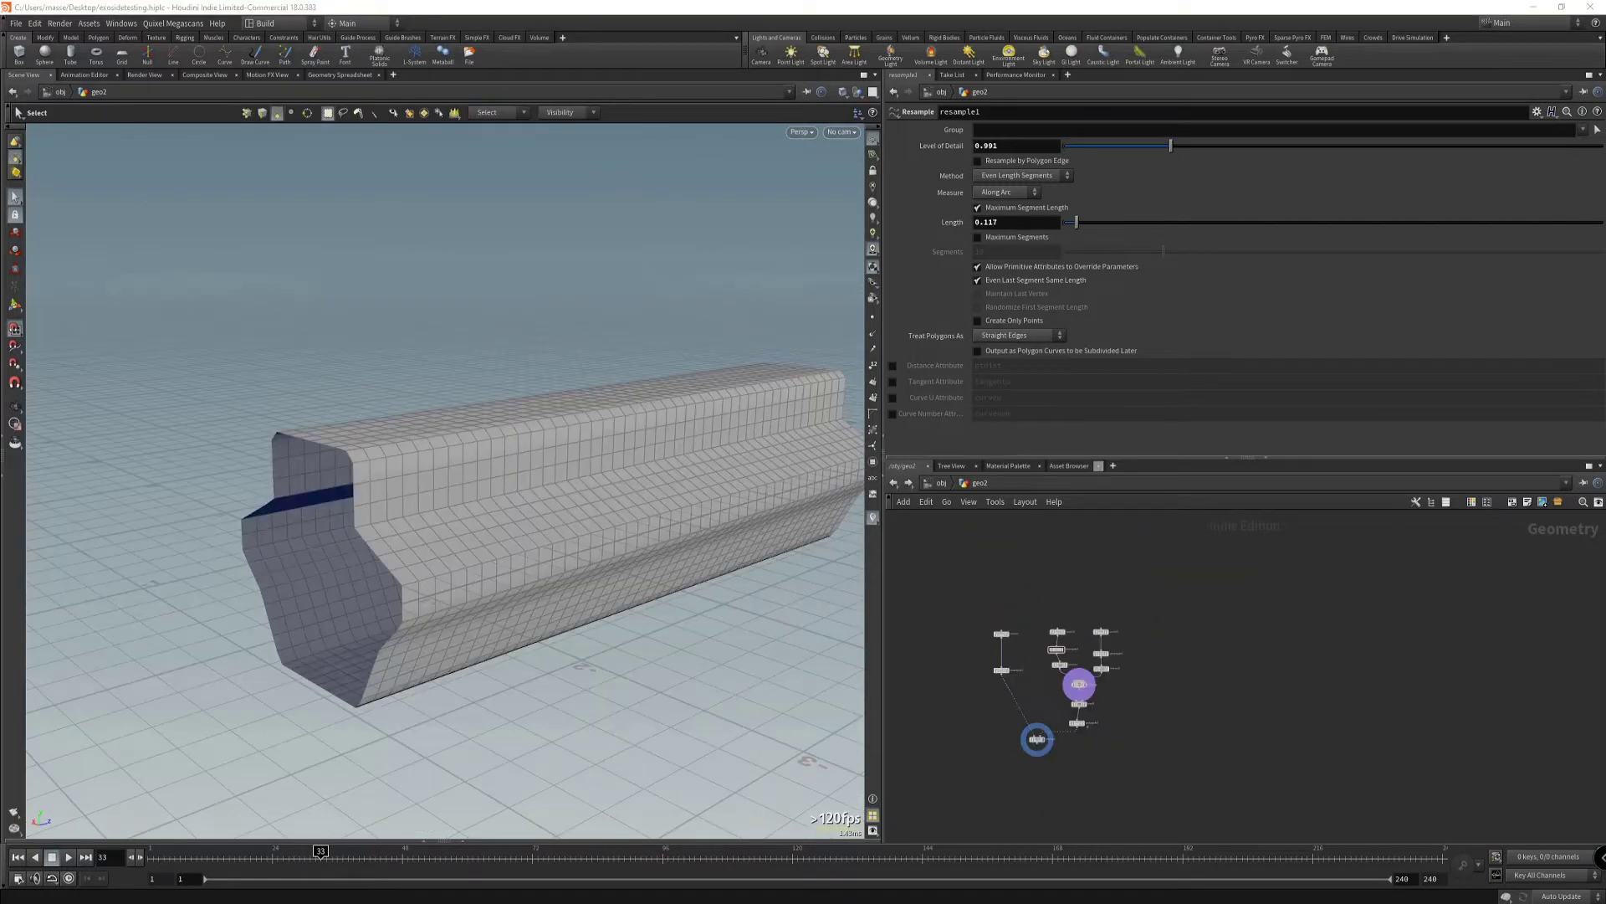
Group all the nodes of the handguard body in a network box titled "base shape".
key(Escape)
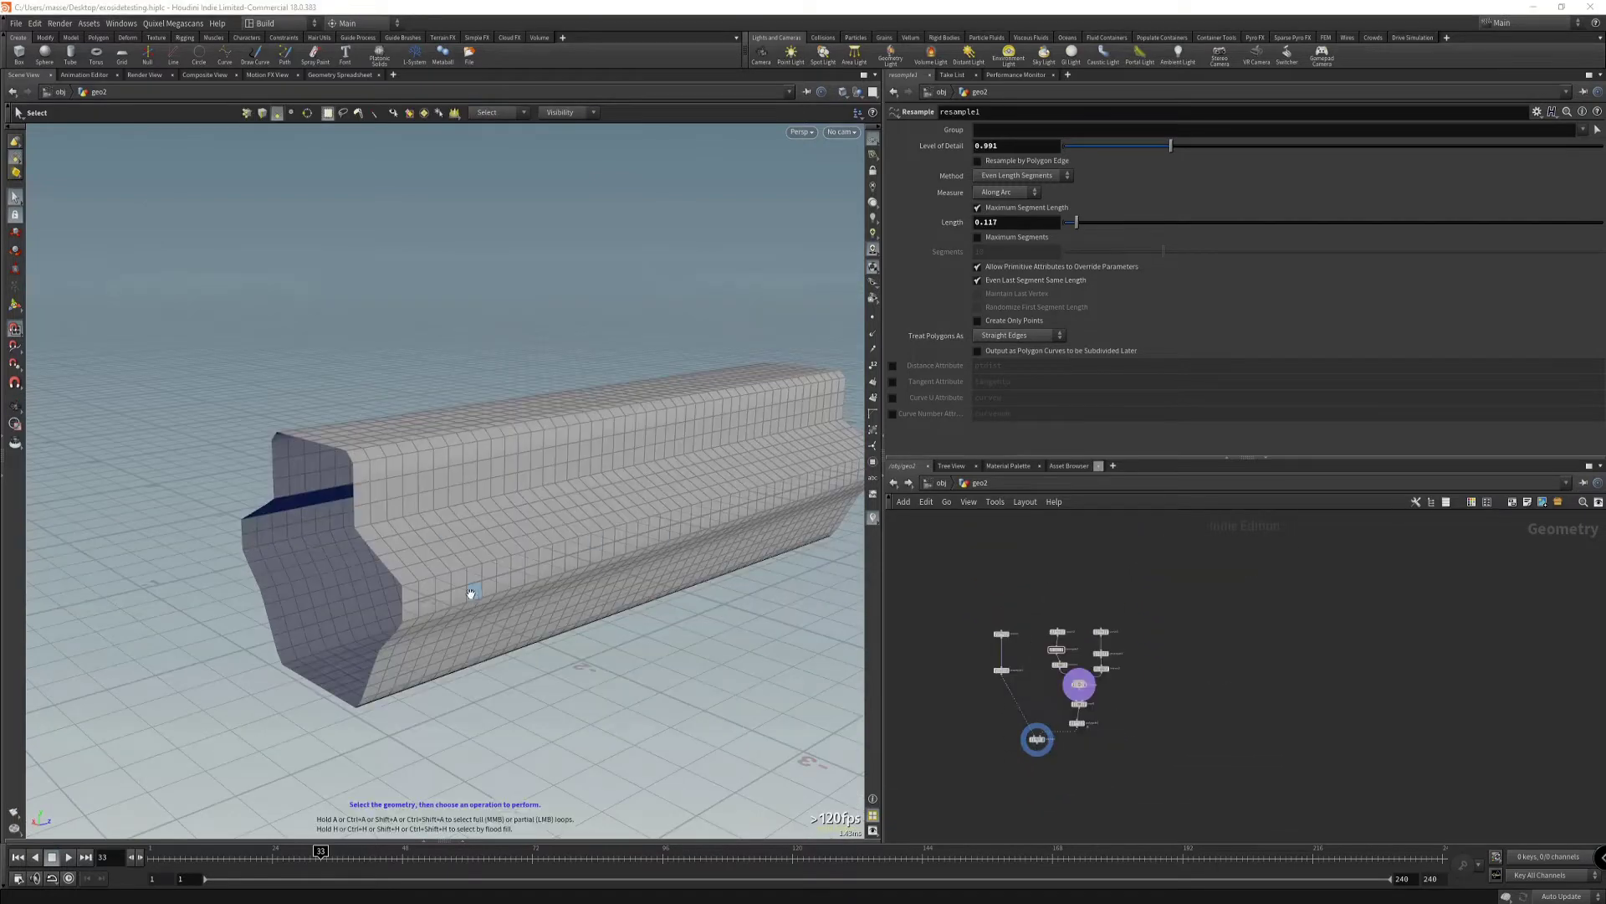
drag(466, 592, 321, 581)
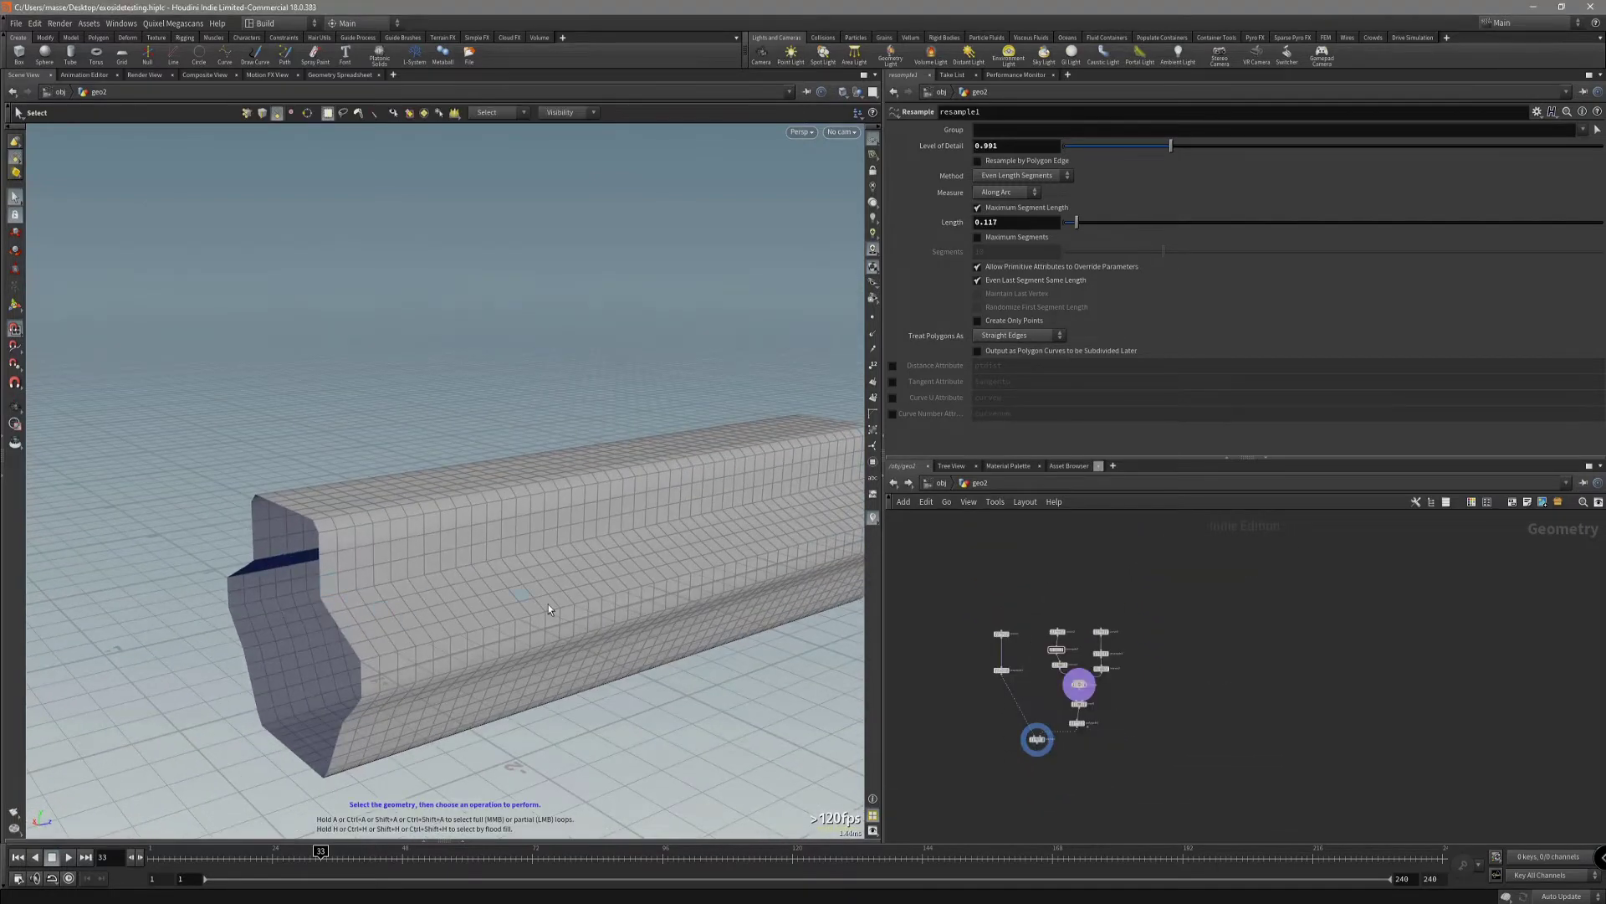
key(s)
drag(1218, 569, 1009, 775)
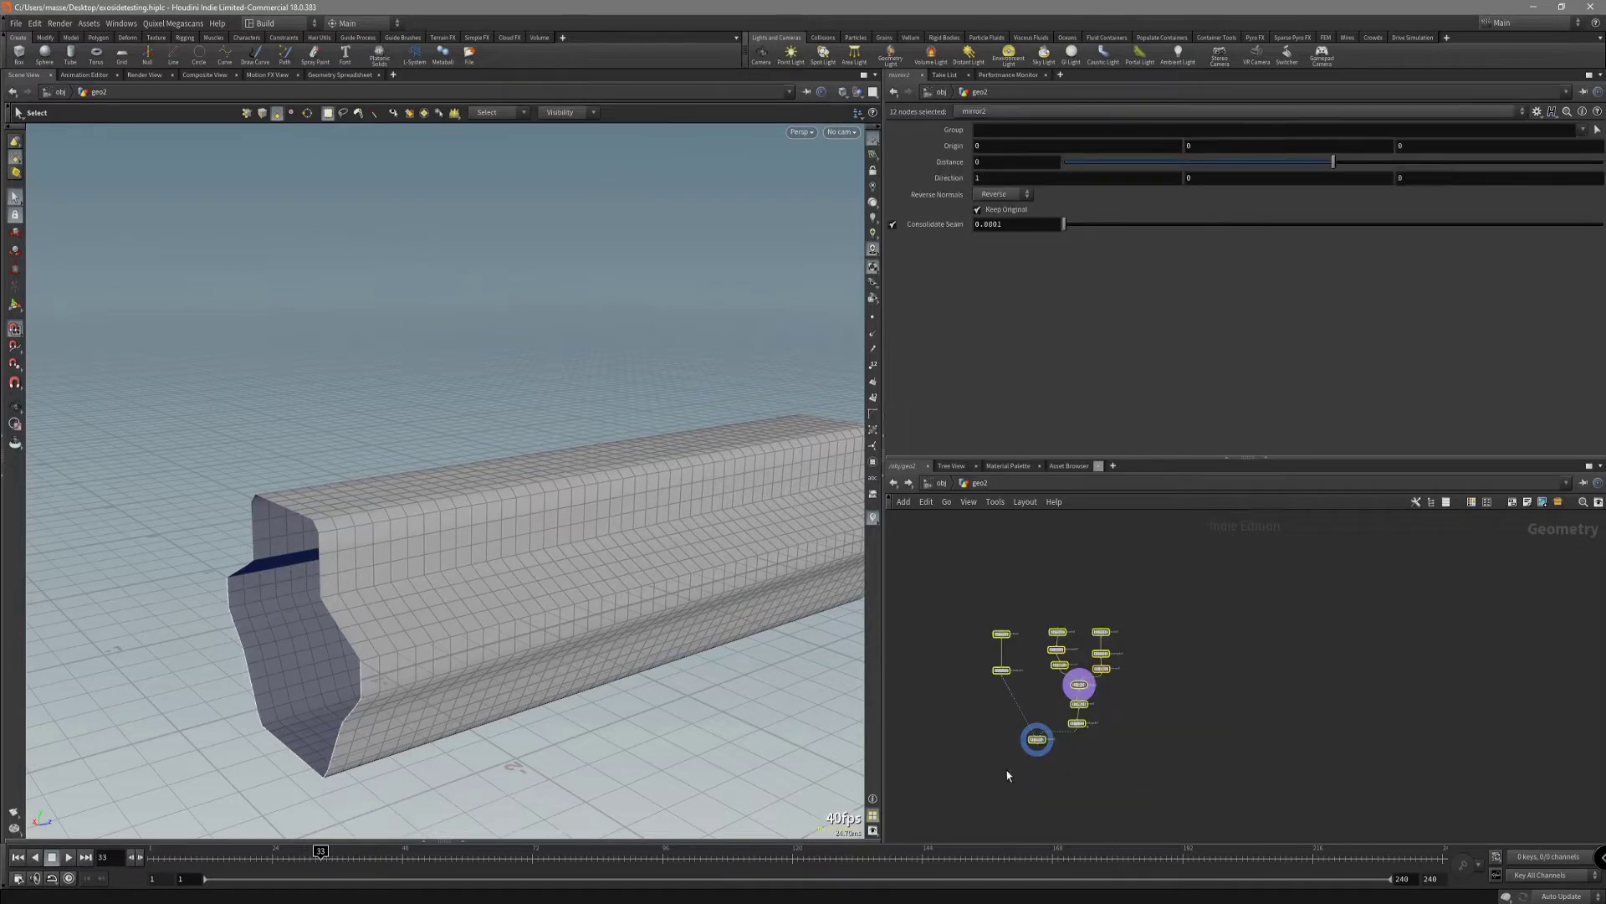
key(shift+o)
scroll(1026, 620, up, 3)
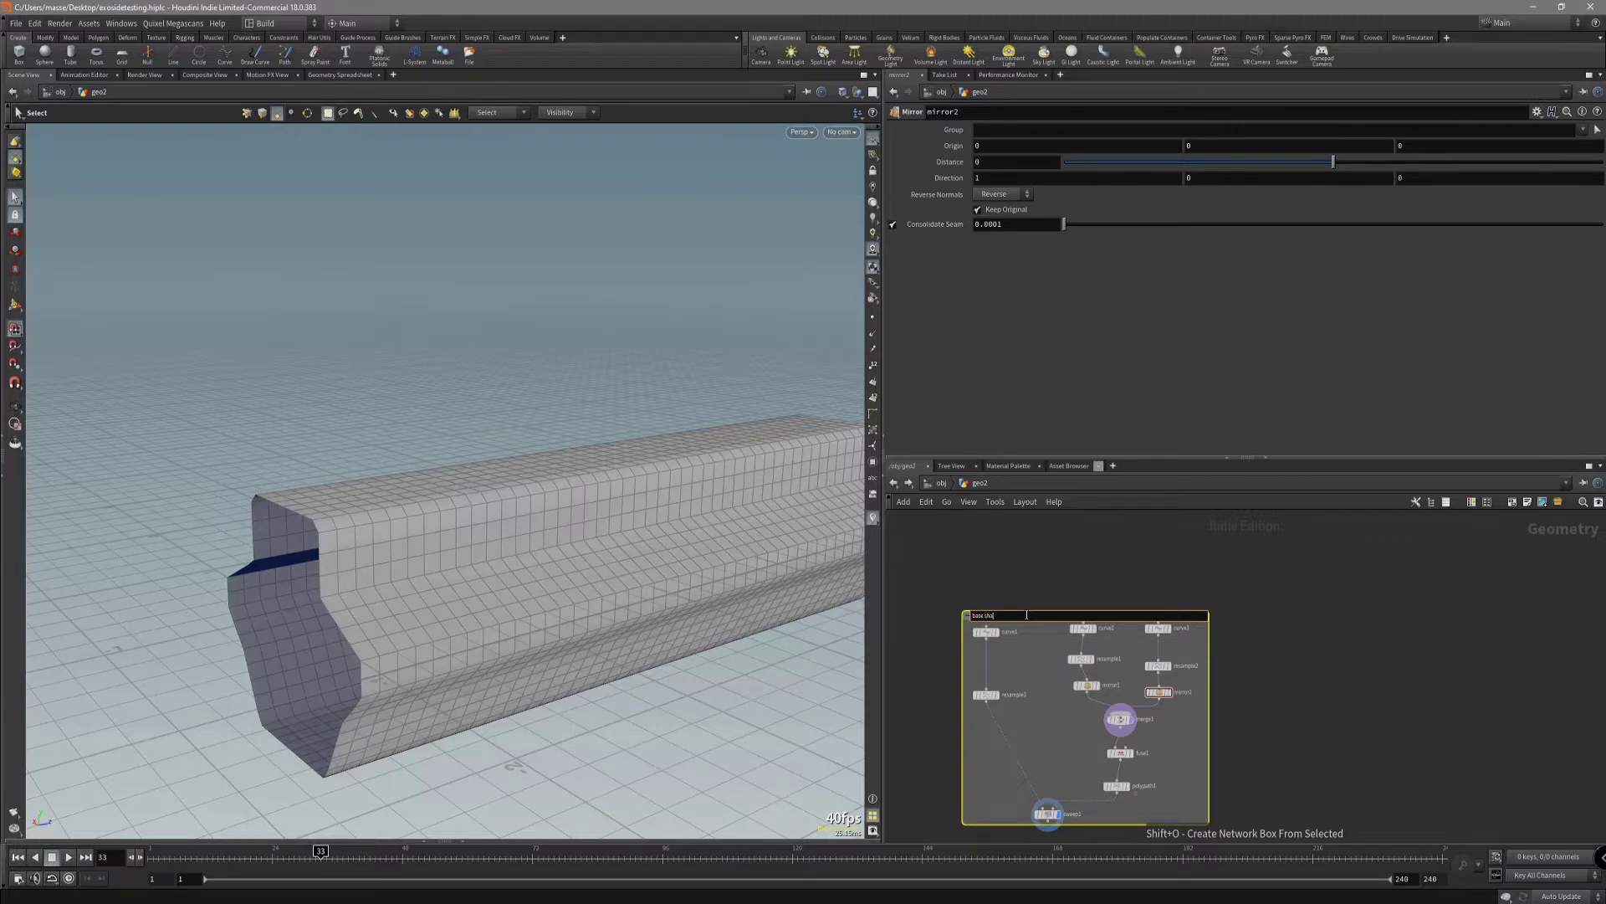
click(1092, 595)
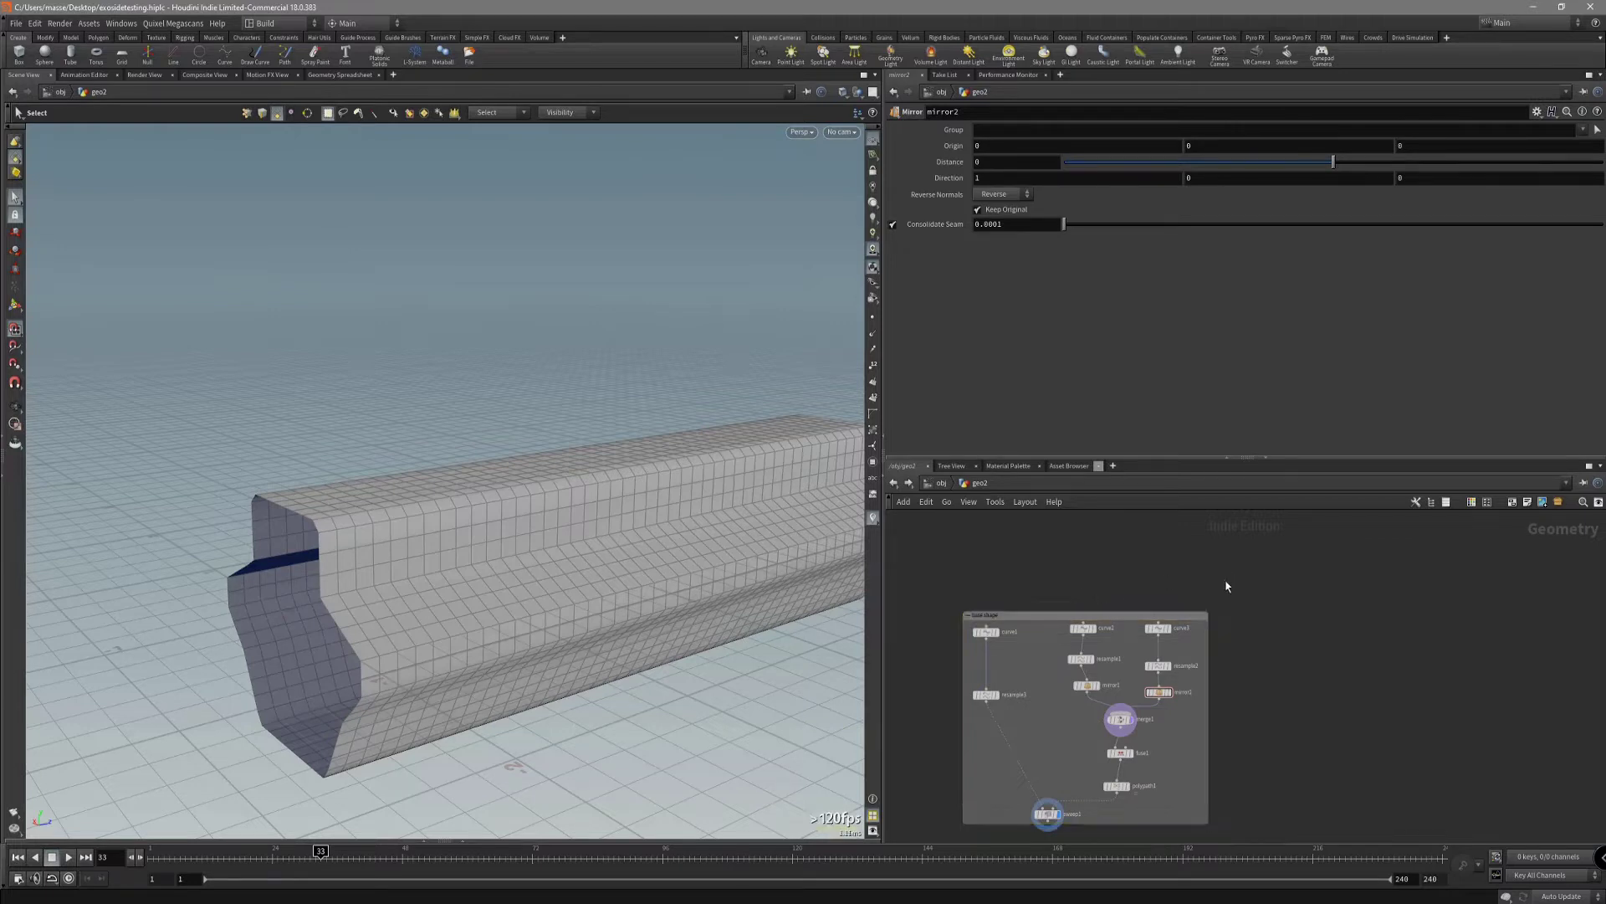
Colour the network box around the handguard nodes blue.
key(c)
click(1048, 618)
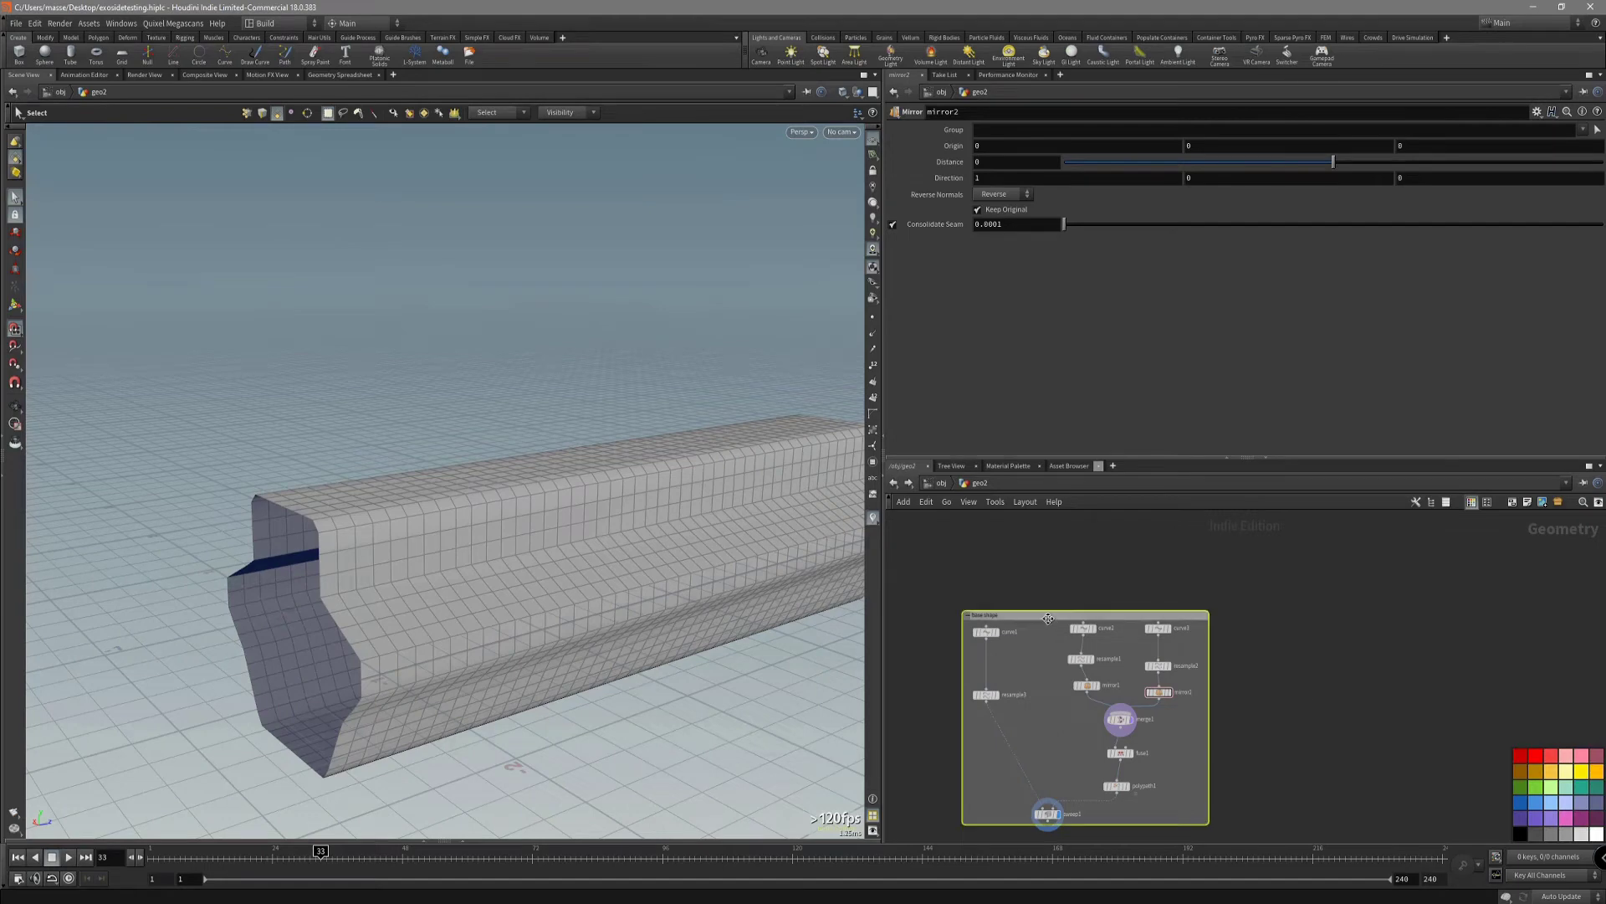
click(1532, 802)
middle_drag(1308, 761, 1362, 717)
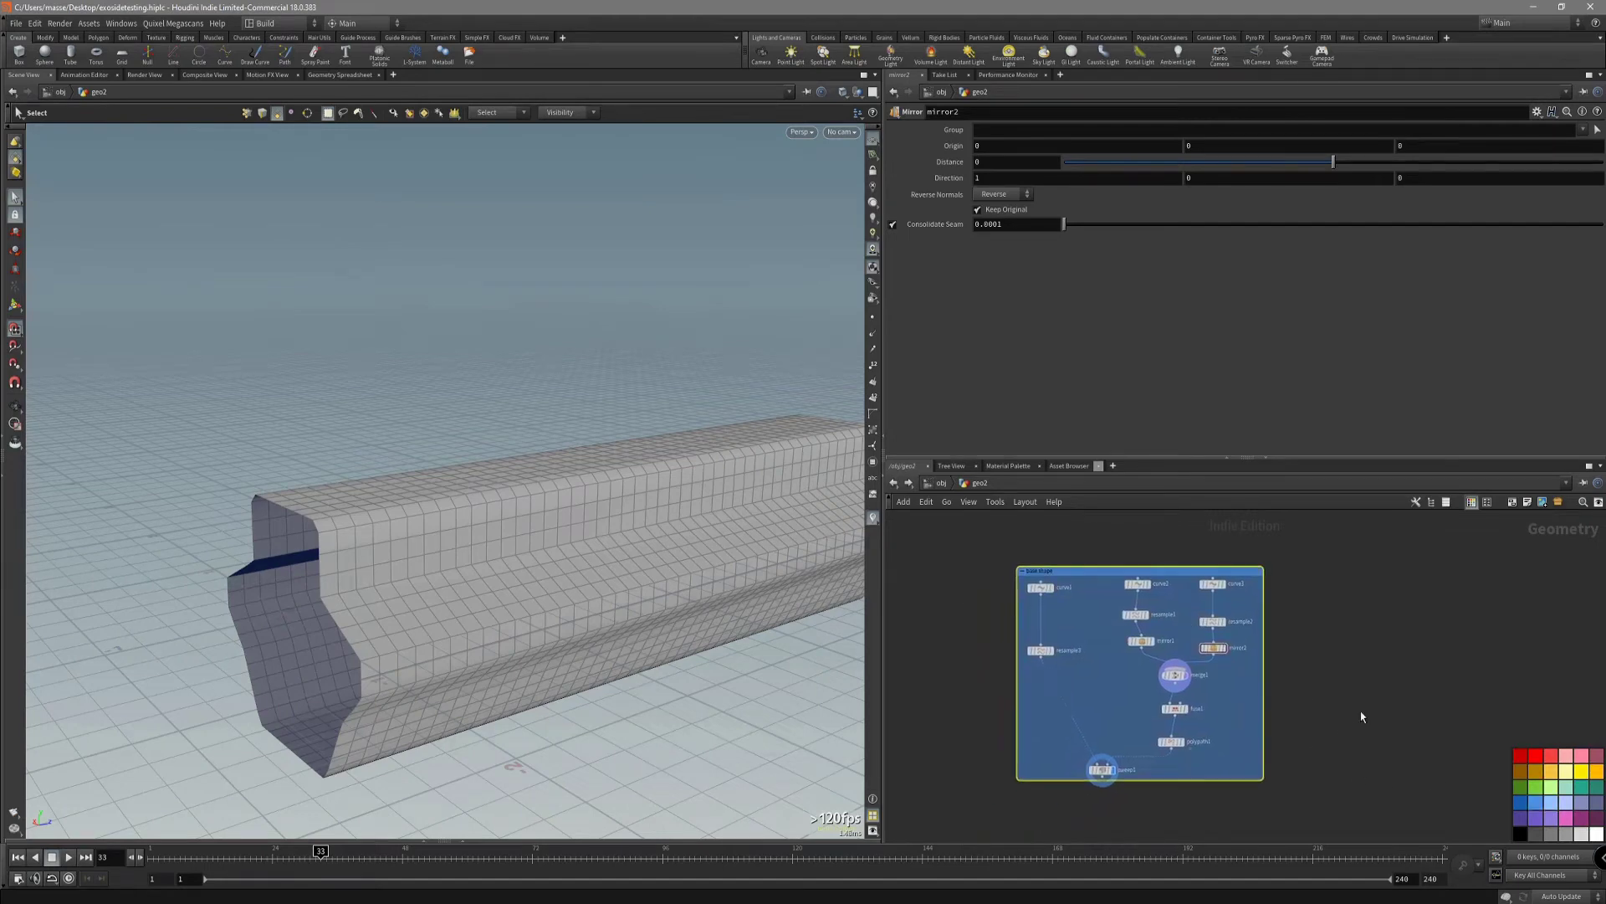
Select the Sweep node and examine the handguard body in plain shading and with wireframe.
scroll(1081, 604, down, 2)
scroll(1077, 656, up, 2)
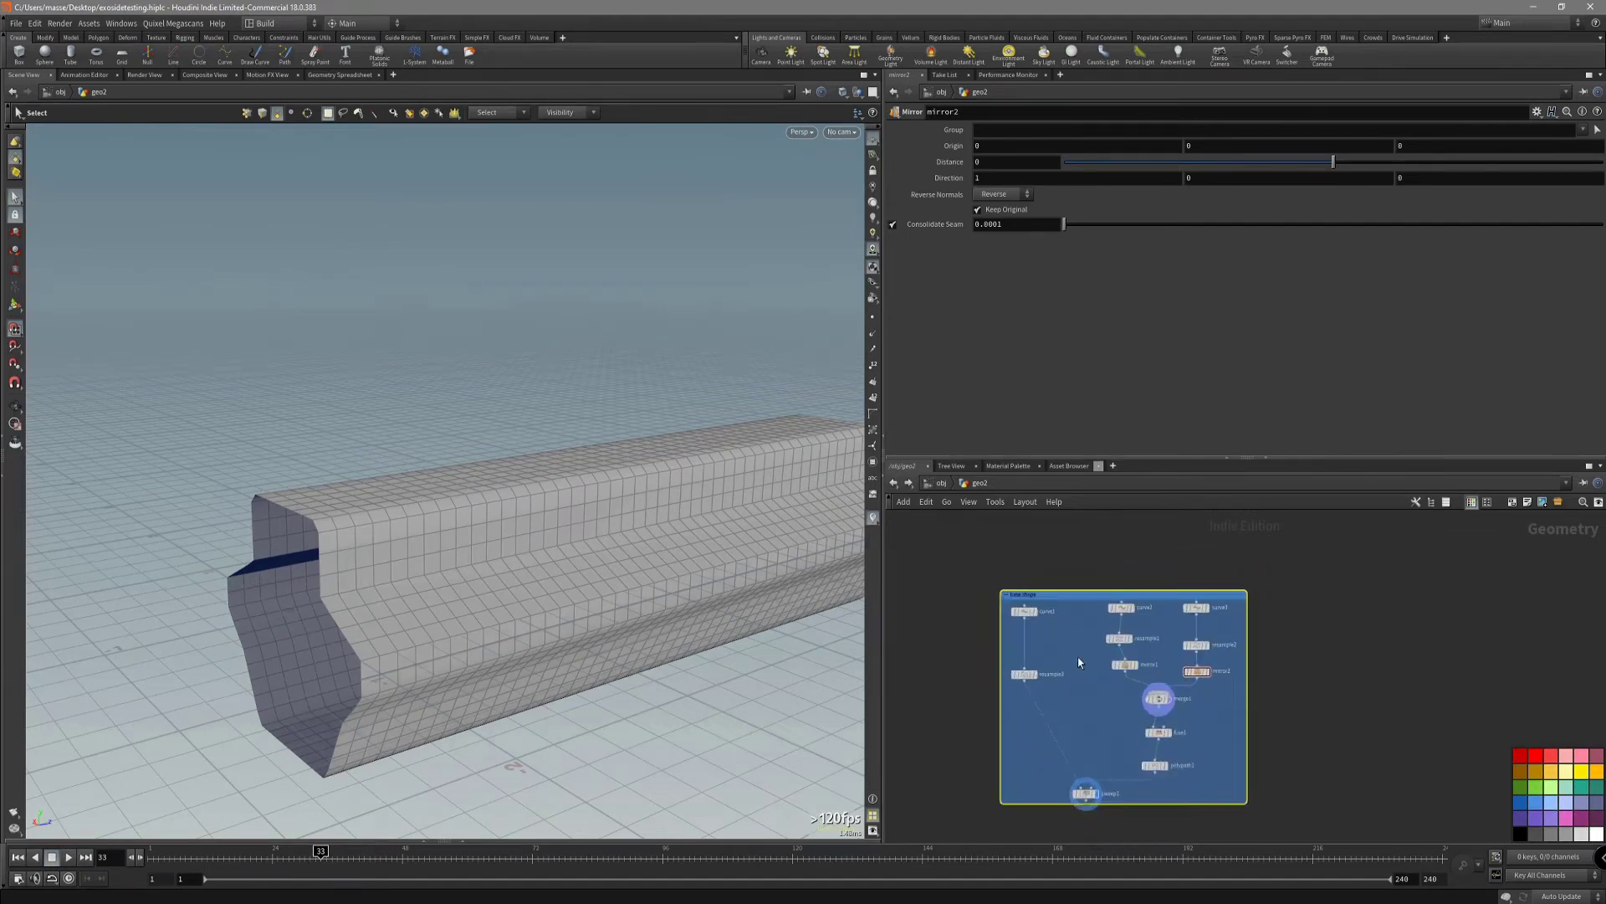
scroll(1078, 656, down, 1)
middle_drag(1069, 620, 1071, 573)
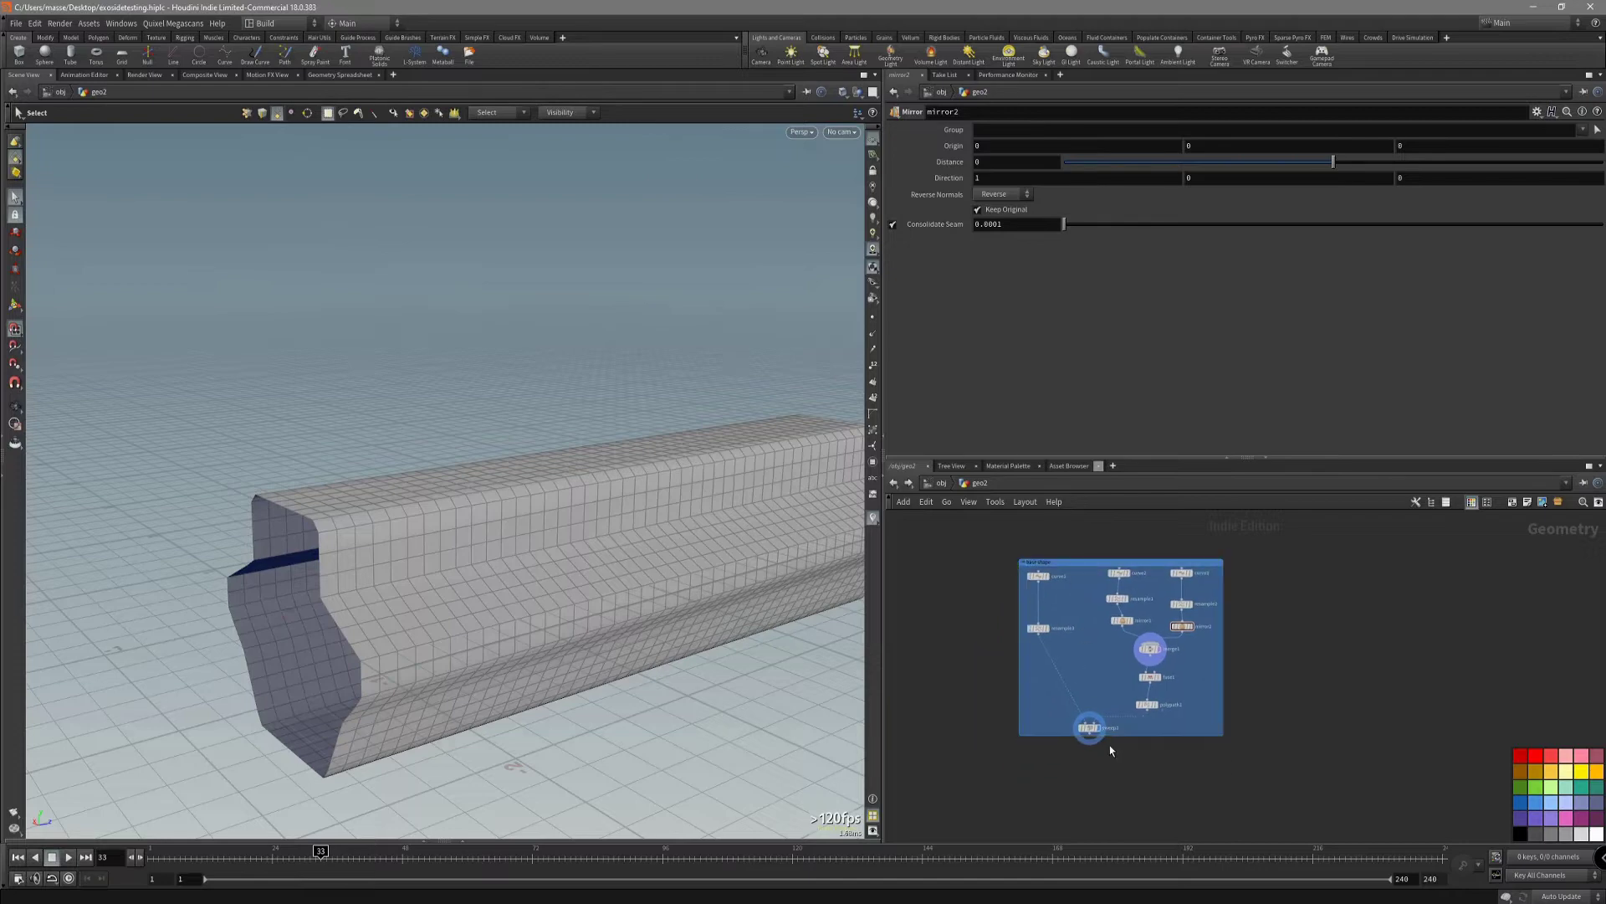
drag(1051, 725, 1052, 724)
key(Escape)
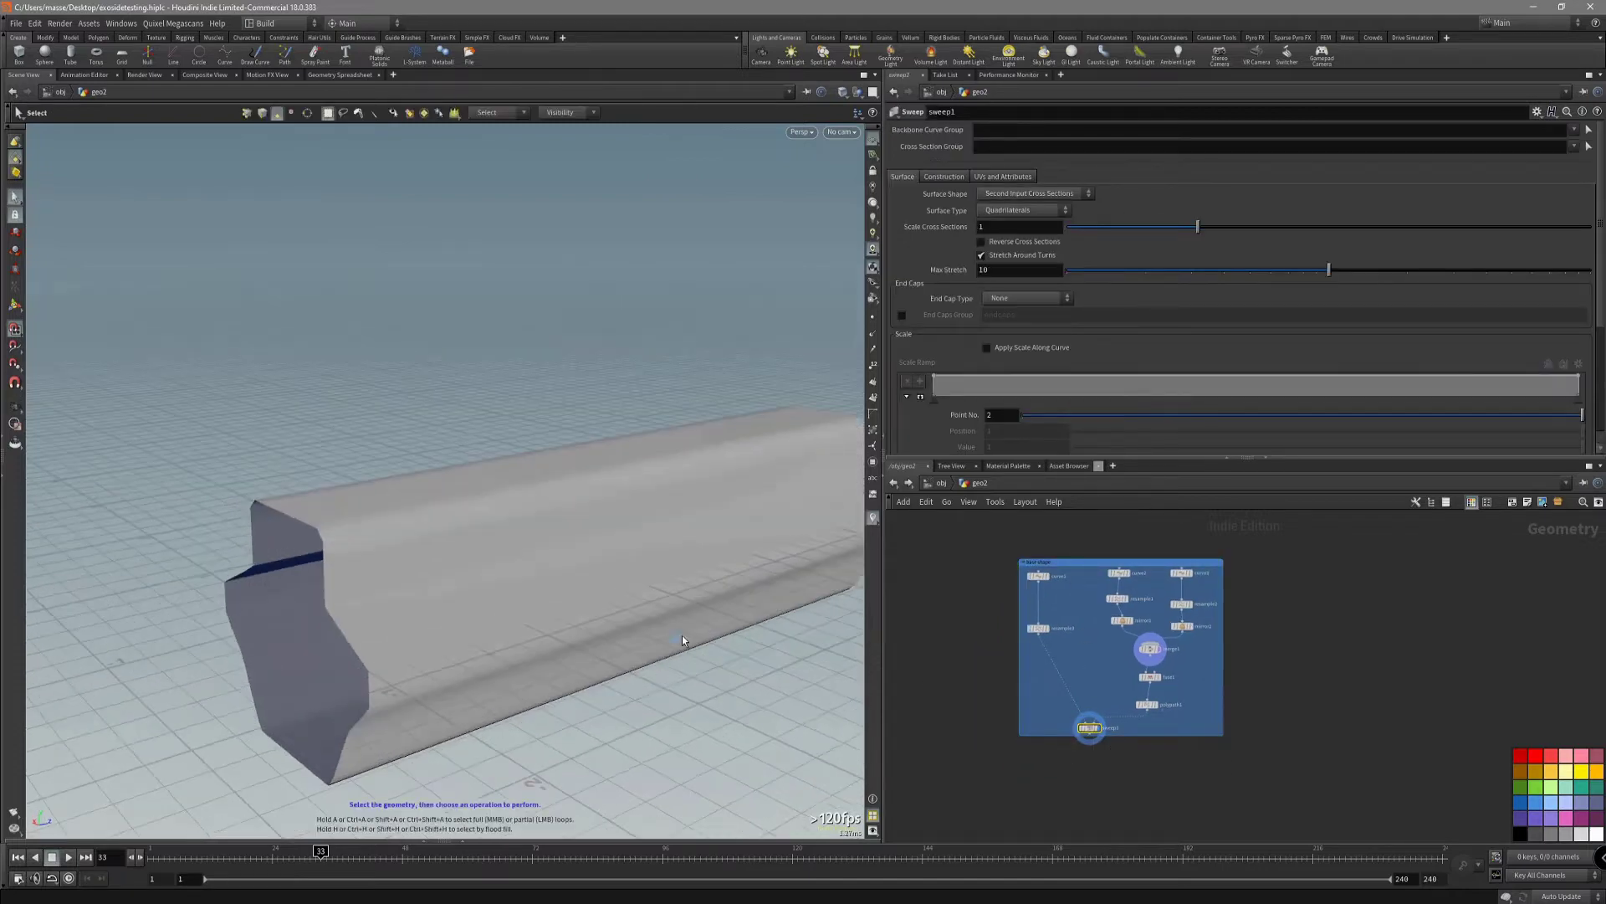
mouse_move(681, 635)
mouse_down()
mouse_move(694, 643)
mouse_move(642, 627)
mouse_move(545, 545)
mouse_move(656, 759)
mouse_up()
key(shift+w)
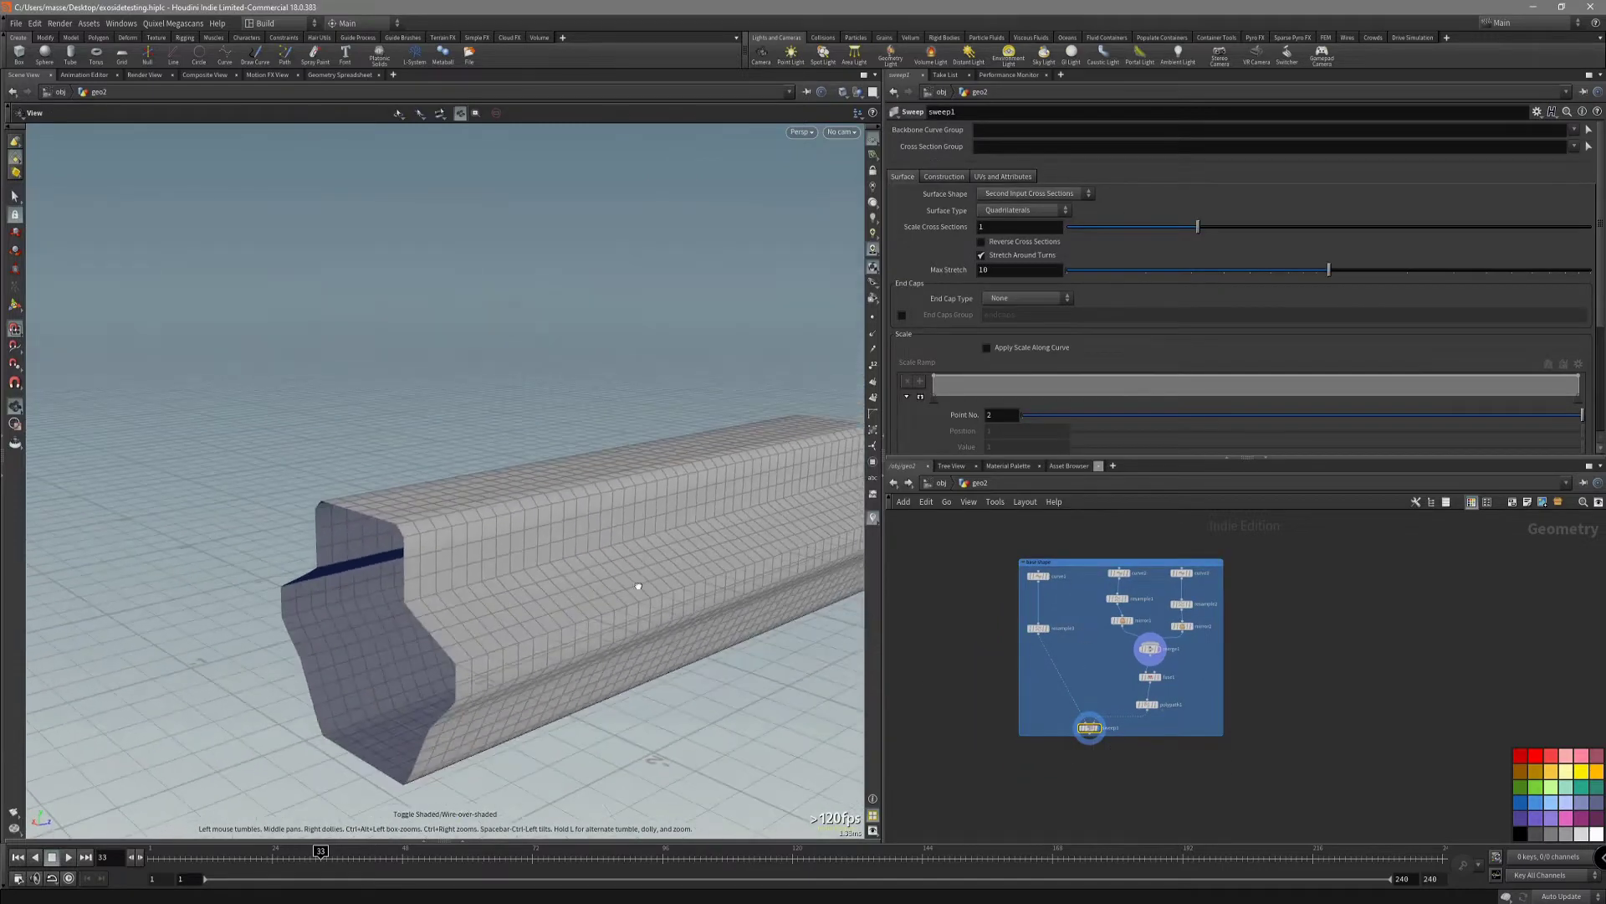
key(s)
key(Escape)
drag(661, 576, 527, 590)
key(s)
Add a Null node below the Sweep node, display it and colour it red.
scroll(1101, 760, up, 3)
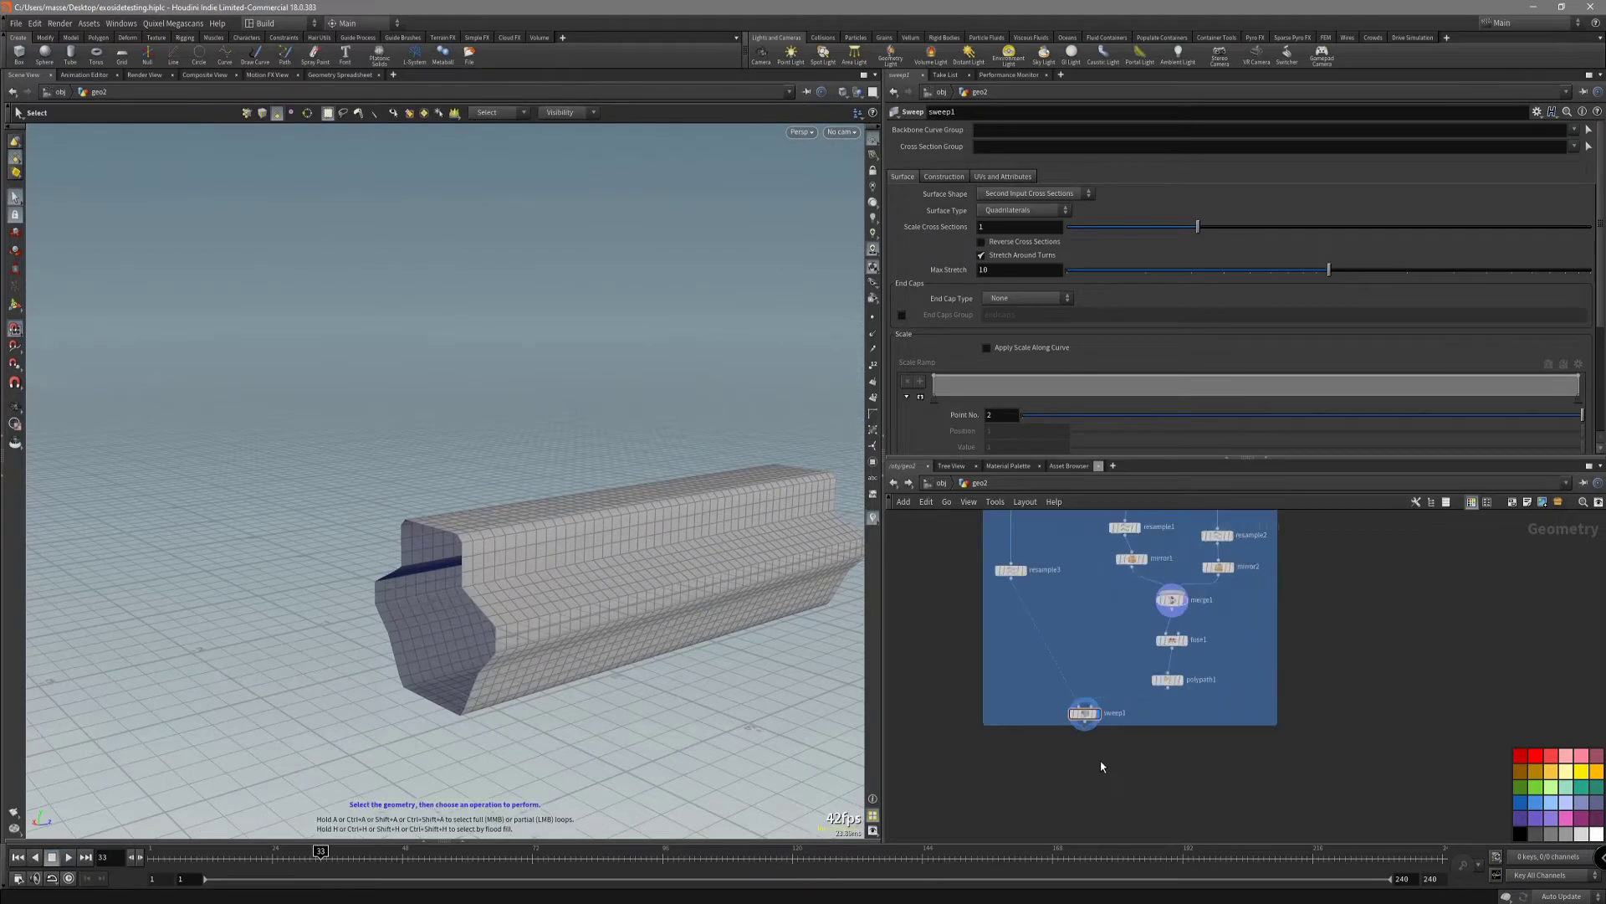
key(Tab)
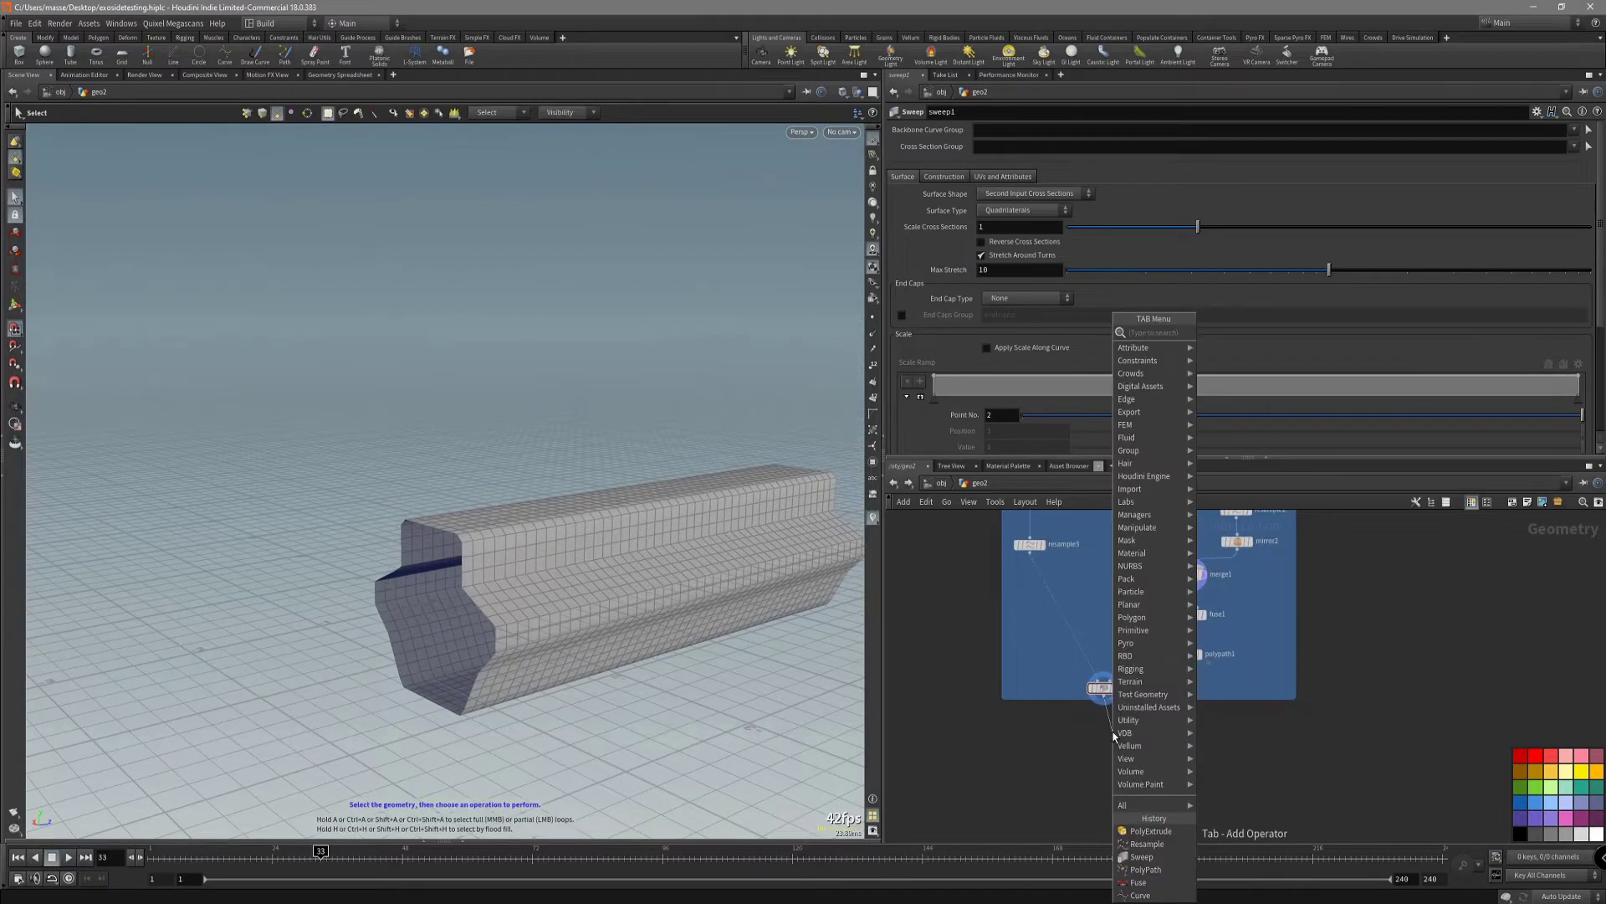
key(Escape)
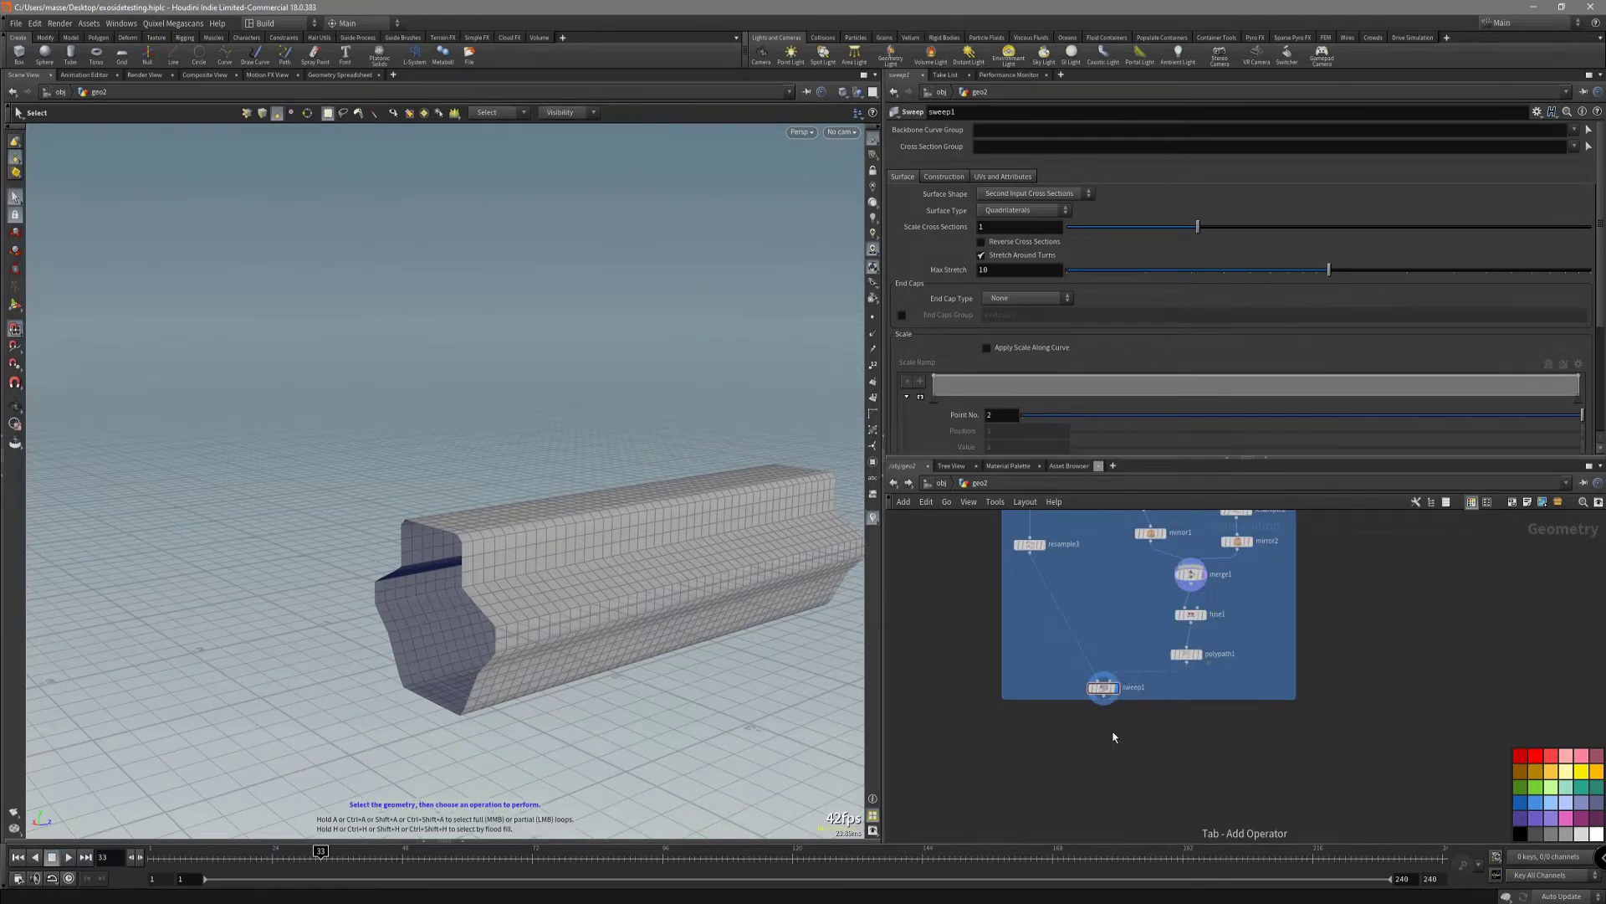
click(1114, 737)
scroll(1128, 756, up, 2)
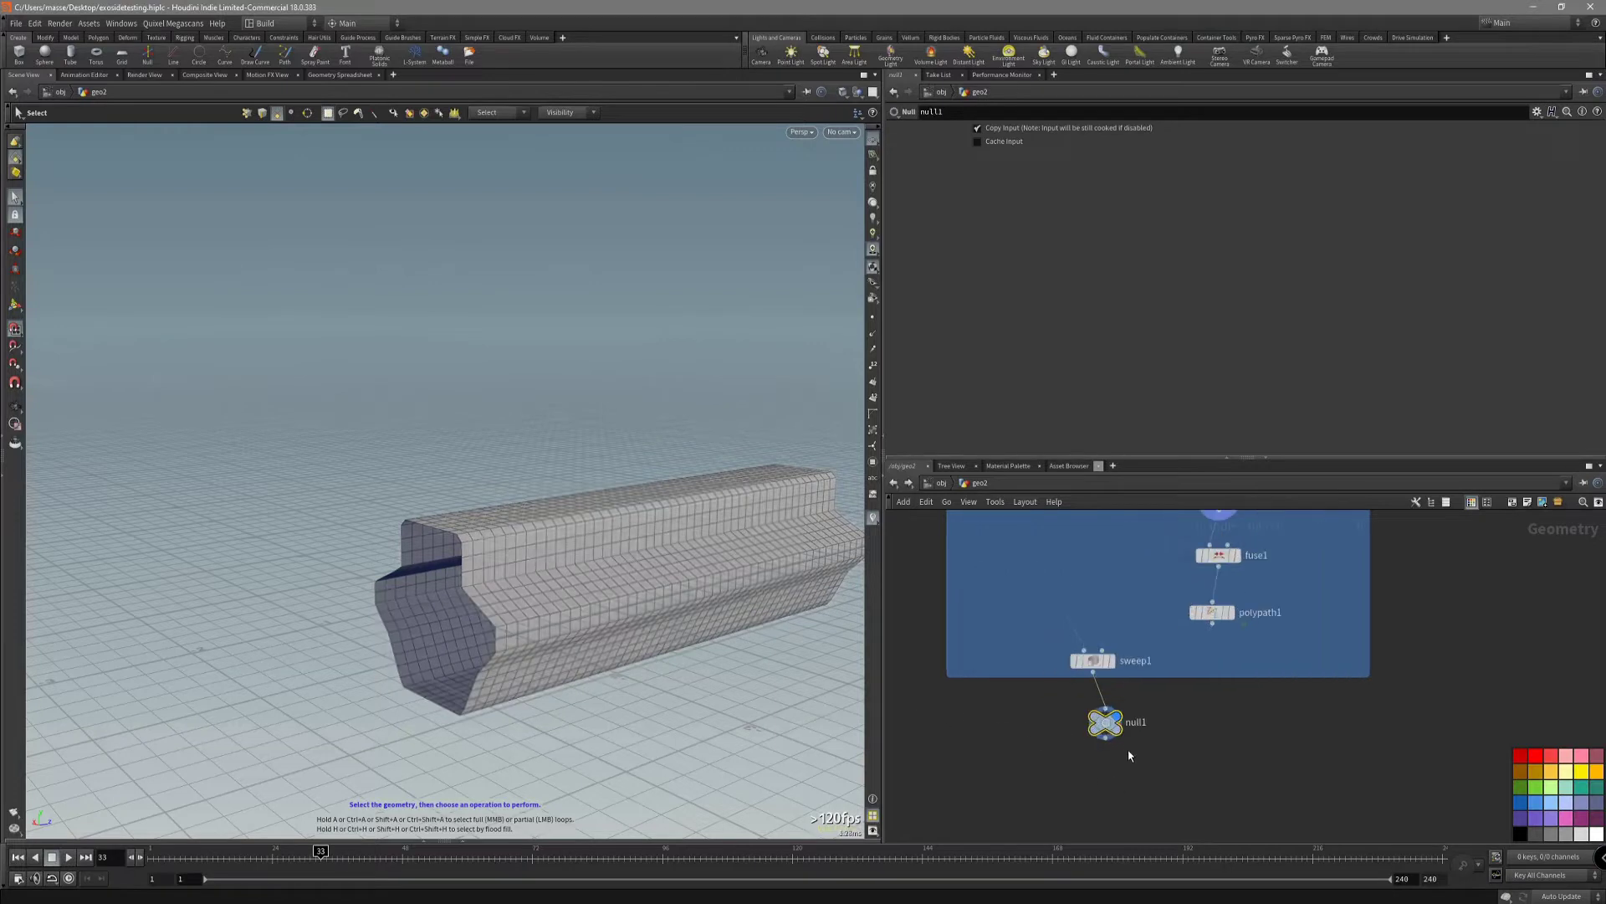
scroll(1096, 740, down, 3)
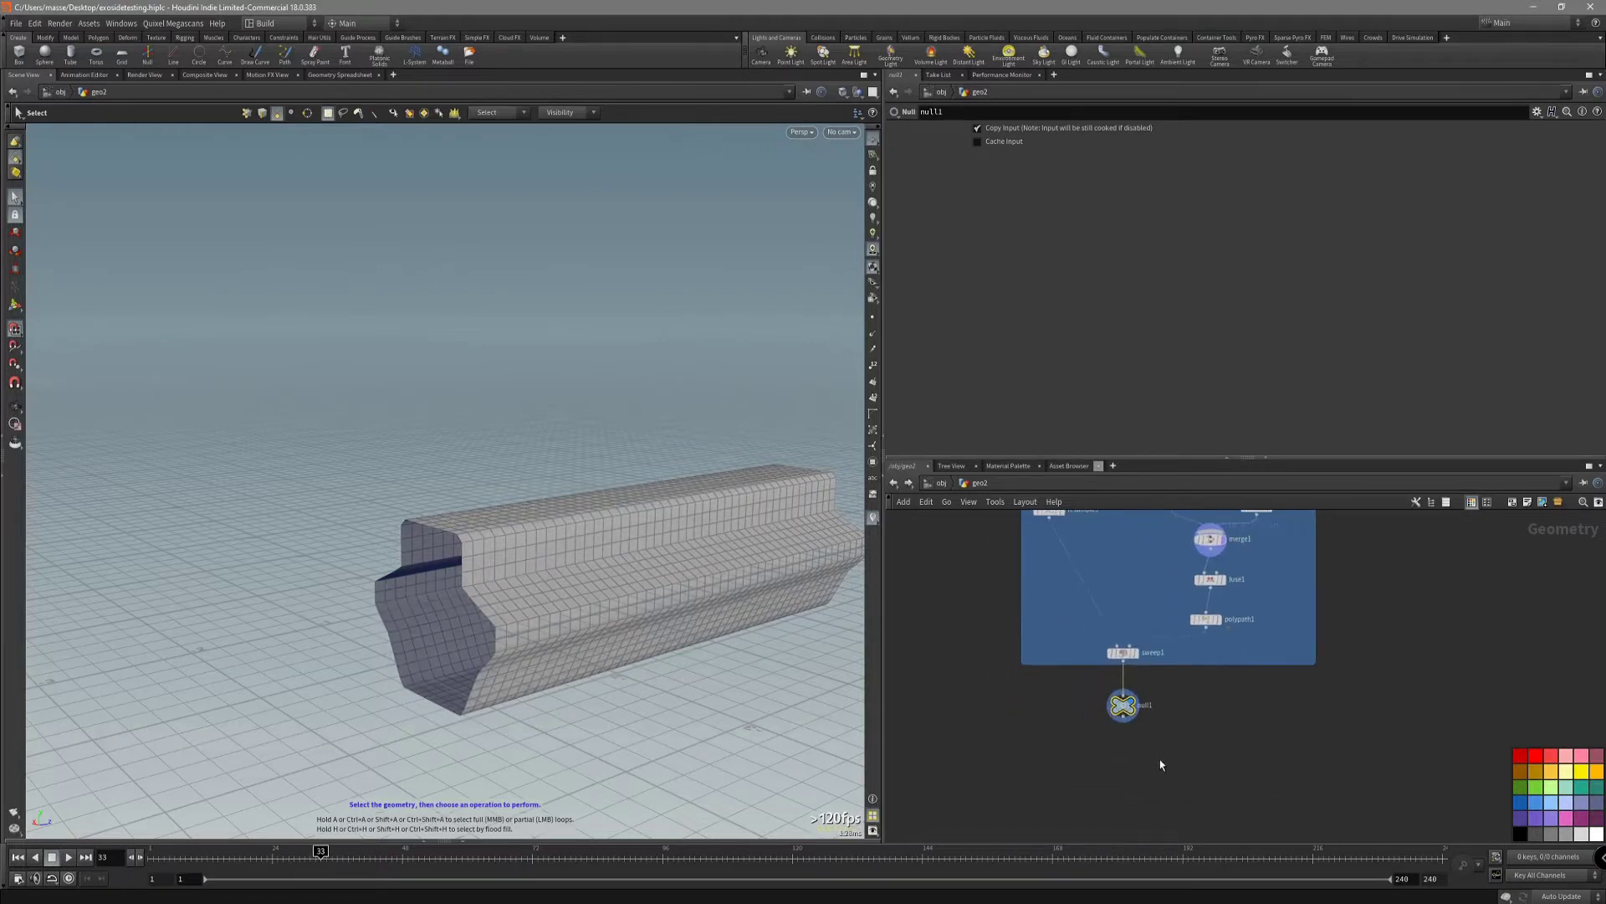
click(1519, 756)
middle_drag(1183, 751, 1205, 717)
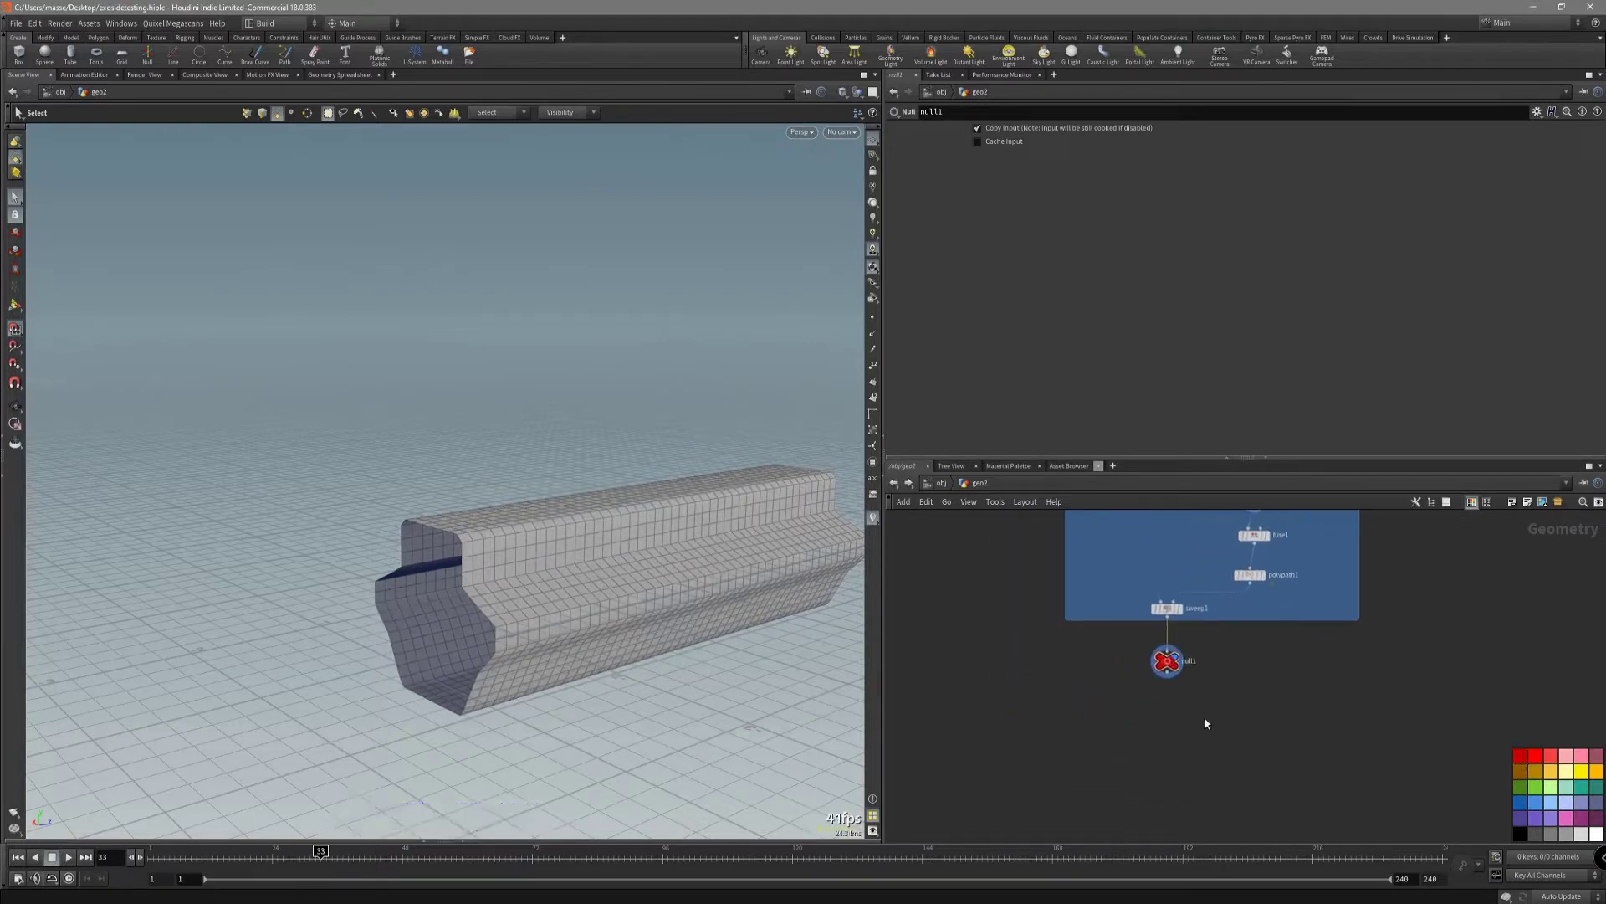
Add a Boolean node below the red Null node, with the Null's output as its first input.
key(Tab)
text(bool)
key(Return)
click(1171, 731)
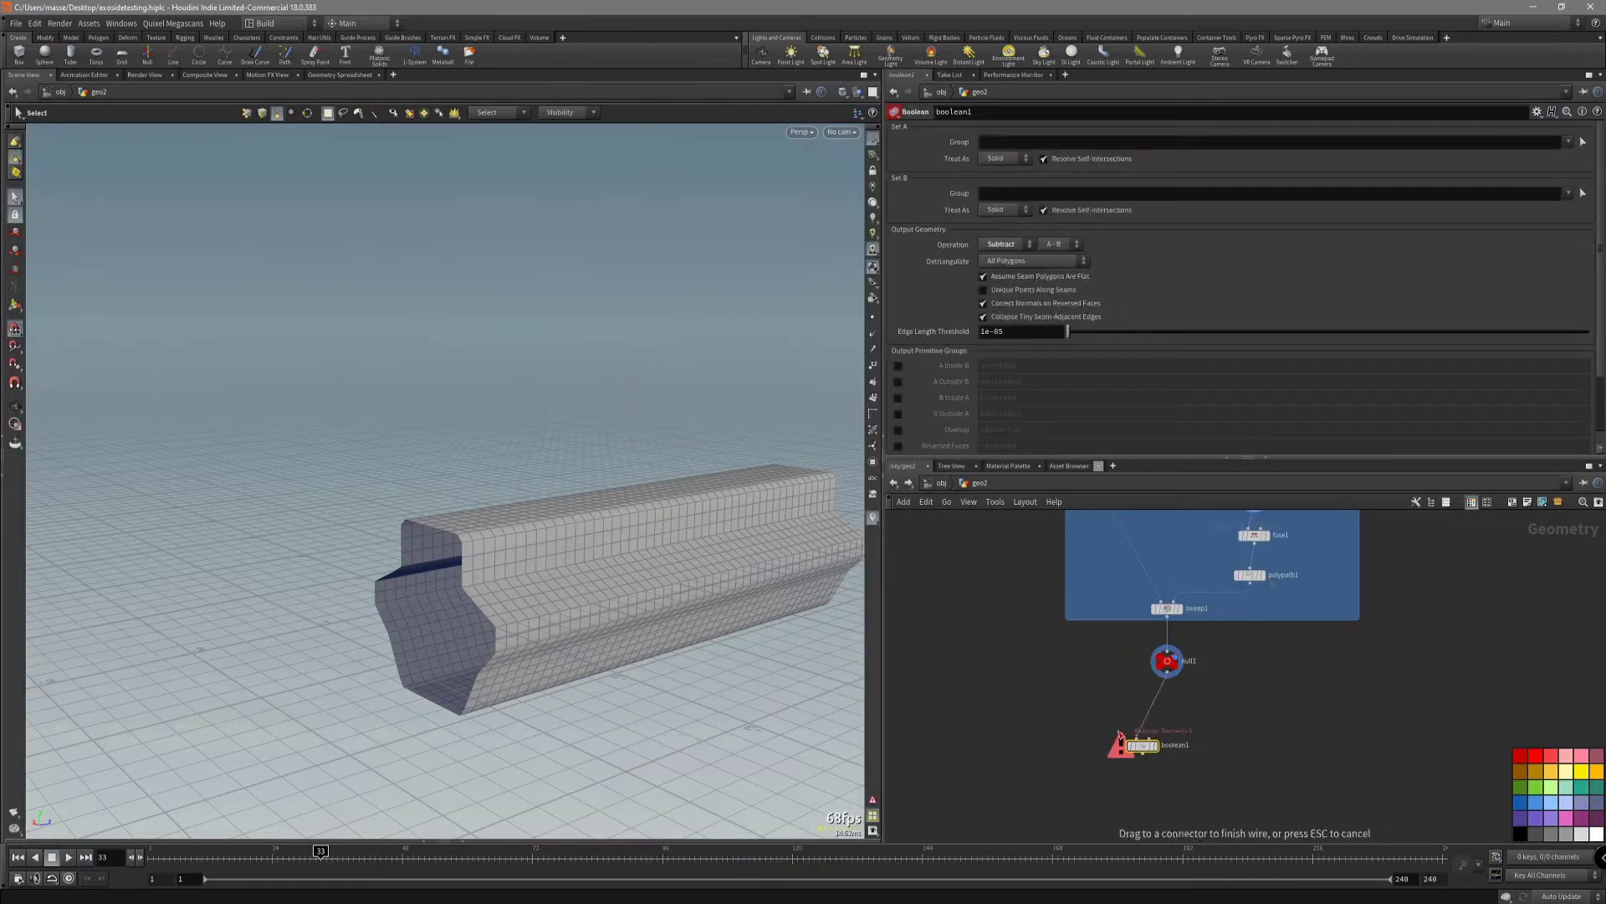
click(1123, 735)
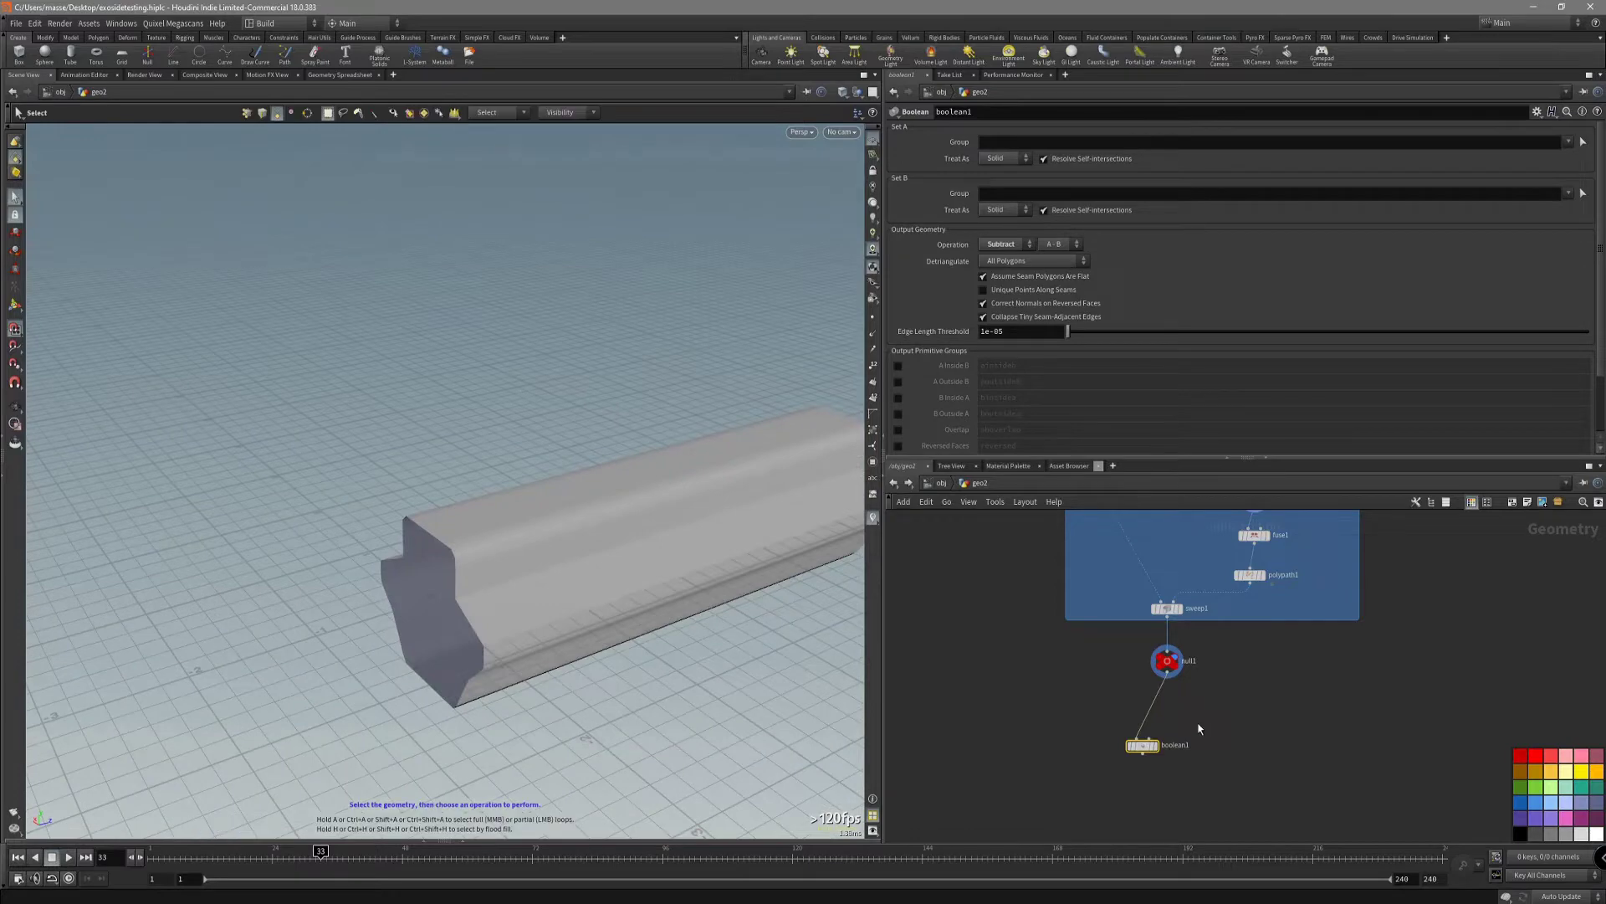
Insert a PolyExtrude node between the Null and Boolean nodes and display its result.
key(Tab)
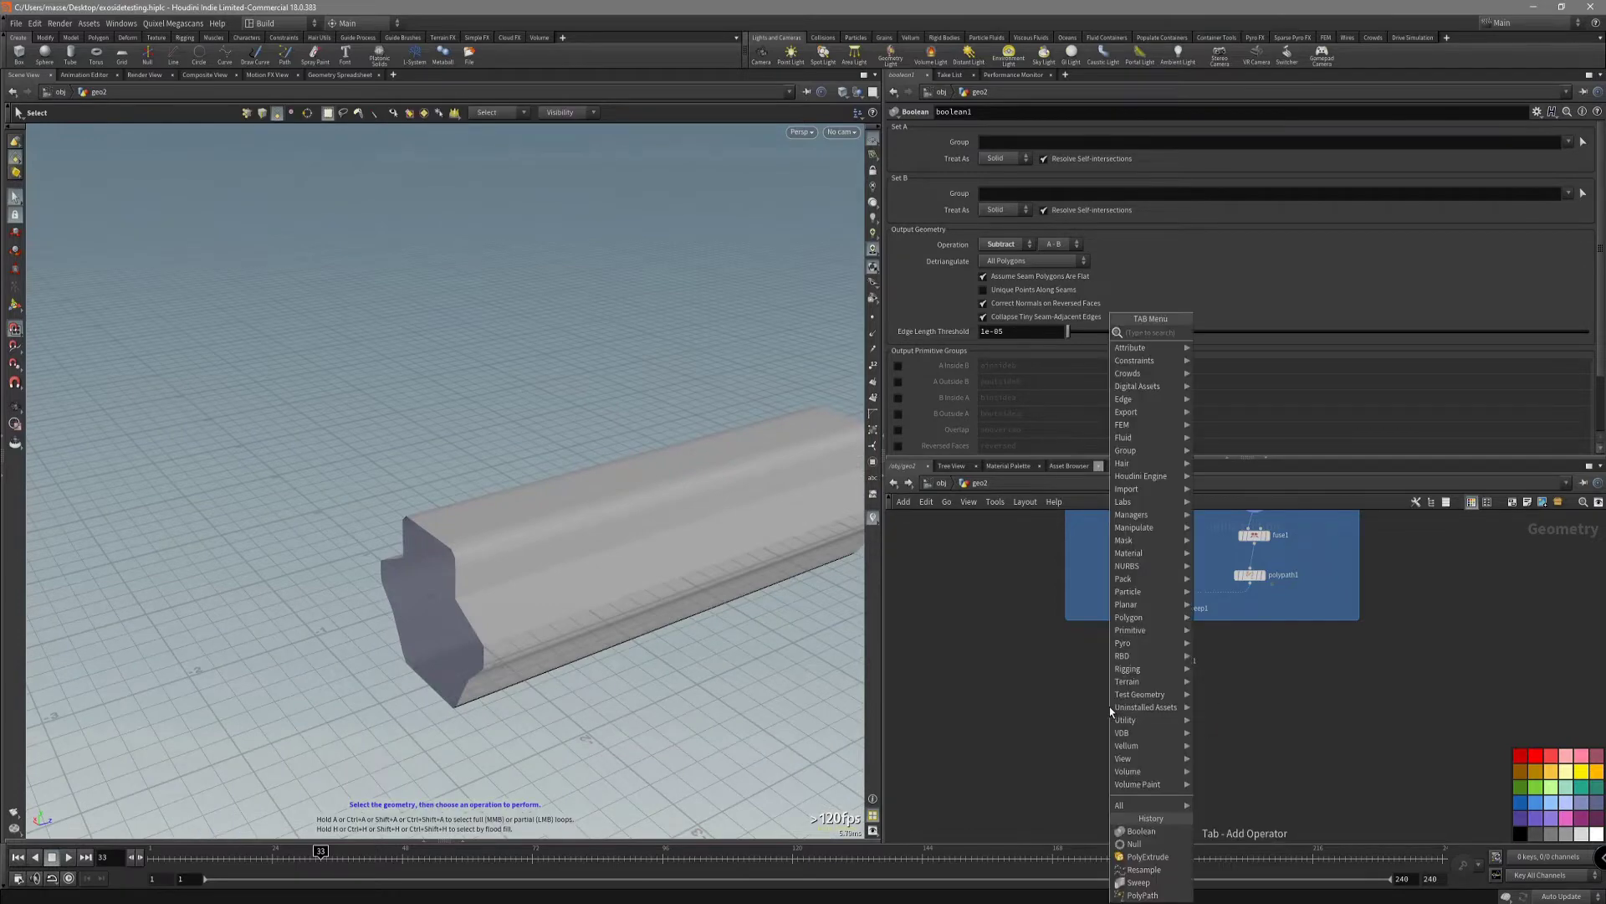
text(fil)
click(1237, 450)
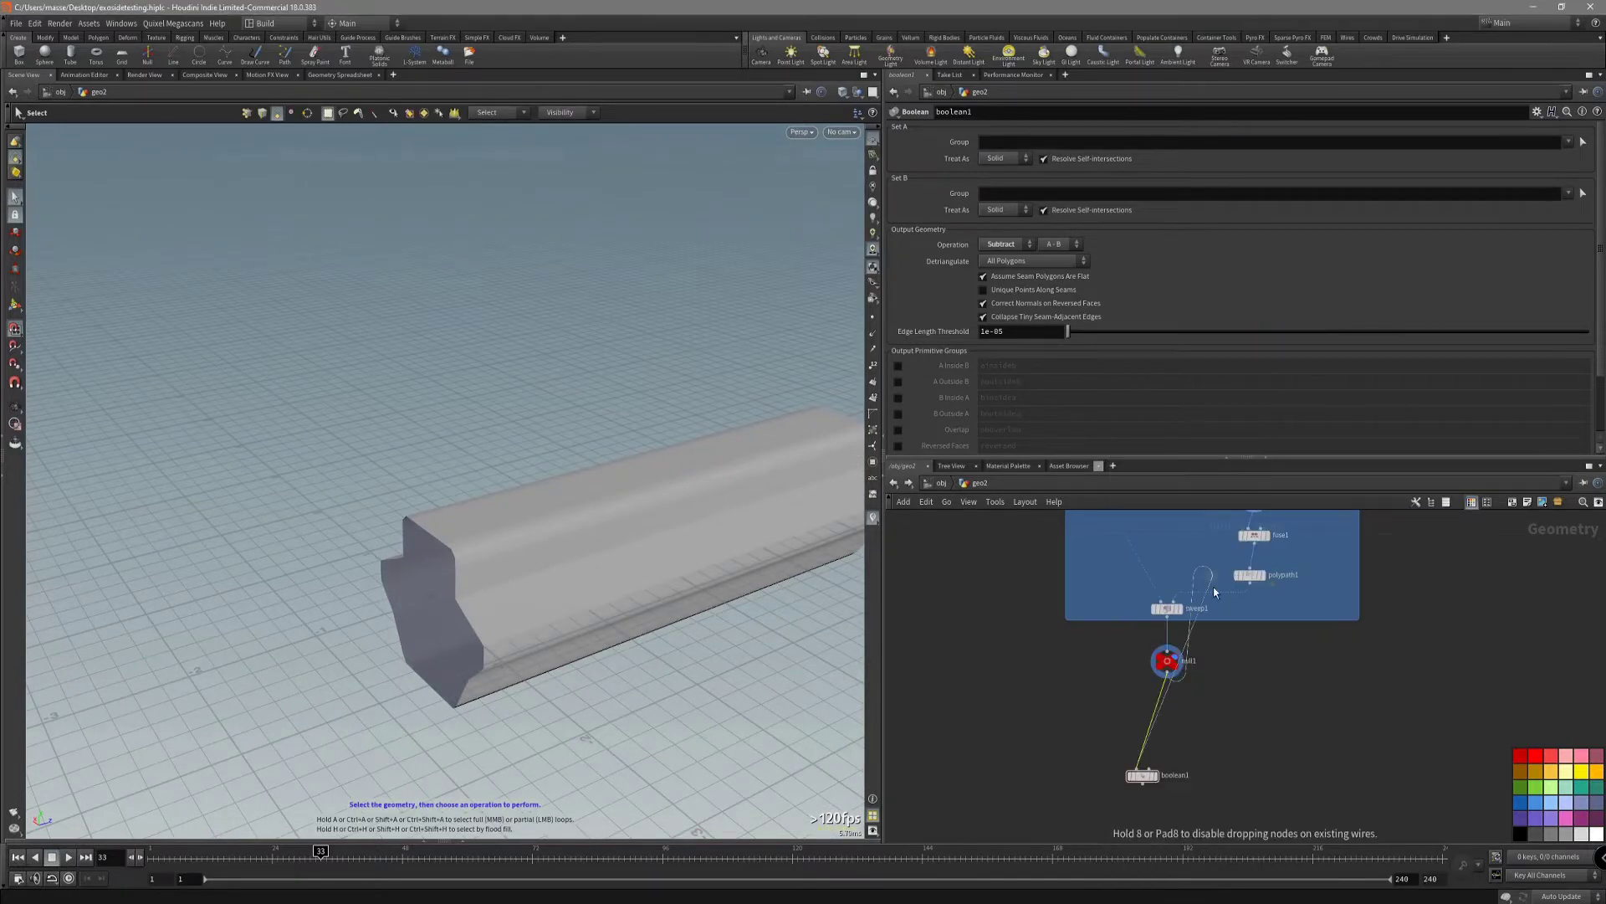
click(1168, 717)
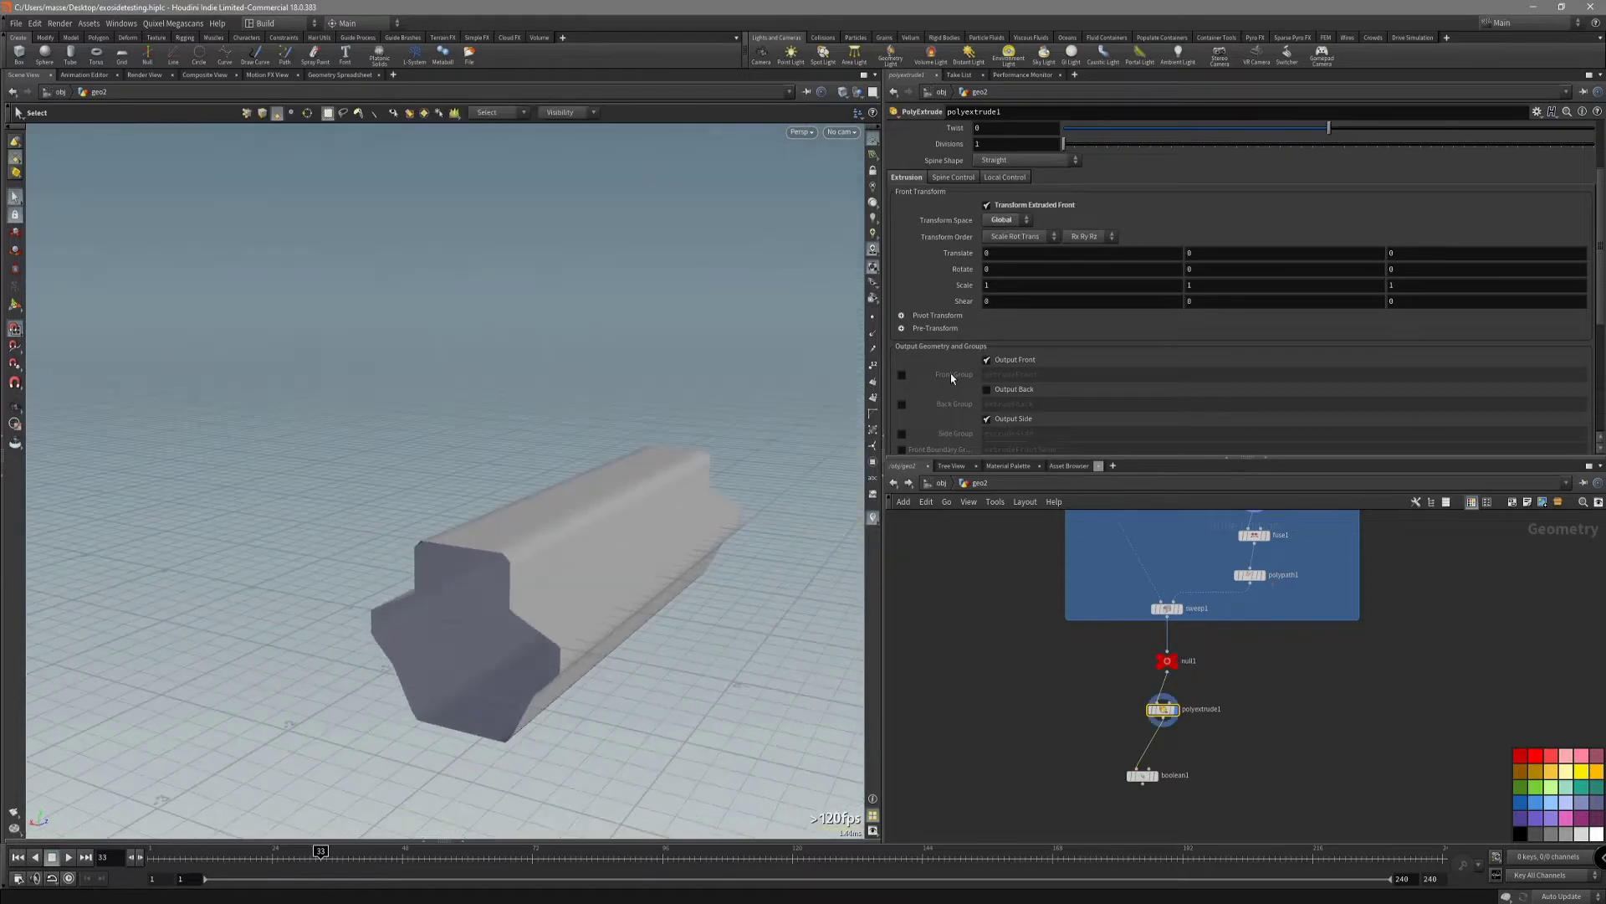
Clear the PolyExtrude node's Group and raise its Distance above zero to thicken the handguard wall.
scroll(950, 373, up, 3)
click(1109, 132)
key(BackSpace)
key(Return)
alt+drag(556, 560, 574, 516)
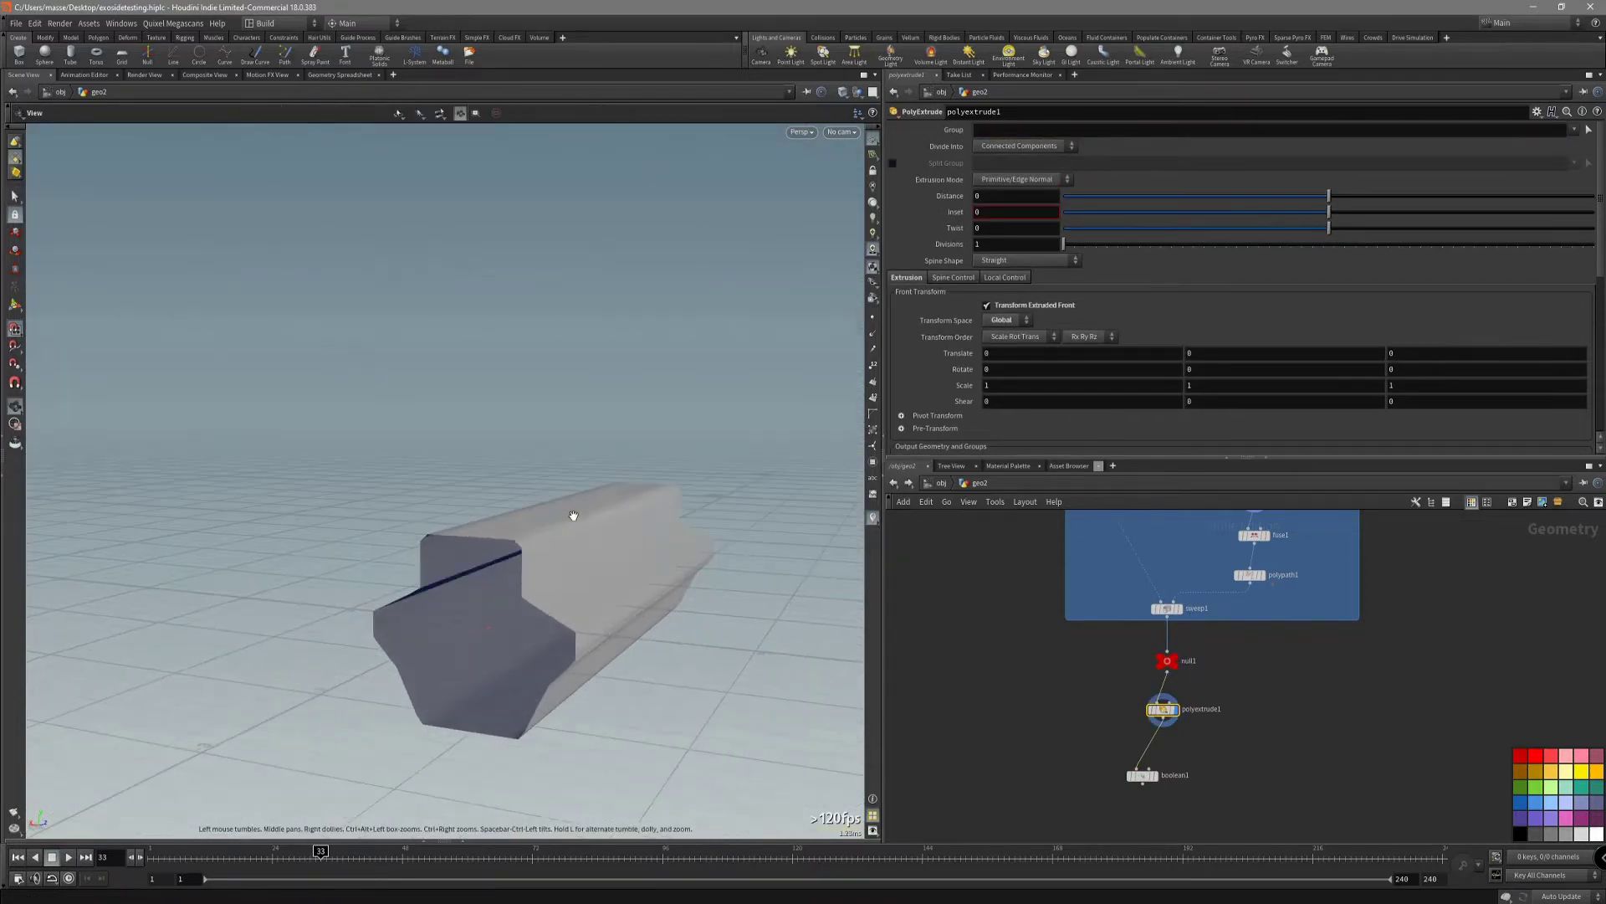
alt+right_drag(574, 517, 594, 592)
alt+middle_drag(595, 592, 605, 576)
drag(1334, 203, 1362, 204)
Enable the PolyExtrude node's Output Back option and check the shell's open end in wireframe.
scroll(1175, 435, down, 3)
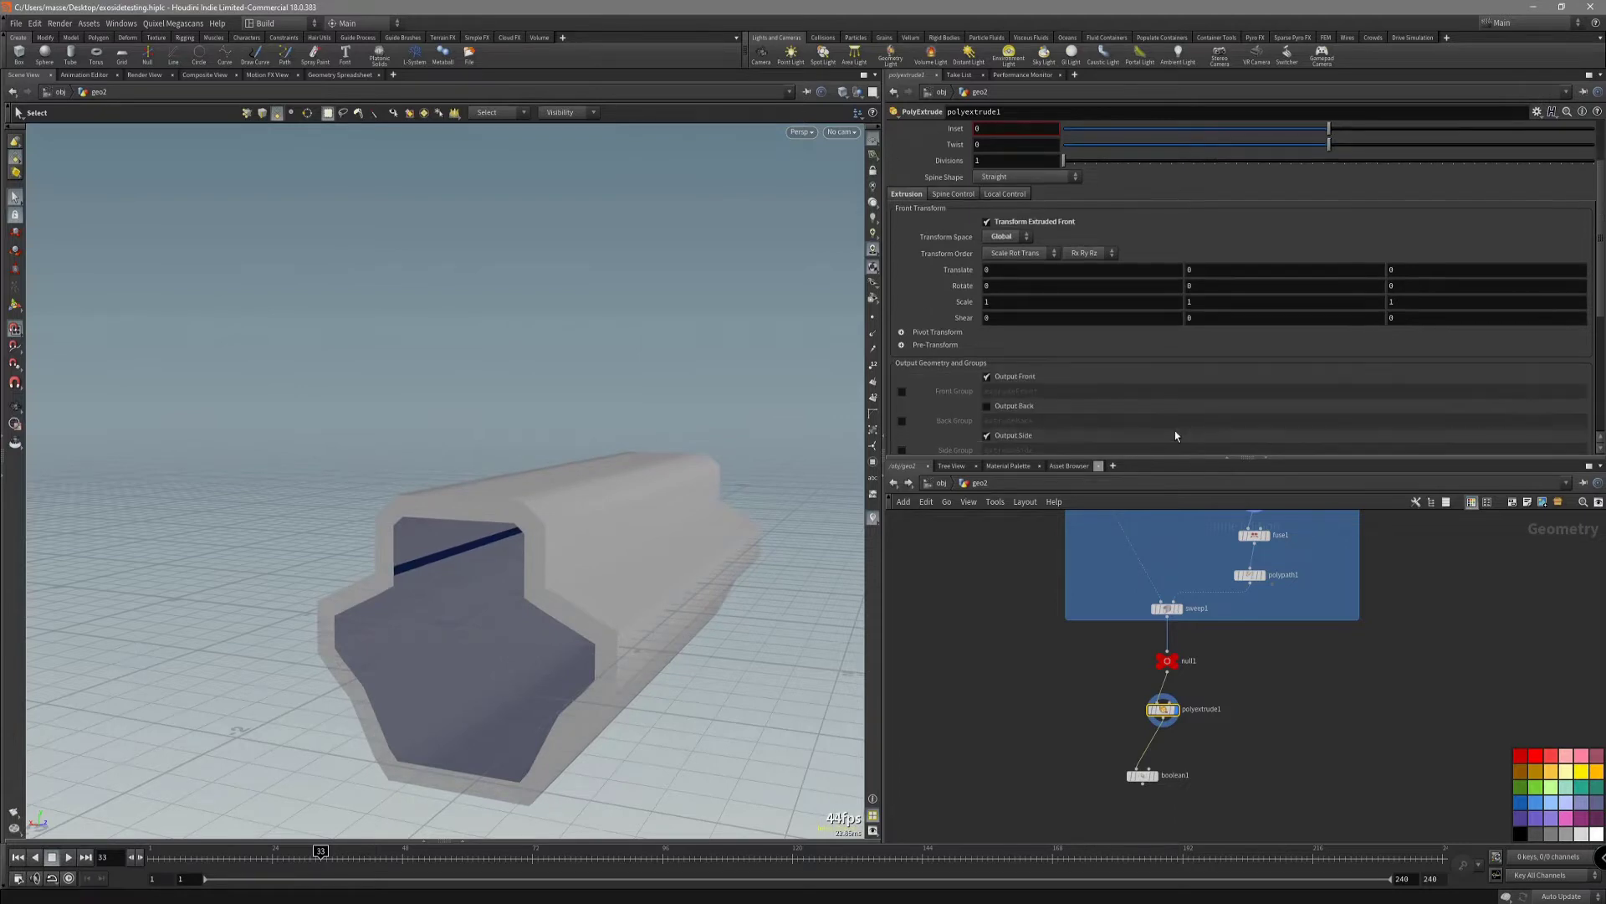
click(1014, 406)
alt+drag(689, 538, 708, 527)
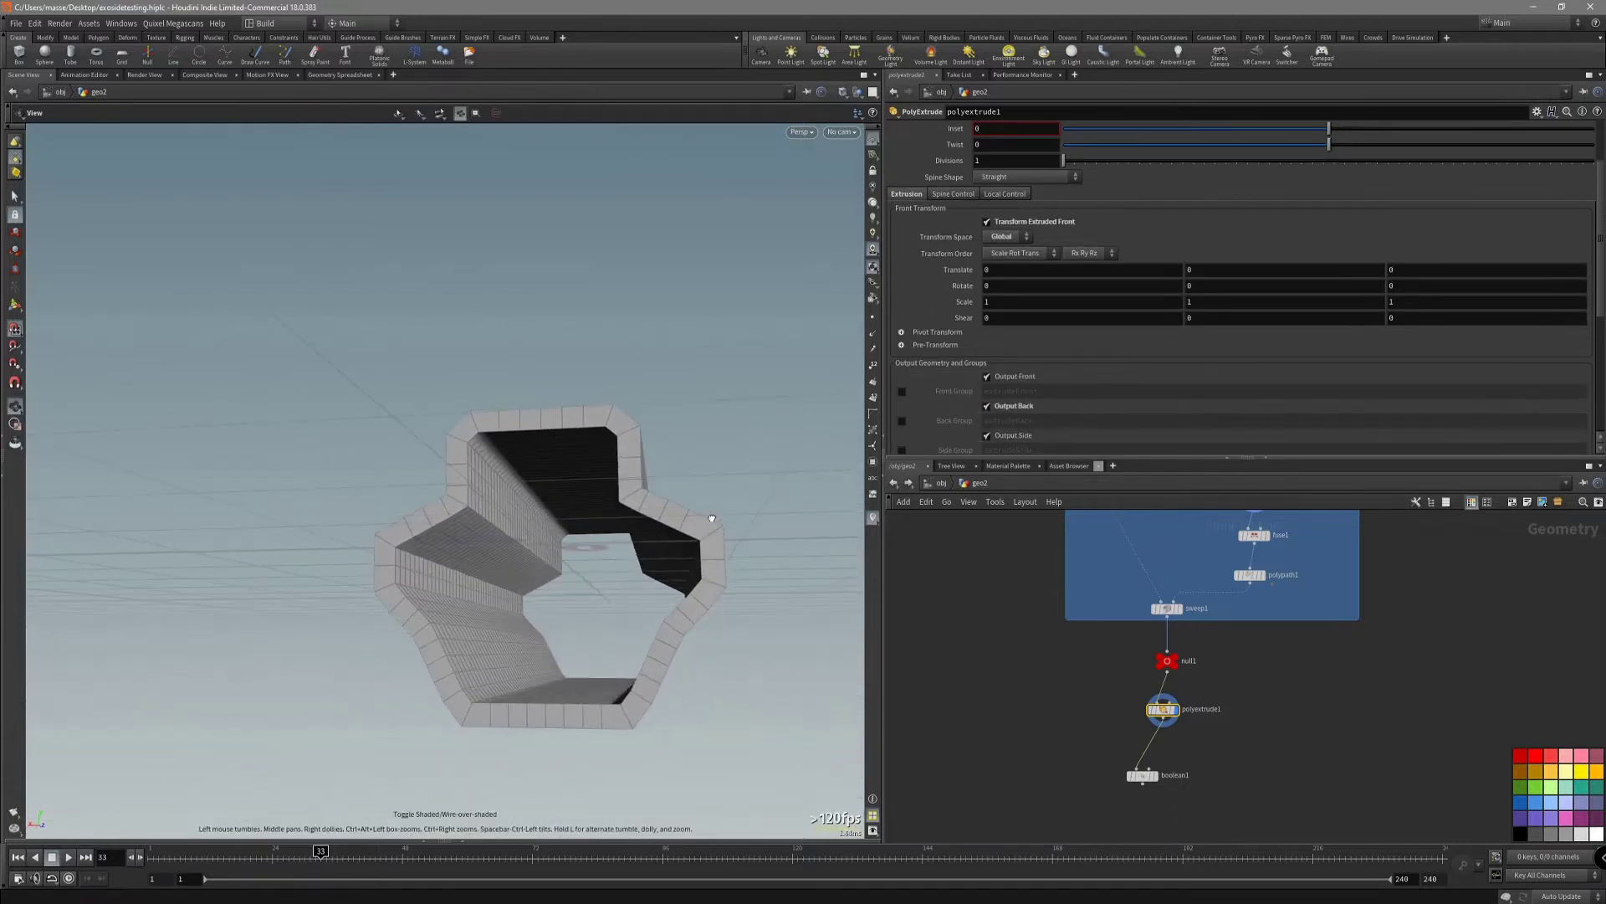
Set the PolyExtrude Distance to 0.089 for a thinner wall and examine the shell with and without wireframe.
drag(1327, 127, 1349, 159)
key(ctrl+z)
scroll(1340, 147, up, 2)
click(1350, 162)
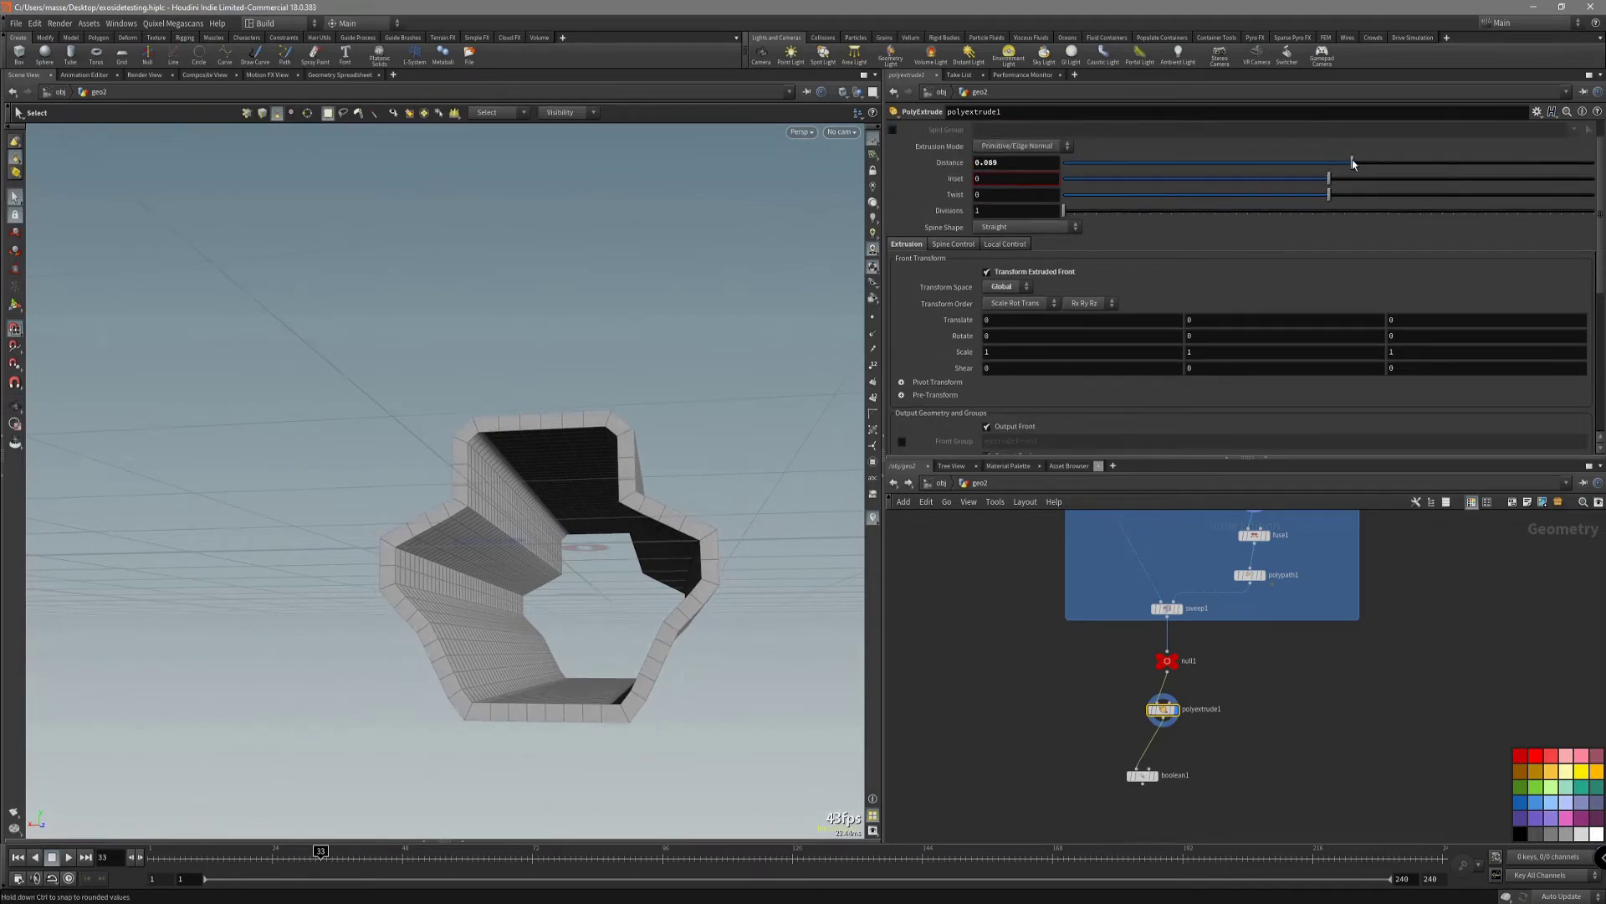
key(shift+w)
mouse_move(574, 519)
alt+mouse_down()
mouse_move(430, 599)
mouse_move(706, 495)
mouse_move(719, 475)
mouse_move(692, 459)
mouse_move(656, 531)
alt+mouse_up()
key(shift+w)
key(shift+w)
key(s)
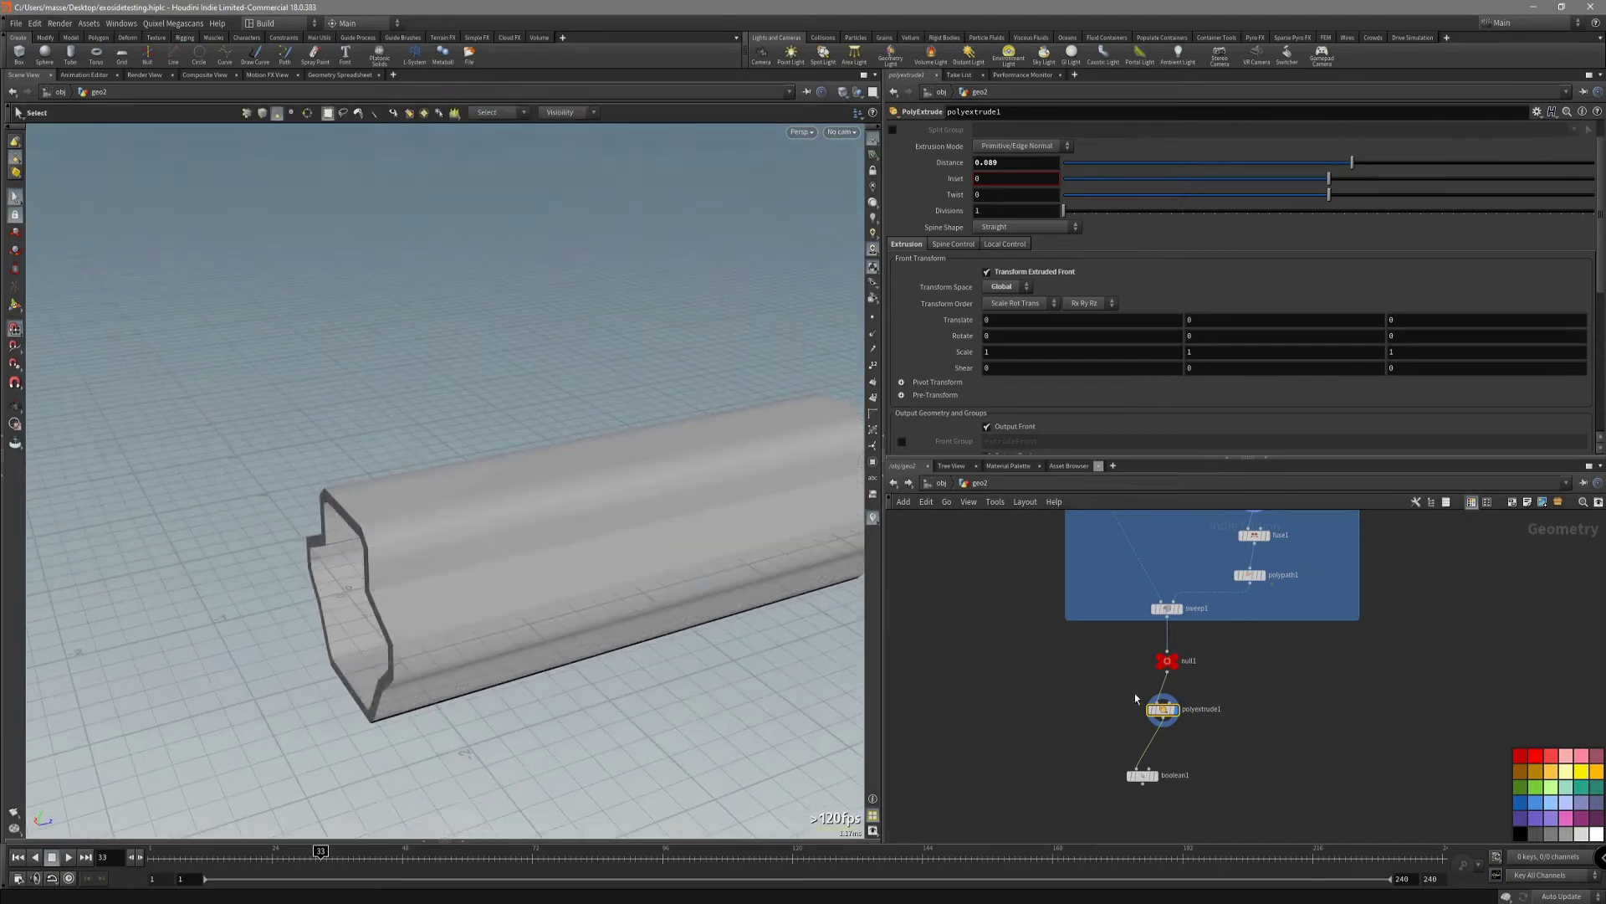
Move the Boolean node slightly lower, check its result and return the display to the PolyExtrude node.
middle_drag(1135, 698, 921, 715)
drag(1045, 730, 1058, 744)
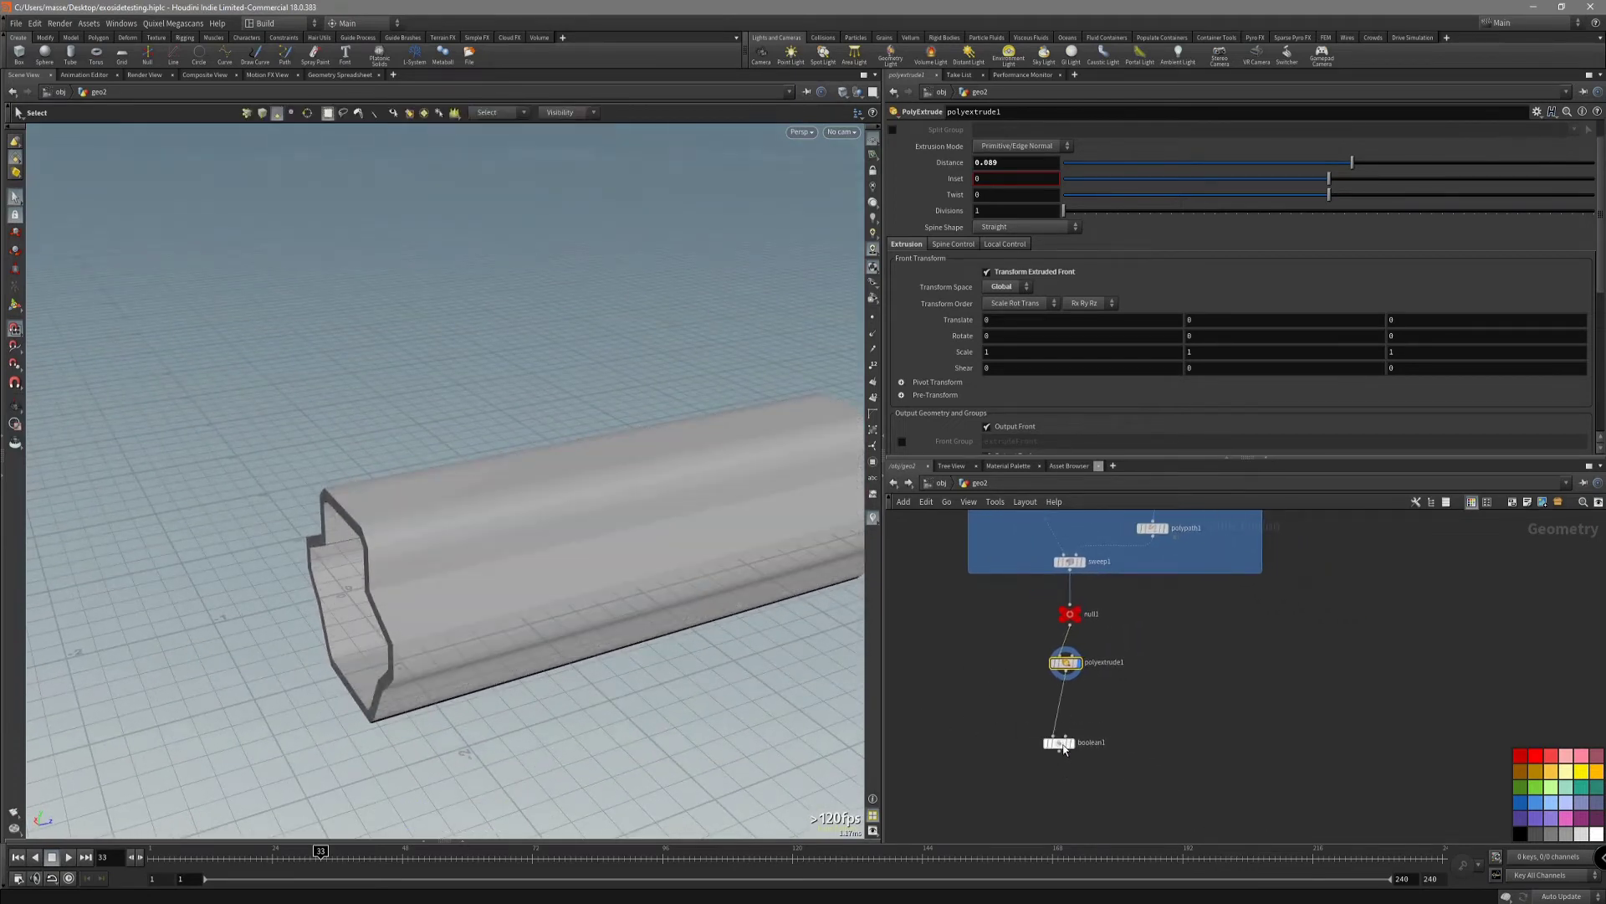
click(1071, 743)
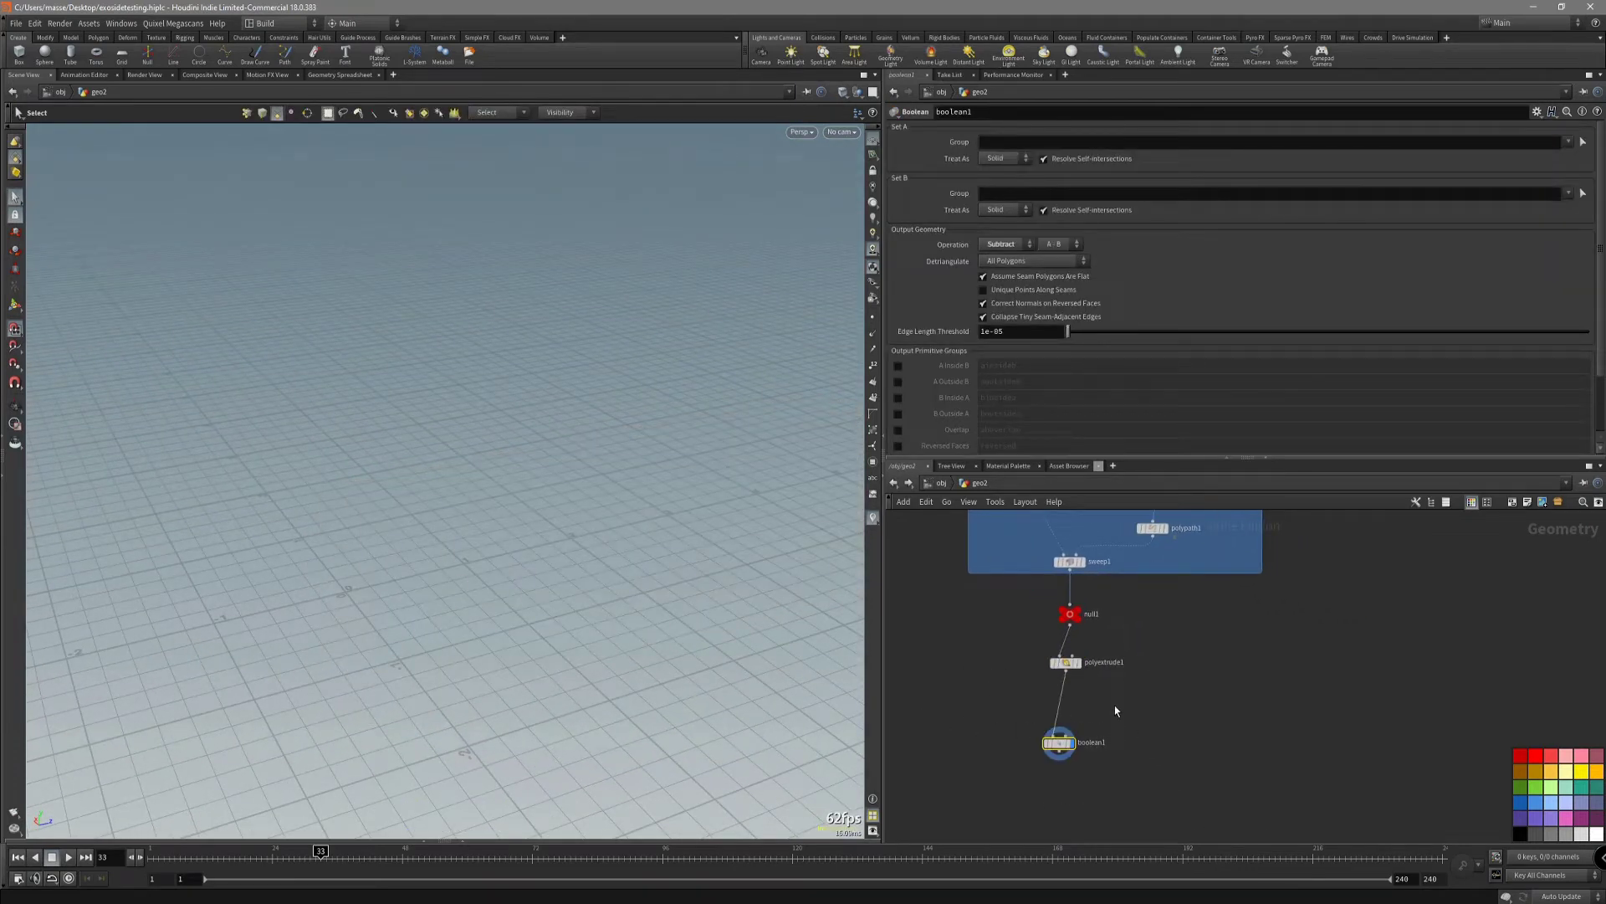
click(1077, 662)
Switch to the left view of the handguard and set the tool options to Create in Context.
drag(670, 602, 653, 552)
key(space+4)
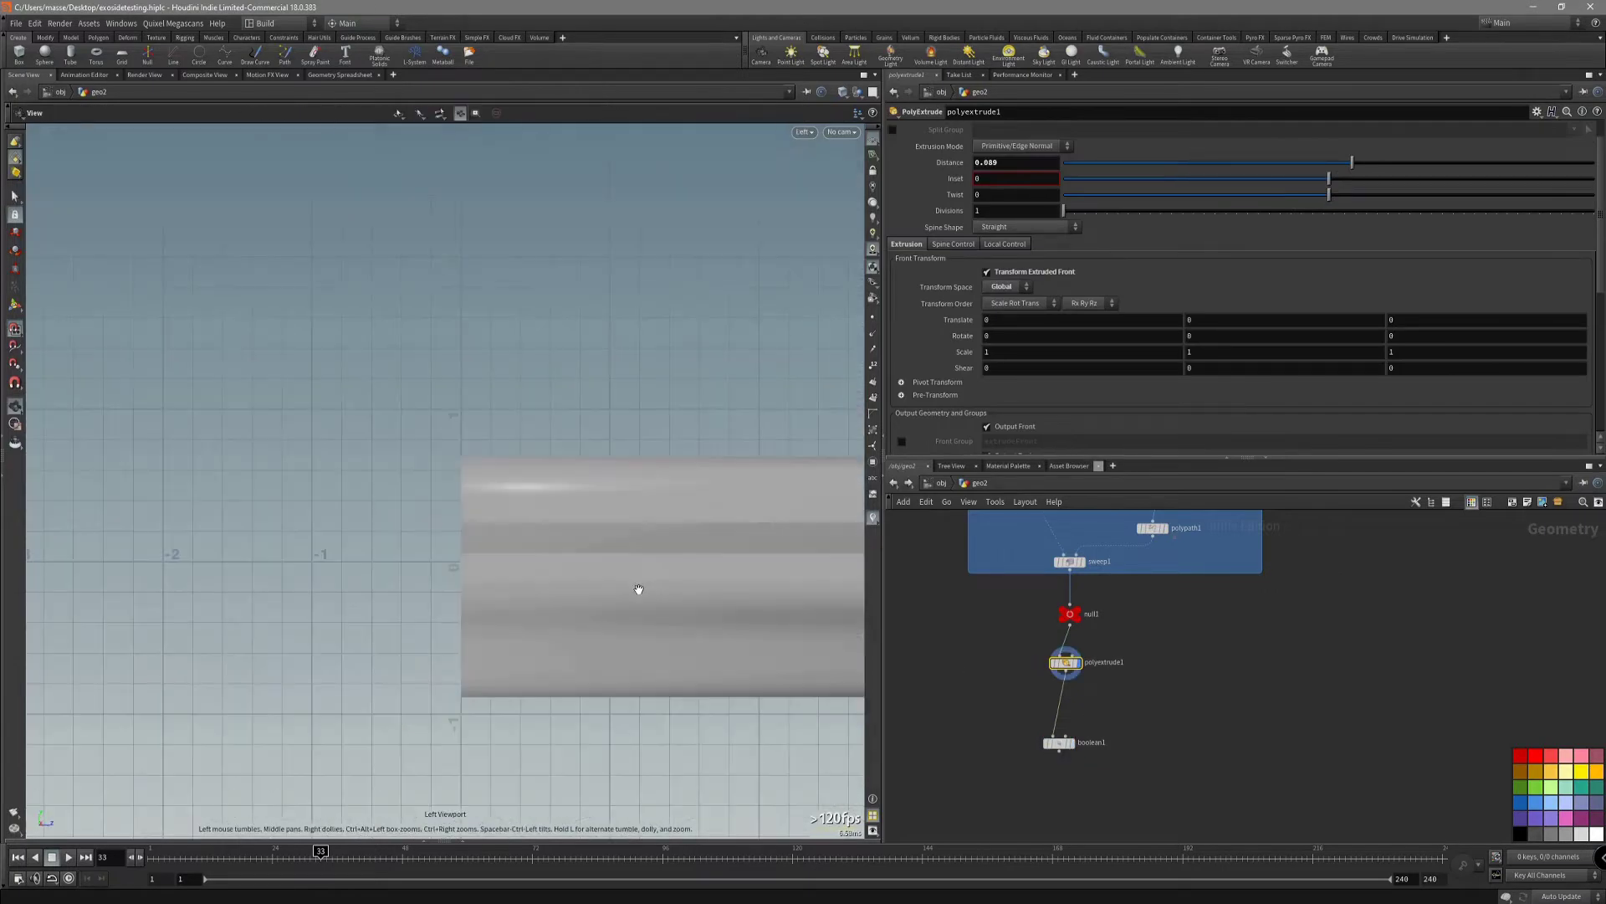
middle_drag(638, 589, 491, 602)
scroll(494, 601, down, 3)
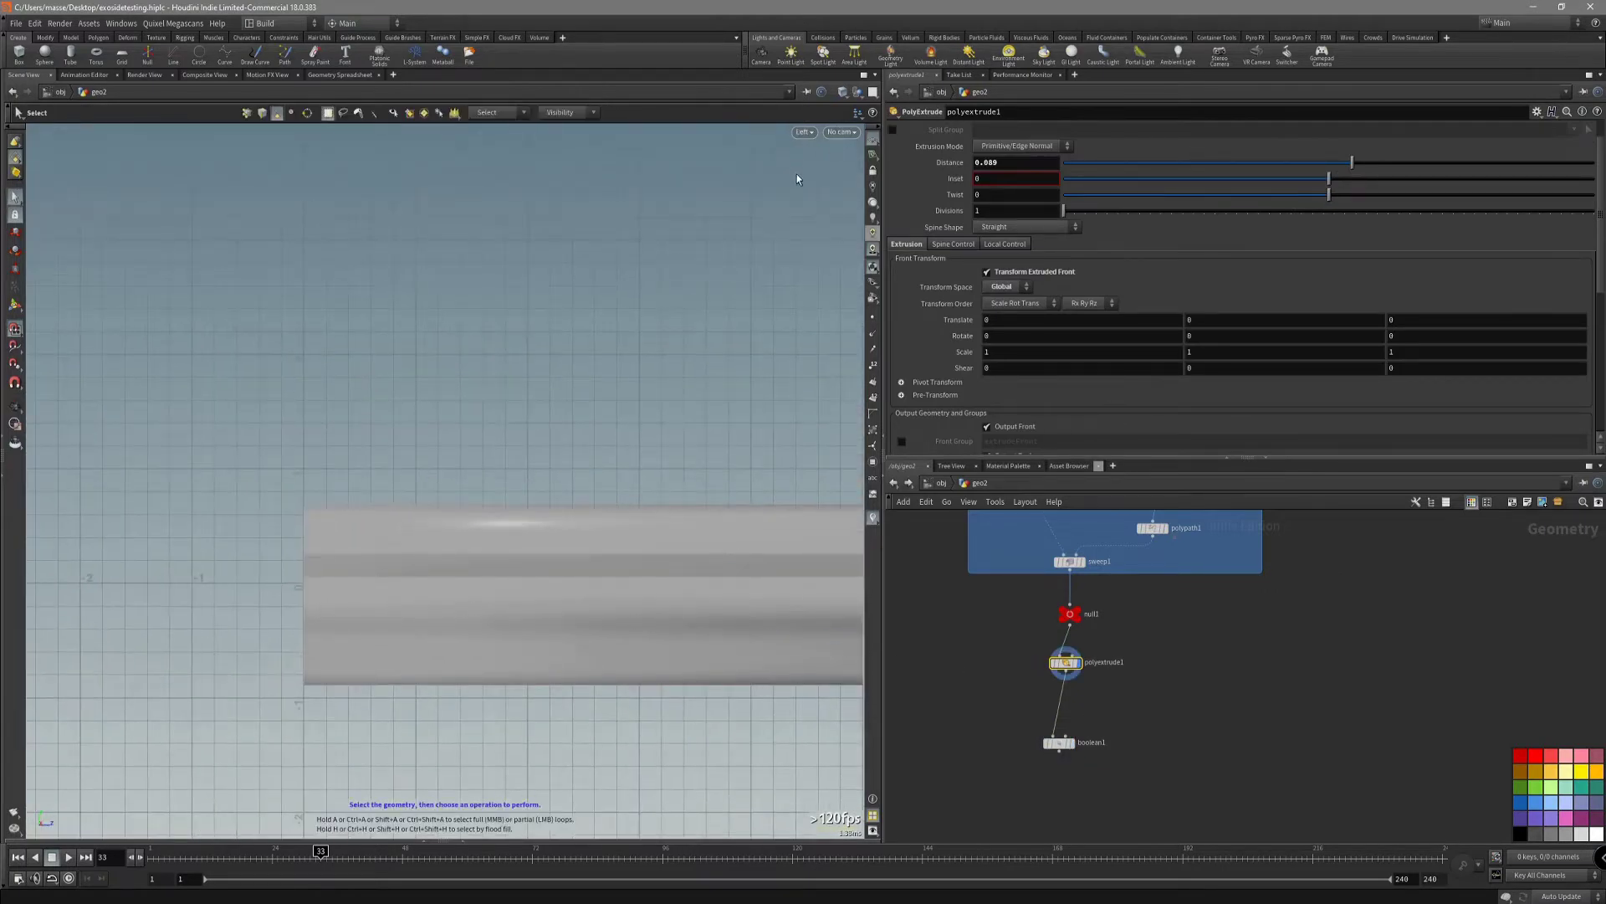
click(856, 115)
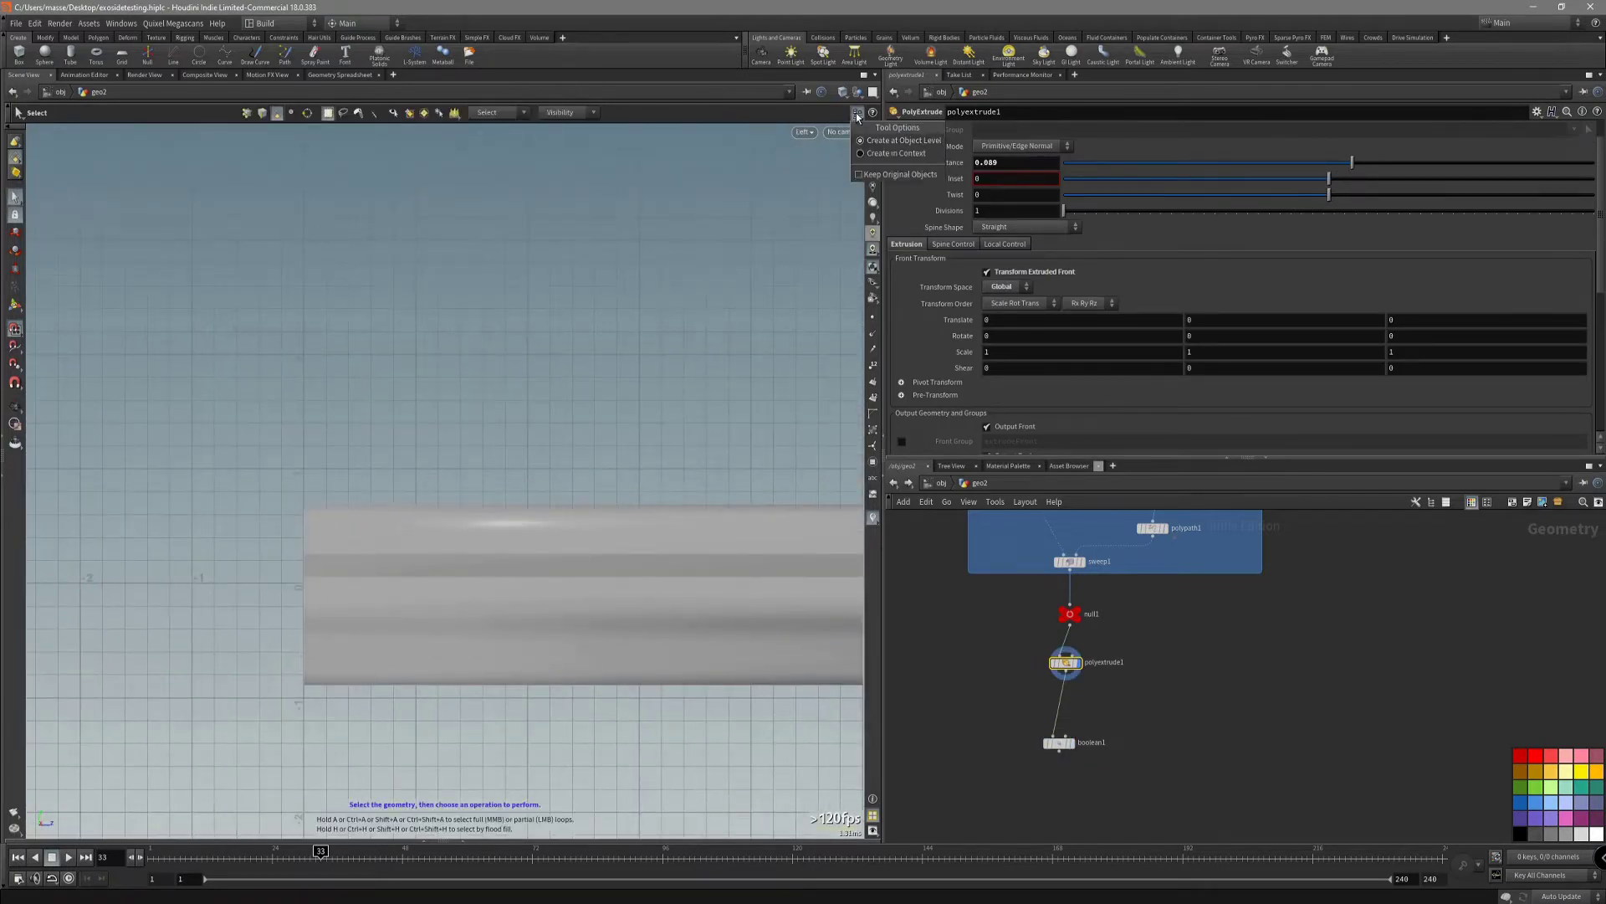
click(874, 157)
Place a box on the handguard's upper edge near its open end, centred at 0, 0.6, 1.4, and position its node beside polyextrude1.
middle_drag(531, 485, 589, 475)
key(Tab)
text(b)
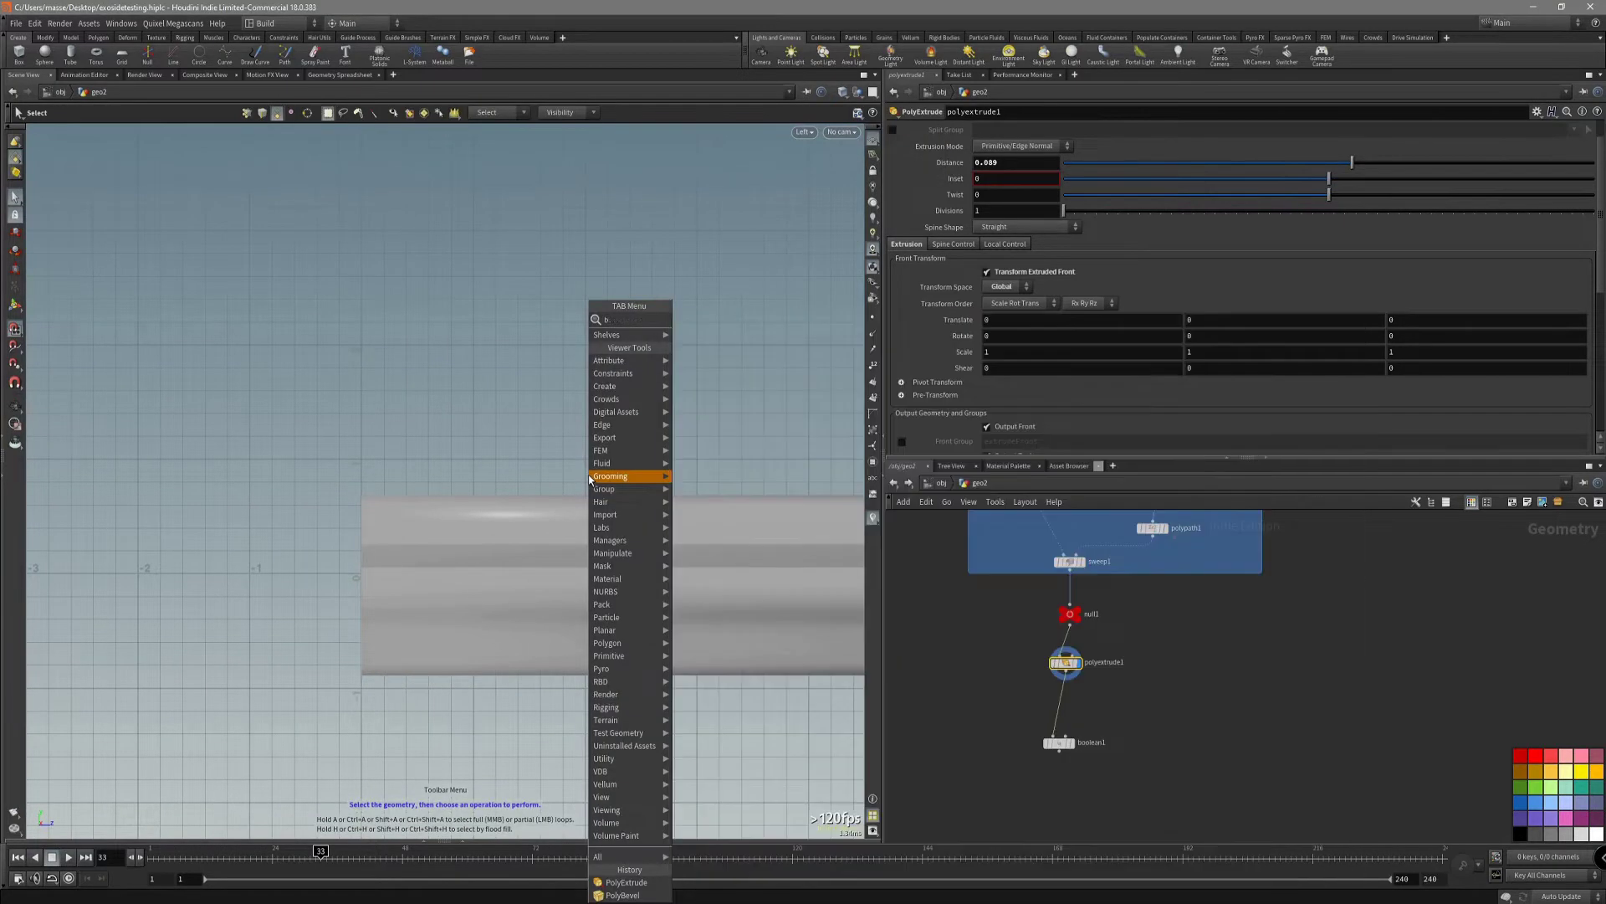
text(ox)
key(Return)
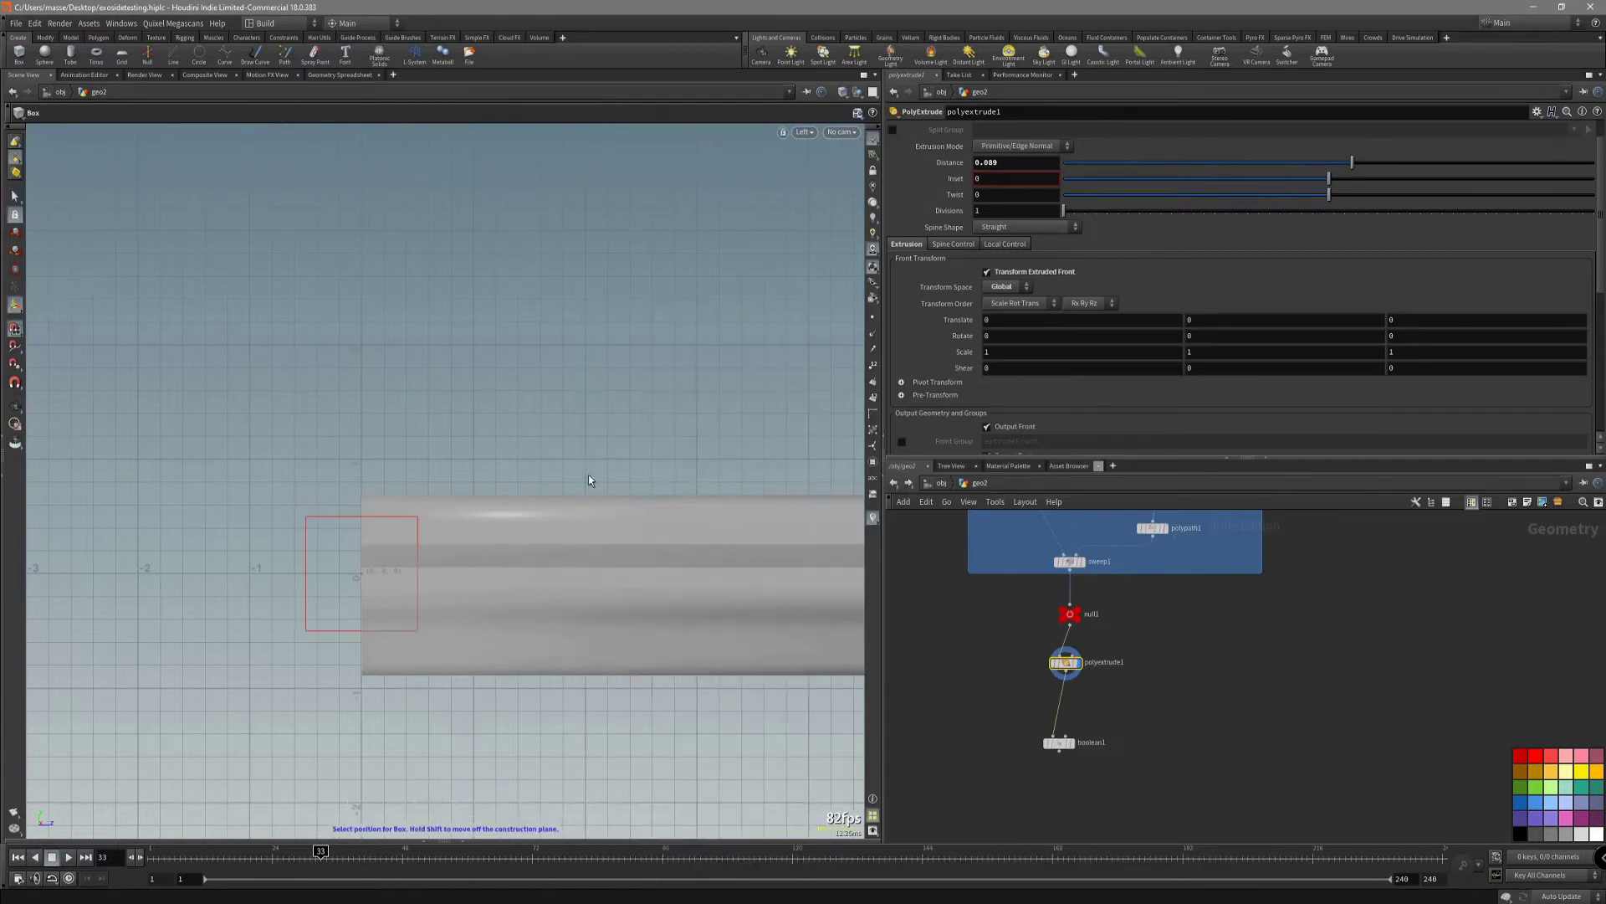
click(518, 510)
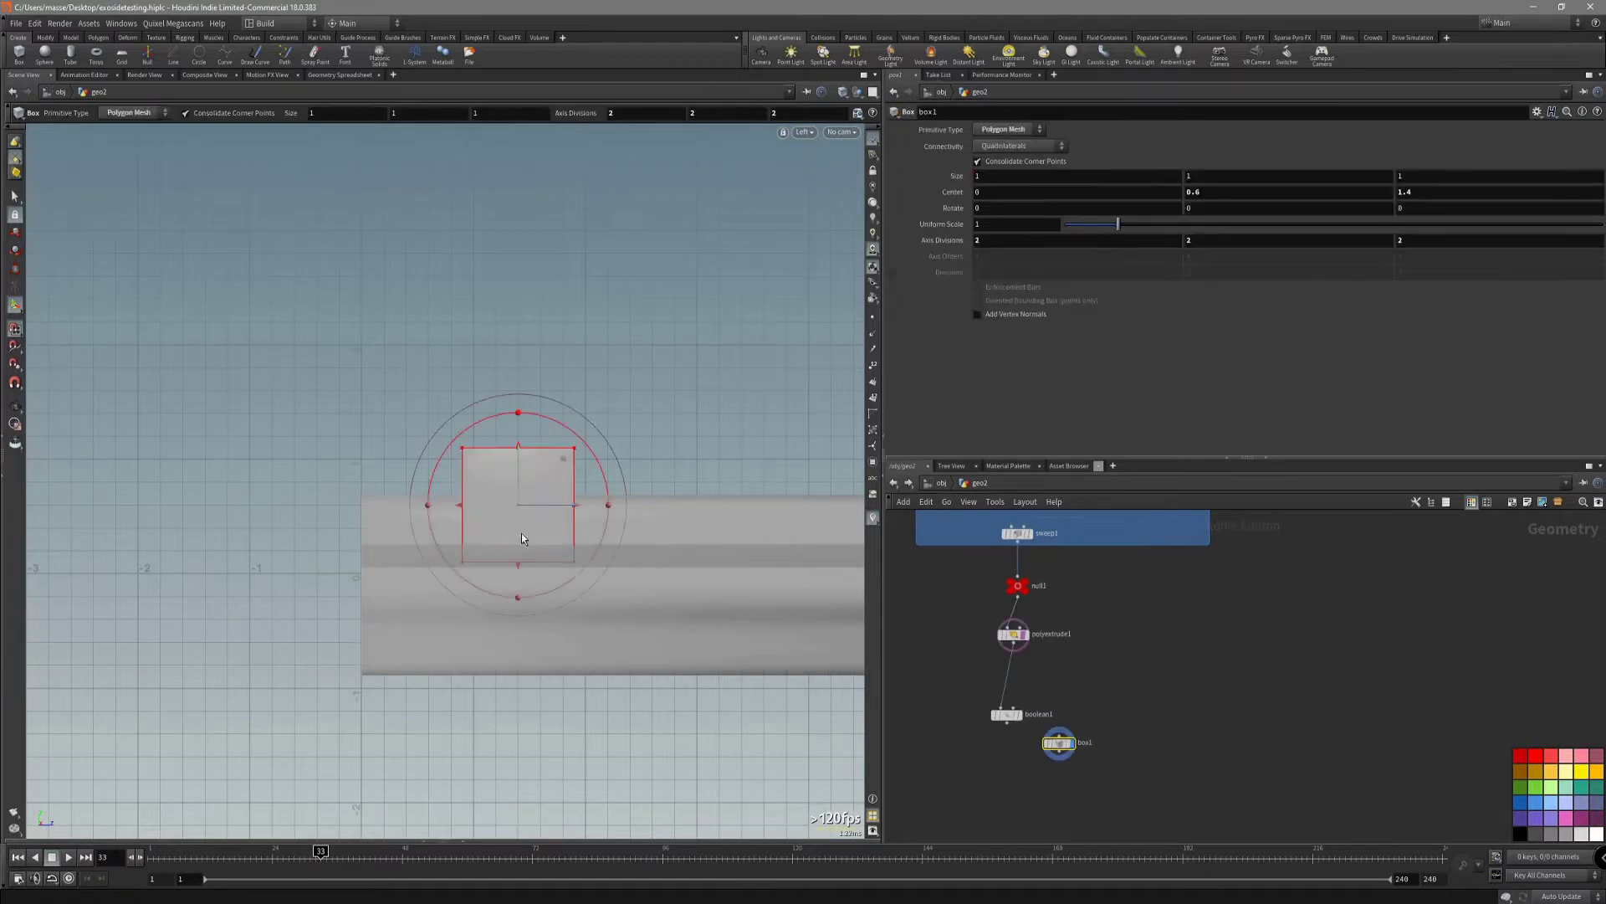
middle_drag(1109, 688, 1089, 722)
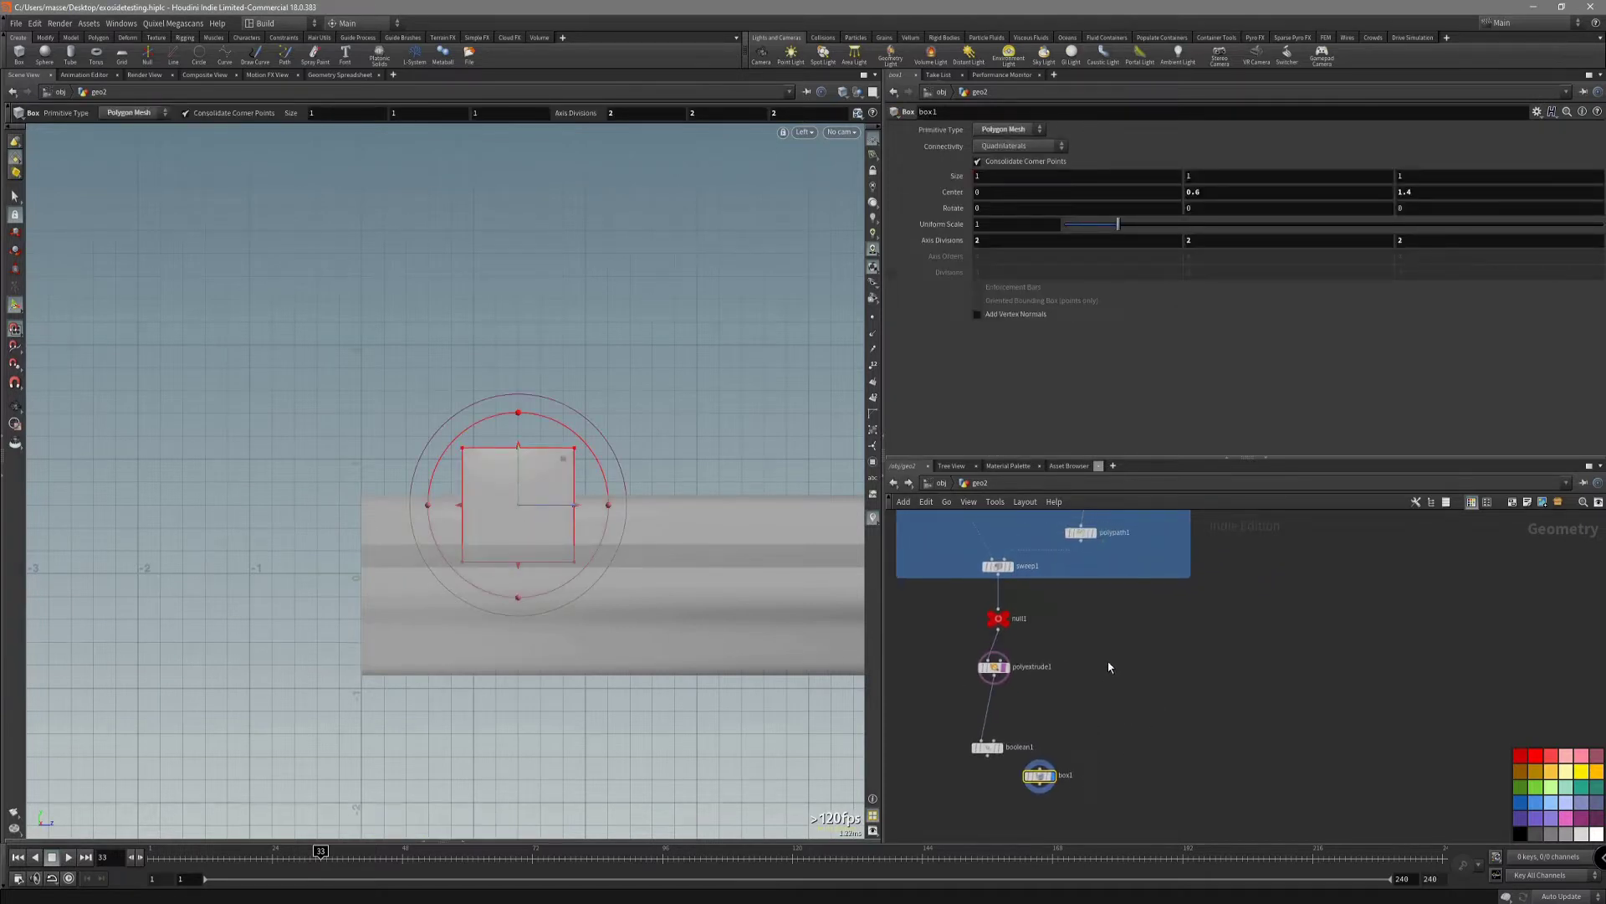
drag(1041, 774, 1148, 664)
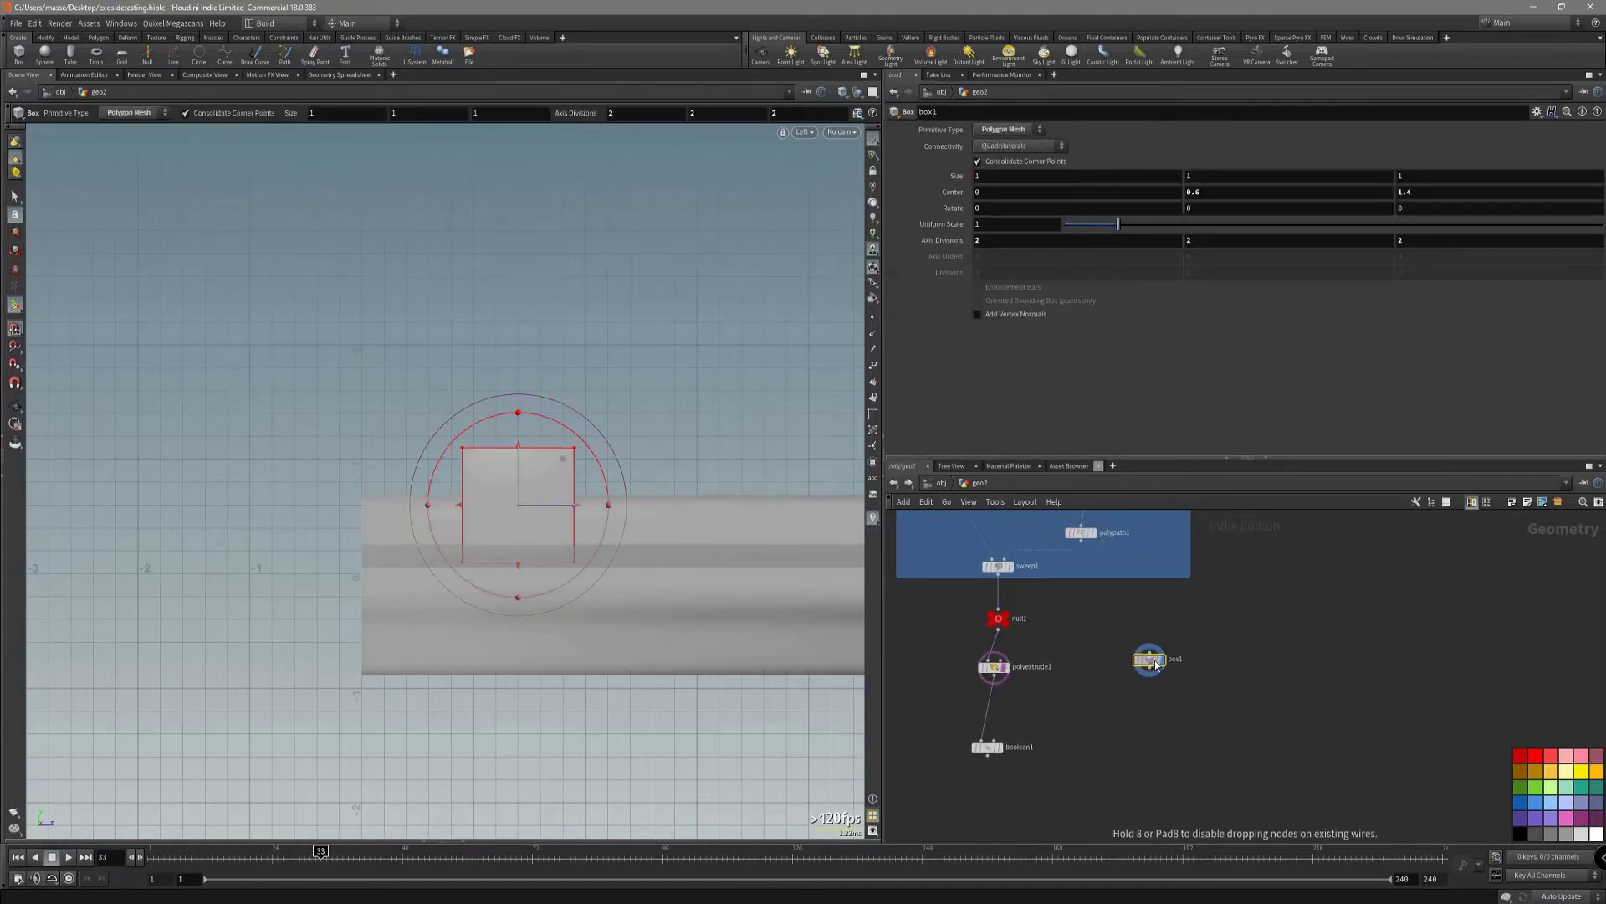
middle_drag(1200, 693, 1185, 725)
alt+middle_drag(614, 569, 645, 613)
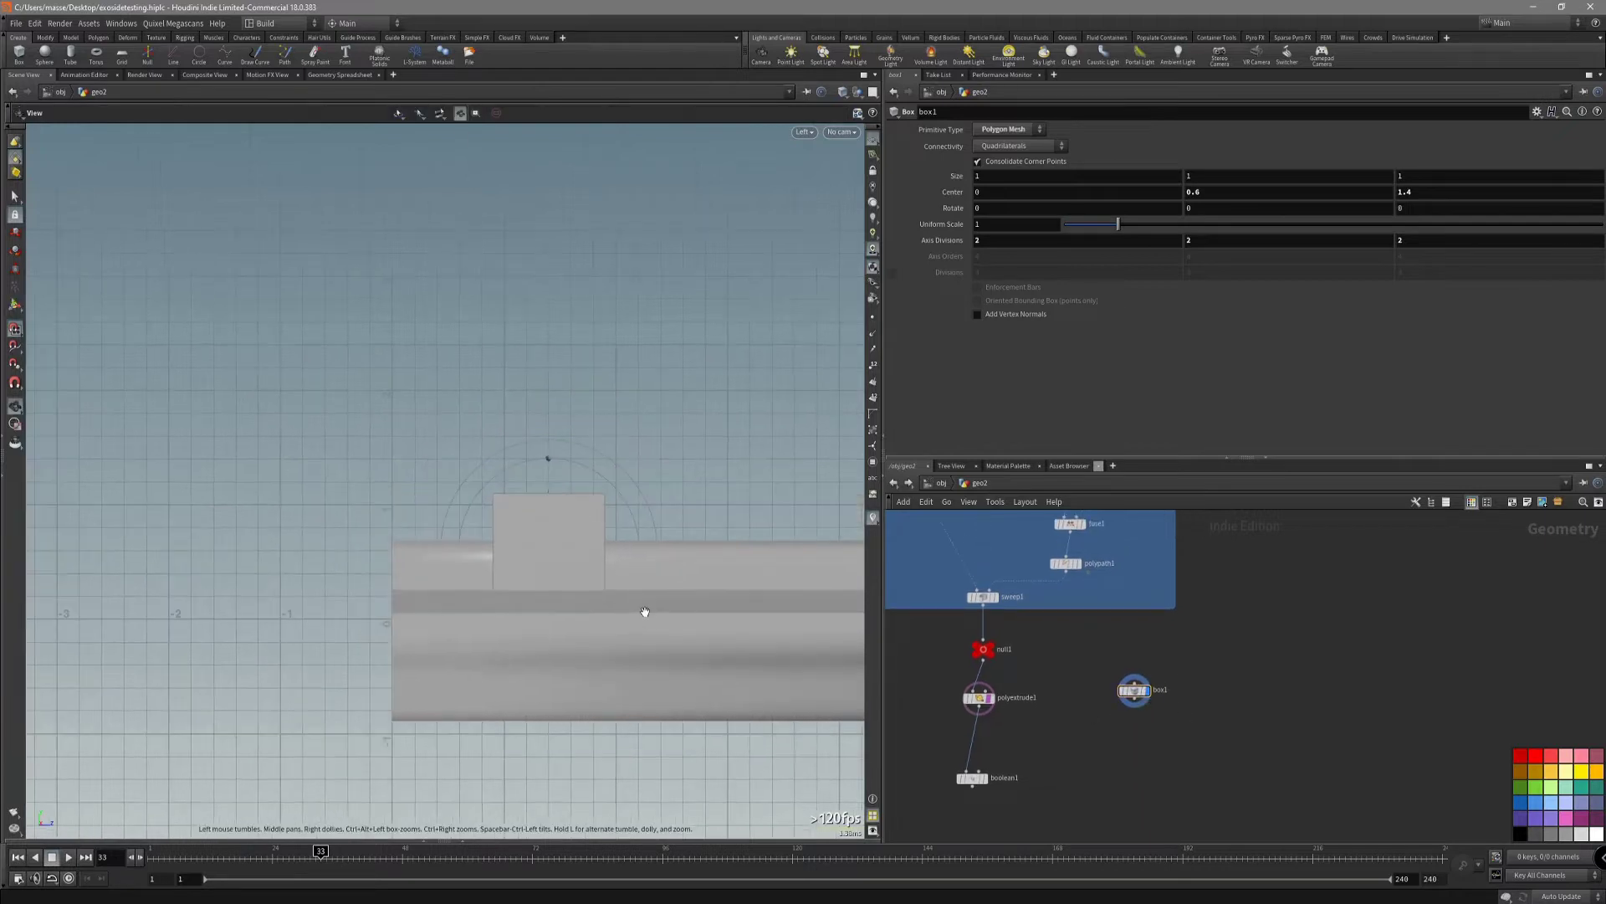
Set the tool options to Create at Object Level and shift the box slightly up and along the handguard.
click(858, 114)
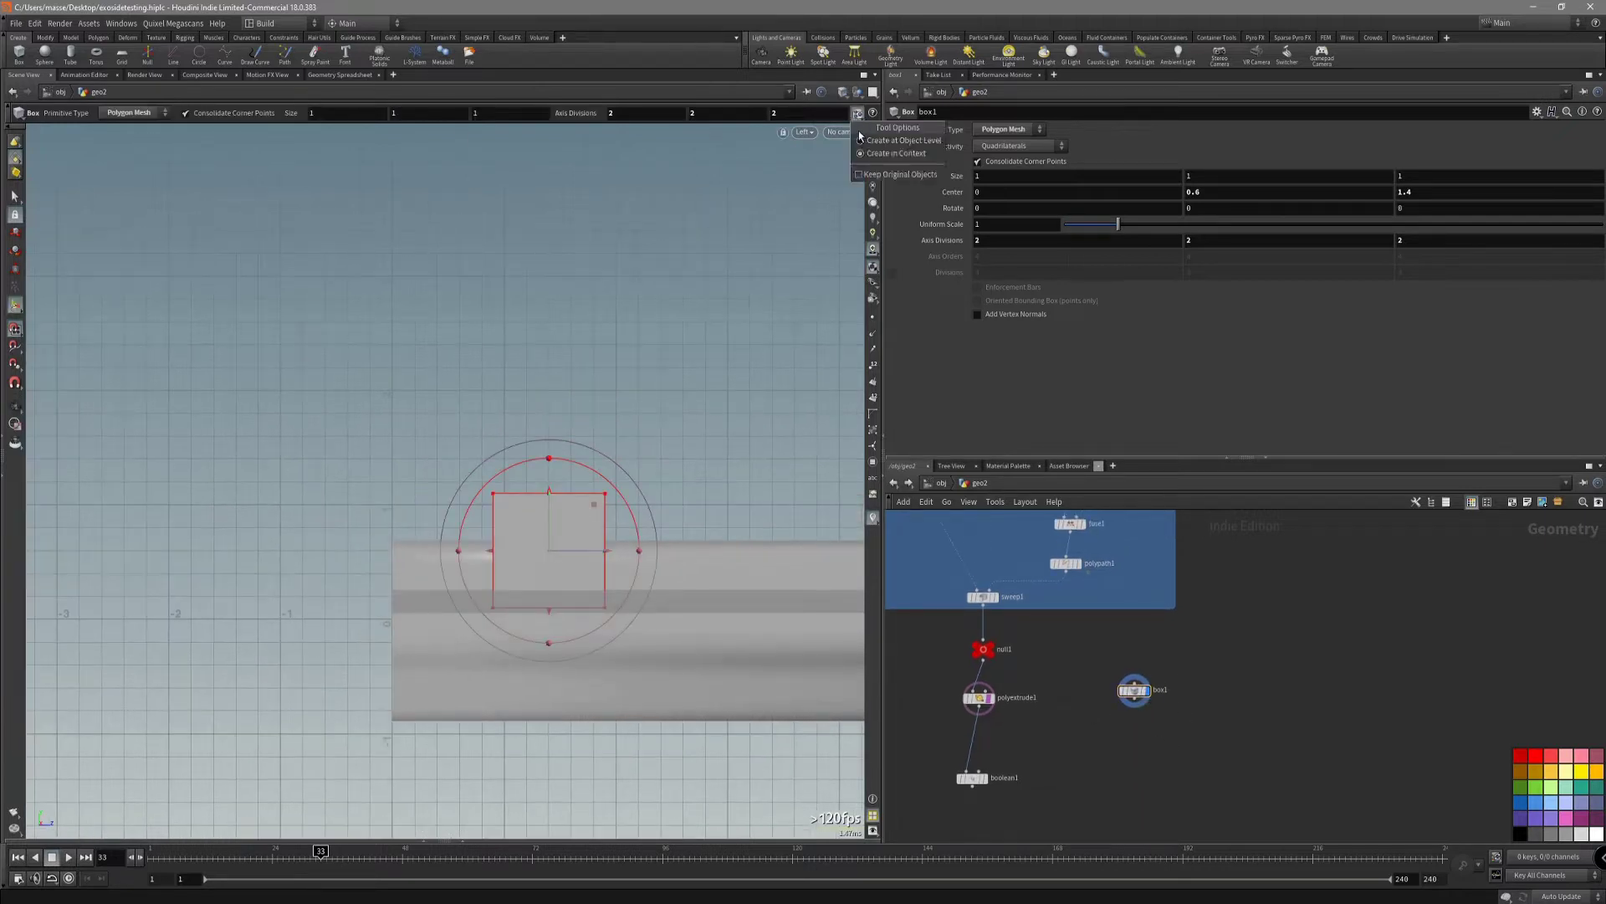
click(917, 141)
middle_drag(630, 431, 646, 422)
key(s)
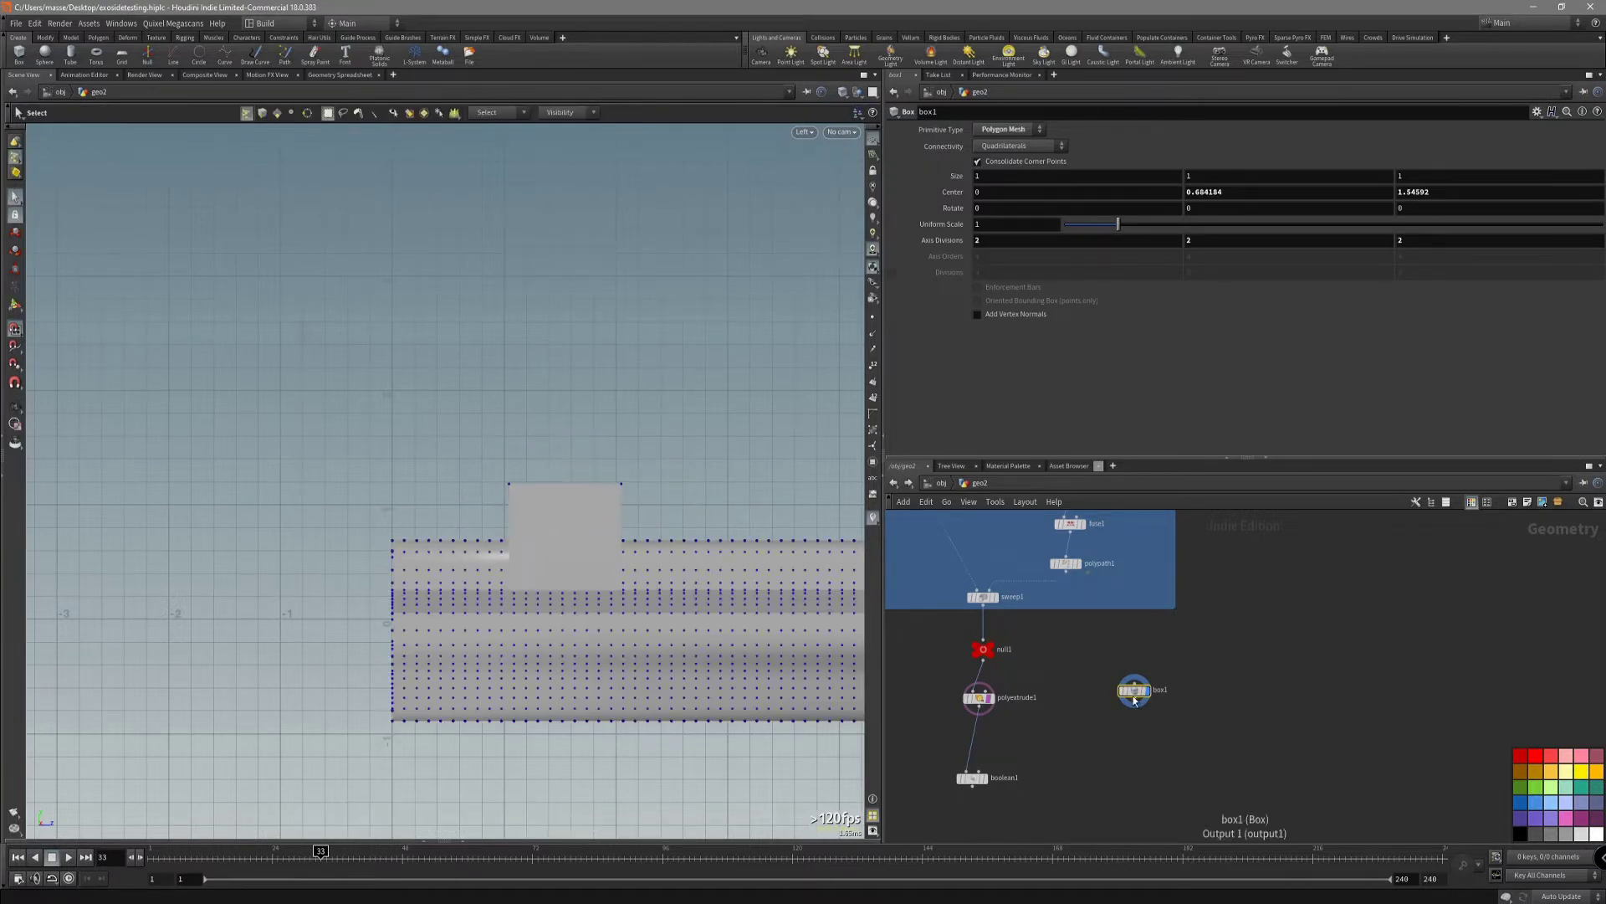
drag(1135, 700, 1226, 692)
Create a second box as a separate object, above and beyond the first box in the left view.
key(Tab)
text(box)
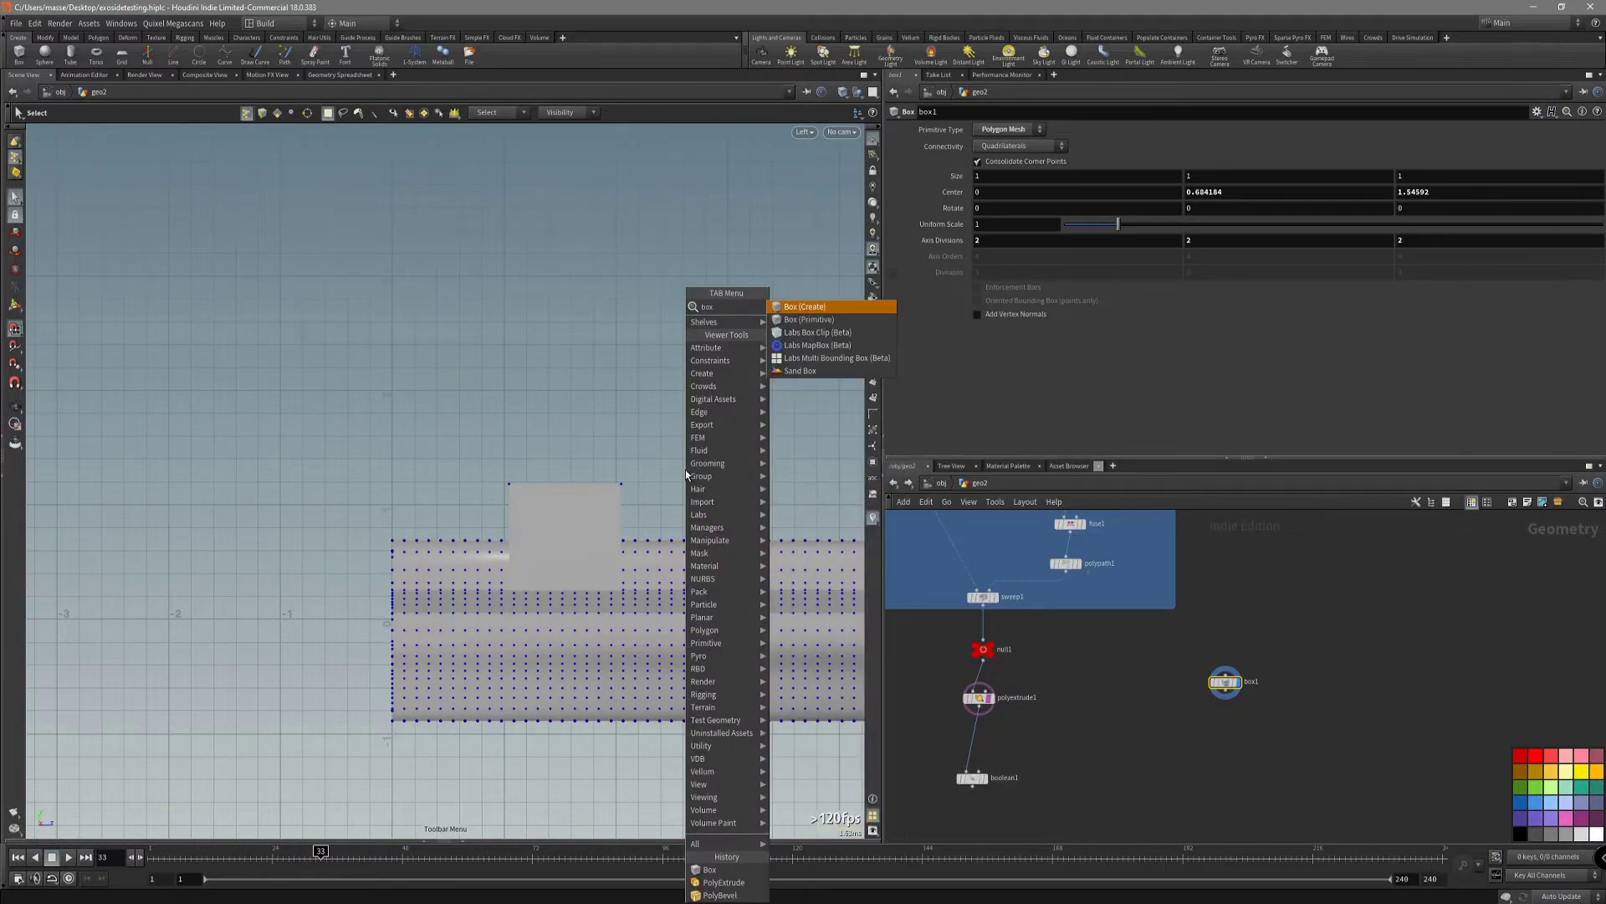
key(Return)
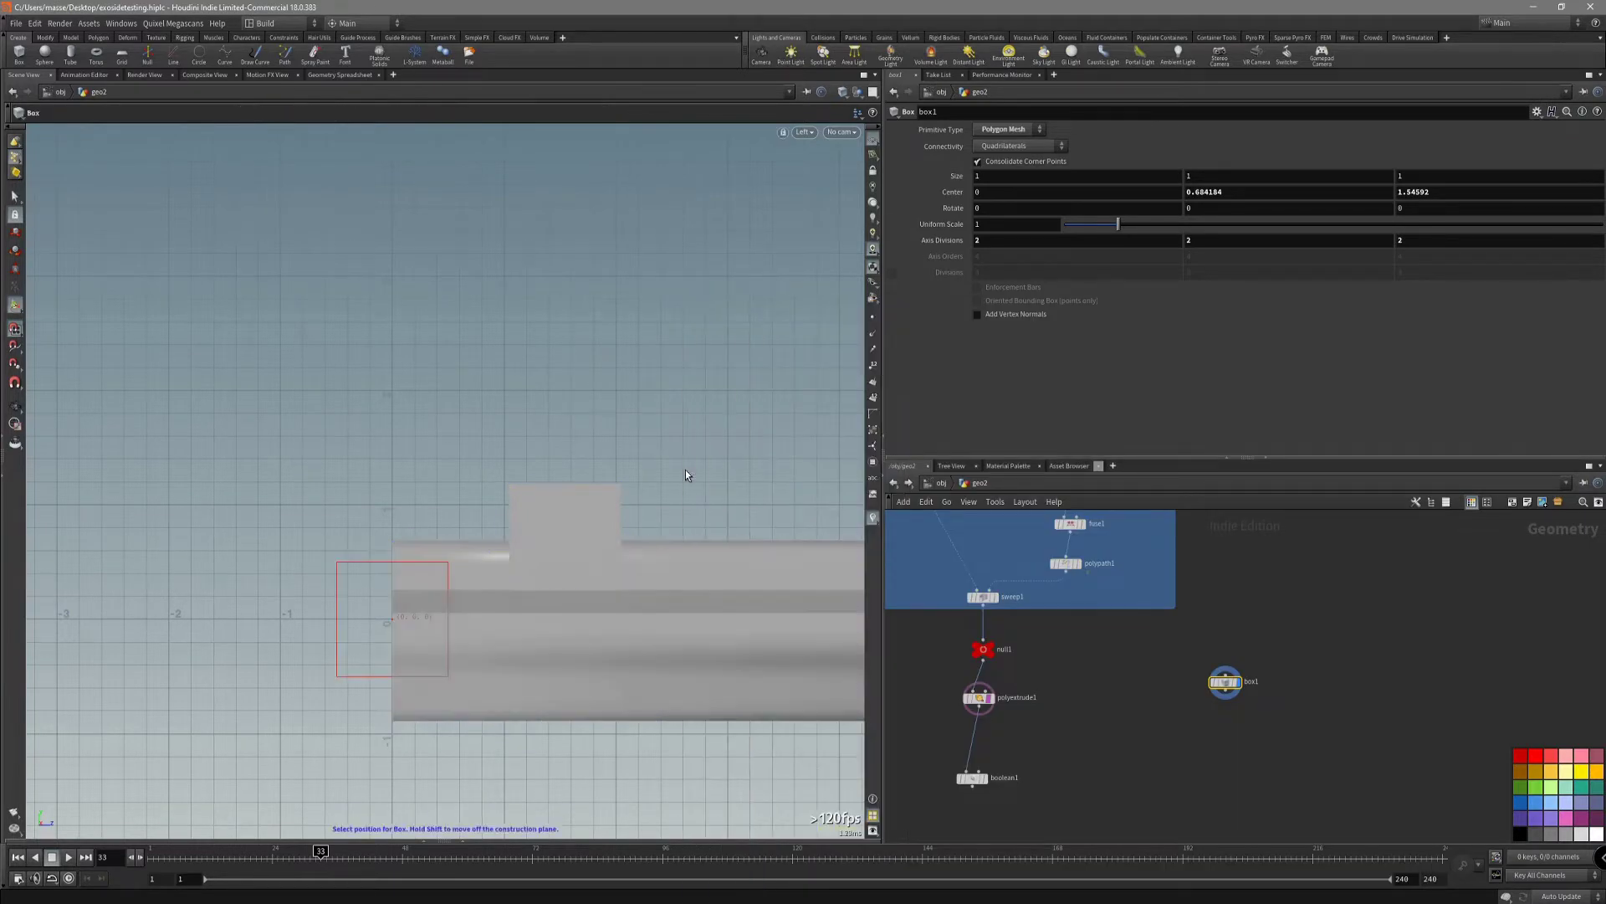
click(665, 472)
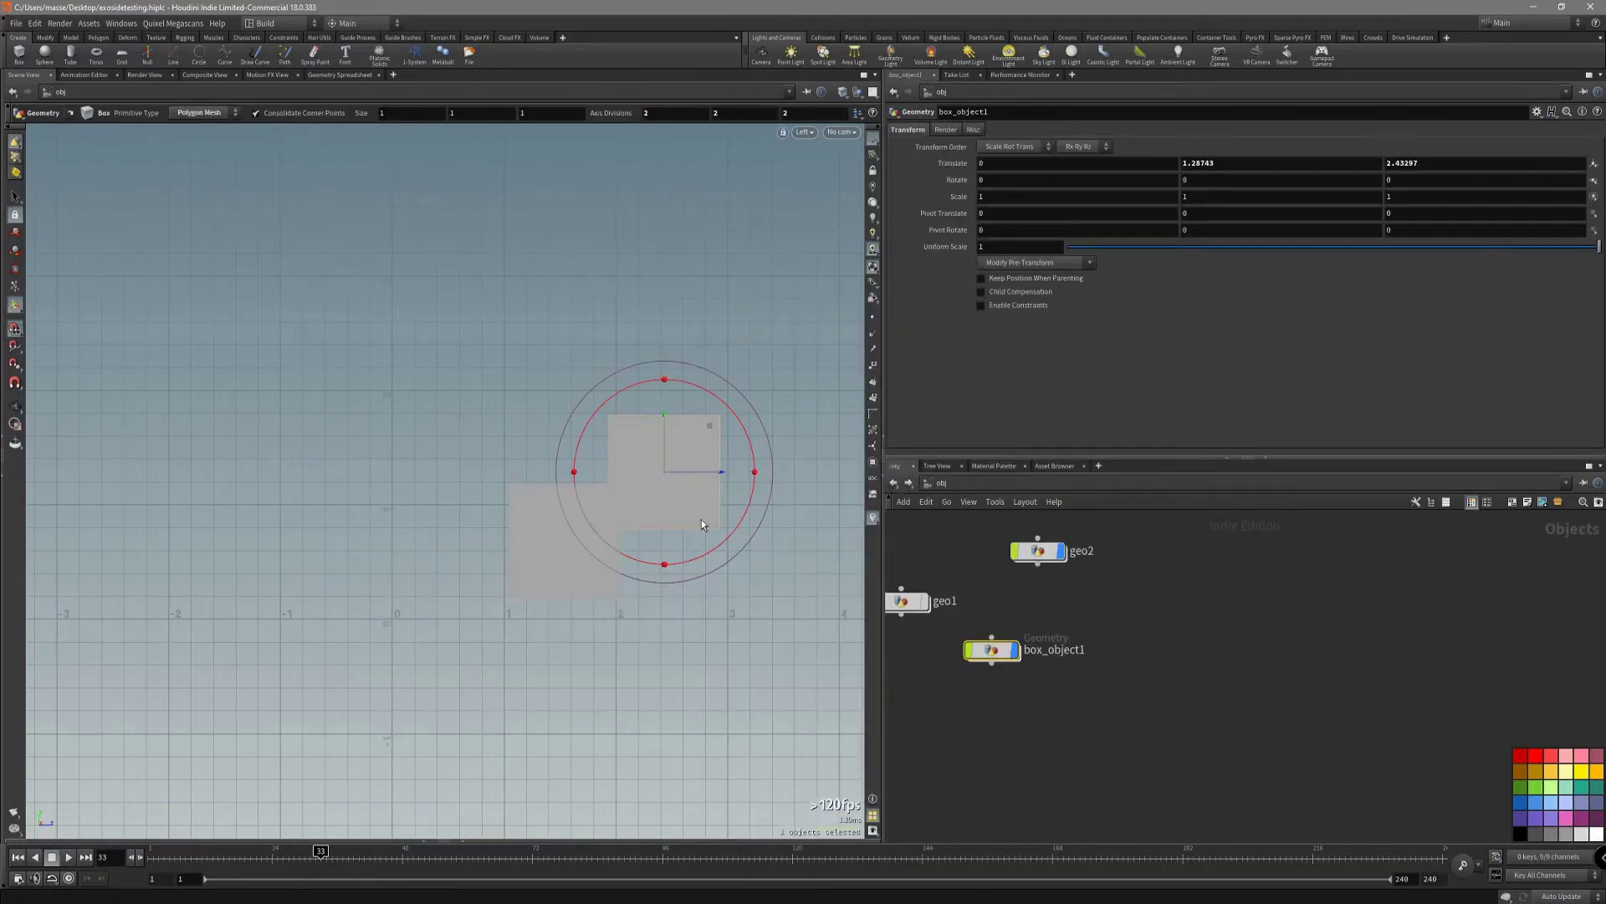
Delete the separate box_object1 and return inside geo2 to the first box.
middle_drag(1092, 636, 1145, 673)
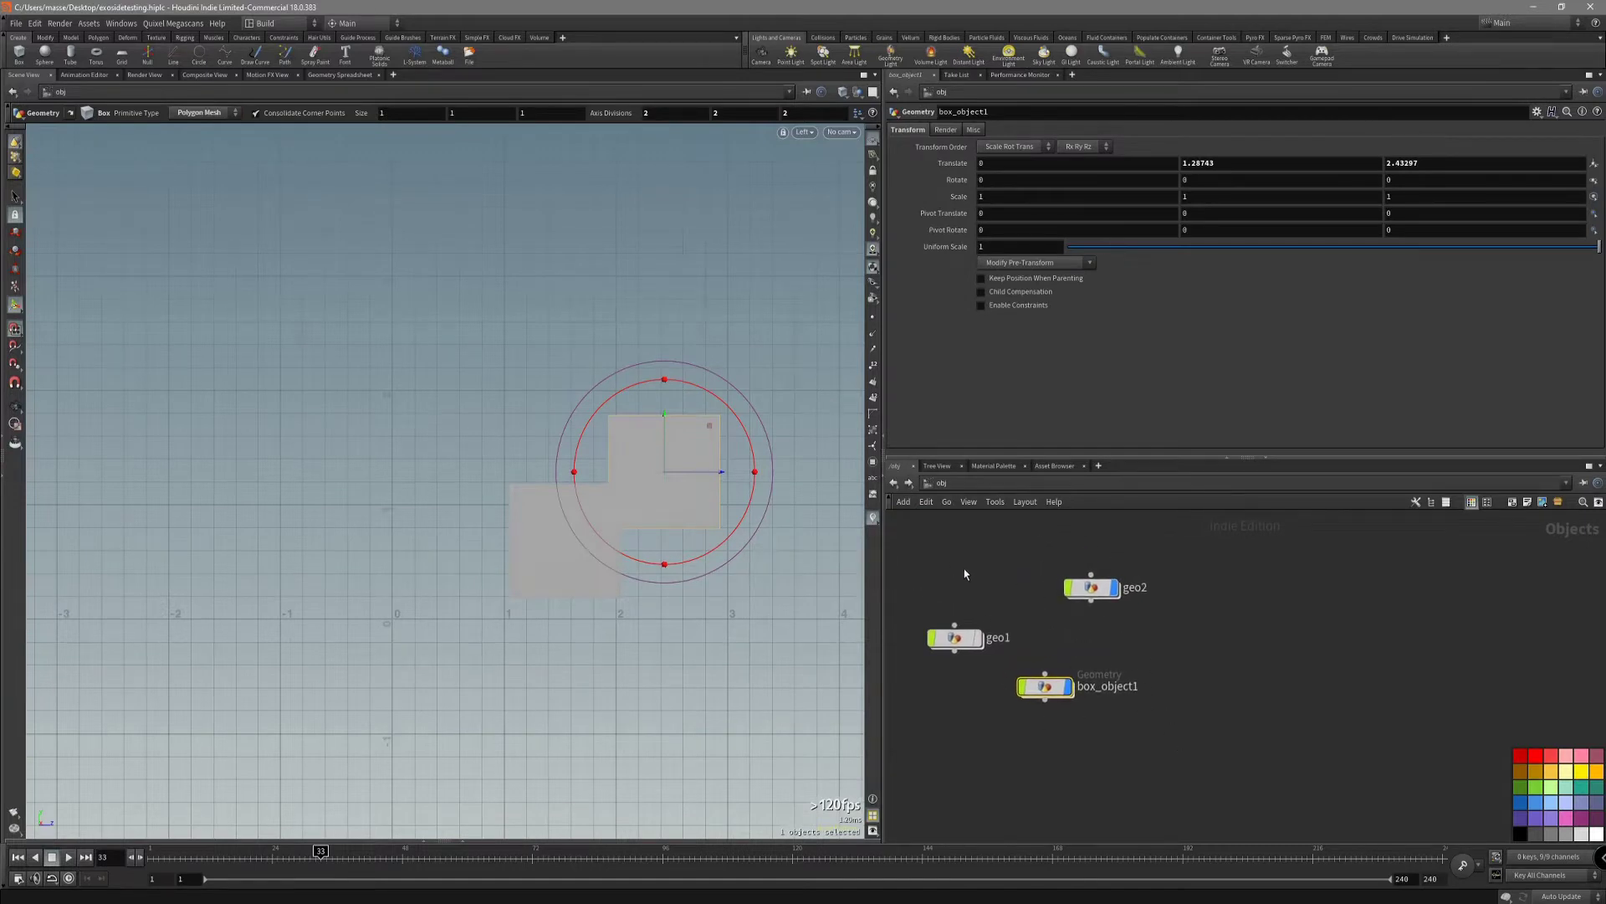
click(1100, 589)
click(1053, 687)
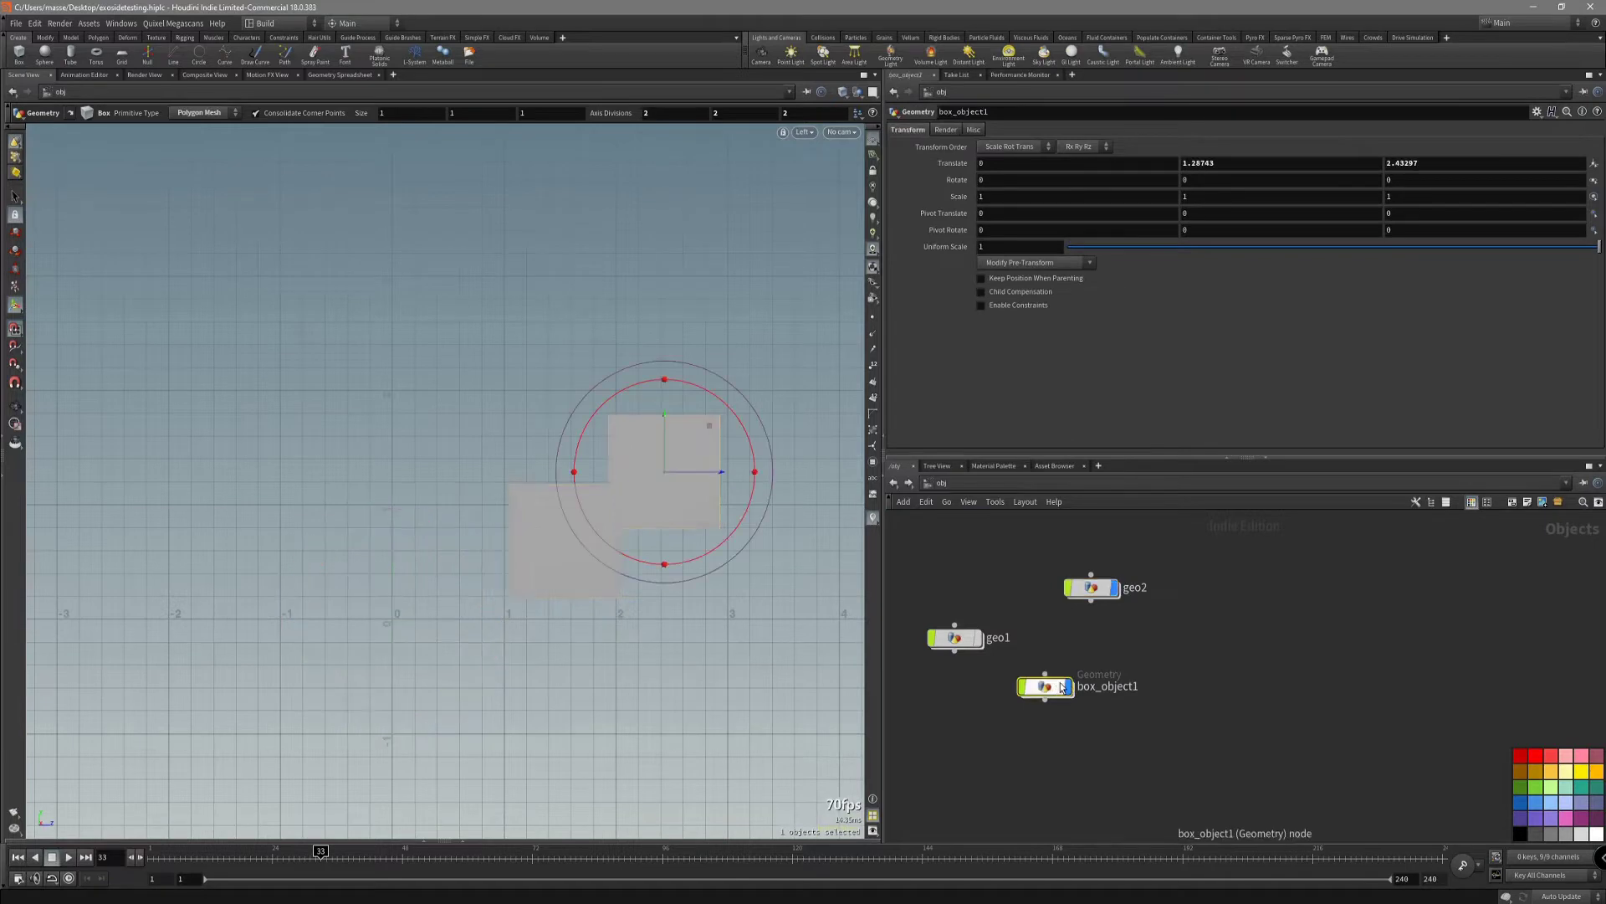
key(Delete)
double_click(1095, 591)
key(space)
key(space)
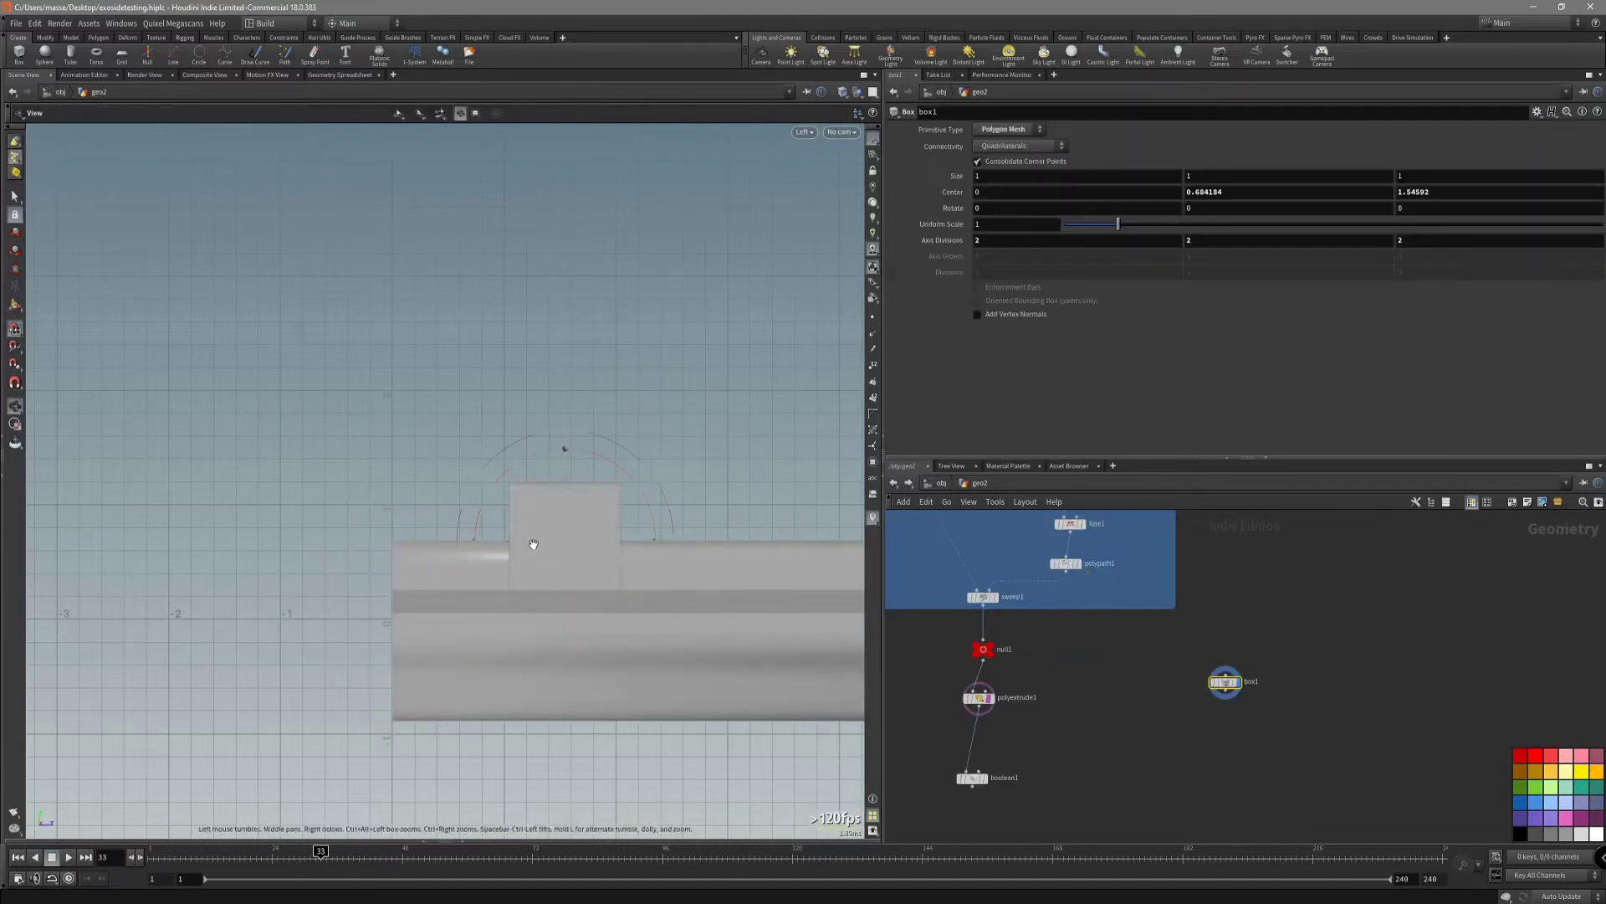
Check the box in top and perspective views, and set the tool options back to Create in Context.
key(space+2)
middle_drag(688, 368, 662, 549)
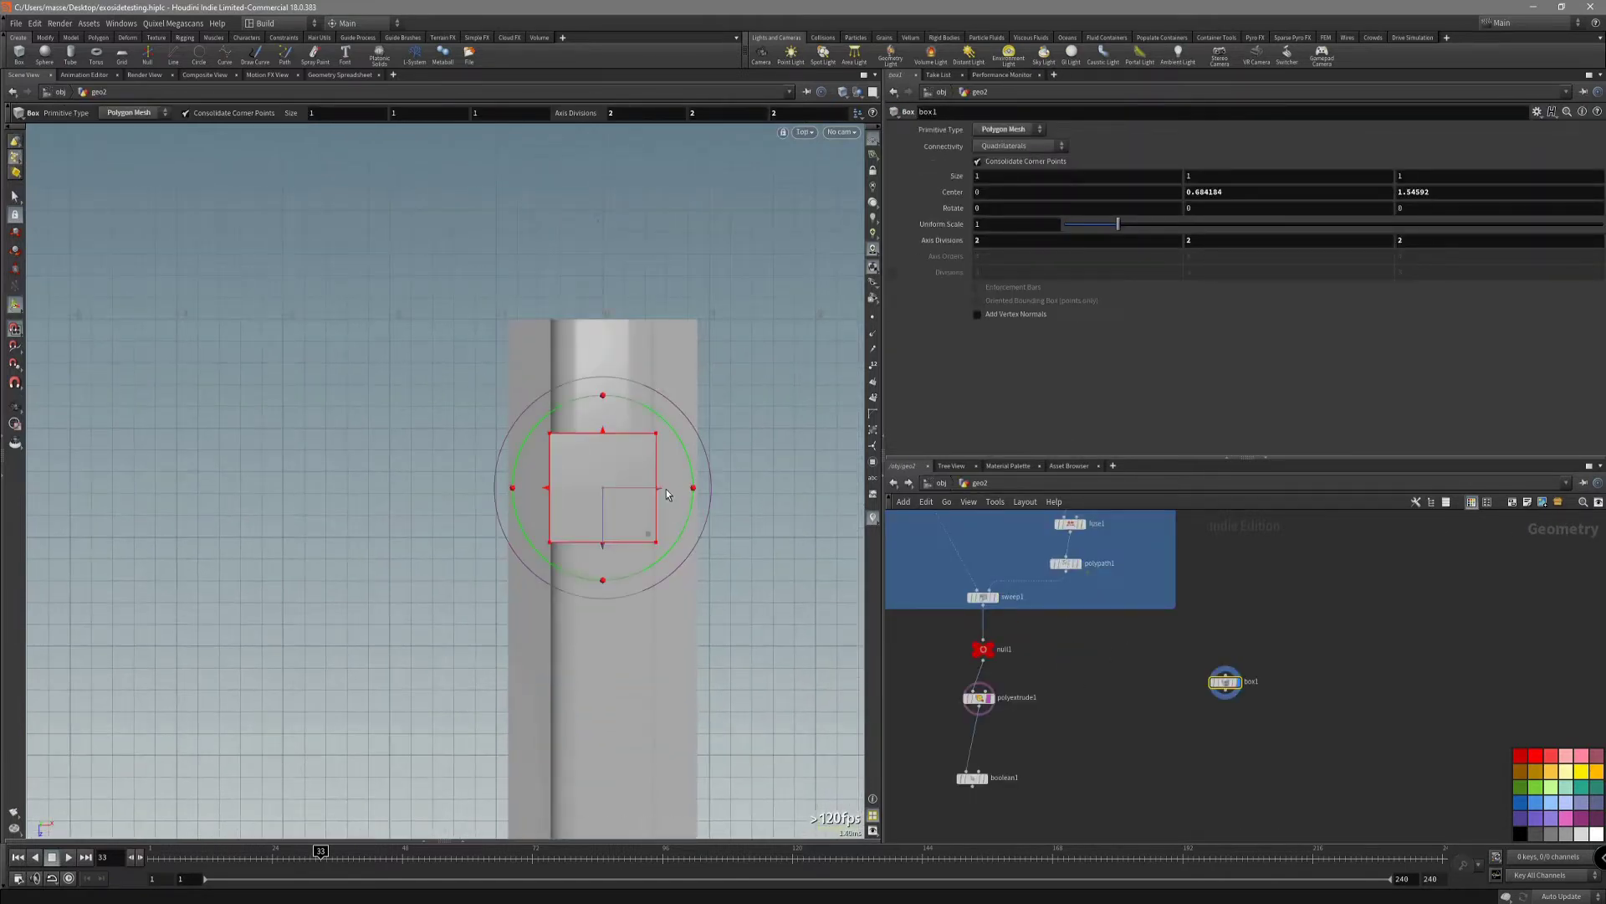
key(space+1)
drag(711, 548, 676, 549)
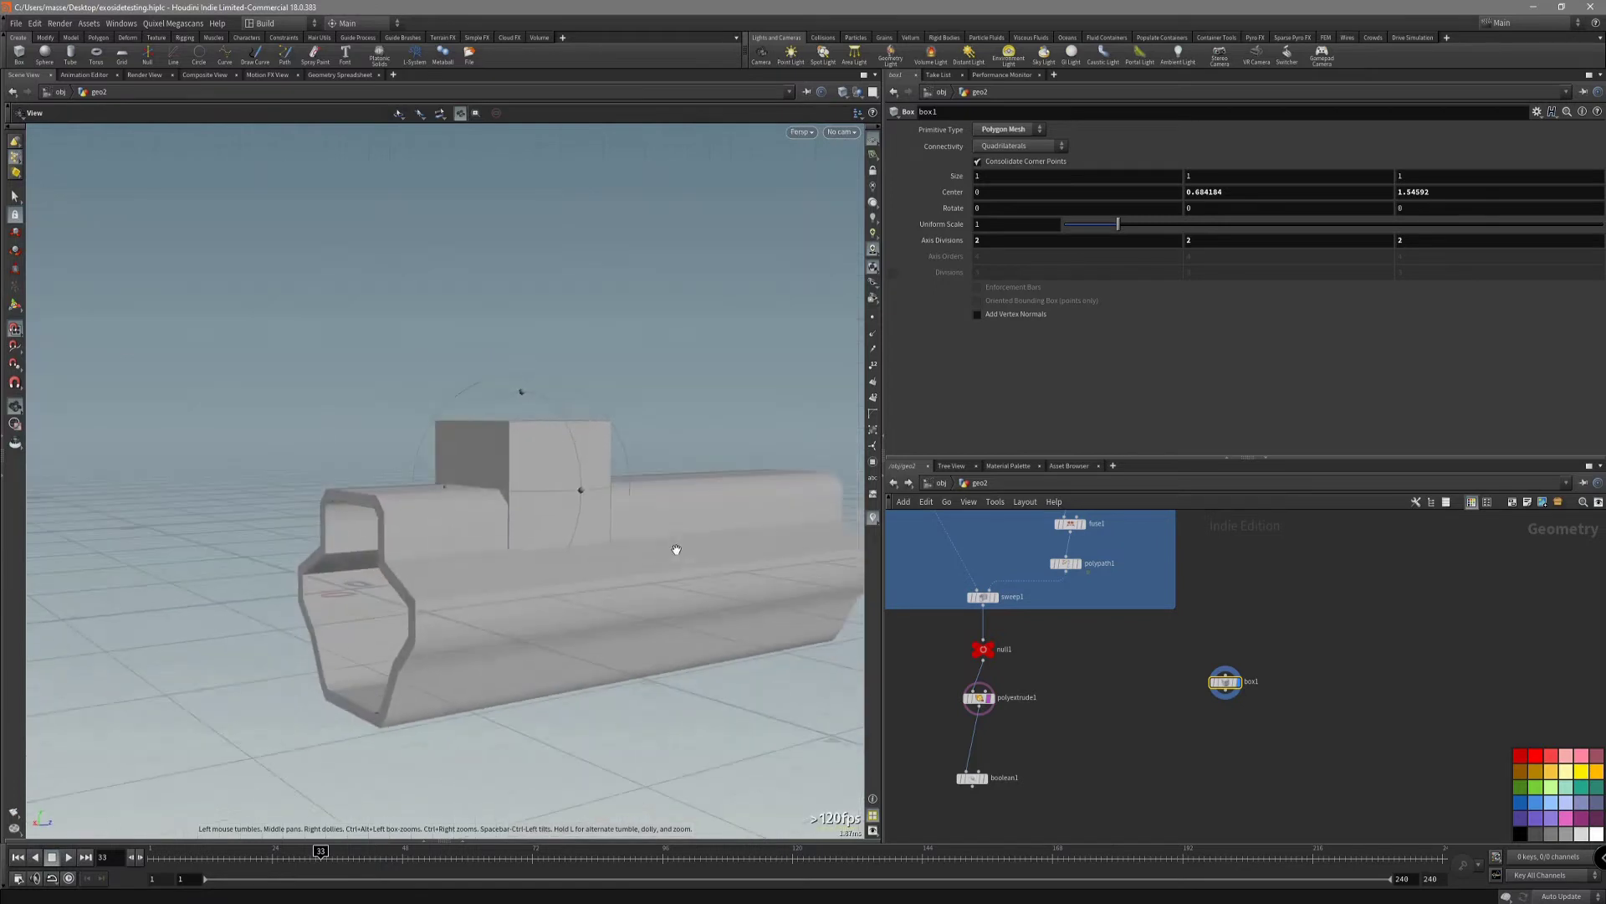
key(space+2)
click(861, 118)
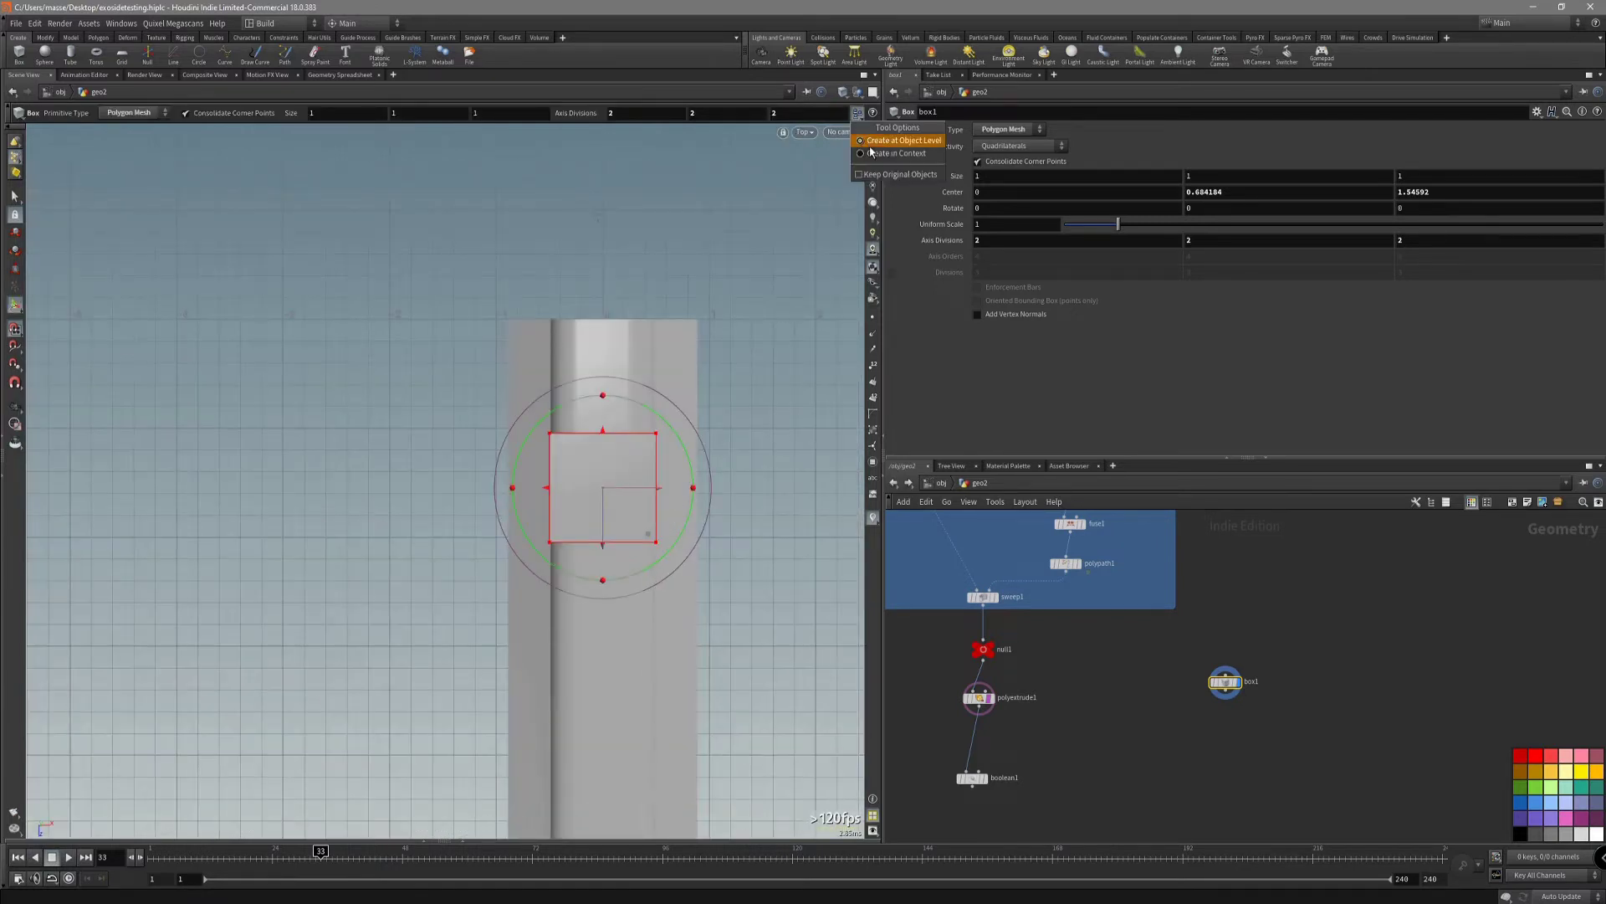
click(735, 316)
Widen the box on both sides to about 2.06 so it extends past the handguard's width.
scroll(595, 510, up, 1)
middle_drag(695, 514, 661, 564)
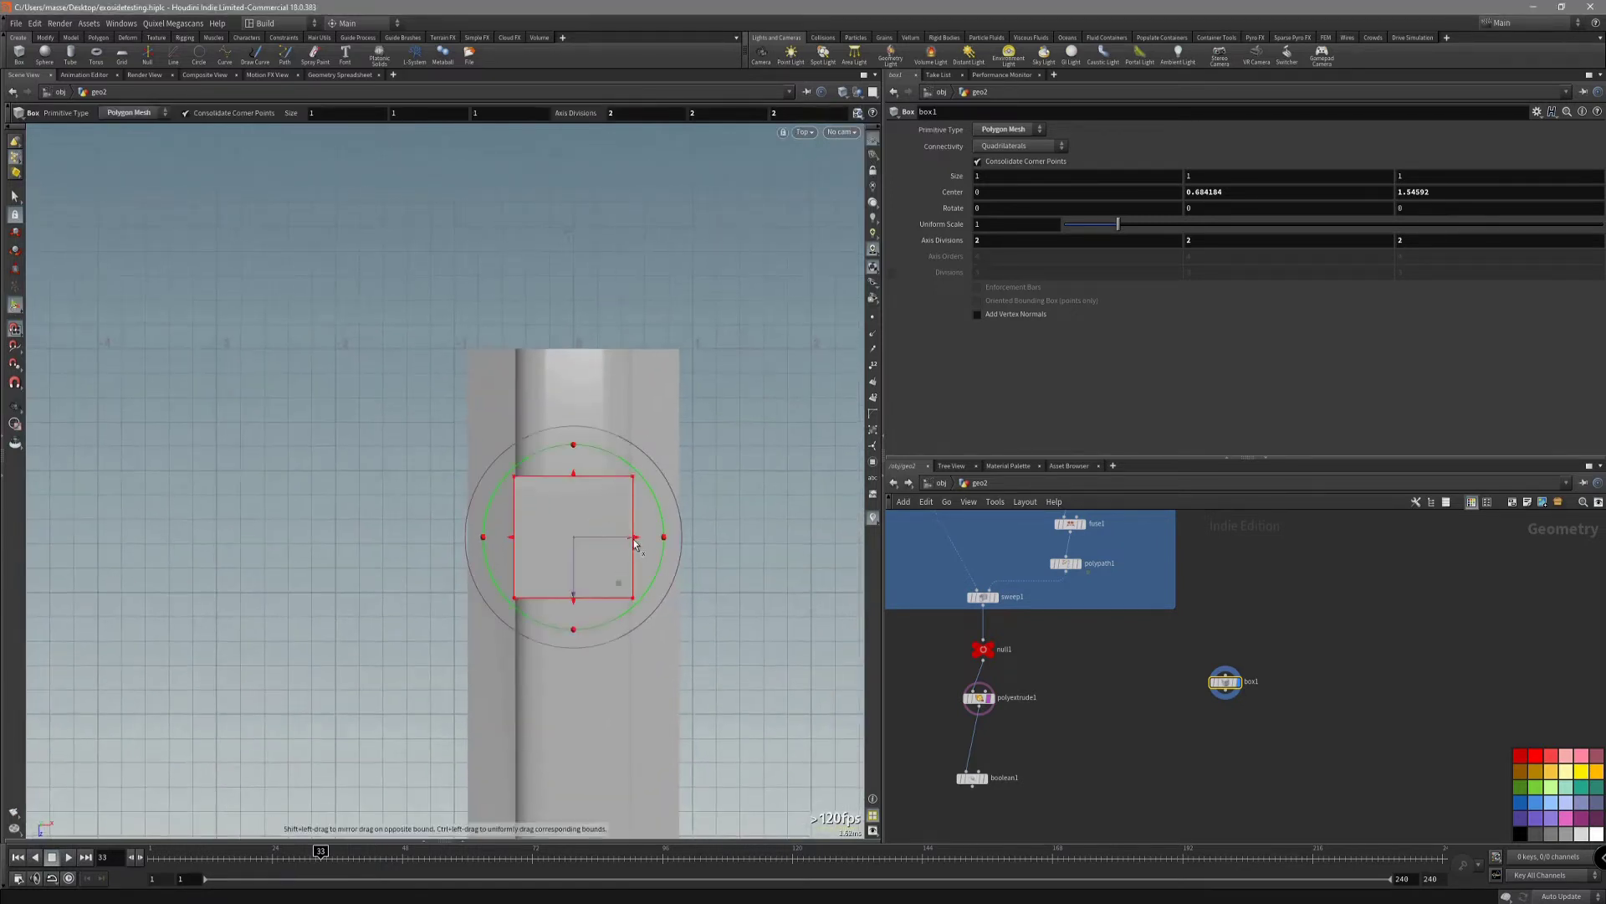
drag(636, 537, 696, 537)
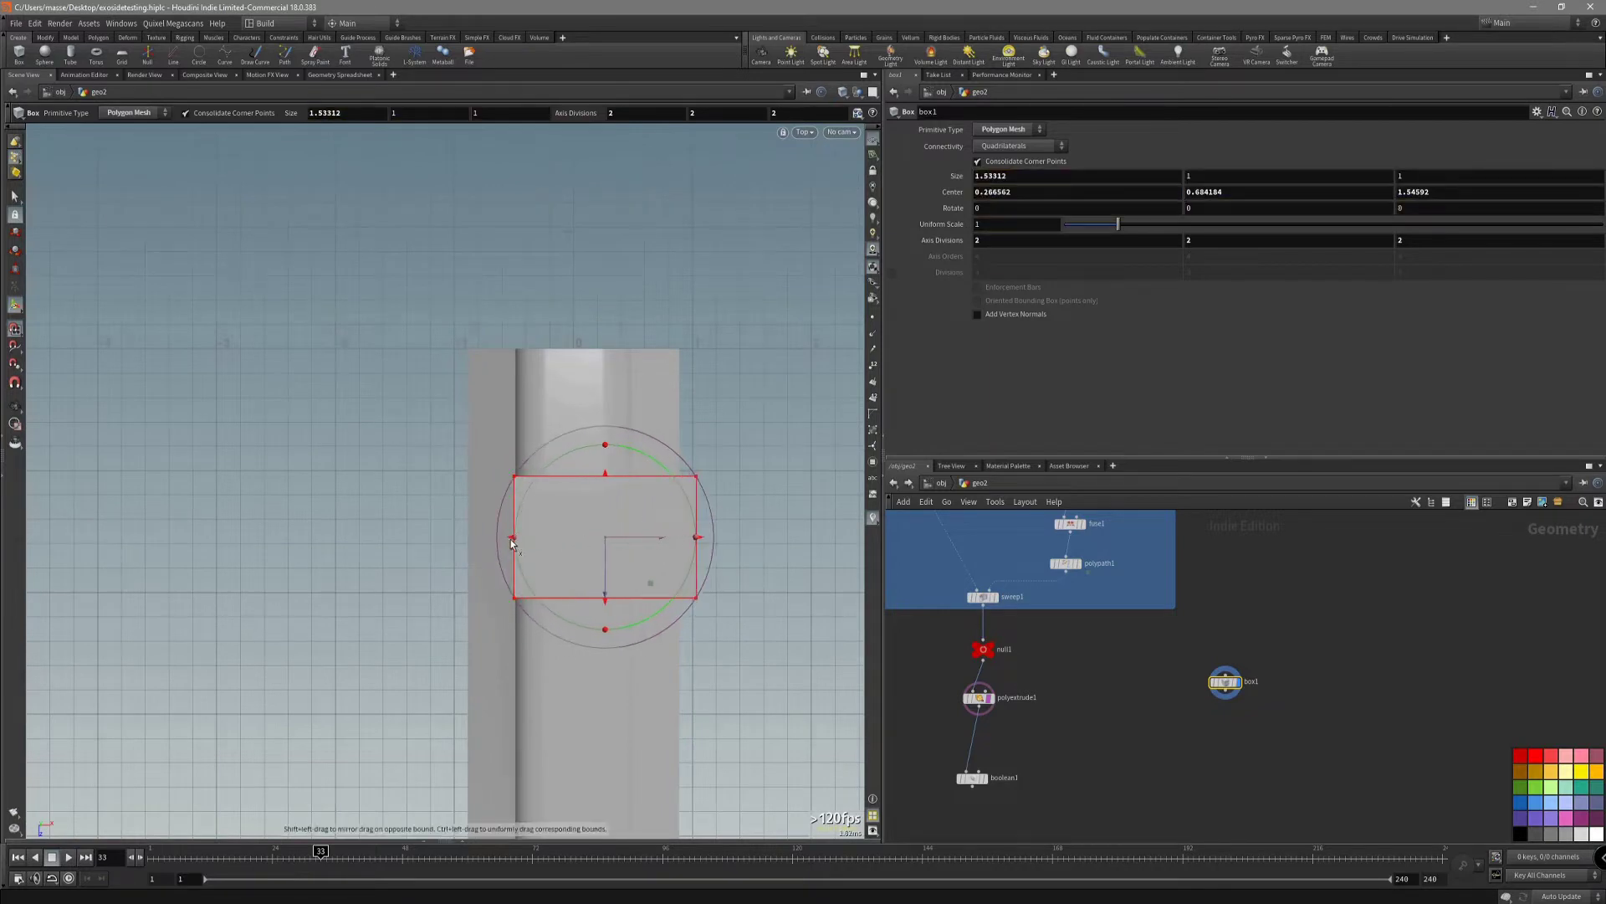
drag(513, 538, 450, 538)
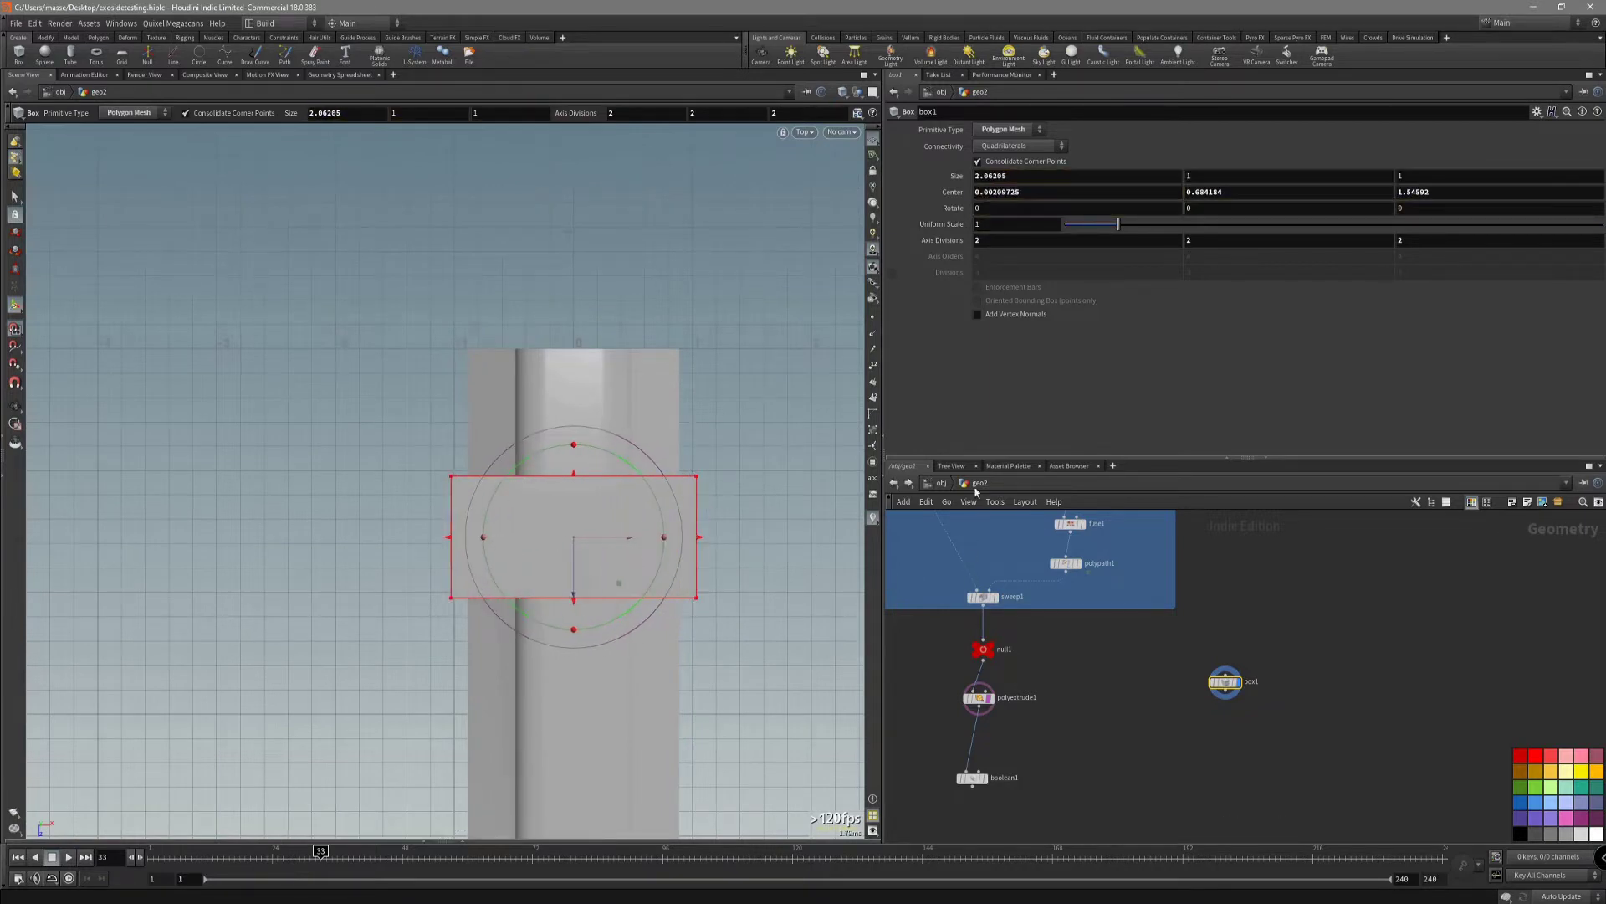
Resize the box to about 1.29 high and 1.57 along the handguard, extending it downwards and towards the open end.
key(space+1)
alt+drag(645, 541, 609, 502)
alt+drag(609, 569, 433, 487)
key(x)
alt+drag(434, 487, 533, 471)
key(Return)
drag(431, 567, 339, 640)
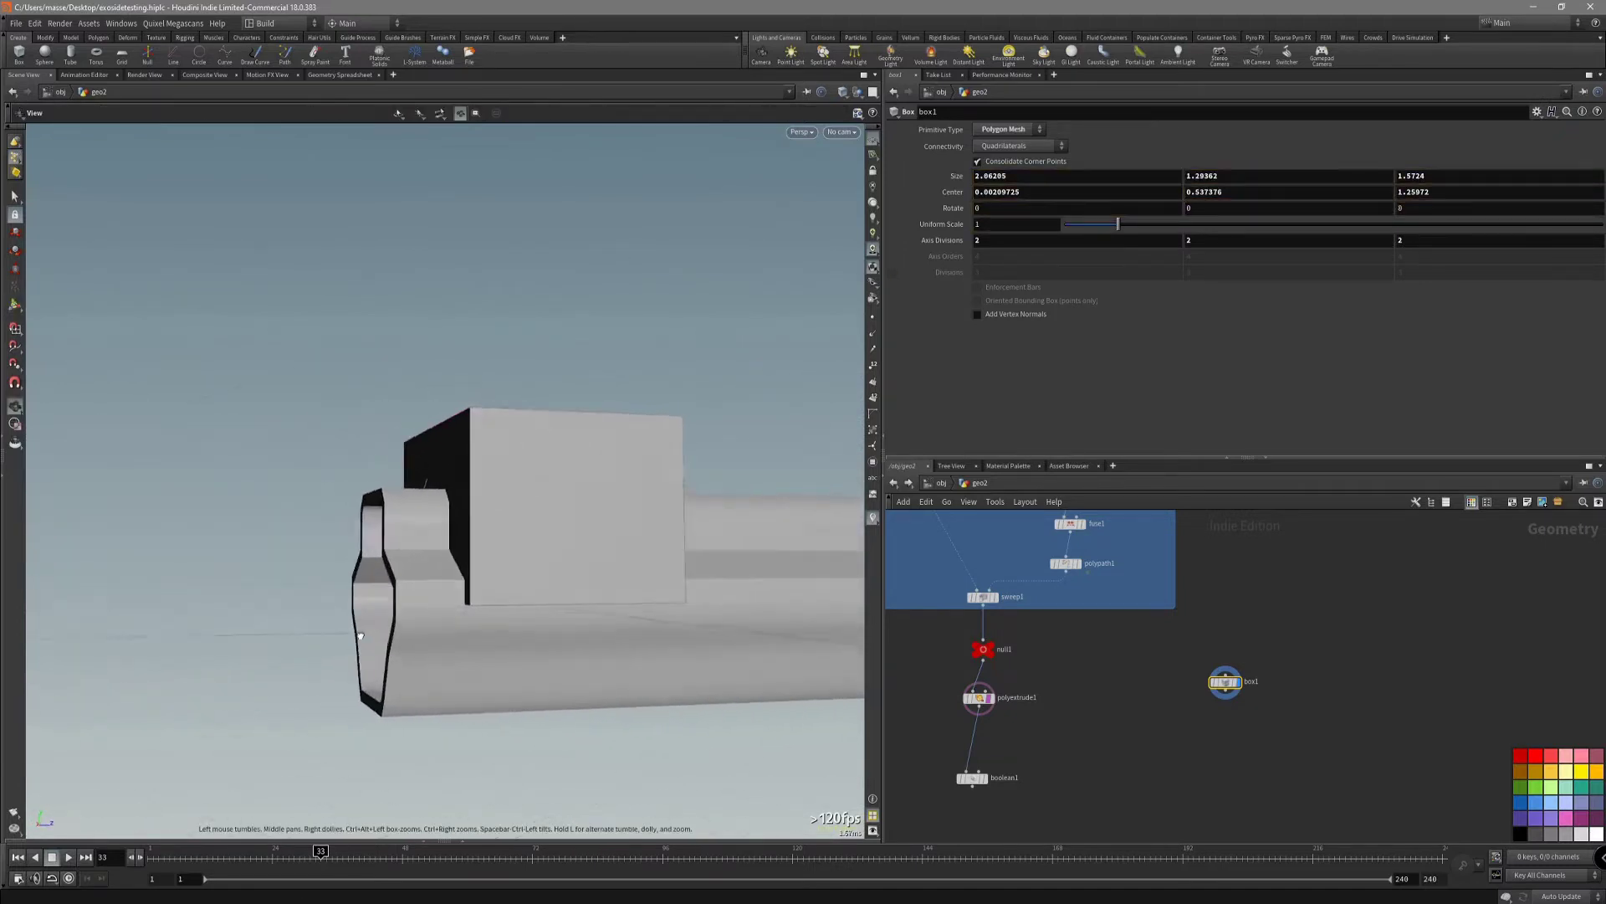
key(Return)
alt+drag(601, 611, 729, 585)
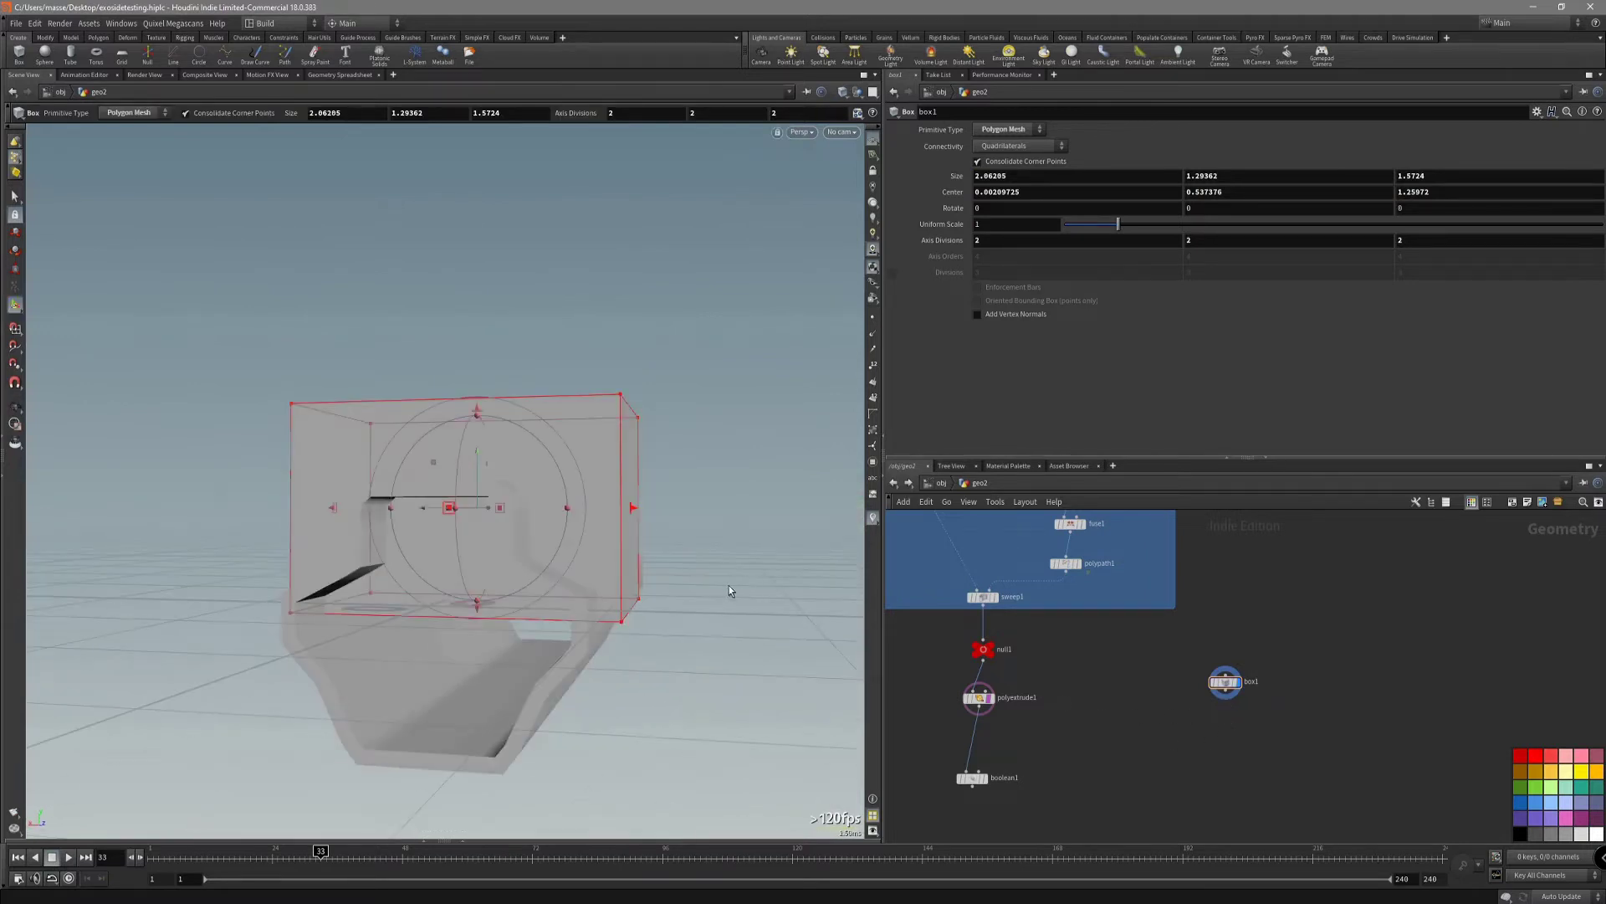
Bevel the box's two lower crosswise edges with distance 0.6 and 6 divisions, and show wireframe over shaded.
key(s)
alt+drag(609, 620, 515, 631)
alt+middle_drag(689, 616, 620, 640)
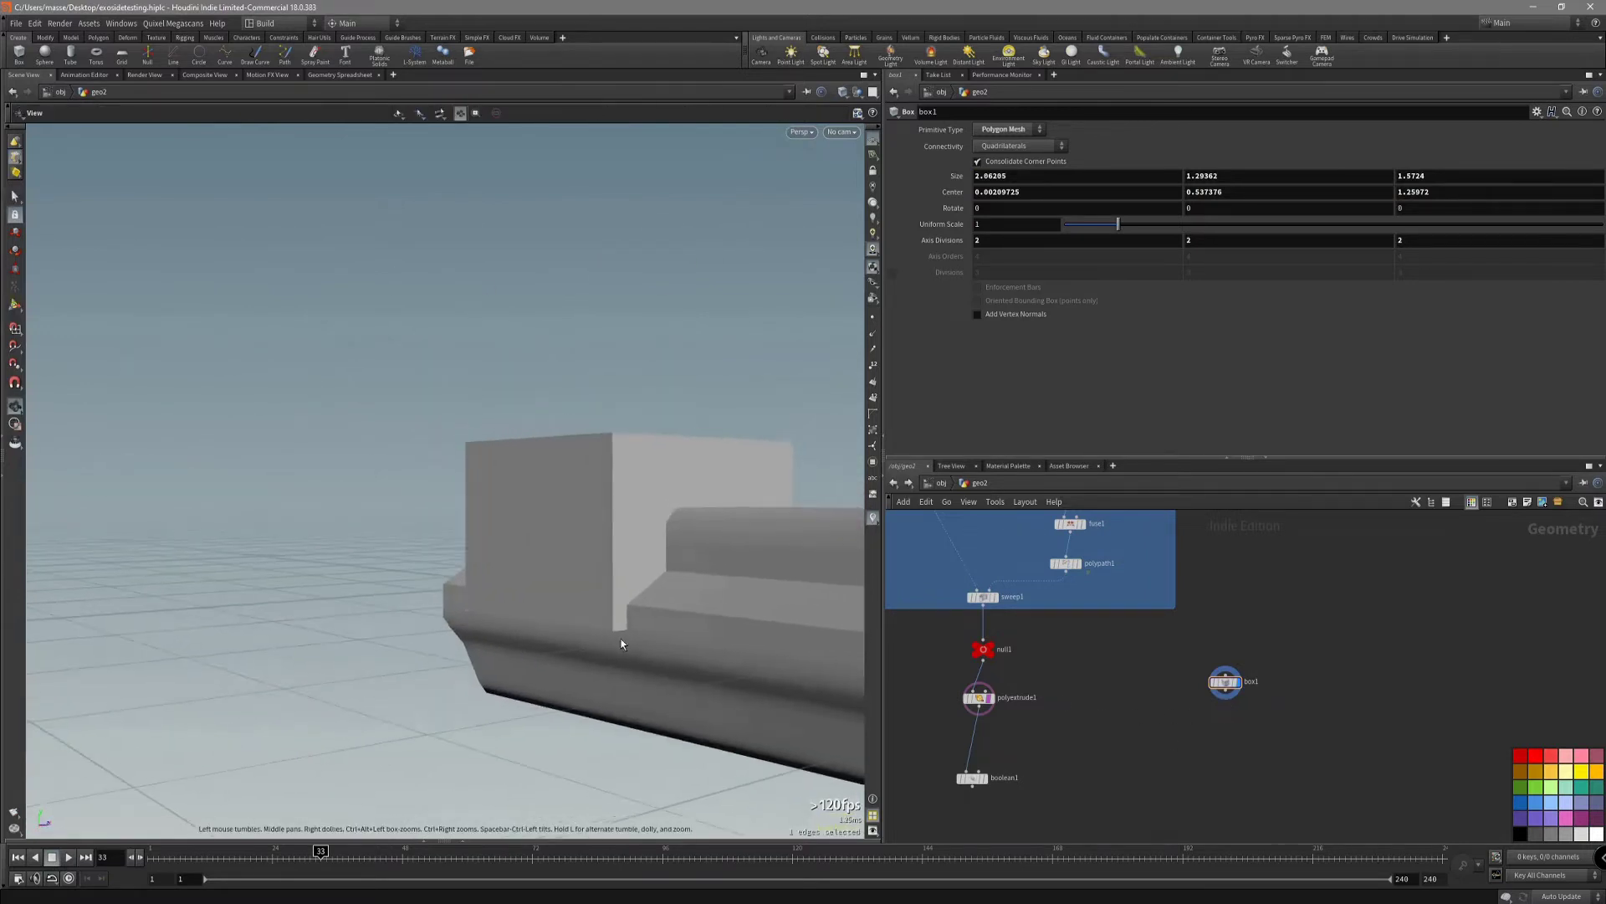
shift+click(617, 629)
key(c)
click(711, 643)
click(709, 617)
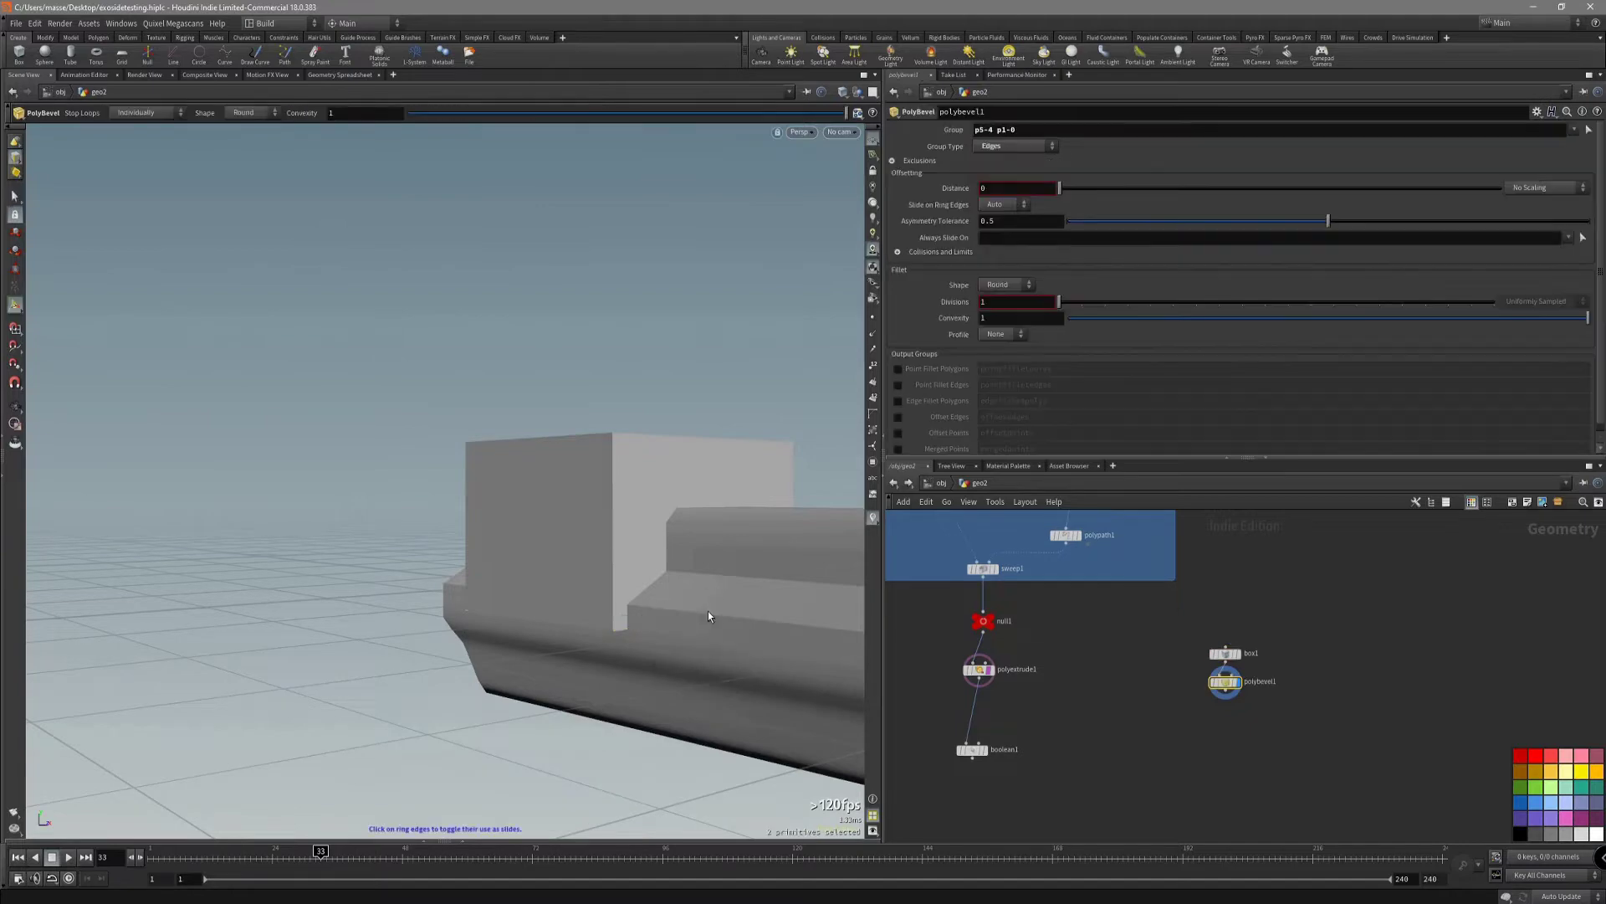
drag(1259, 204, 1324, 204)
drag(1058, 301, 1176, 312)
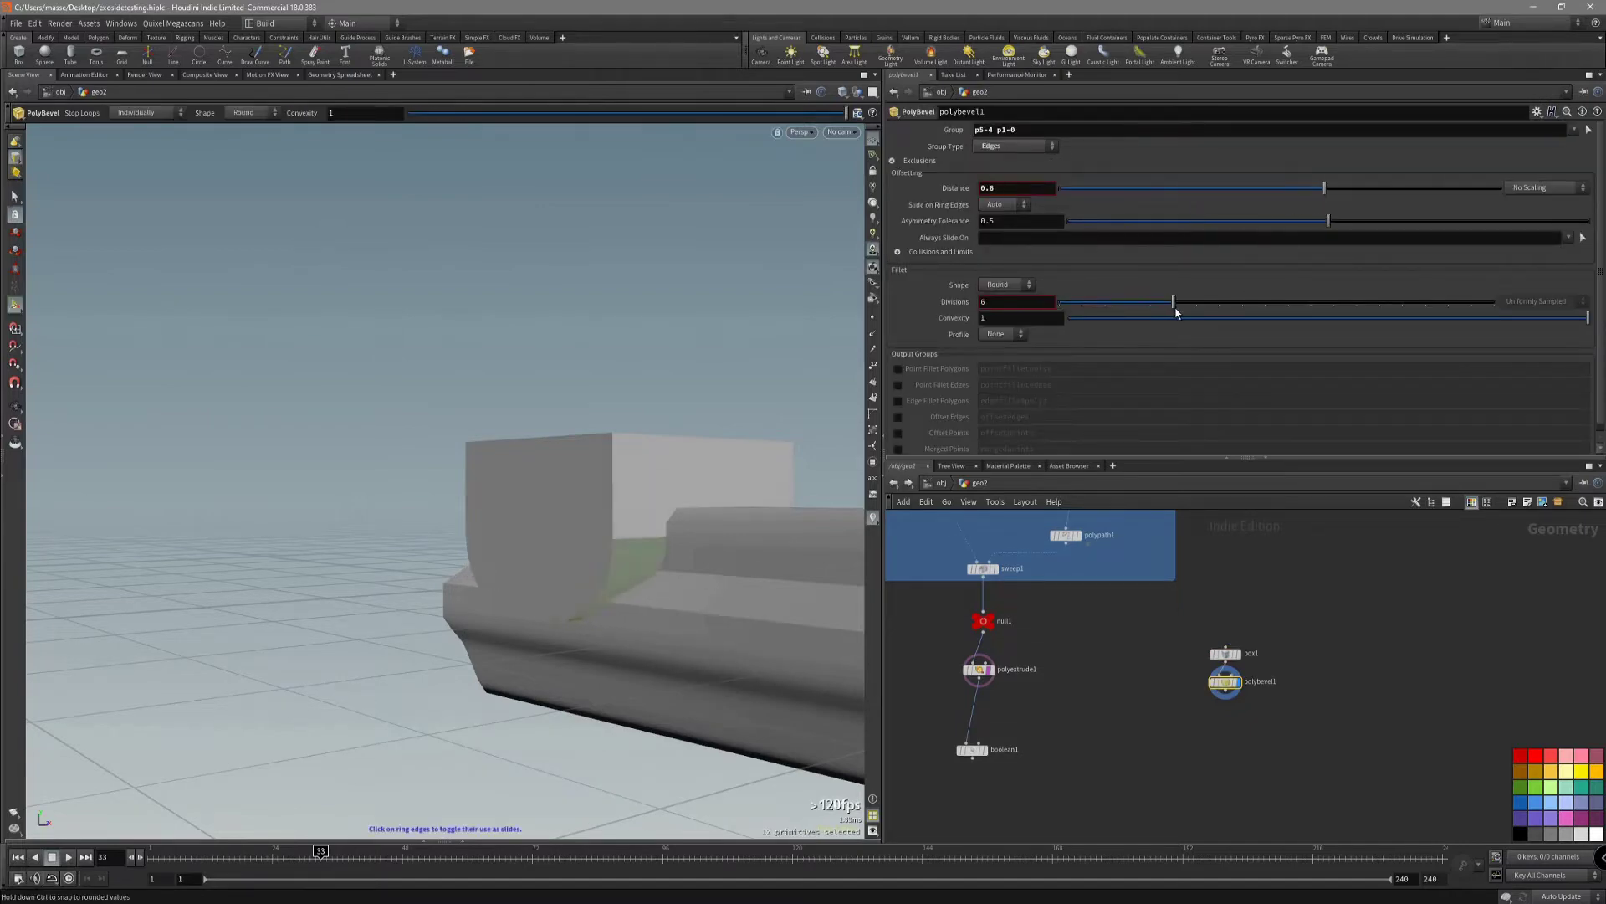
key(shift+w)
mouse_move(597, 569)
alt+mouse_down()
mouse_move(681, 532)
mouse_move(832, 581)
alt+mouse_up()
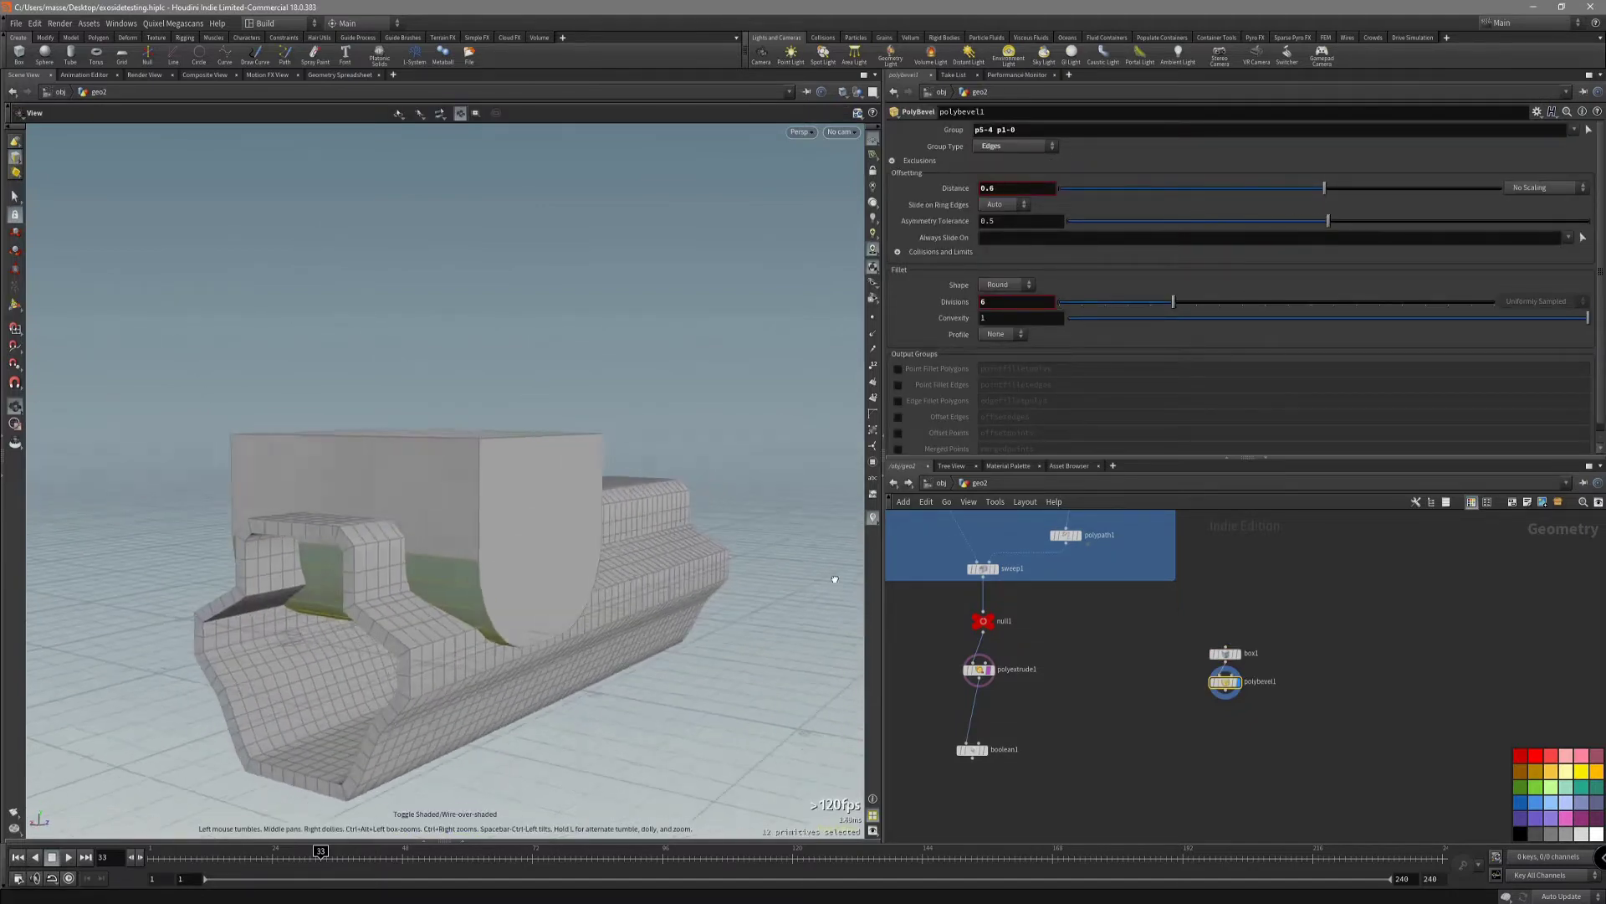
mouse_move(502, 540)
alt+mouse_down()
mouse_move(604, 532)
mouse_move(480, 556)
alt+mouse_up()
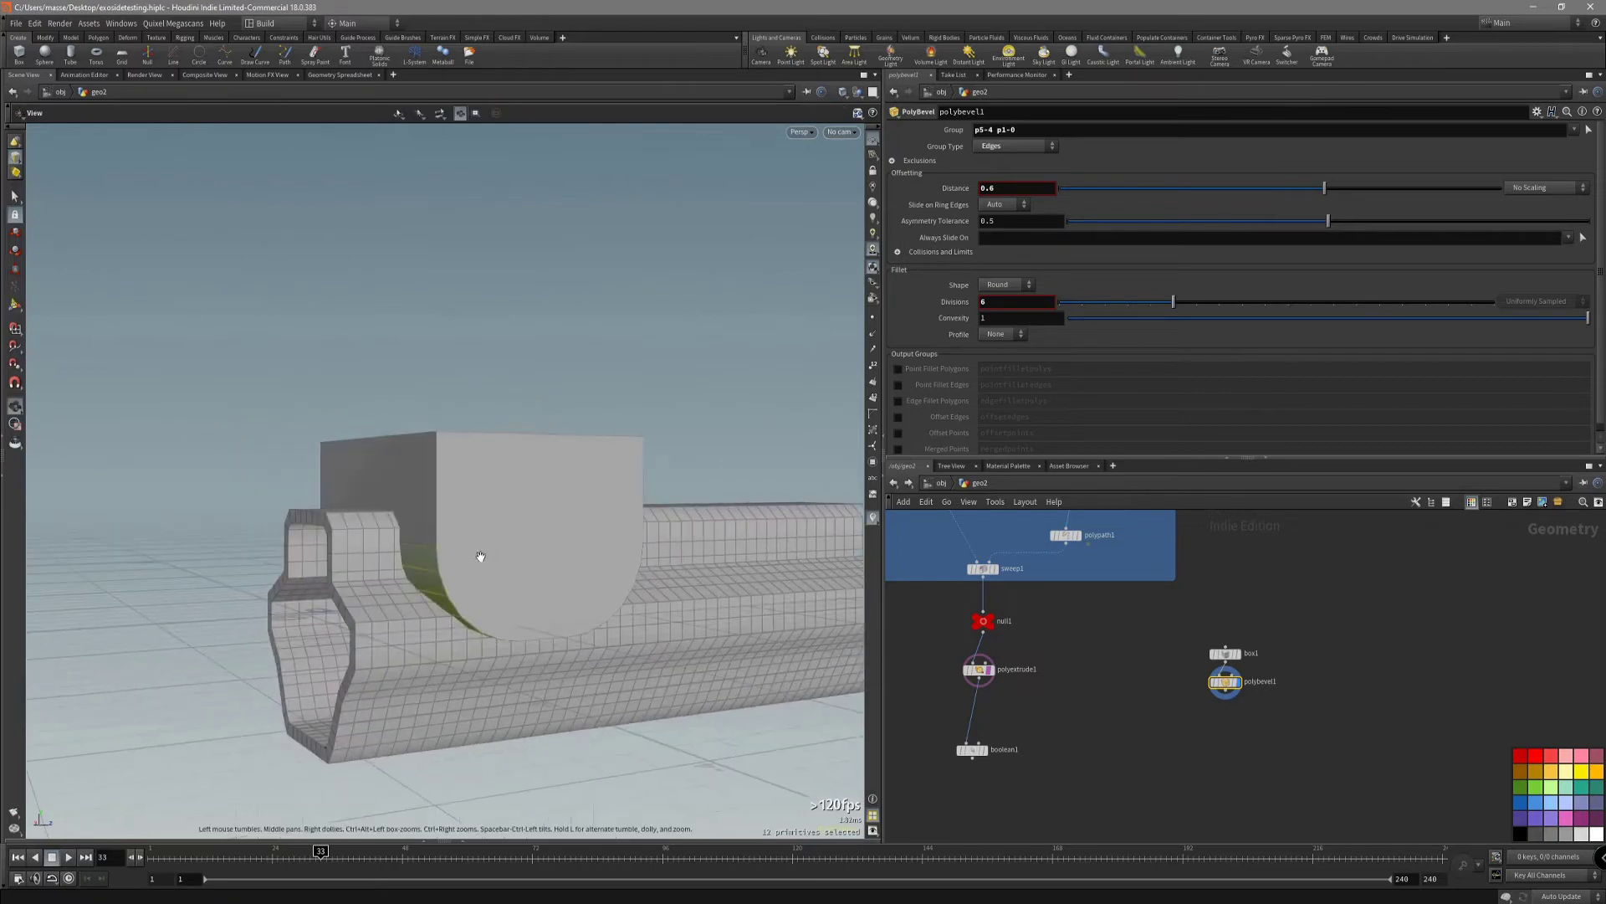
Switch to the left view and add a Merge node fed by the beveled box.
key(space+4)
alt+middle_drag(639, 581, 456, 574)
alt+right_drag(457, 574, 387, 574)
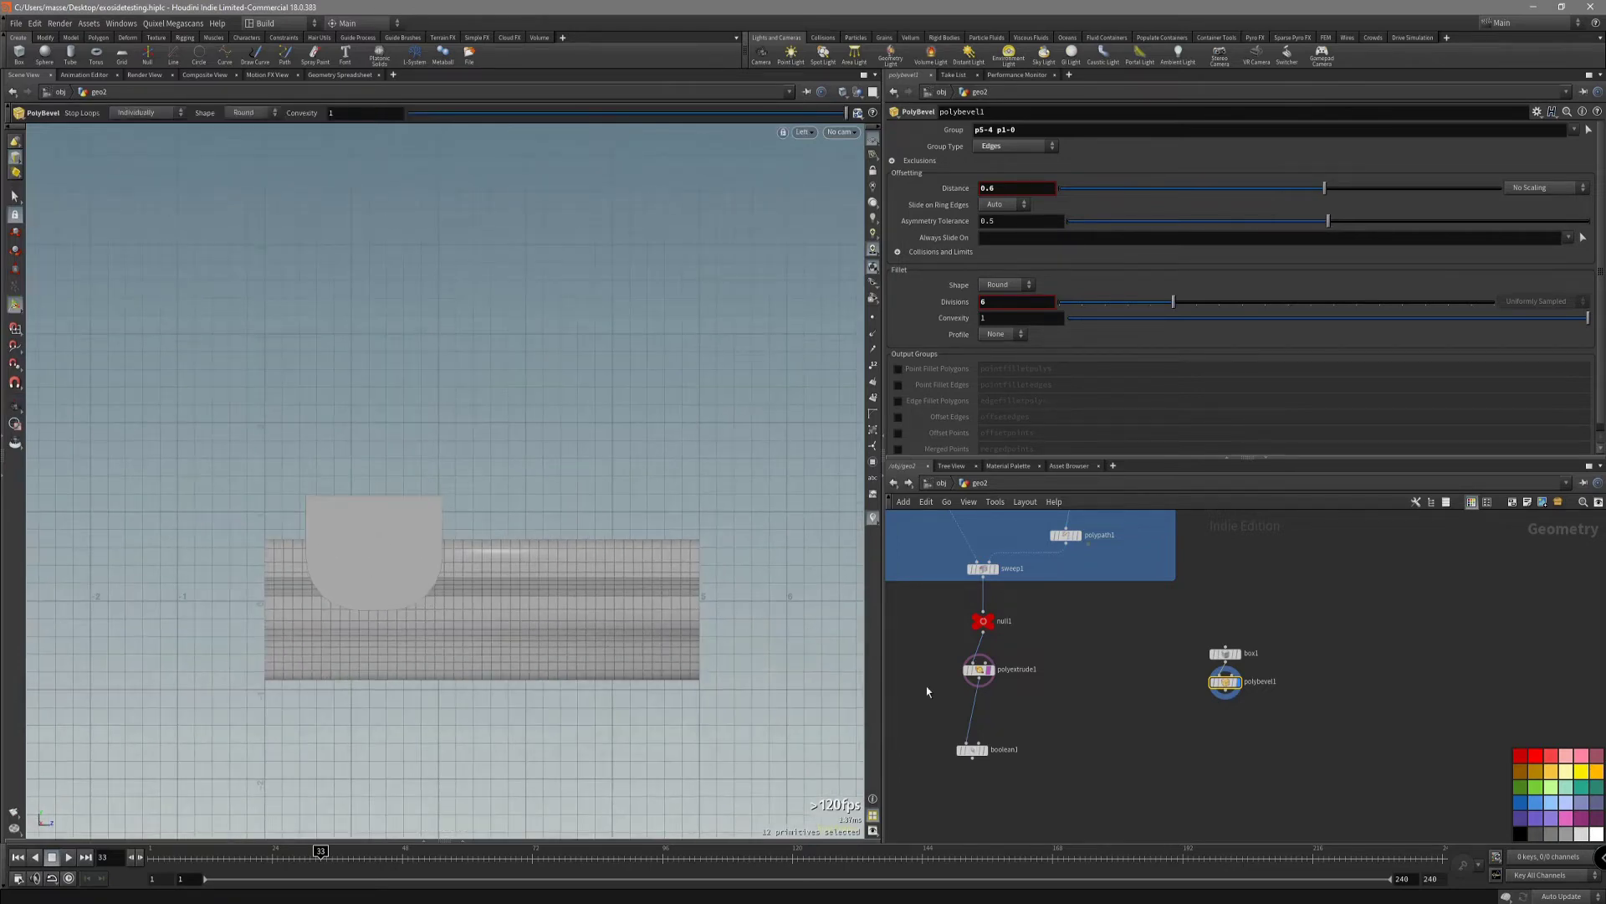
middle_drag(1116, 729, 1159, 707)
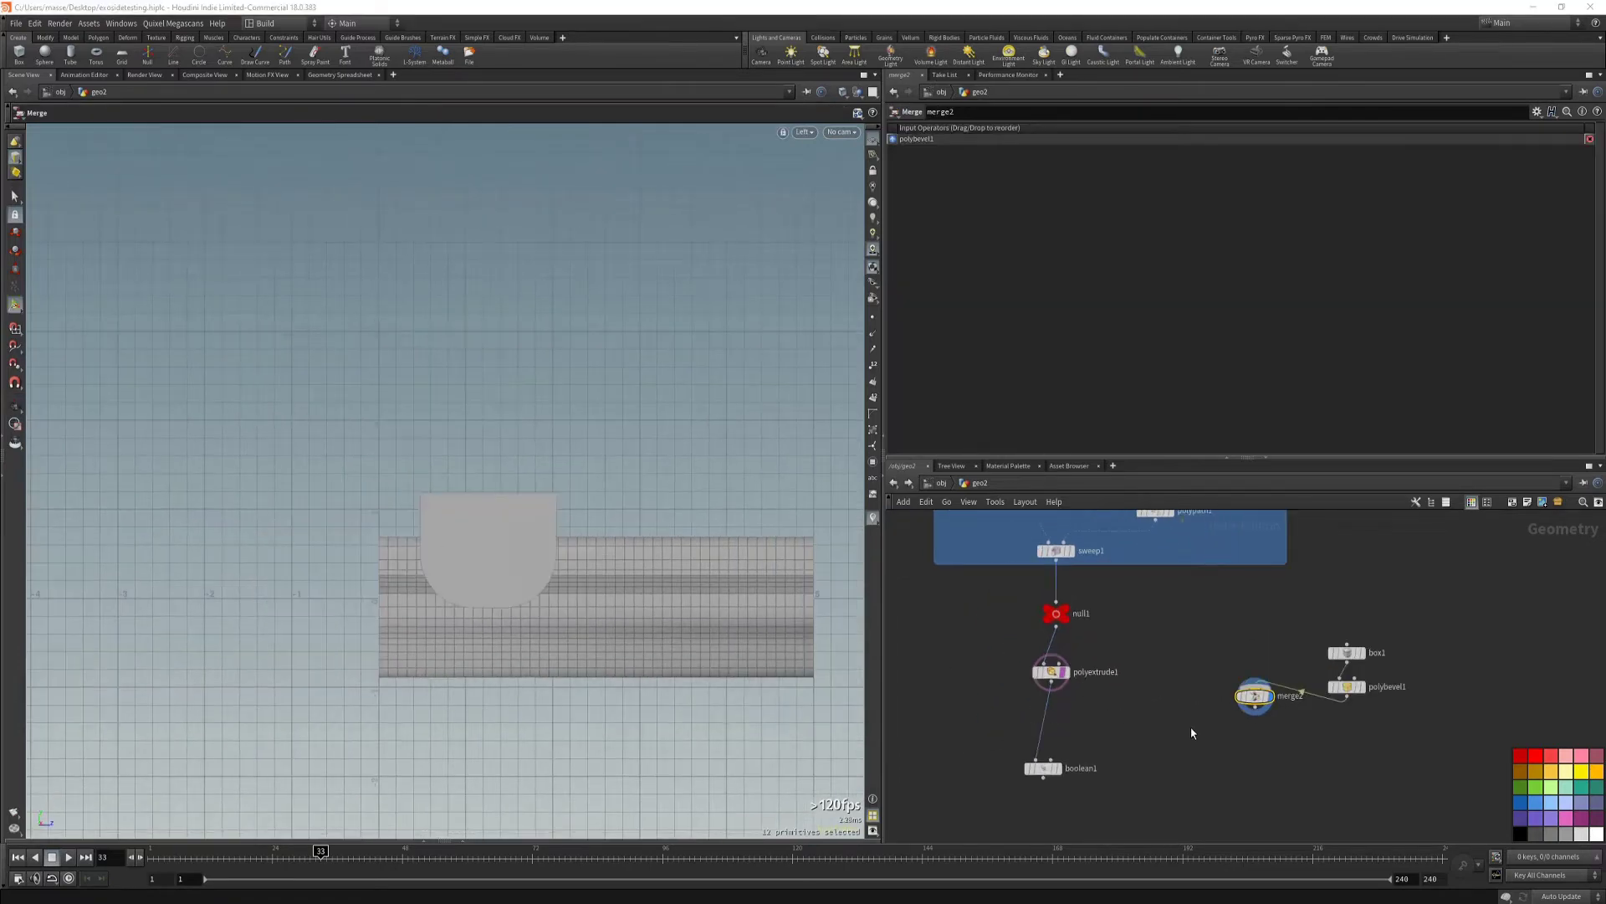
alt+middle_drag(727, 631, 646, 666)
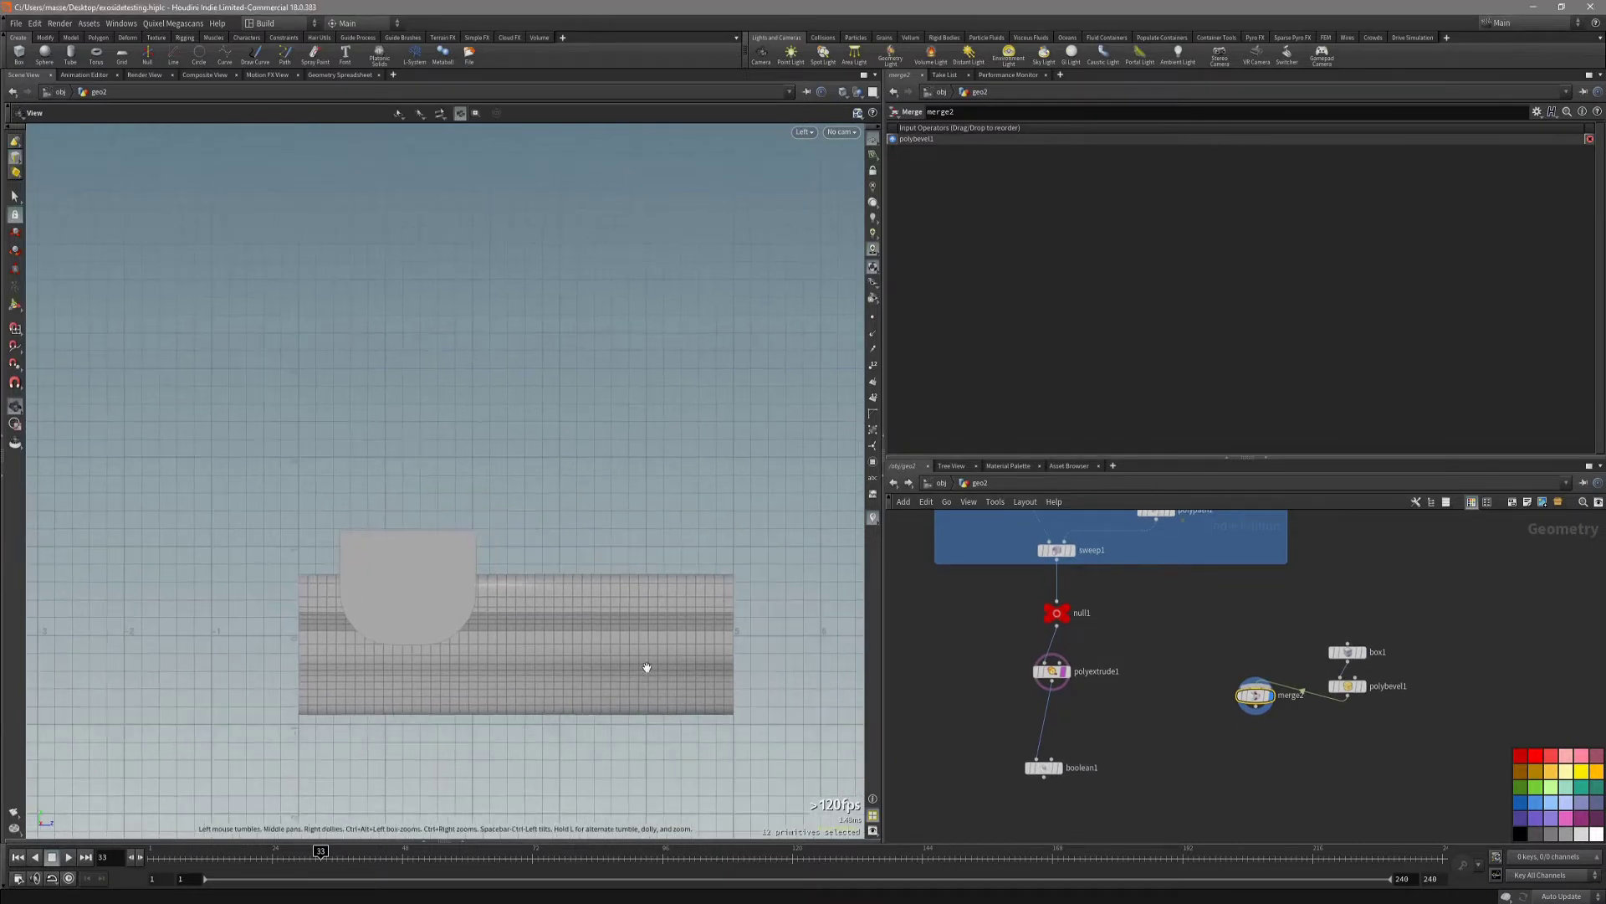
alt+right_drag(597, 661, 506, 646)
alt+middle_drag(714, 632, 701, 679)
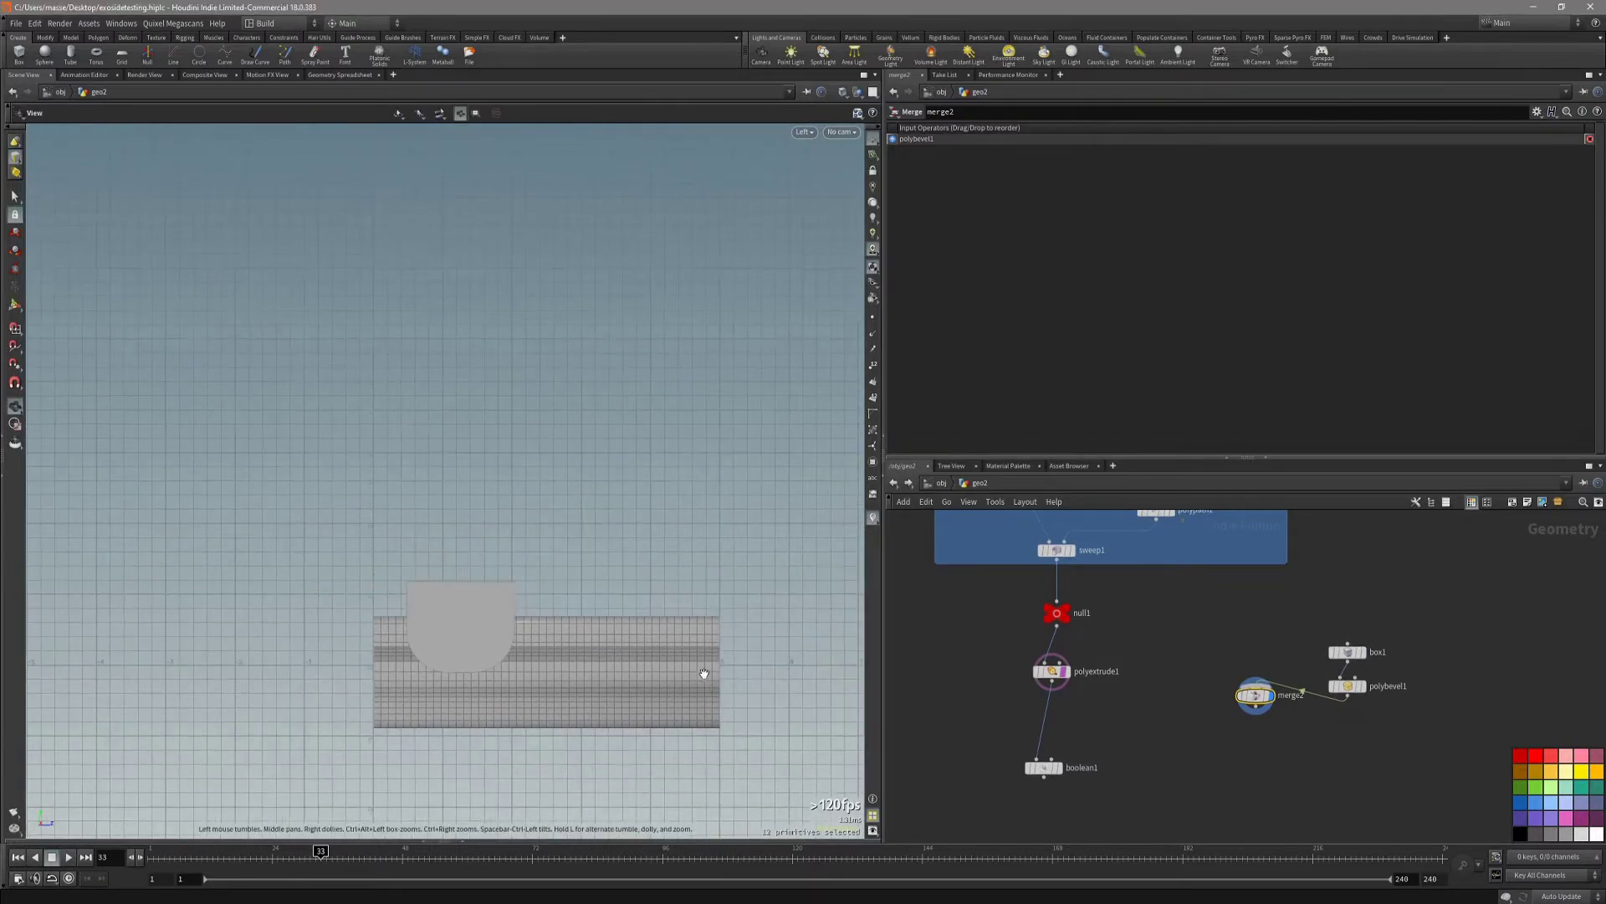
Lengthen the sweep path curve1 in the base shape network by moving its end point to 0,0,8.
scroll(974, 739, down, 3)
middle_drag(960, 636, 968, 743)
scroll(969, 748, up, 3)
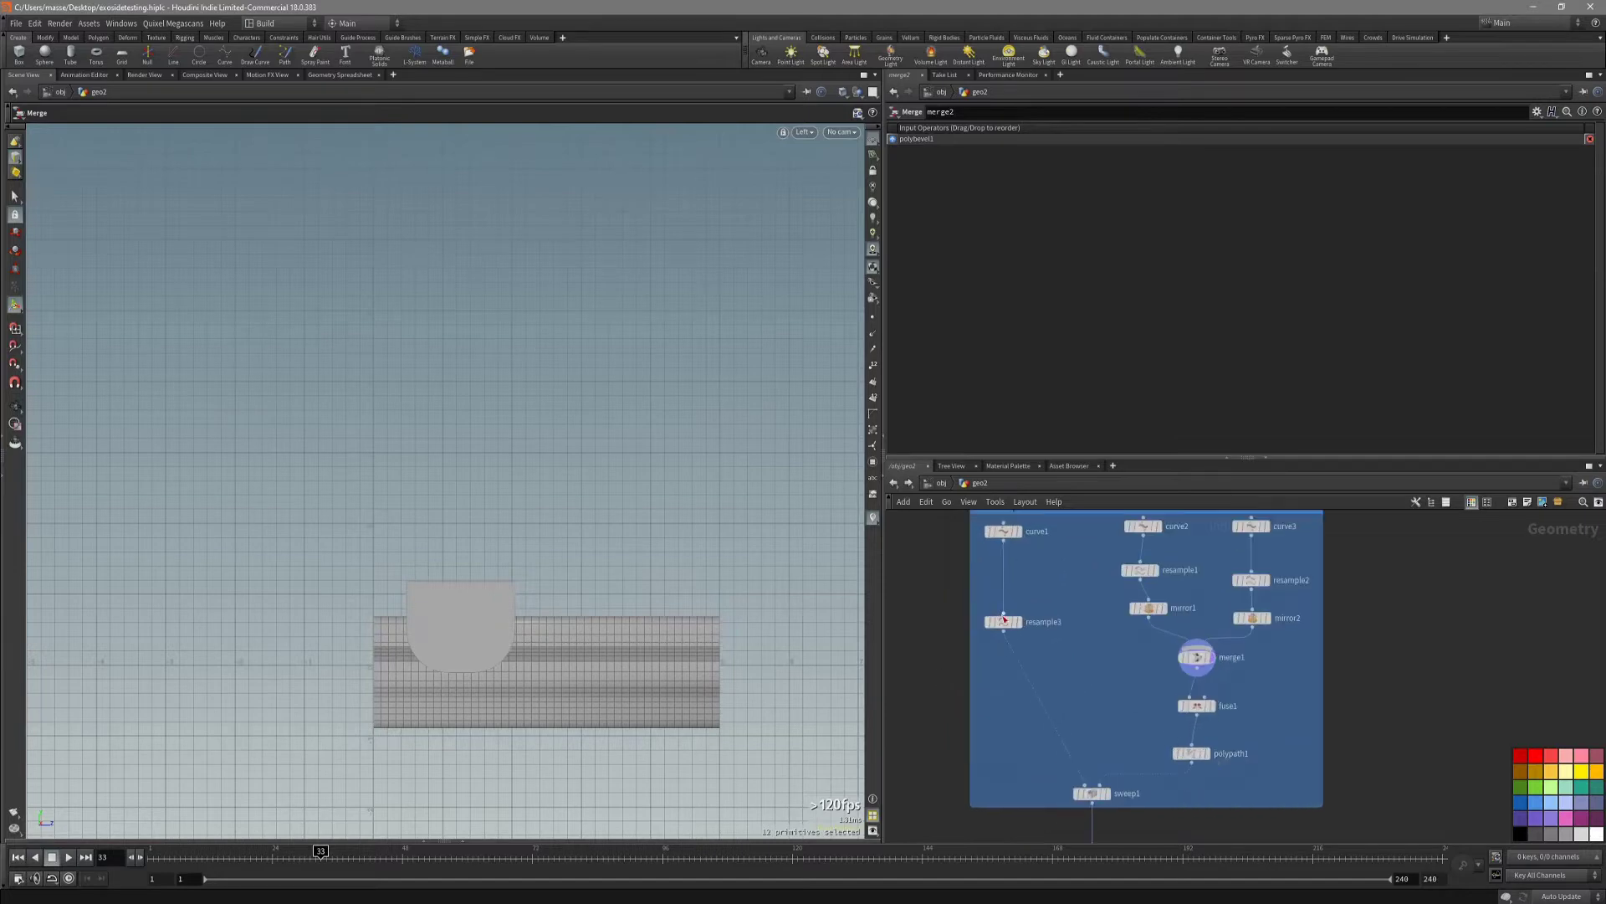
middle_drag(1046, 588, 1053, 634)
click(997, 586)
key(space+2)
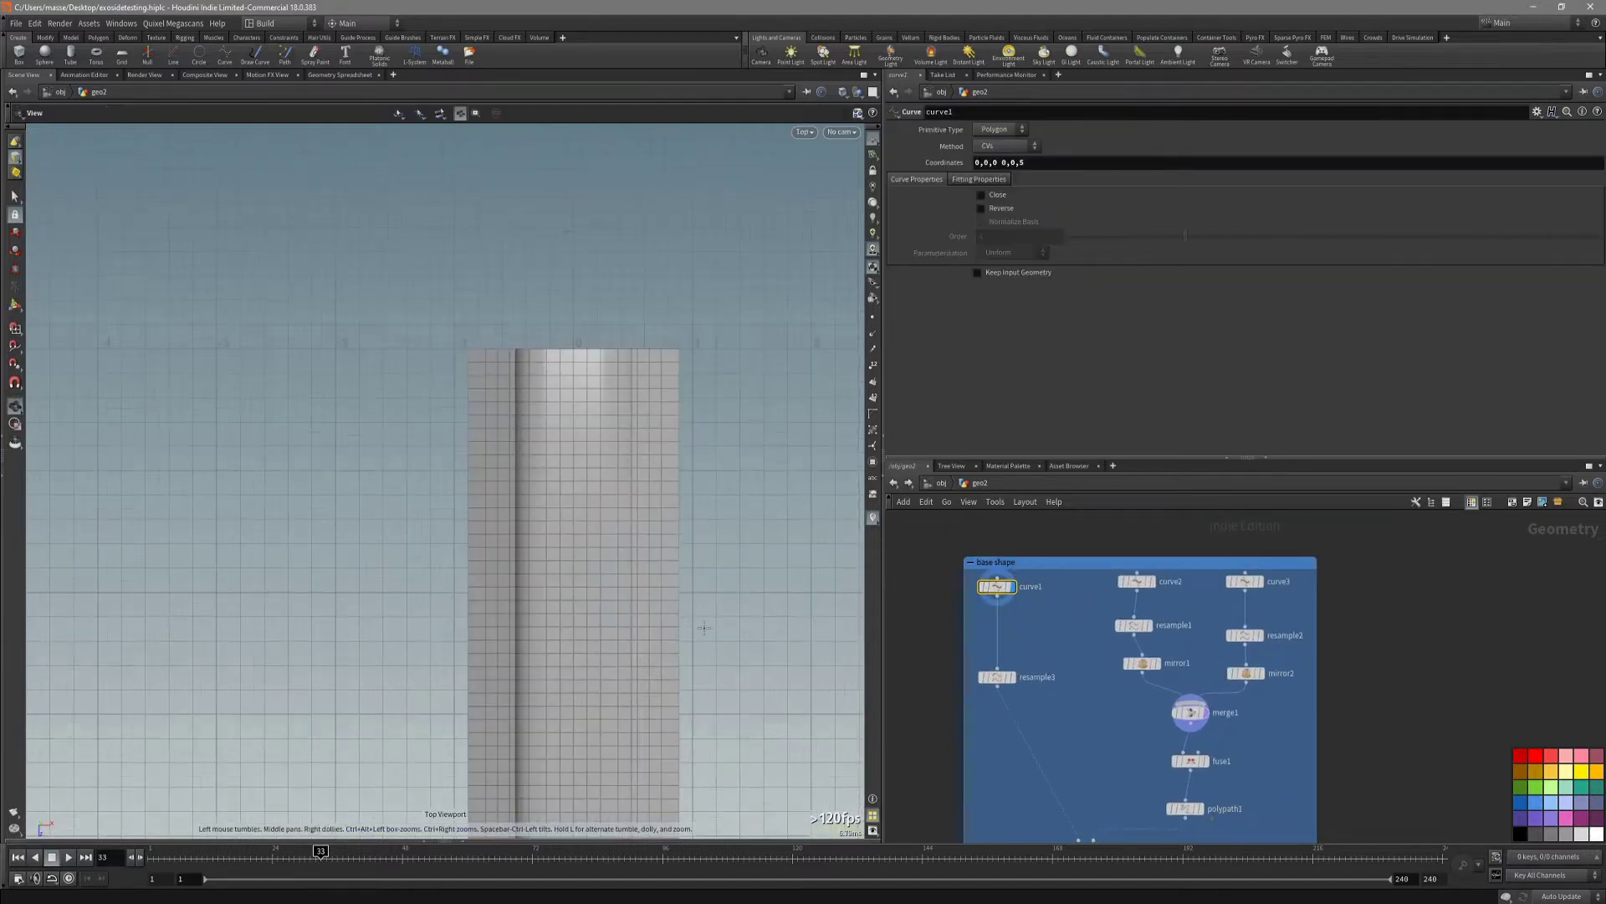
alt+right_drag(727, 681, 588, 760)
alt+middle_drag(589, 760, 588, 560)
alt+middle_drag(674, 713, 694, 618)
scroll(711, 644, down, 1)
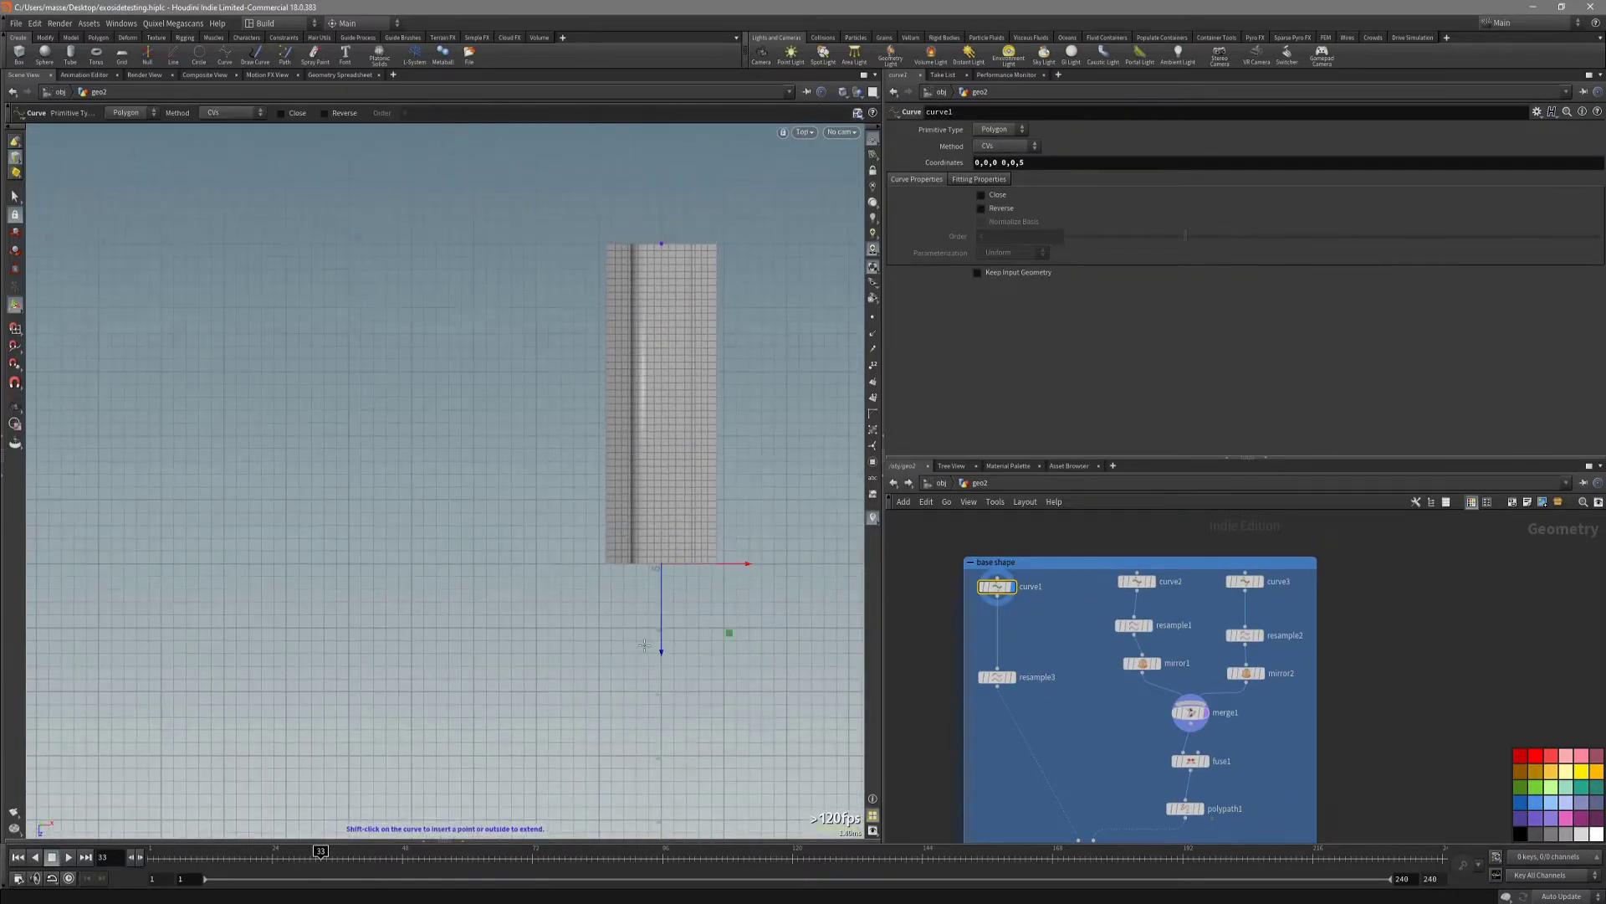
drag(661, 559, 669, 755)
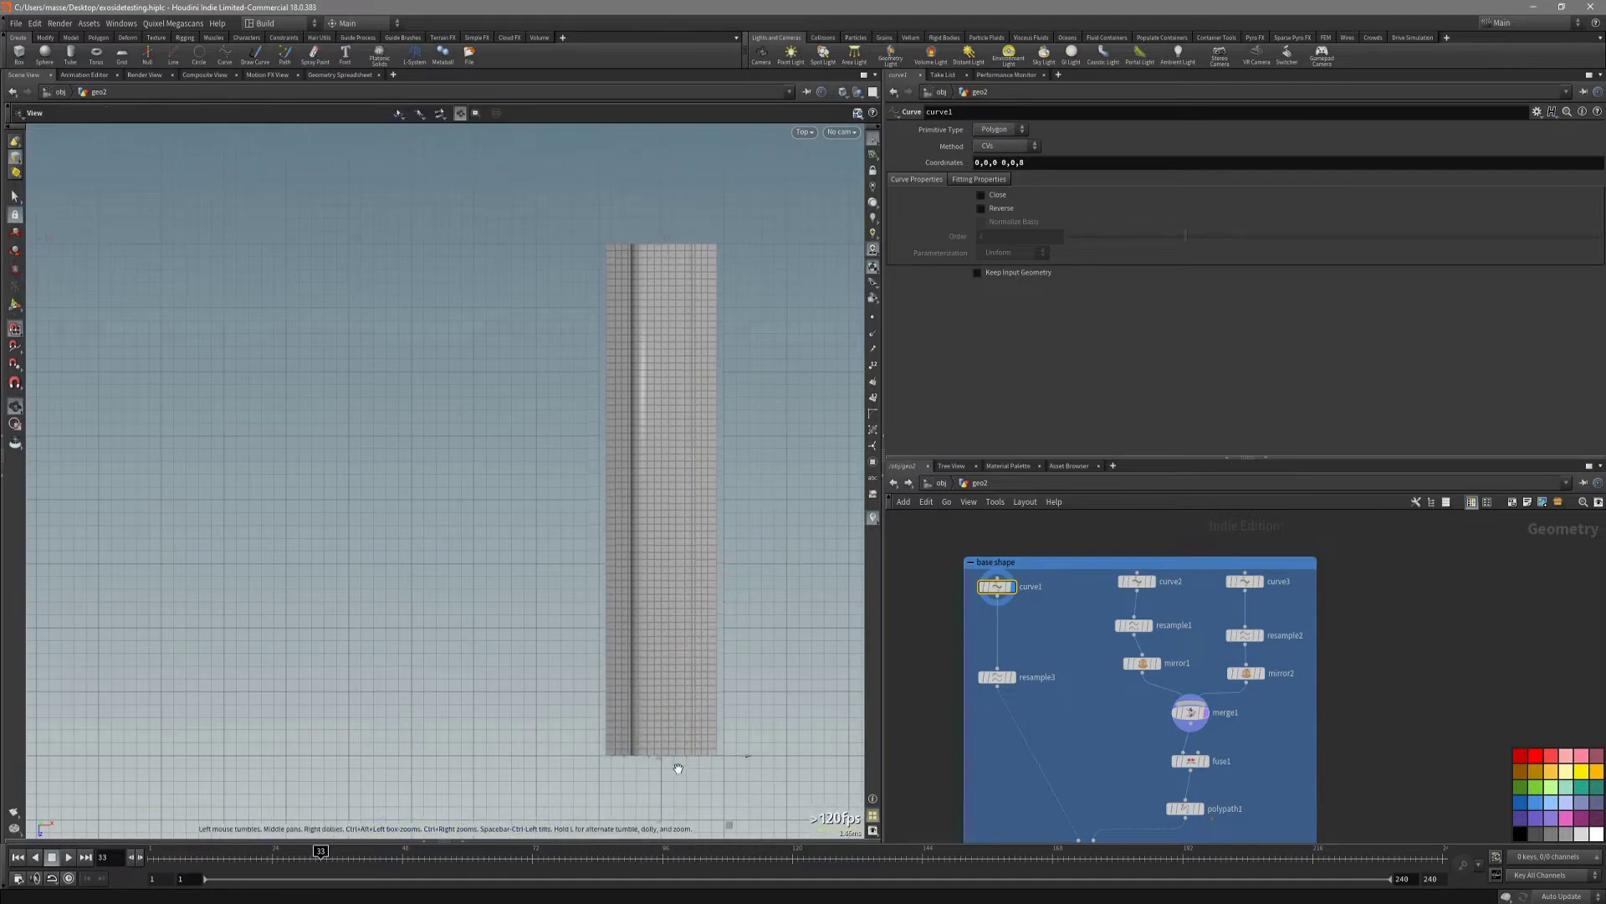
Extend the sweep path curve1 by moving its end point to 0,0,10, and return to the perspective view.
middle_drag(669, 758, 716, 616)
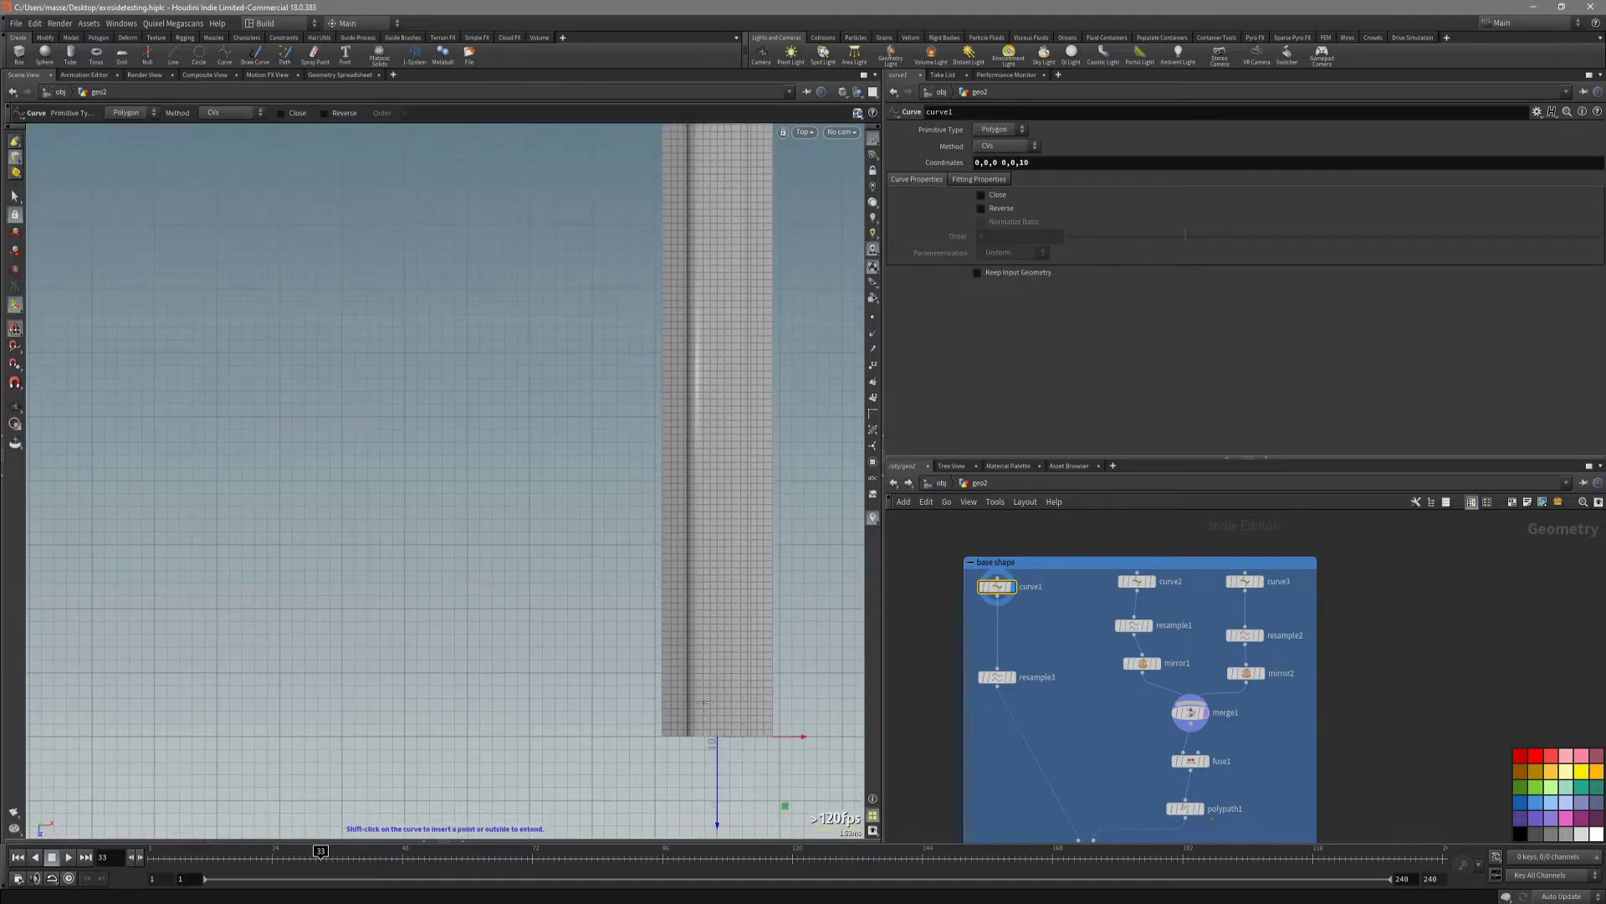
key(space+1)
alt+drag(680, 681, 736, 694)
scroll(1111, 769, down, 3)
middle_drag(1112, 769, 1079, 654)
scroll(1079, 653, up, 3)
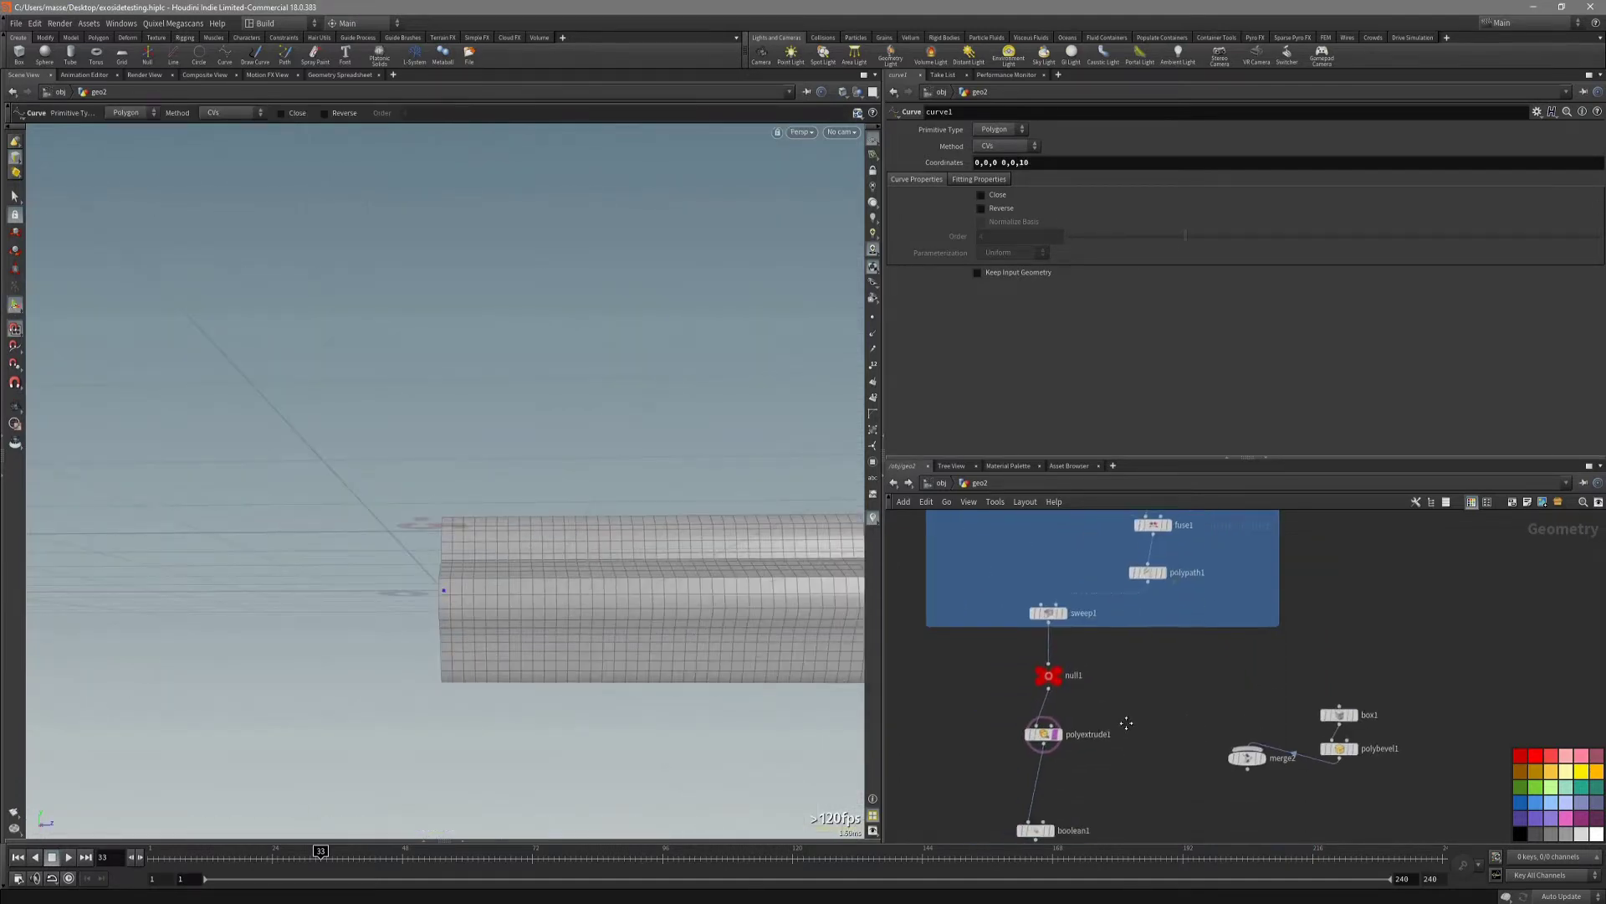
Select the PolyExtrude node and frame the full thickened handguard in the left view.
click(1041, 707)
key(space+3)
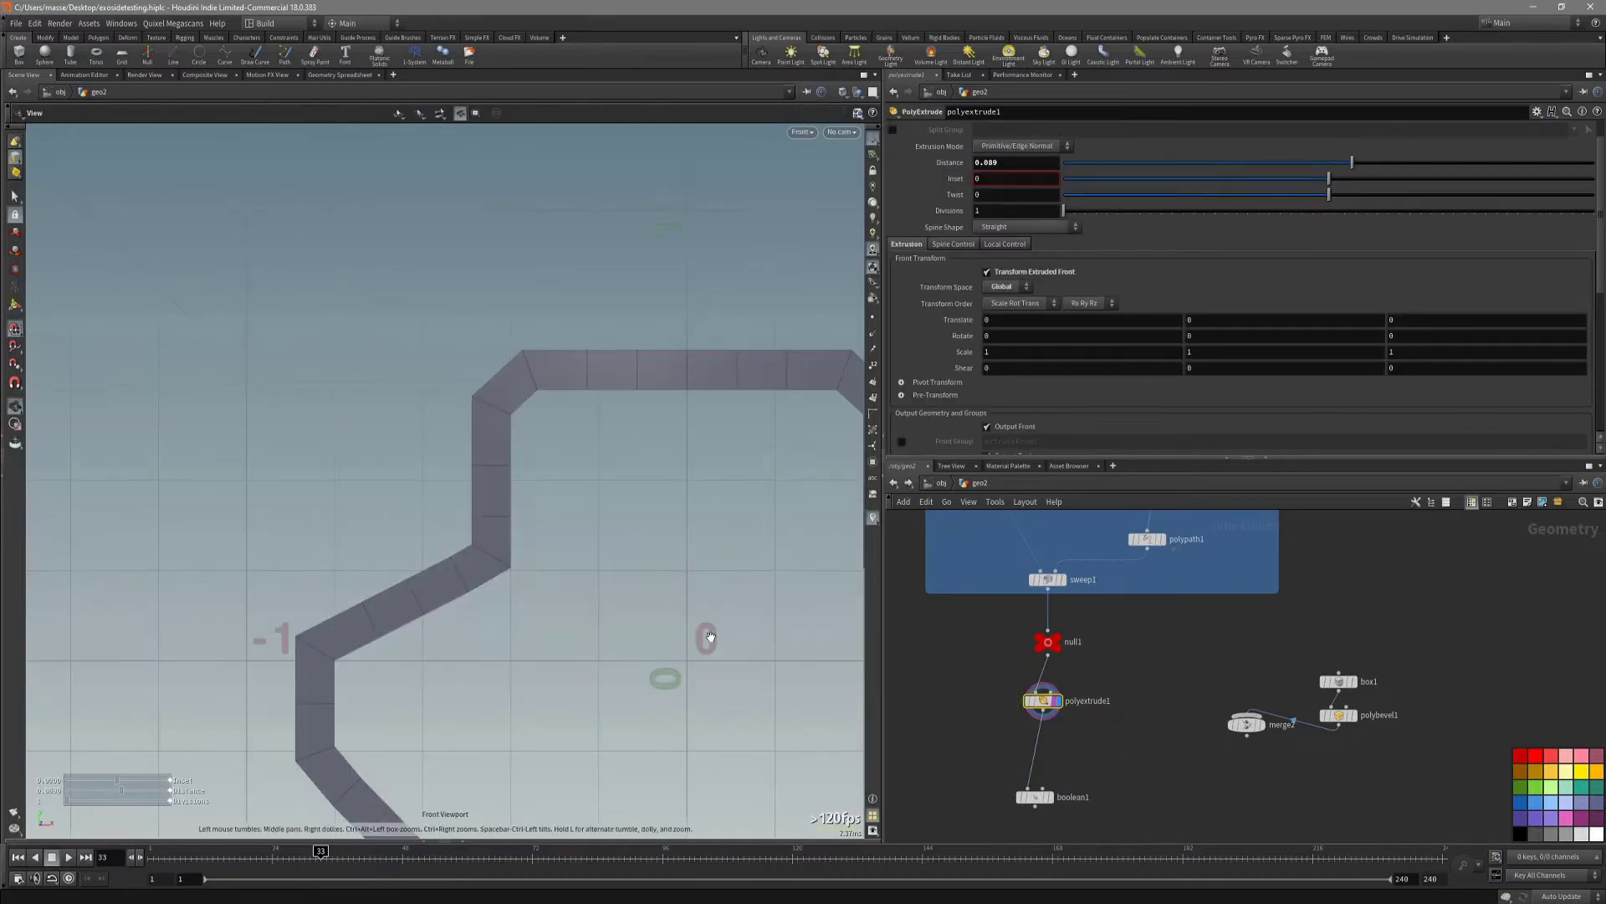
key(space+4)
right_drag(709, 638, 434, 663)
middle_drag(435, 664, 248, 585)
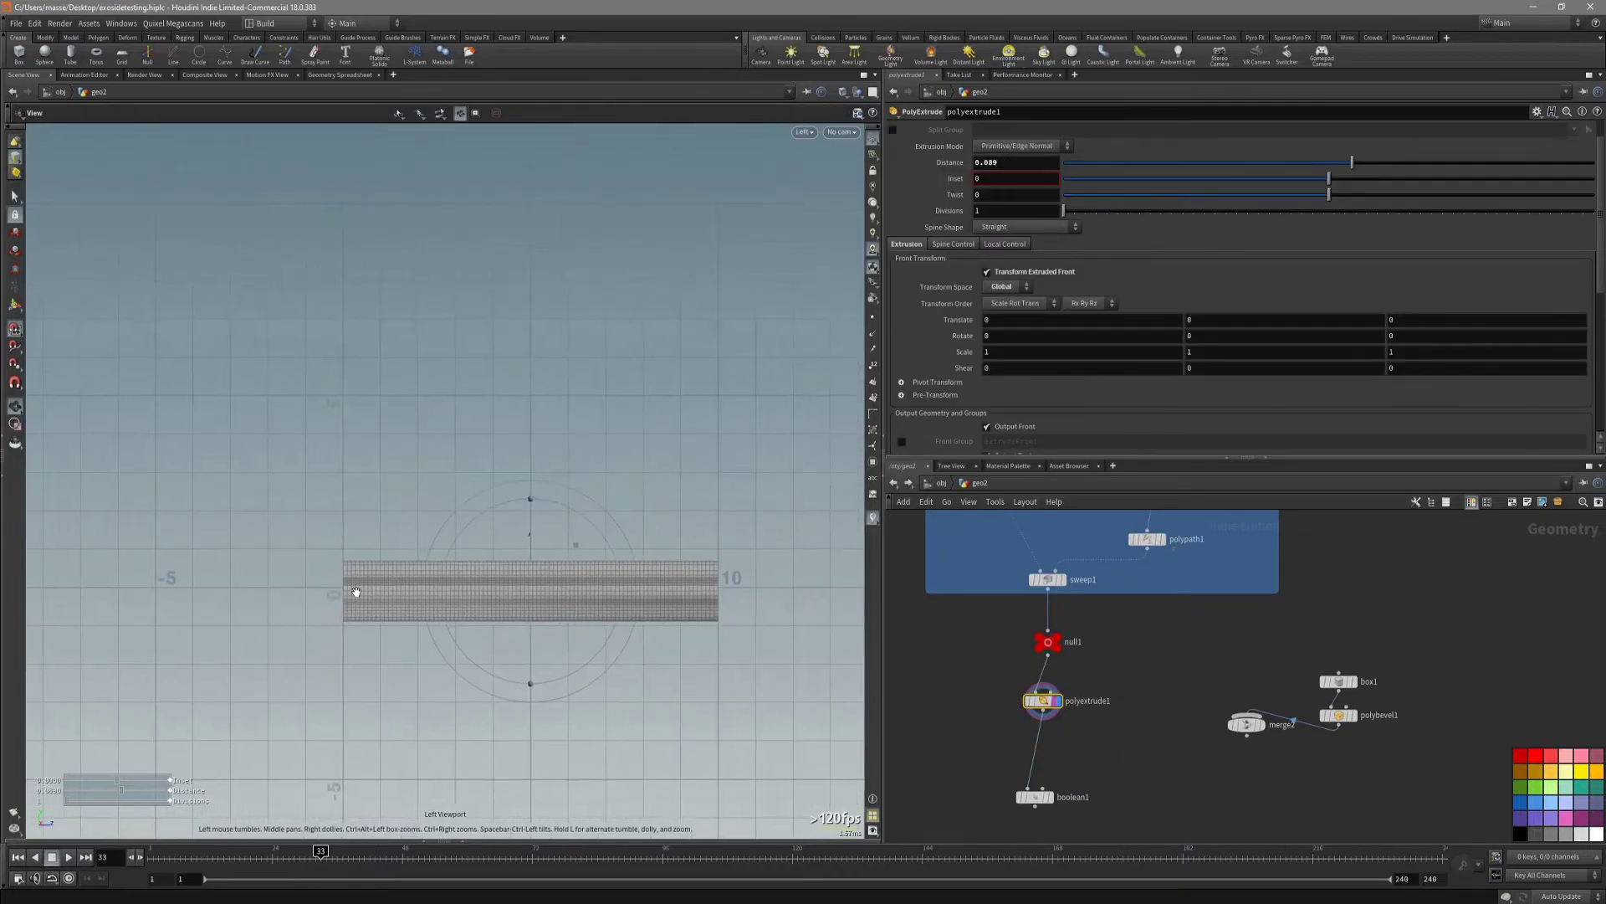
right_drag(376, 592, 567, 606)
middle_drag(566, 606, 531, 603)
Connect merge2 to the second input of boolean1 and display the Boolean subtraction.
click(1035, 796)
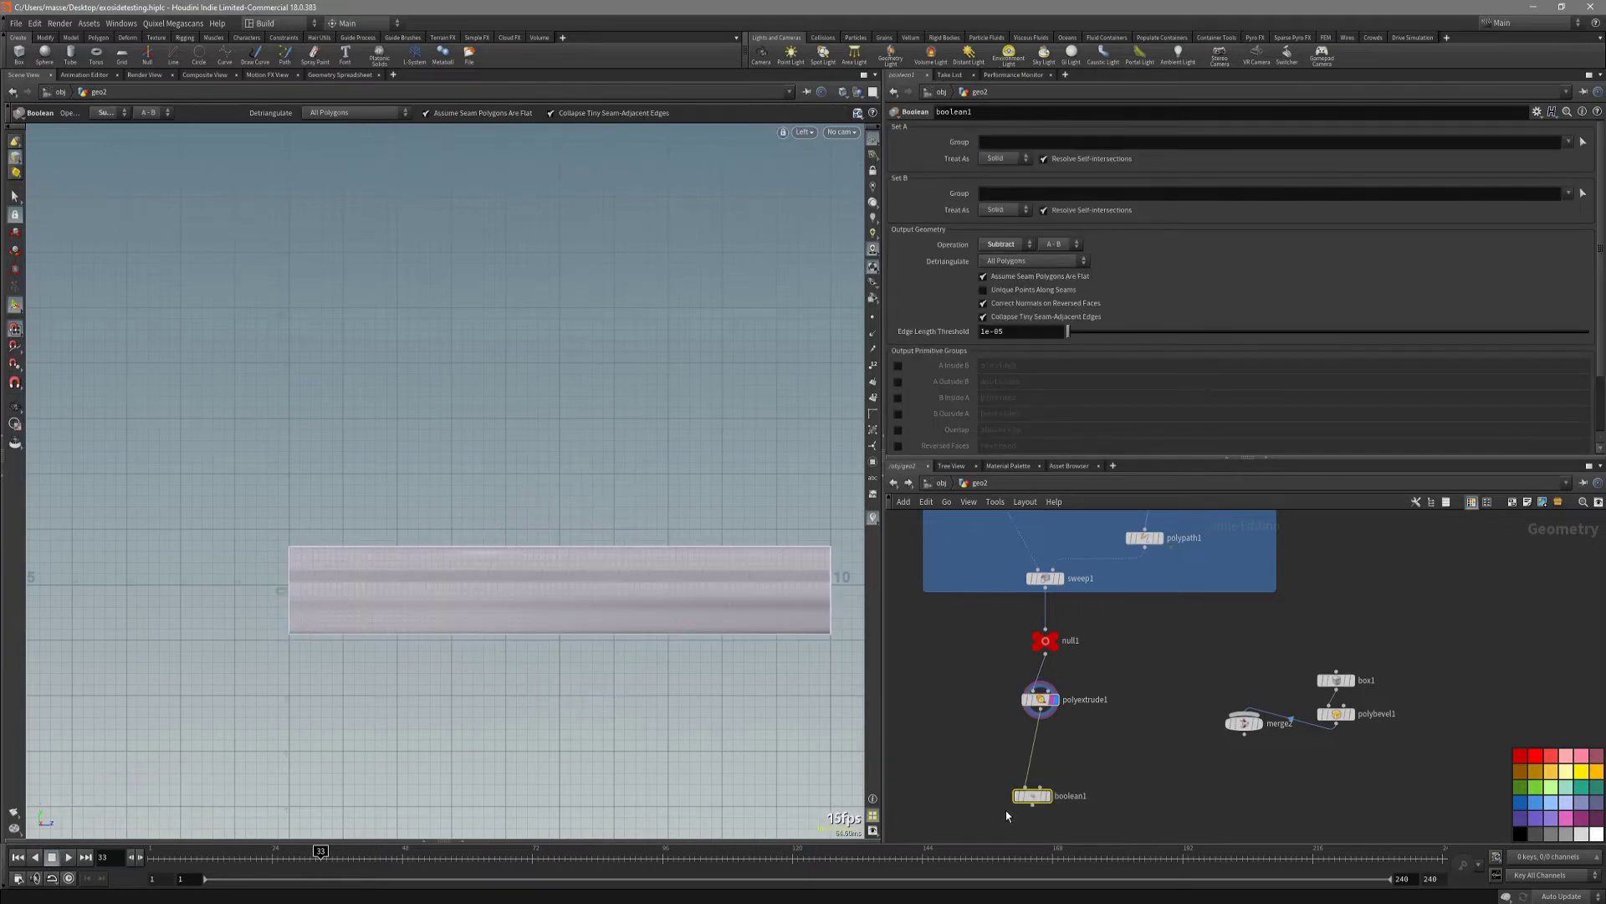
key(r)
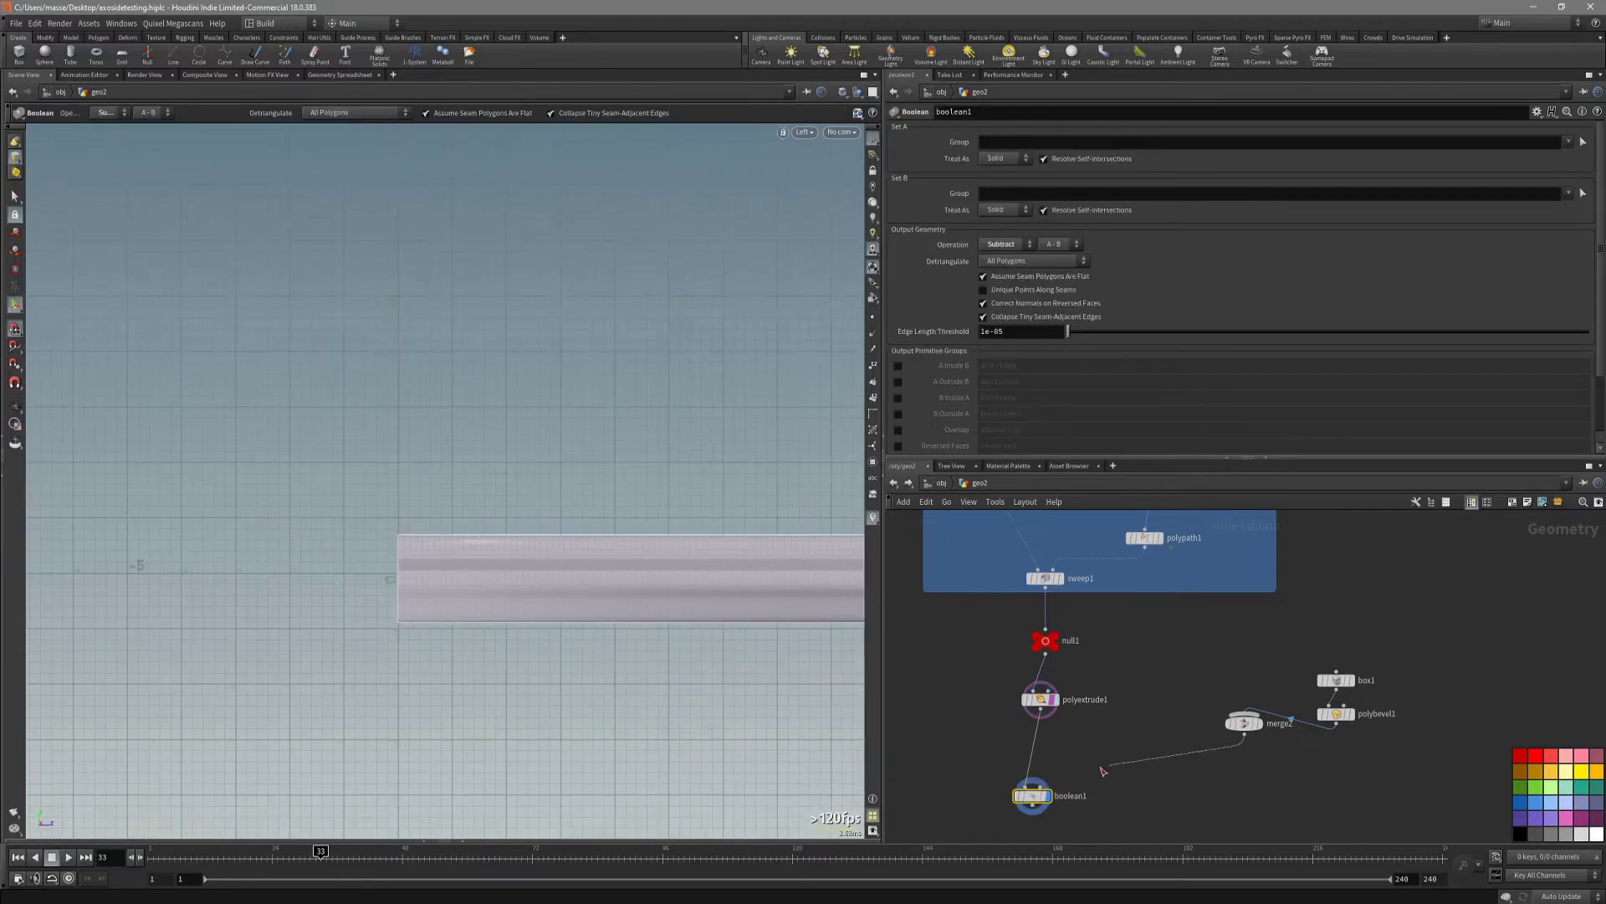
drag(1104, 771, 1039, 784)
key(Escape)
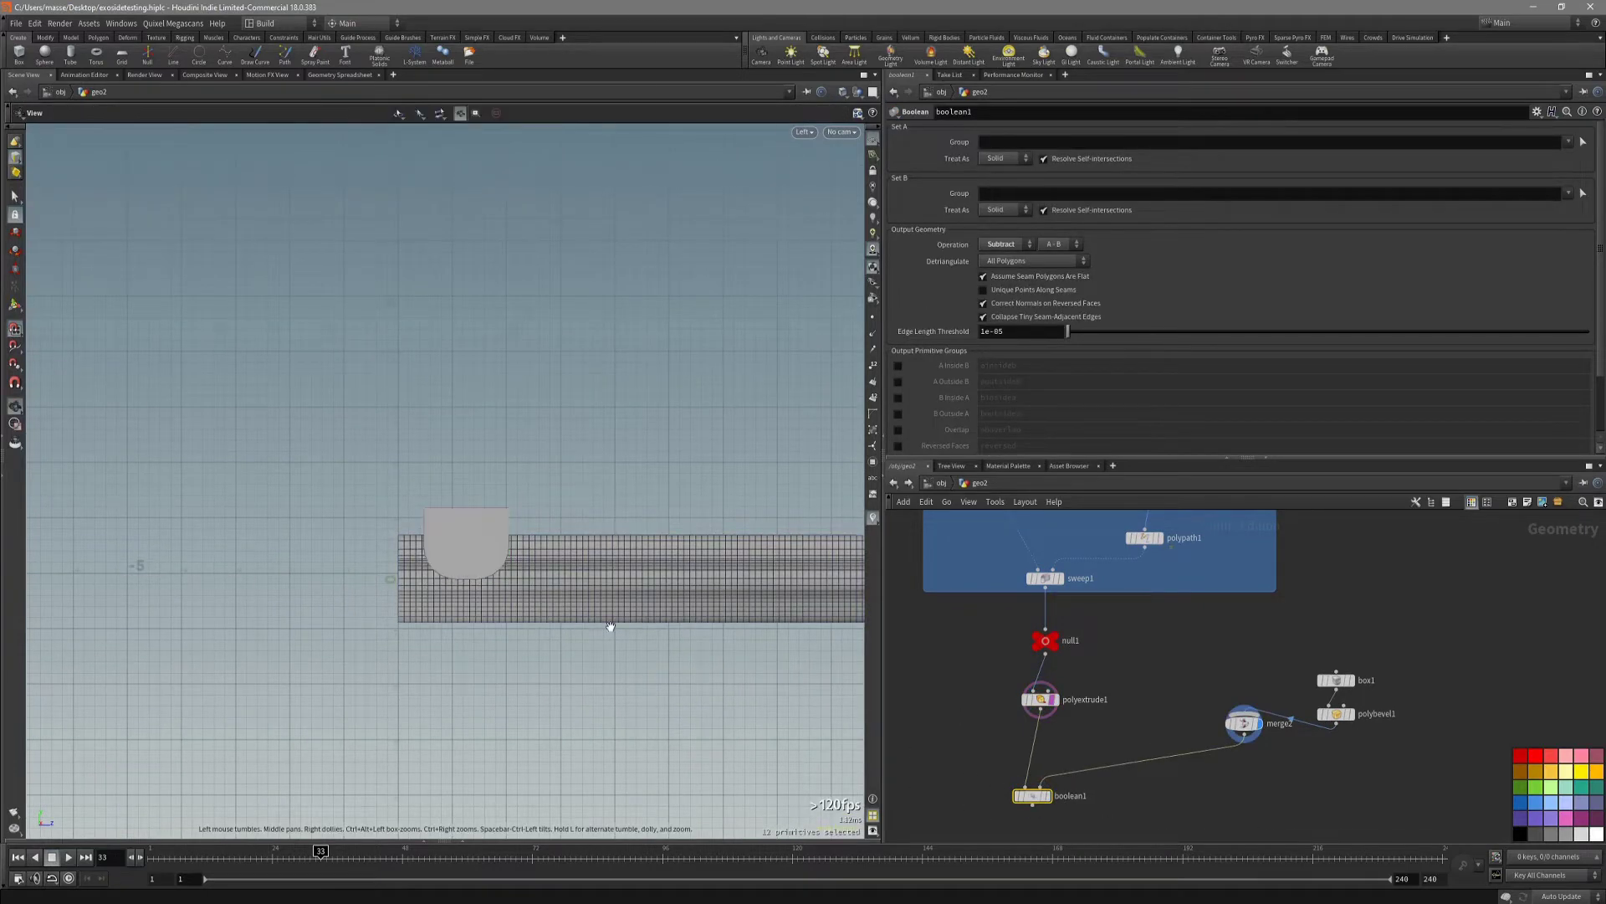
drag(611, 626, 636, 615)
drag(1019, 790, 1017, 787)
key(r)
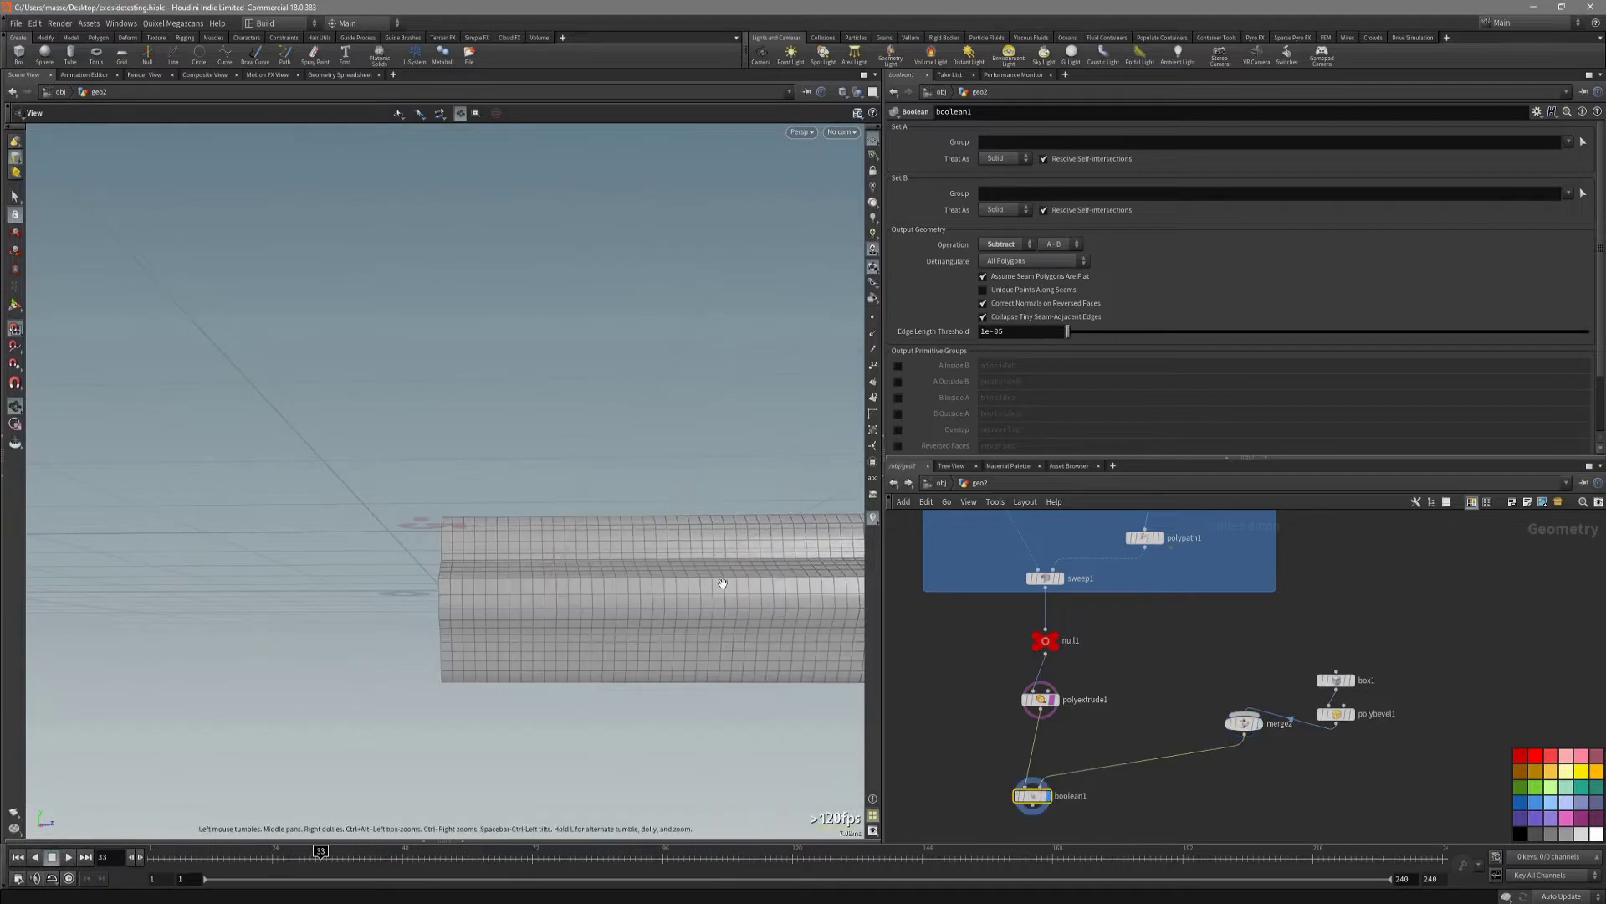
Examine the cutout near the handguard's open end in perspective, with and without wireframe over shaded.
mouse_move(720, 585)
mouse_down()
mouse_move(720, 620)
mouse_move(736, 609)
mouse_move(720, 603)
mouse_up()
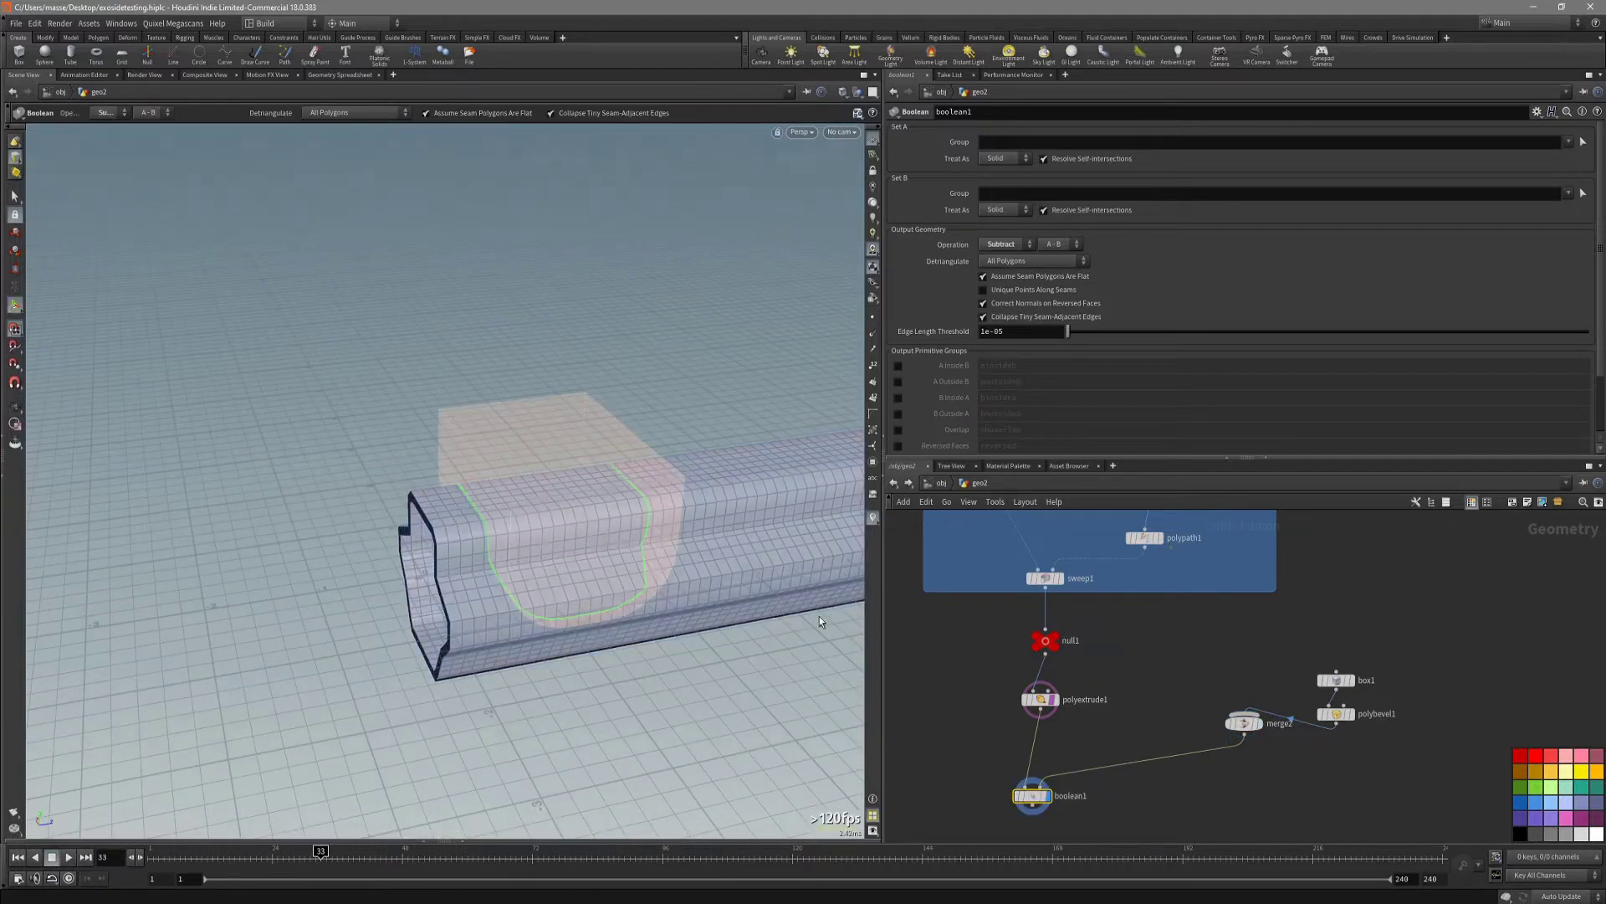
alt+drag(820, 616, 674, 563)
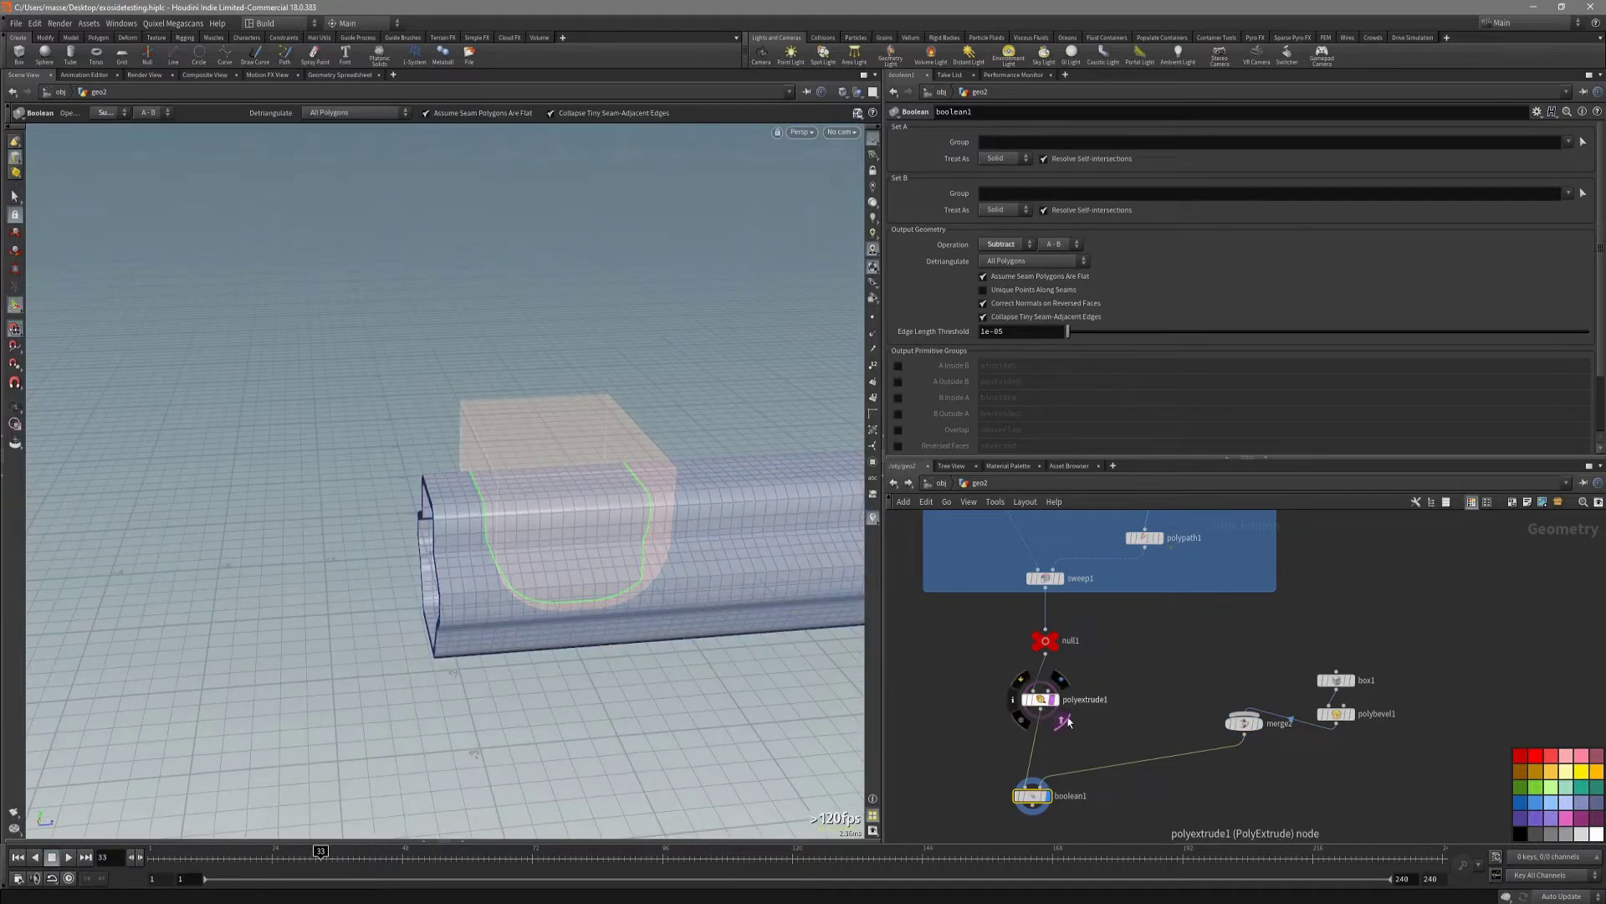
middle_drag(1116, 813, 1121, 786)
key(Escape)
key(shift+w)
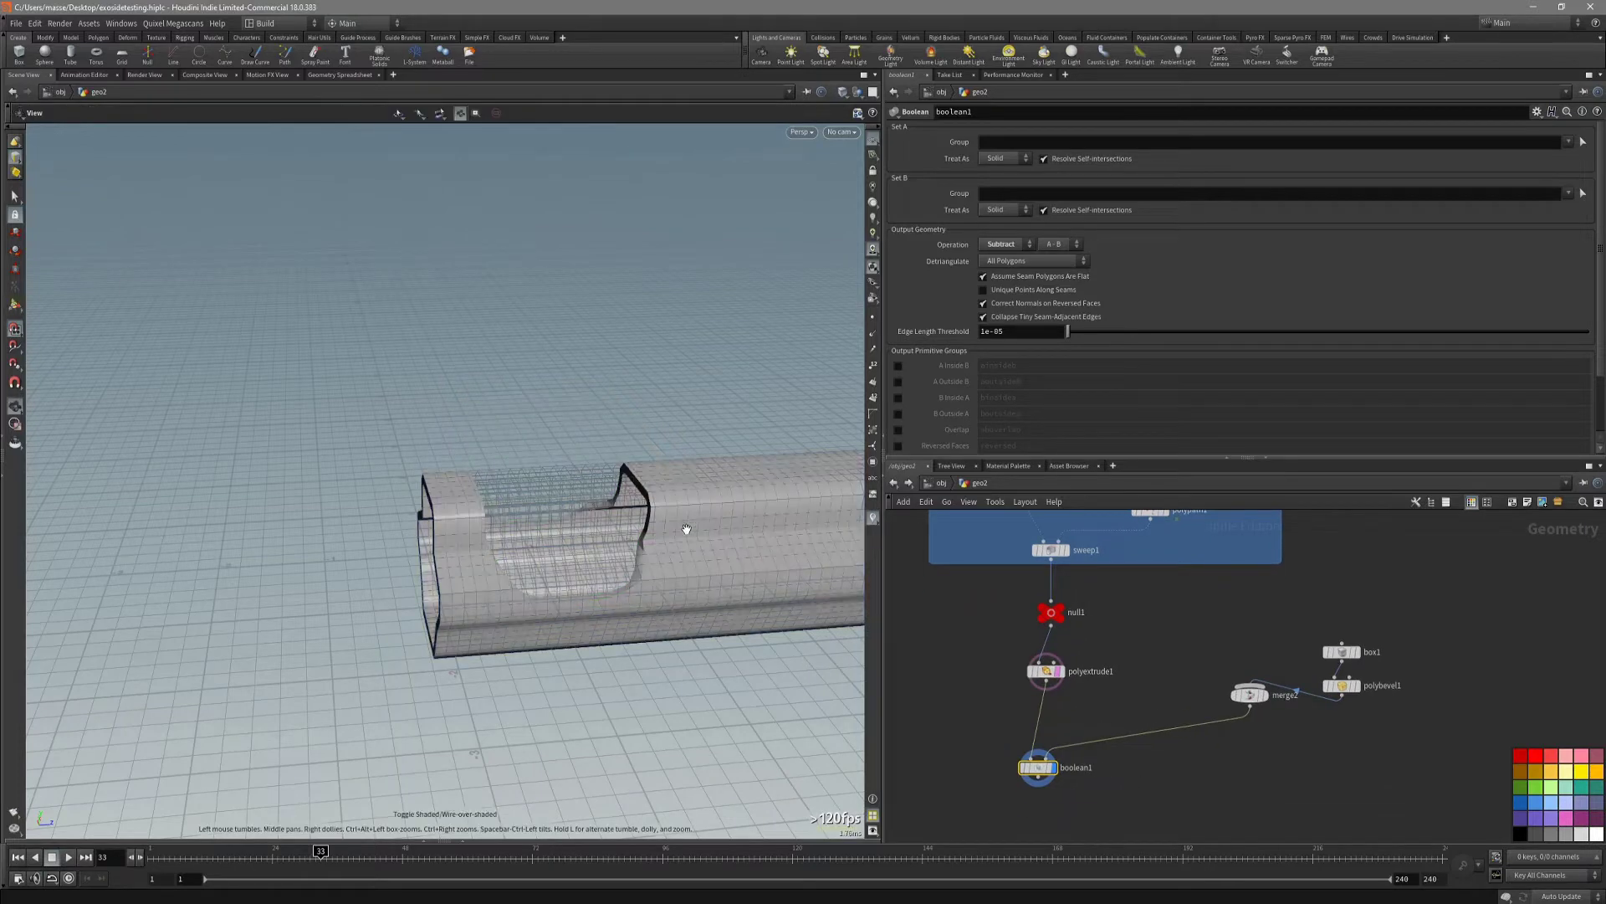
alt+drag(686, 529, 736, 544)
click(1038, 673)
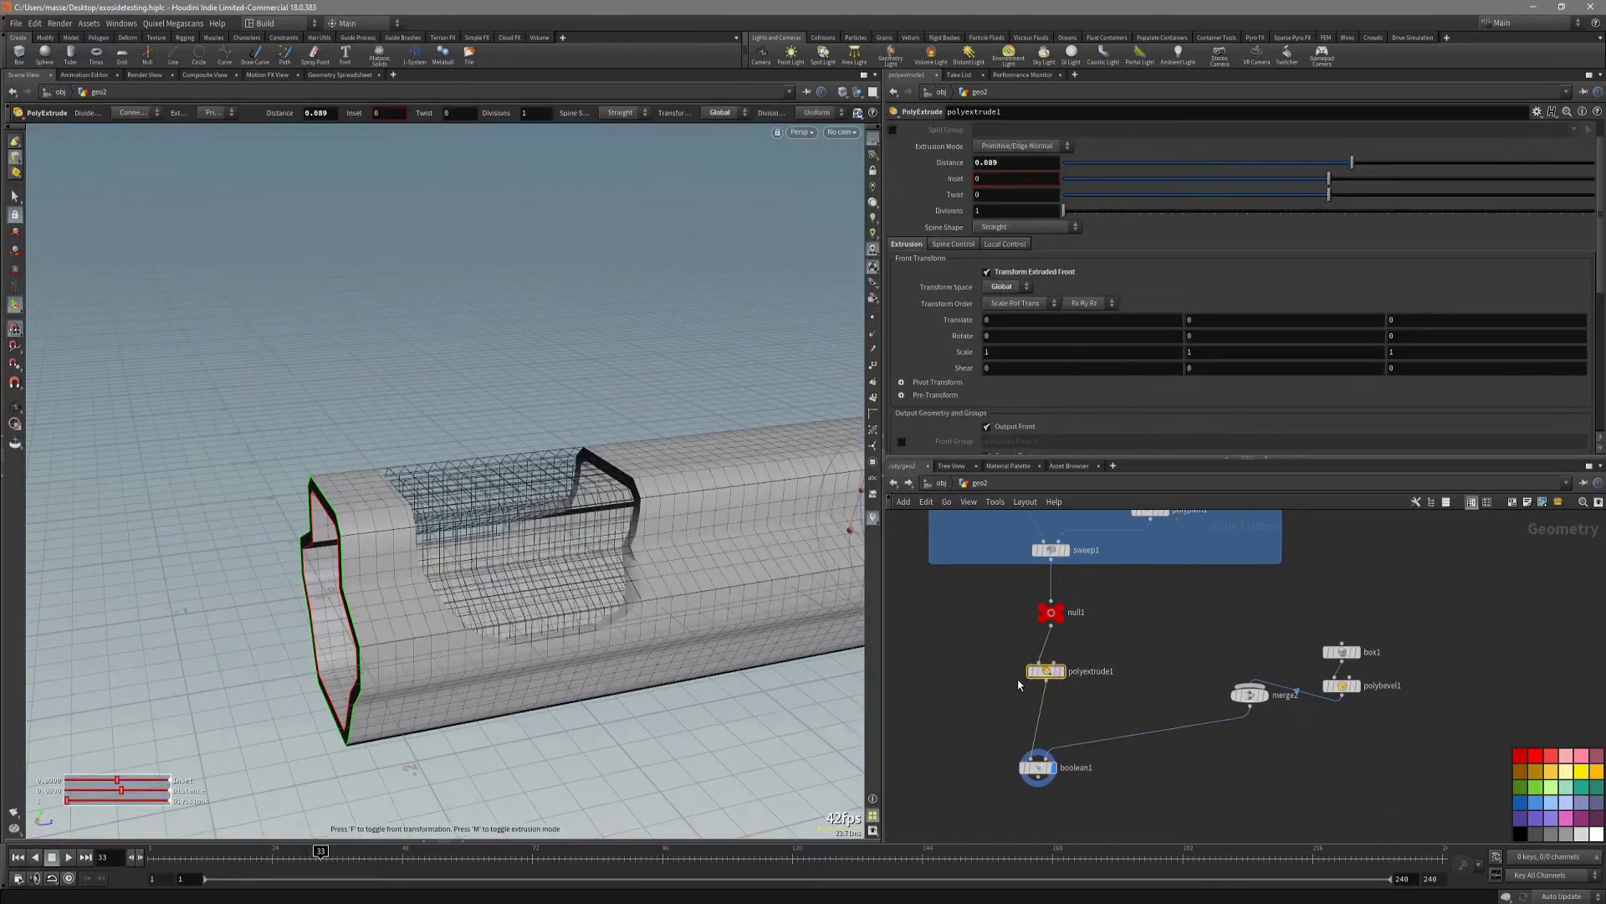
click(1037, 767)
mouse_move(720, 584)
mouse_down()
mouse_move(743, 599)
mouse_move(538, 513)
mouse_move(573, 535)
mouse_move(513, 538)
mouse_move(467, 598)
mouse_move(530, 538)
mouse_move(519, 570)
mouse_move(543, 548)
mouse_up()
key(shift+w)
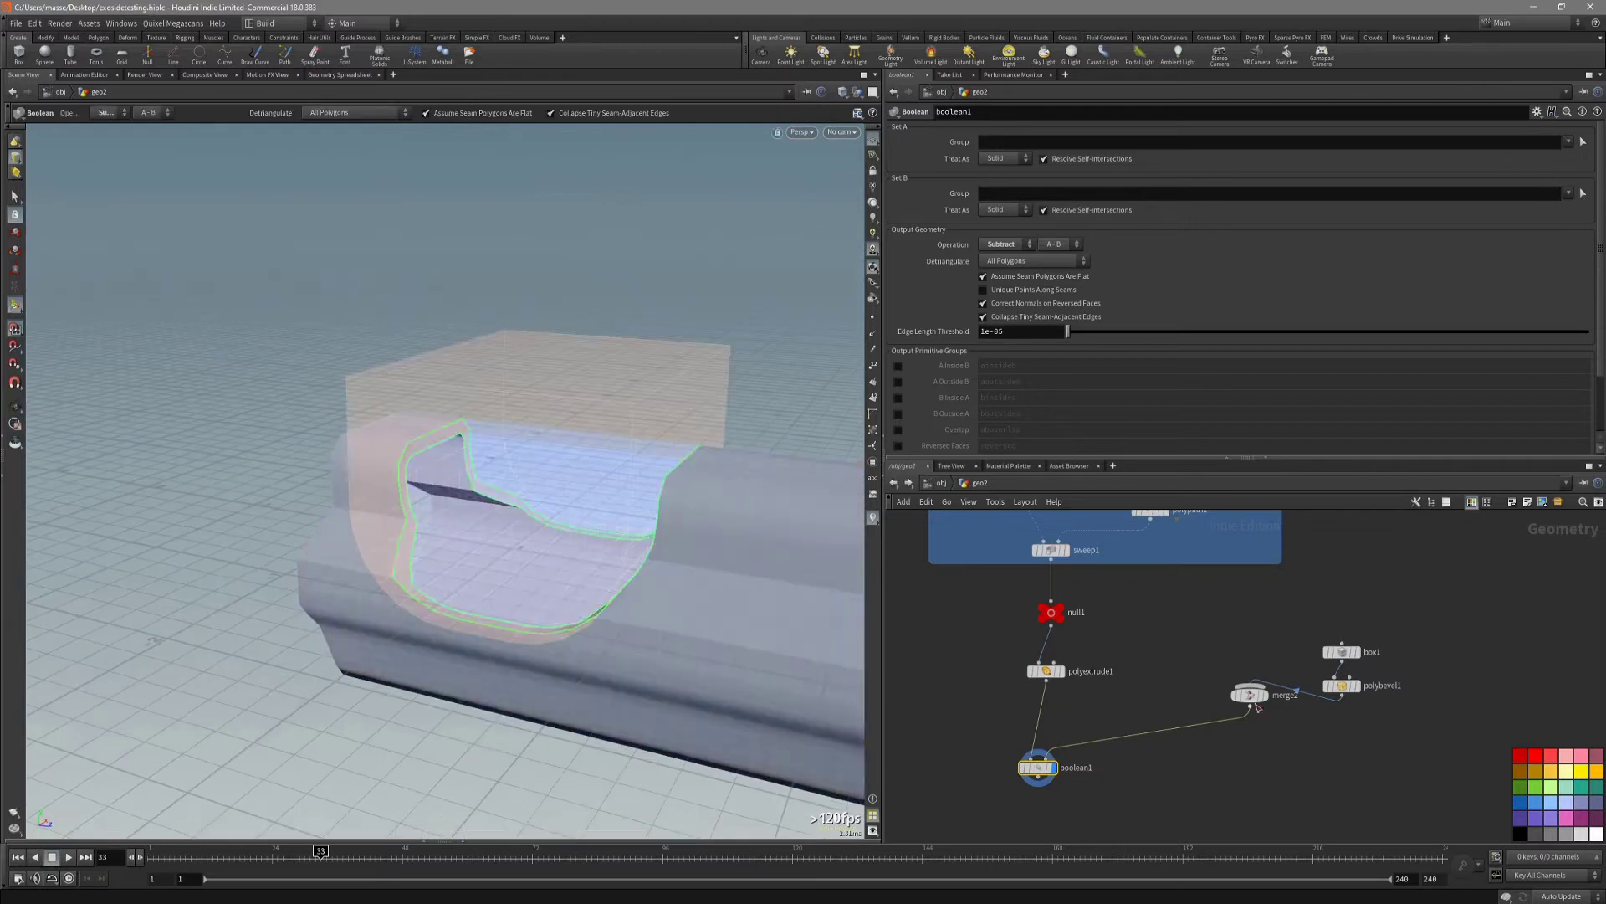
Set the axis divisions of the cutter box box1 to 6, 6 and 6.
click(1341, 687)
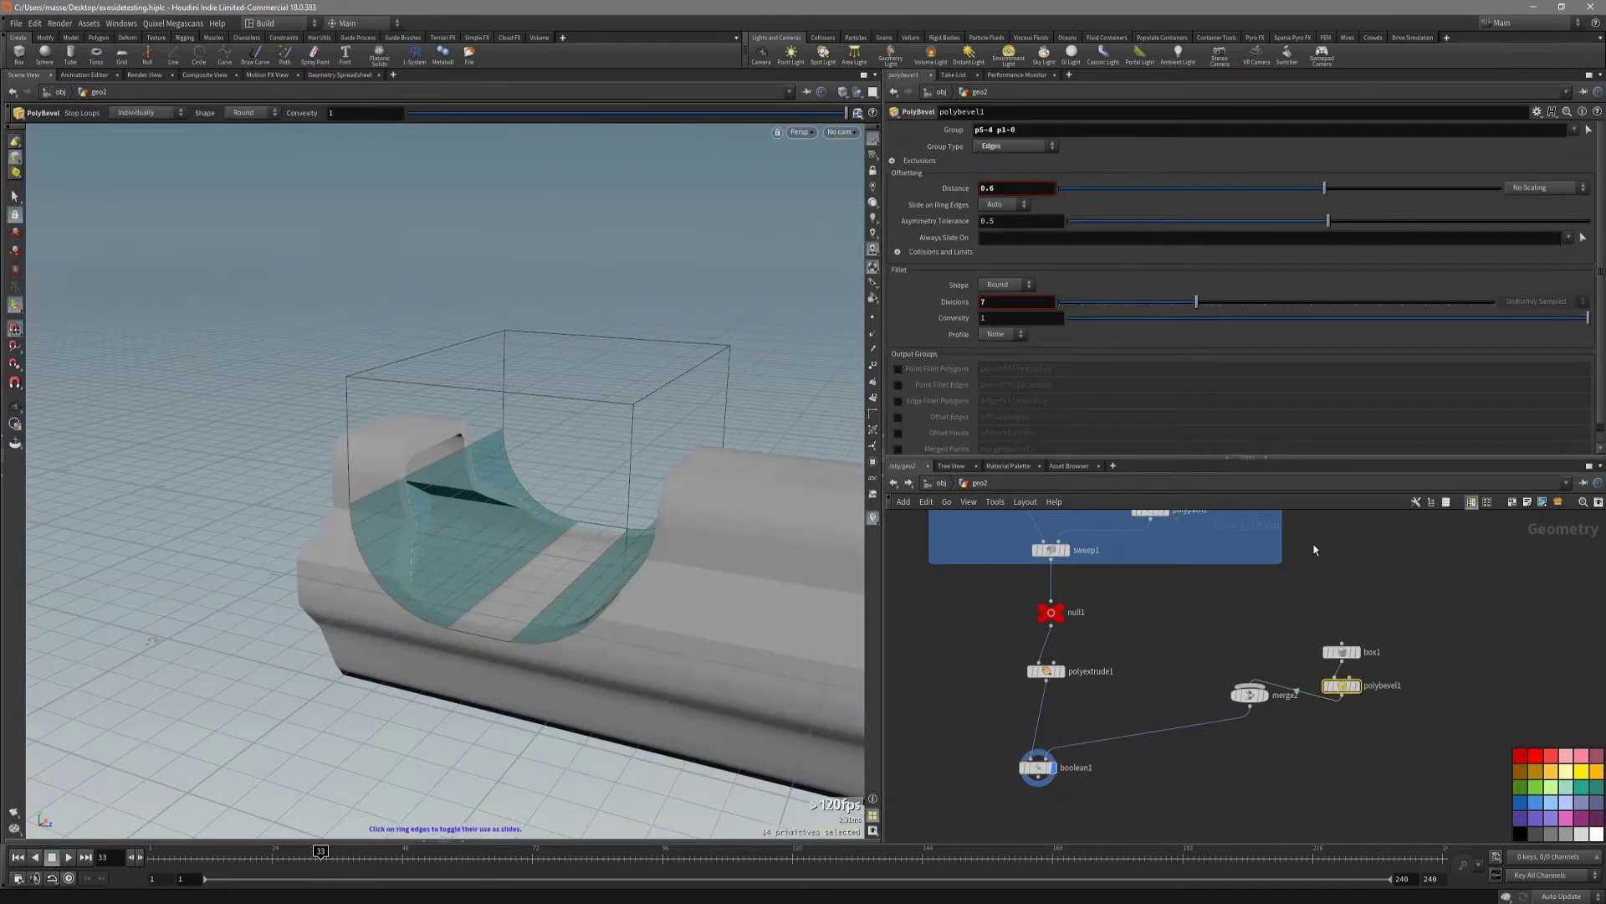
click(1348, 653)
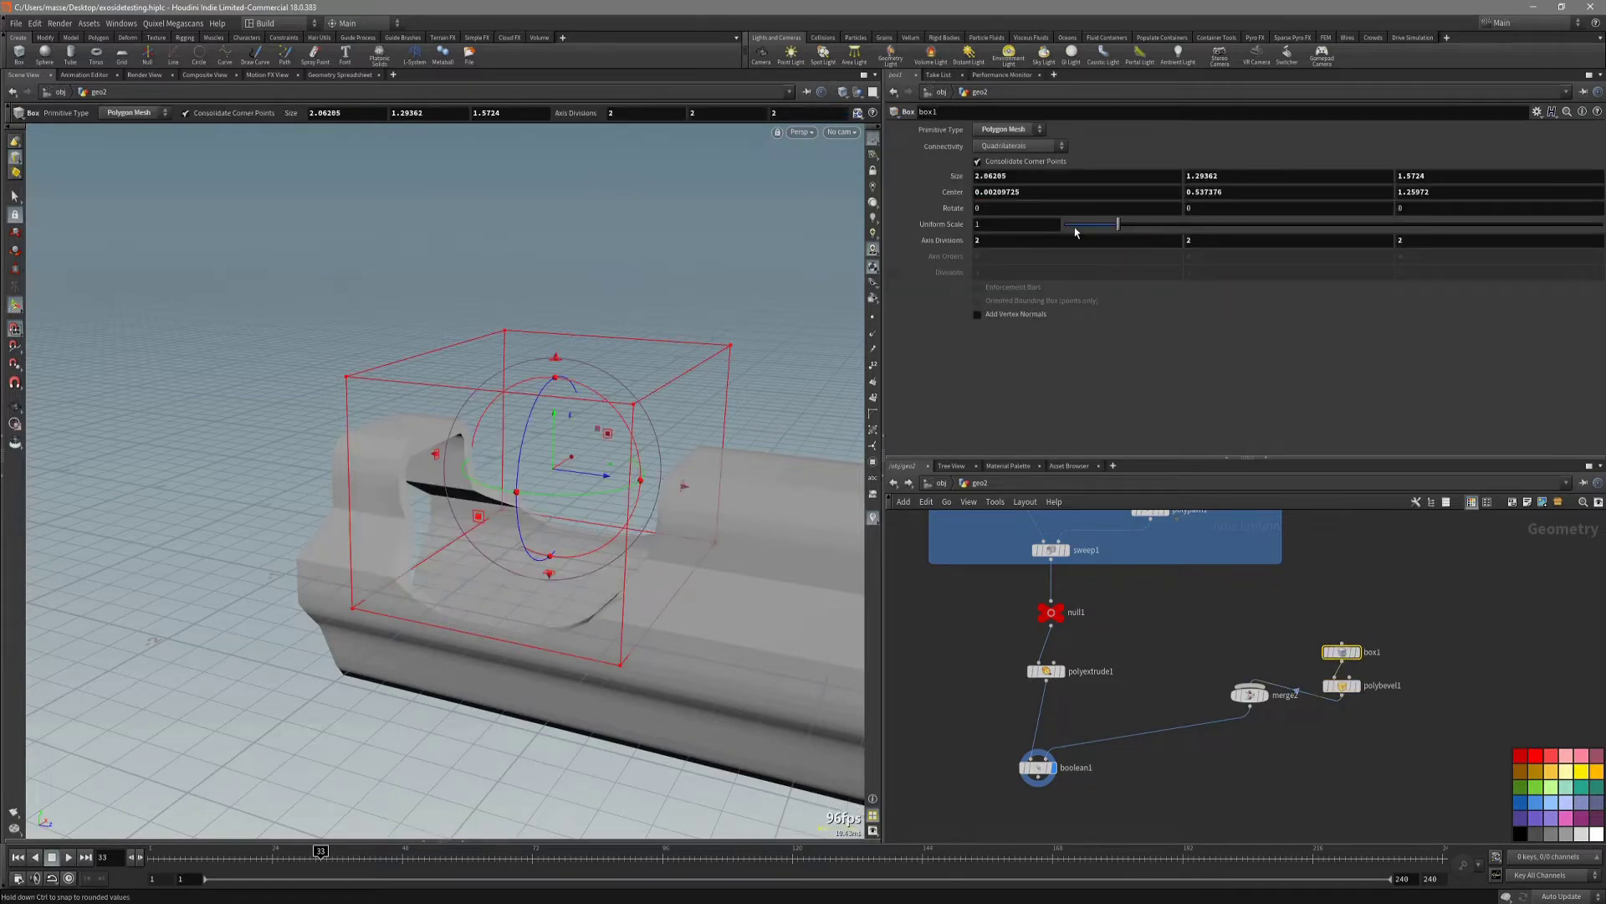
middle_drag(1034, 243, 1052, 251)
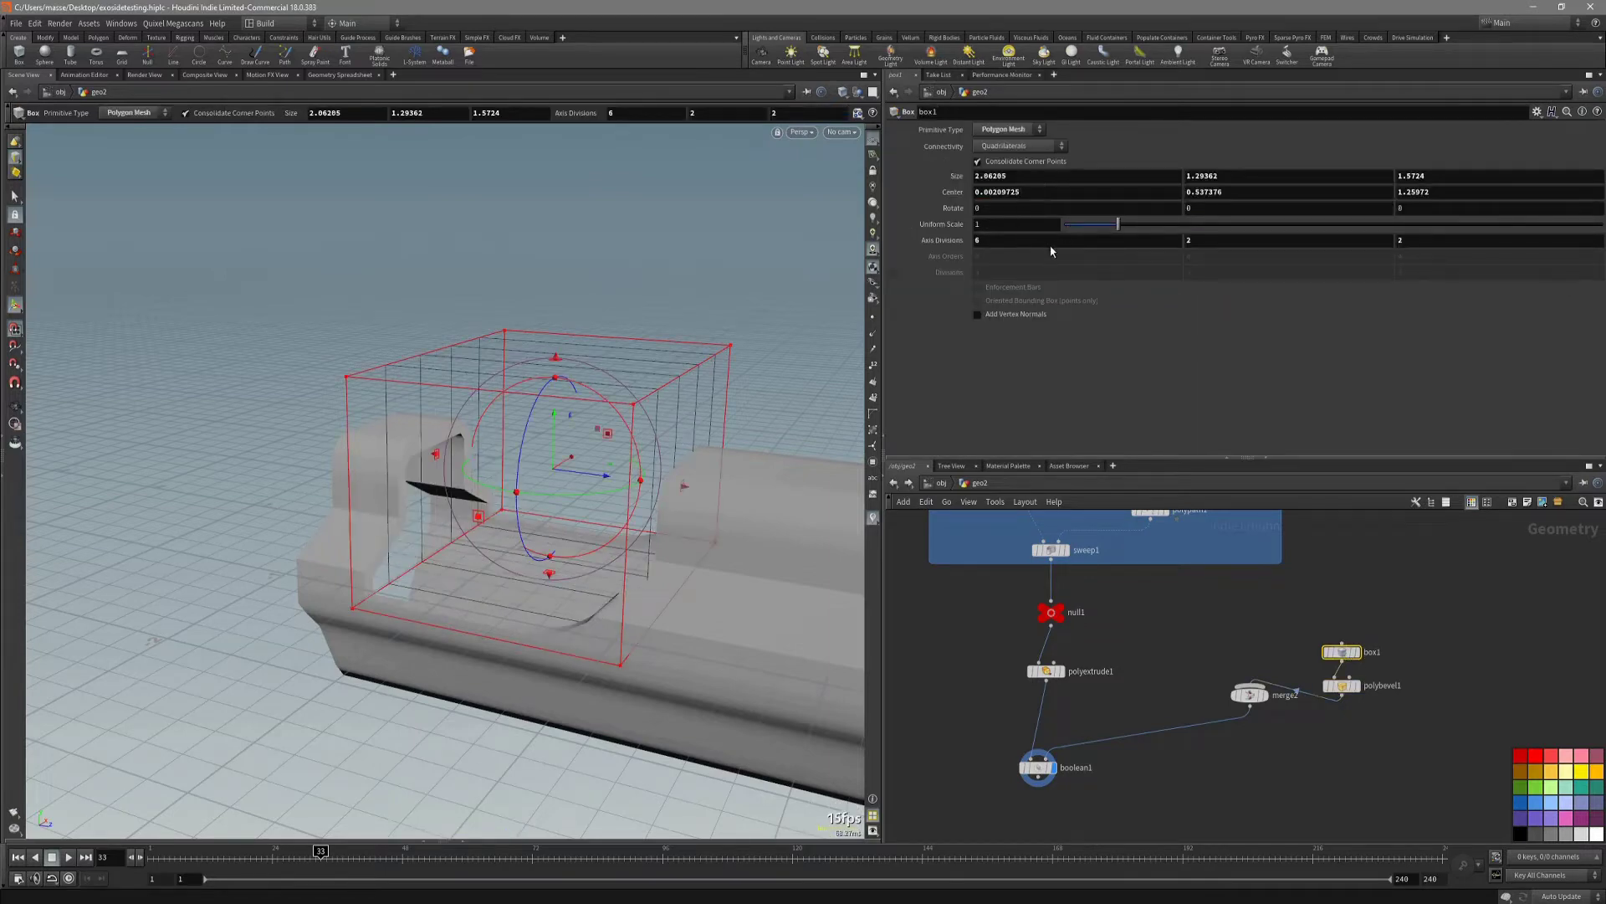
middle_drag(1237, 240, 1245, 238)
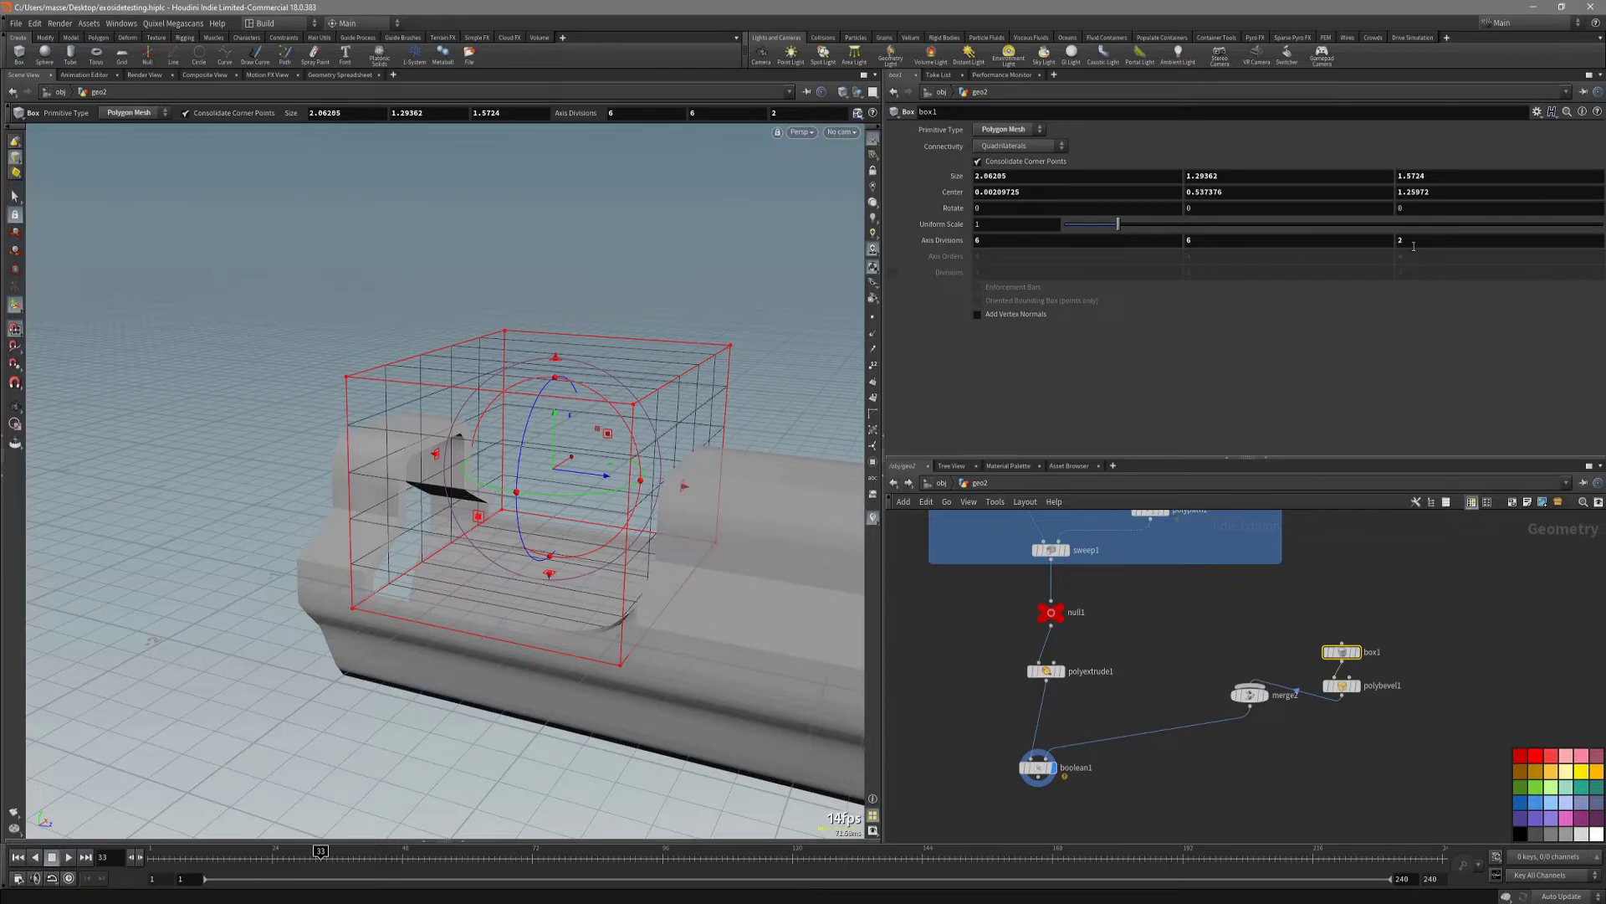
middle_drag(1444, 241, 1450, 241)
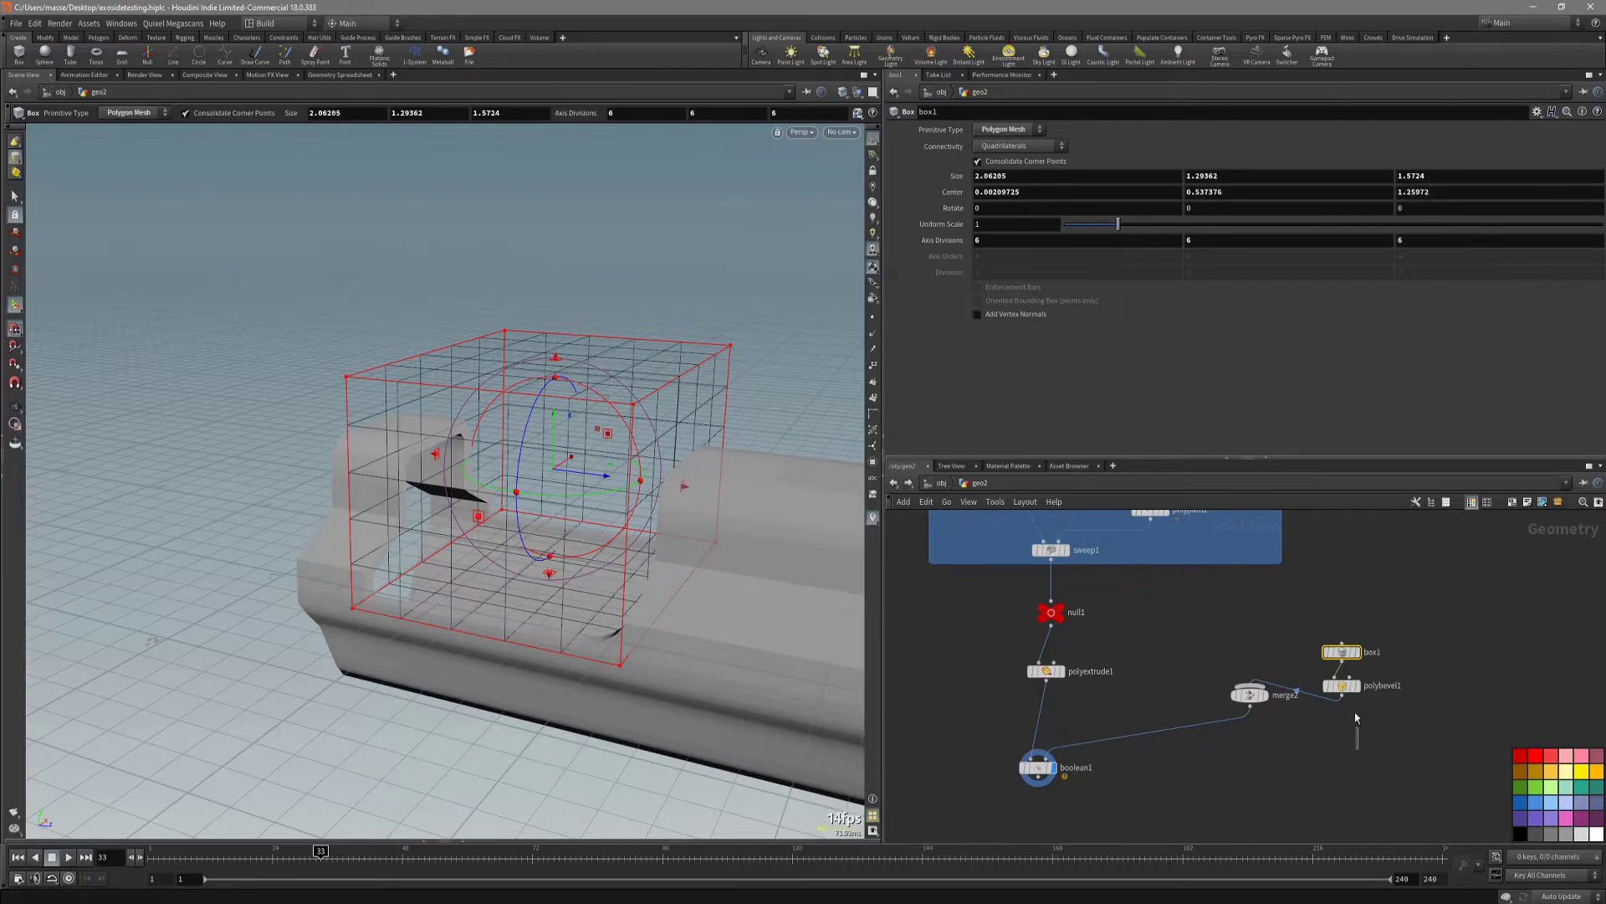
Reselect the full lower crosswise edges of the subdivided box as the edge group of polybevel1.
click(1355, 685)
alt+drag(648, 611, 561, 527)
middle_drag(1278, 757, 1261, 779)
alt+drag(719, 641, 664, 589)
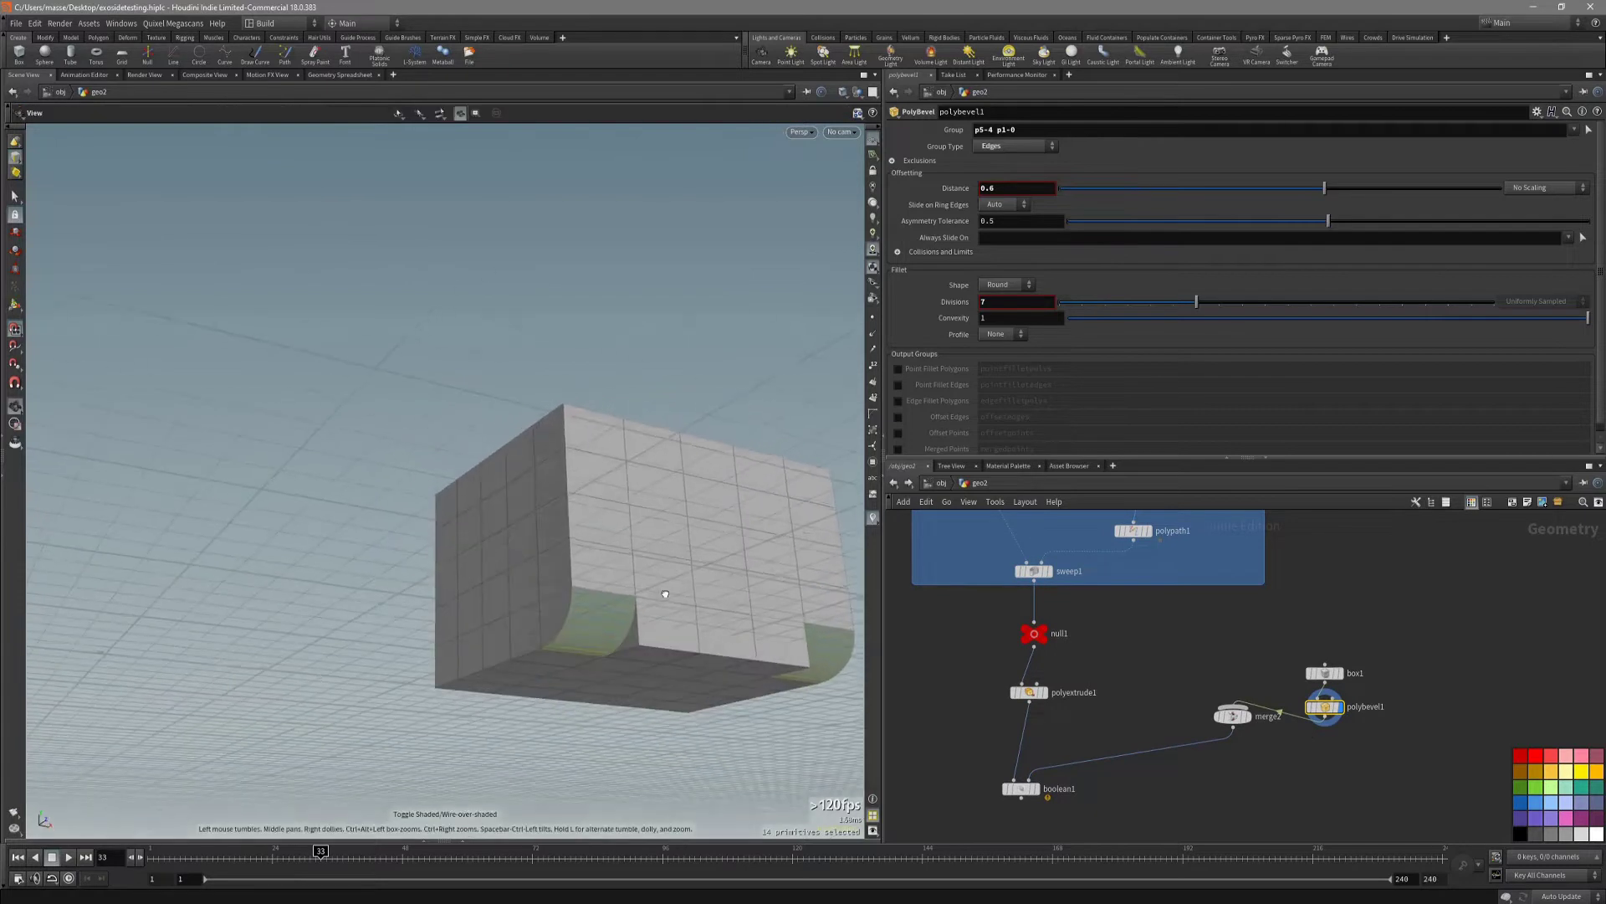
alt+drag(735, 738, 745, 709)
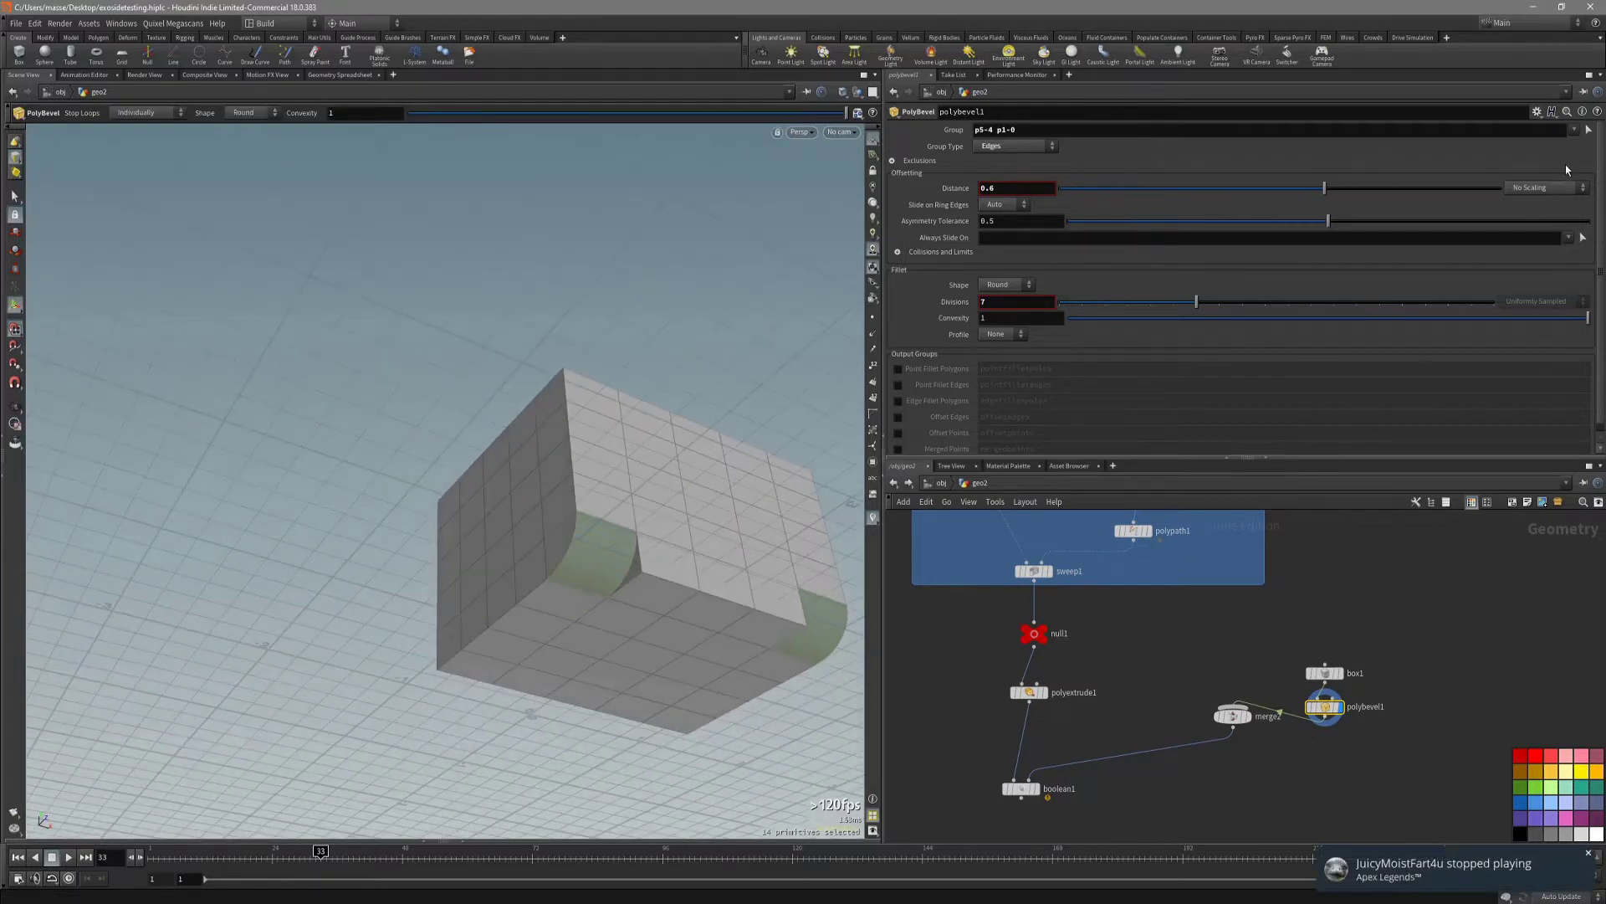
click(1589, 131)
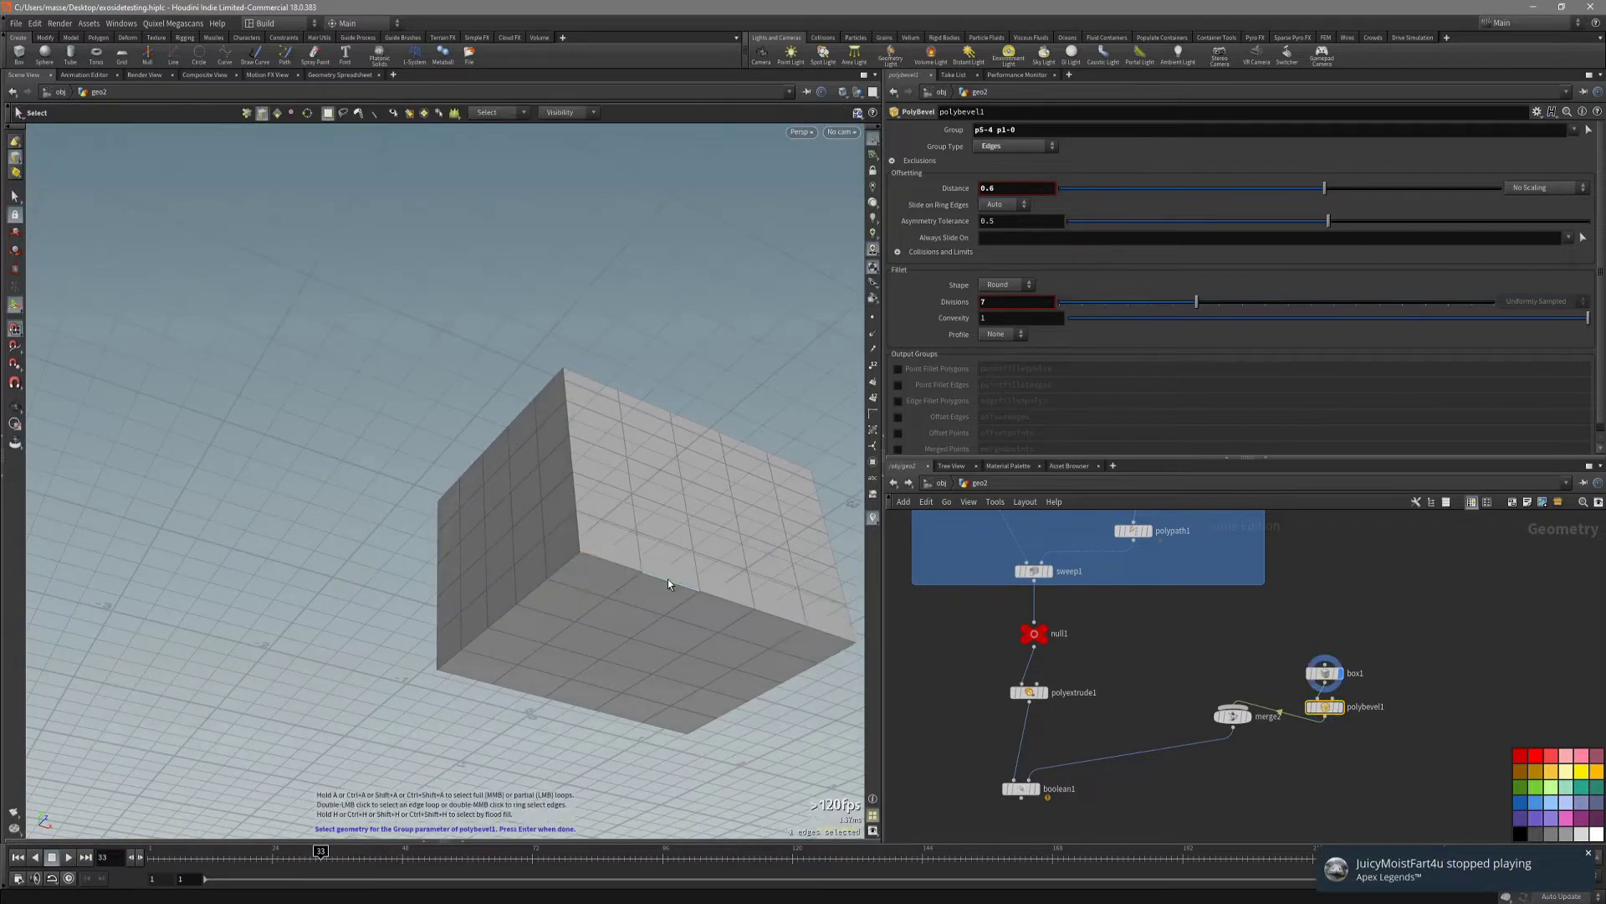
key(Return)
alt+drag(540, 666, 628, 684)
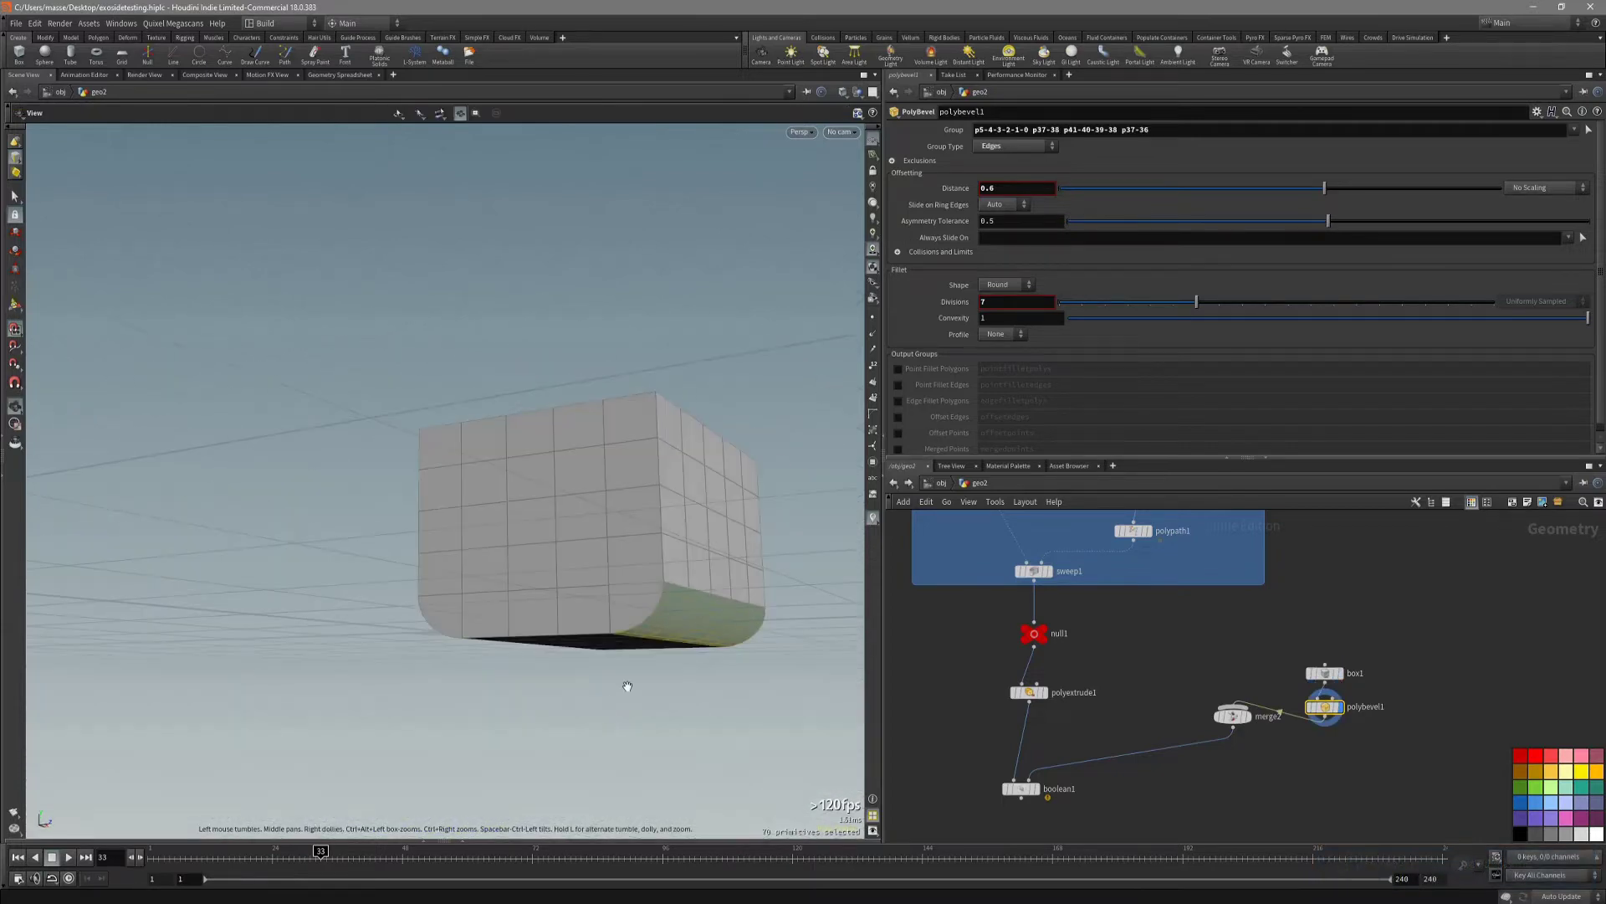
key(shift+w)
key(shift+w)
Display the boolean1 result with wireframe over shaded and examine the rounded cutout.
click(1233, 713)
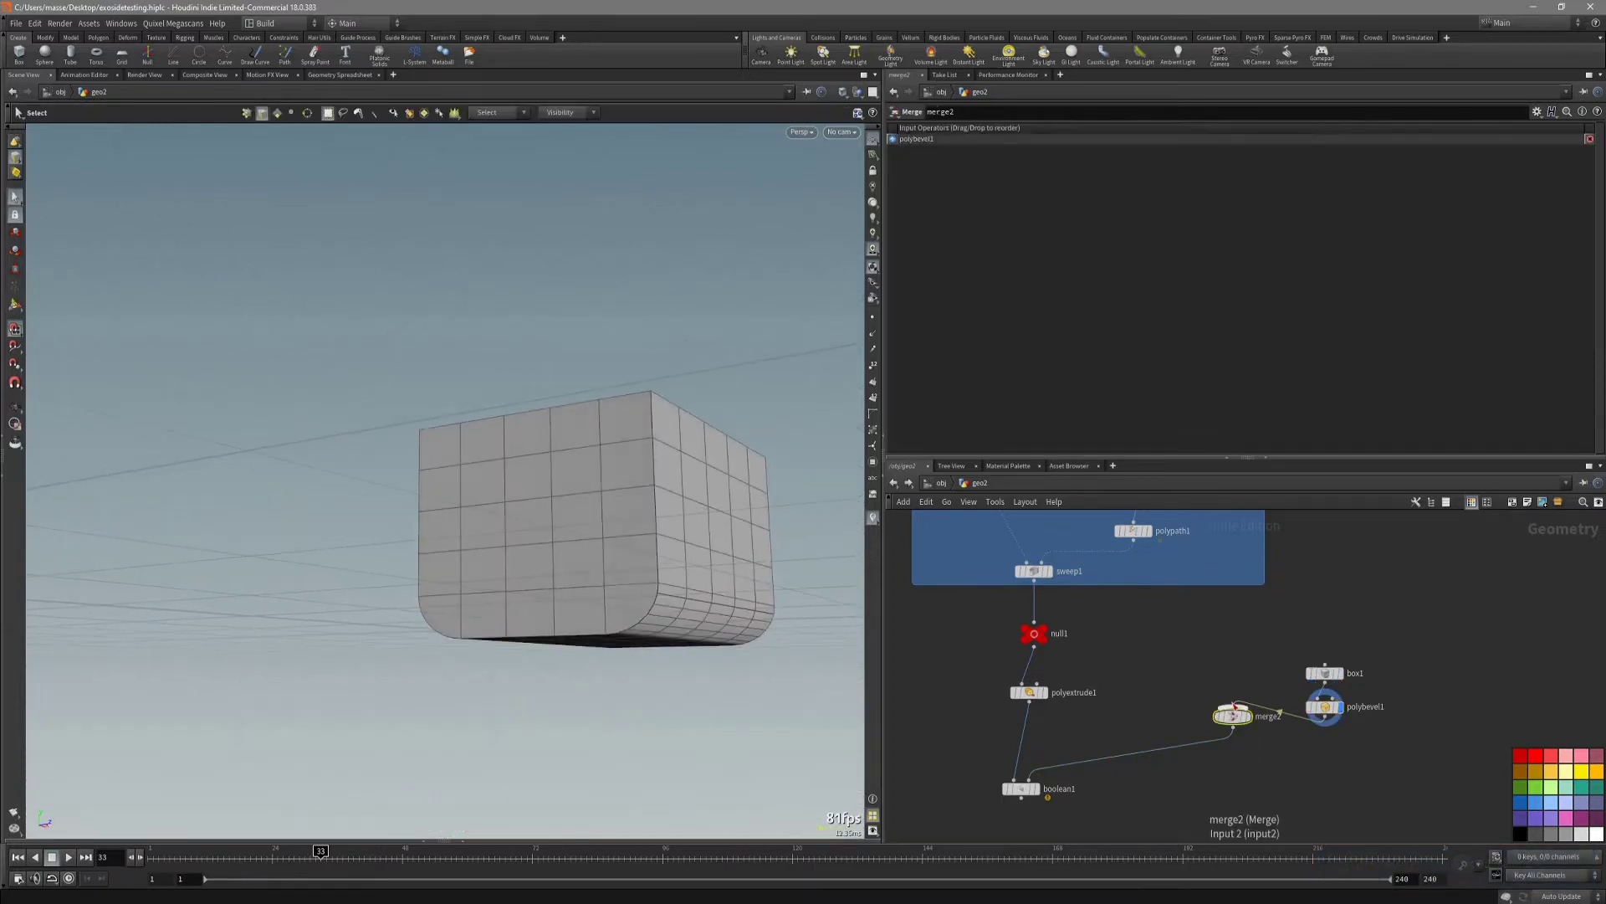
click(1035, 789)
mouse_move(803, 603)
alt+mouse_down()
mouse_move(732, 641)
mouse_move(810, 594)
mouse_move(796, 545)
mouse_move(846, 549)
mouse_move(474, 577)
alt+mouse_up()
key(shift+w)
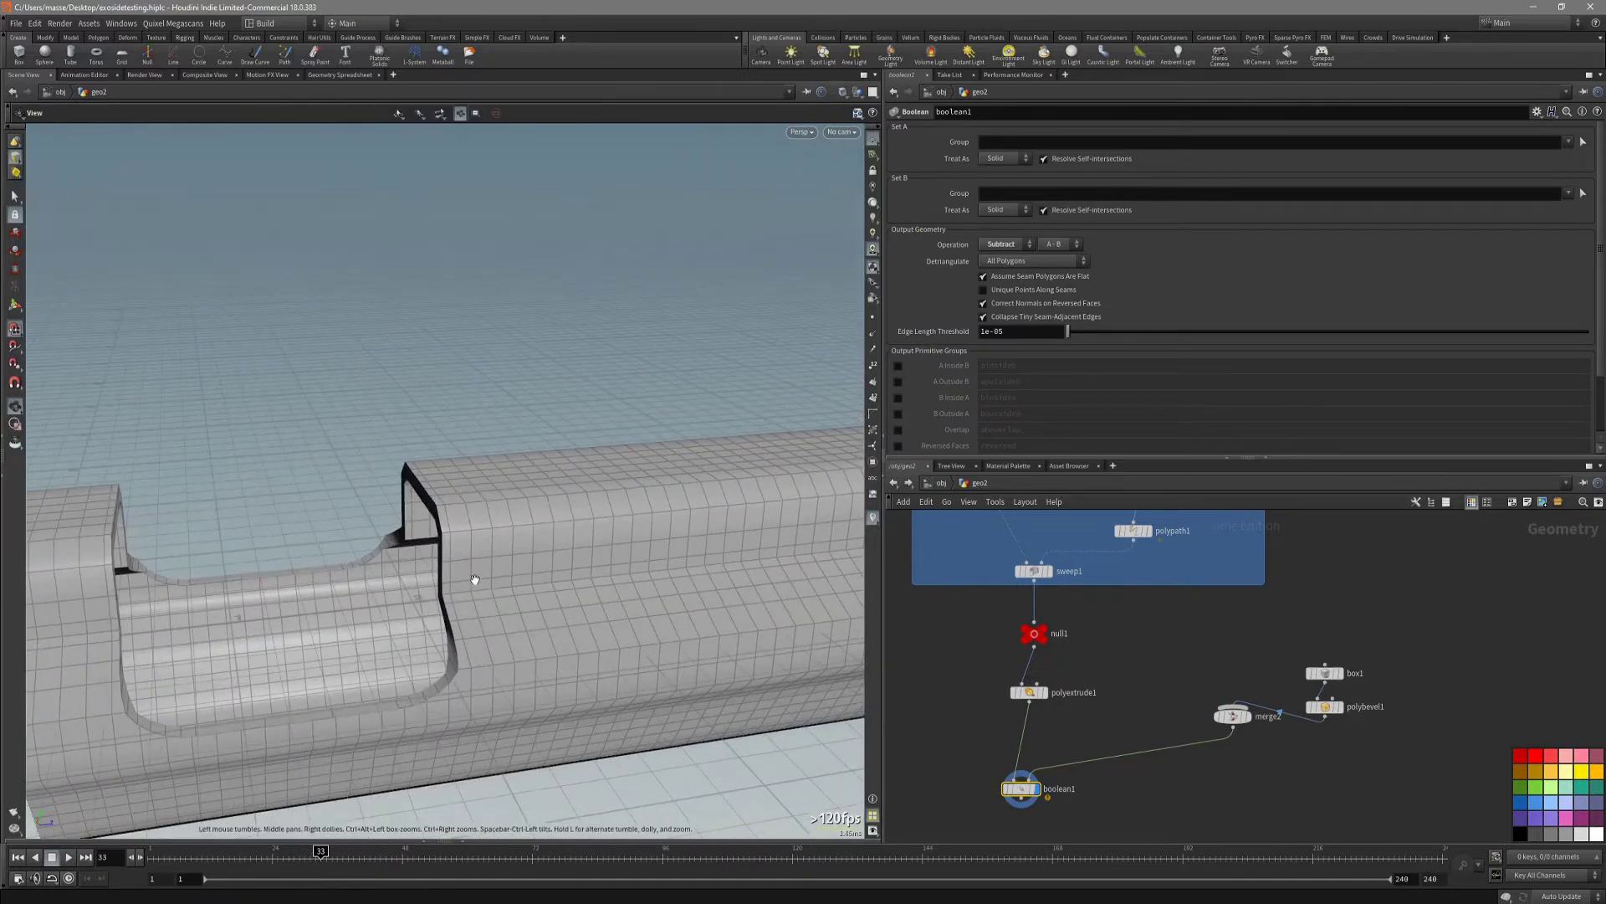
Add a second box in the left view and shape it into a slanted slot cutter, about 0.79 by 0.23, rotated about 26 degrees.
key(space+4)
right_drag(534, 599, 669, 584)
middle_drag(610, 589, 527, 656)
right_drag(507, 628, 566, 629)
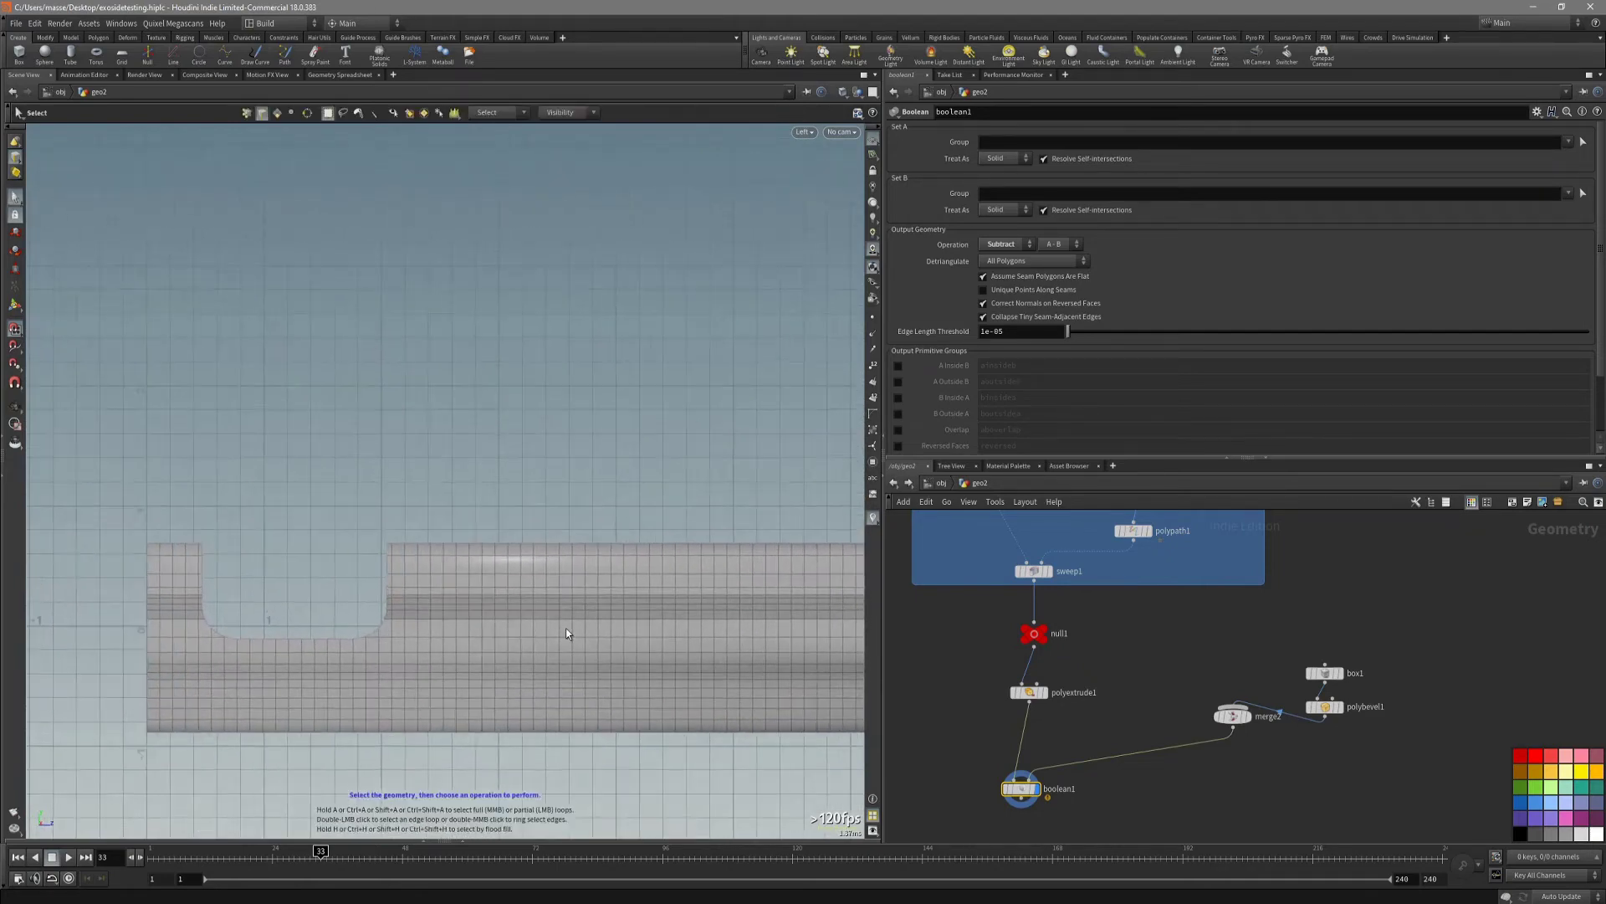
middle_drag(1284, 796, 1282, 762)
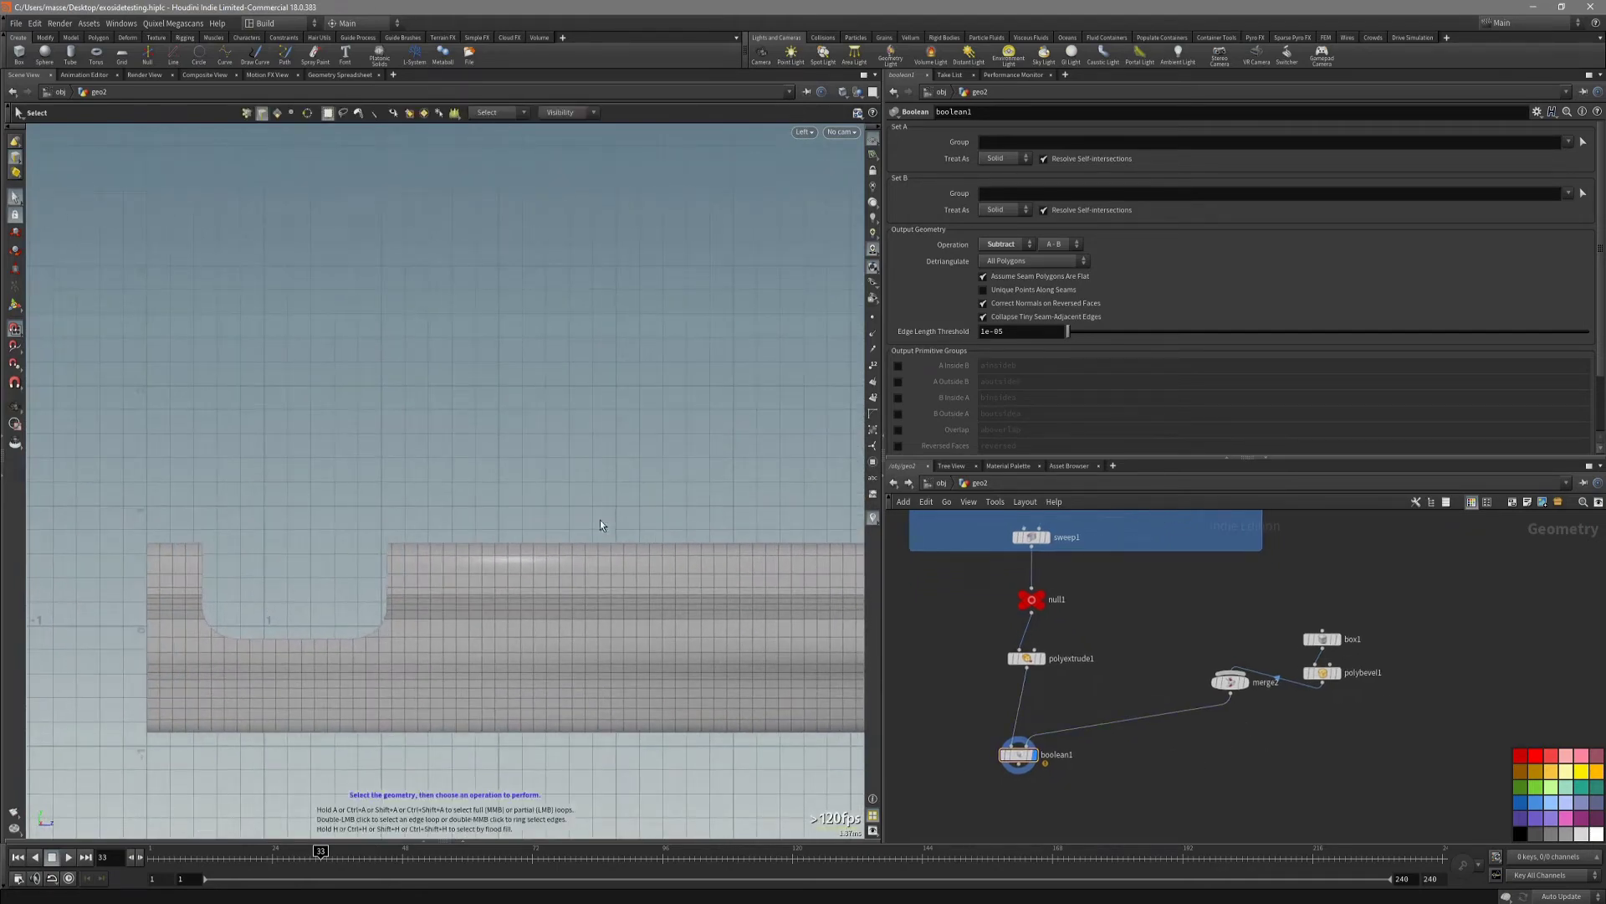
key(Tab)
text(box)
key(Return)
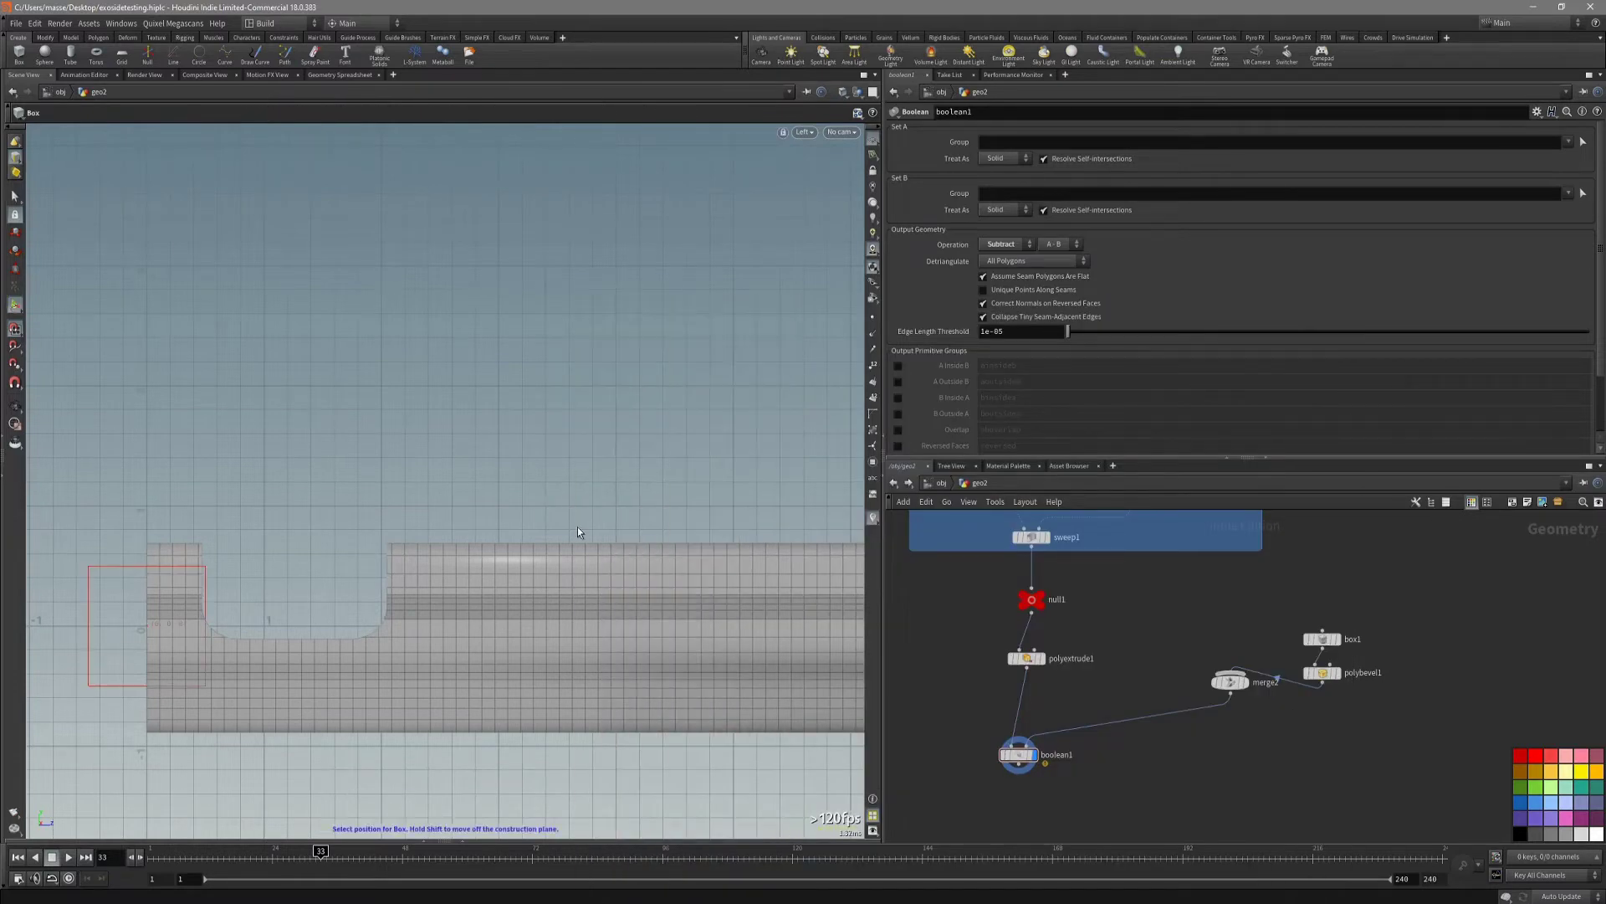
click(521, 539)
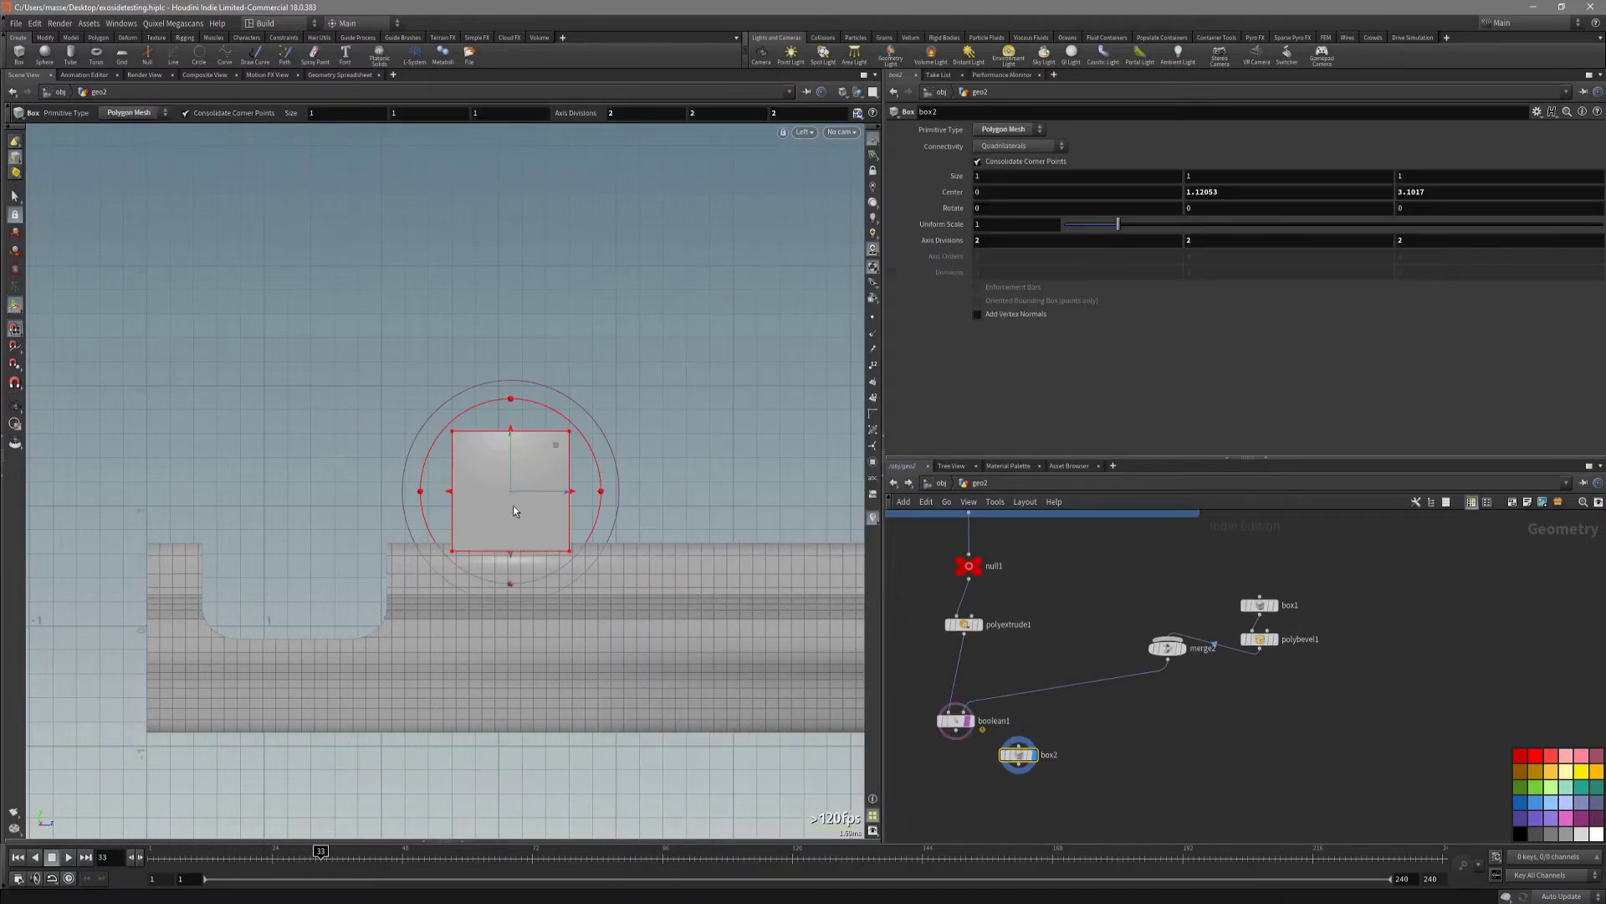
drag(513, 511, 694, 659)
Widen the slanted box to about 3.25 across the handguard and set its axis divisions to 5, 8 and 4.
key(space+1)
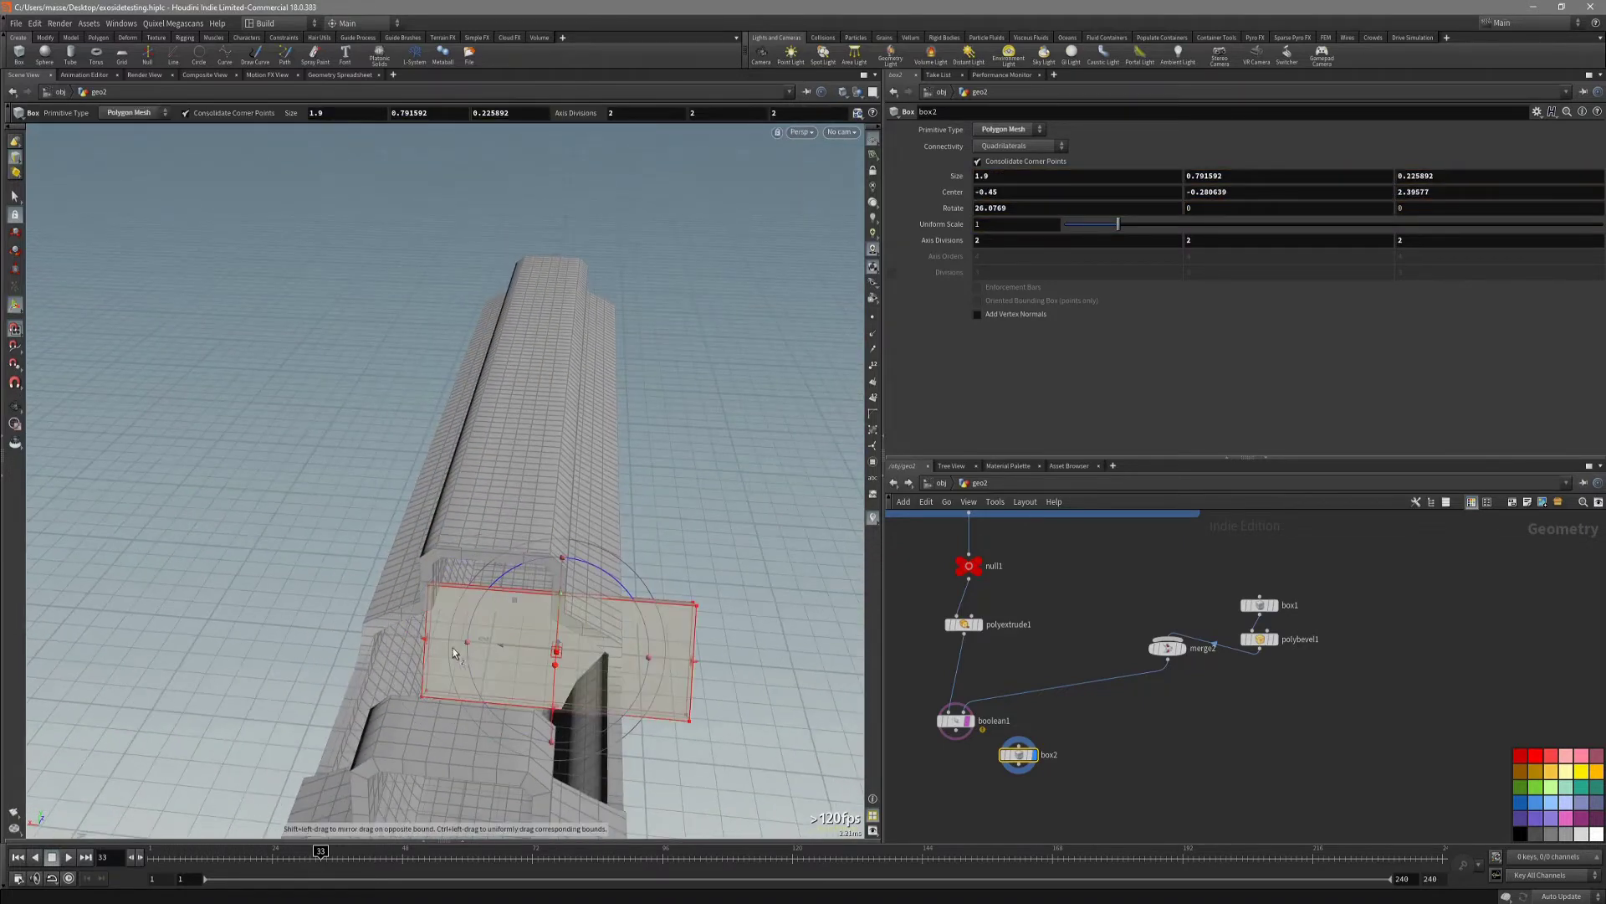
drag(424, 645, 249, 627)
drag(518, 641, 569, 573)
key(s)
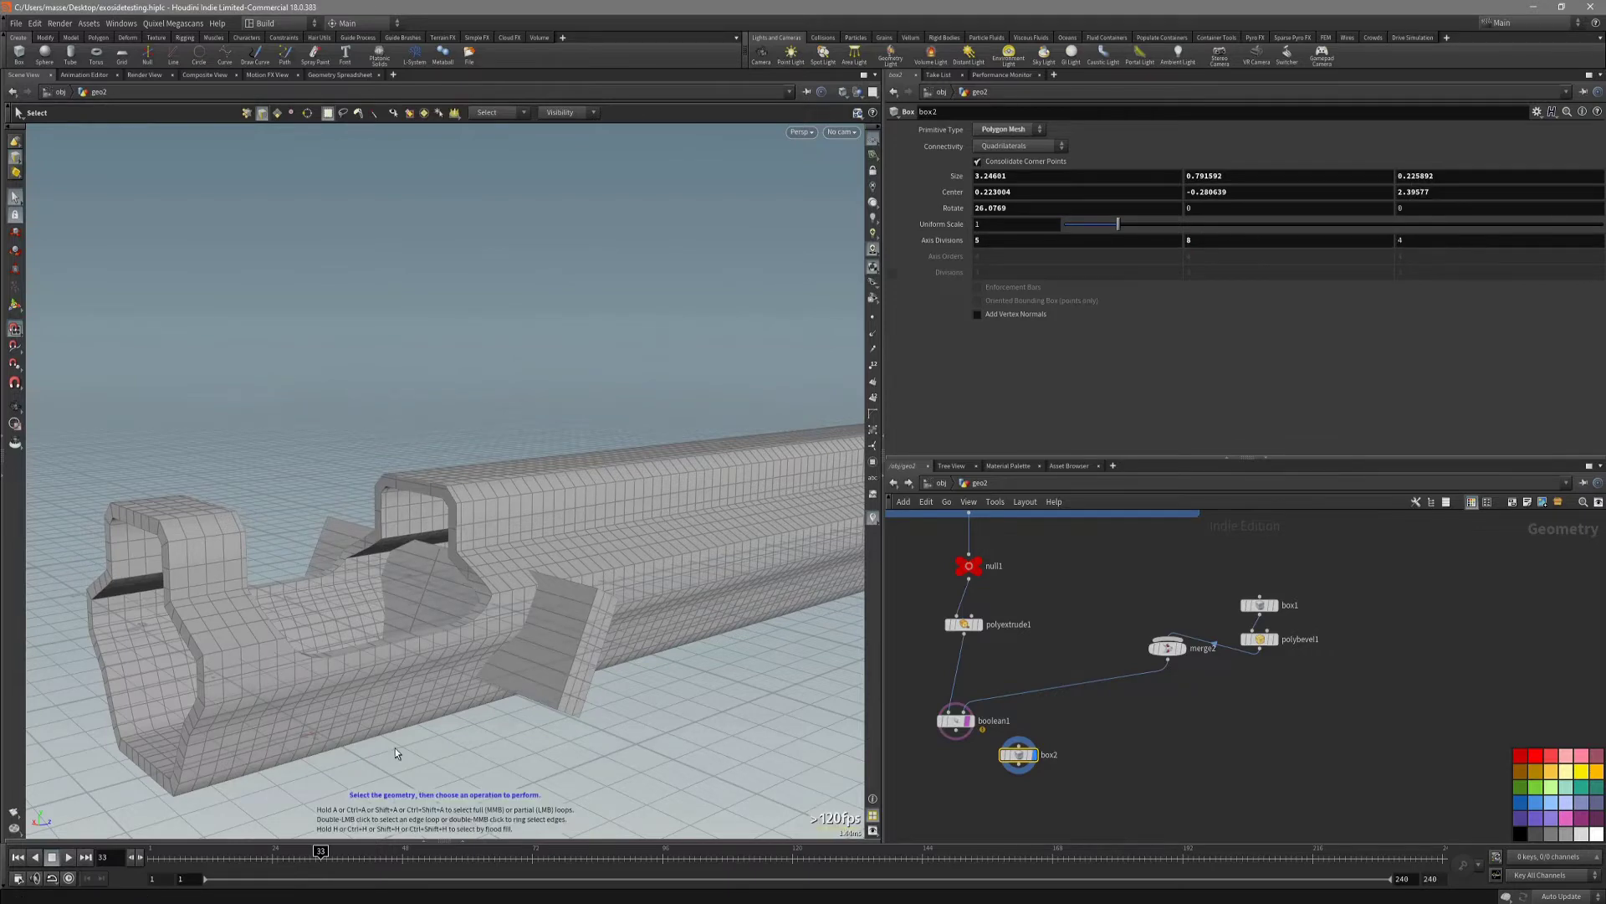
Bevel the slanted box's four long crosswise edges with distance 0.064 and 3 divisions, and turn off the wireframe overlay.
alt+drag(395, 753, 604, 562)
double_click(565, 560)
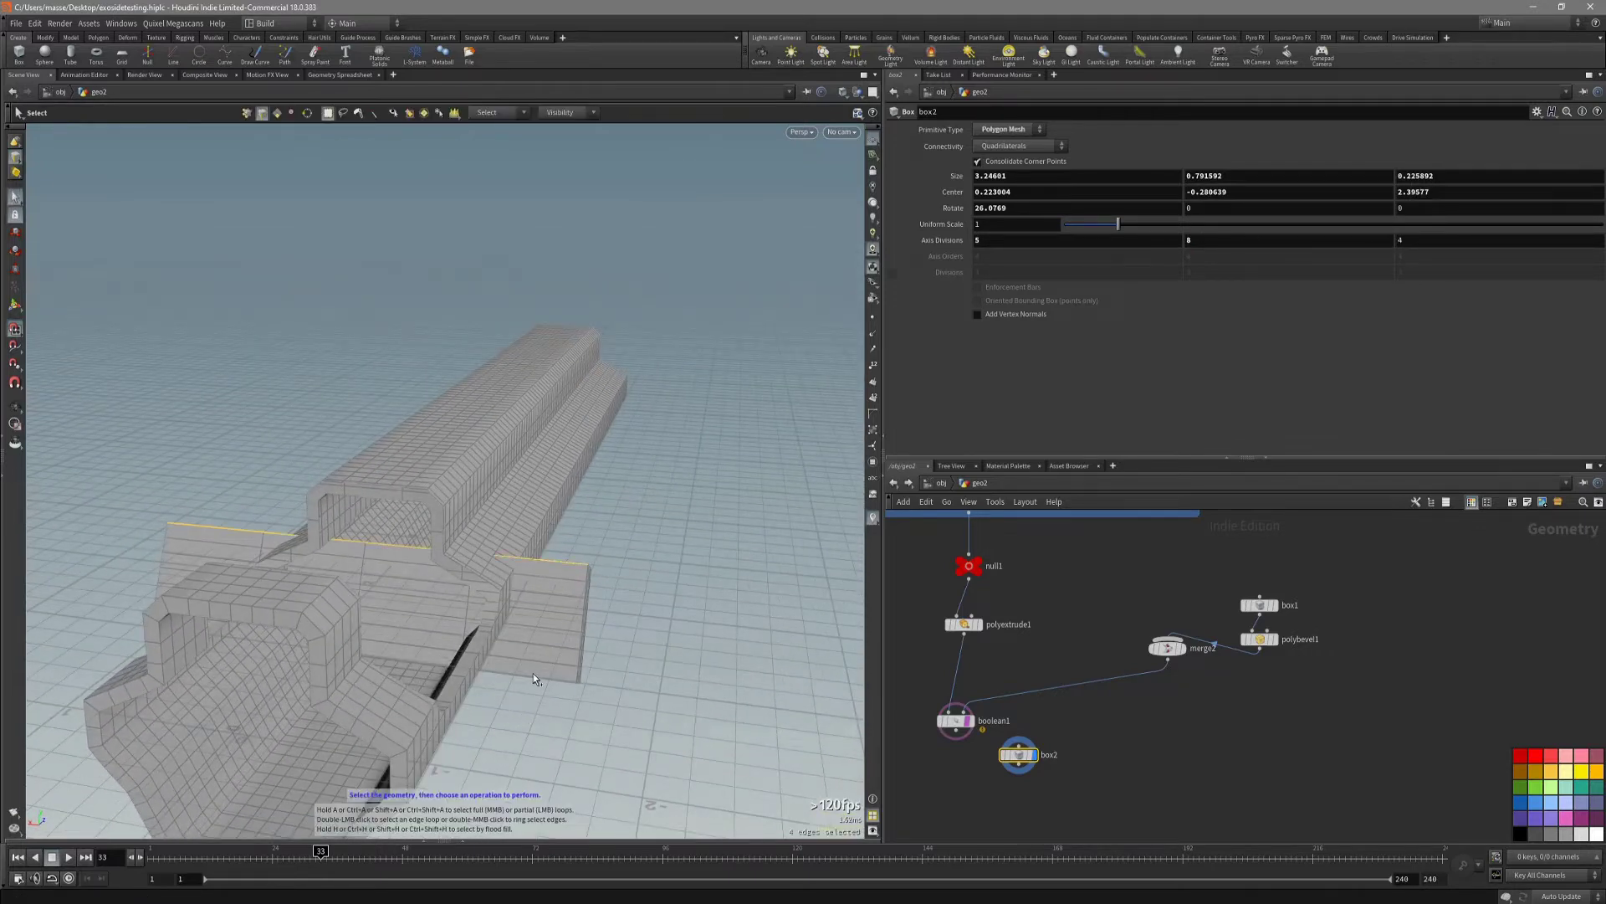
shift+double_click(534, 673)
alt+drag(641, 618, 481, 678)
shift+double_click(525, 649)
shift+double_click(484, 720)
key(c)
mouse_move(532, 680)
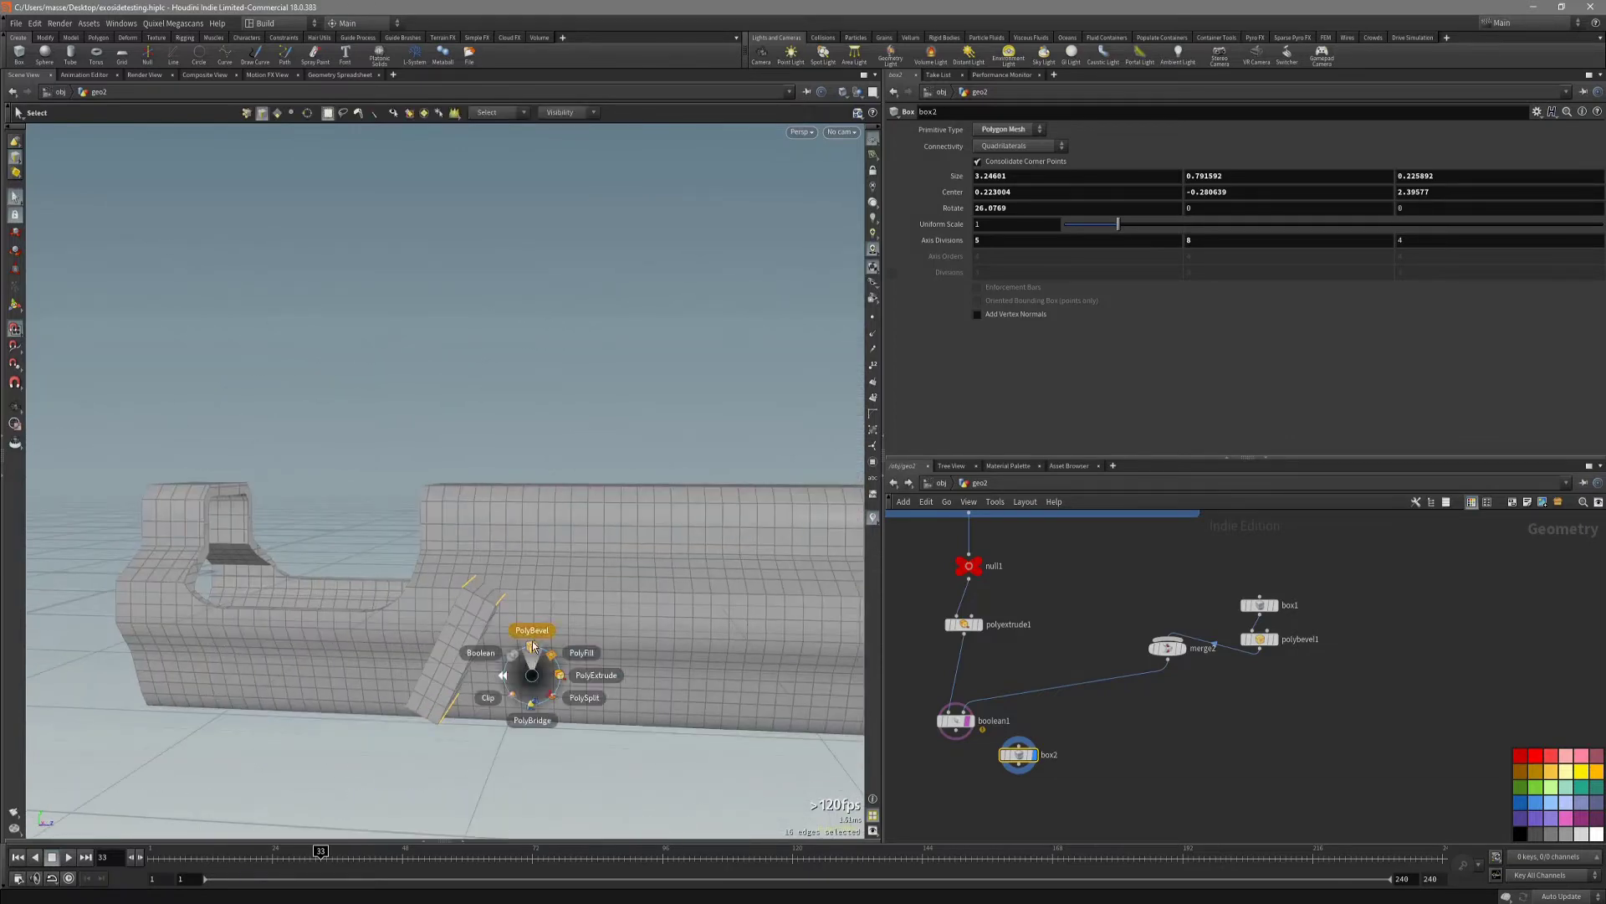
click(533, 642)
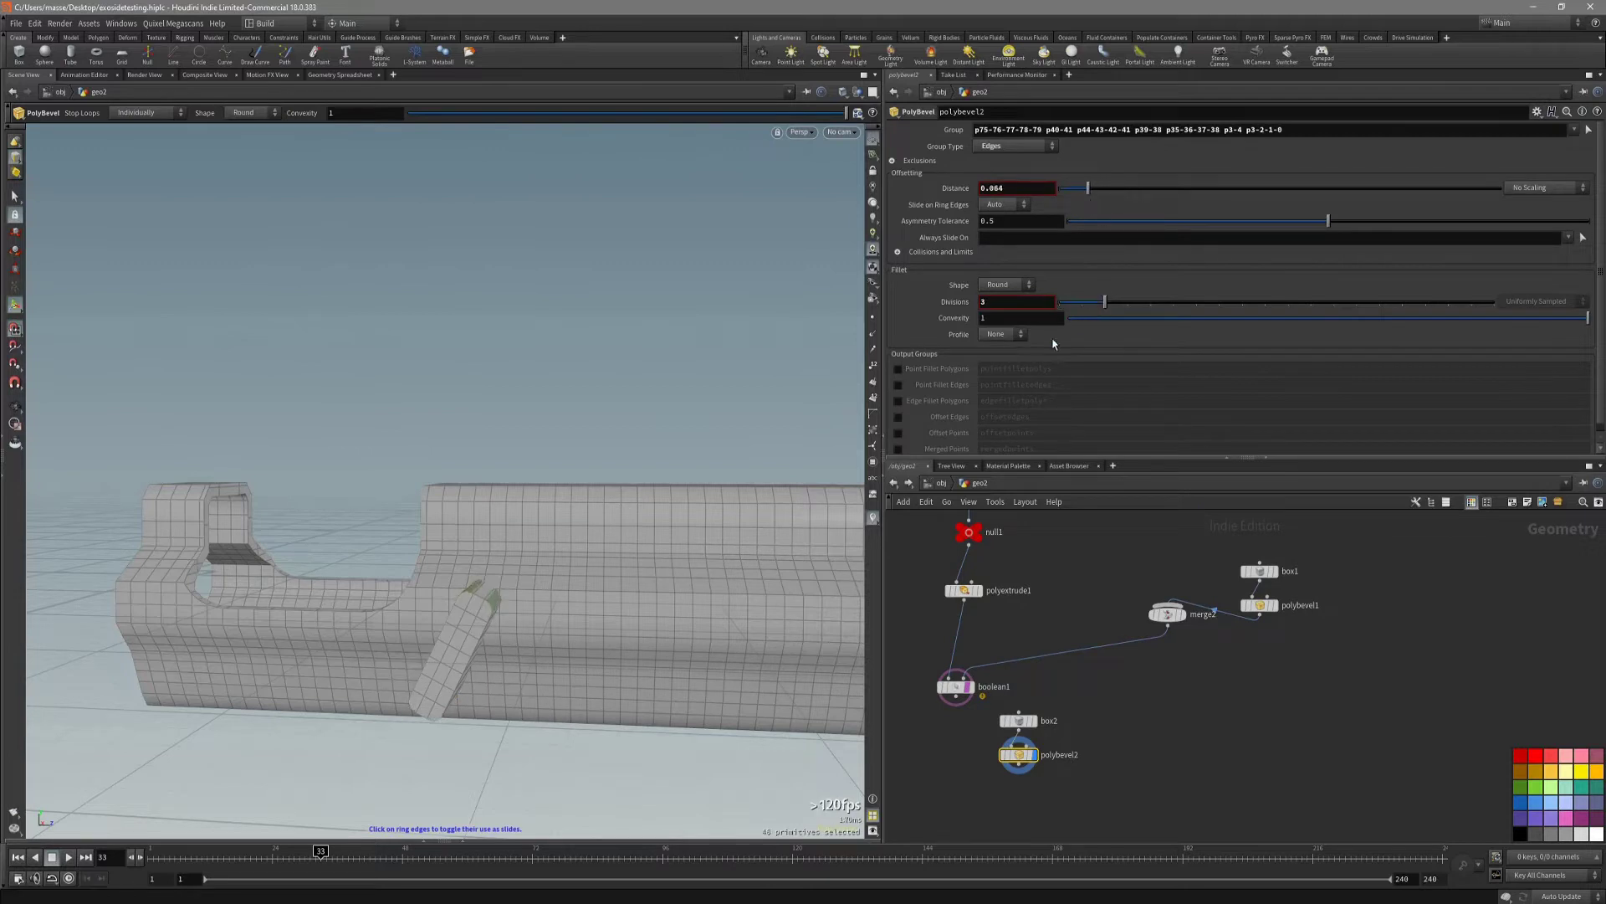
key(shift+w)
alt+drag(507, 561, 556, 581)
Add a Duplicate node after polybevel2, display it, and offset the slot cutter's copy about 0.56 along Z in the left view.
middle_drag(1144, 749, 1214, 710)
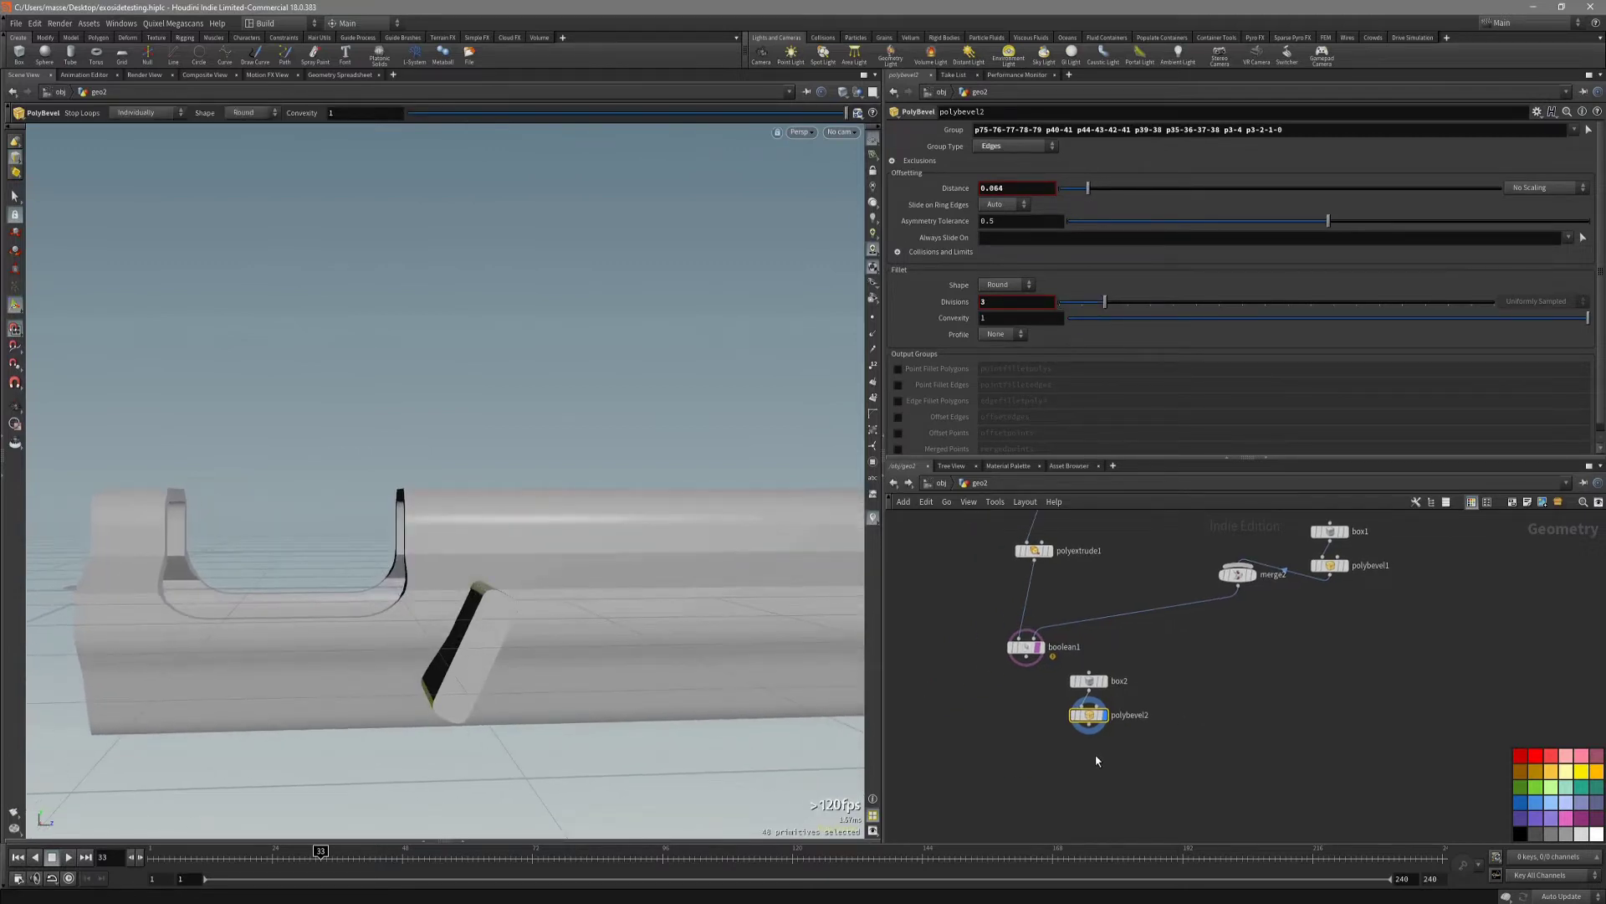
key(Tab)
text(du)
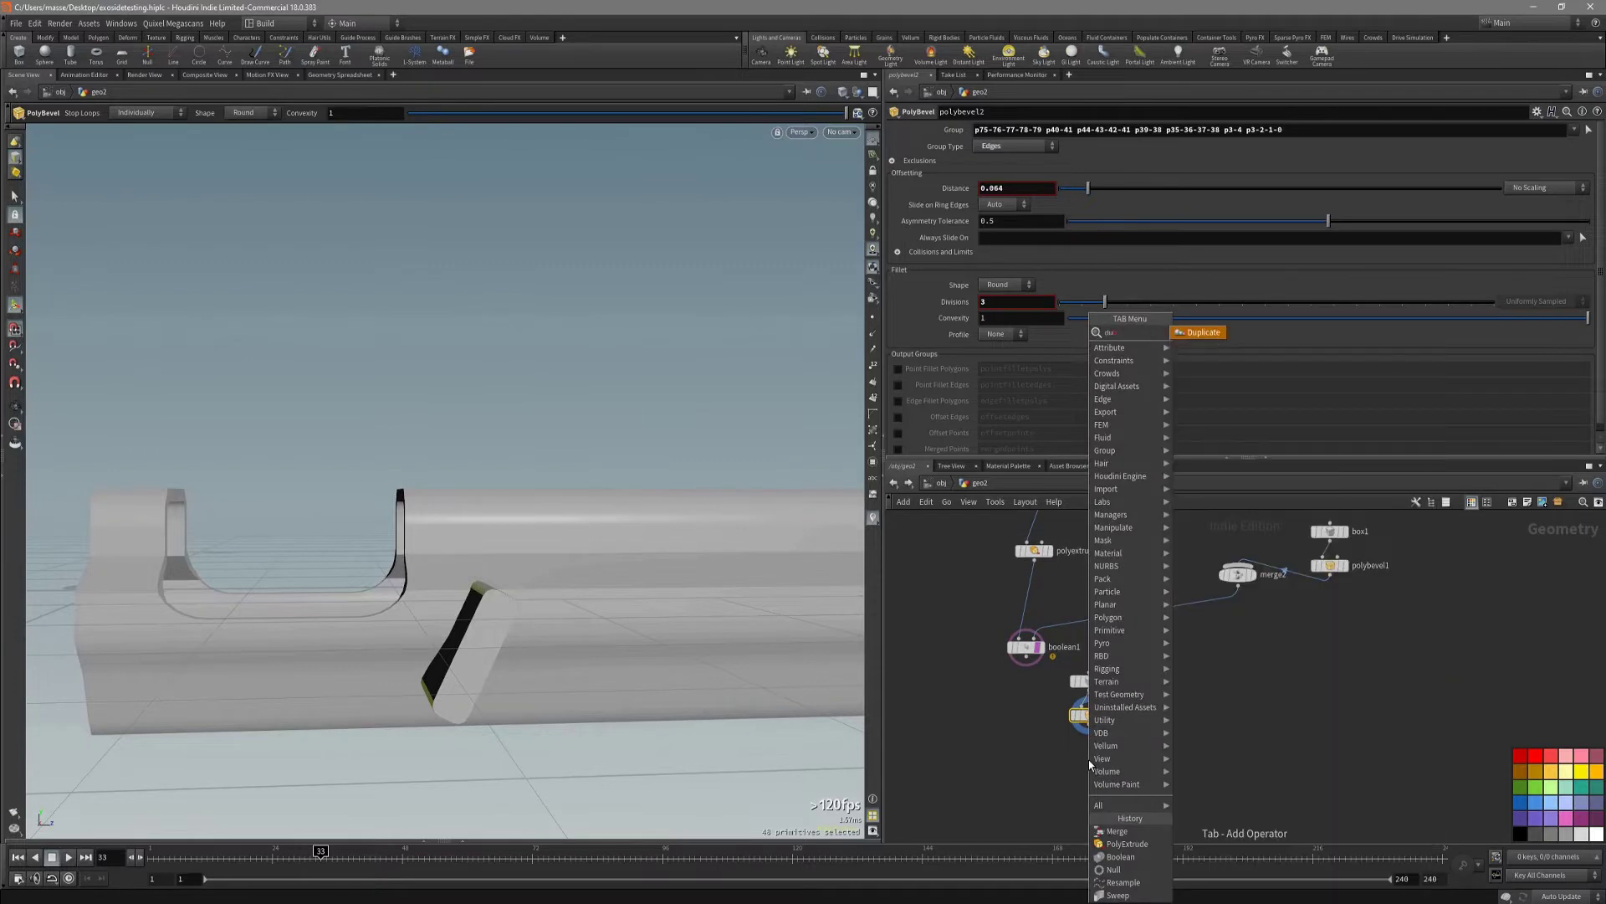
key(Return)
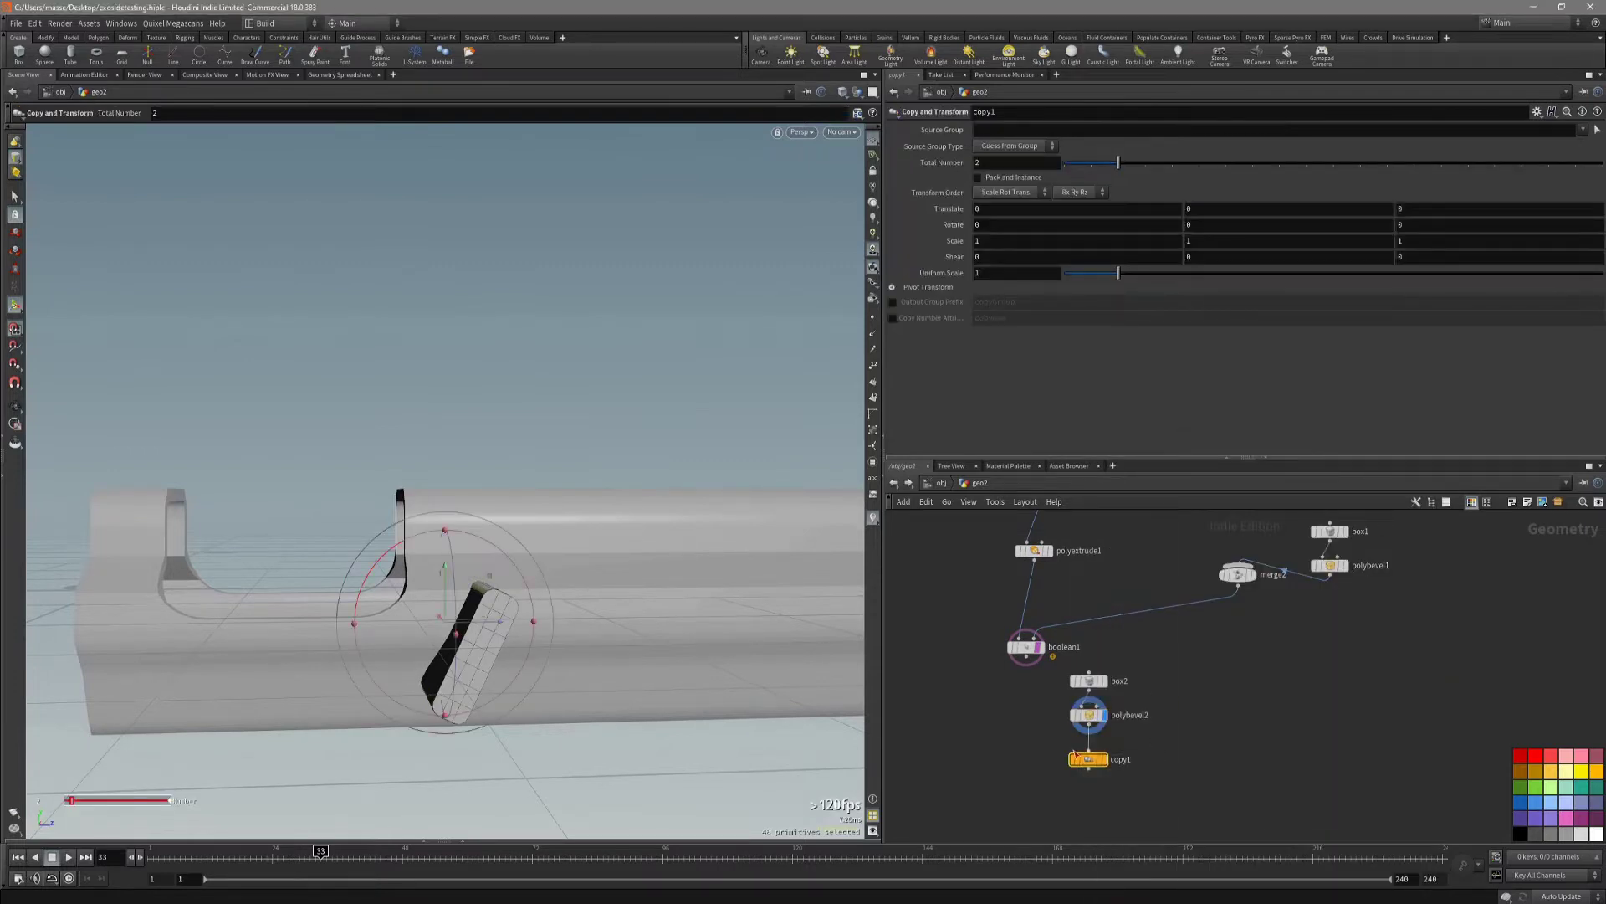
click(1102, 759)
key(space+4)
alt+middle_drag(566, 660, 547, 602)
drag(465, 606, 520, 606)
Set the slot cutter's total number of copies to 14 and show wireframe over shaded in the perspective view.
drag(1206, 167, 1254, 168)
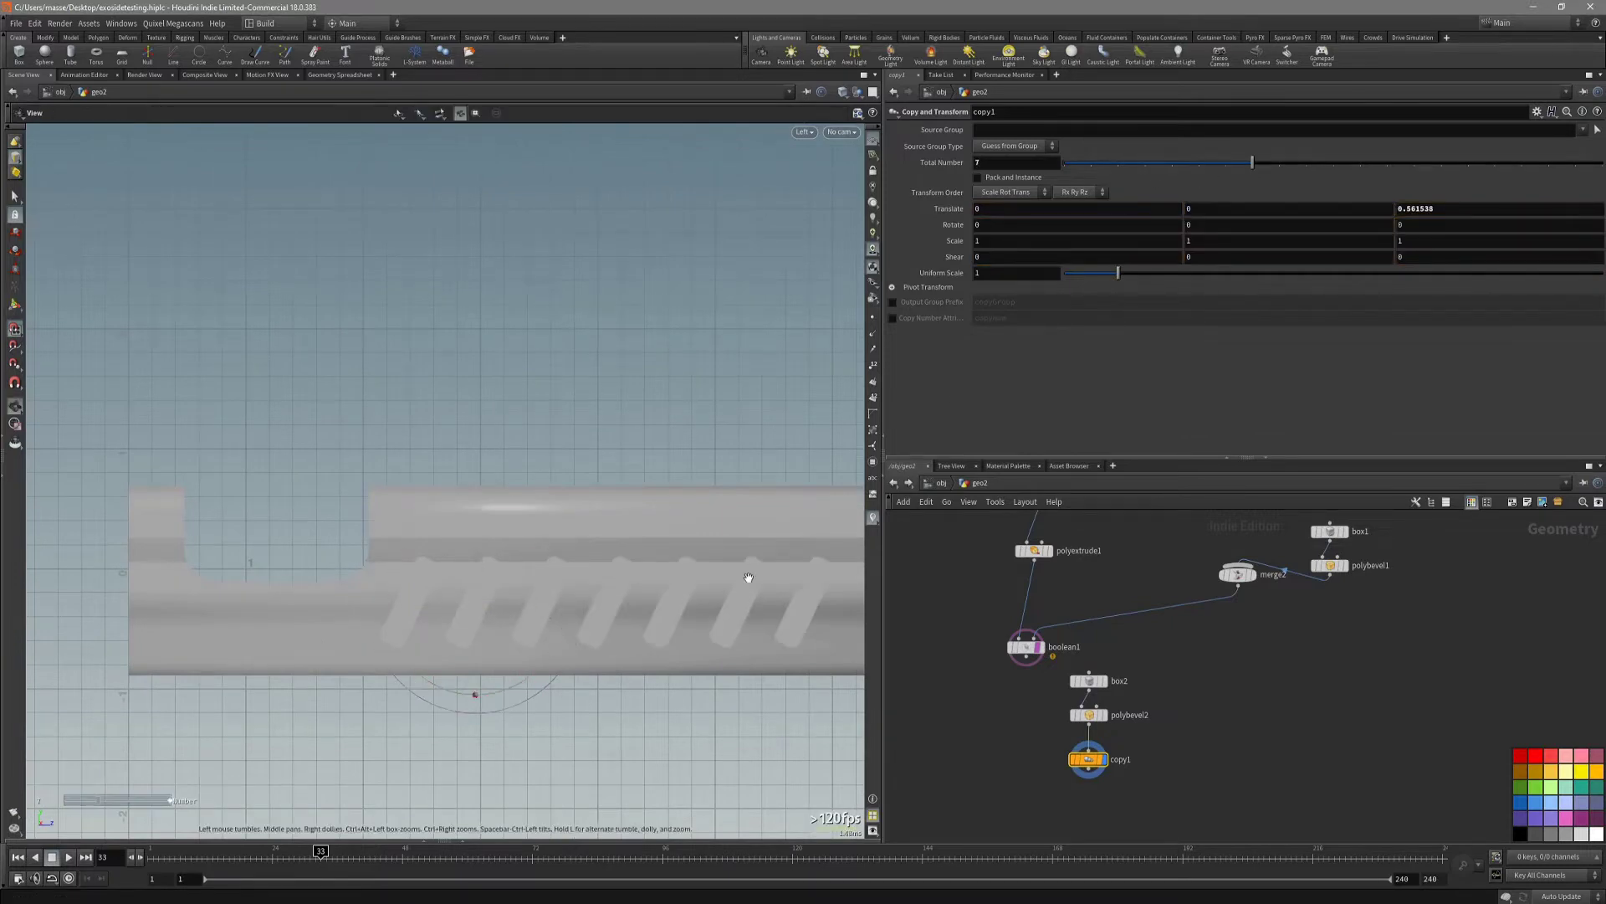
alt+middle_drag(746, 578, 548, 569)
alt+right_drag(548, 557, 494, 557)
alt+right_drag(685, 540, 481, 552)
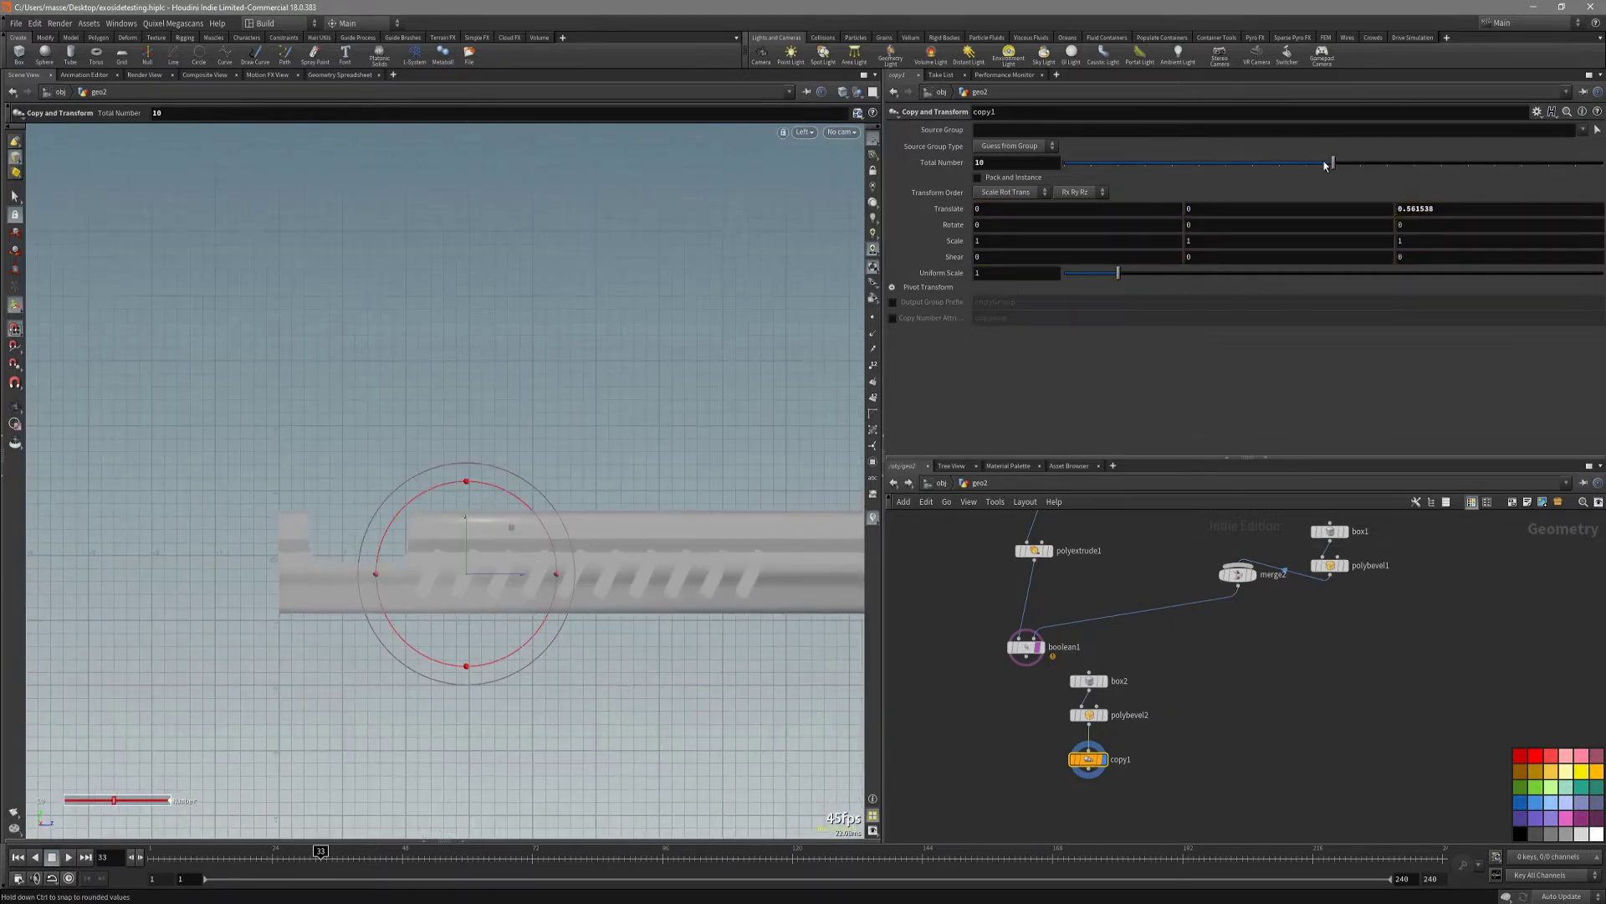
middle_drag(569, 572, 355, 572)
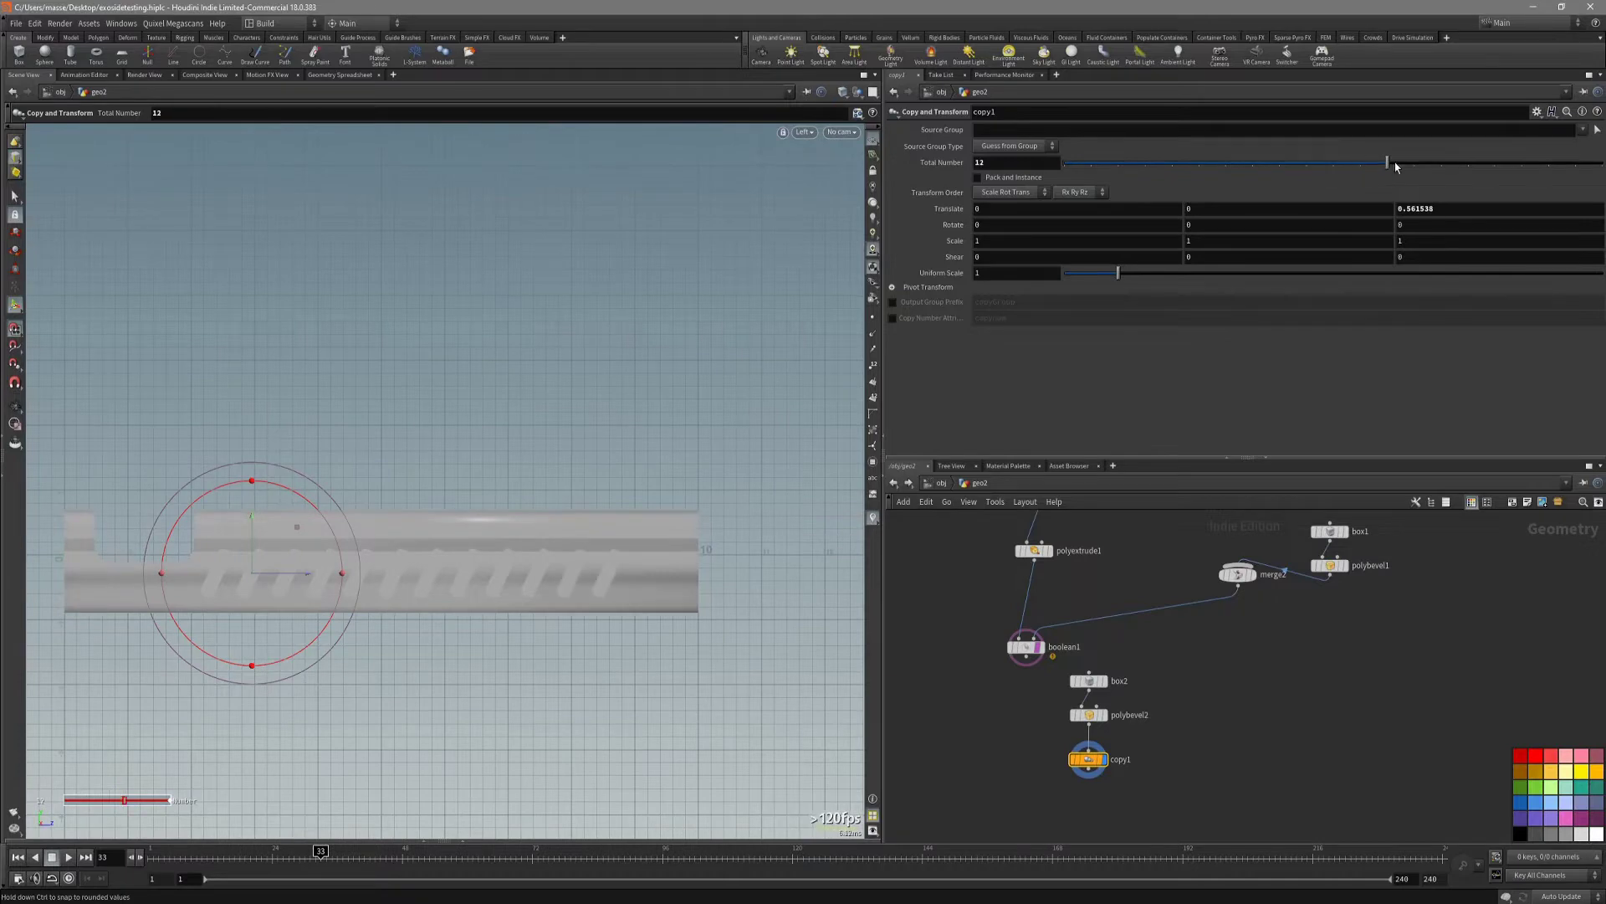
key(space+1)
mouse_move(366, 563)
alt+mouse_down()
mouse_move(513, 638)
mouse_move(469, 635)
mouse_move(520, 645)
mouse_move(538, 573)
mouse_move(563, 609)
mouse_move(618, 569)
mouse_move(502, 585)
alt+mouse_up()
key(shift+w)
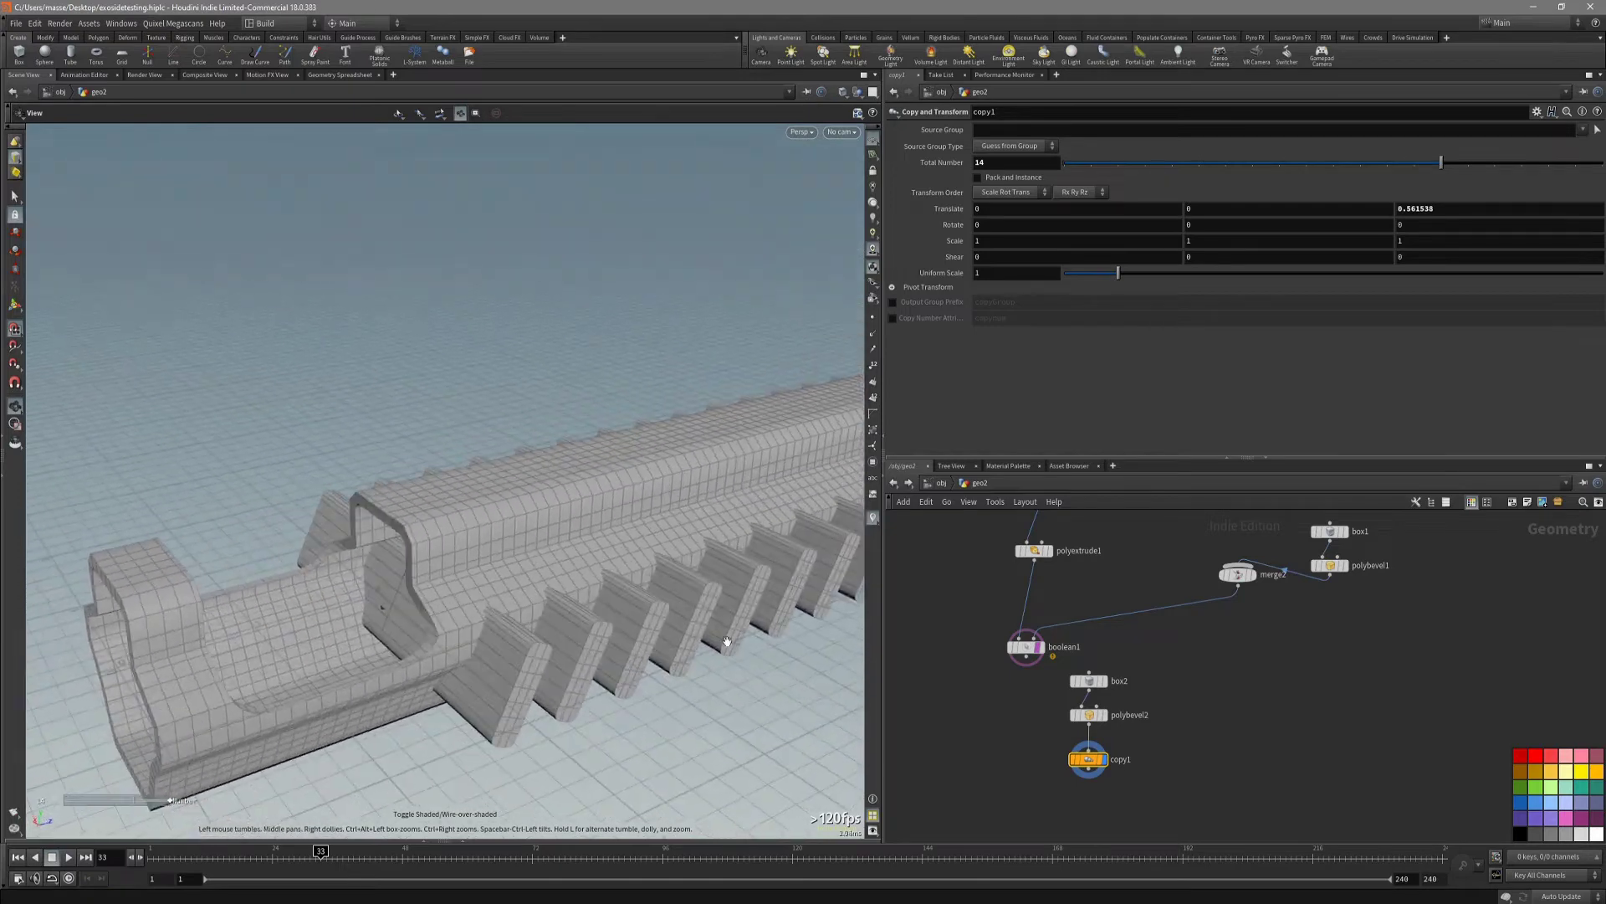
Move the box2, polybevel2 and copy1 nodes beside polybevel1 and wire copy1 into the merge node.
click(1092, 683)
drag(1093, 691, 1416, 605)
middle_drag(1349, 635, 1291, 711)
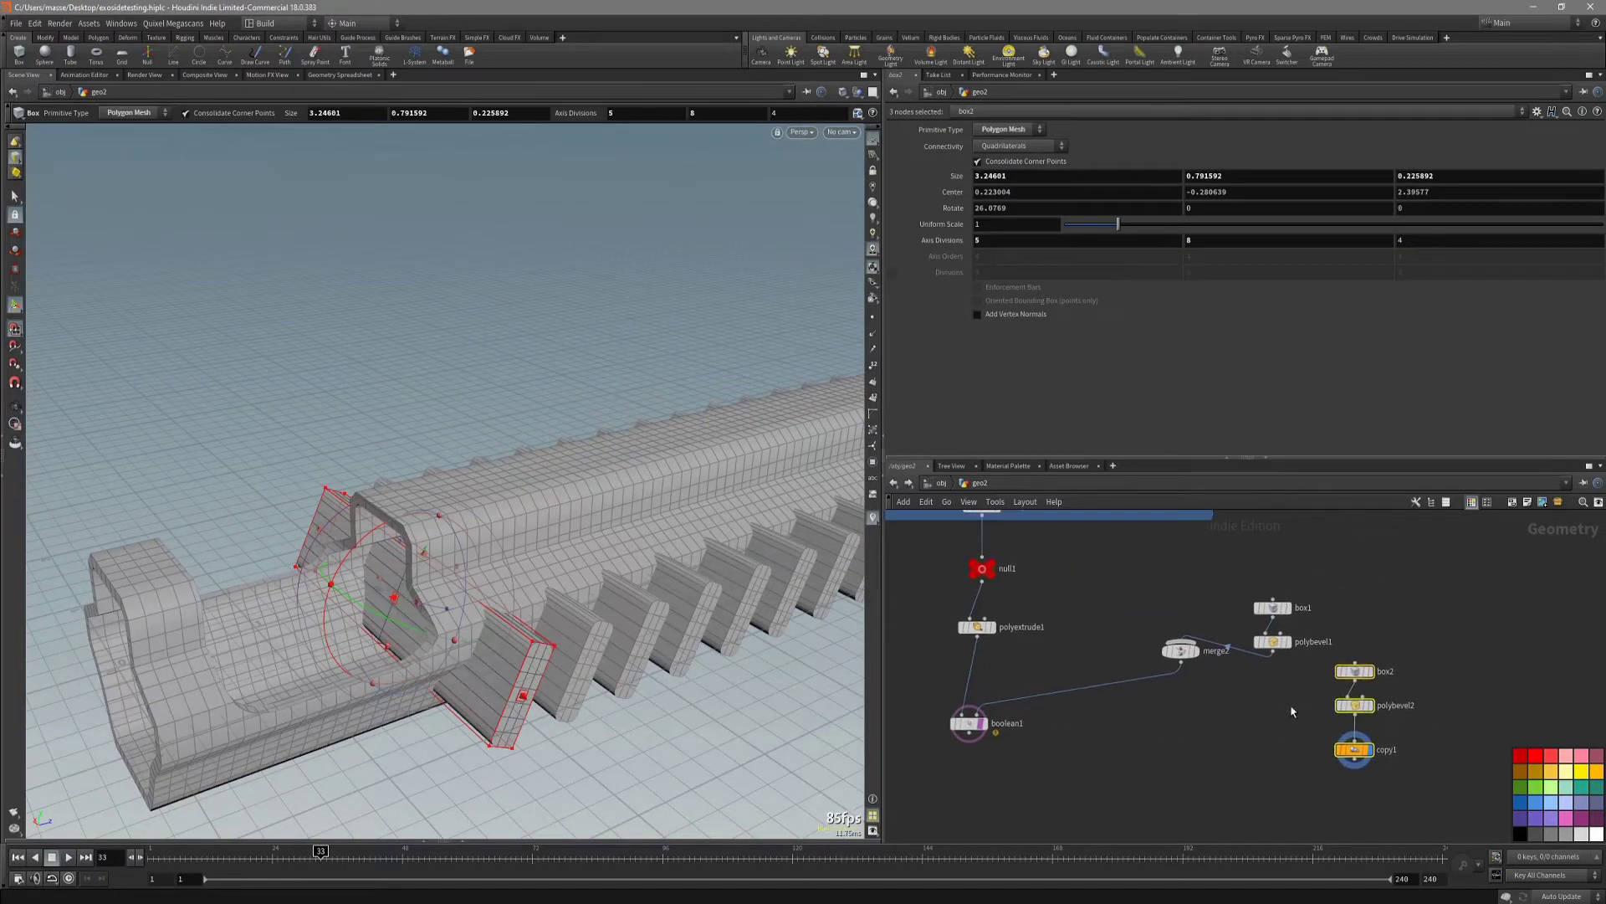
click(1353, 789)
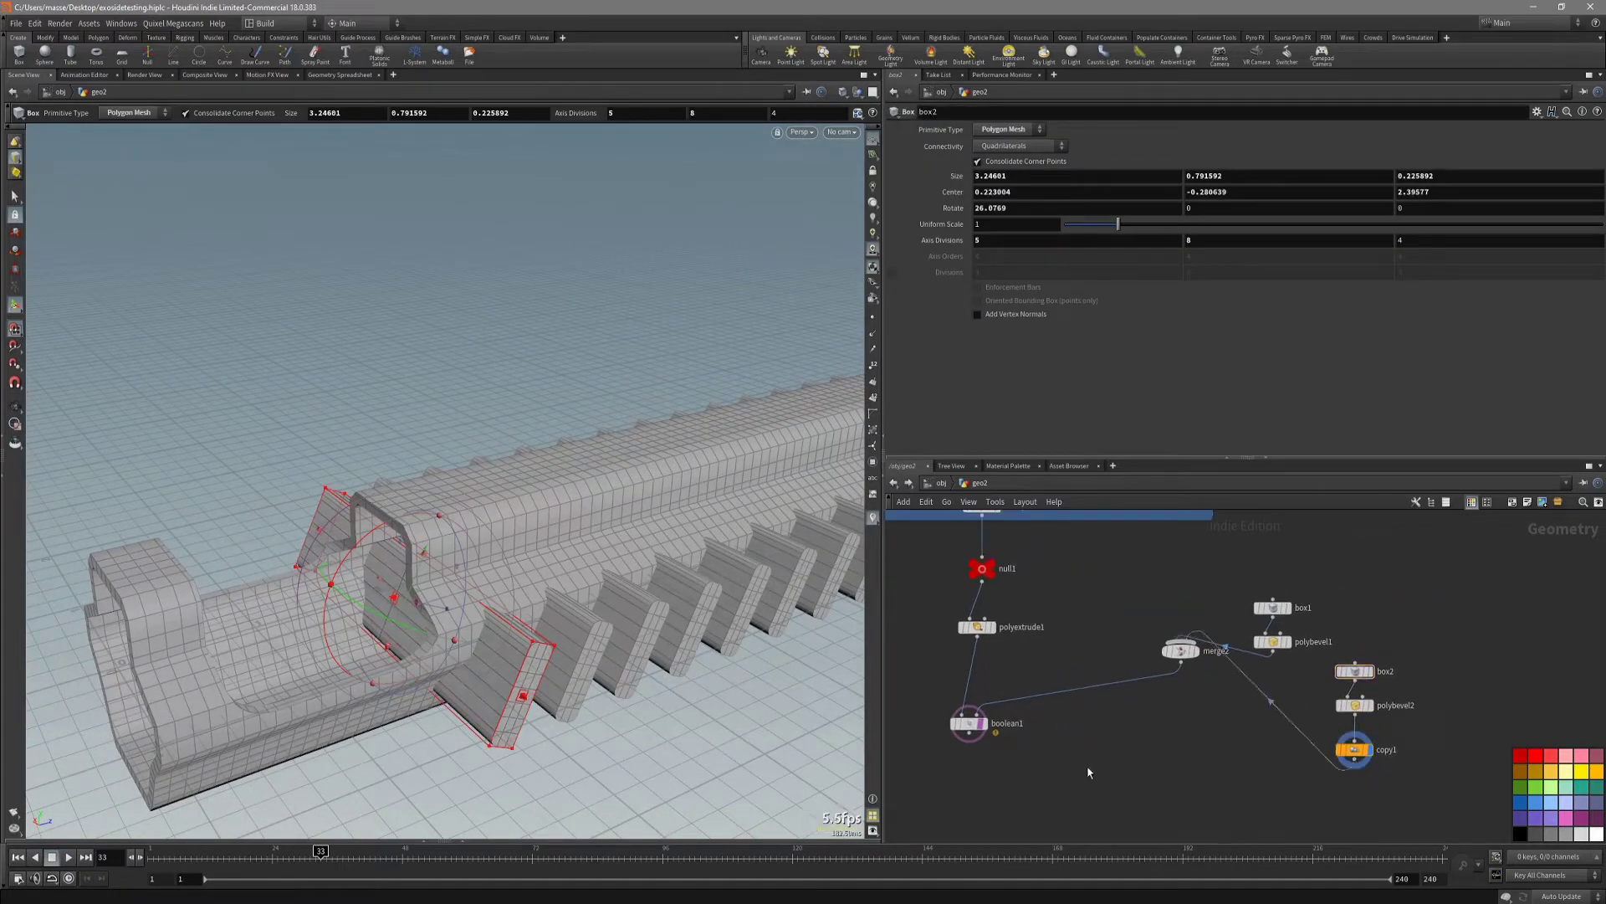
Display the boolean1 result without the wireframe overlay and examine the row of slanted slots cut into the handguard.
click(983, 723)
key(w)
mouse_move(736, 577)
mouse_down()
mouse_move(406, 583)
mouse_move(463, 607)
mouse_move(360, 648)
mouse_move(422, 690)
mouse_move(505, 670)
mouse_move(515, 611)
mouse_up()
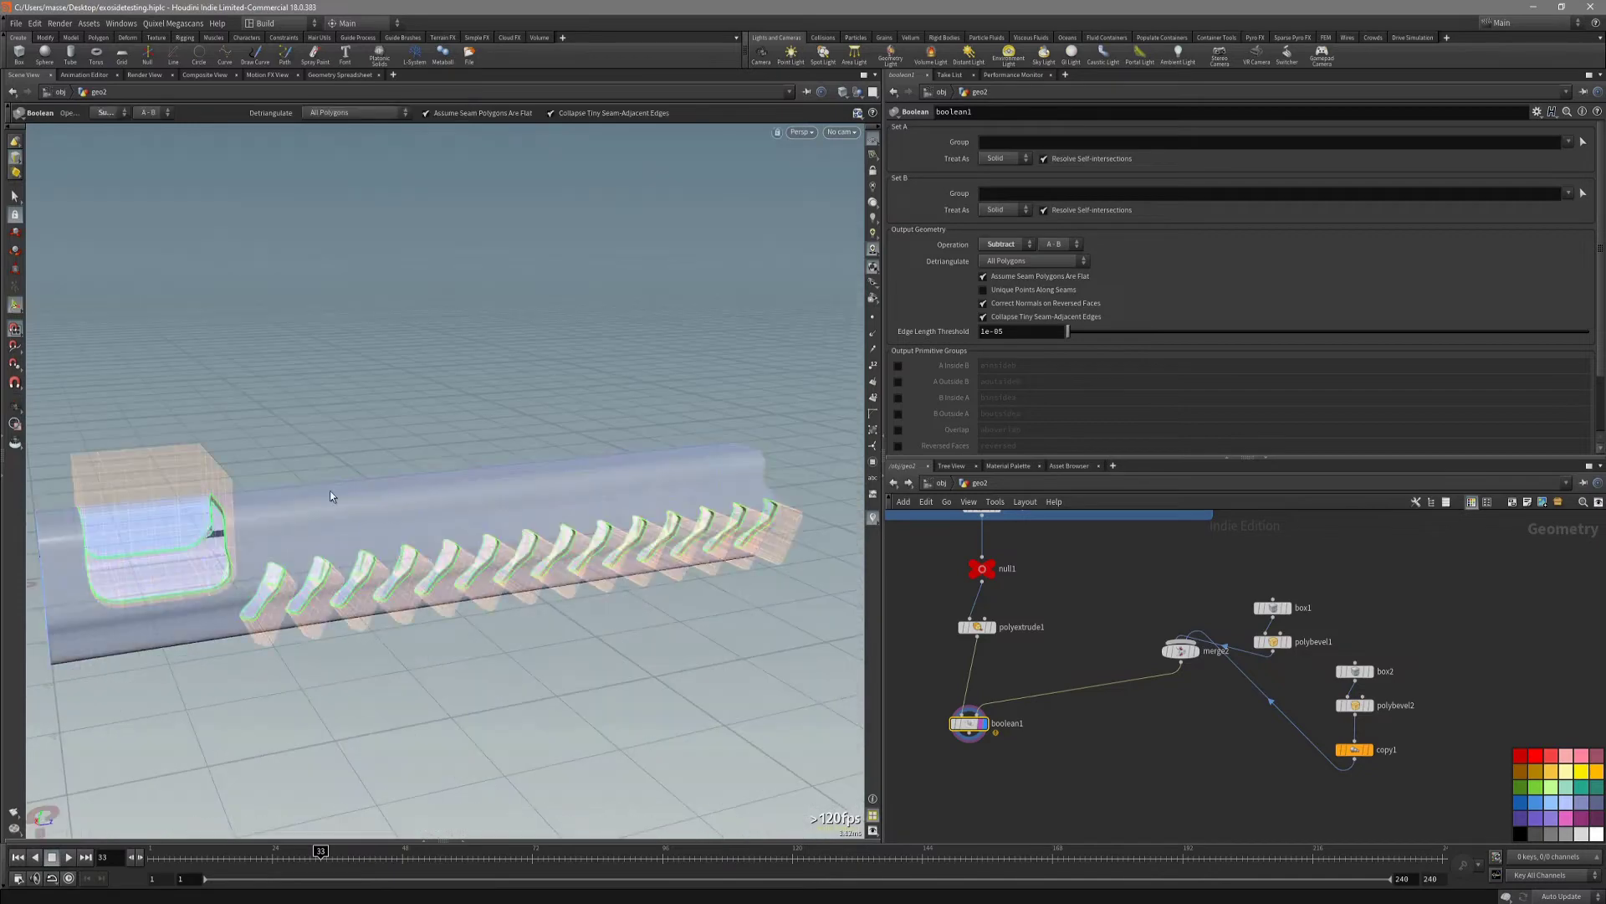
key(Escape)
mouse_move(330, 495)
mouse_down()
mouse_move(287, 538)
mouse_move(262, 516)
mouse_move(338, 566)
mouse_move(236, 498)
mouse_move(279, 444)
mouse_move(360, 502)
mouse_up()
key(Return)
Add a tube node below the merge node and display it.
key(Tab)
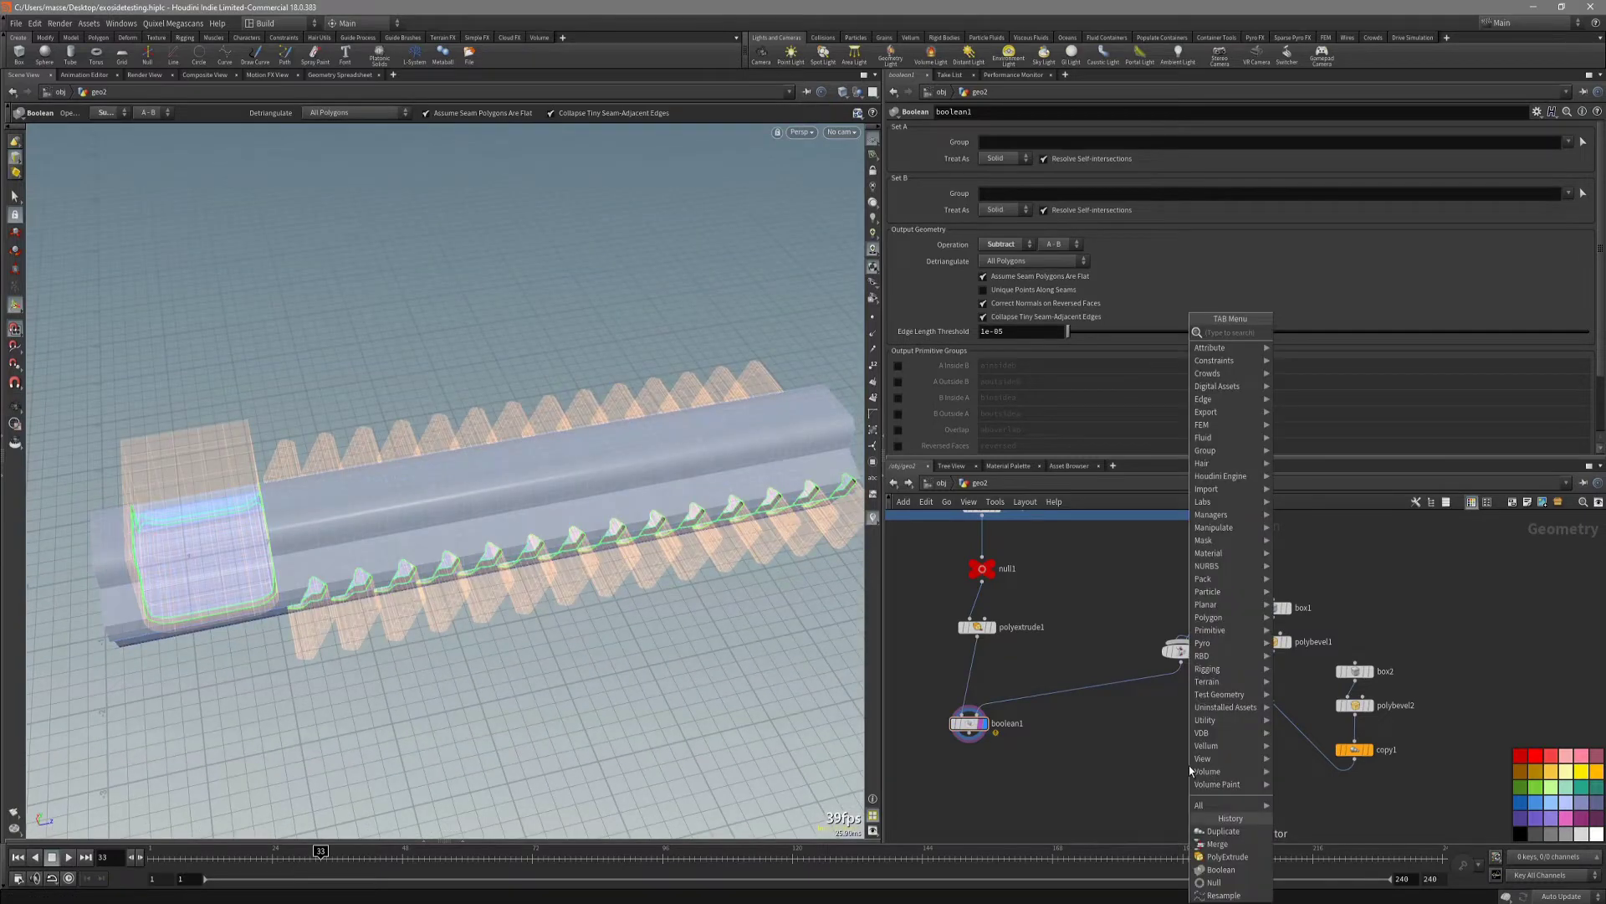
text(tube)
key(Return)
click(1189, 765)
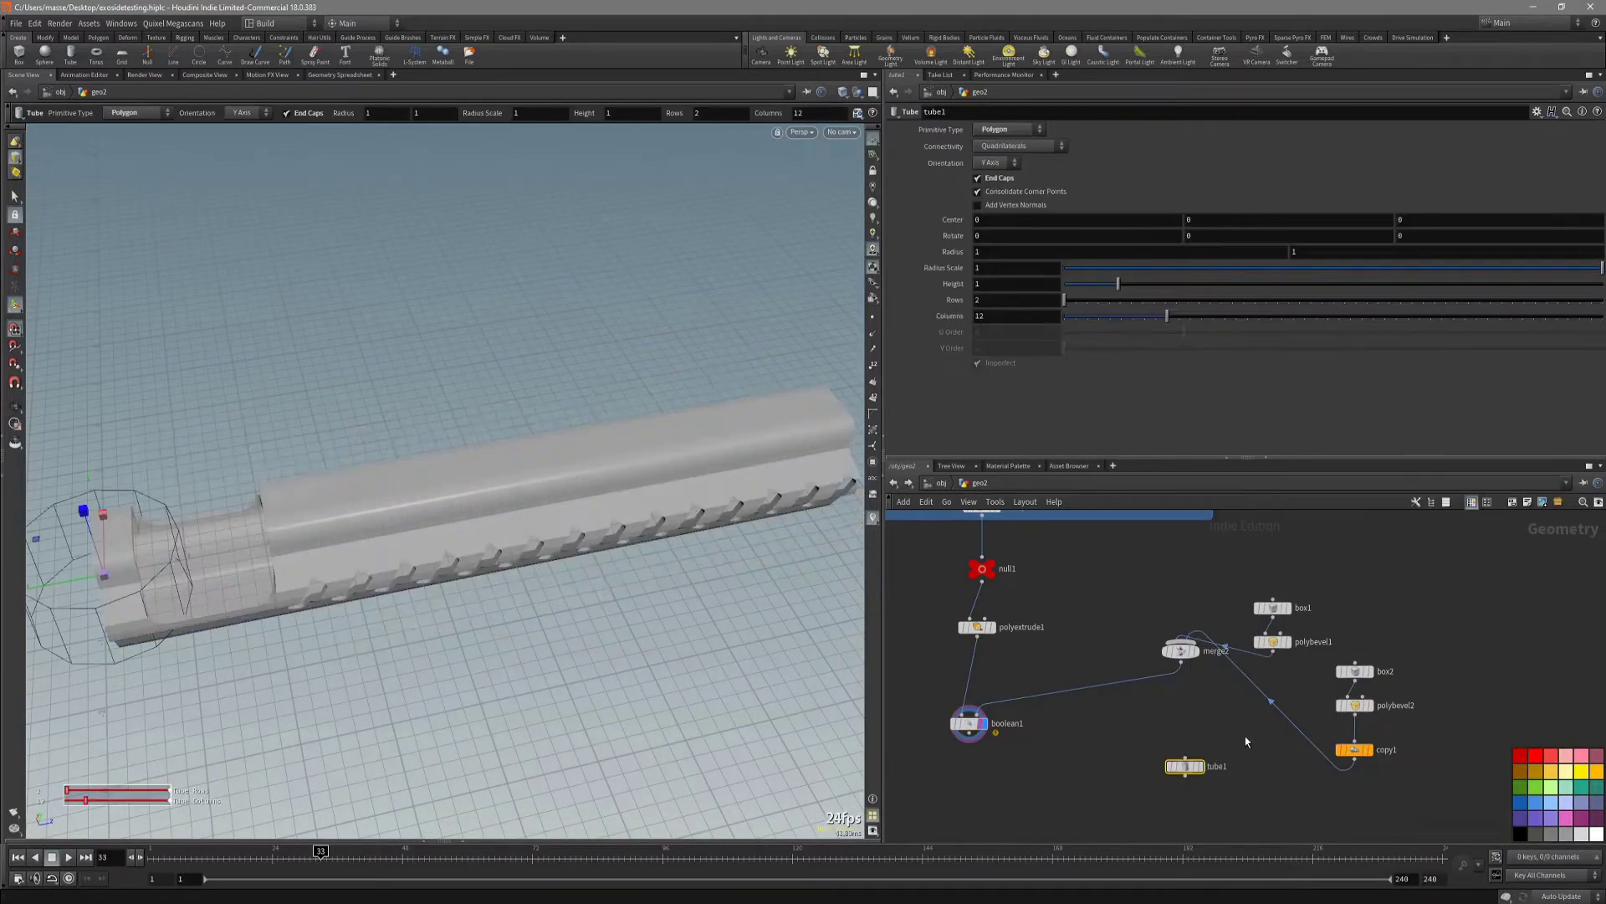
click(1199, 766)
Move the tube to 3 along Z in the top view and set its radius scale to 0.196.
key(space+2)
scroll(576, 615, down, 3)
middle_drag(518, 527, 542, 575)
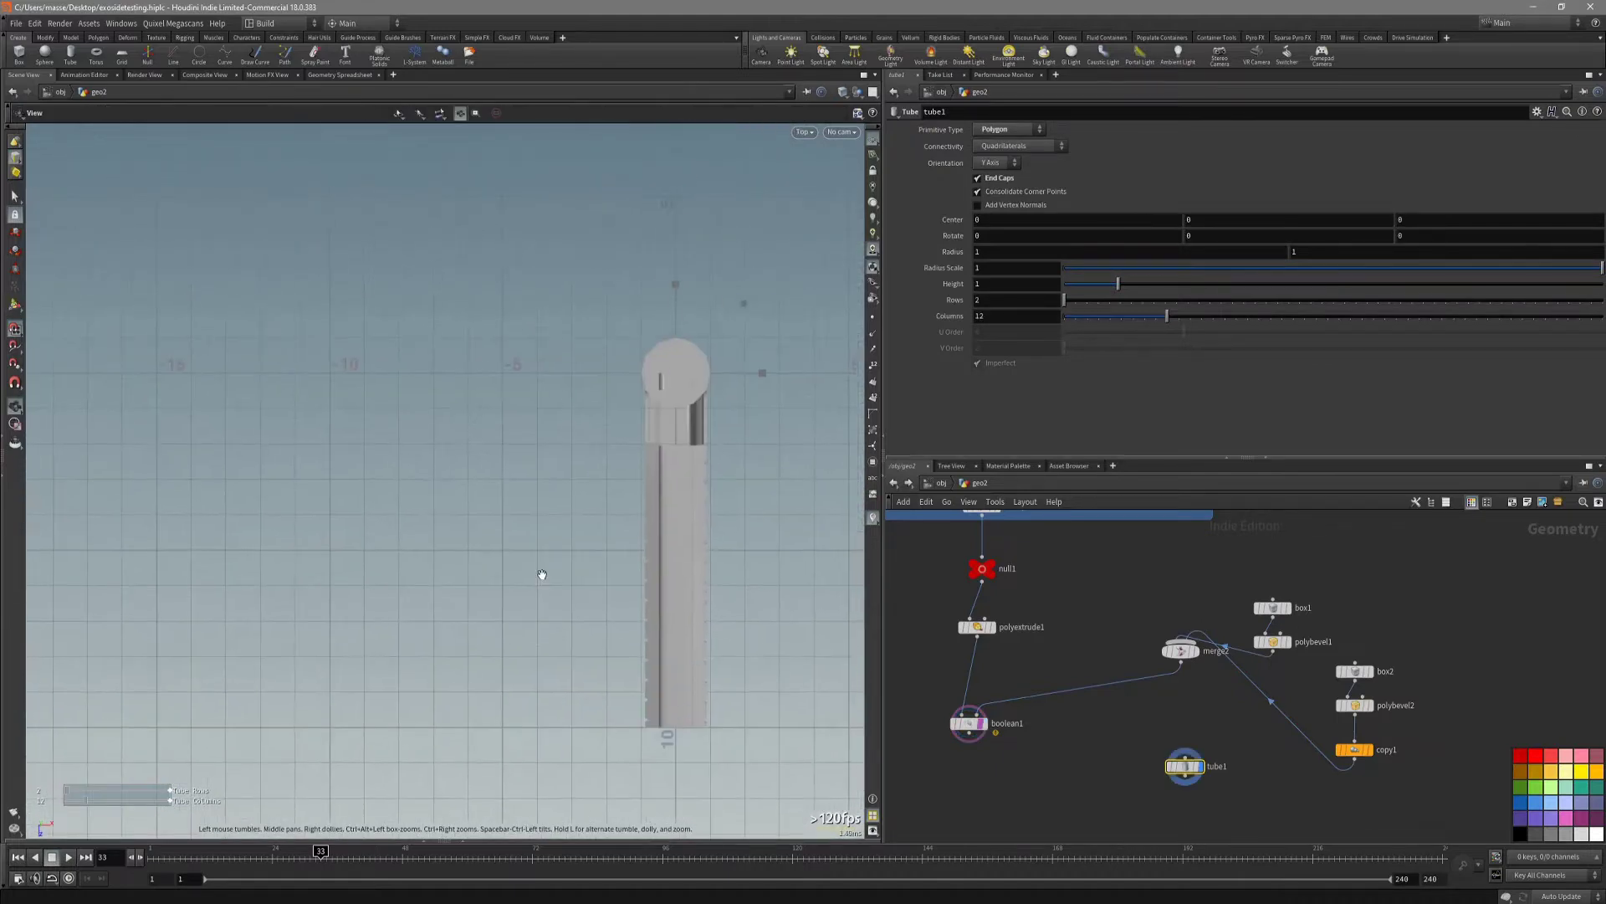
key(Return)
drag(678, 374, 672, 484)
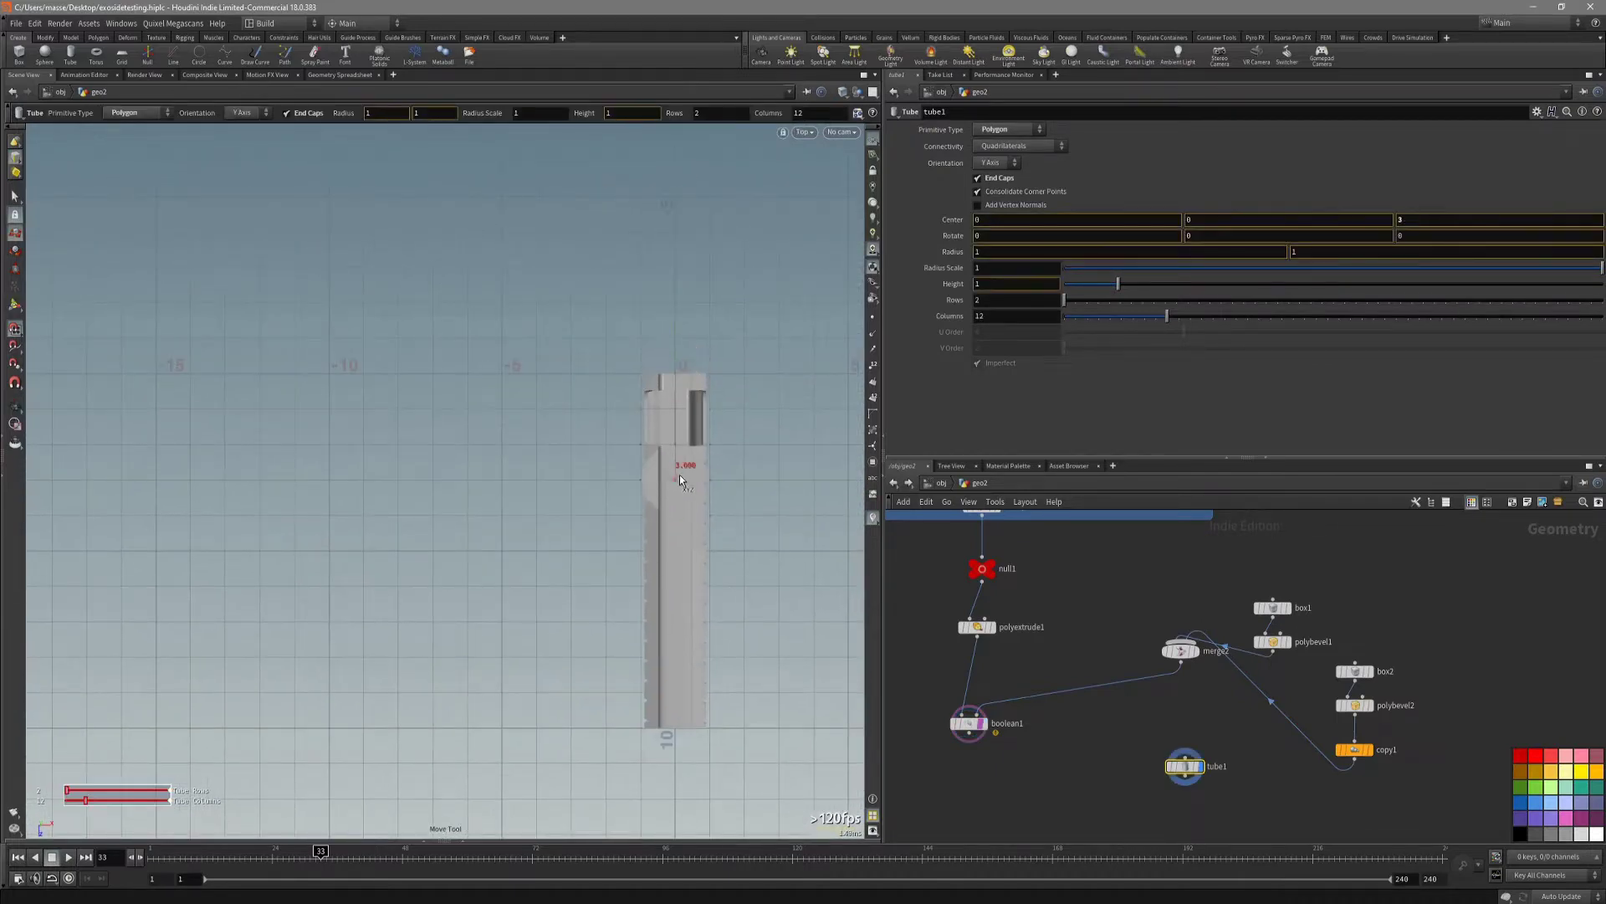
scroll(680, 478, up, 3)
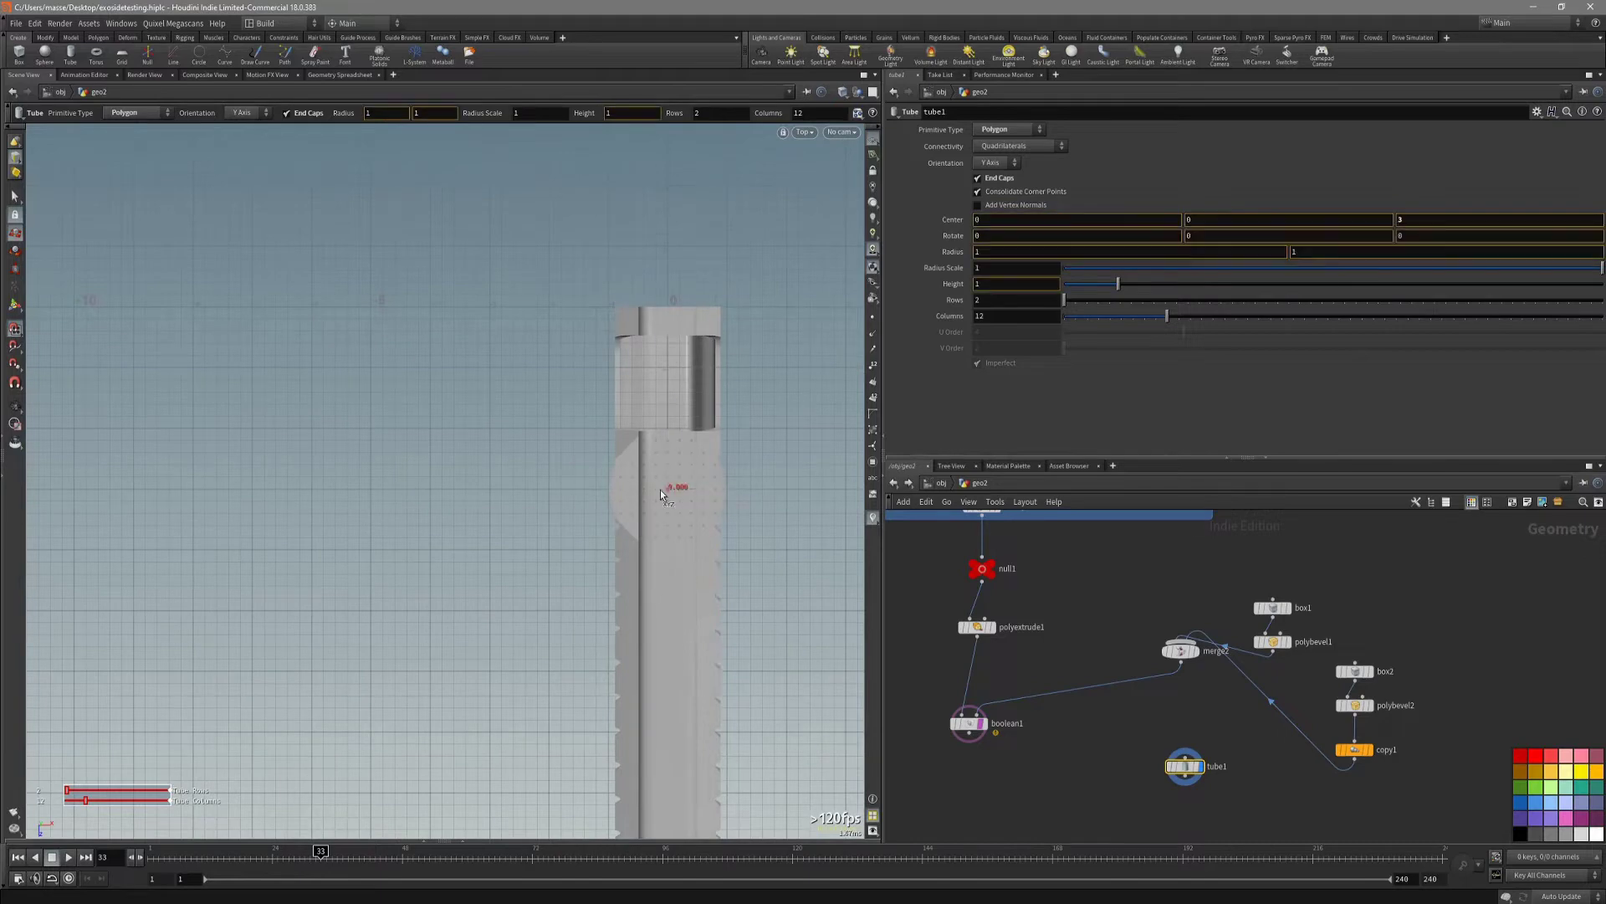
mouse_move(660, 489)
mouse_down()
mouse_move(674, 286)
mouse_move(666, 487)
mouse_up()
alt+middle_drag(666, 487, 642, 558)
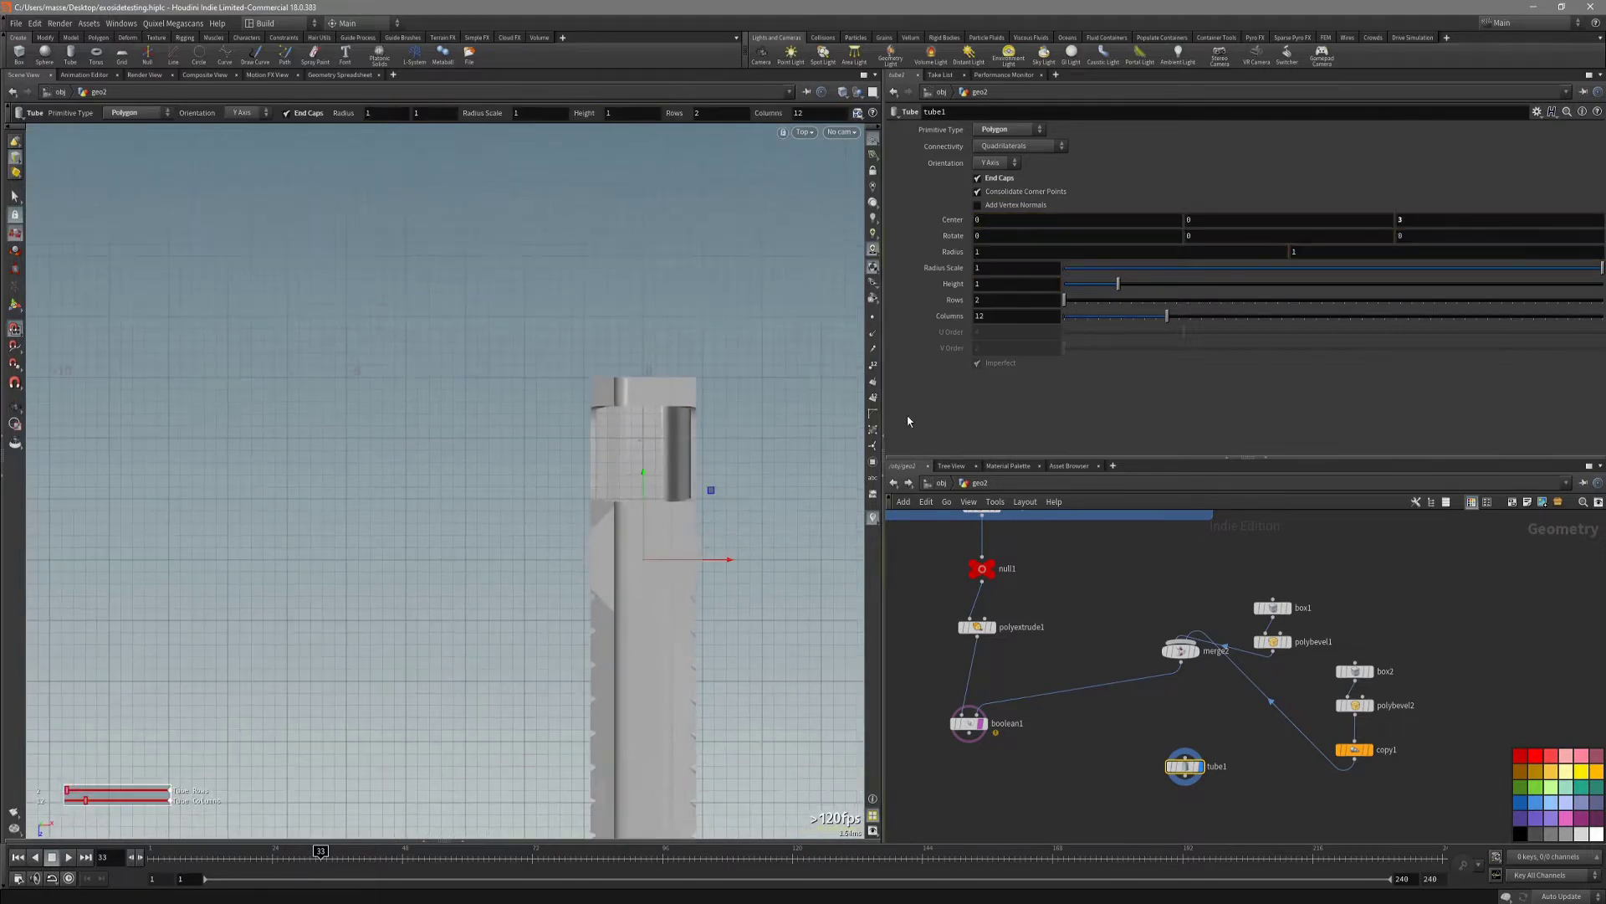
drag(1351, 268, 1349, 271)
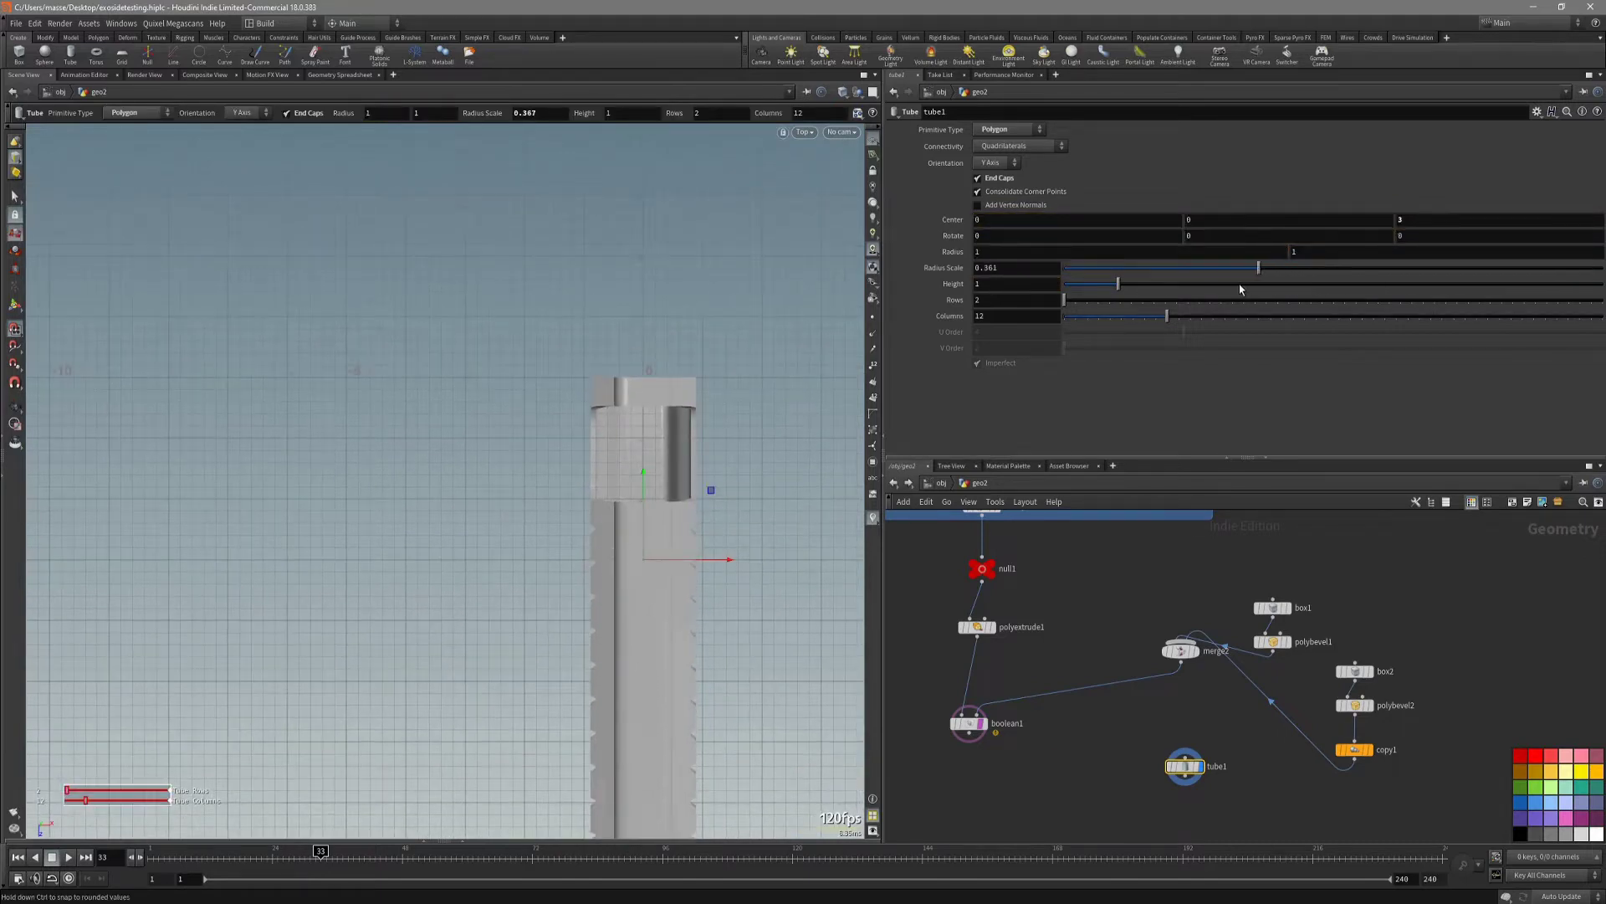
Raise the tube to about 0.73 in Y in the left view so it stands in the handguard's upper surface.
key(space+1)
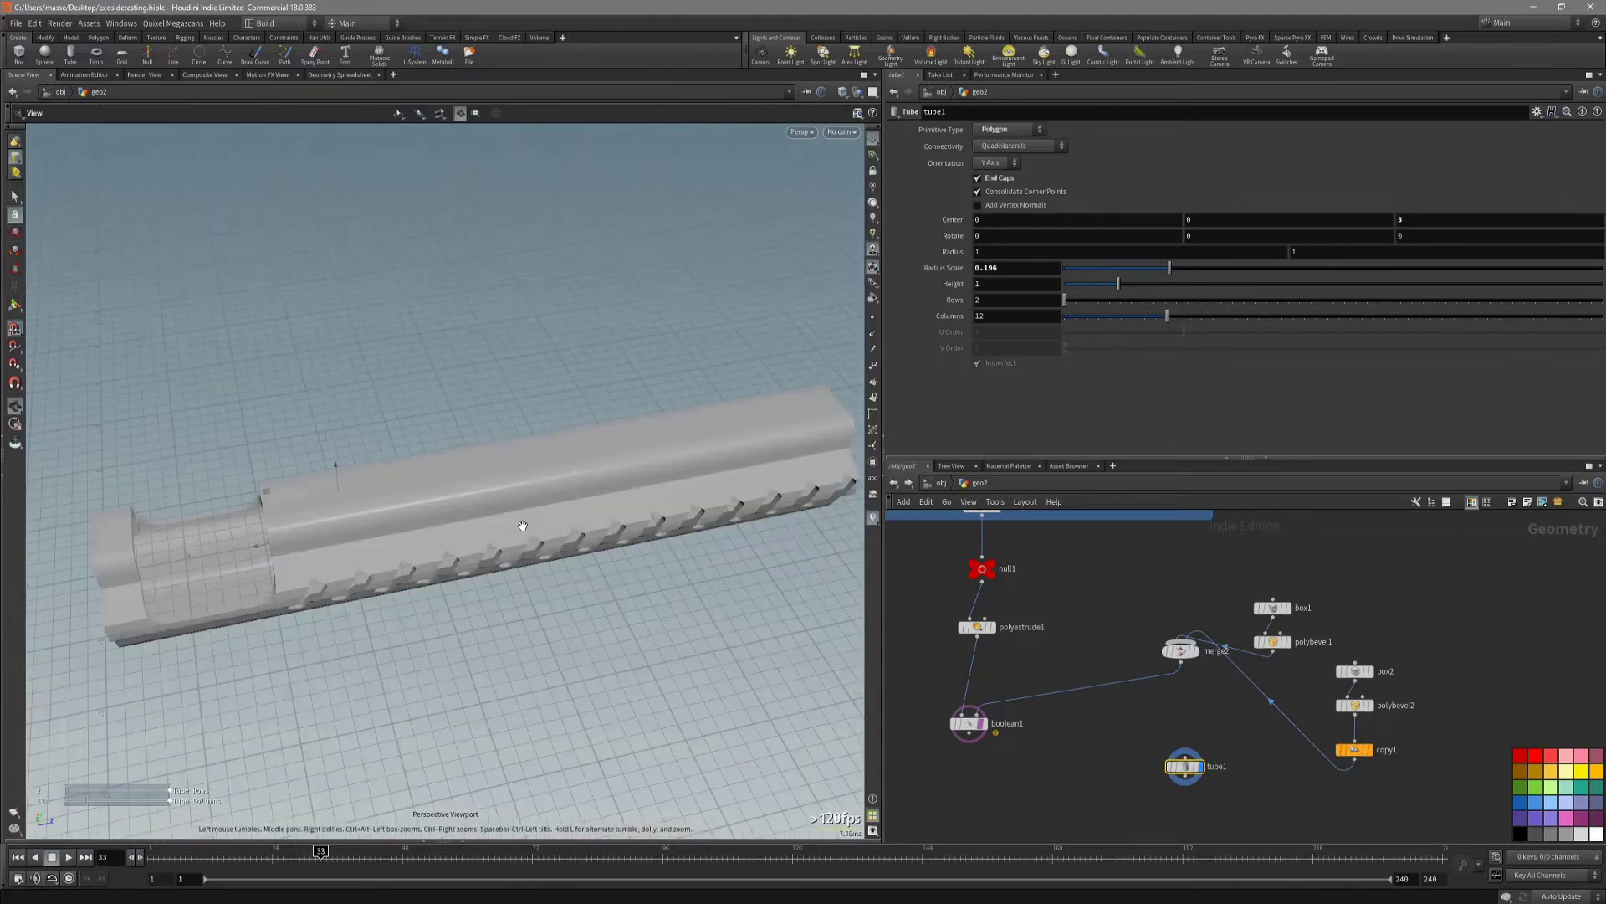
key(space+3)
alt+right_drag(515, 524, 691, 677)
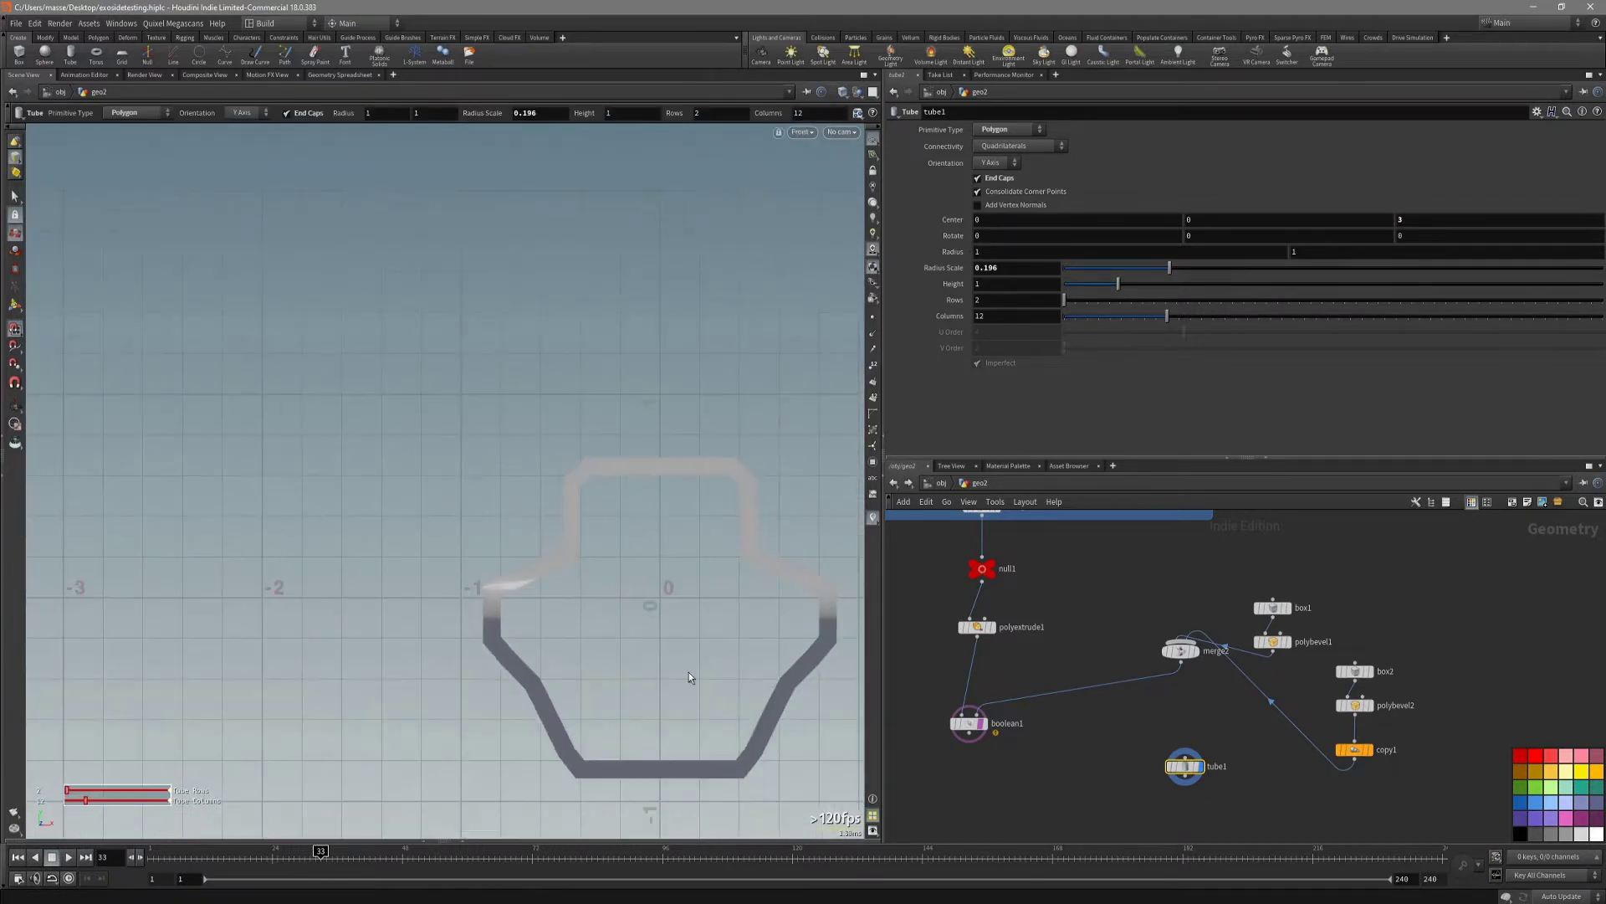
alt+right_drag(675, 572, 534, 552)
key(space+4)
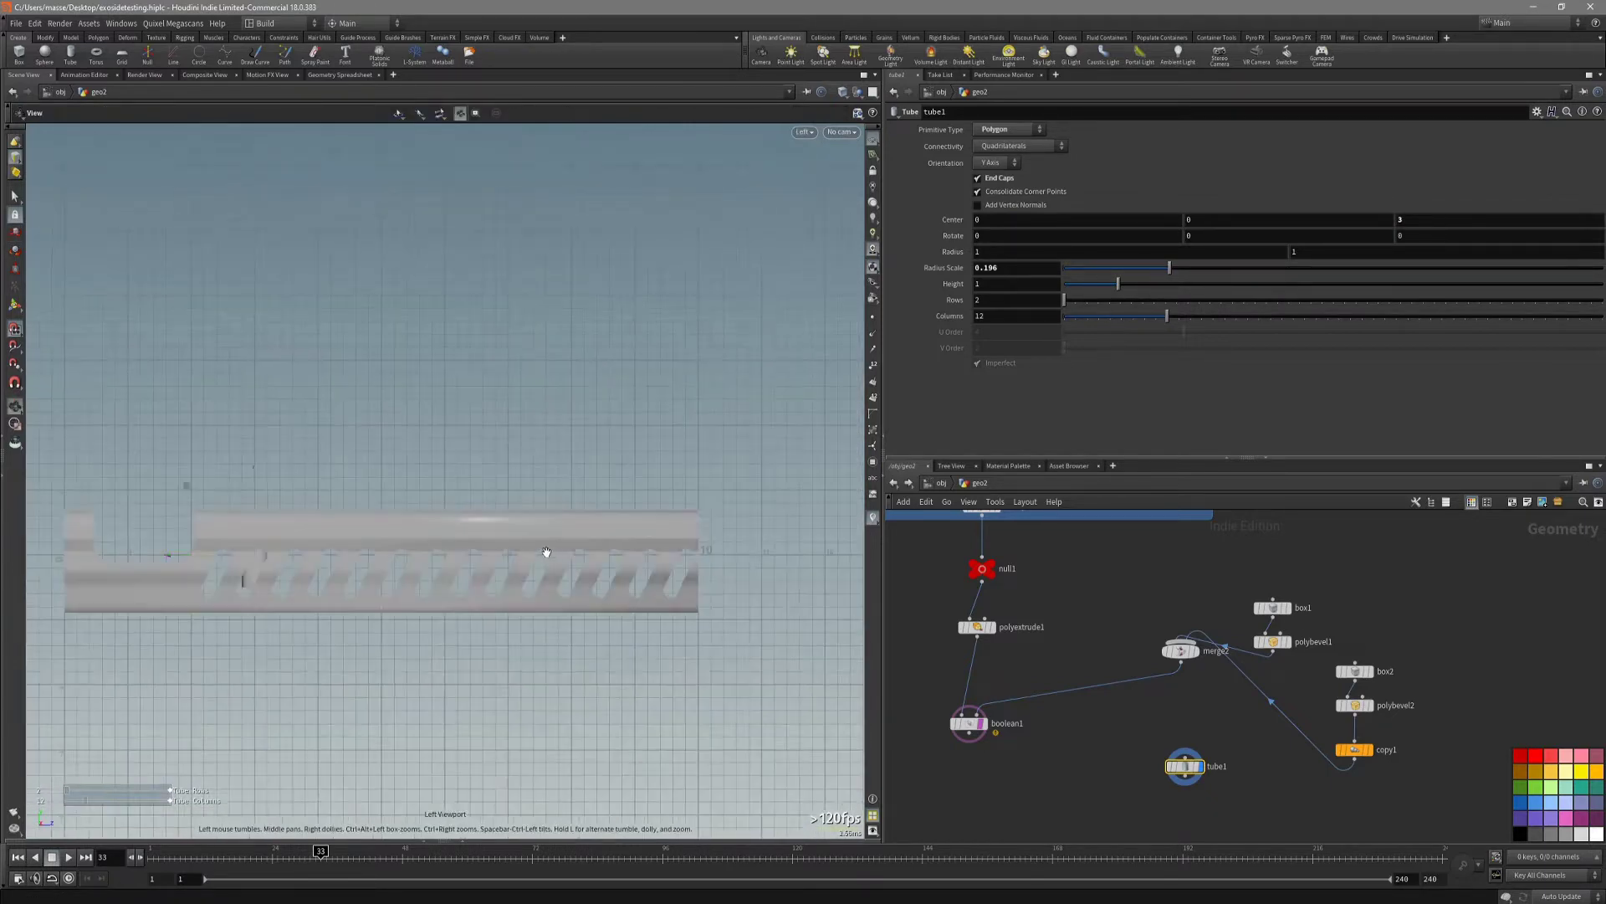
key(Return)
scroll(313, 535, up, 3)
drag(313, 535, 304, 511)
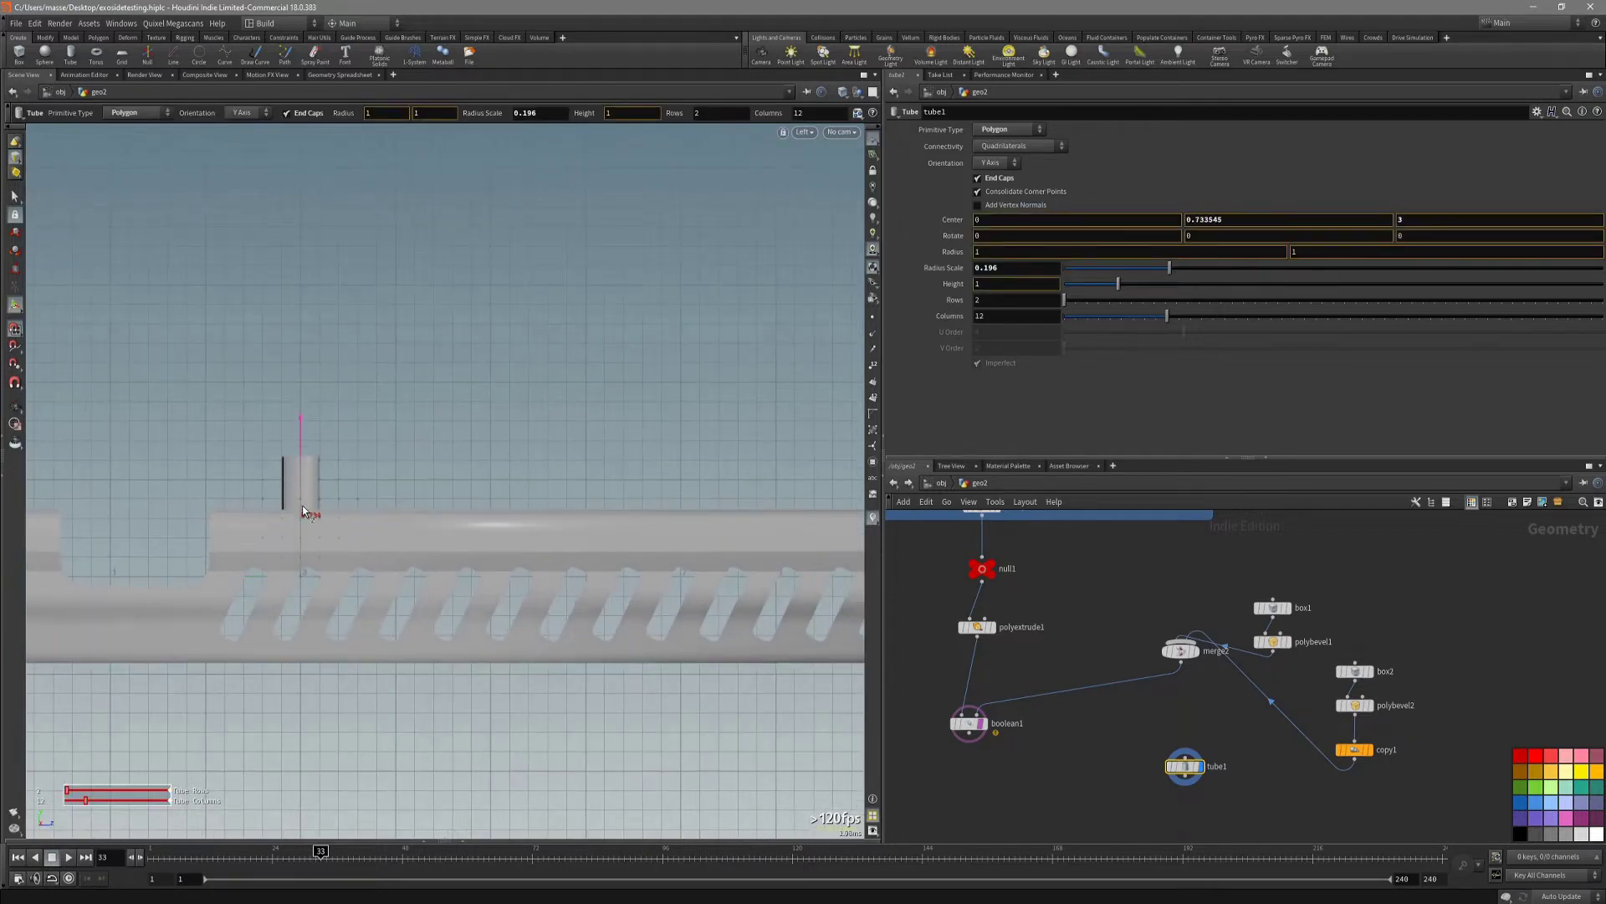
key(Escape)
Add a Duplicate node after tube1 and offset the tube's copy by 1 along Z.
key(space+1)
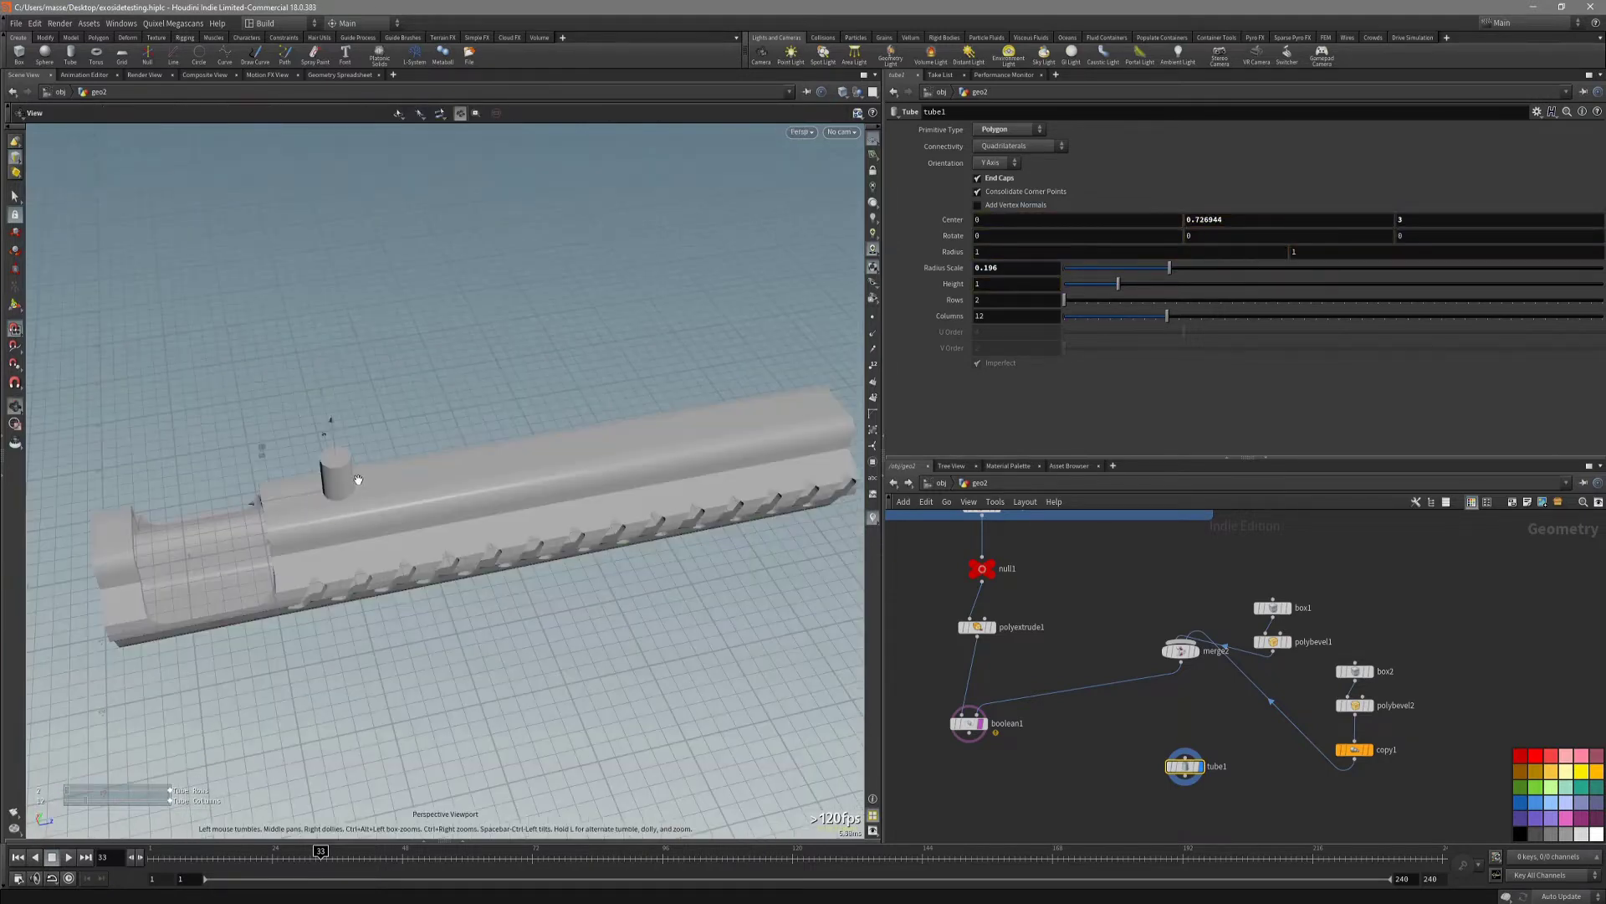
key(Return)
key(Tab)
text(copy)
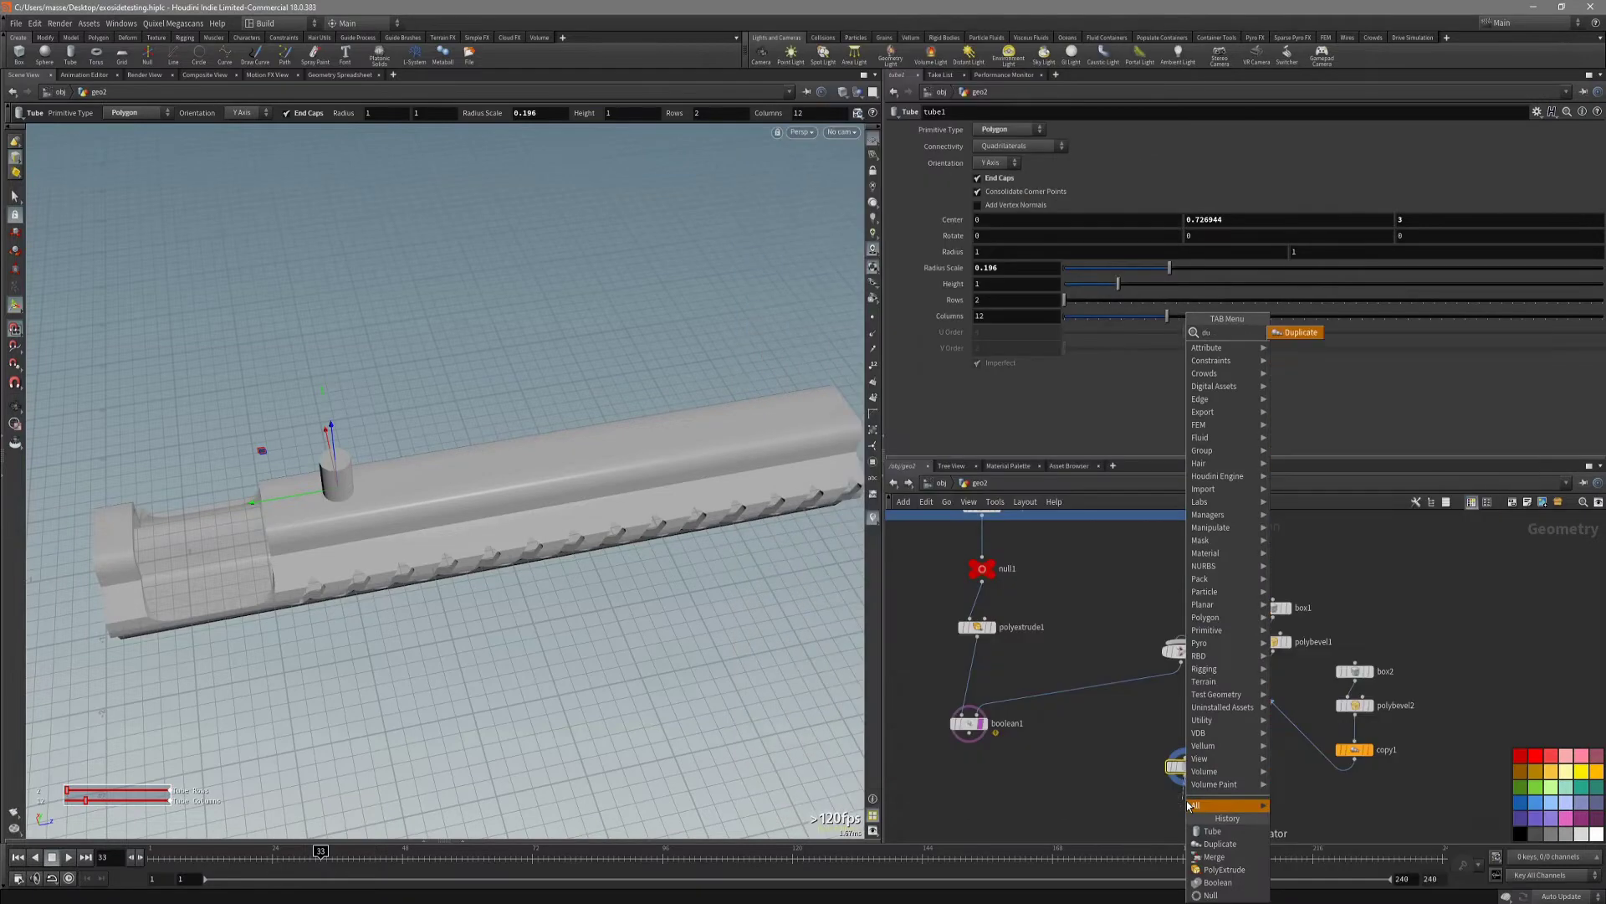
key(Return)
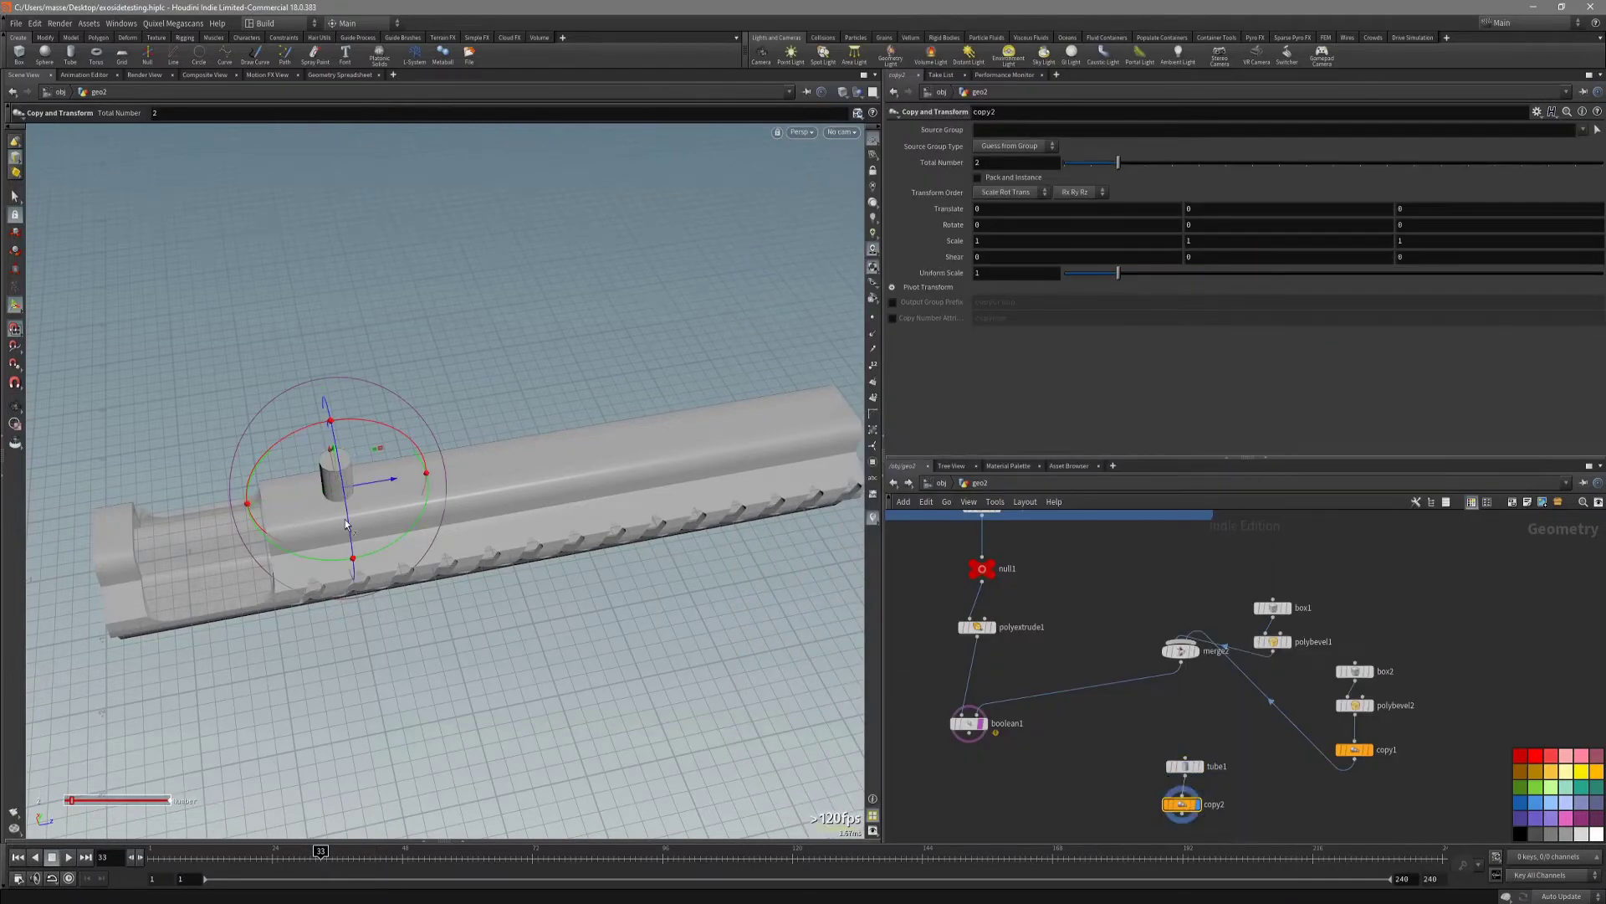
drag(347, 524, 383, 543)
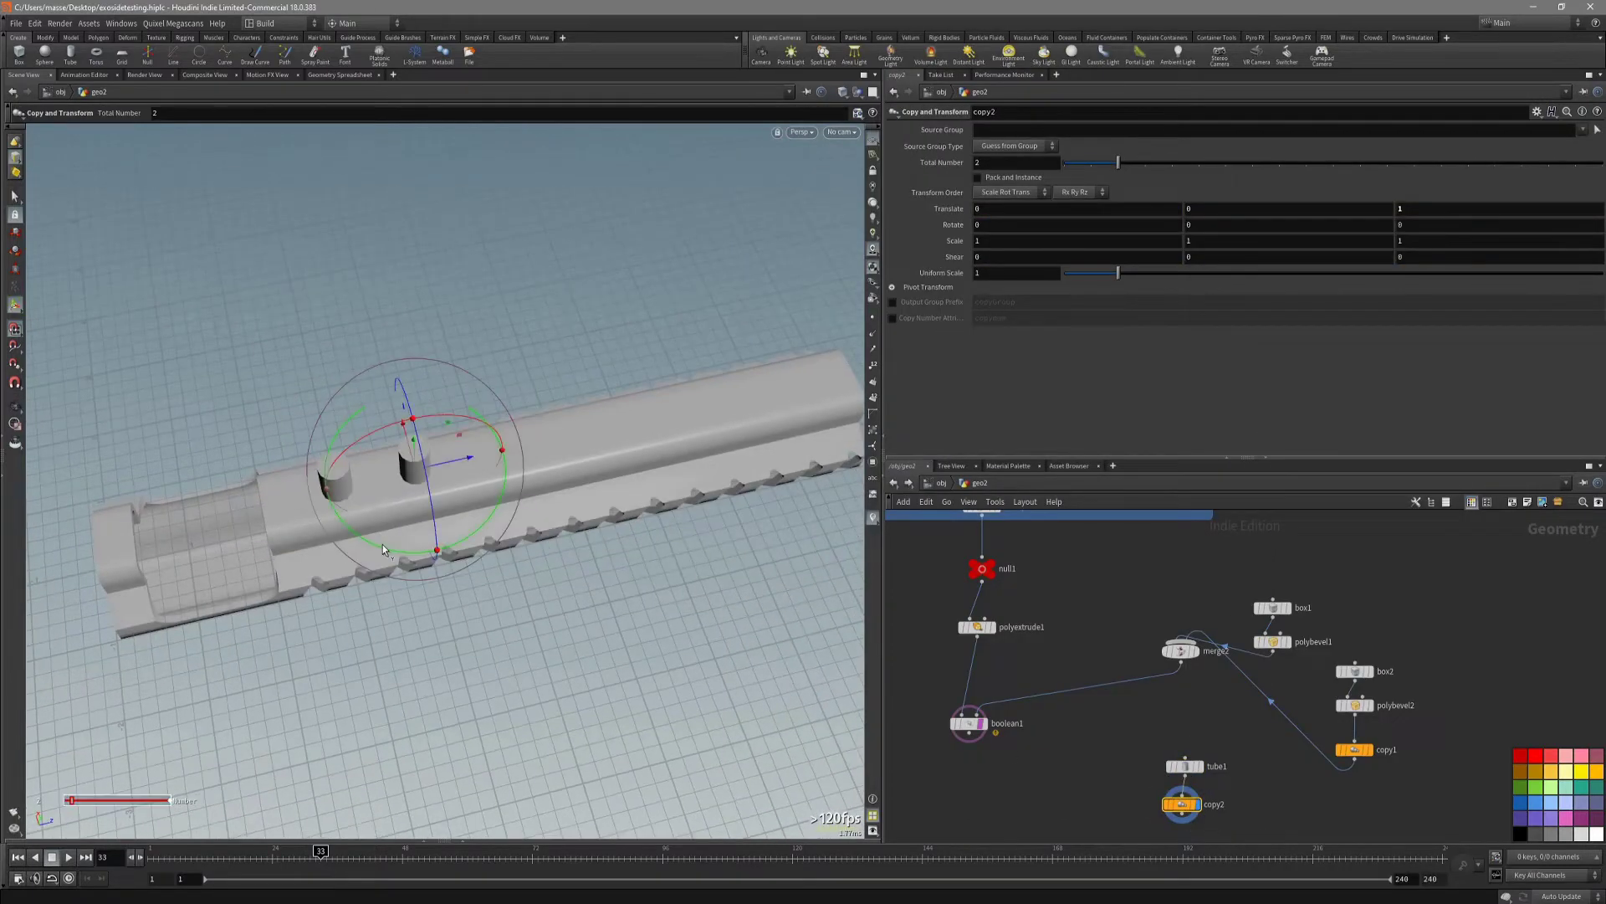
Set the tube's total number of copies to 7 along the handguard's upper surface.
key(space+2)
alt+middle_drag(659, 610, 644, 495)
key(space+1)
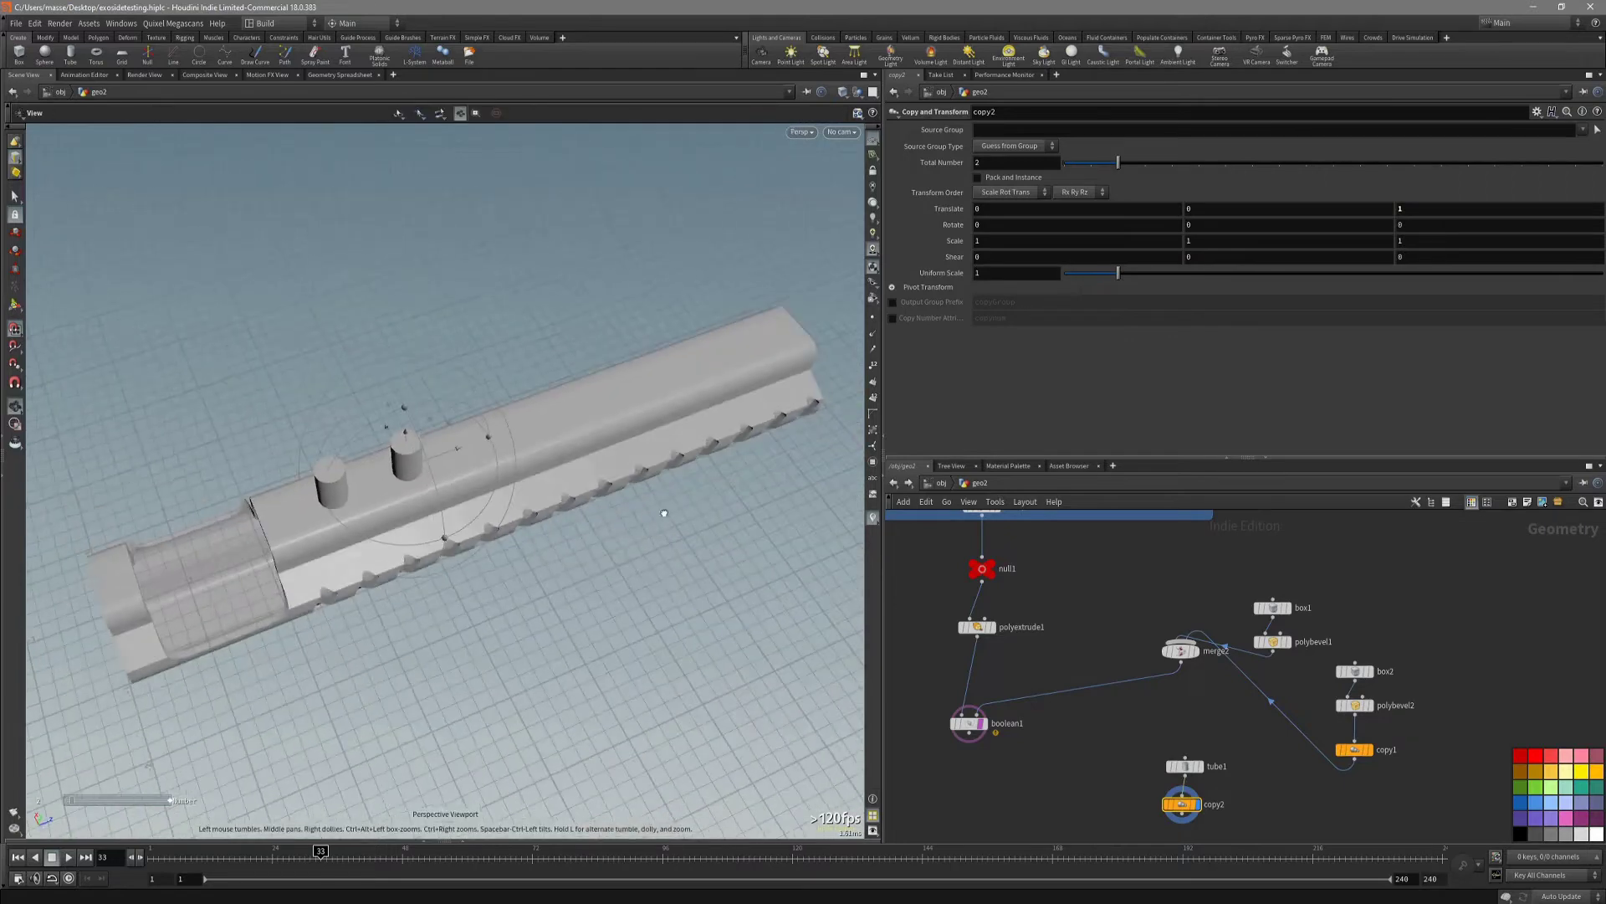
alt+drag(666, 477, 636, 423)
alt+middle_drag(635, 423, 727, 474)
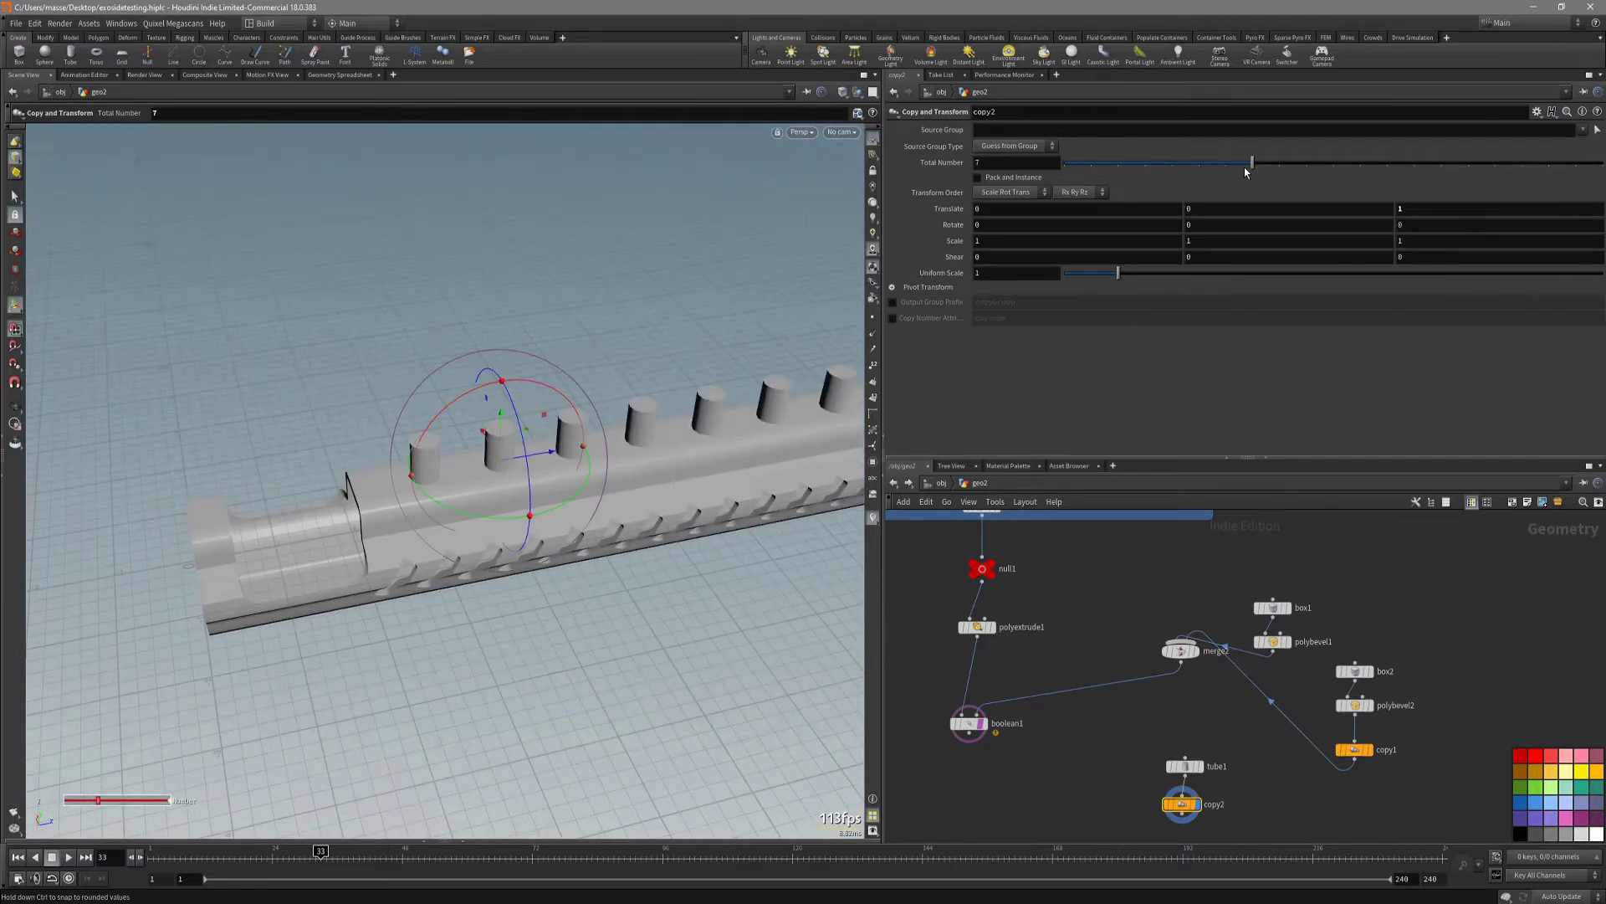
alt+drag(709, 405, 524, 424)
alt+right_drag(524, 423, 782, 373)
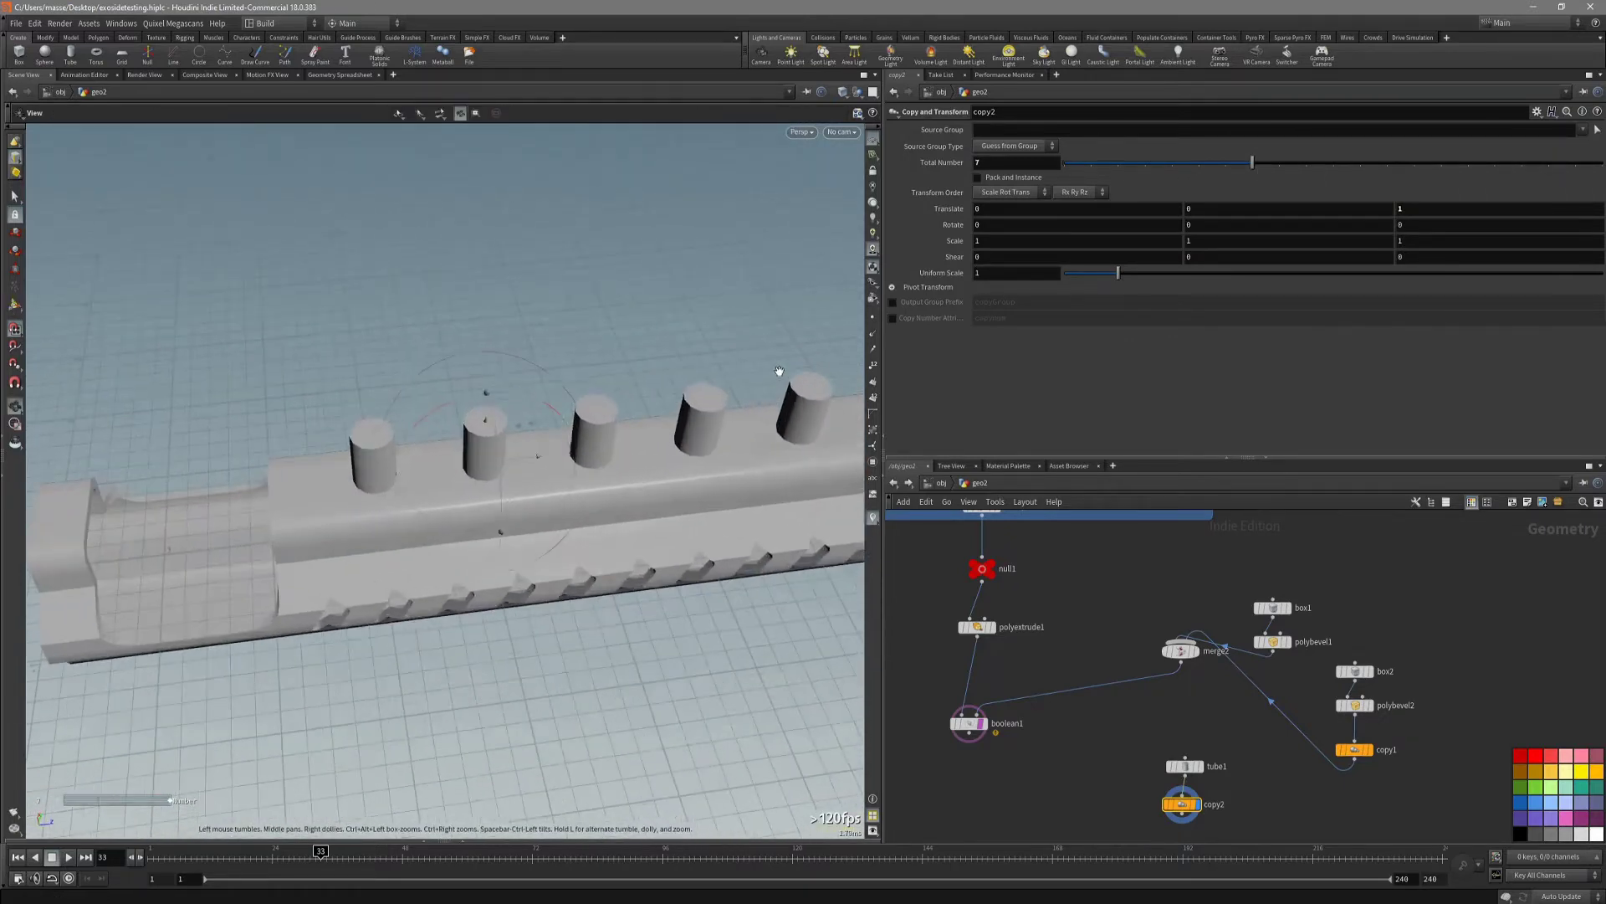
Set the tube copies' uniform scale to 0.78 and examine the shrinking row along the handguard.
drag(1128, 282, 1109, 278)
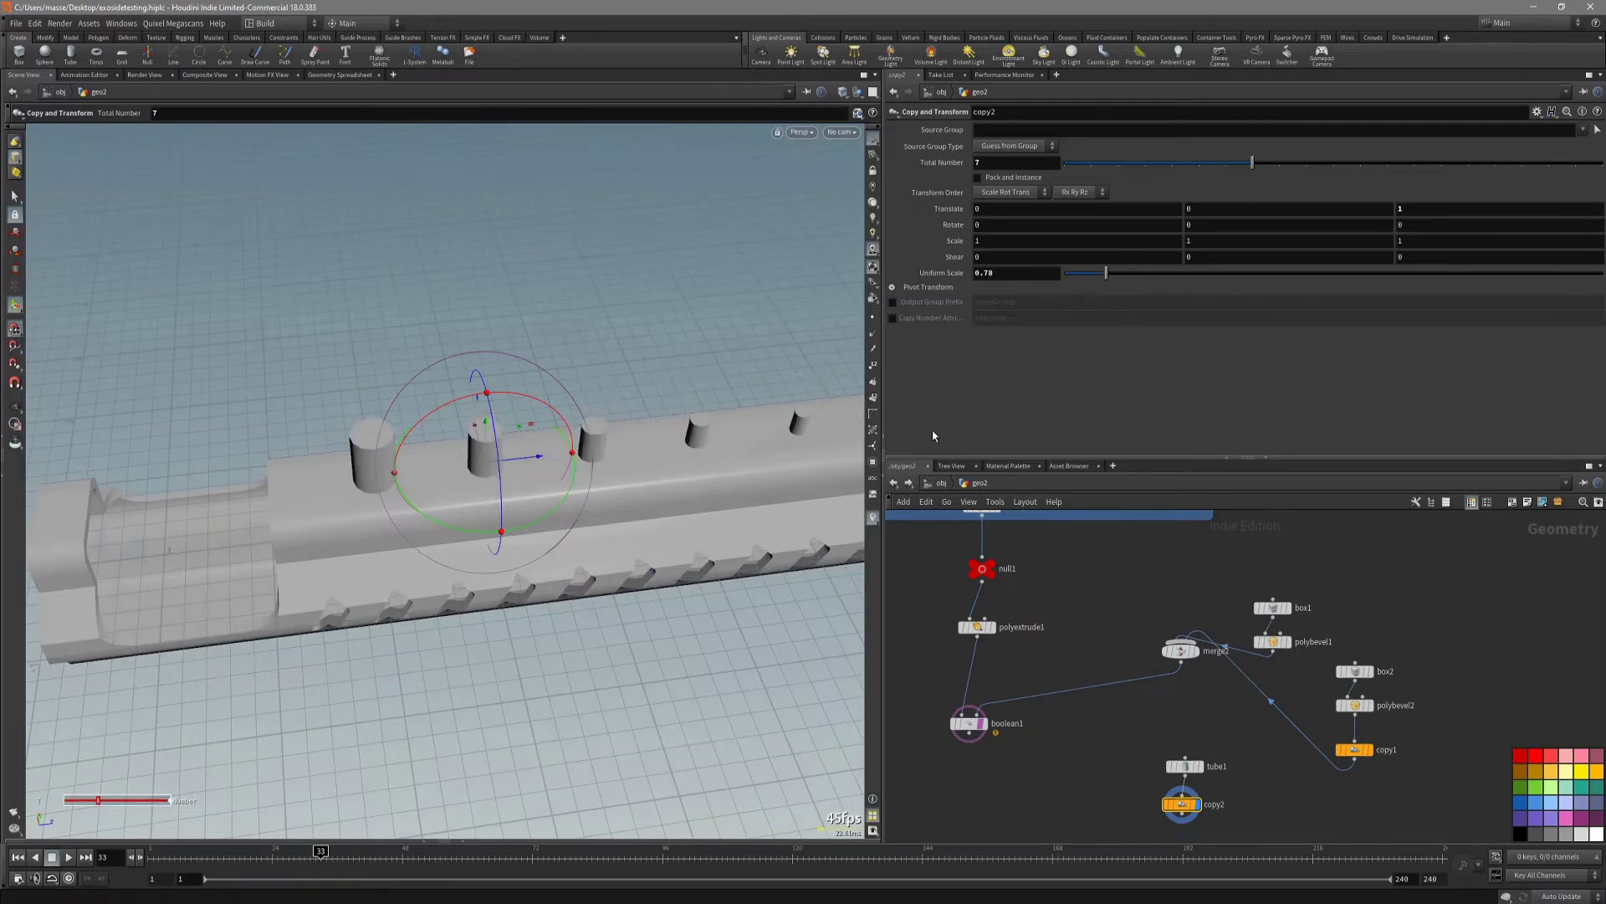
alt+drag(753, 393, 724, 358)
alt+middle_drag(724, 358, 620, 419)
alt+drag(754, 577, 657, 579)
alt+middle_drag(658, 579, 469, 554)
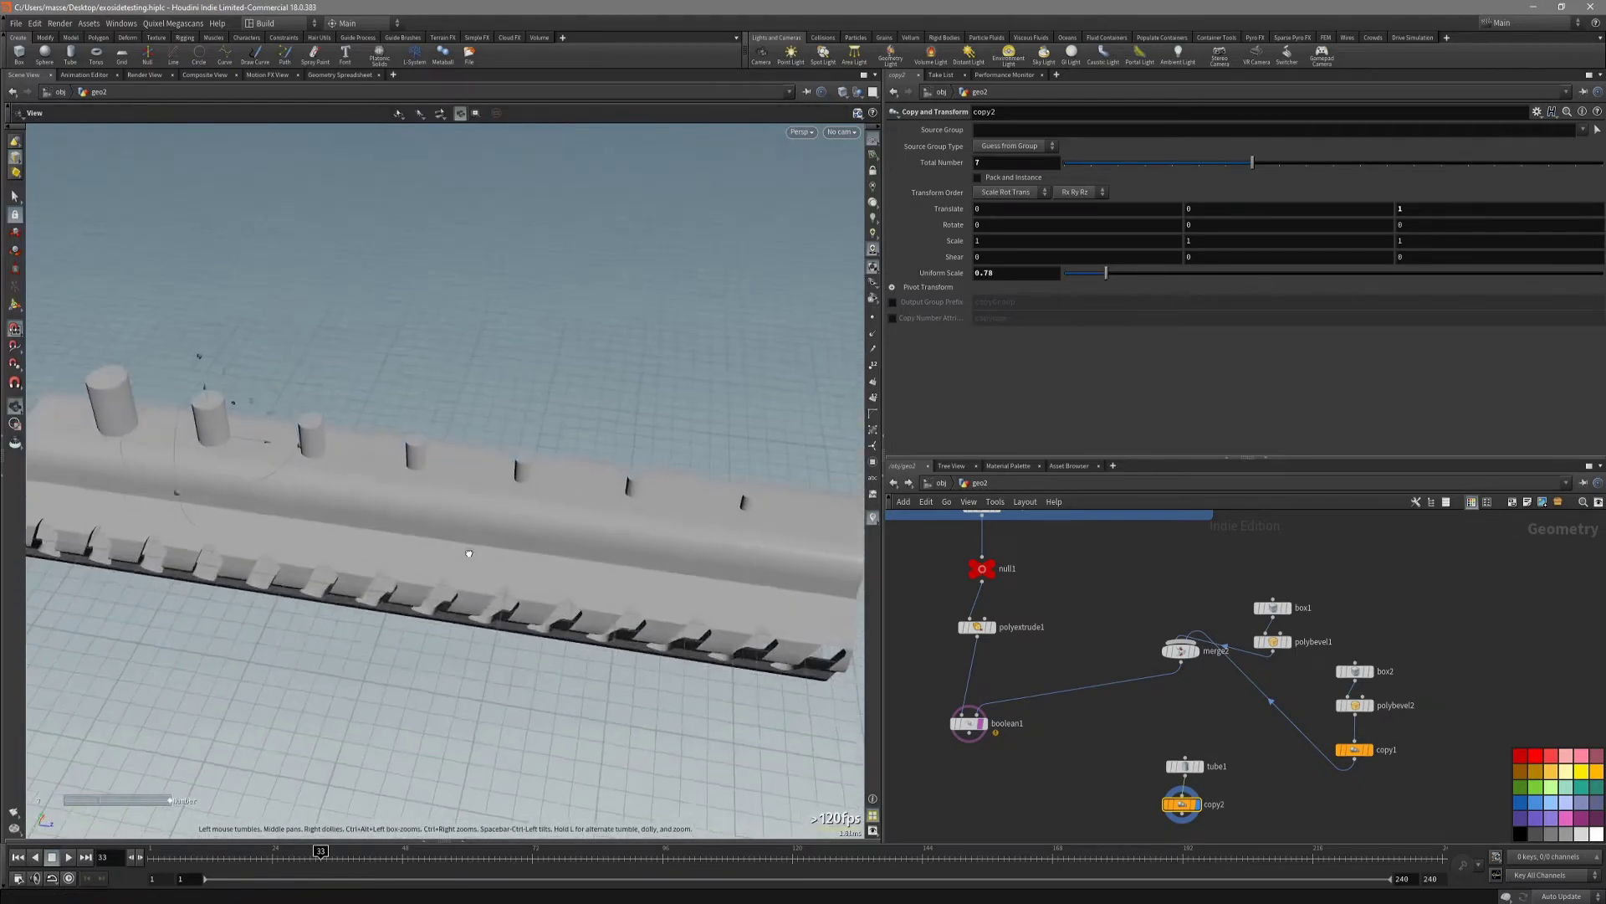
drag(469, 554, 485, 474)
drag(460, 538, 442, 578)
key(Return)
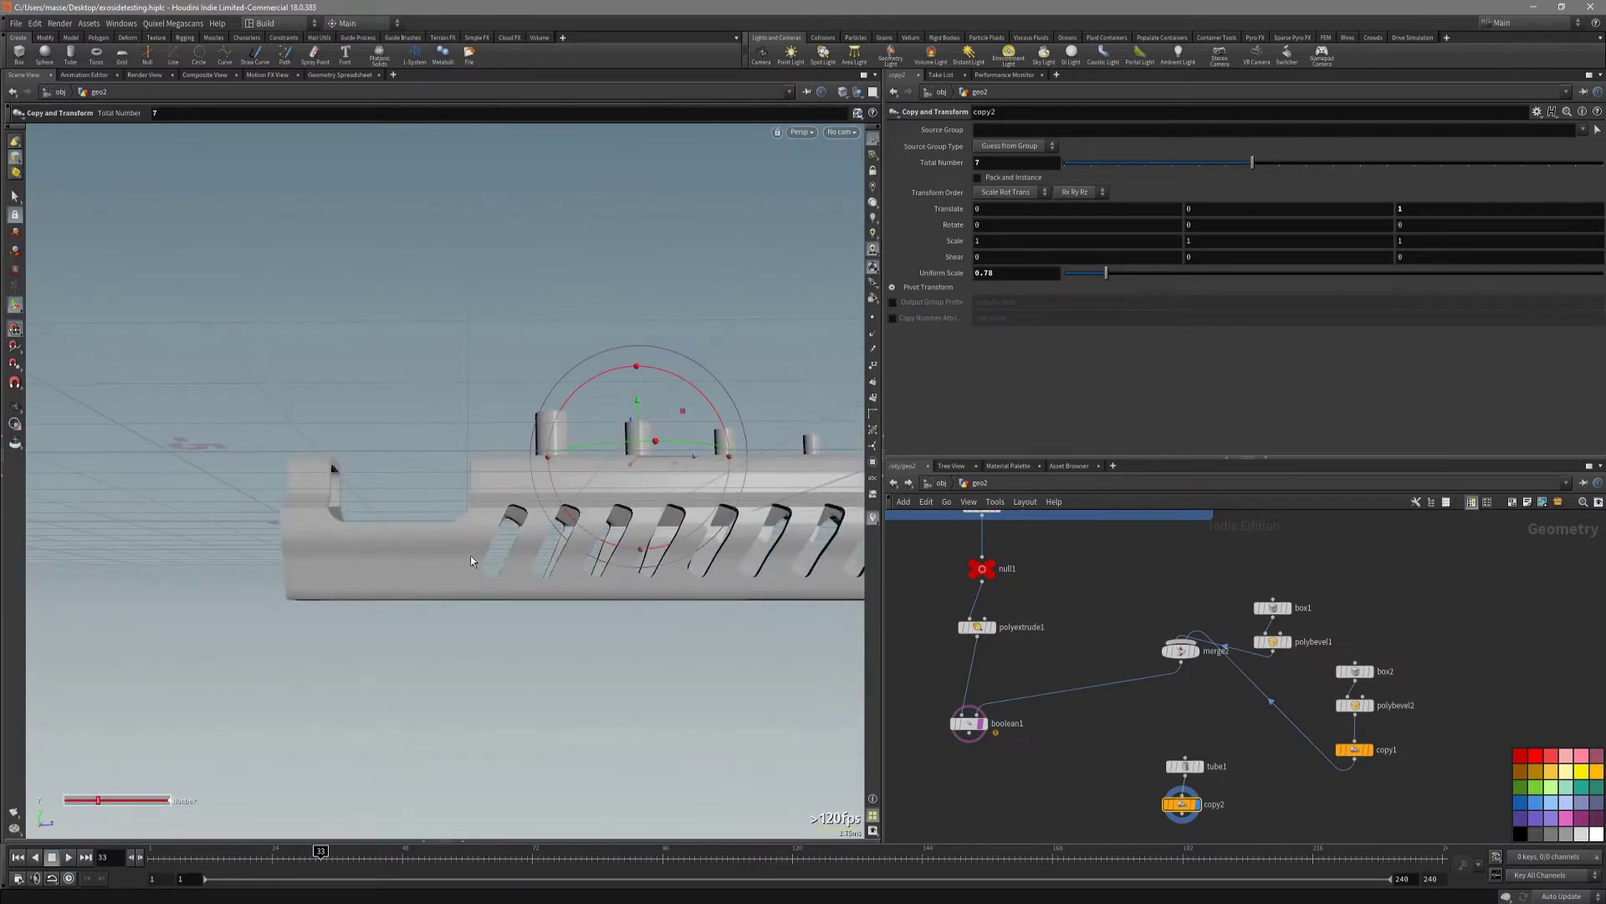
Move tube1 and copy2 beside the other cutter nodes, wire copy2 into merge1 and display the boolean1 result.
drag(408, 572, 514, 595)
key(space+4)
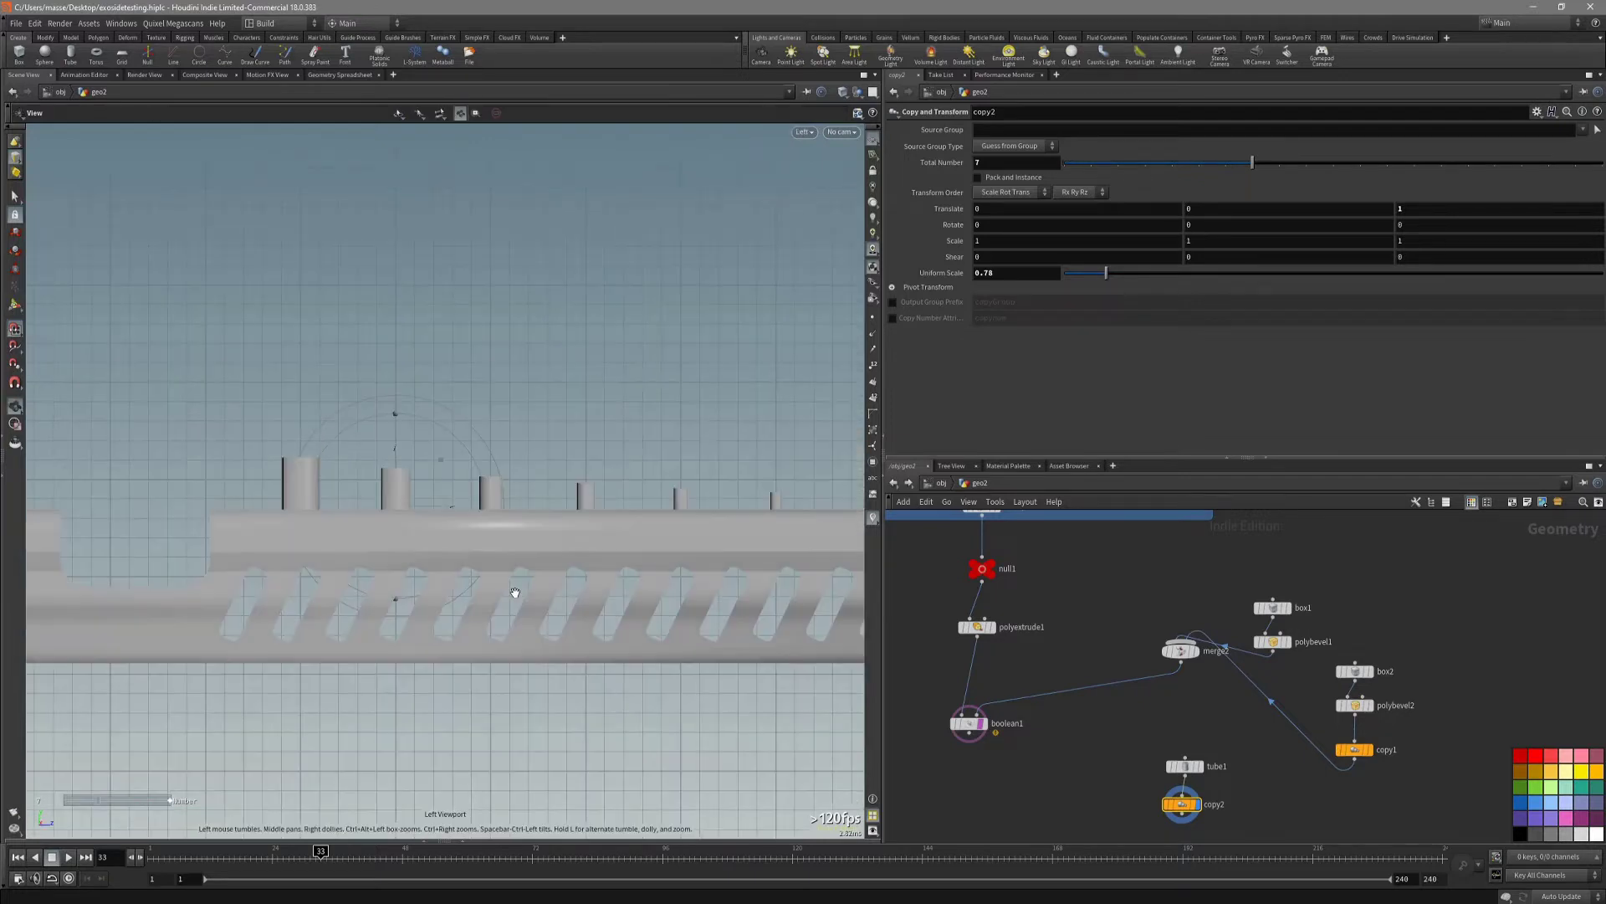
scroll(513, 595, down, 2)
middle_drag(413, 655, 475, 656)
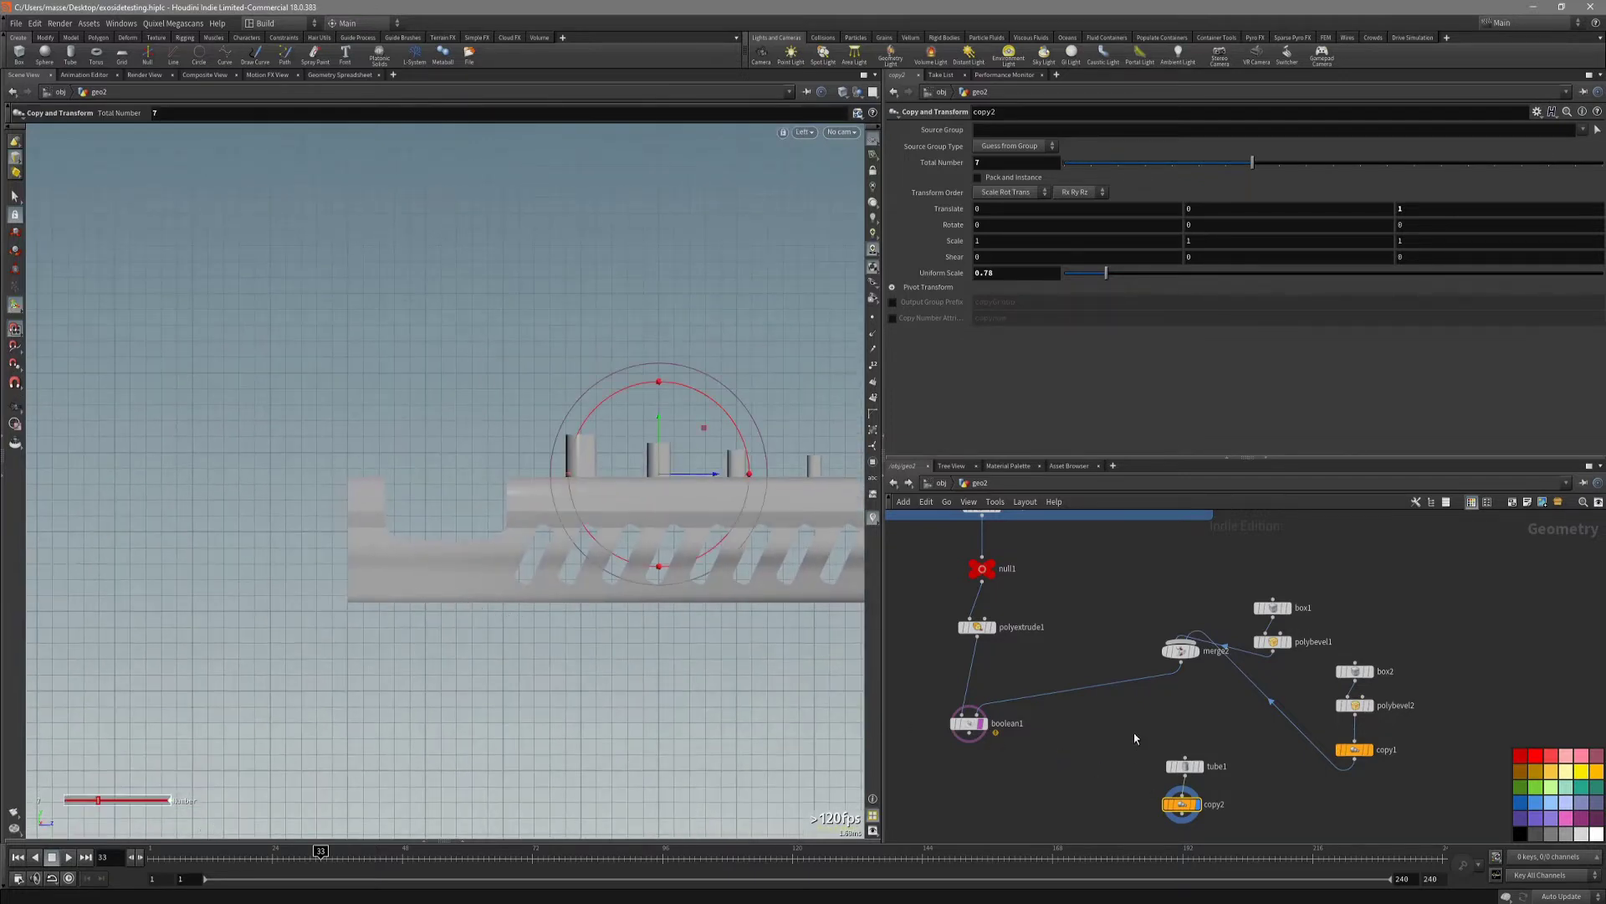
shift+click(1187, 766)
drag(1190, 768, 1472, 618)
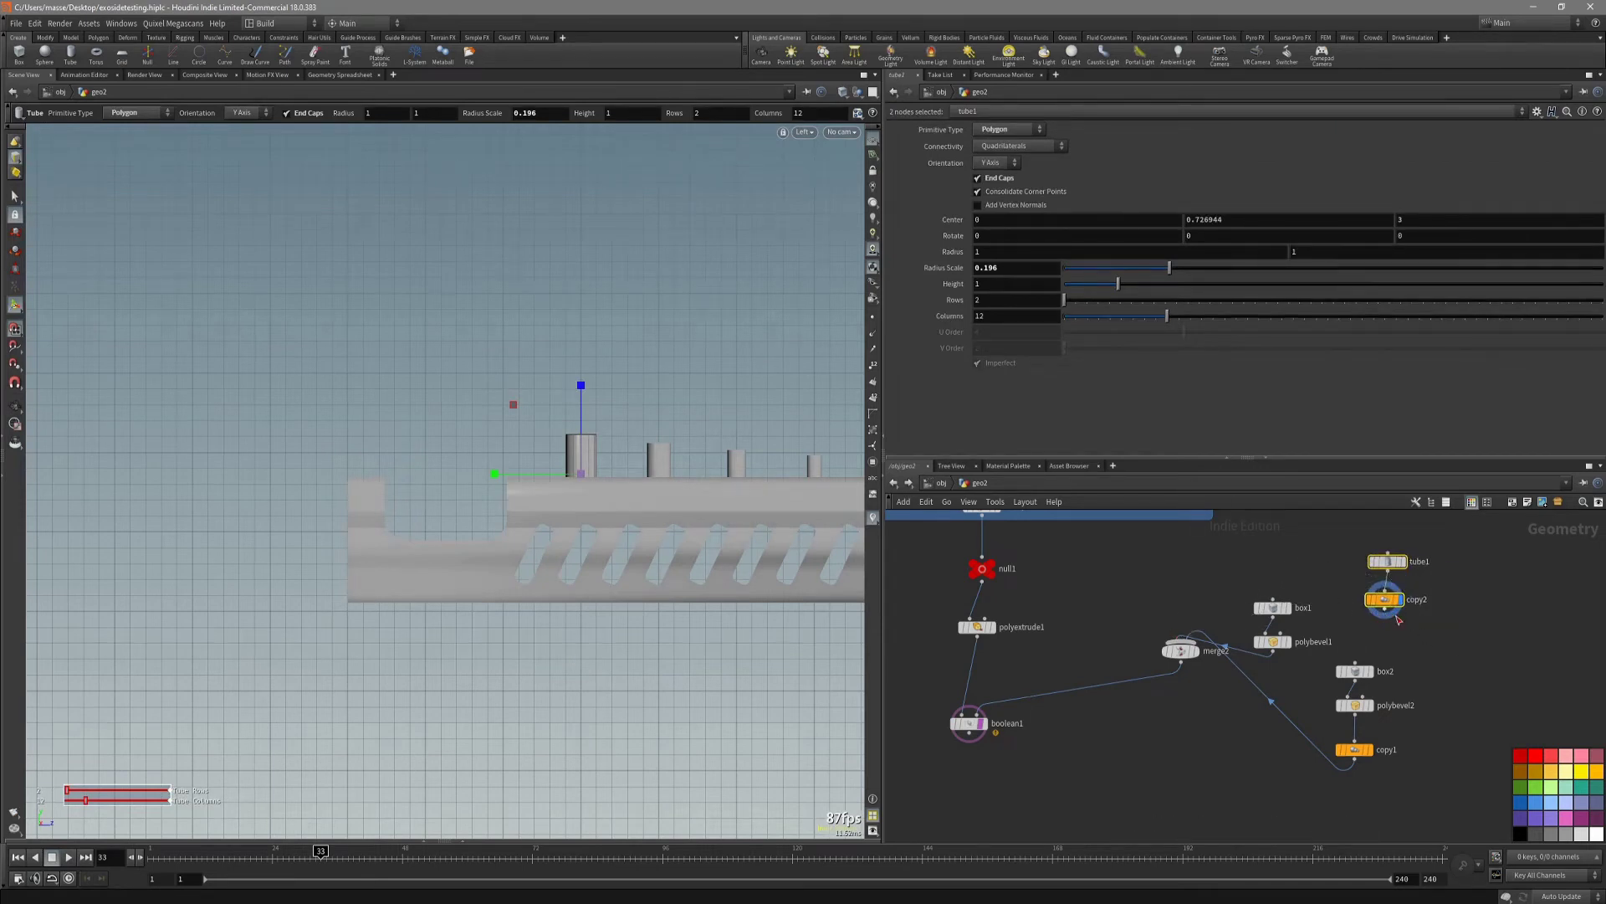
click(1416, 638)
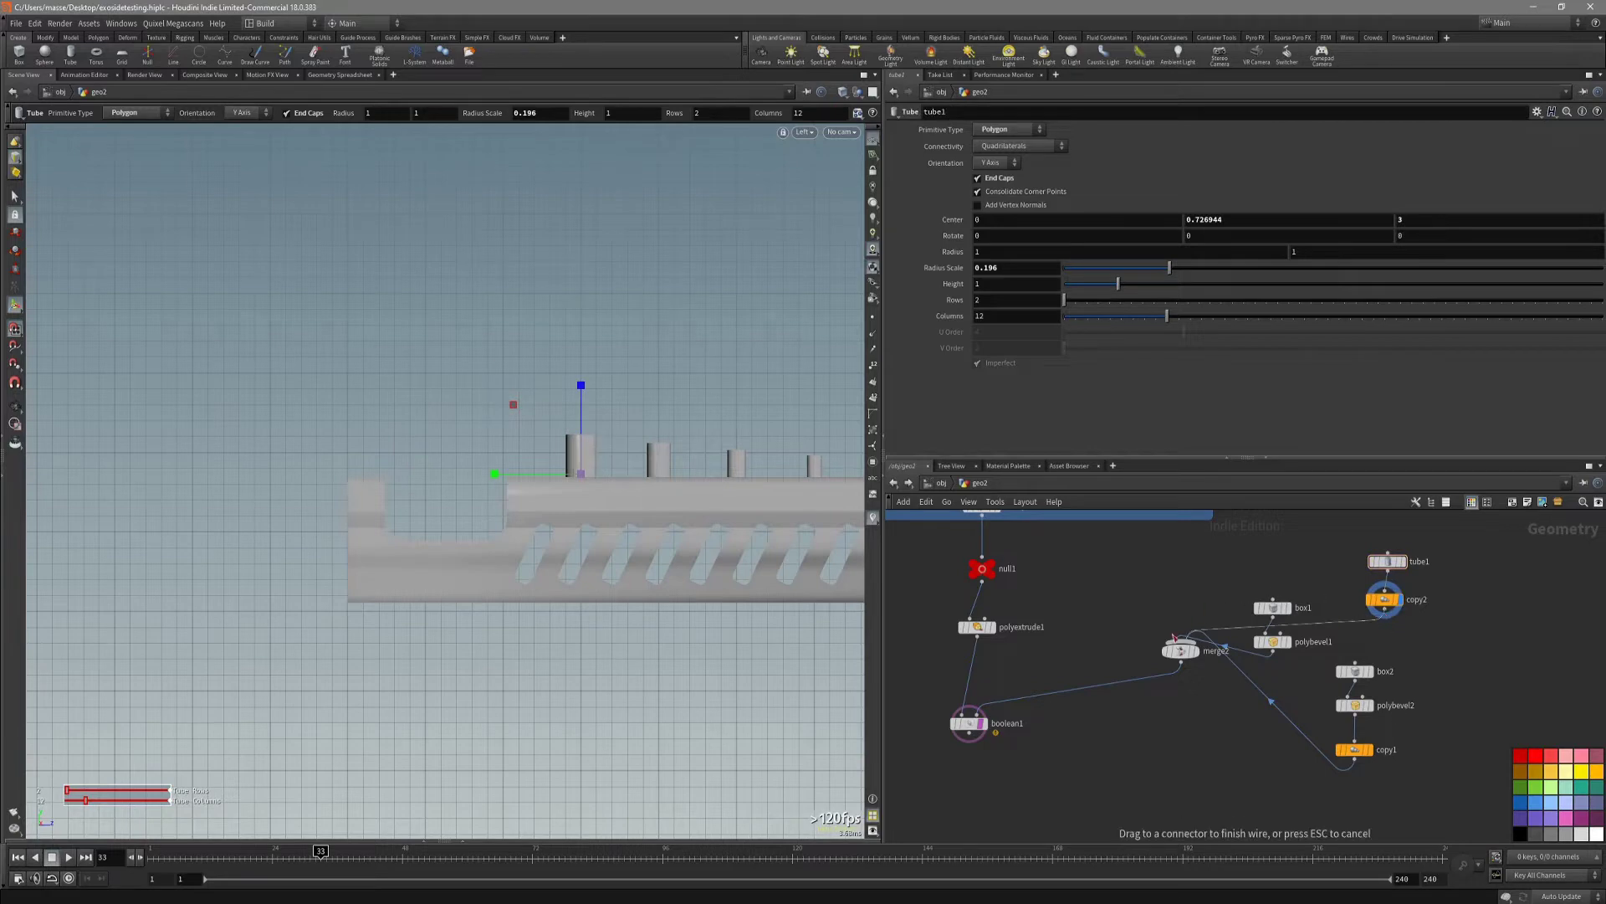
drag(1174, 636, 1180, 649)
click(983, 723)
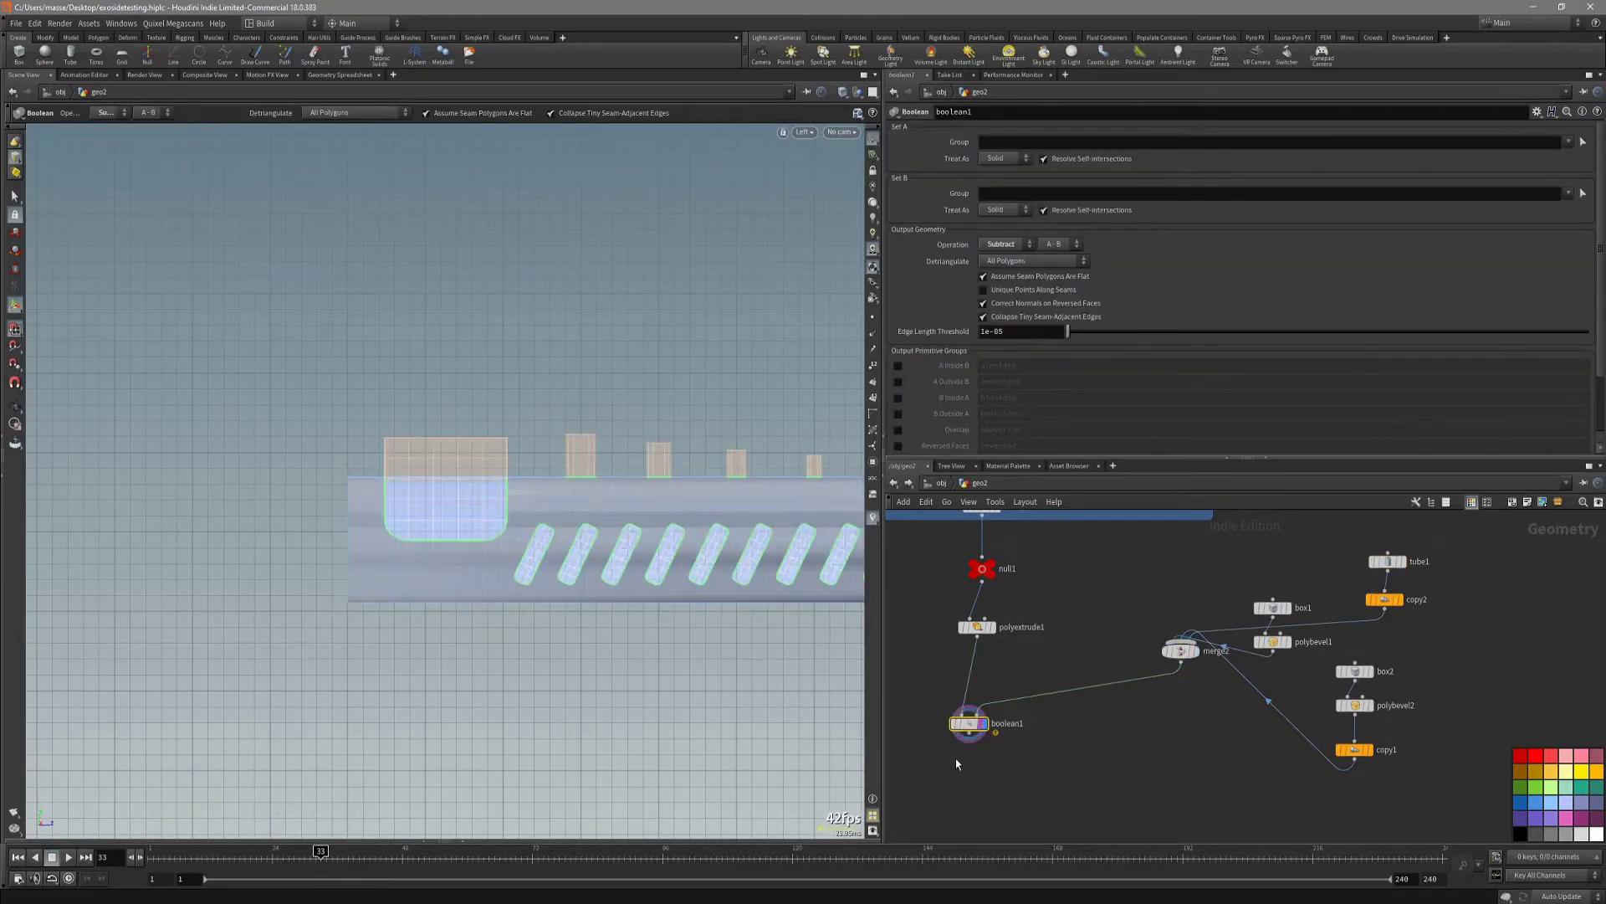
Examine the cut handguard in perspective with the wireframe overlay turned on.
key(space+1)
key(shift+w)
mouse_move(678, 635)
mouse_down()
mouse_move(740, 635)
mouse_move(683, 672)
mouse_move(620, 753)
mouse_move(259, 656)
mouse_move(498, 509)
mouse_move(566, 523)
mouse_move(644, 479)
mouse_move(301, 535)
mouse_move(671, 535)
mouse_move(623, 512)
mouse_move(617, 480)
mouse_move(223, 621)
mouse_up()
key(shift+w)
key(shift+w)
key(Return)
drag(314, 577, 470, 586)
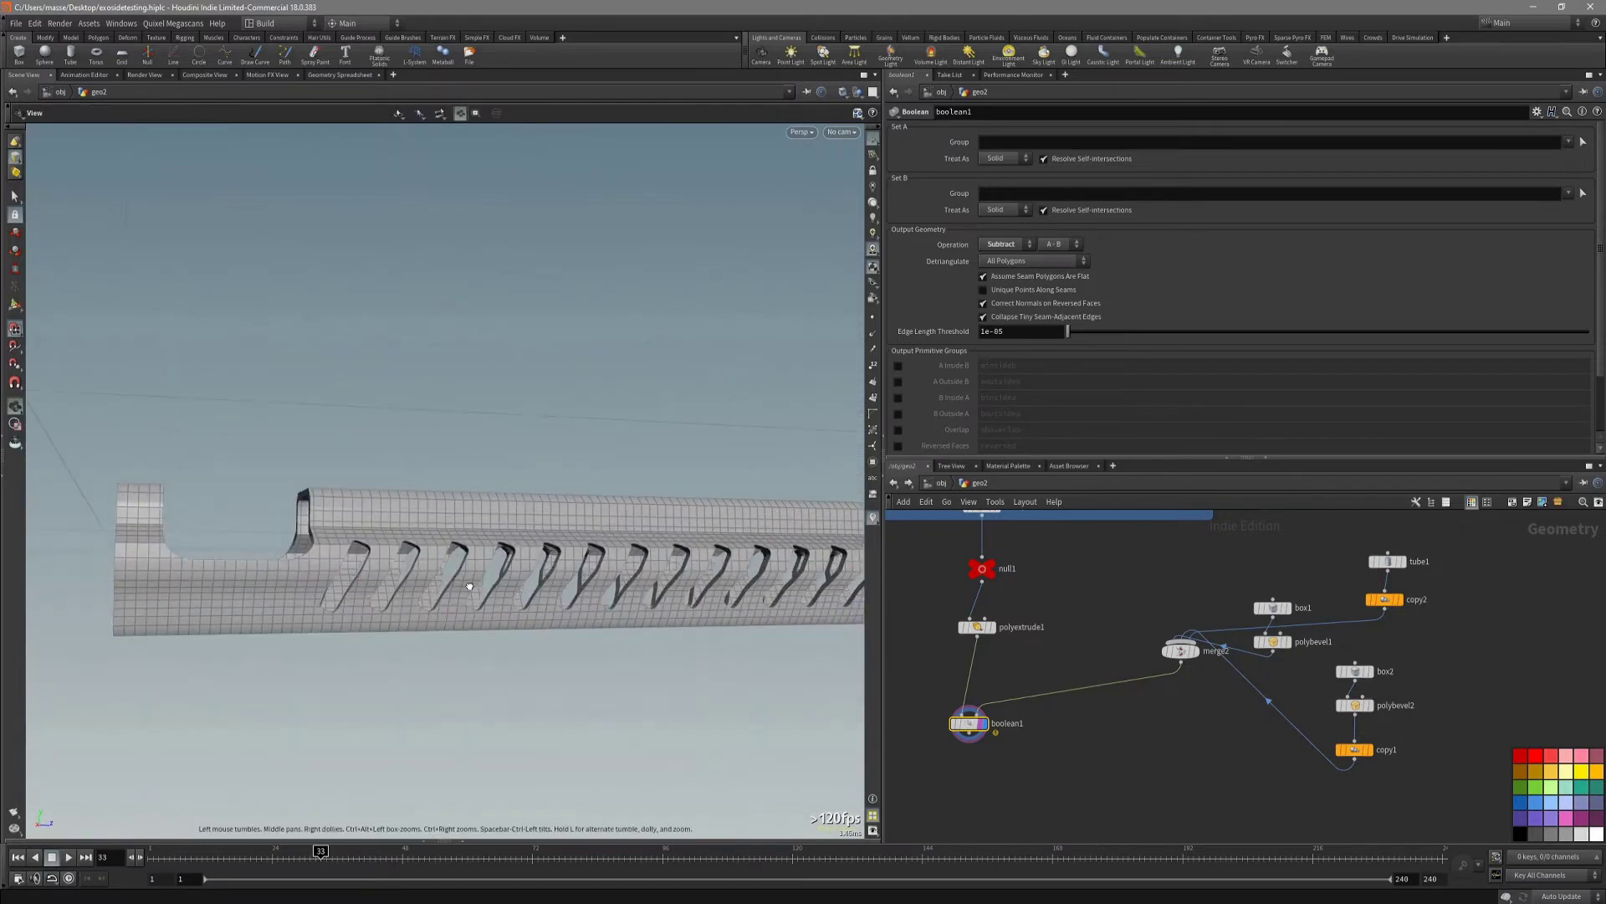
Add a box in the left view overlapping the handguard's lower edge beneath the rounded opening.
key(space+4)
scroll(482, 603, up, 3)
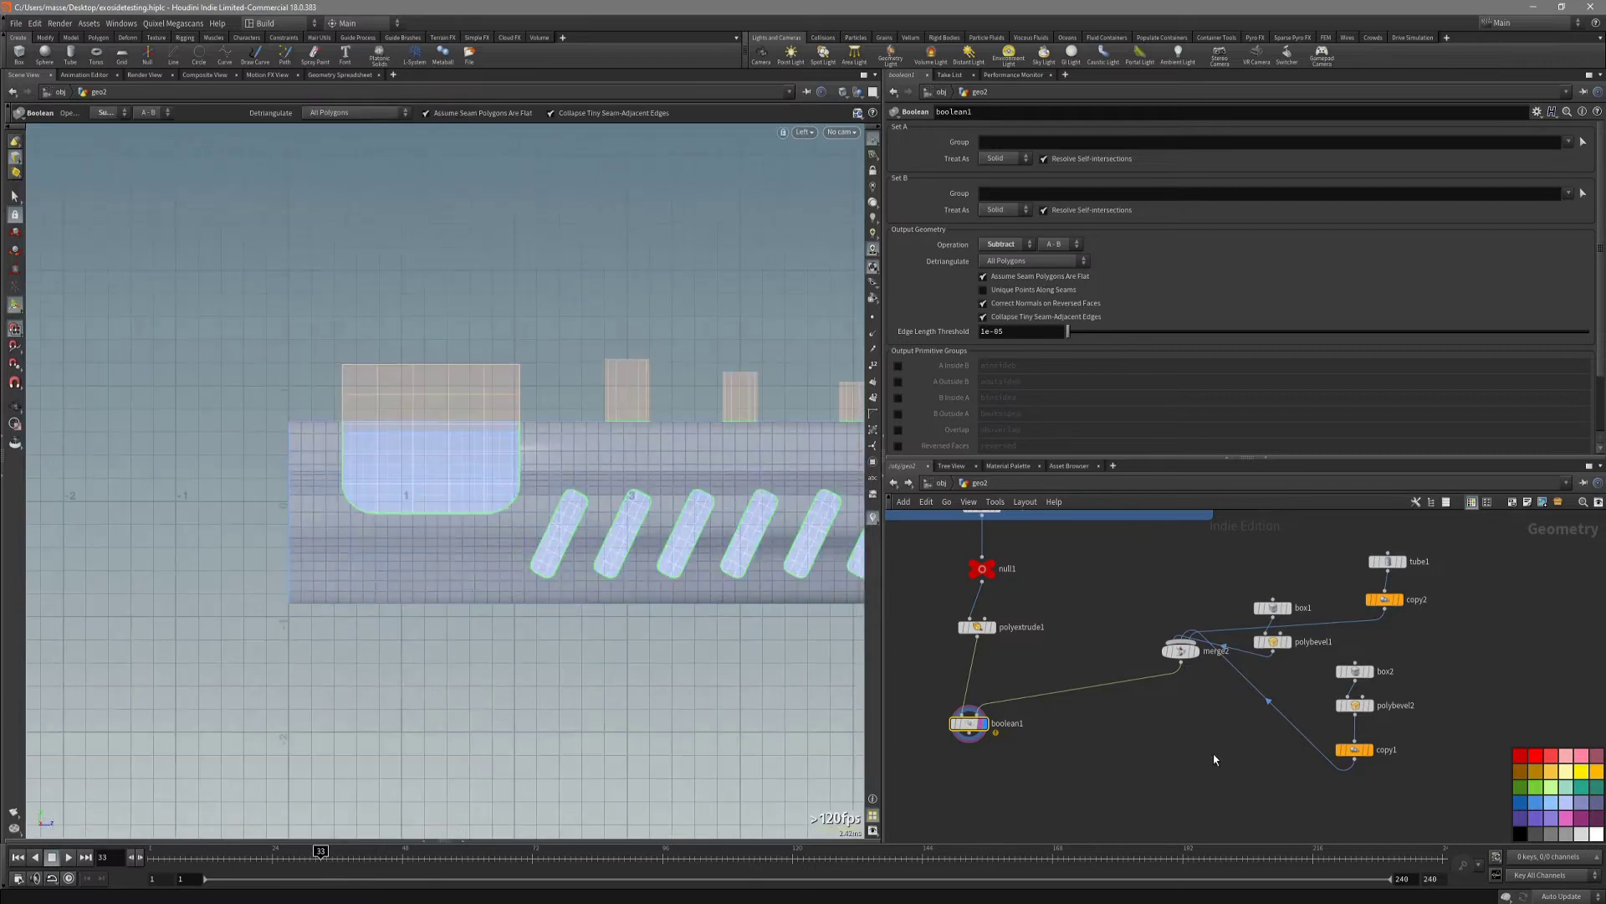
key(Tab)
key(Escape)
middle_drag(664, 651, 631, 666)
key(Tab)
text(box)
key(Return)
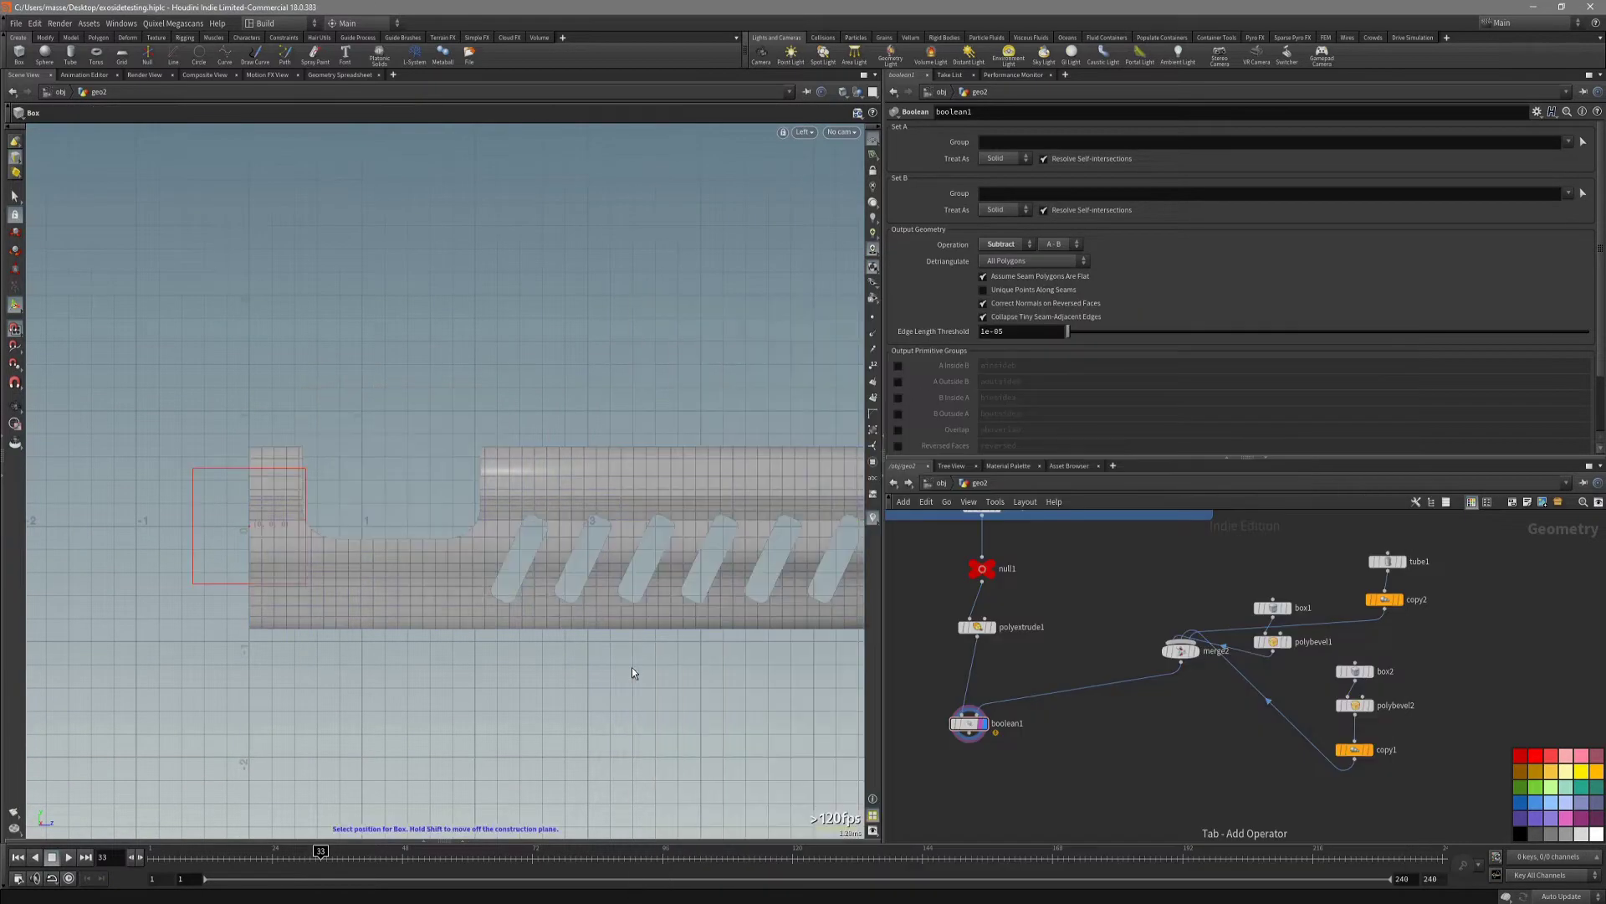
click(522, 657)
drag(522, 657, 427, 631)
Stretch the box on both sides in the top view to 3.6 in X so it spans the handguard's width.
key(space+2)
middle_drag(522, 570, 433, 696)
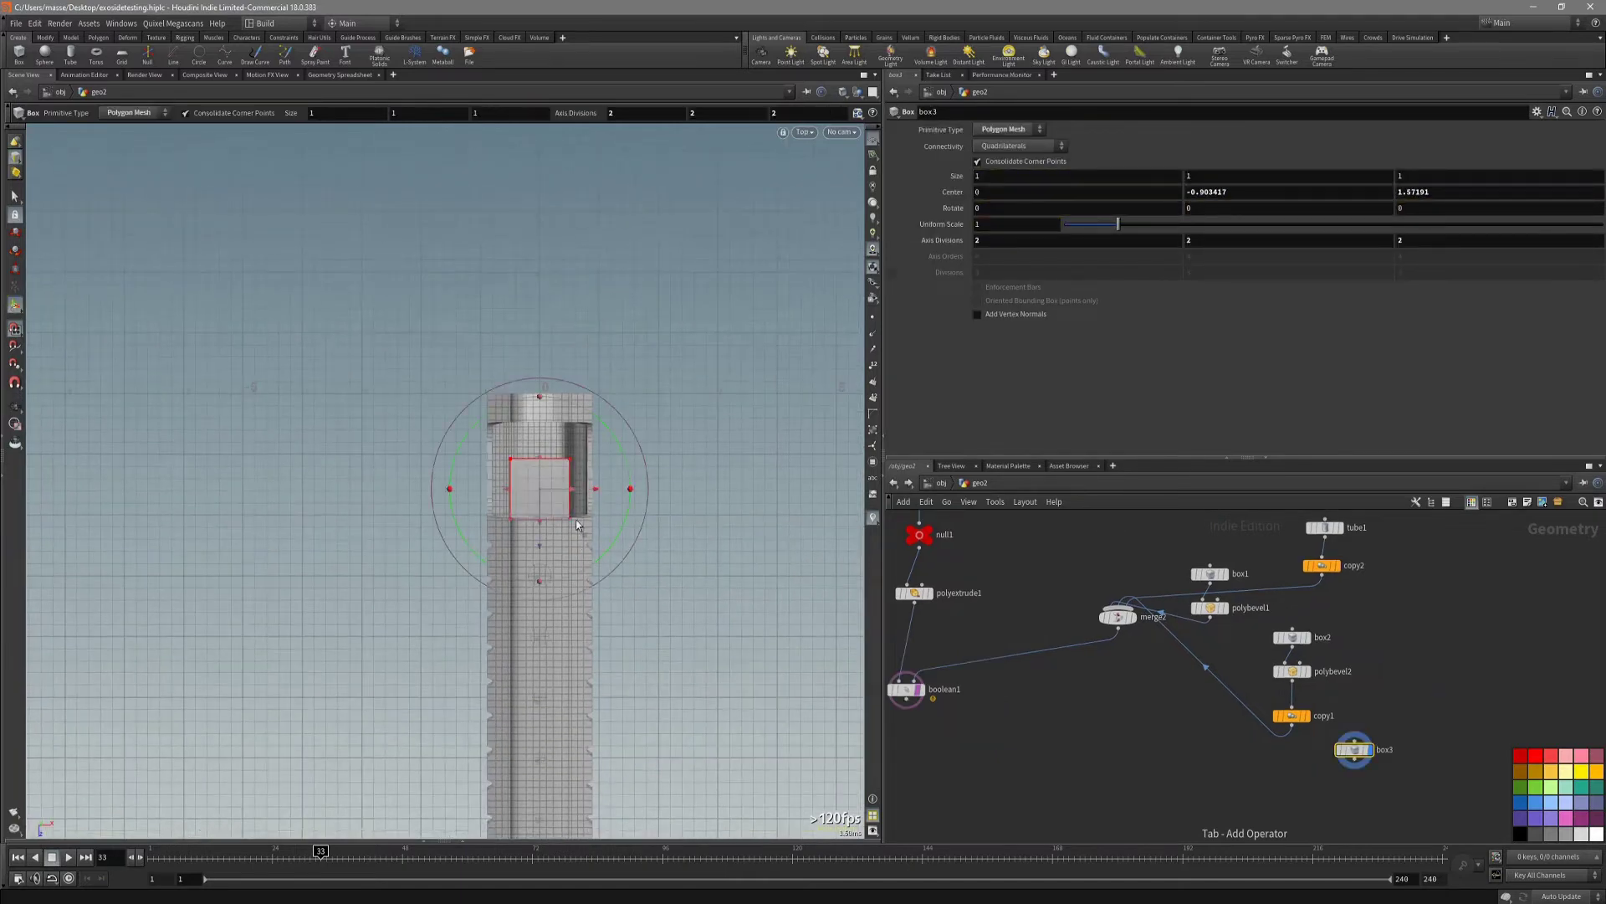
drag(568, 489, 645, 495)
drag(515, 494, 433, 489)
Narrow the box to about 0.73 in Z, tilt it about -31° around X and move it to Y -1.2, Z 1.8.
key(space+4)
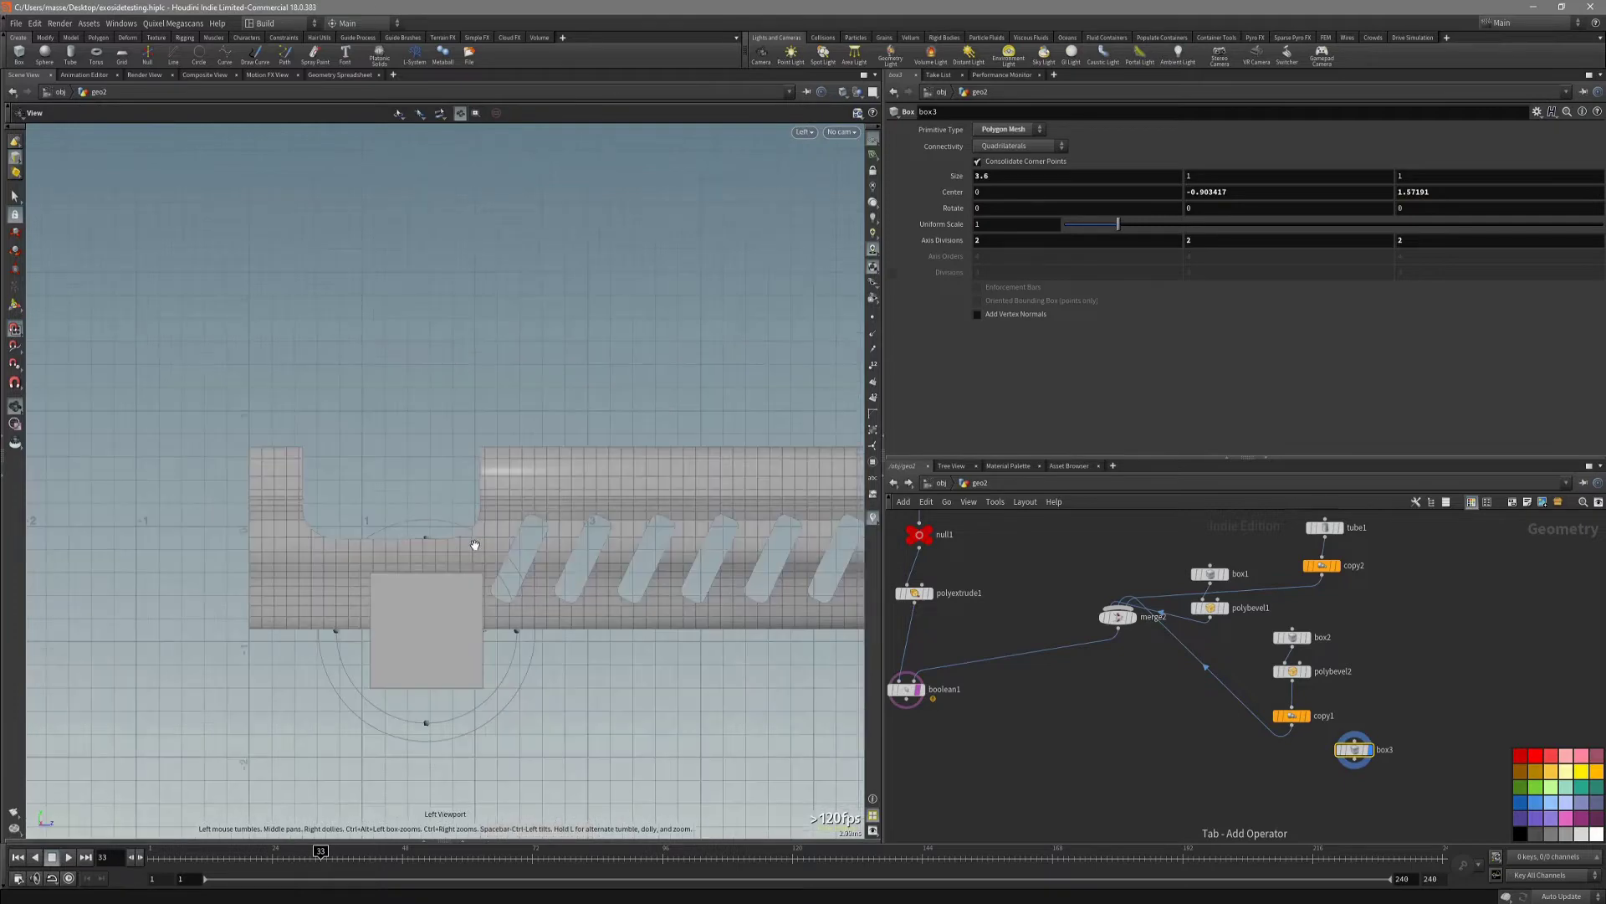
drag(491, 636, 453, 631)
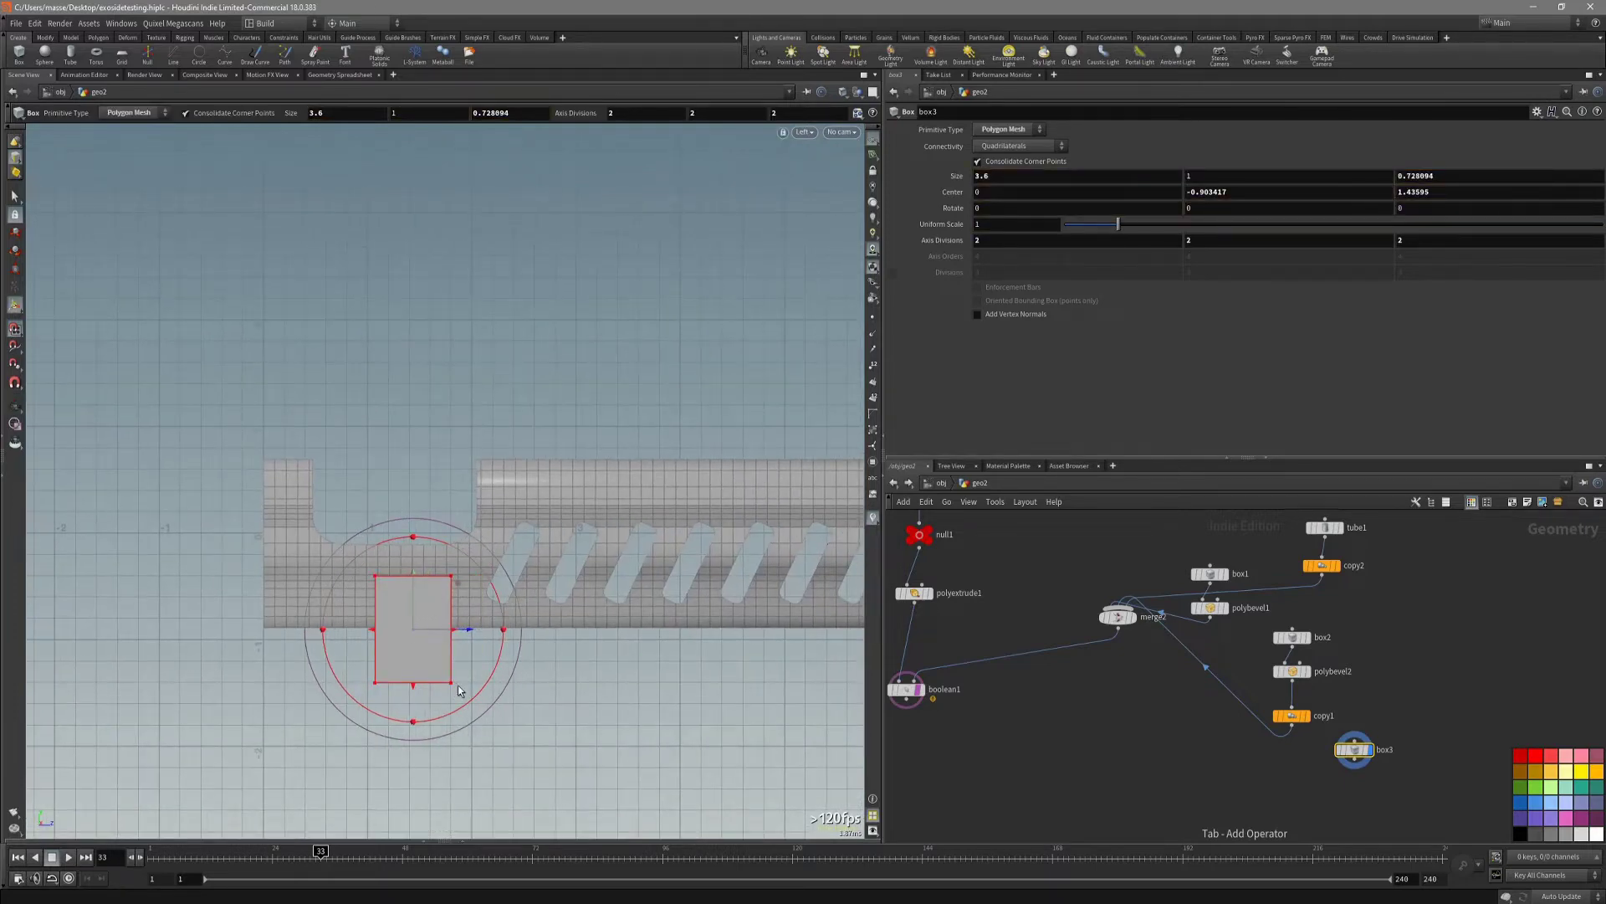
mouse_move(459, 691)
mouse_down()
mouse_move(488, 676)
mouse_move(491, 651)
mouse_move(447, 663)
mouse_up()
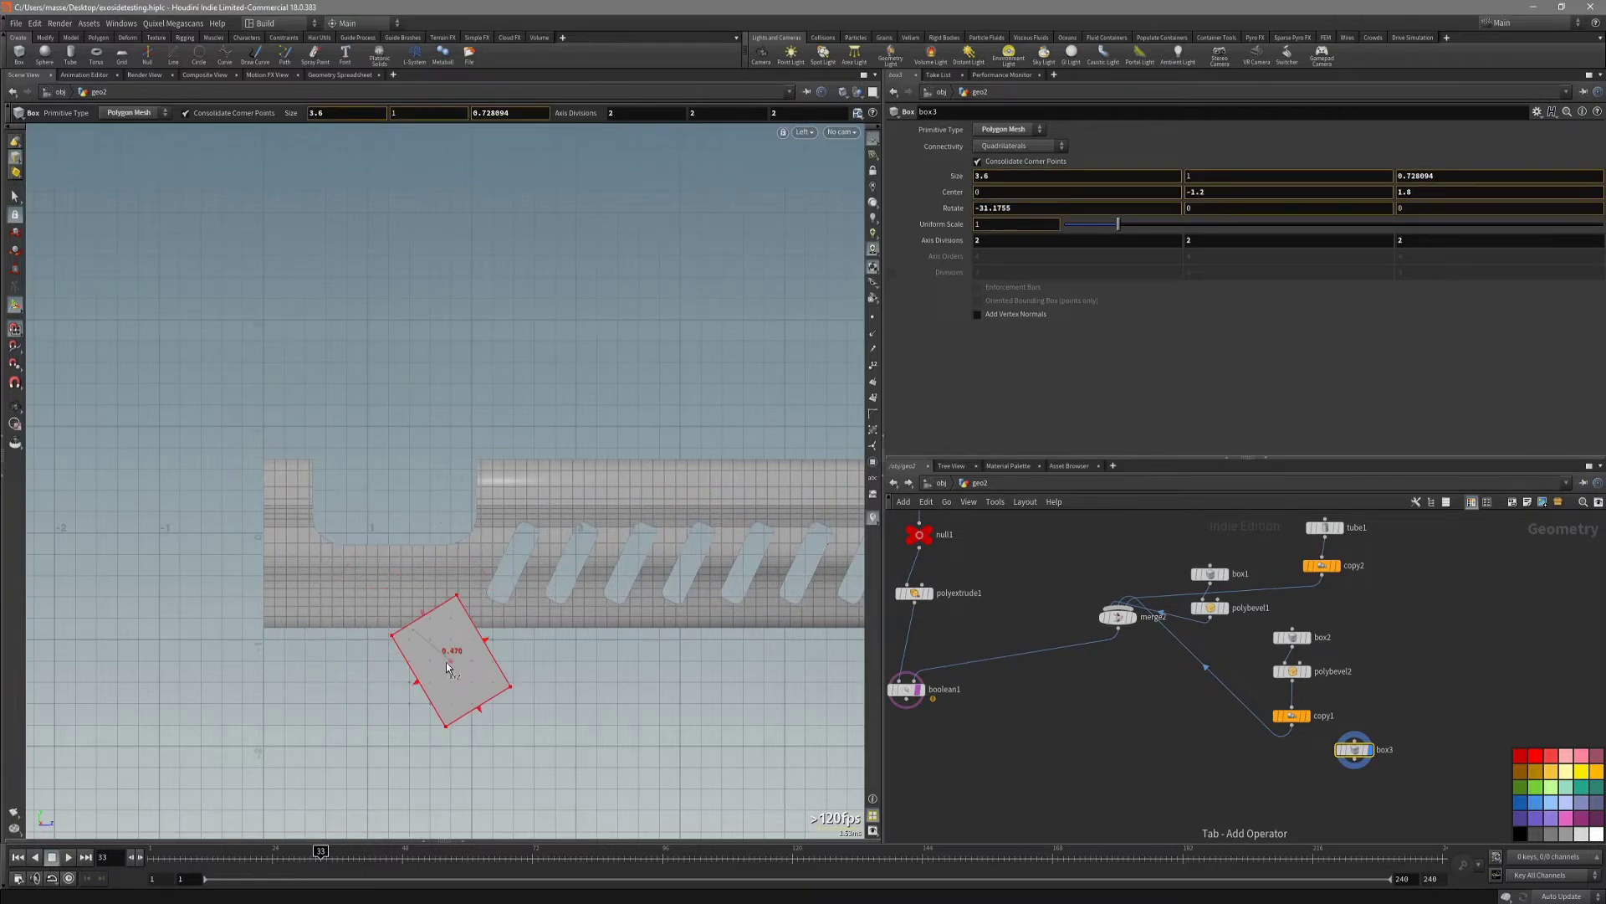
key(Escape)
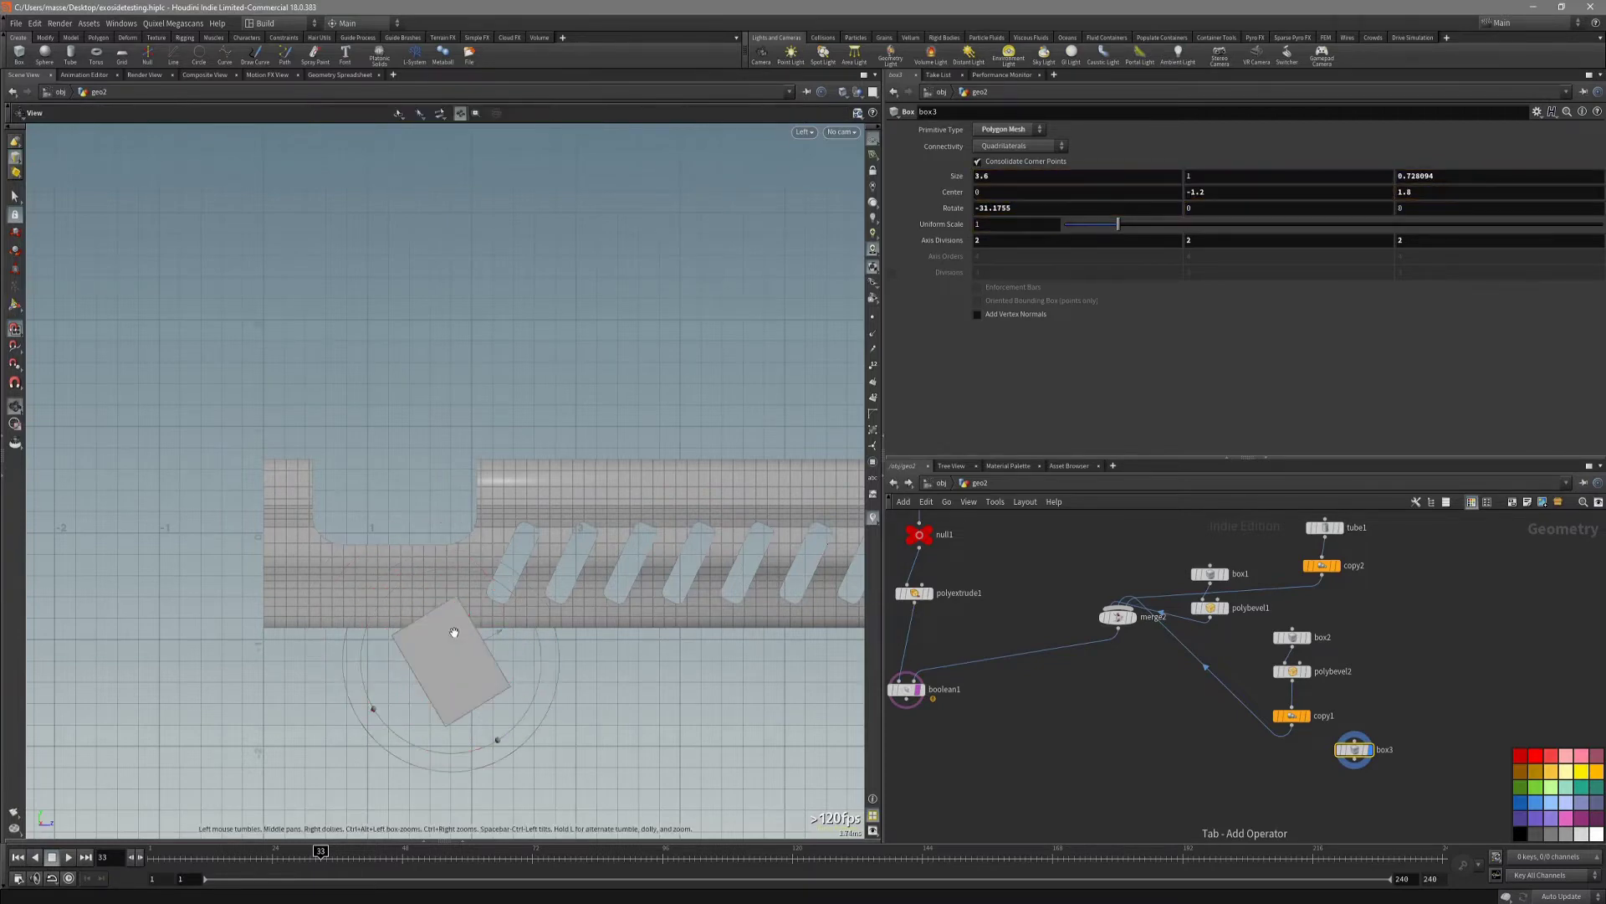
Set the tilted box's axis divisions to 6, 5 and 5.
drag(452, 645, 408, 687)
key(Return)
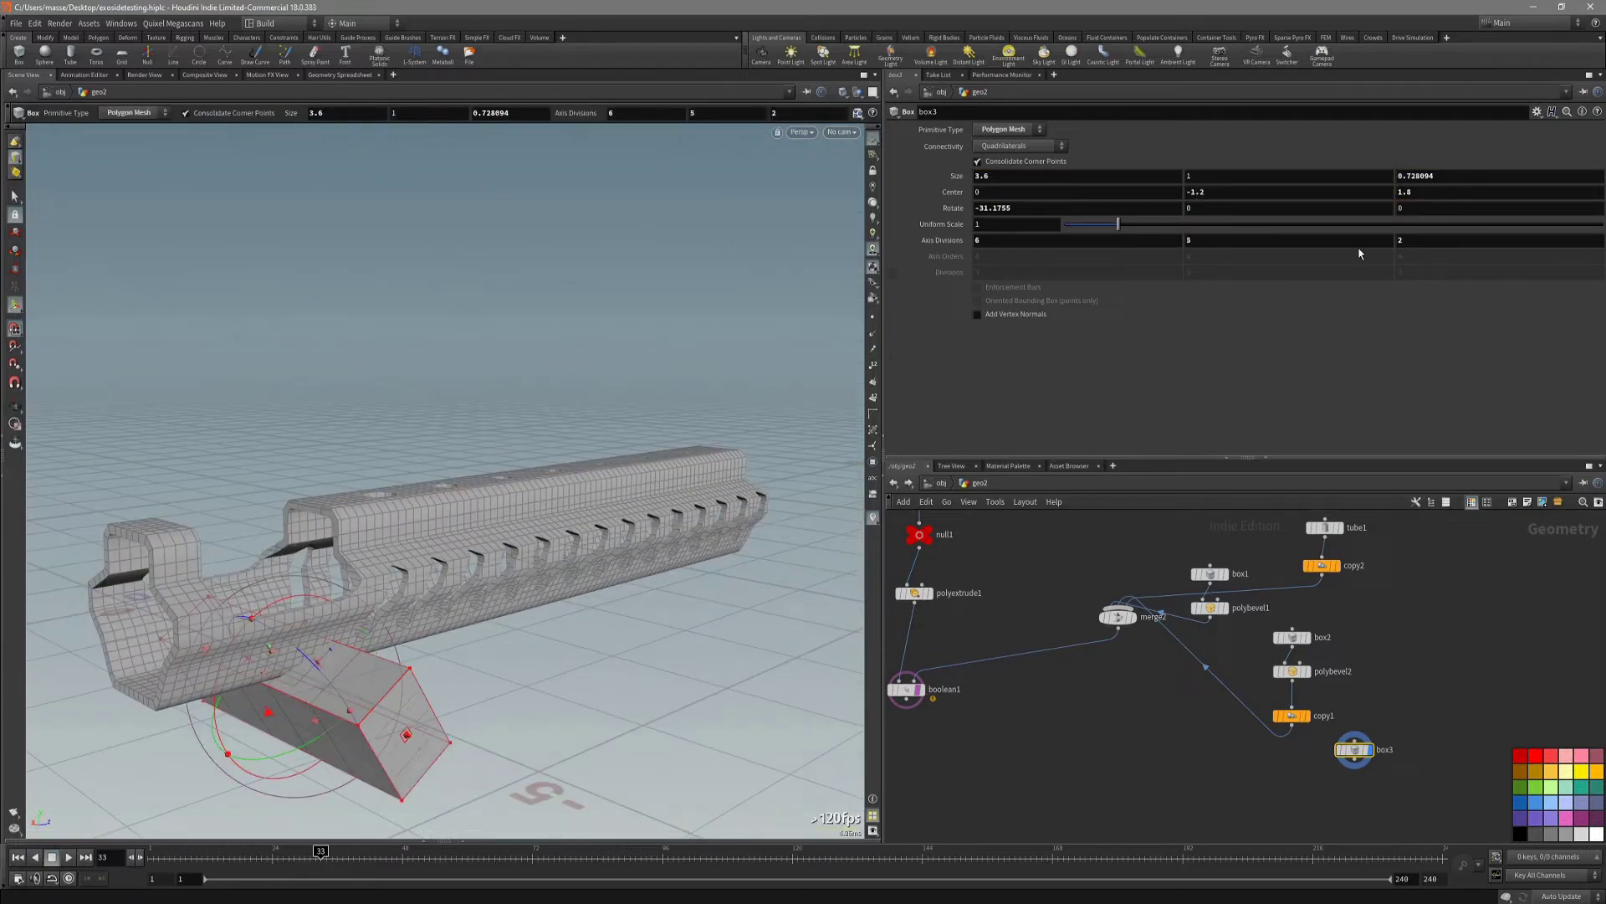
alt+drag(311, 646, 209, 679)
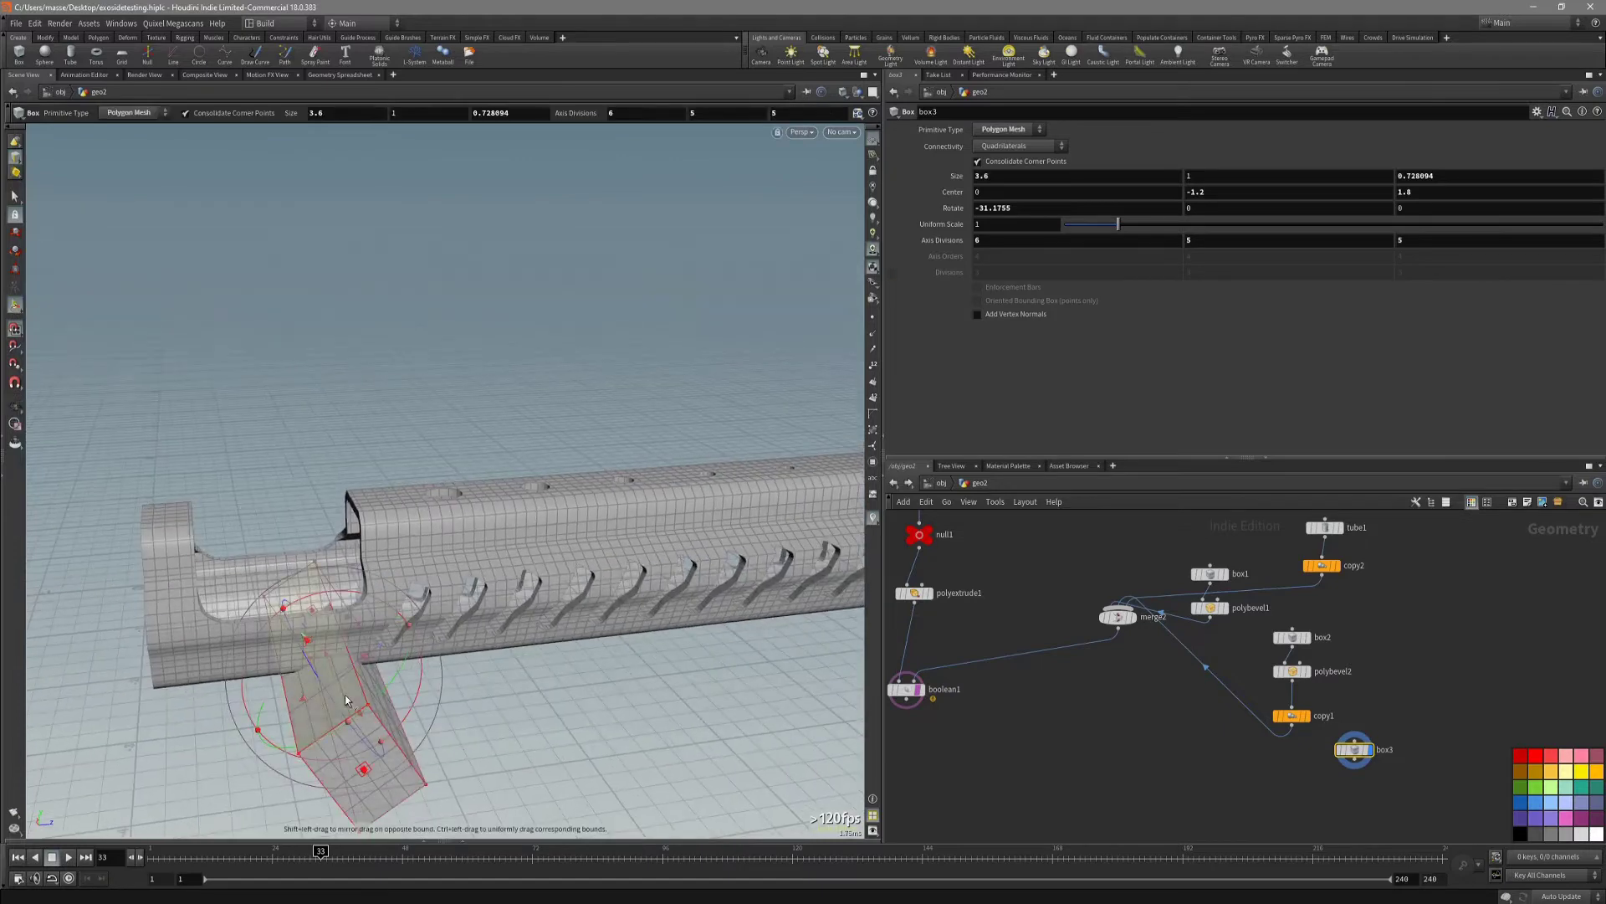
Bevel the tilted box's upper edge loop with a round PolyBevel of about 0.18 distance and 4 divisions.
key(3)
double_click(358, 681)
alt+drag(359, 670, 391, 658)
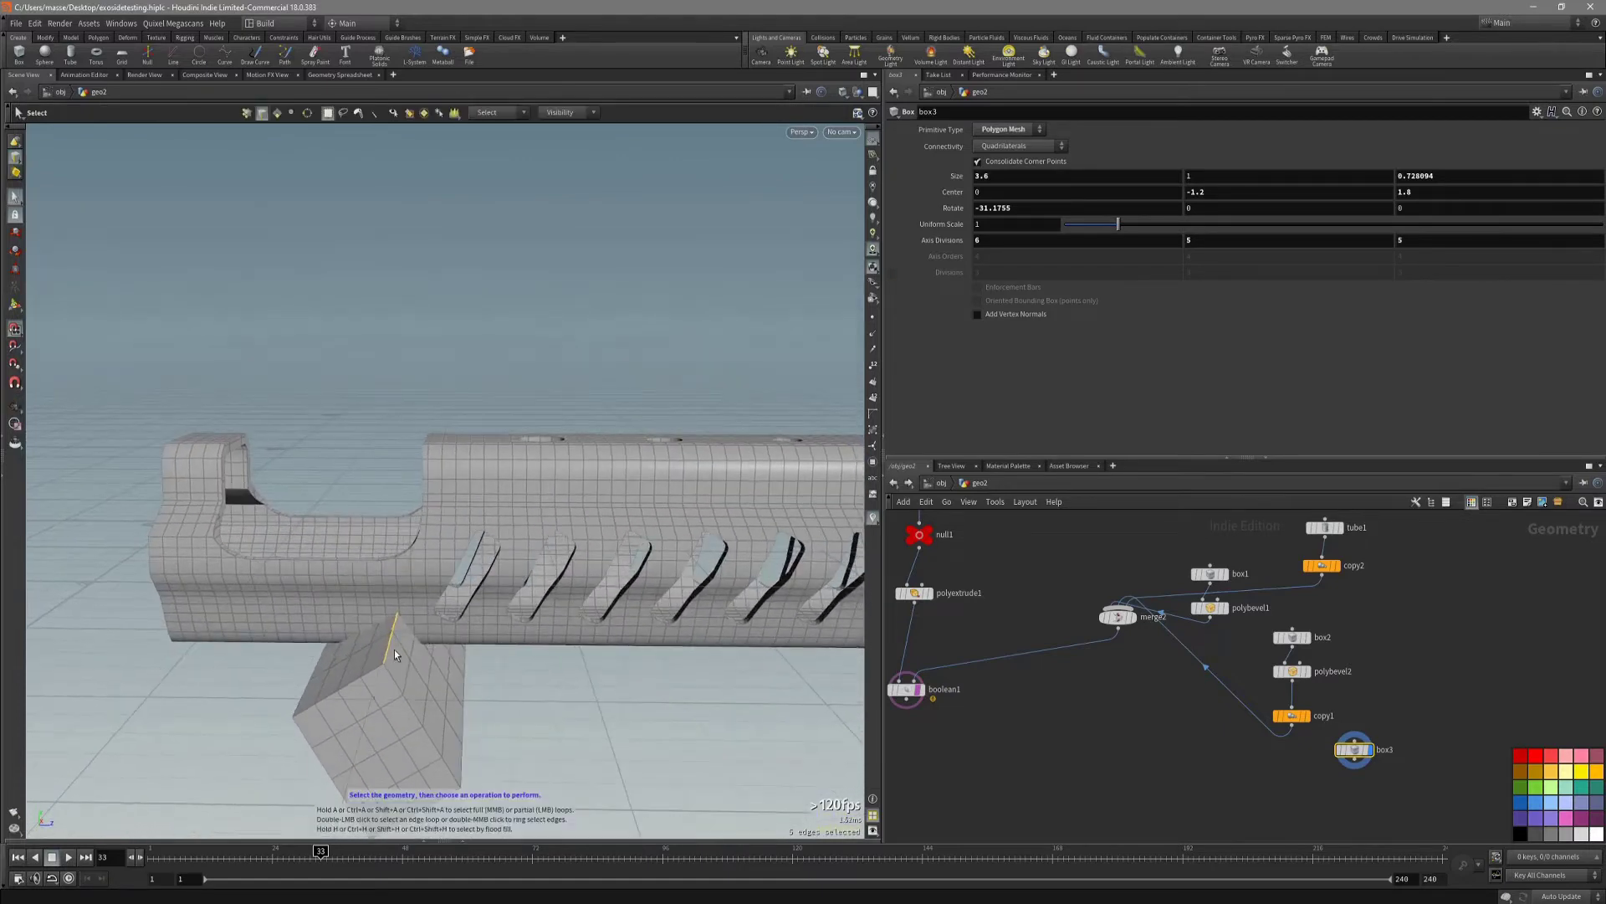
key(c)
click(455, 649)
click(456, 626)
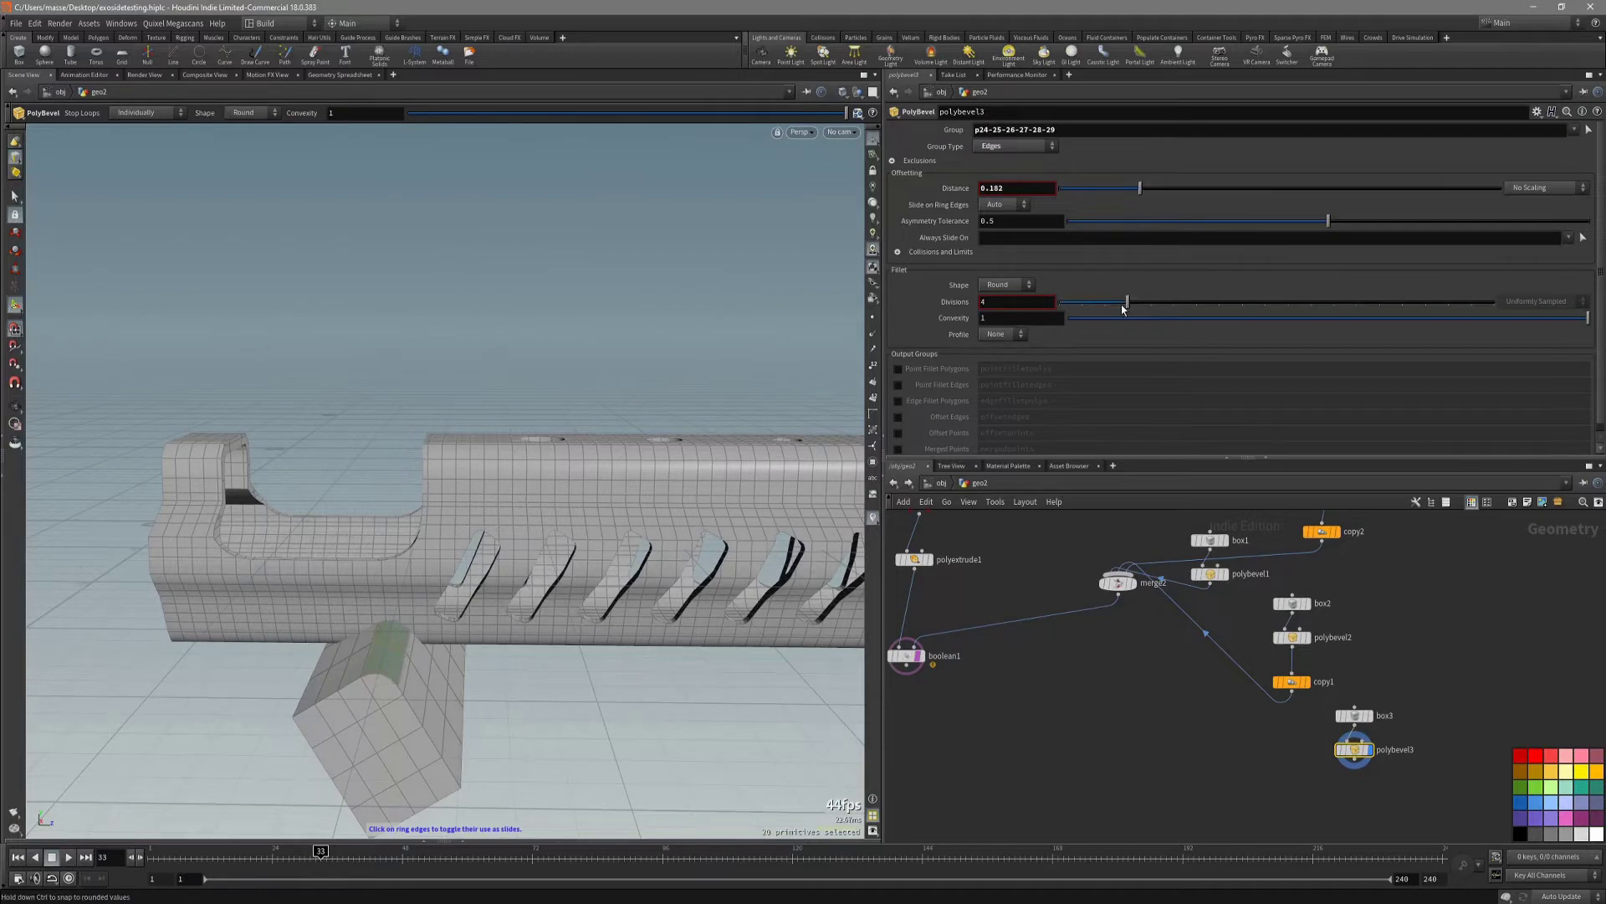
Wire polybevel3 into merge1 and display boolean1 to cut the rounded notch in the handguard's underside.
key(s)
alt+drag(452, 645, 443, 610)
middle_drag(1302, 764, 1249, 759)
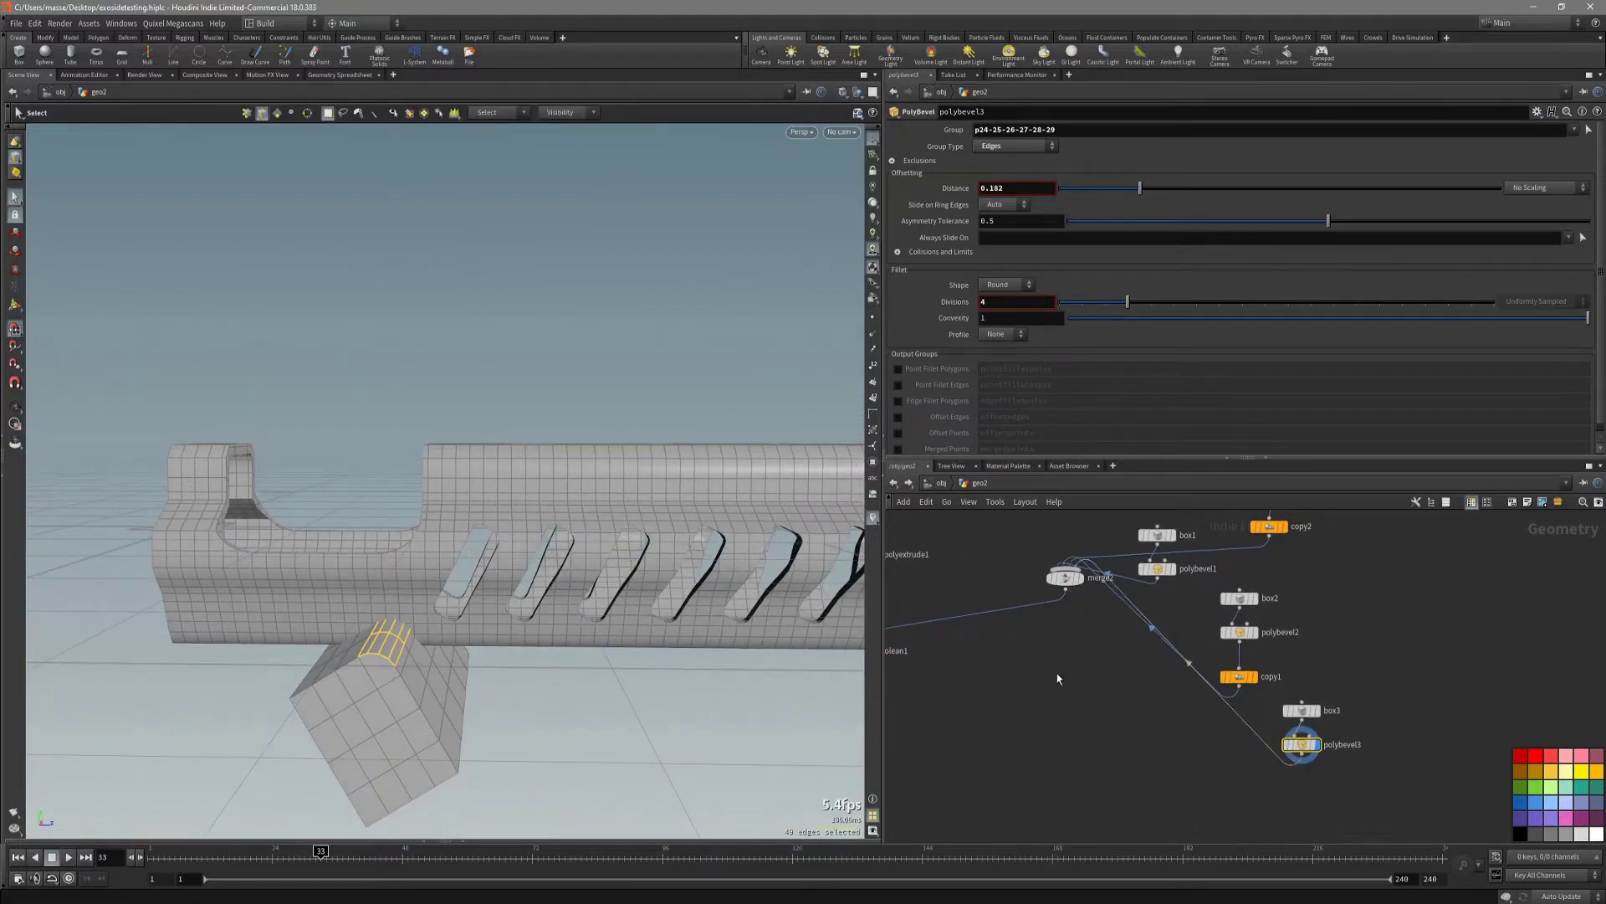
scroll(1081, 753, down, 1)
middle_drag(1072, 759, 1216, 735)
drag(1079, 682, 1002, 625)
key(r)
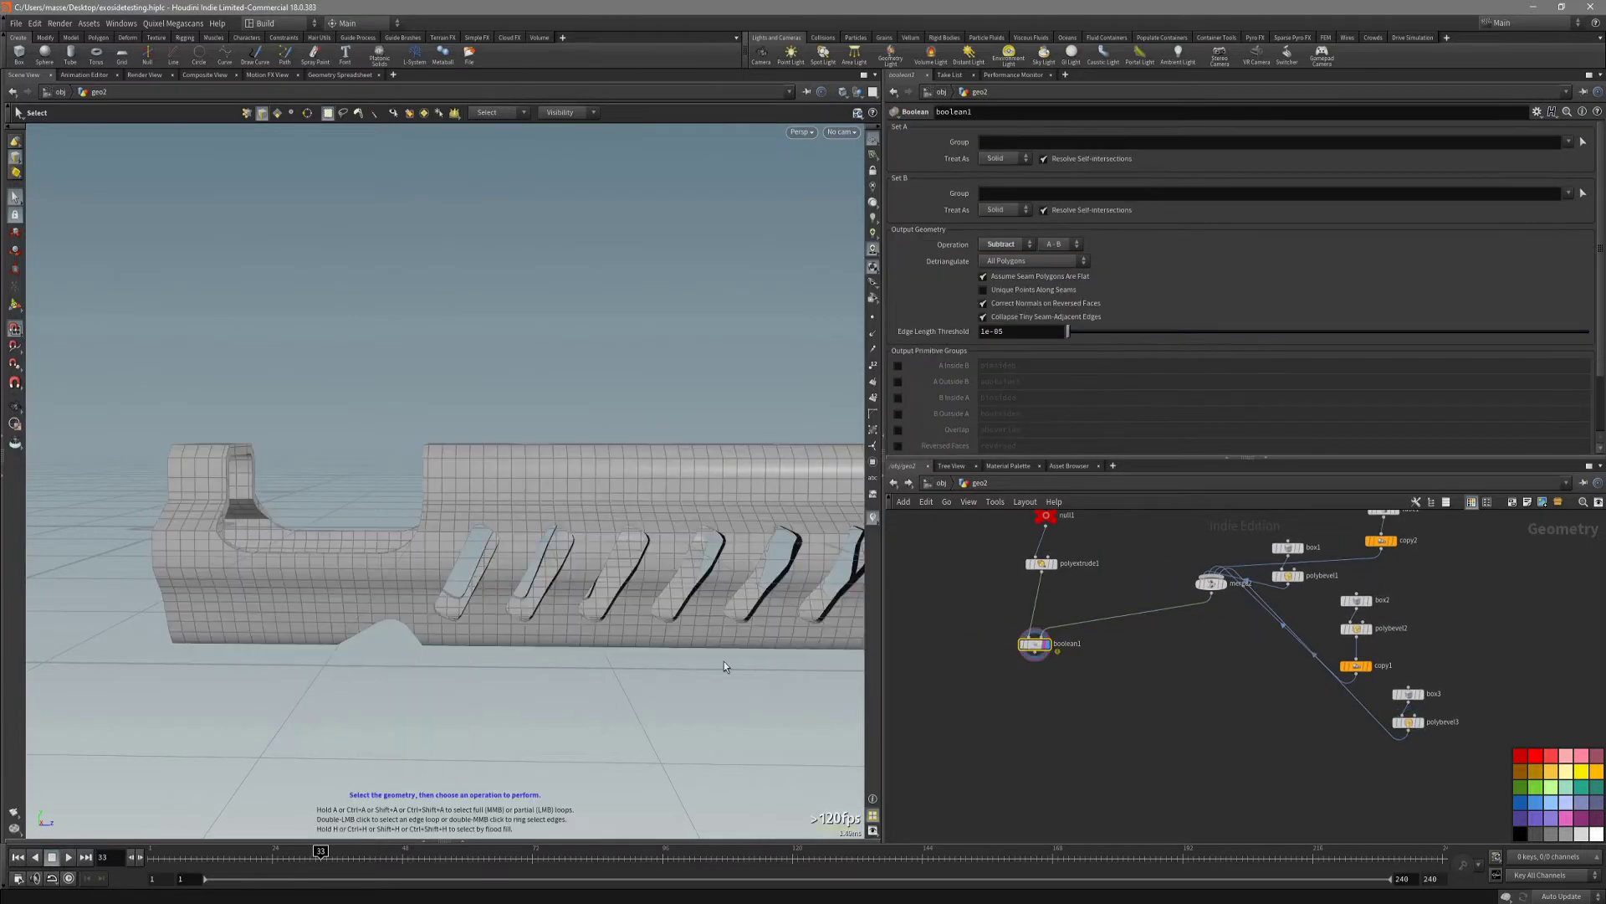
mouse_move(725, 663)
alt+mouse_down()
mouse_move(555, 542)
mouse_move(500, 666)
alt+mouse_up()
Arrange the cutter nodes above merge1 and enclose them all in a network box.
key(shift+w)
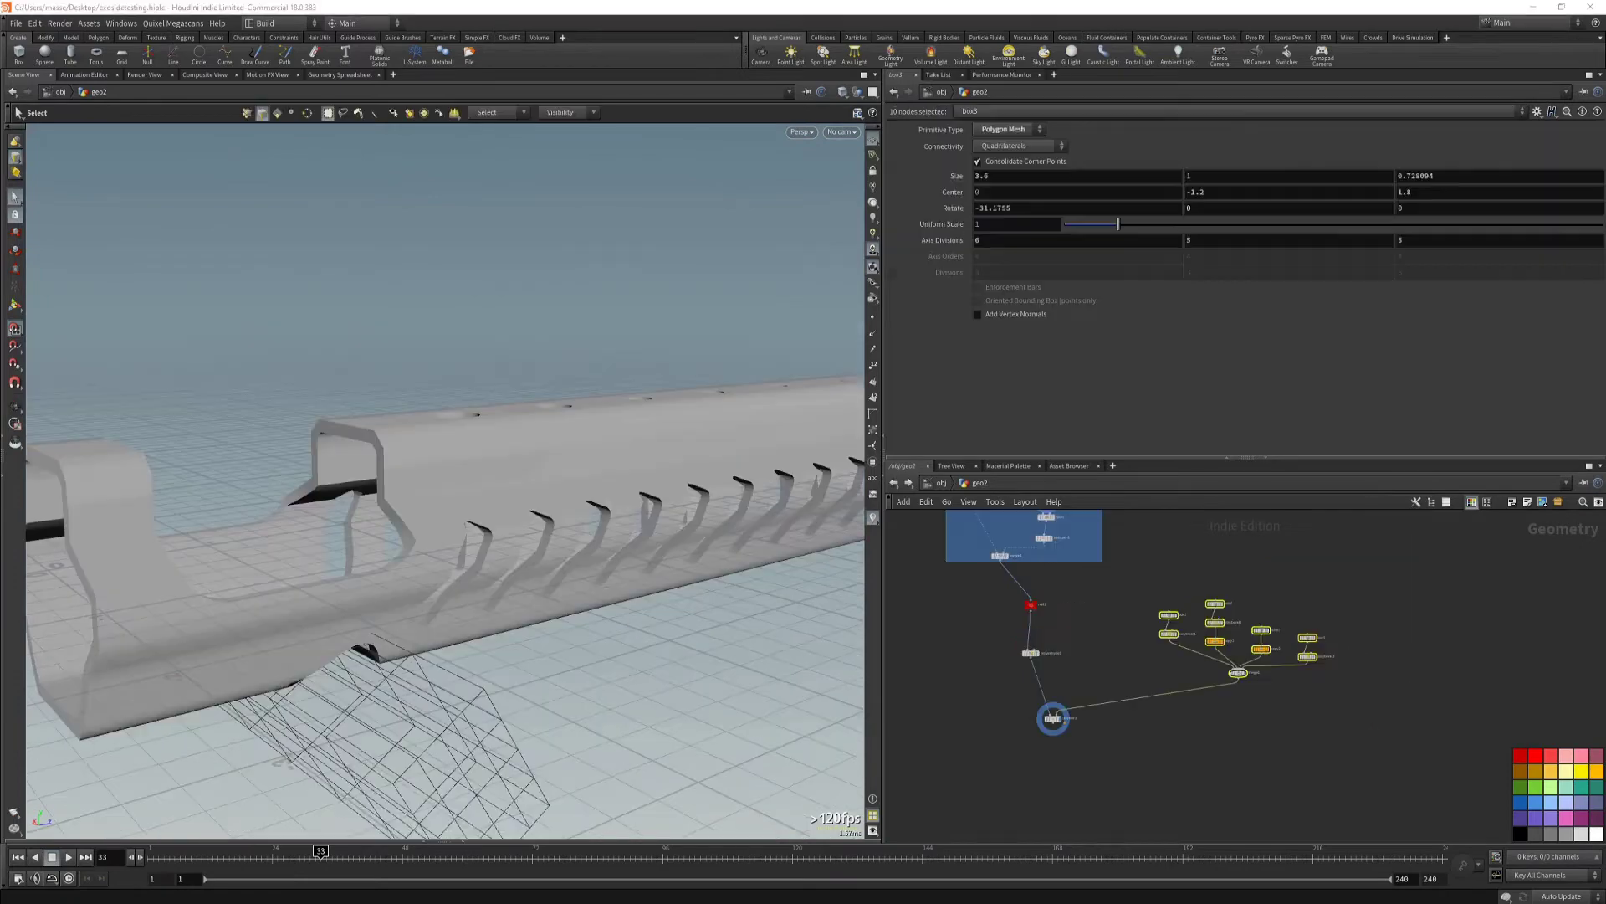
alt+drag(740, 657, 621, 640)
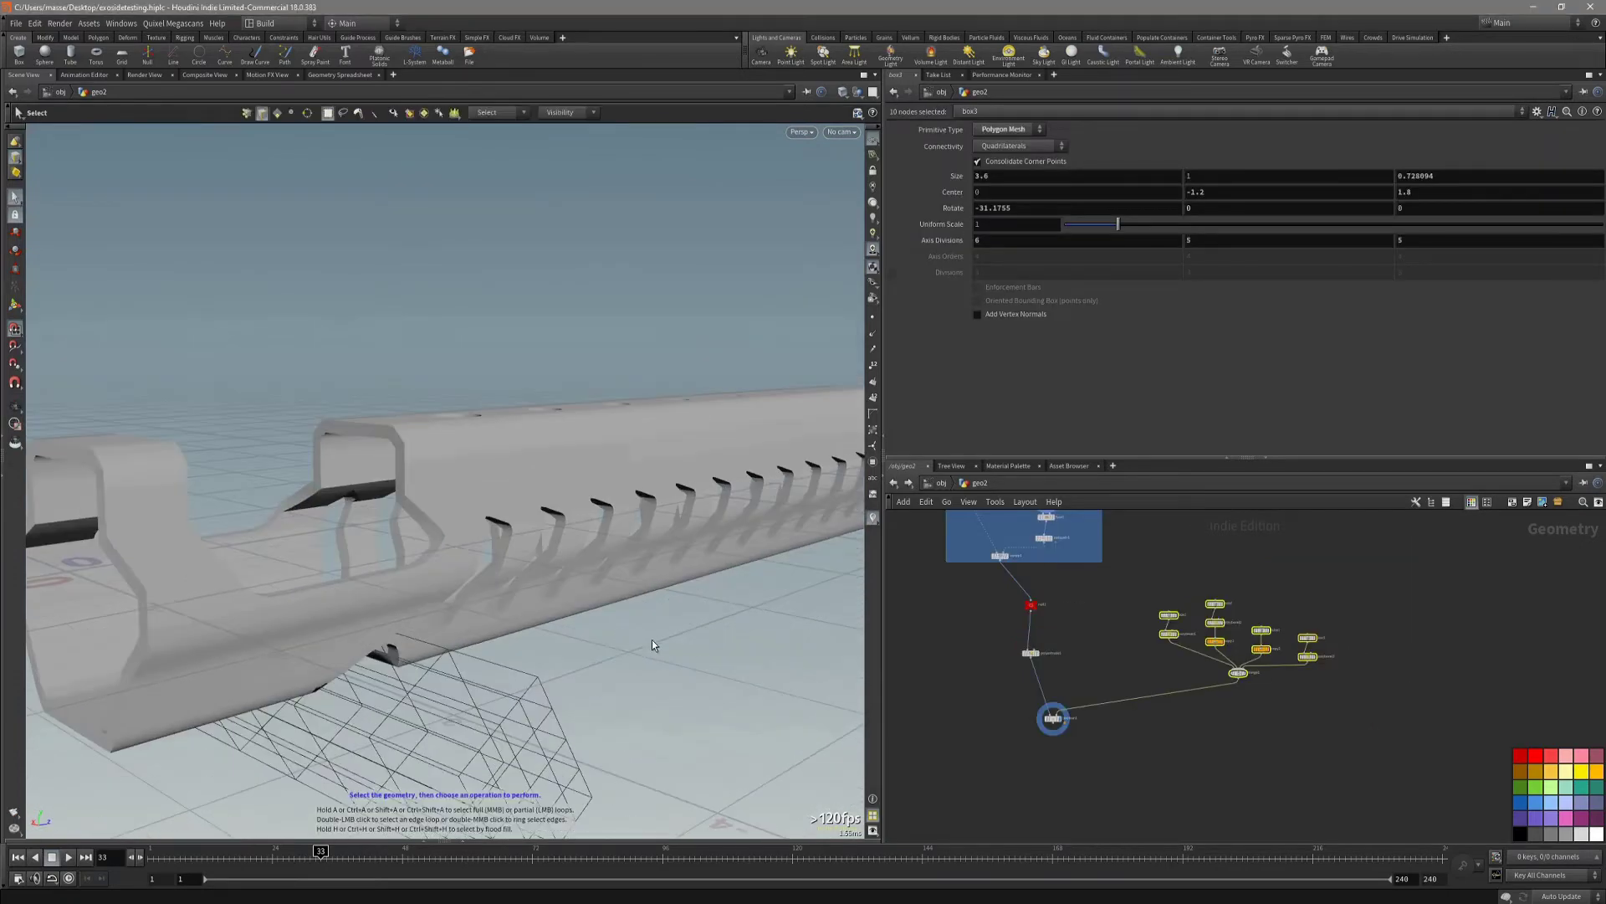
scroll(1120, 733, up, 3)
click(1165, 721)
middle_drag(1168, 721, 1068, 767)
scroll(1067, 768, down, 2)
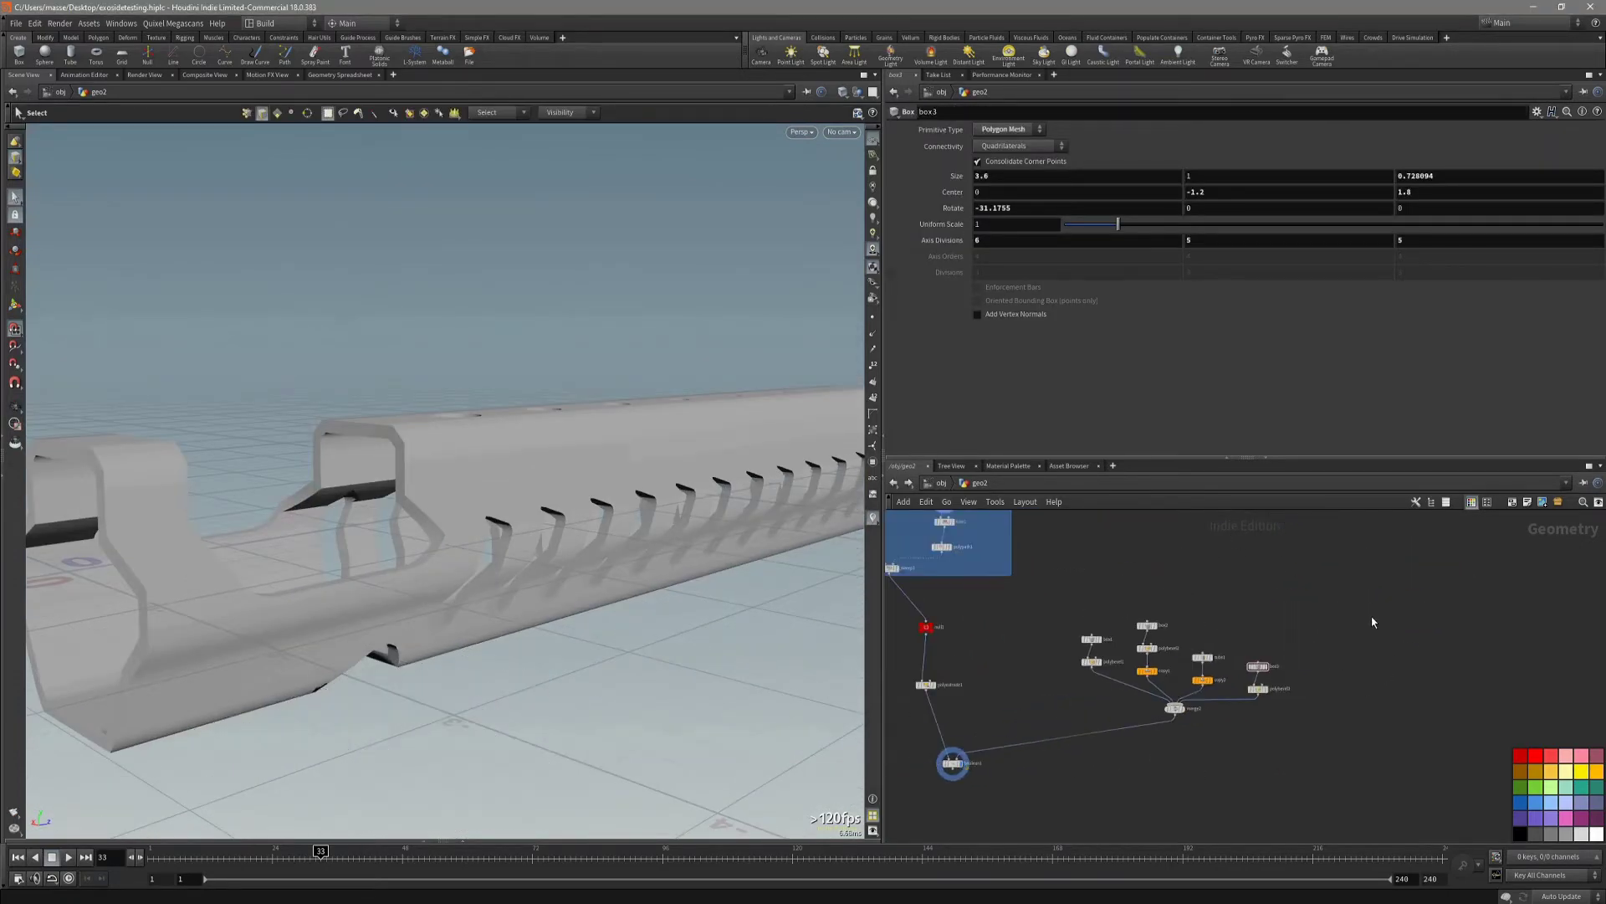
scroll(1128, 687, up, 1)
drag(1405, 554, 1077, 787)
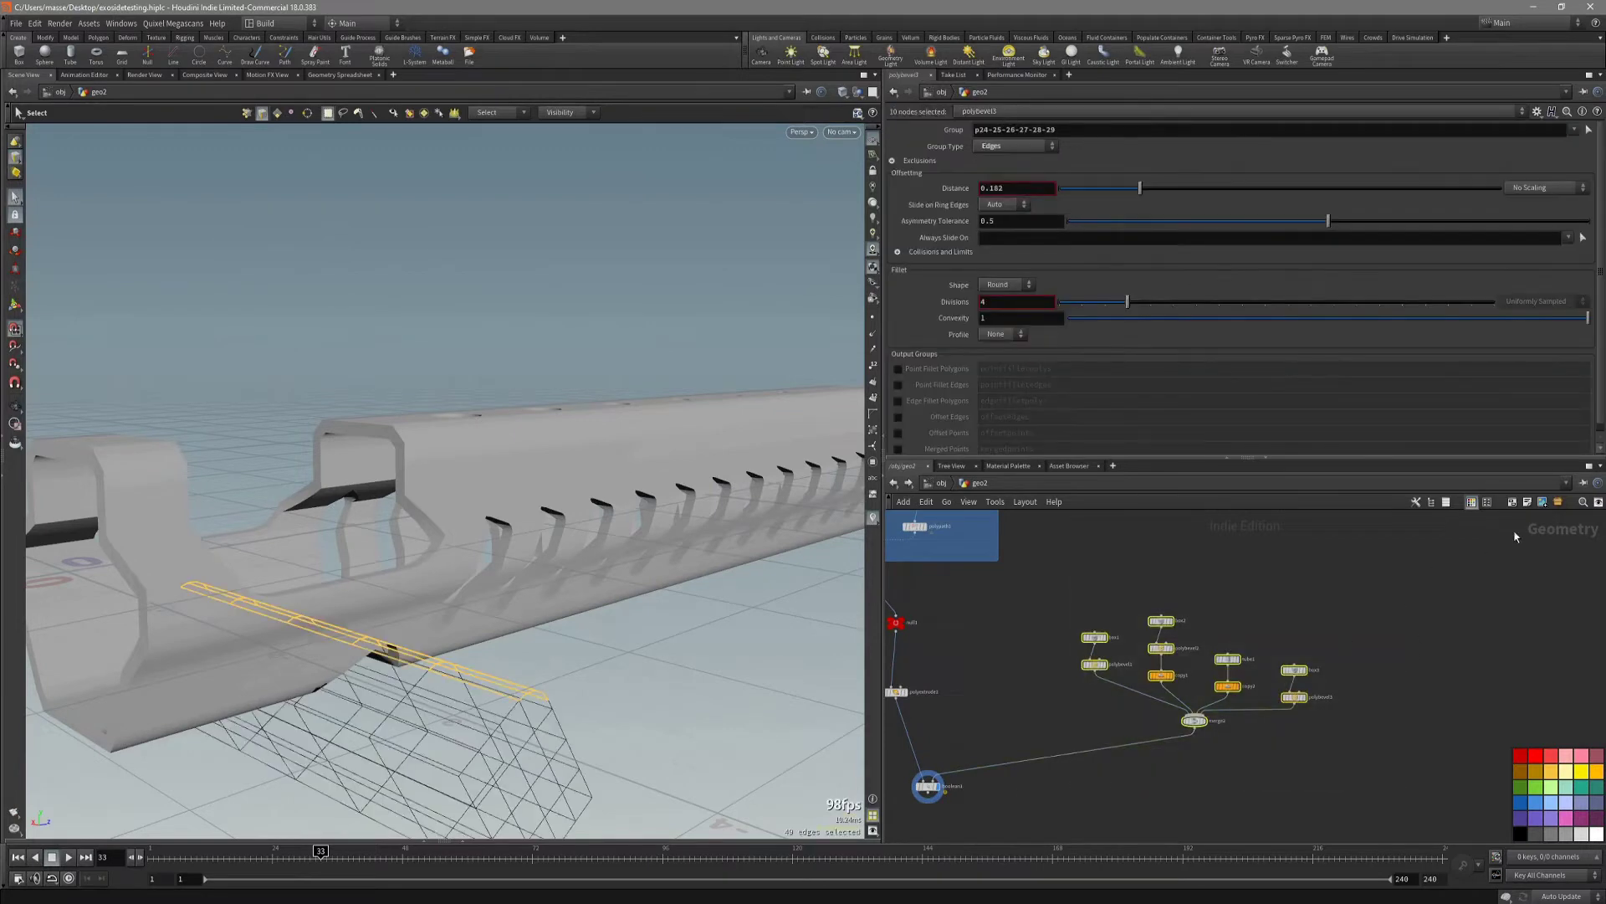
click(1513, 503)
click(1109, 613)
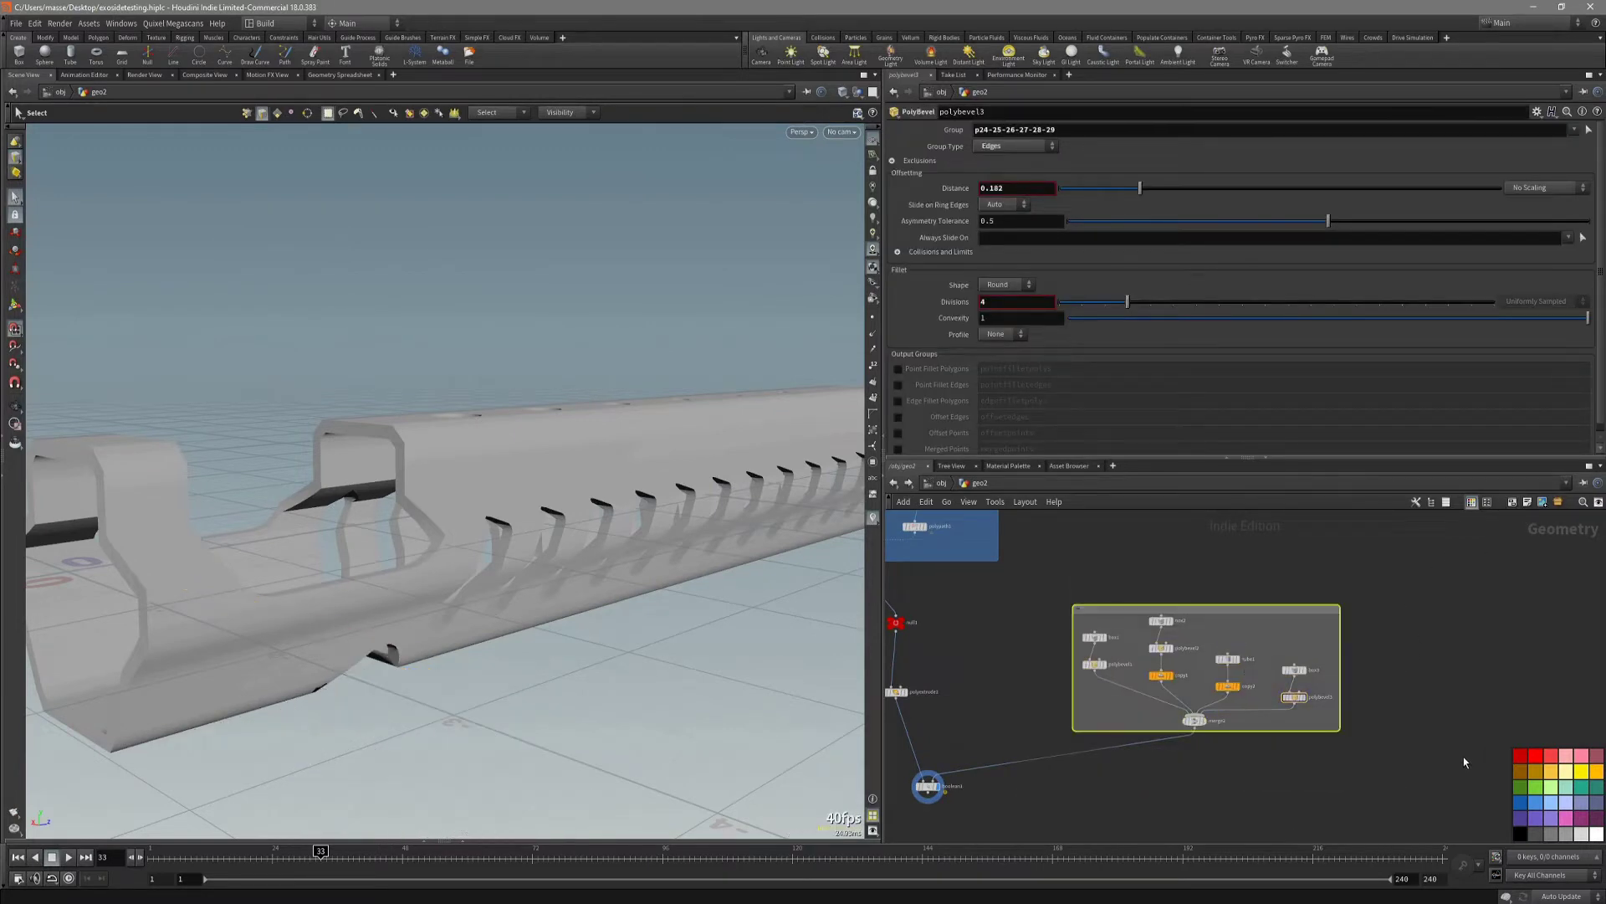
Color the cutters' network box green, extend its upper border and title it for the Boolean cutters.
click(1567, 791)
scroll(1137, 634, up, 3)
drag(1102, 592, 1101, 562)
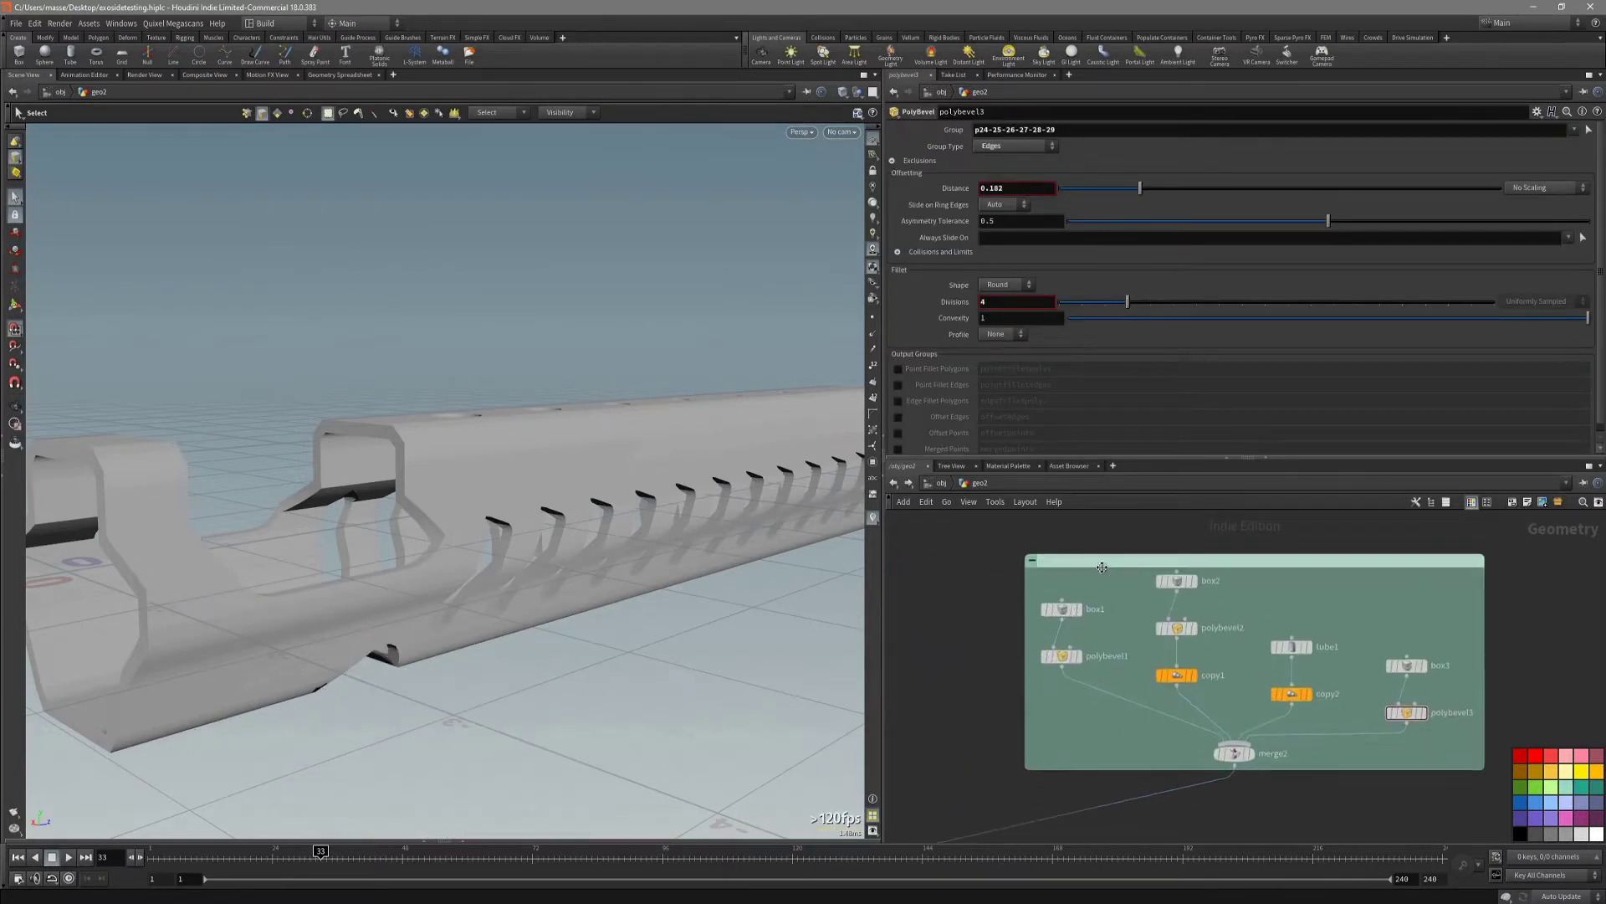
scroll(1101, 591, down, 2)
middle_drag(999, 630, 1031, 646)
double_click(1116, 583)
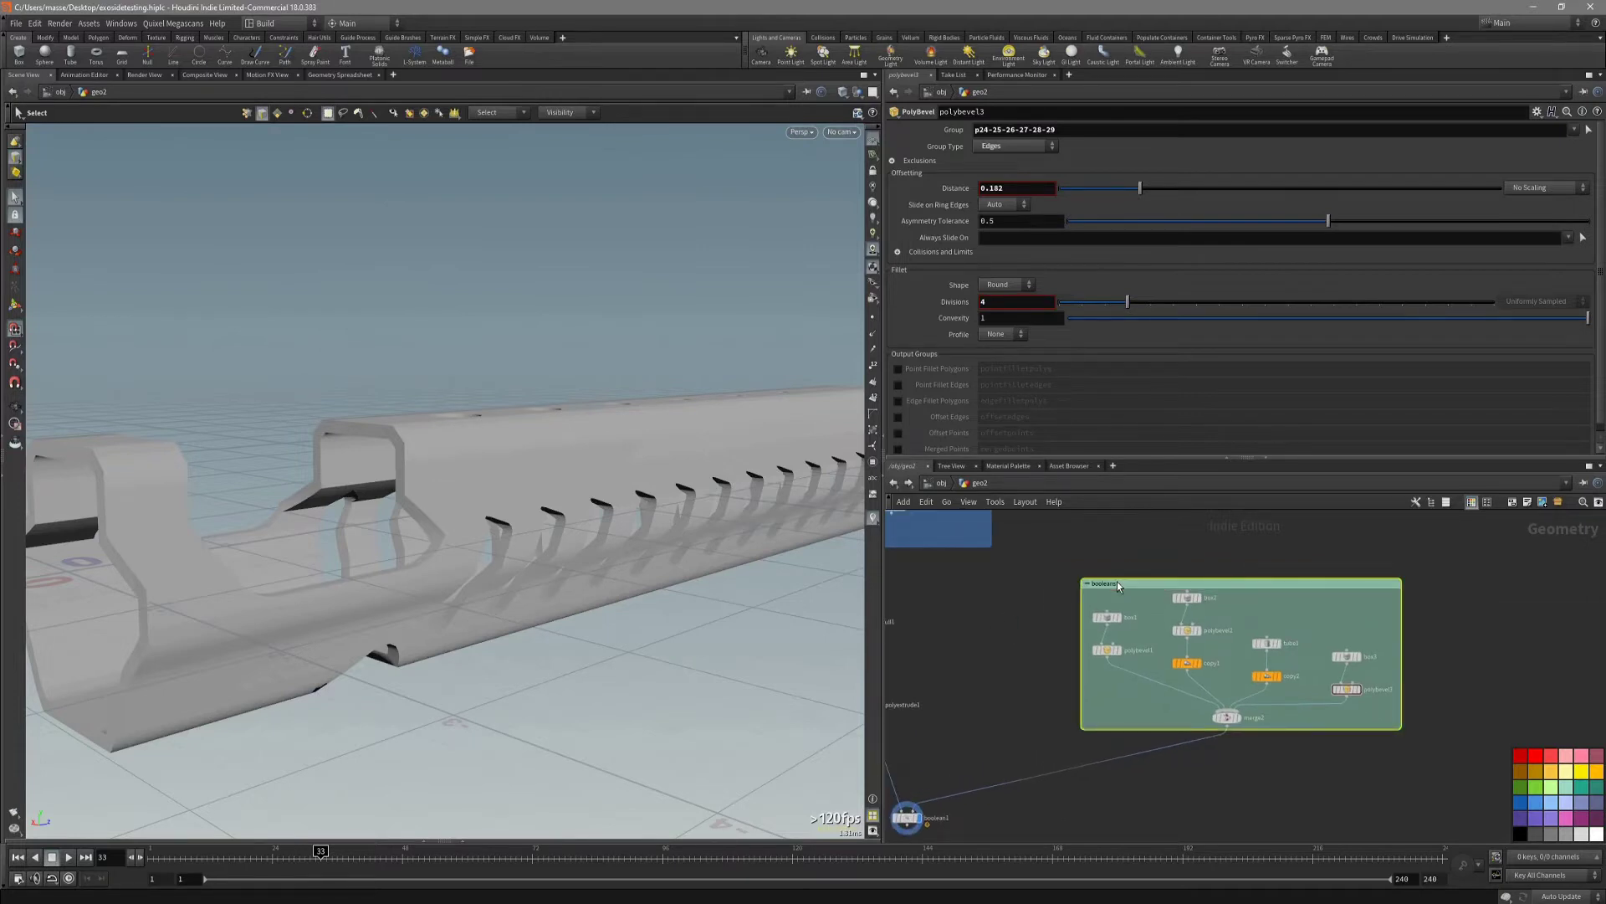
middle_drag(996, 661, 1087, 581)
Display the boolean1 result and examine the wireframe around the opening and slanted slots.
click(987, 735)
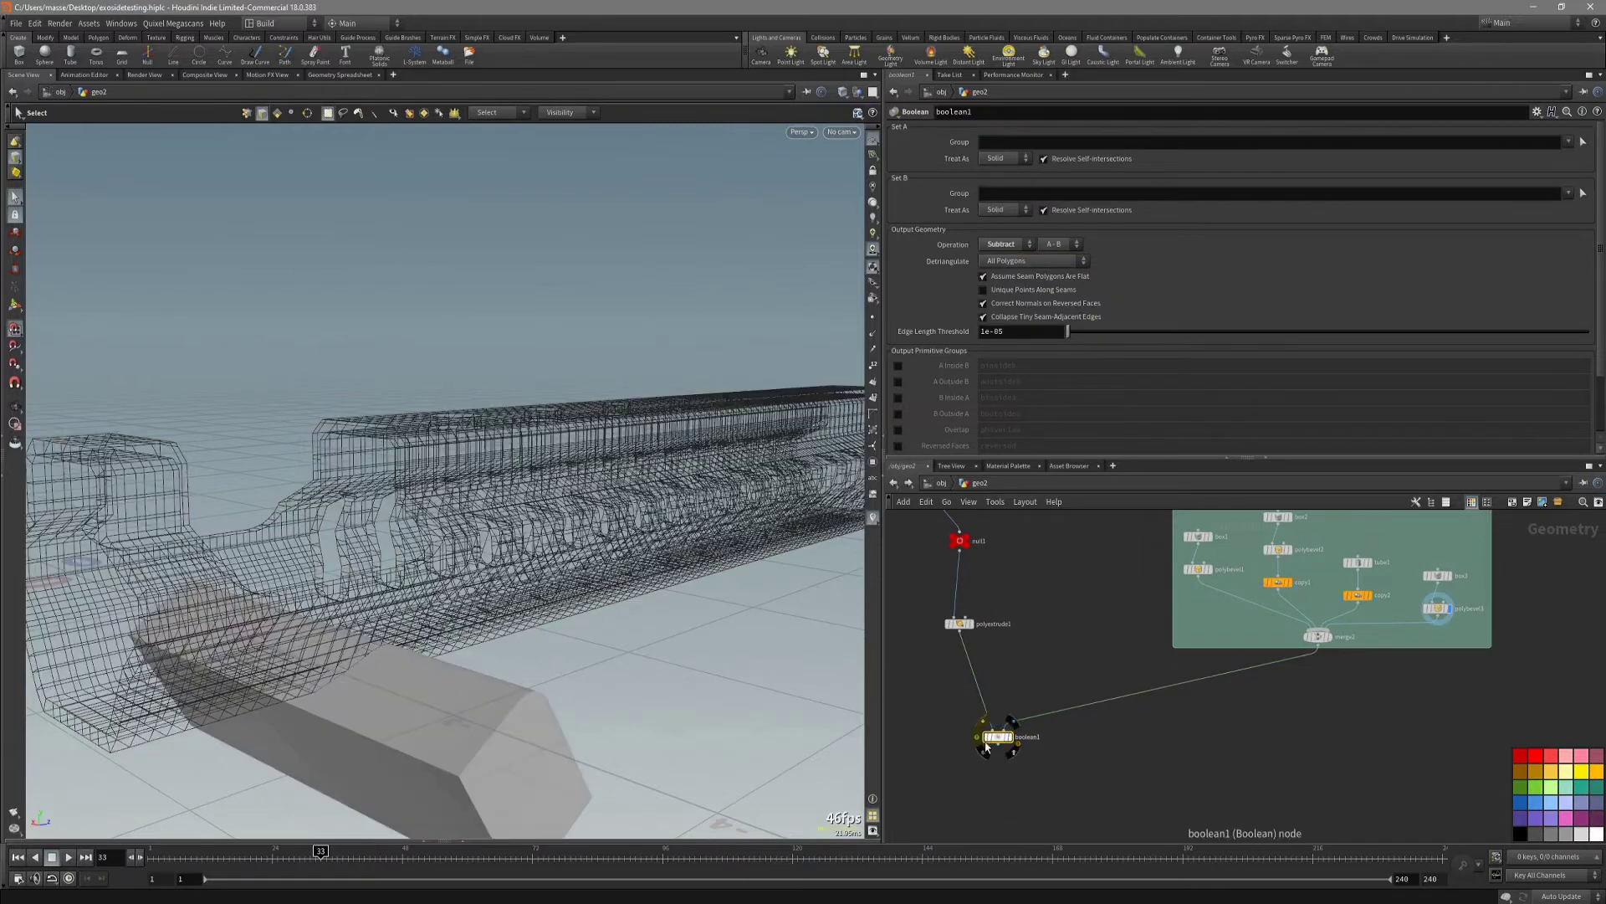
scroll(1200, 725, down, 4)
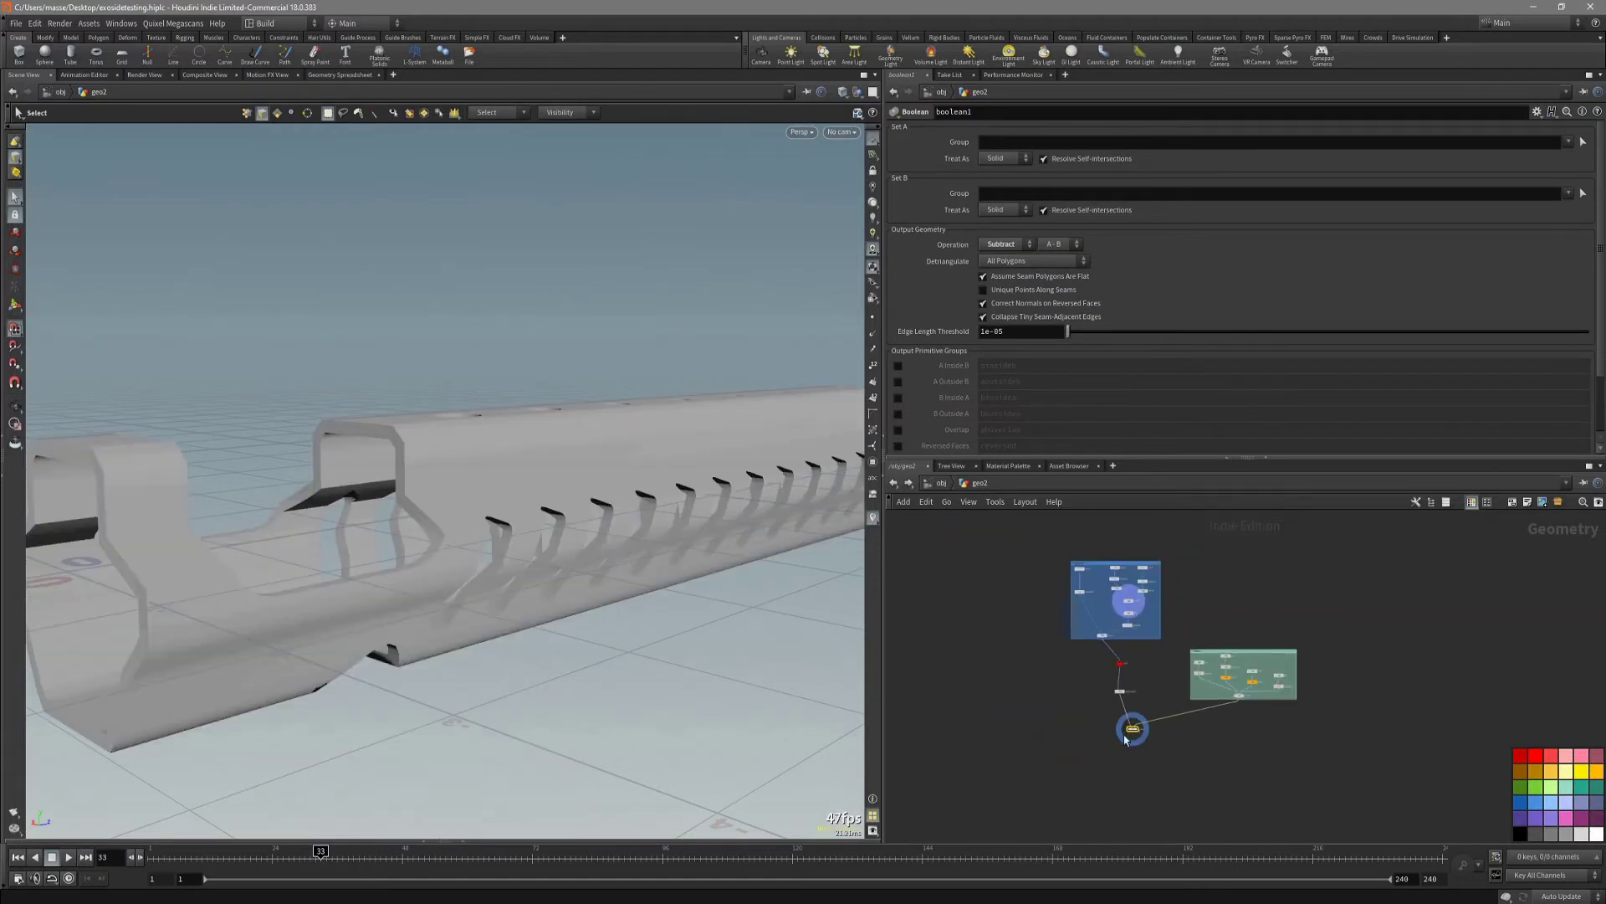
right_click(1202, 672)
click(1169, 673)
scroll(1163, 689, up, 4)
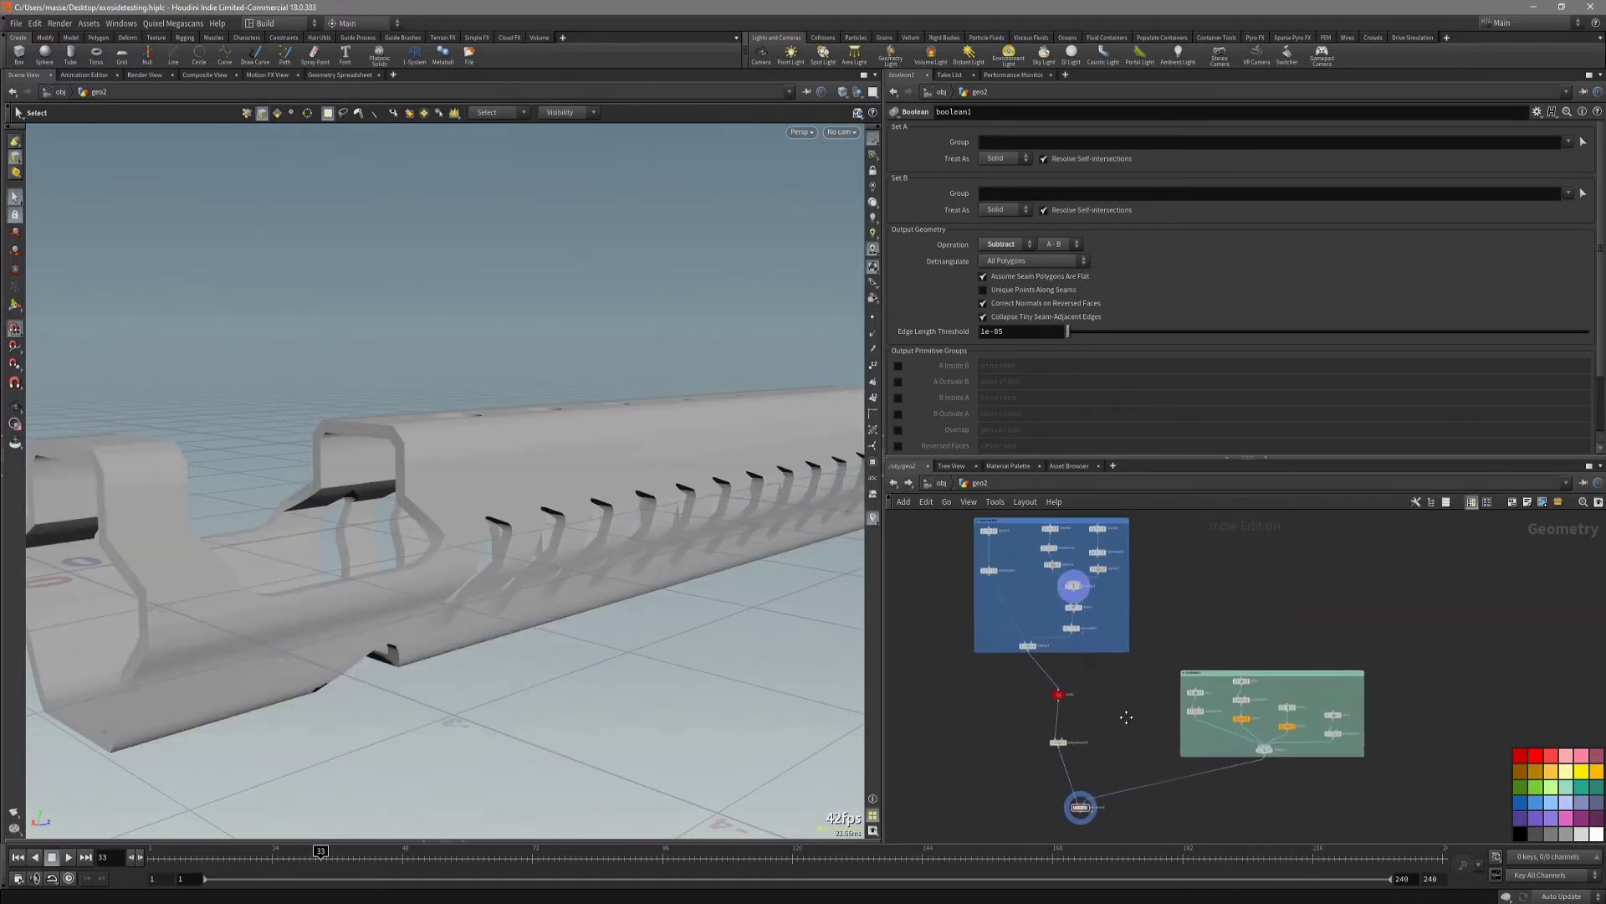
alt+drag(536, 511, 492, 557)
key(shift+w)
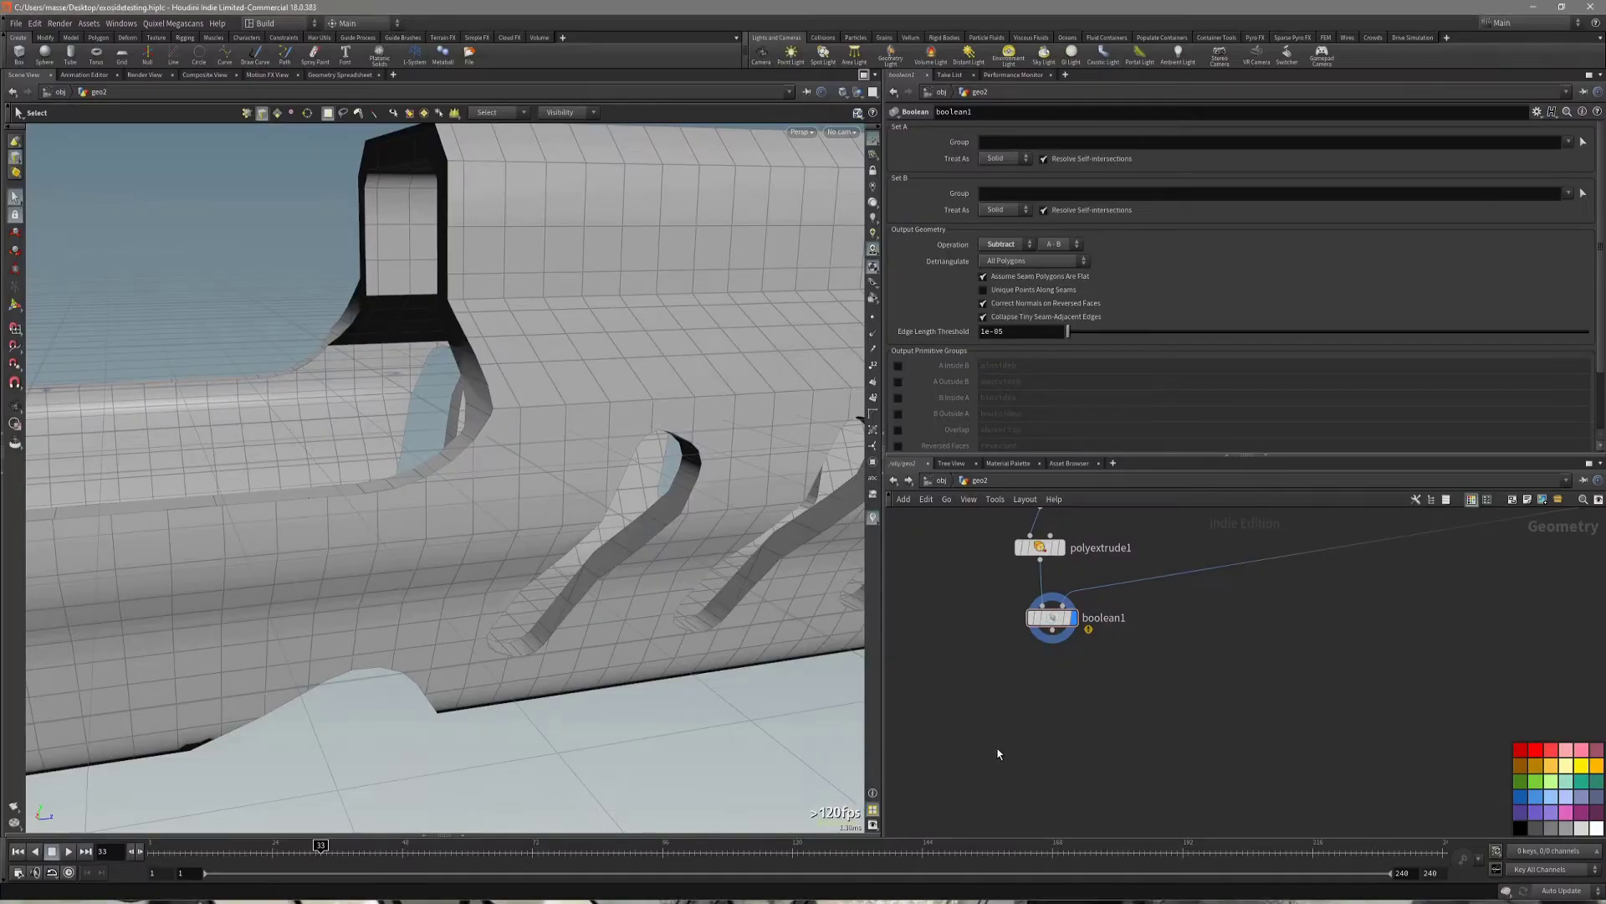
Add a Labs Voxel Mesh node after boolean1 and display its remeshed result without the wireframe.
drag(1042, 711, 1048, 711)
mouse_move(1053, 712)
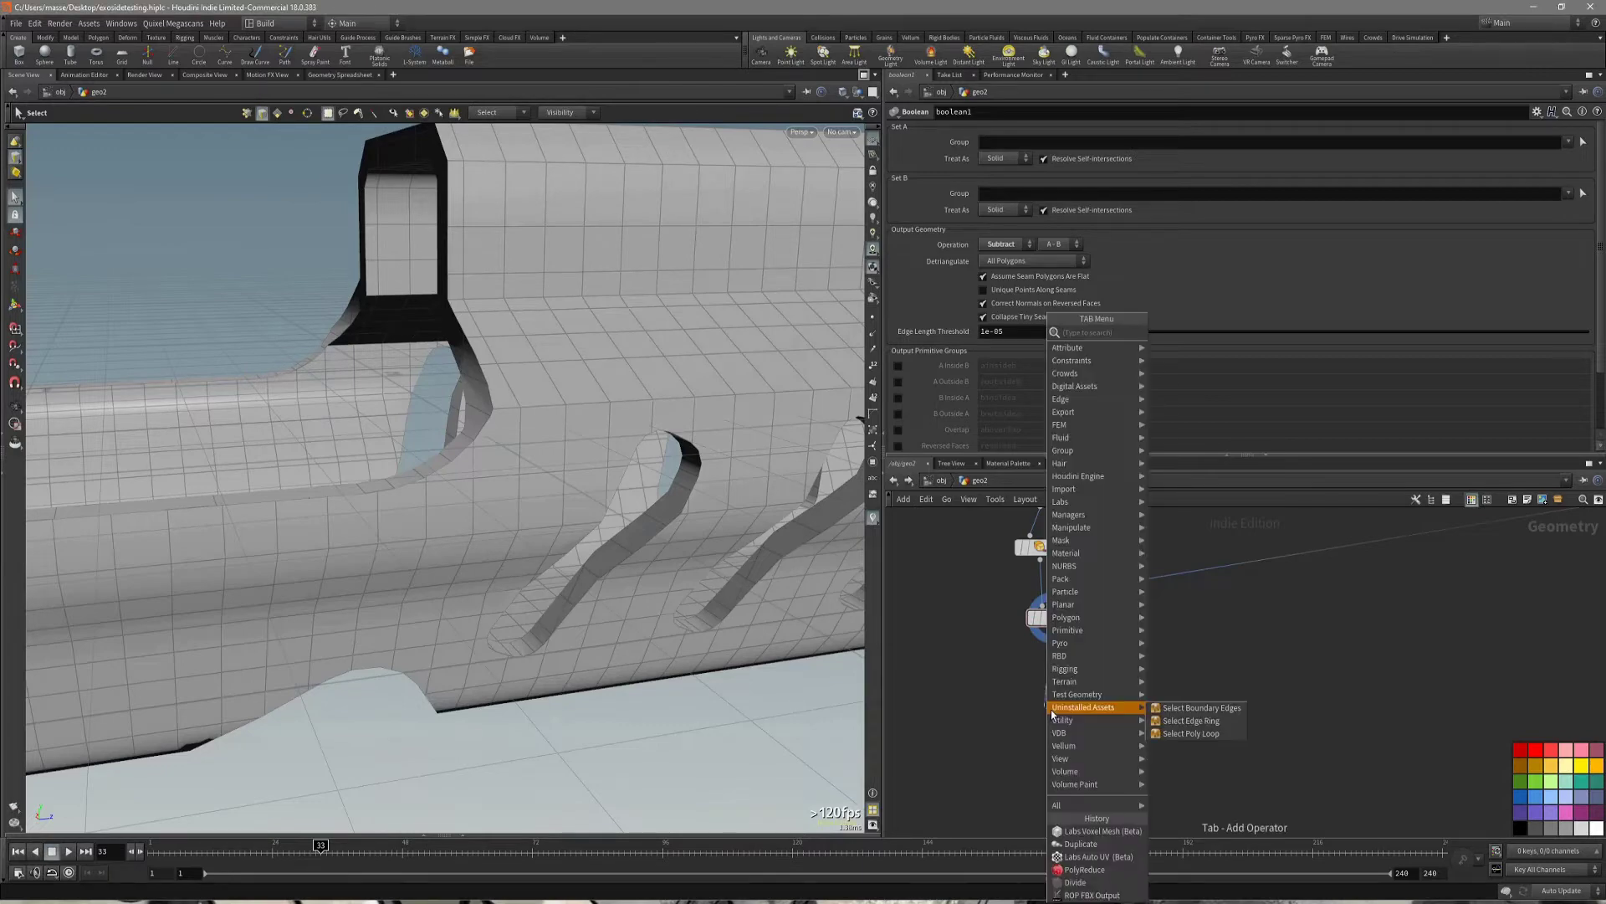
text(vox)
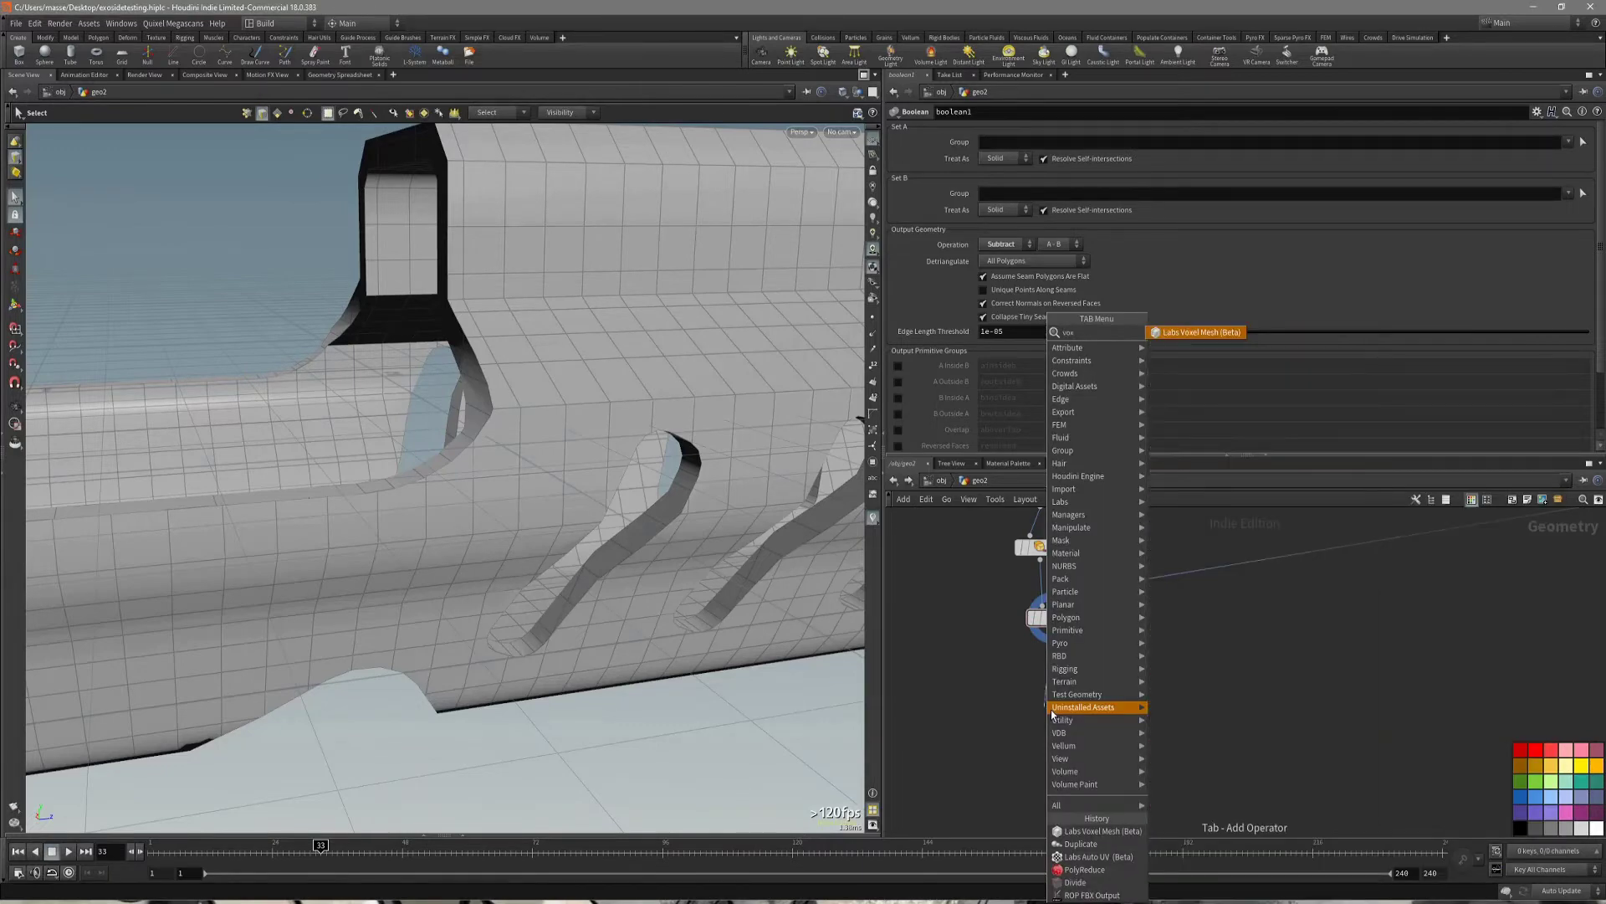
key(Return)
click(1064, 707)
alt+drag(687, 351, 775, 419)
key(shift+w)
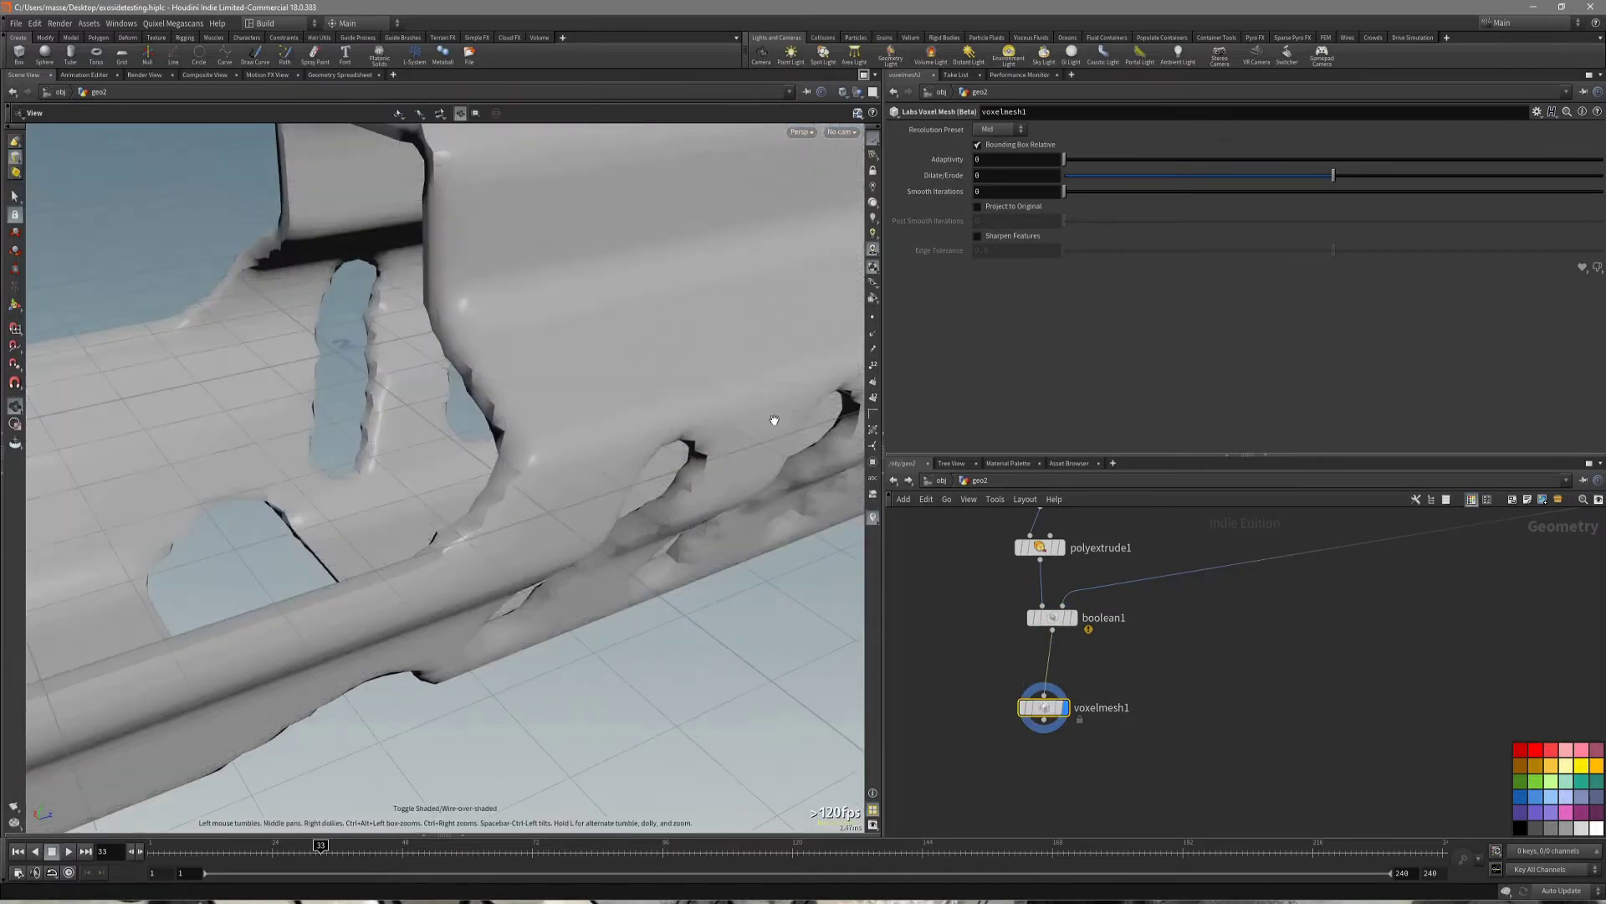
Apply the saved "works 3" preset to voxelmesh1, with 0.0015 resolution, Dilate/Erode 2 and 9 post smooth iterations.
click(1537, 112)
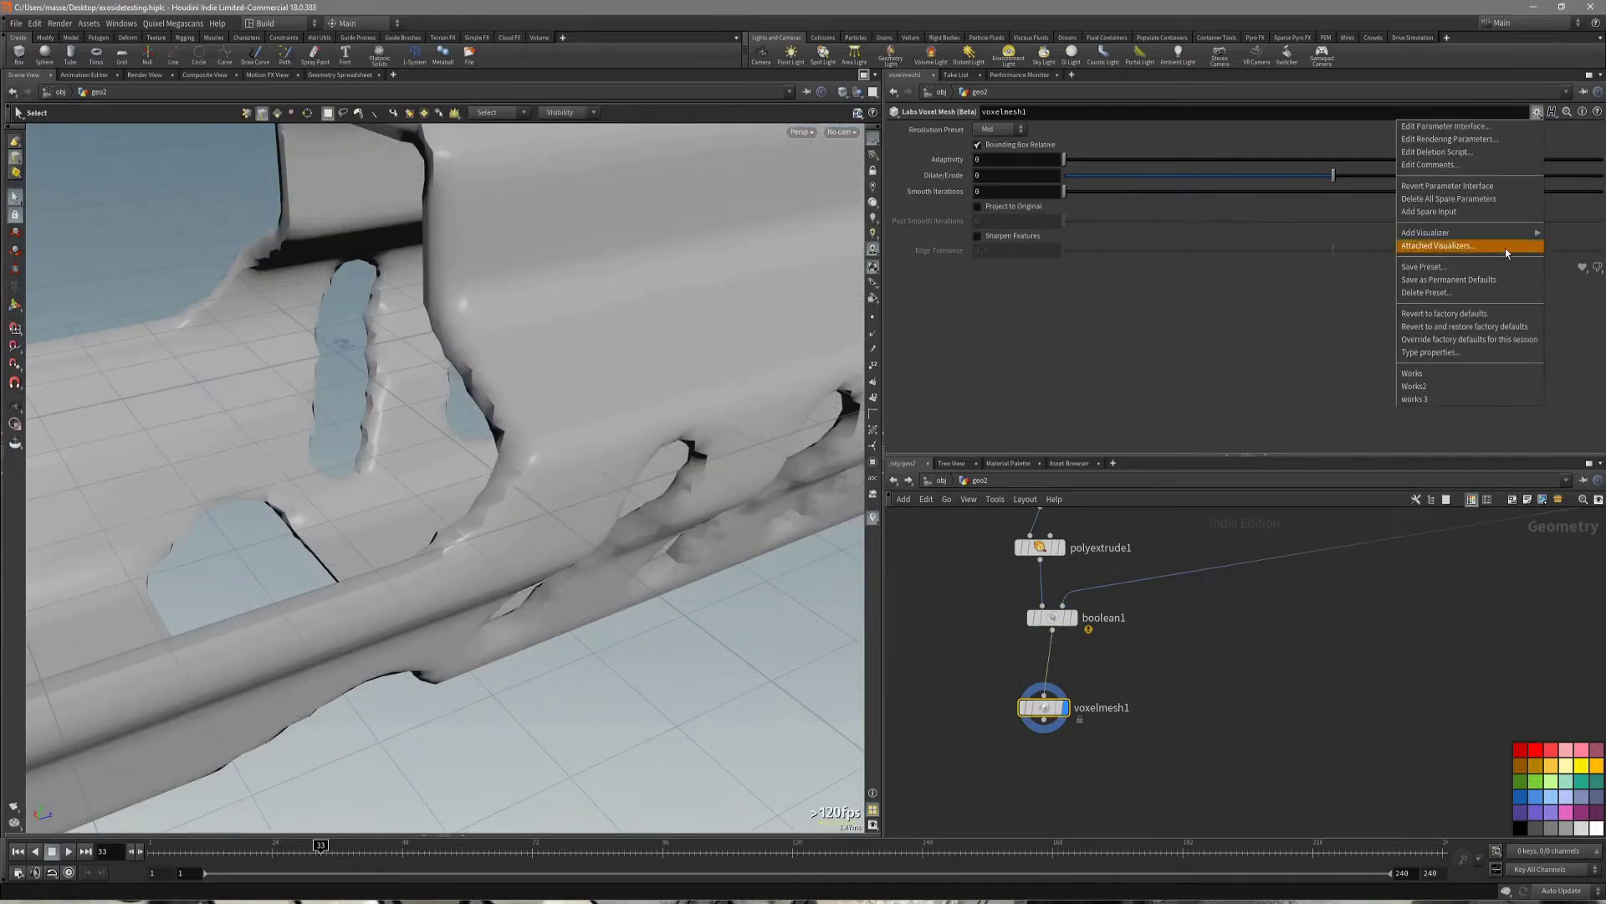
click(1448, 399)
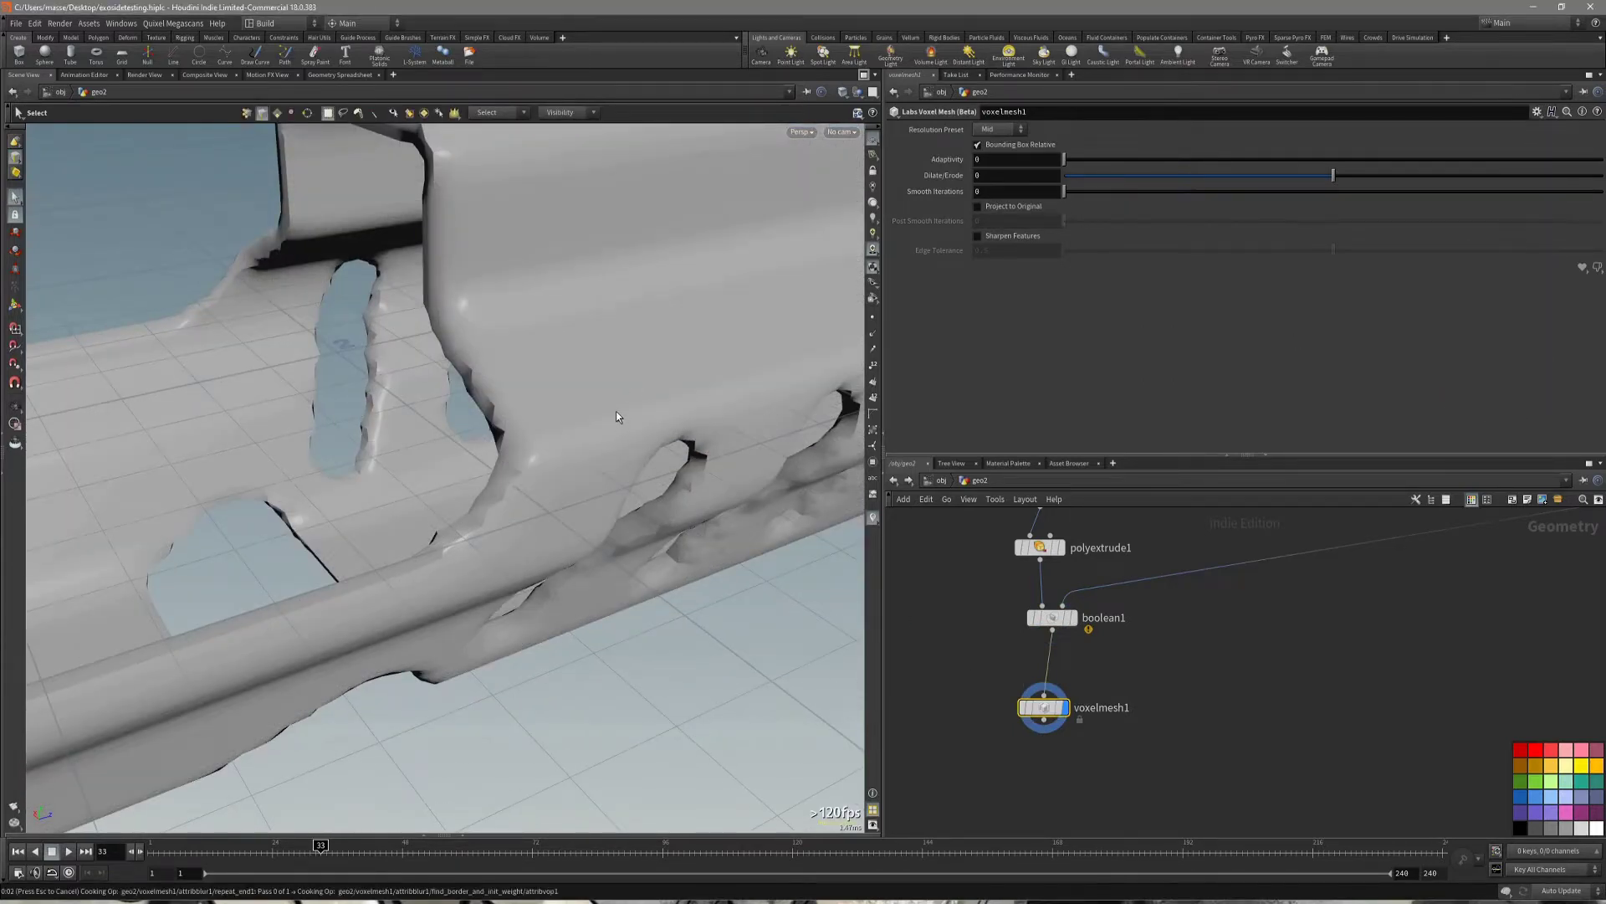
alt+drag(620, 425, 570, 471)
key(s)
key(Escape)
key(s)
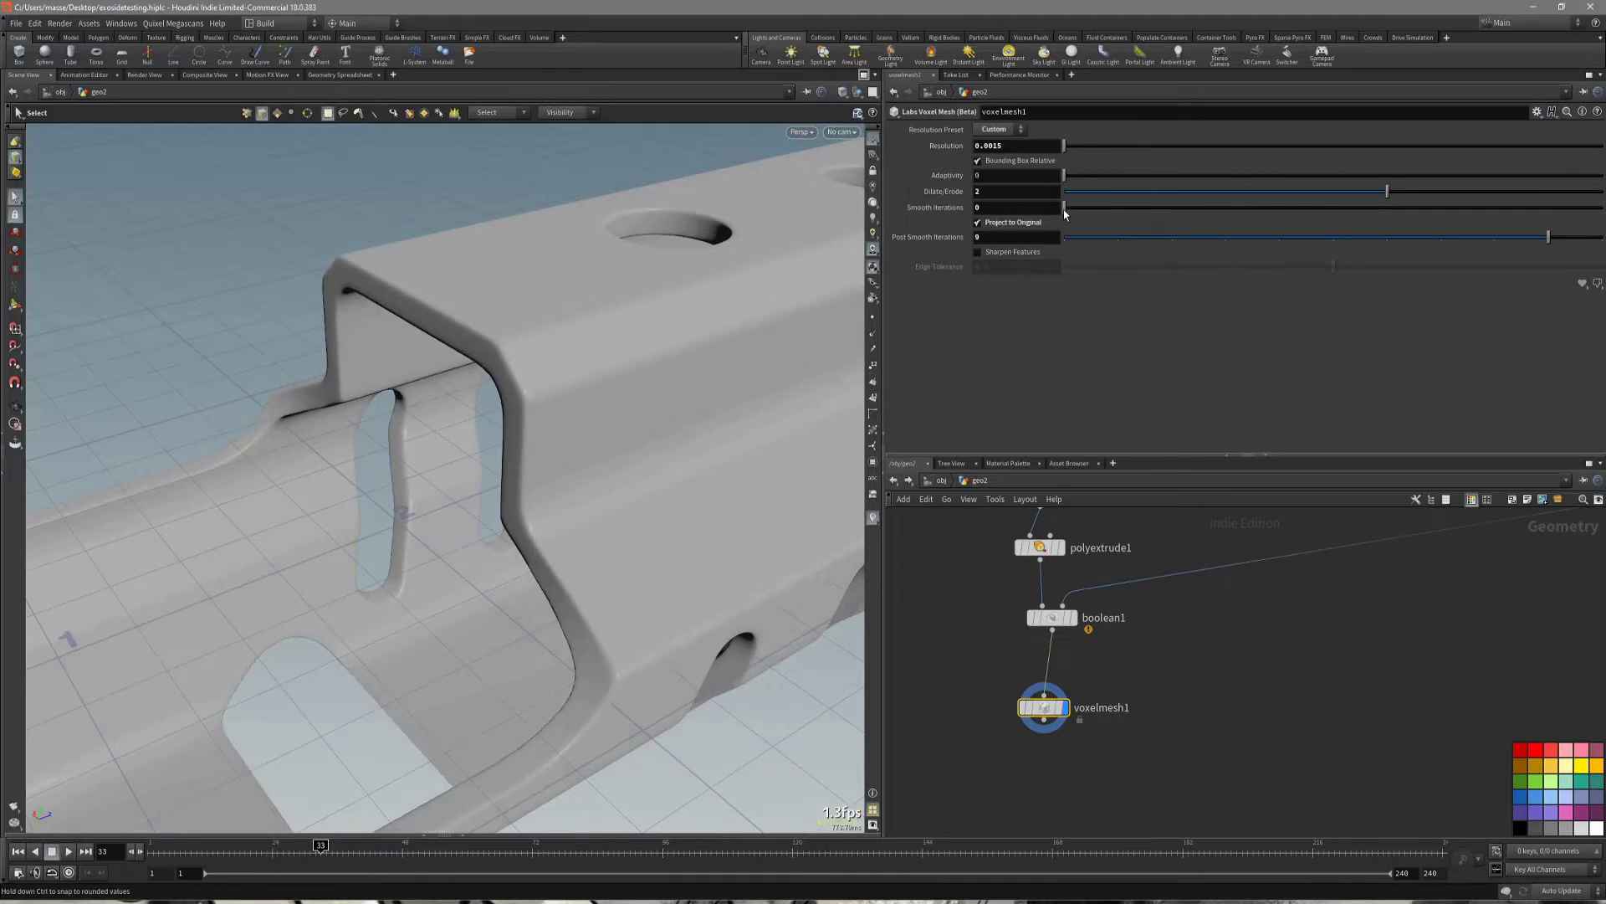
Set voxelmesh1's Smooth Iterations to 1.46 and examine the softened edges of the slots.
alt+drag(753, 352, 651, 396)
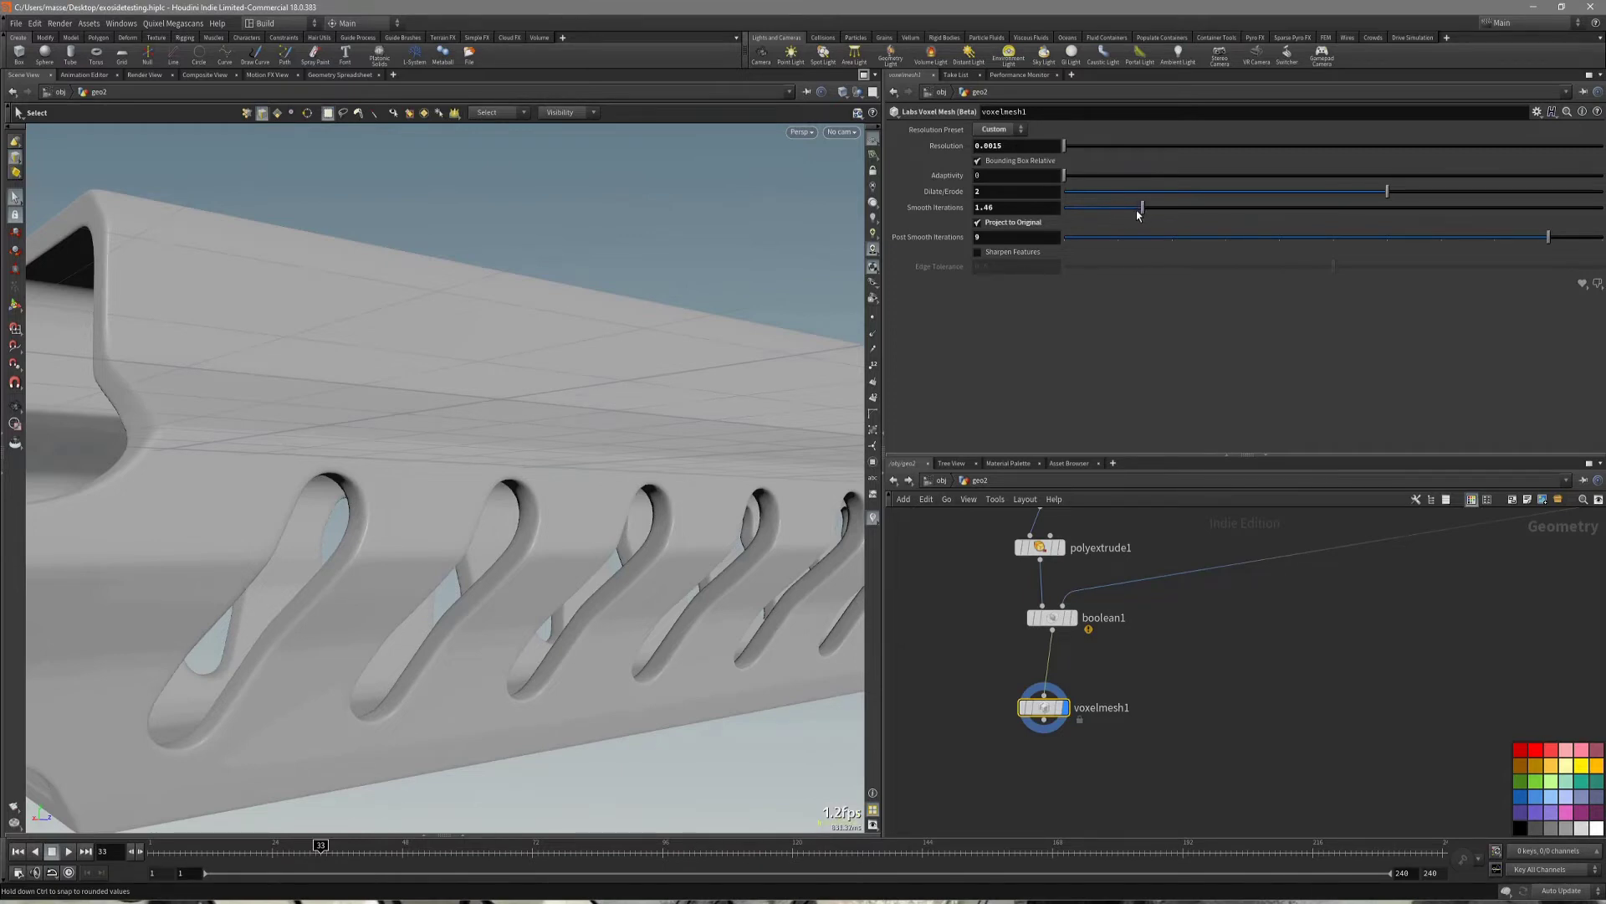
mouse_move(577, 424)
alt+mouse_down()
mouse_move(434, 434)
mouse_move(398, 480)
mouse_move(645, 440)
mouse_move(405, 434)
mouse_move(622, 354)
mouse_move(616, 340)
mouse_move(616, 538)
mouse_move(661, 535)
mouse_move(700, 462)
mouse_move(628, 524)
alt+mouse_up()
key(shift+w)
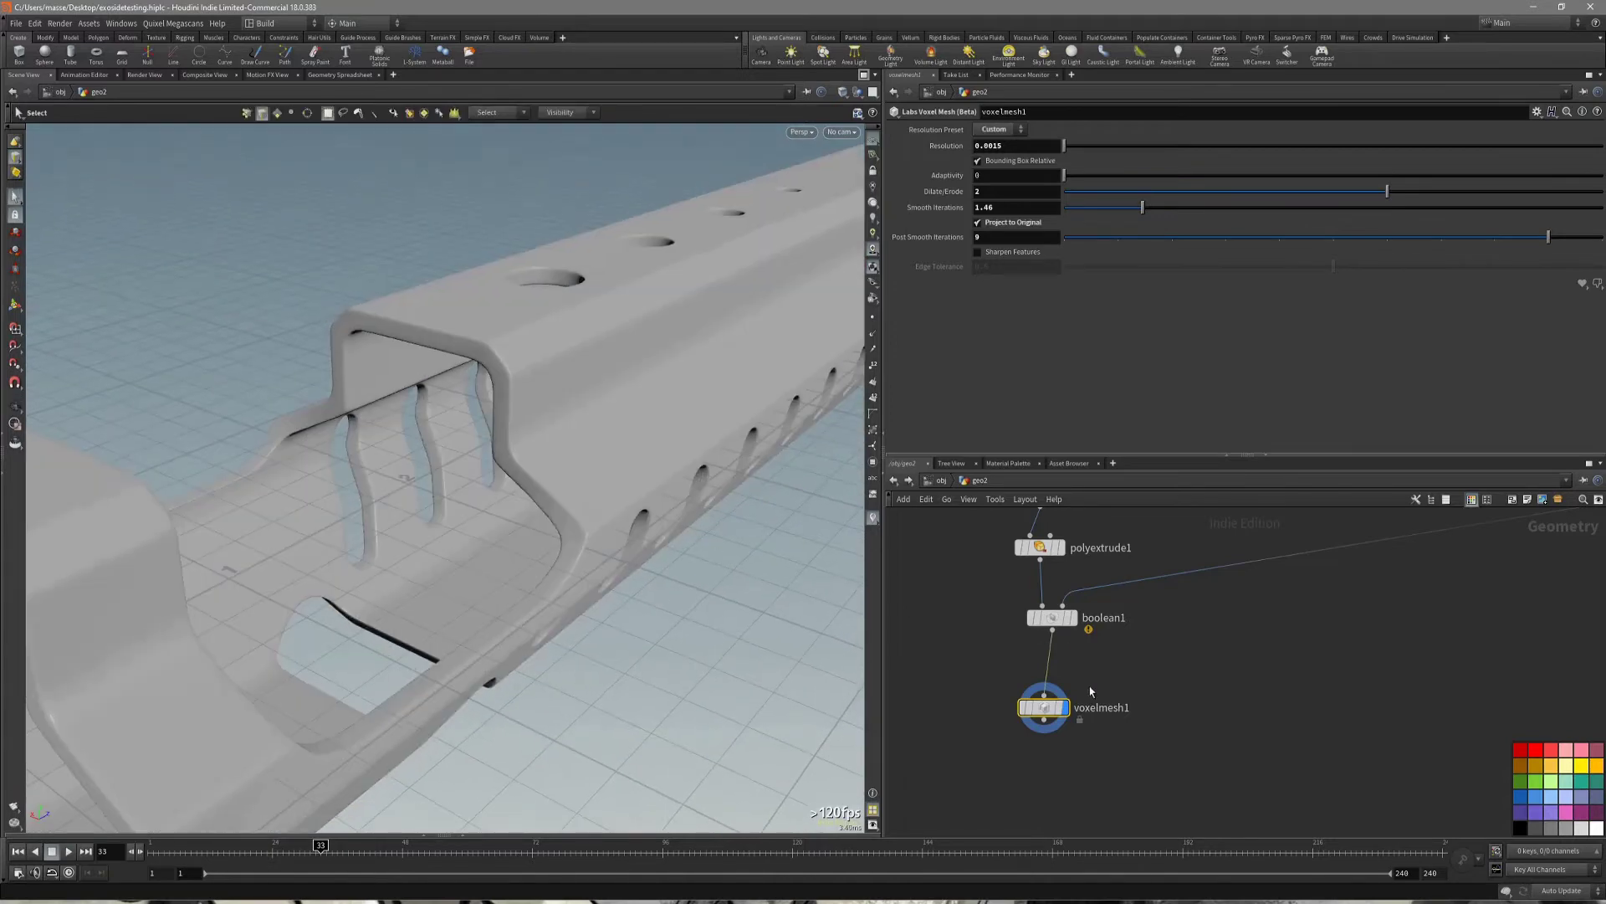
Align voxelmesh1 closely beneath boolean1 and examine the remeshed handguard with and without its wireframe.
drag(1053, 711, 1049, 694)
mouse_move(535, 452)
alt+mouse_down()
mouse_move(563, 510)
mouse_move(371, 495)
mouse_move(585, 483)
mouse_move(477, 426)
mouse_move(538, 535)
mouse_move(481, 494)
alt+mouse_up()
key(shift+w)
key(shift+w)
alt+drag(753, 368, 722, 380)
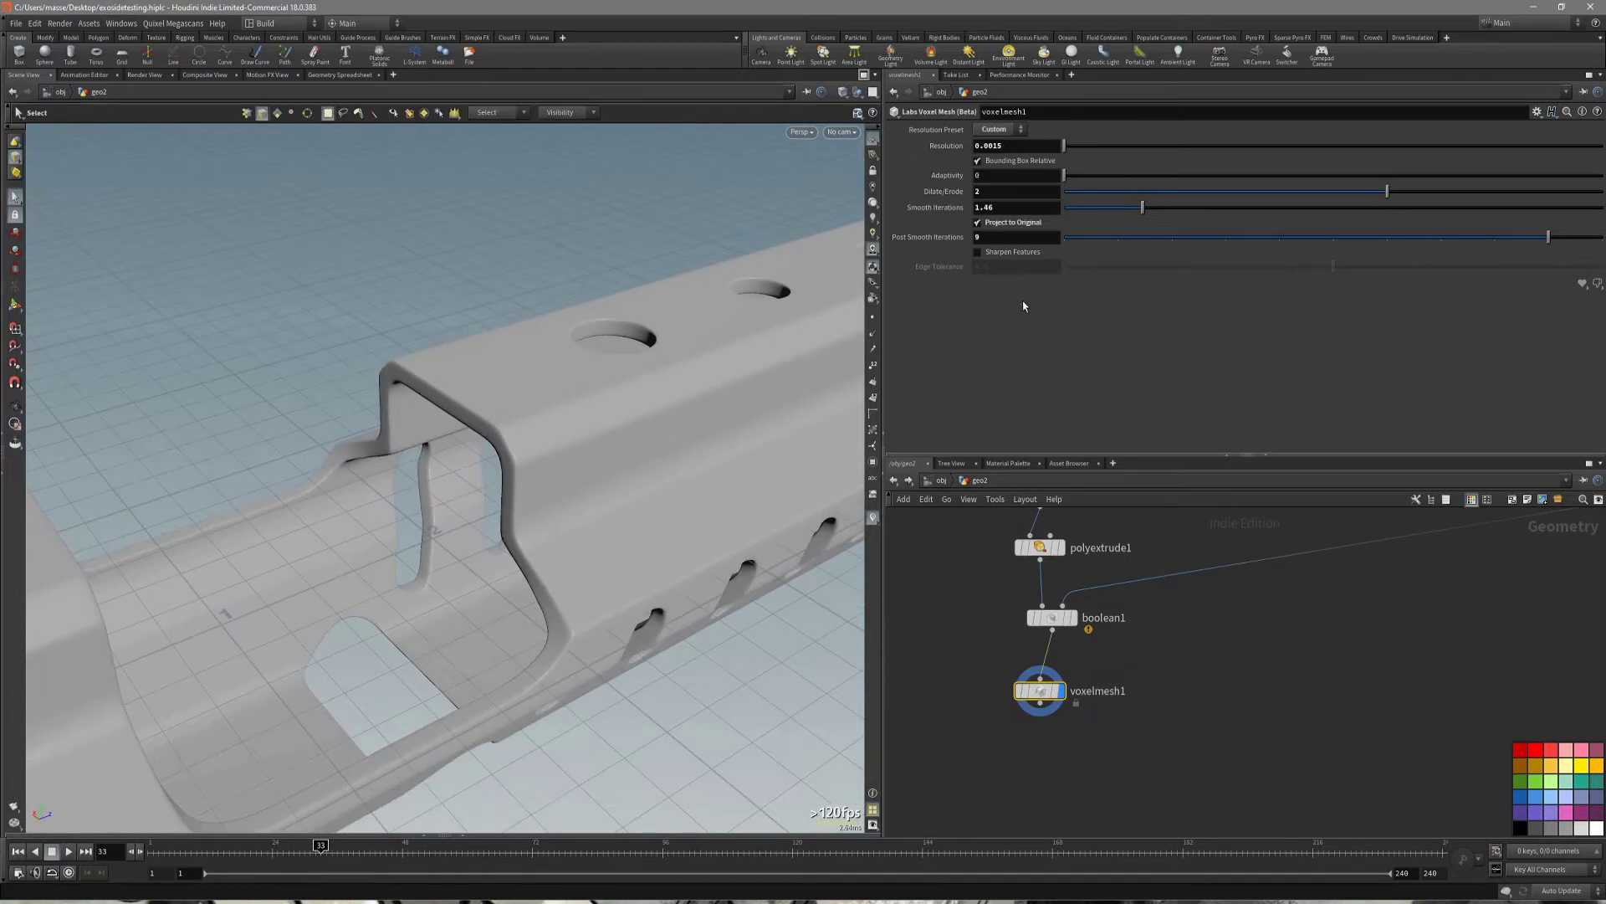
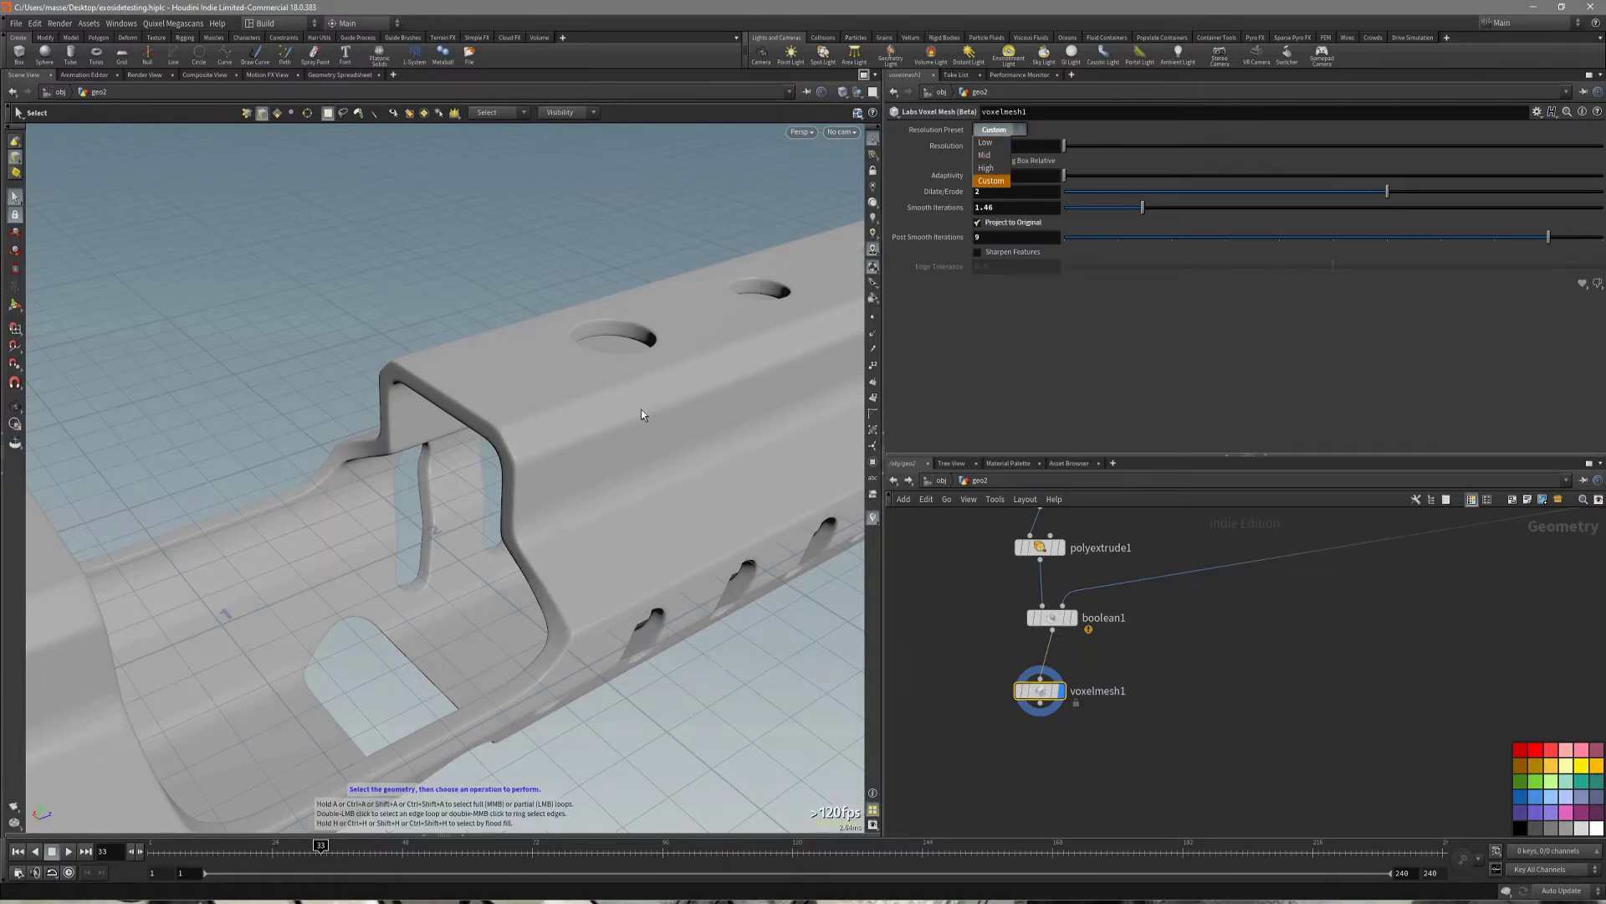
alt+drag(654, 303, 645, 409)
alt+middle_drag(645, 409, 487, 474)
alt+drag(515, 437, 547, 466)
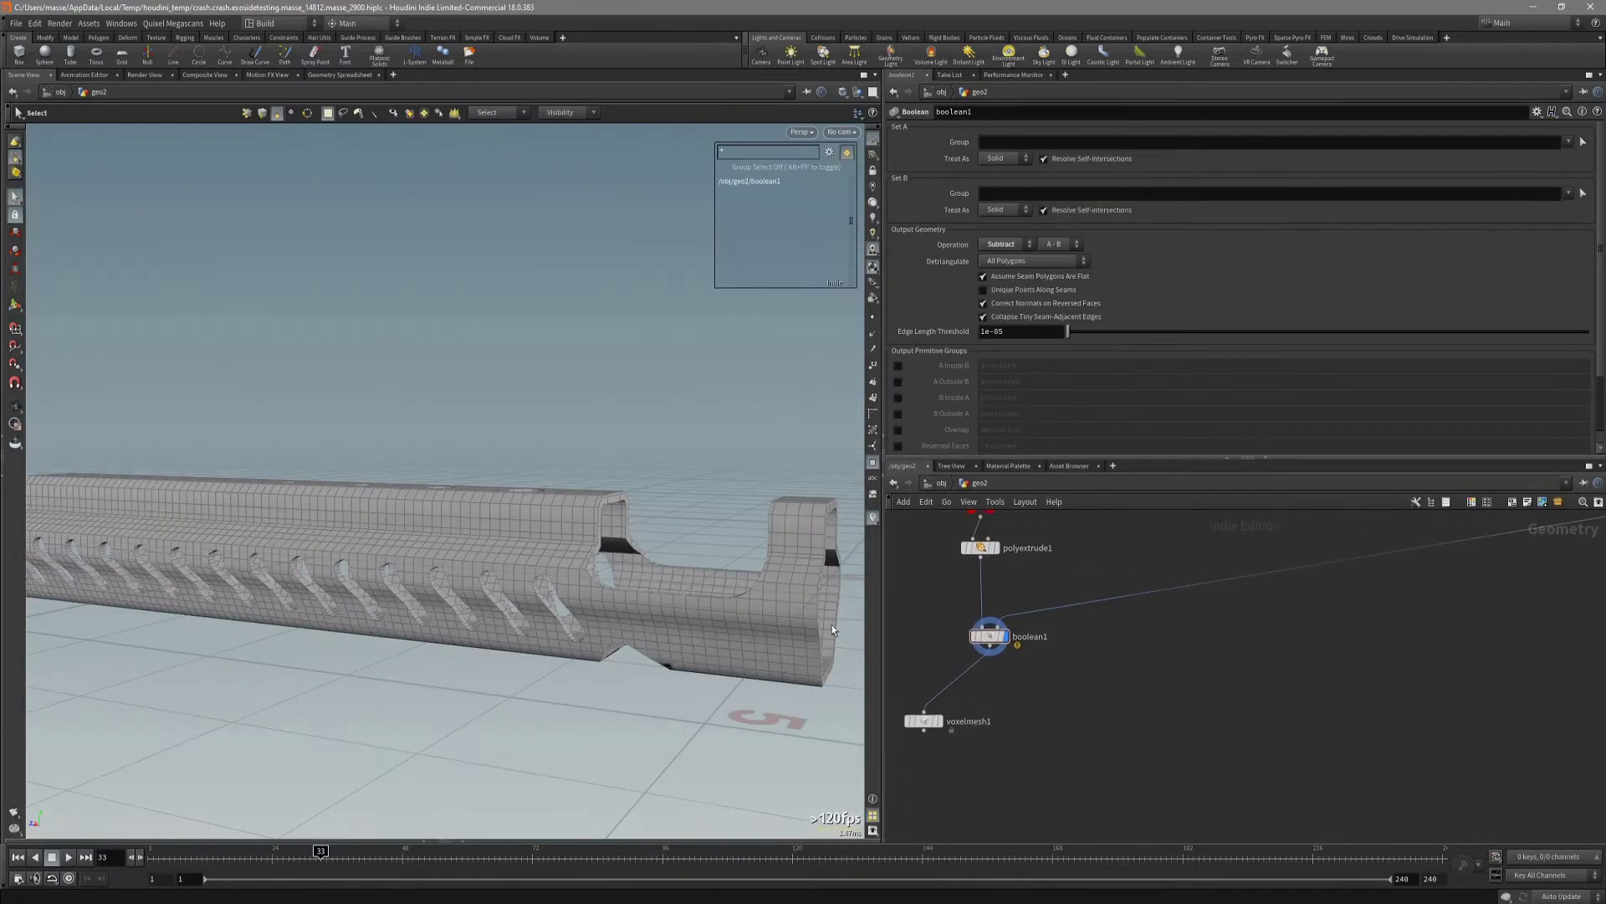
Add a PolyReduce node on a second branch from boolean1's output.
key(s)
scroll(1026, 673, up, 2)
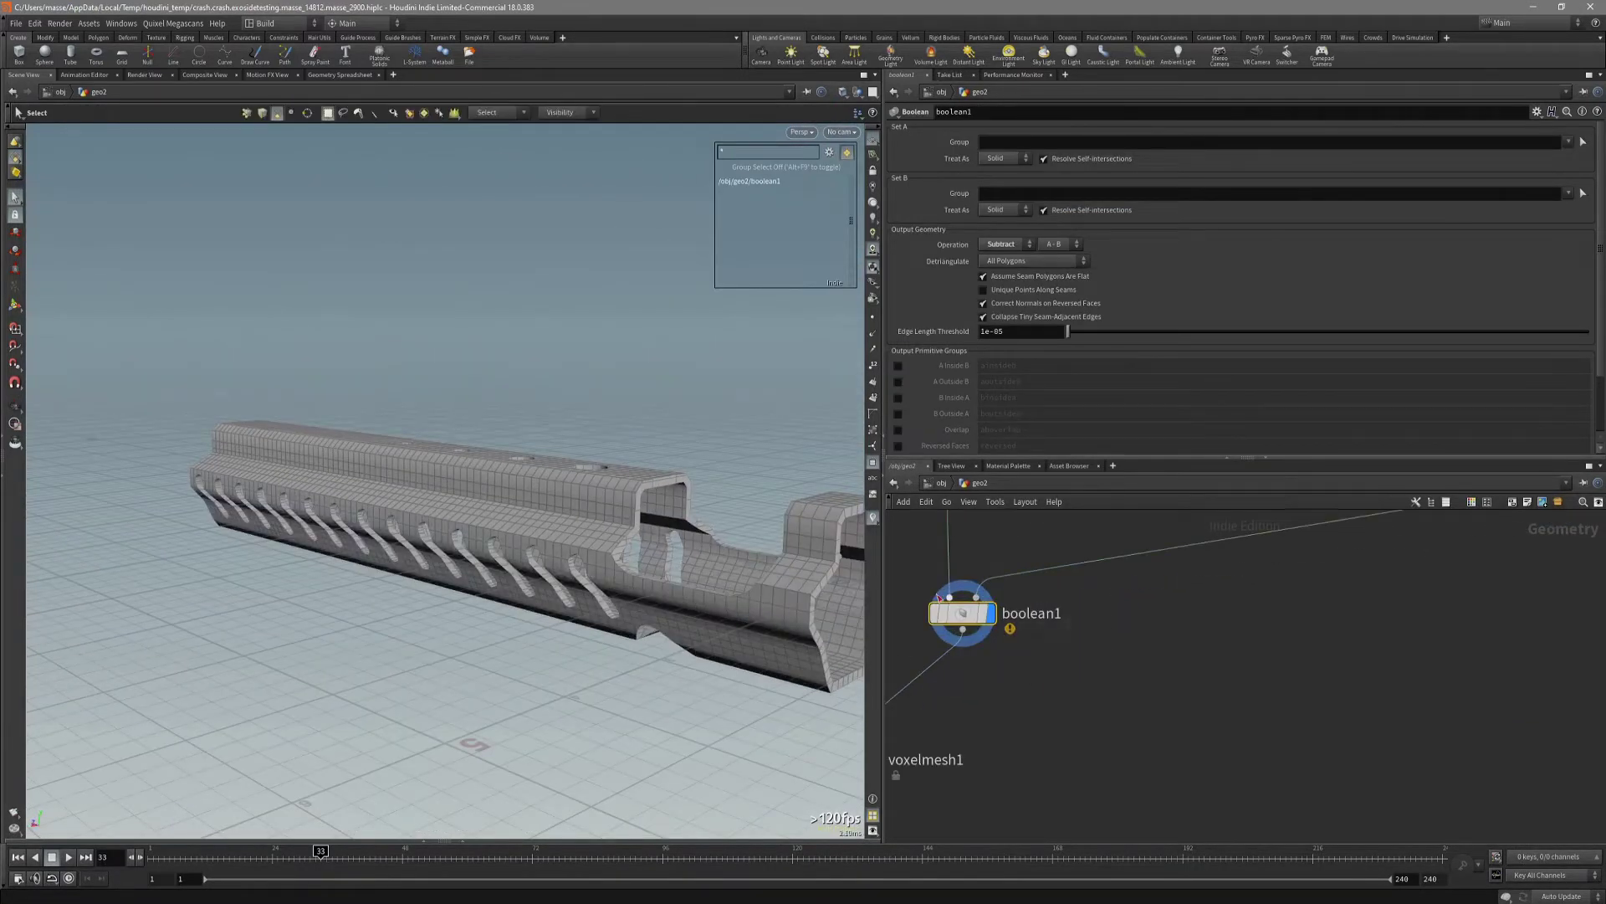
key(r)
mouse_move(1044, 689)
middle_down()
mouse_move(1168, 654)
mouse_move(1096, 645)
middle_up()
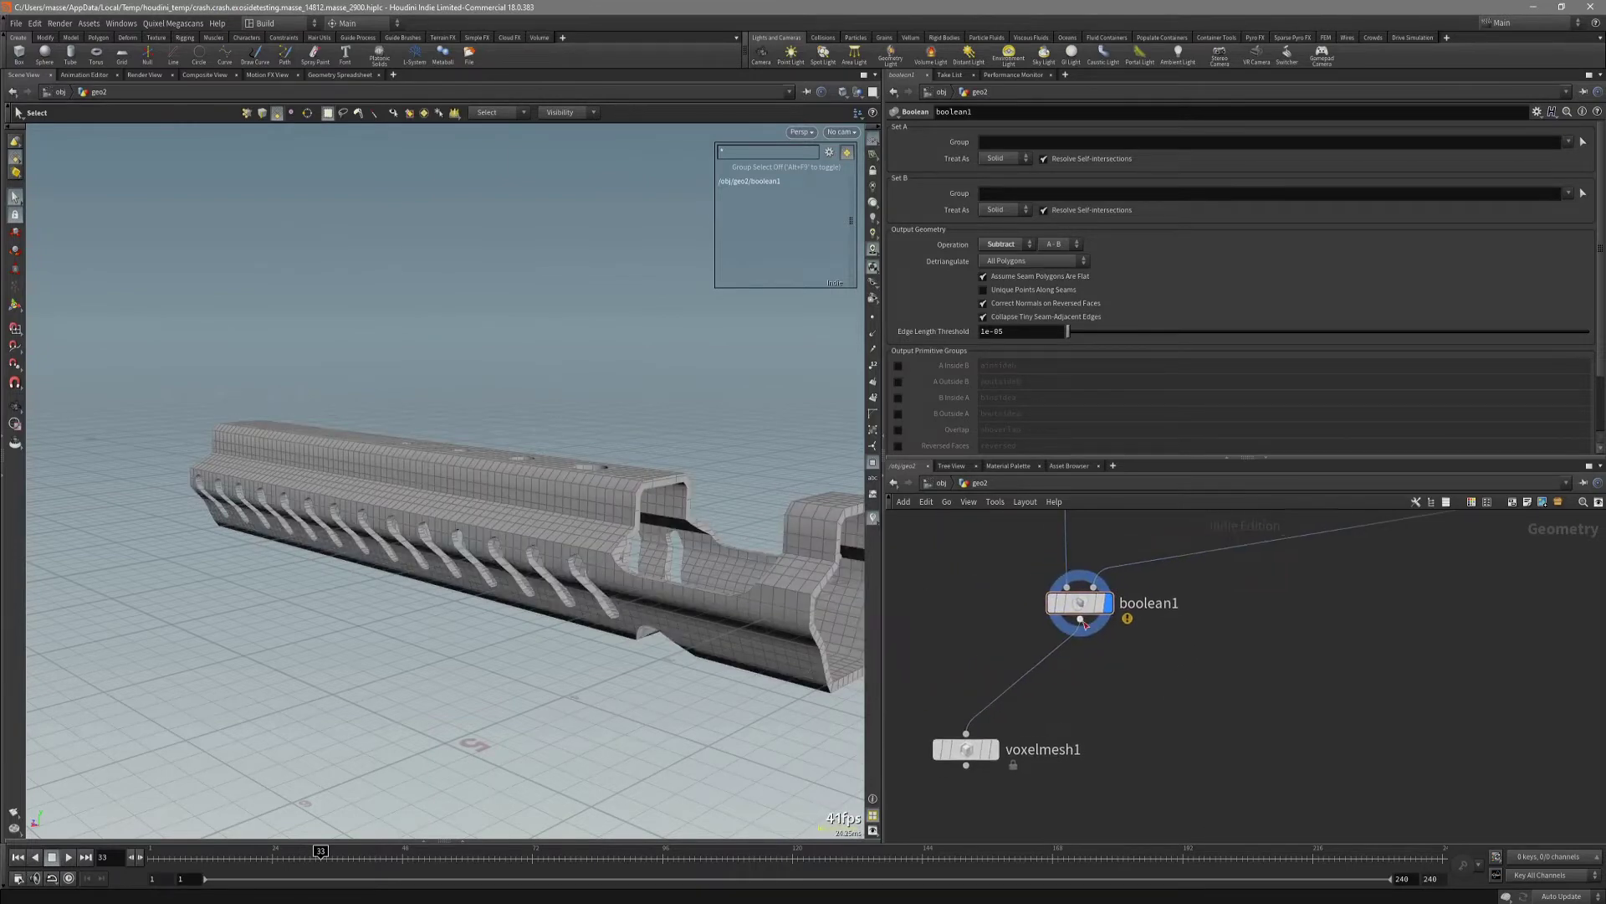
key(Tab)
text(poi)
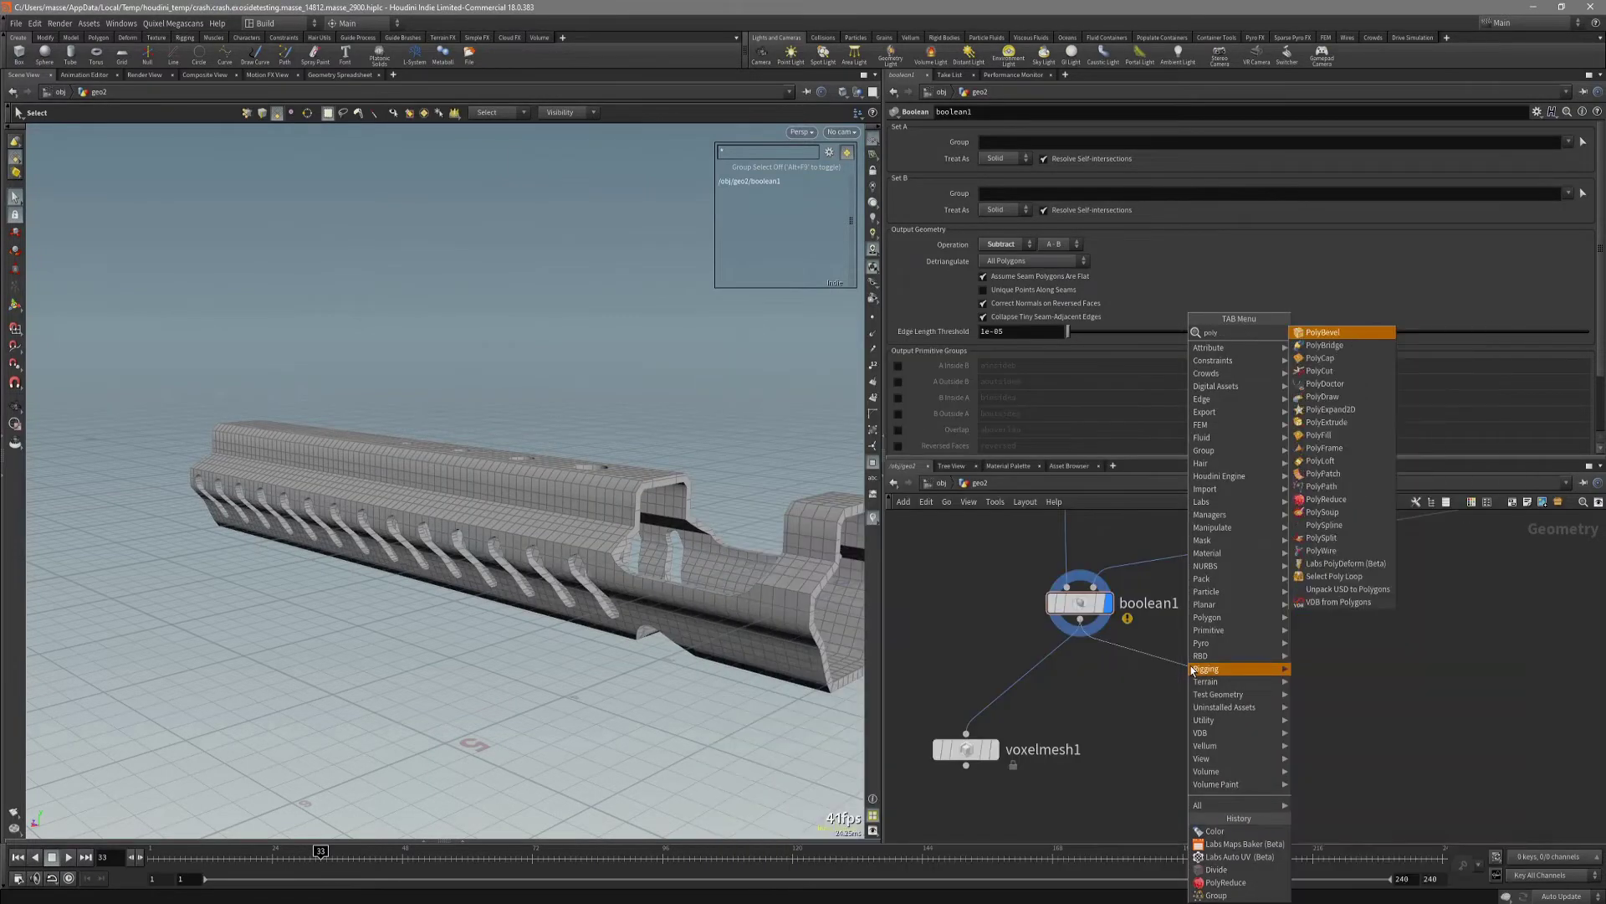
text(r)
key(Return)
click(1192, 669)
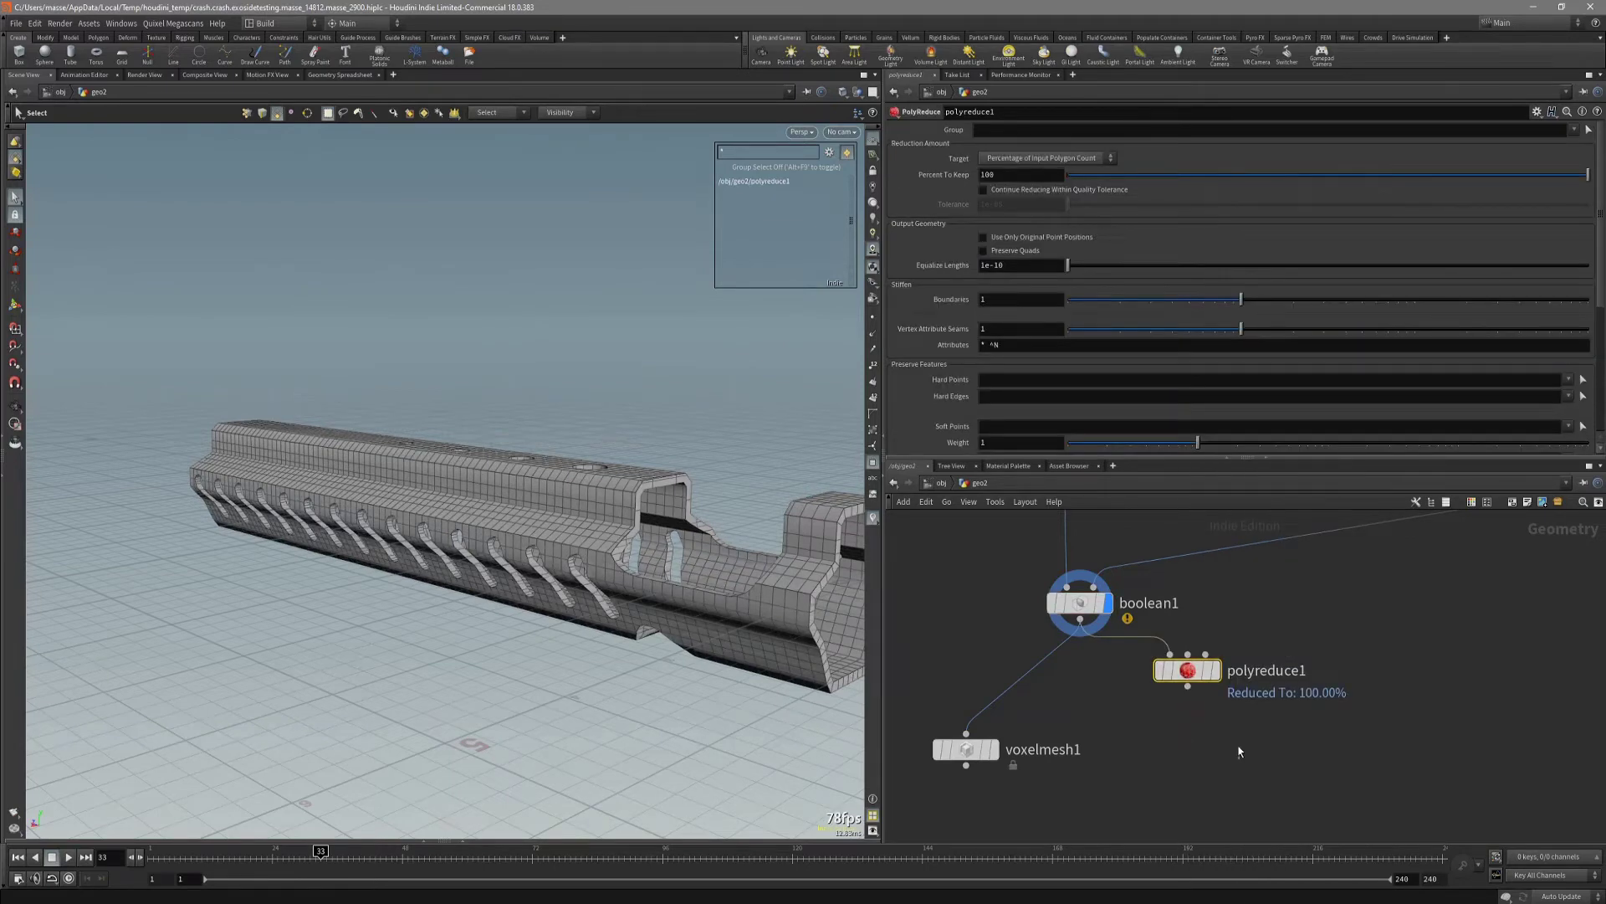
Display the PolyReduce result, set its target to Output Polygon Count and set Number To Keep to 3000.
click(1025, 158)
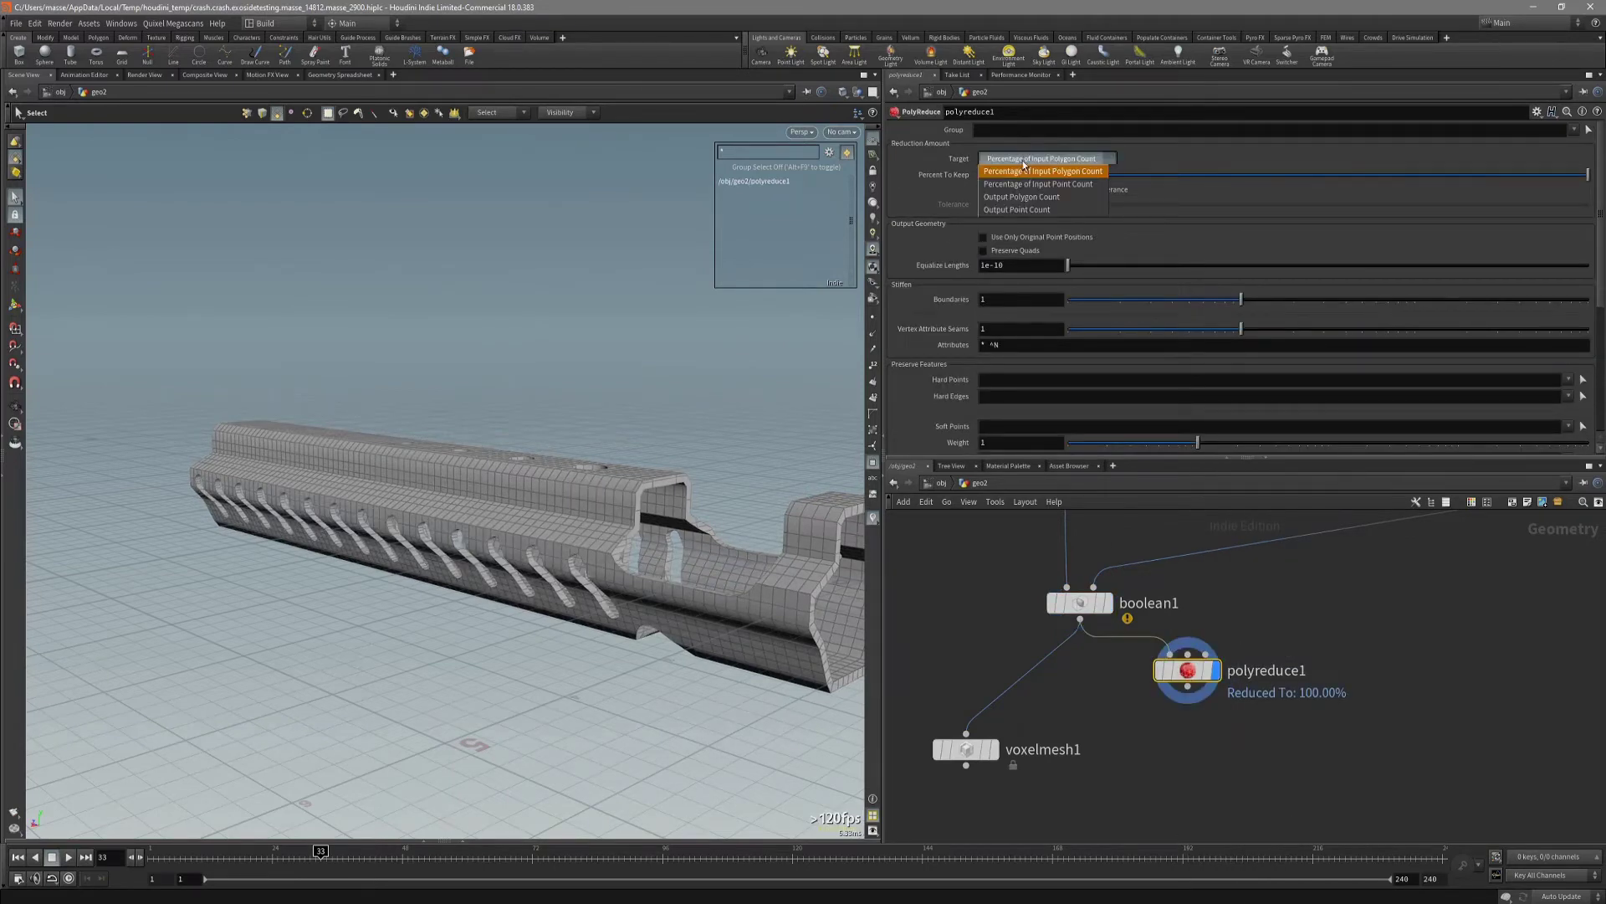
click(1044, 199)
key(space+4)
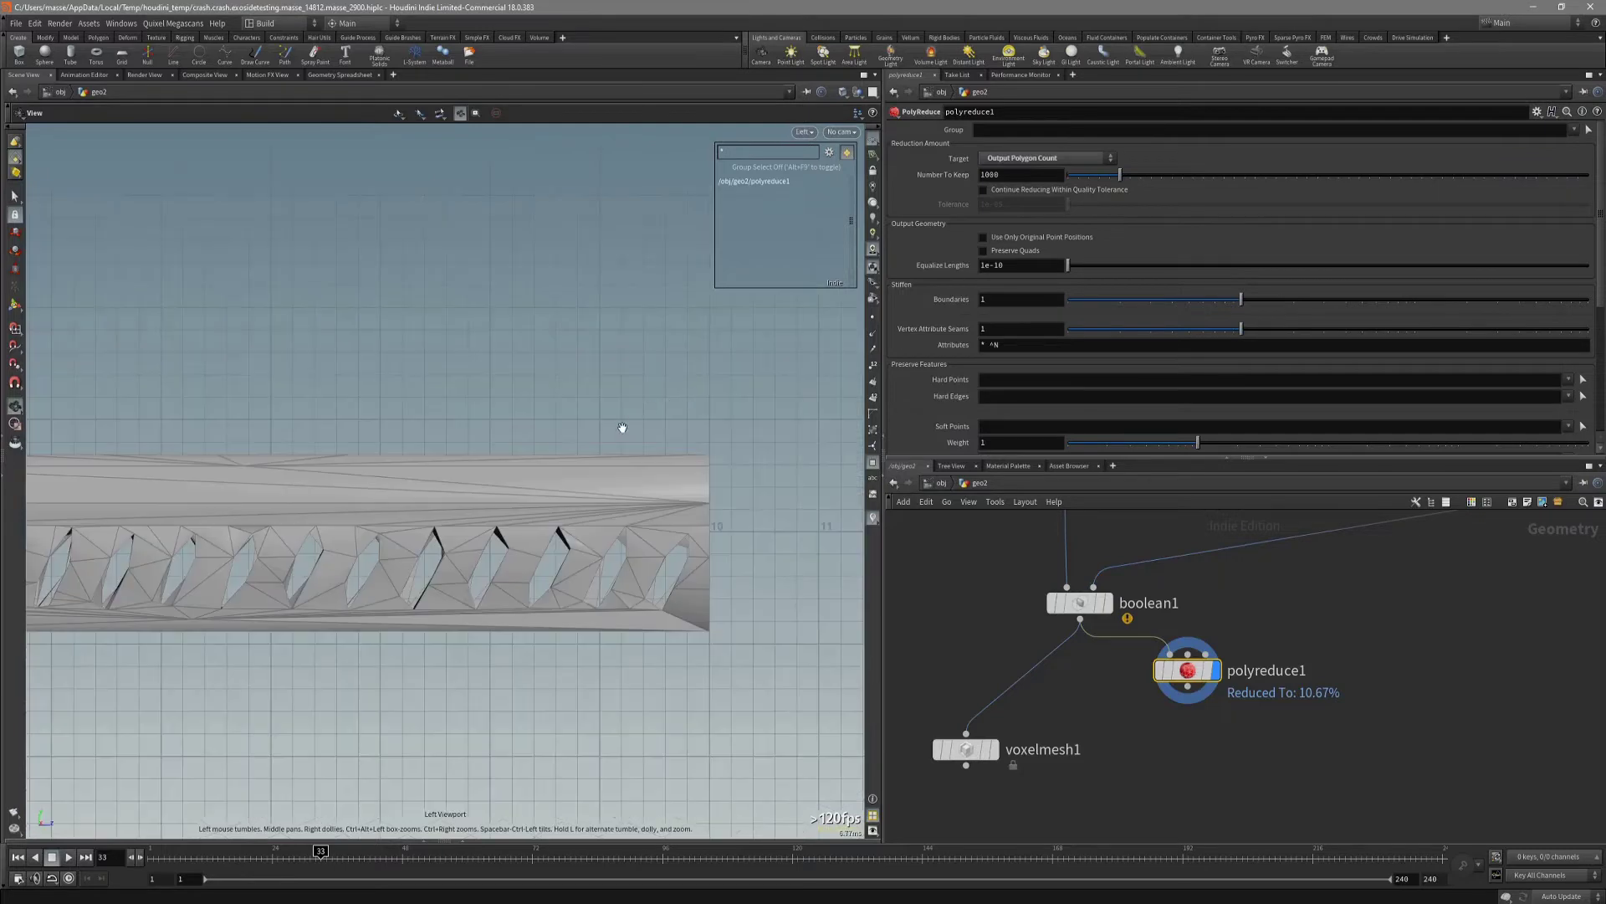
scroll(581, 485, up, 2)
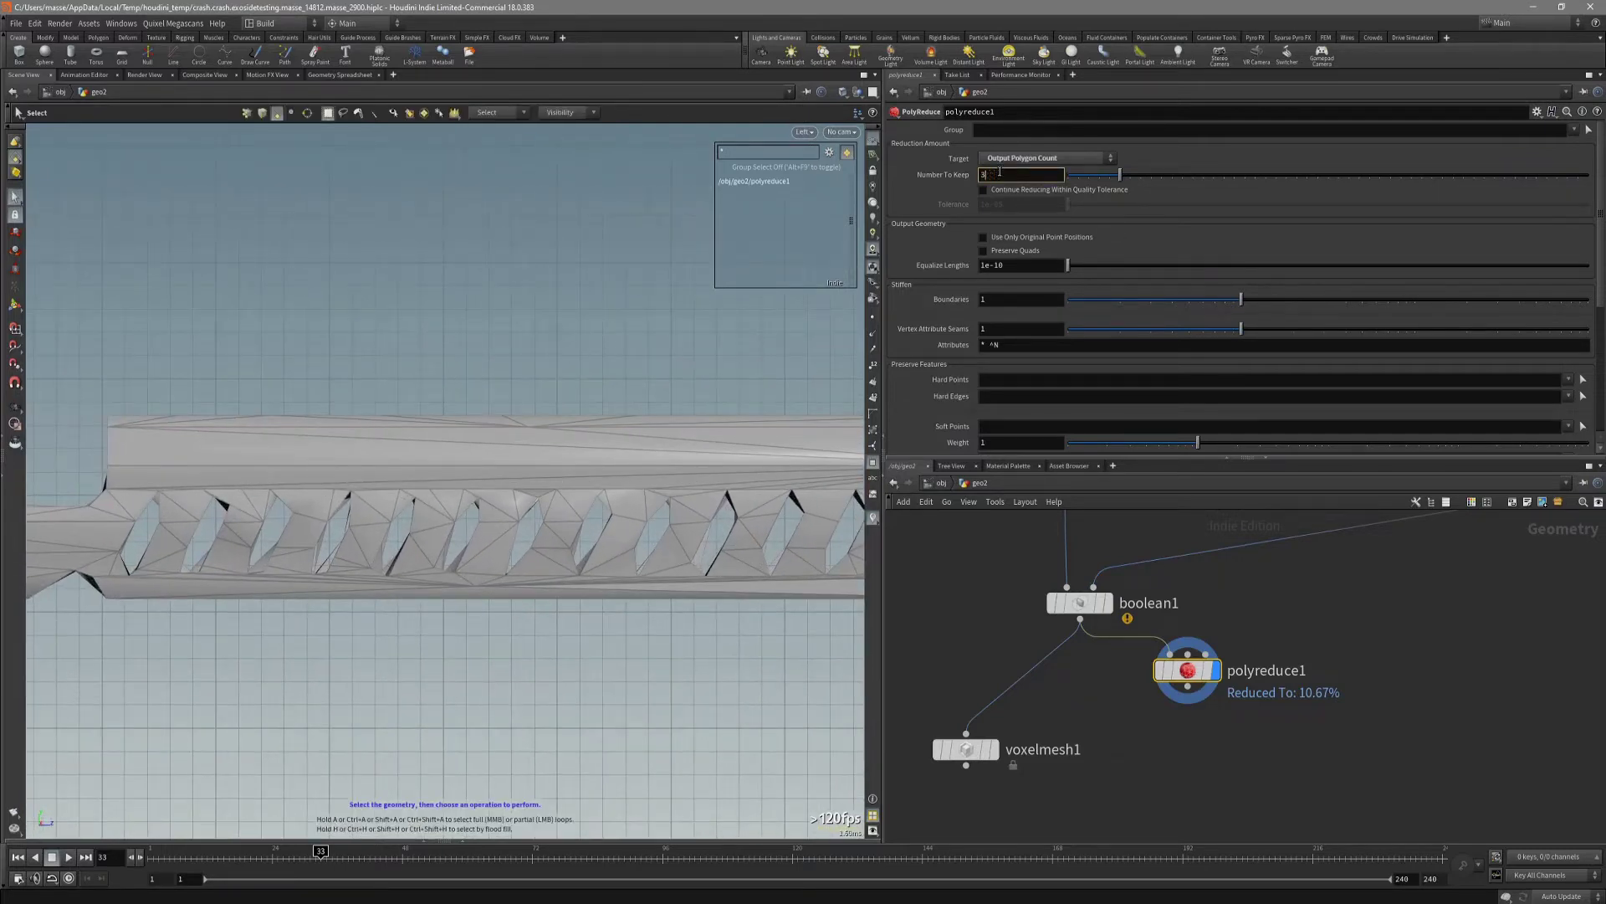
key(Return)
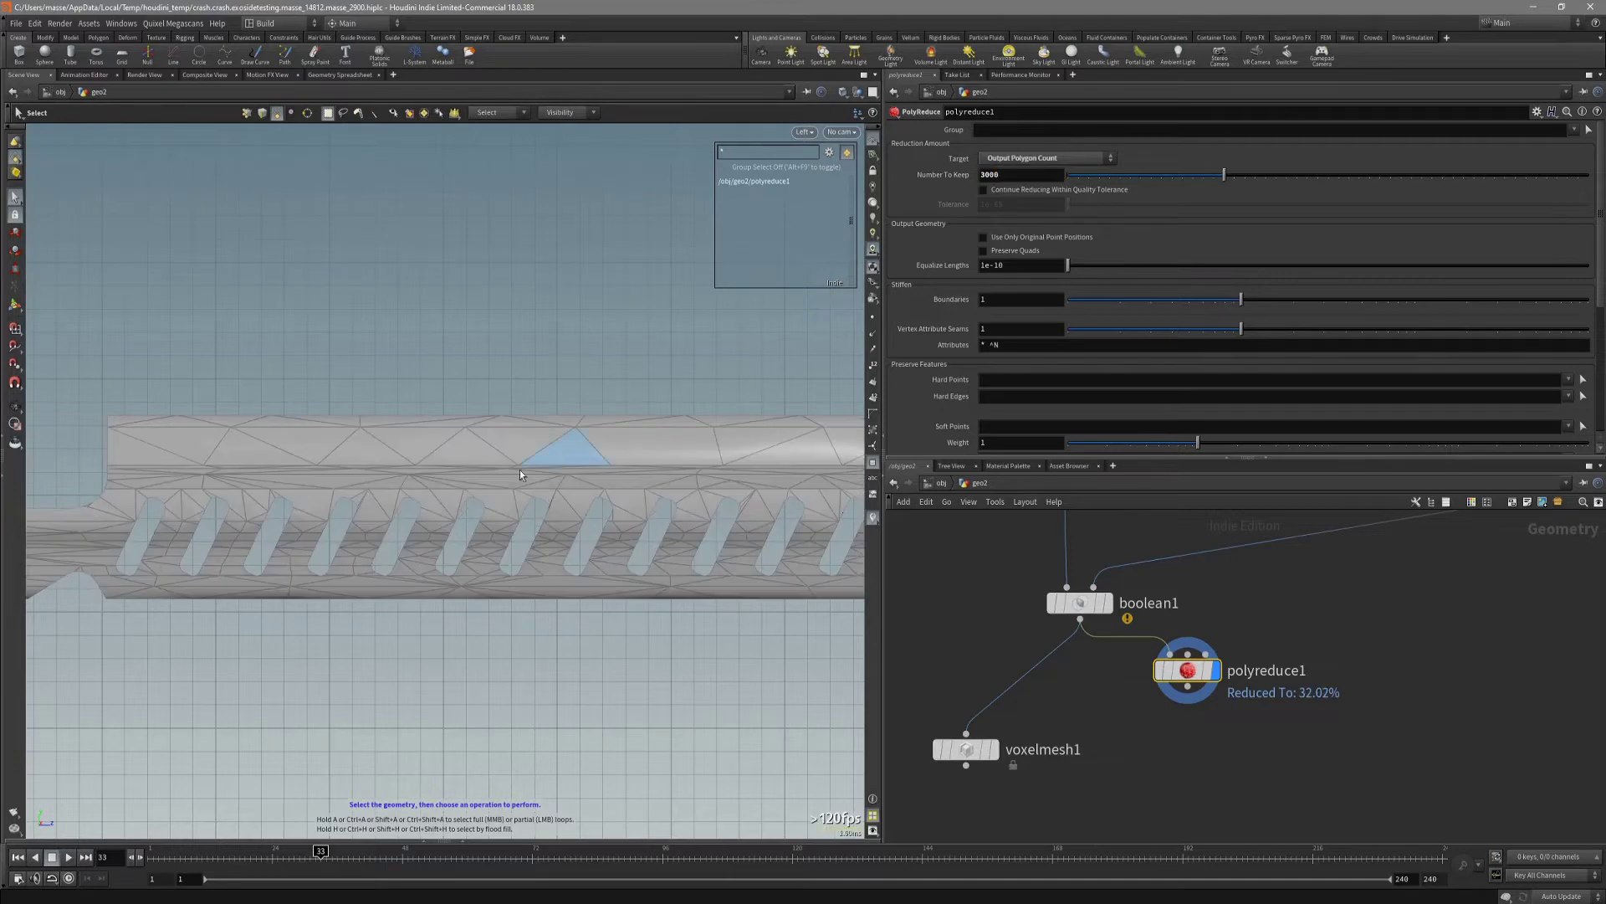
Try a Number To Keep of about 3760 on polyreduce1, and restore it to 3000.
mouse_move(519, 474)
mouse_down()
mouse_move(459, 438)
mouse_move(430, 444)
mouse_move(499, 424)
mouse_move(382, 500)
mouse_move(458, 483)
mouse_move(631, 491)
mouse_move(430, 502)
mouse_move(475, 465)
mouse_move(782, 423)
mouse_move(567, 466)
mouse_move(610, 452)
mouse_move(575, 465)
mouse_move(620, 488)
mouse_move(585, 506)
mouse_up()
drag(1226, 182, 1263, 176)
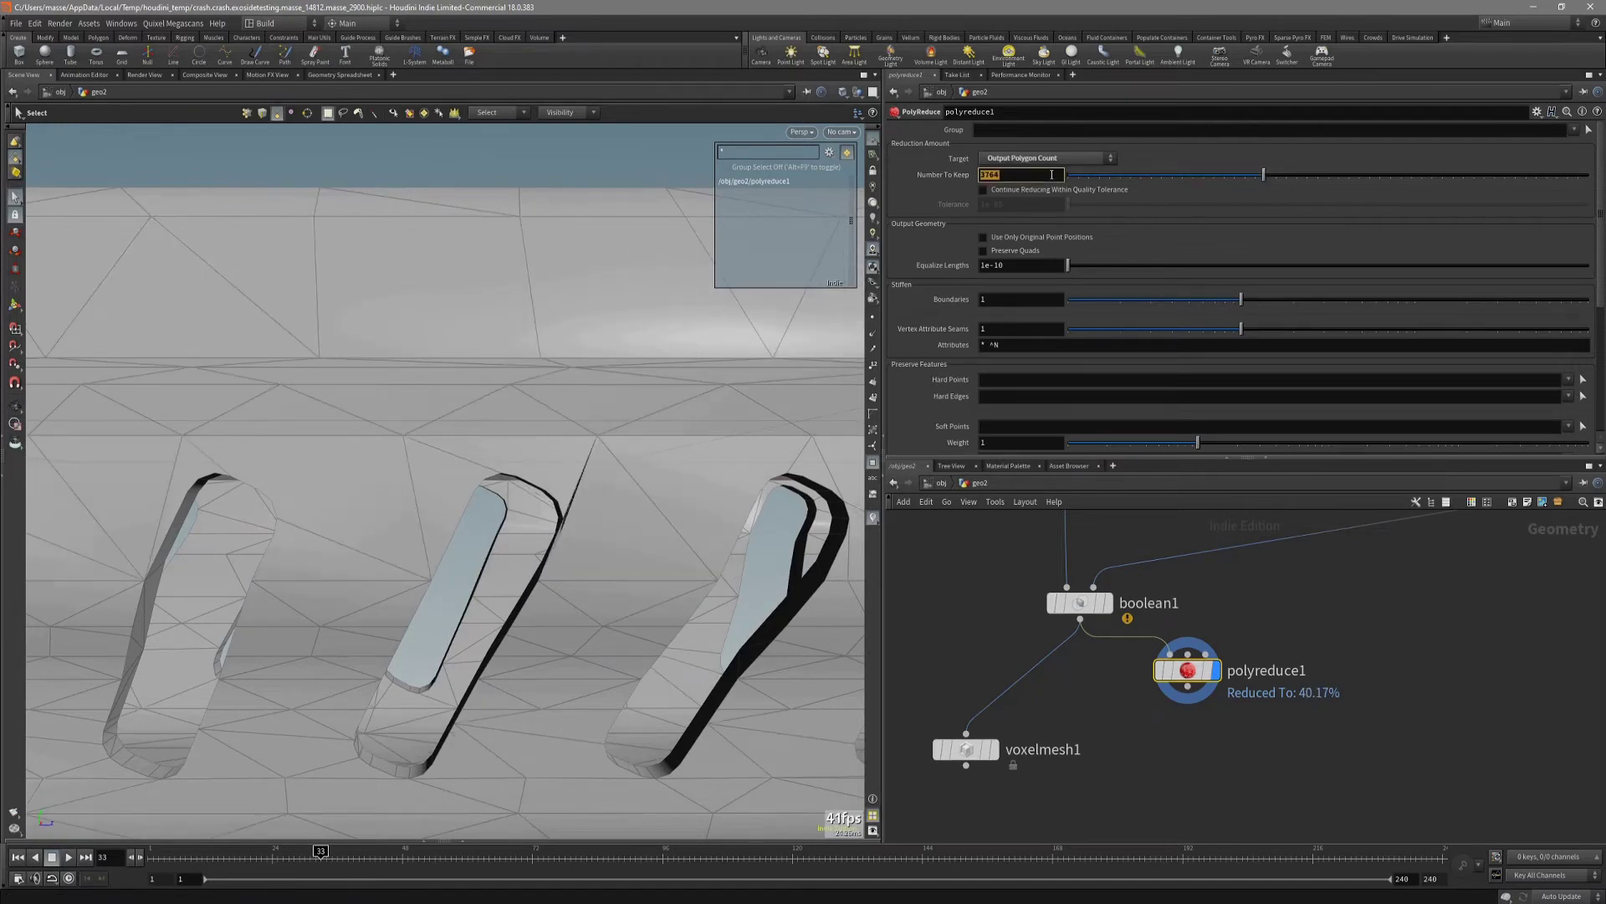
key(Return)
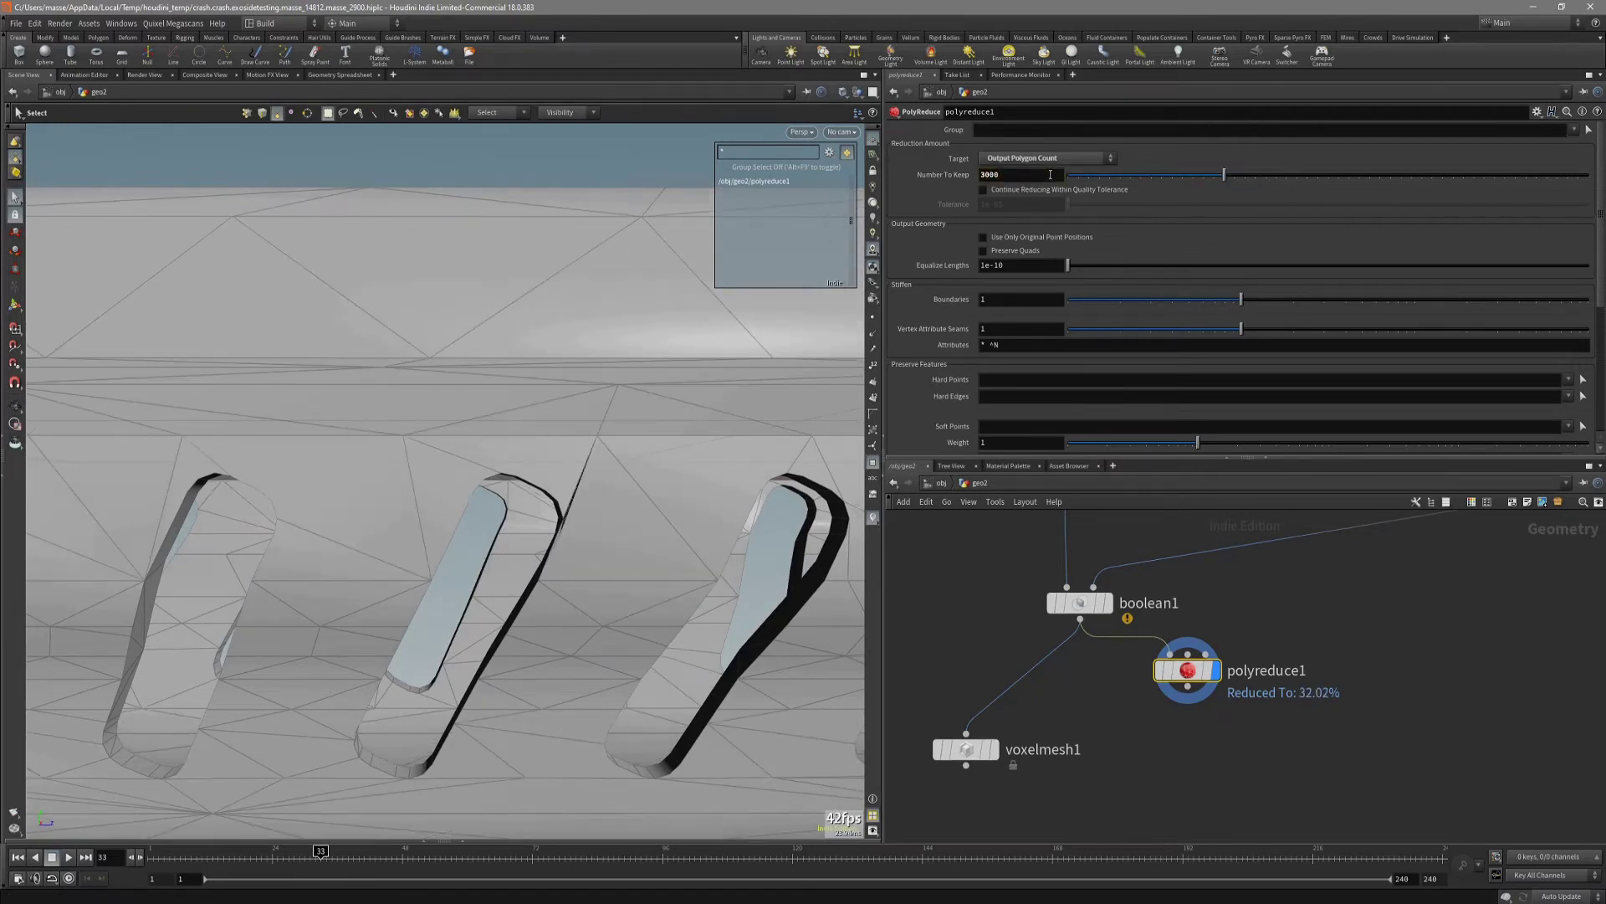
Examine the reduced mesh around the slanted side slots, both smooth-shaded and with wireframe.
key(Escape)
key(shift+w)
scroll(690, 462, down, 3)
key(shift+w)
alt+drag(691, 462, 678, 474)
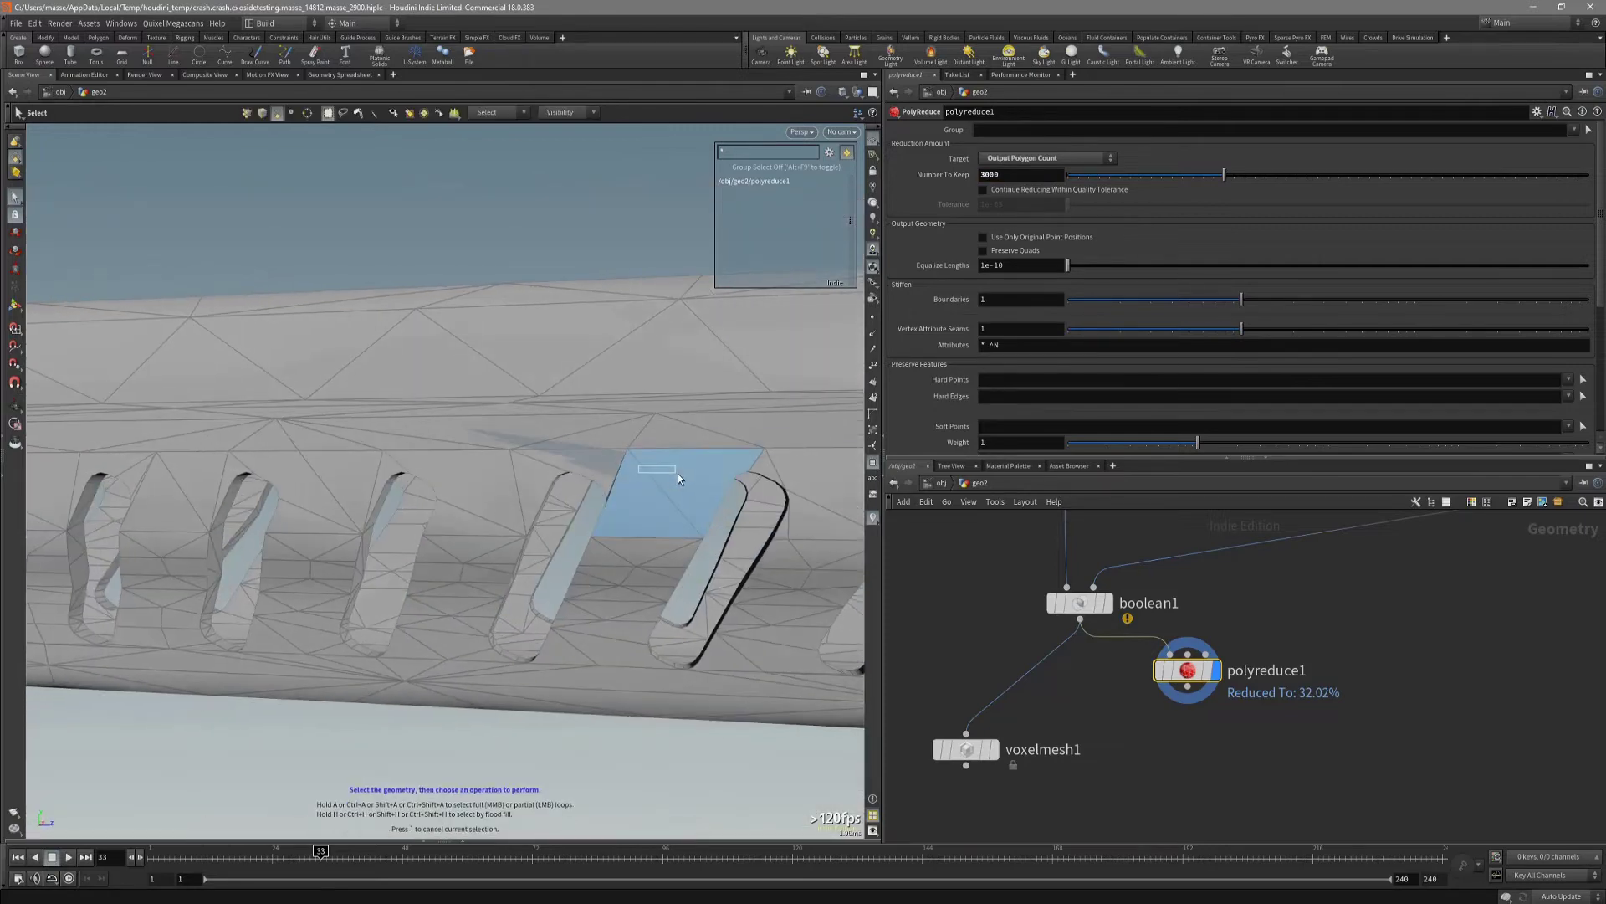
key(shift+w)
key(shift+w)
scroll(442, 428, down, 3)
alt+drag(402, 425, 730, 491)
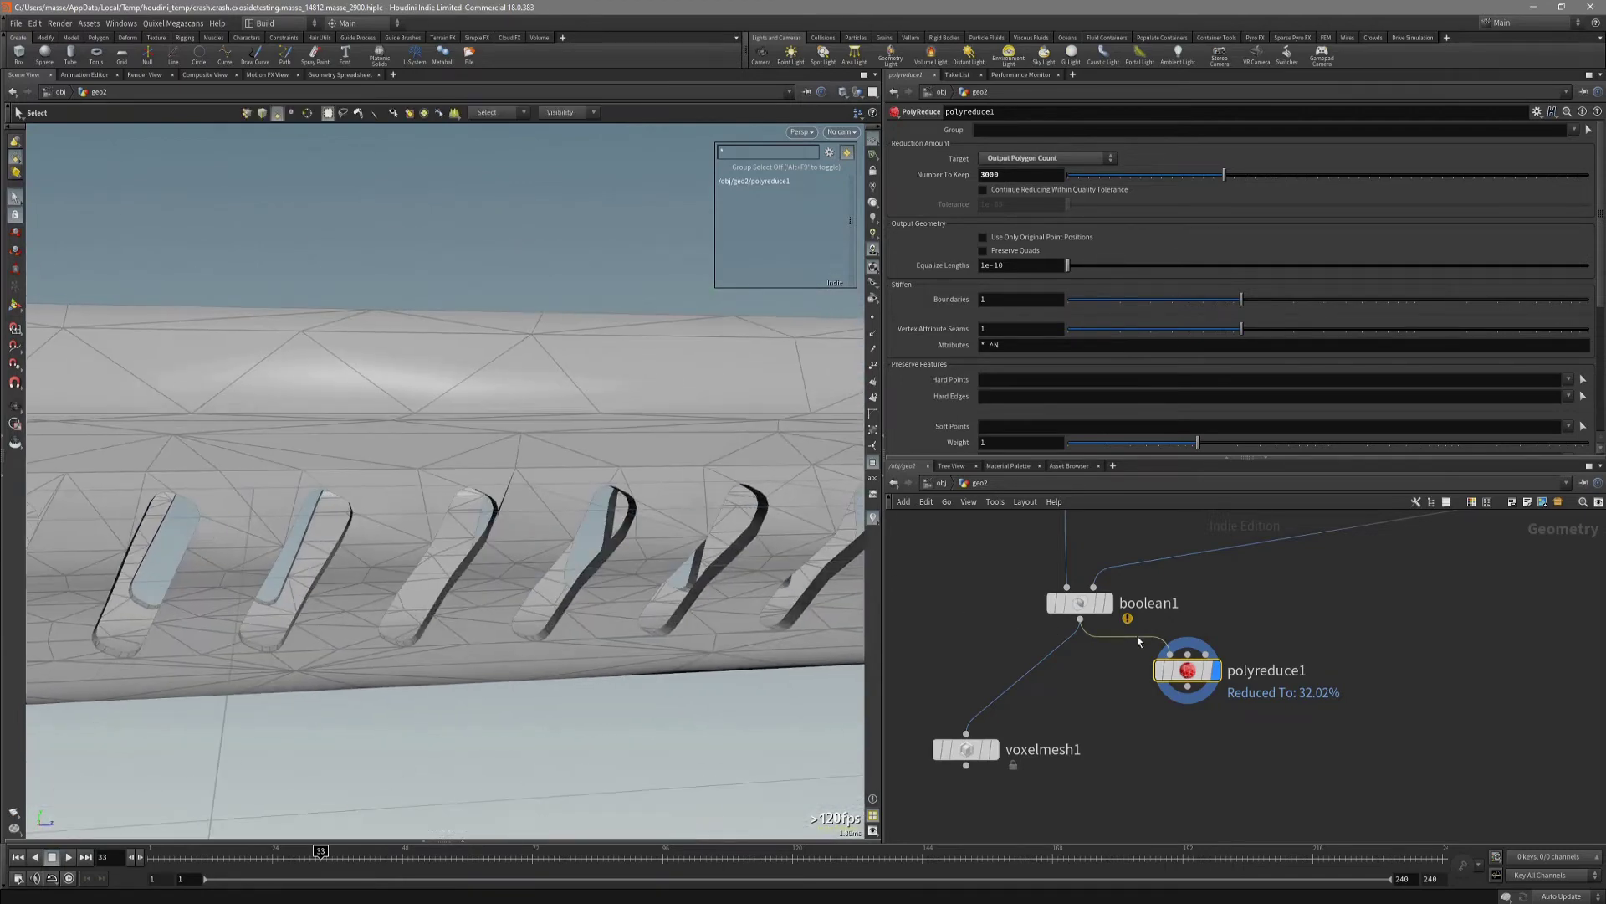
Insert a Divide node between boolean1 and polyreduce1 on the PolyReduce branch.
drag(1188, 669, 1217, 766)
middle_drag(1205, 699, 1175, 656)
drag(1184, 643, 1103, 673)
key(Tab)
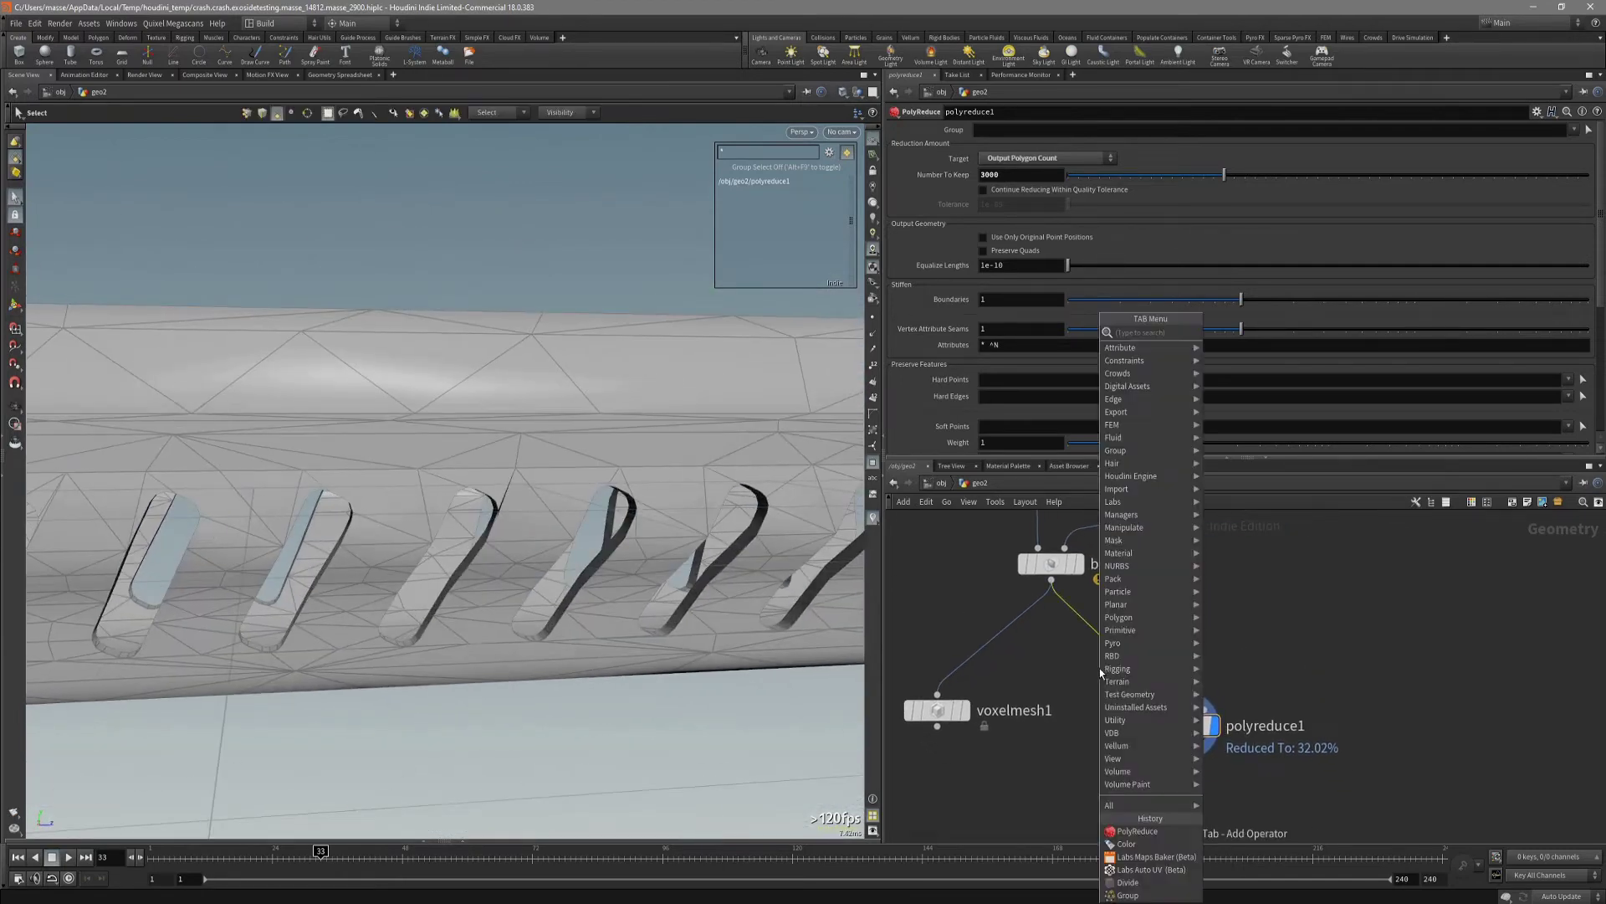
text(divi)
key(Return)
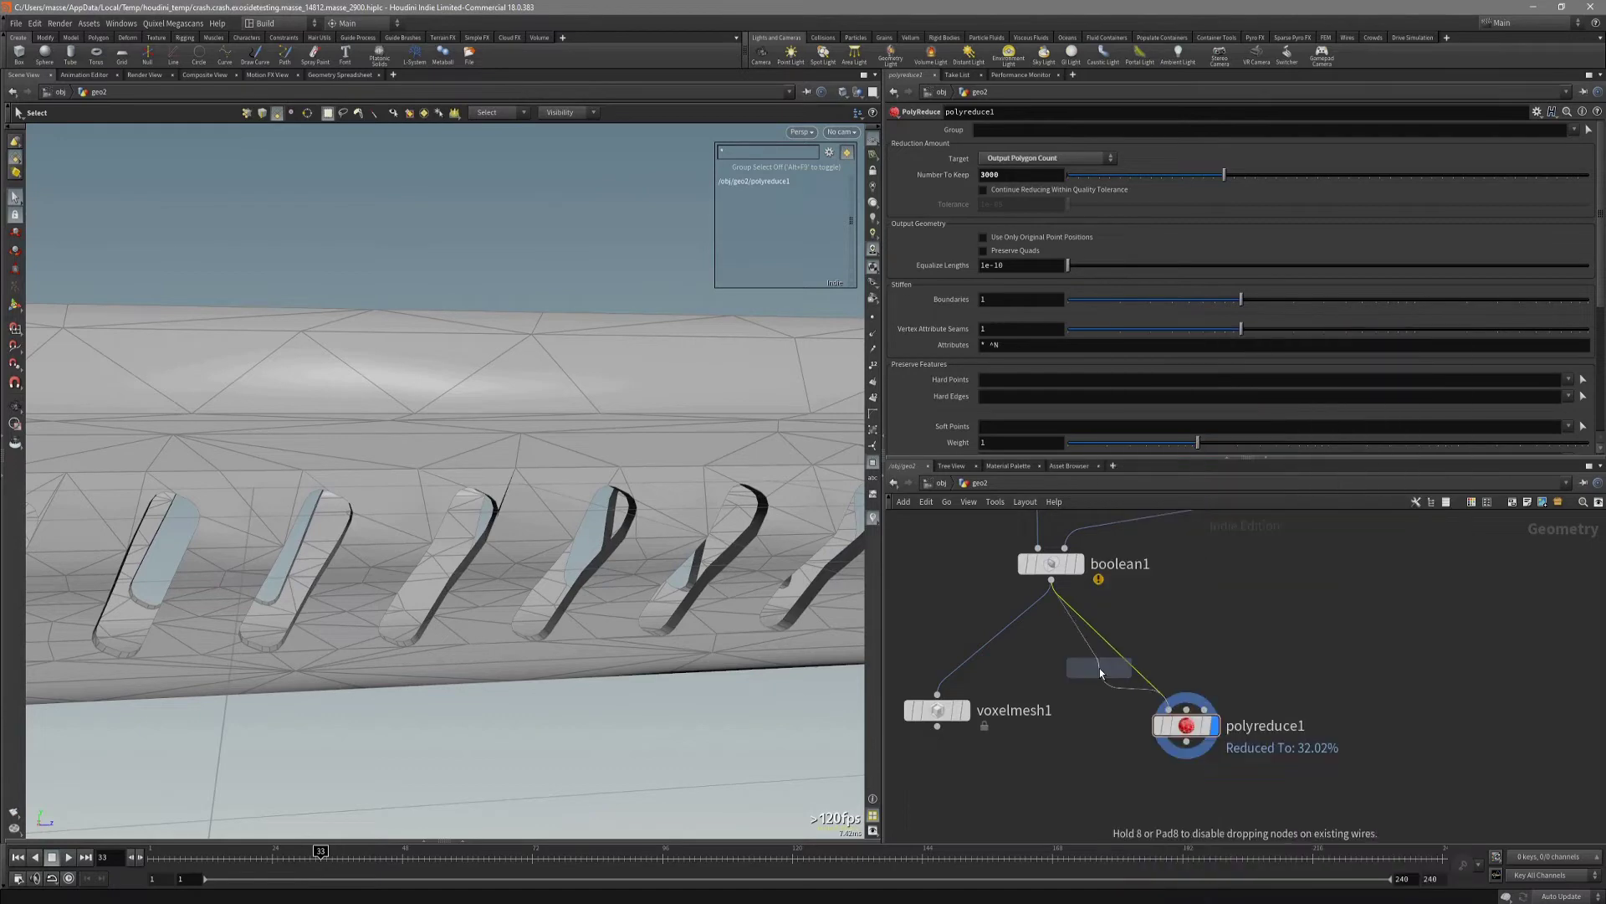
click(1169, 637)
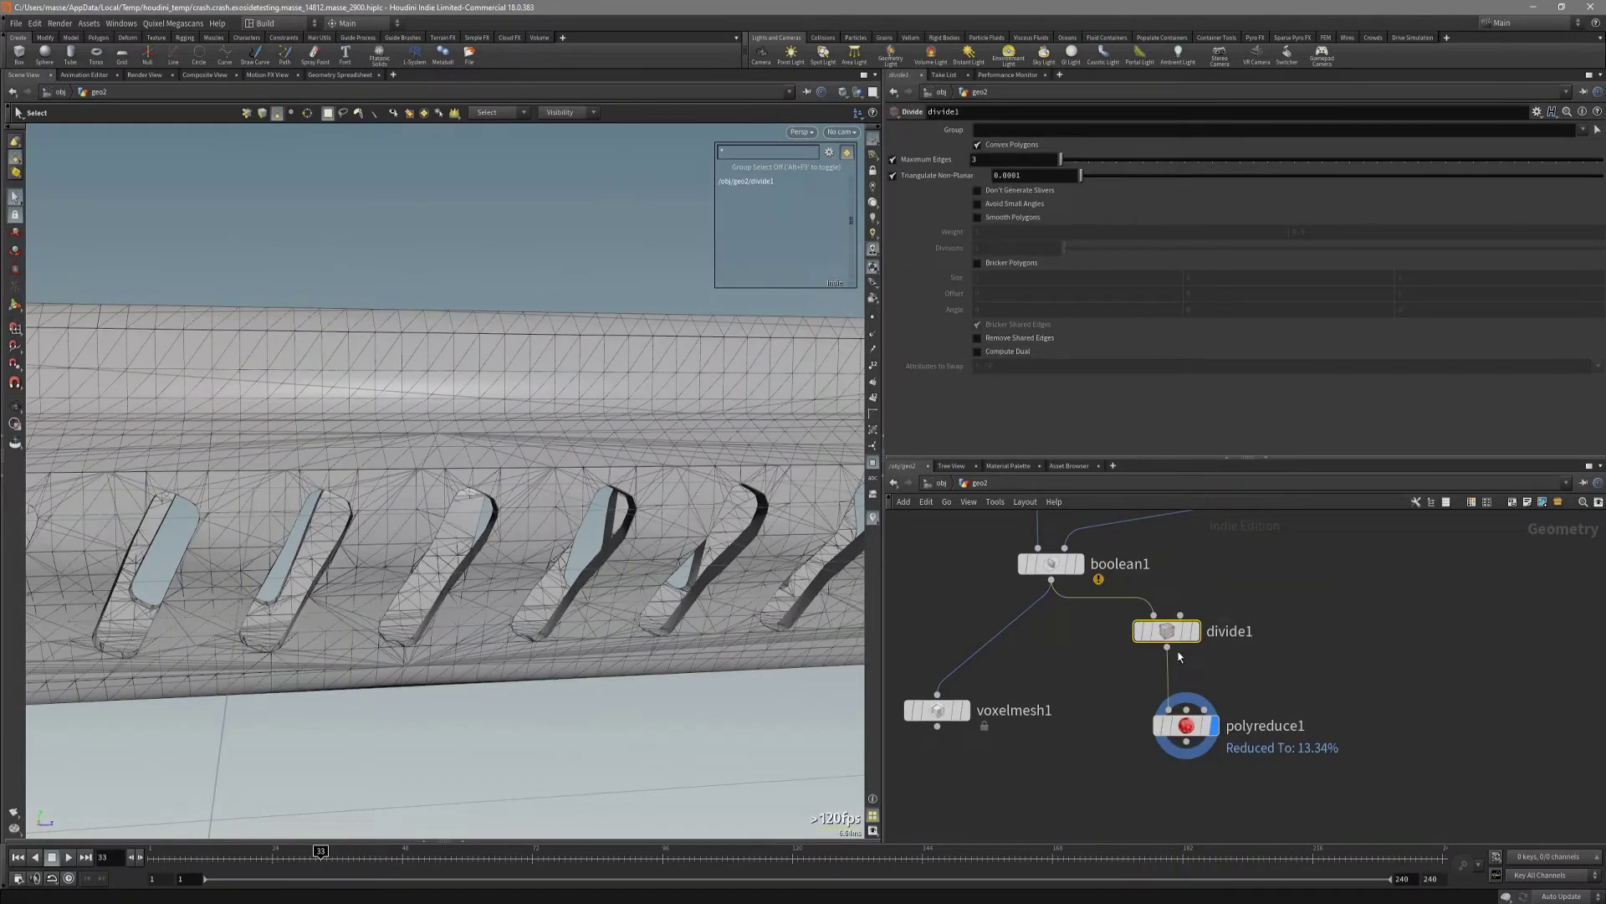
Display divide1, enable Don't Generate Slivers and Avoid Small Angles, and set Maximum Edges to 5.
click(1195, 631)
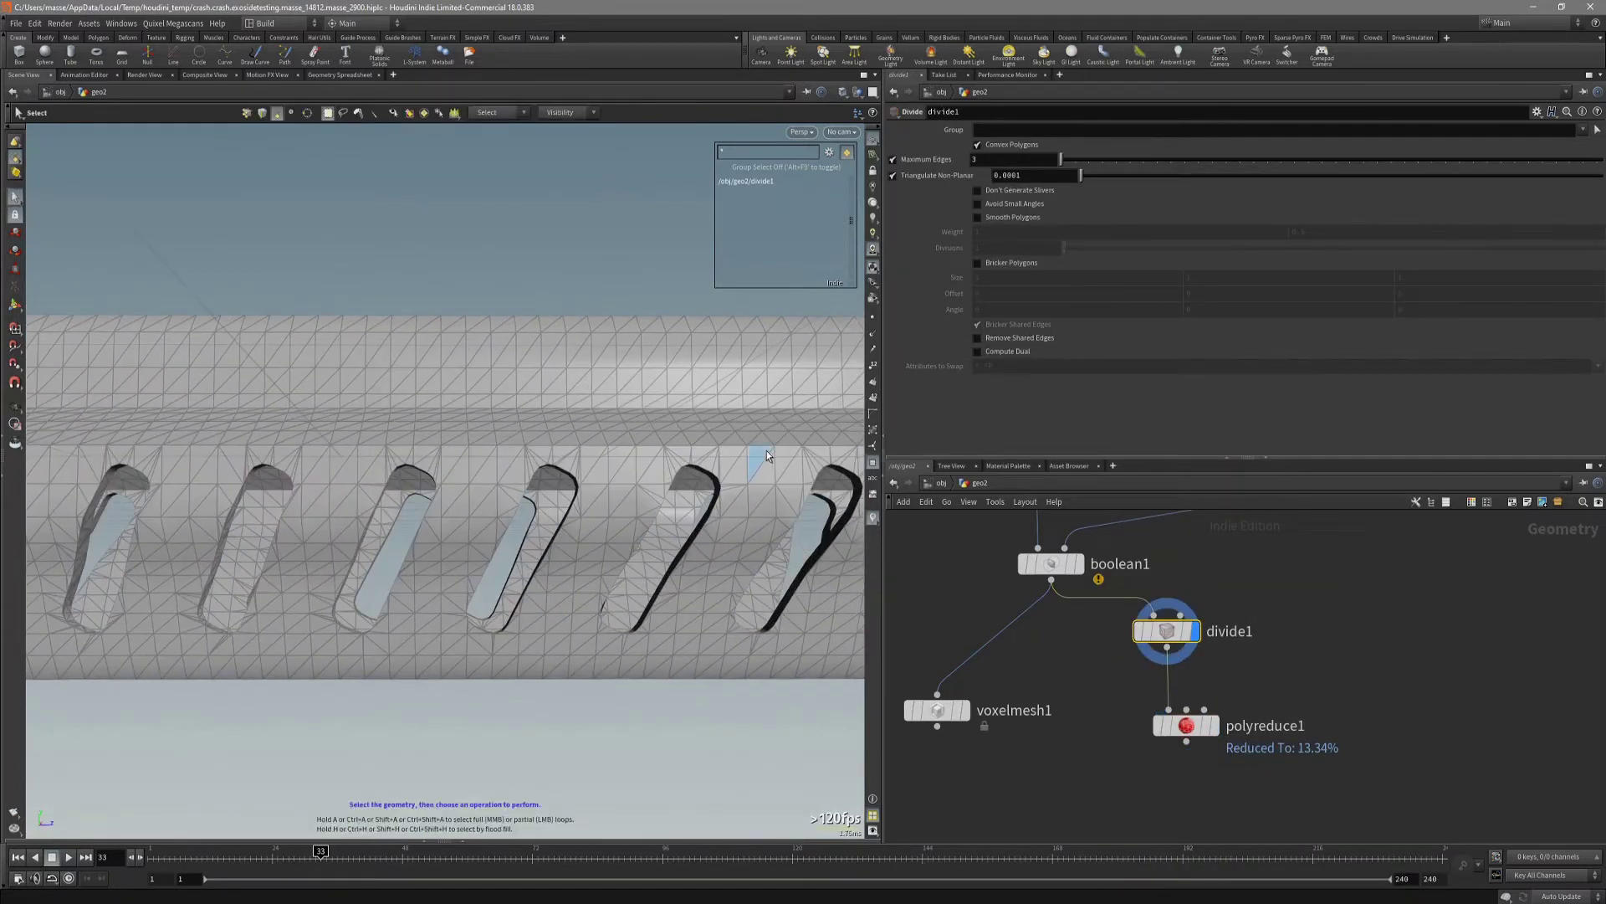
alt+middle_drag(767, 455, 695, 480)
click(1034, 190)
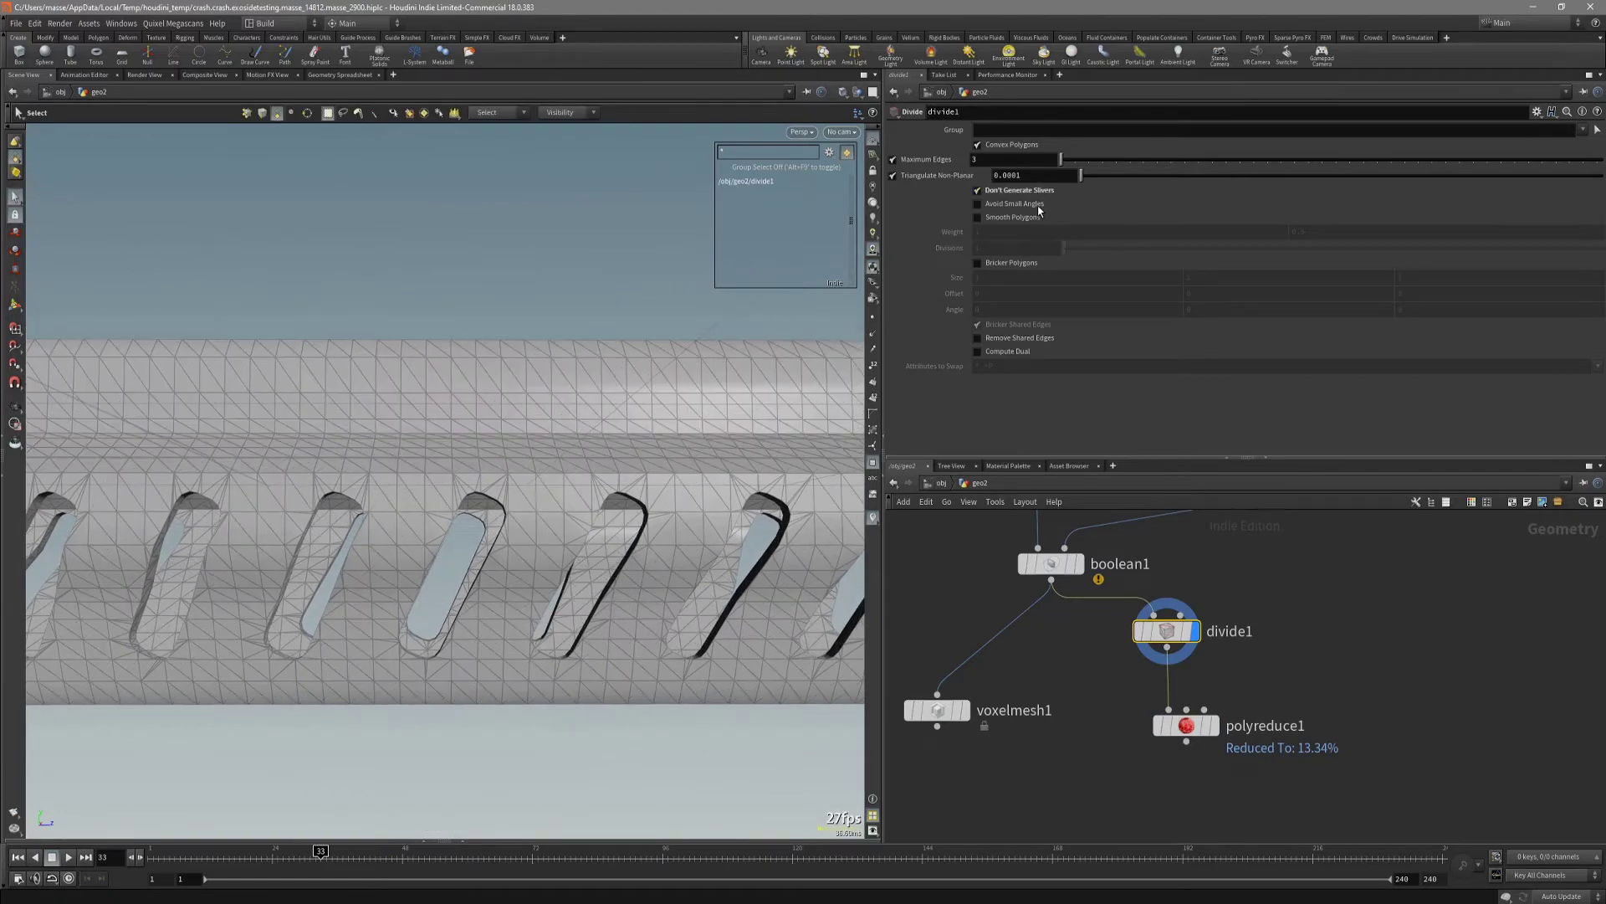
click(1031, 203)
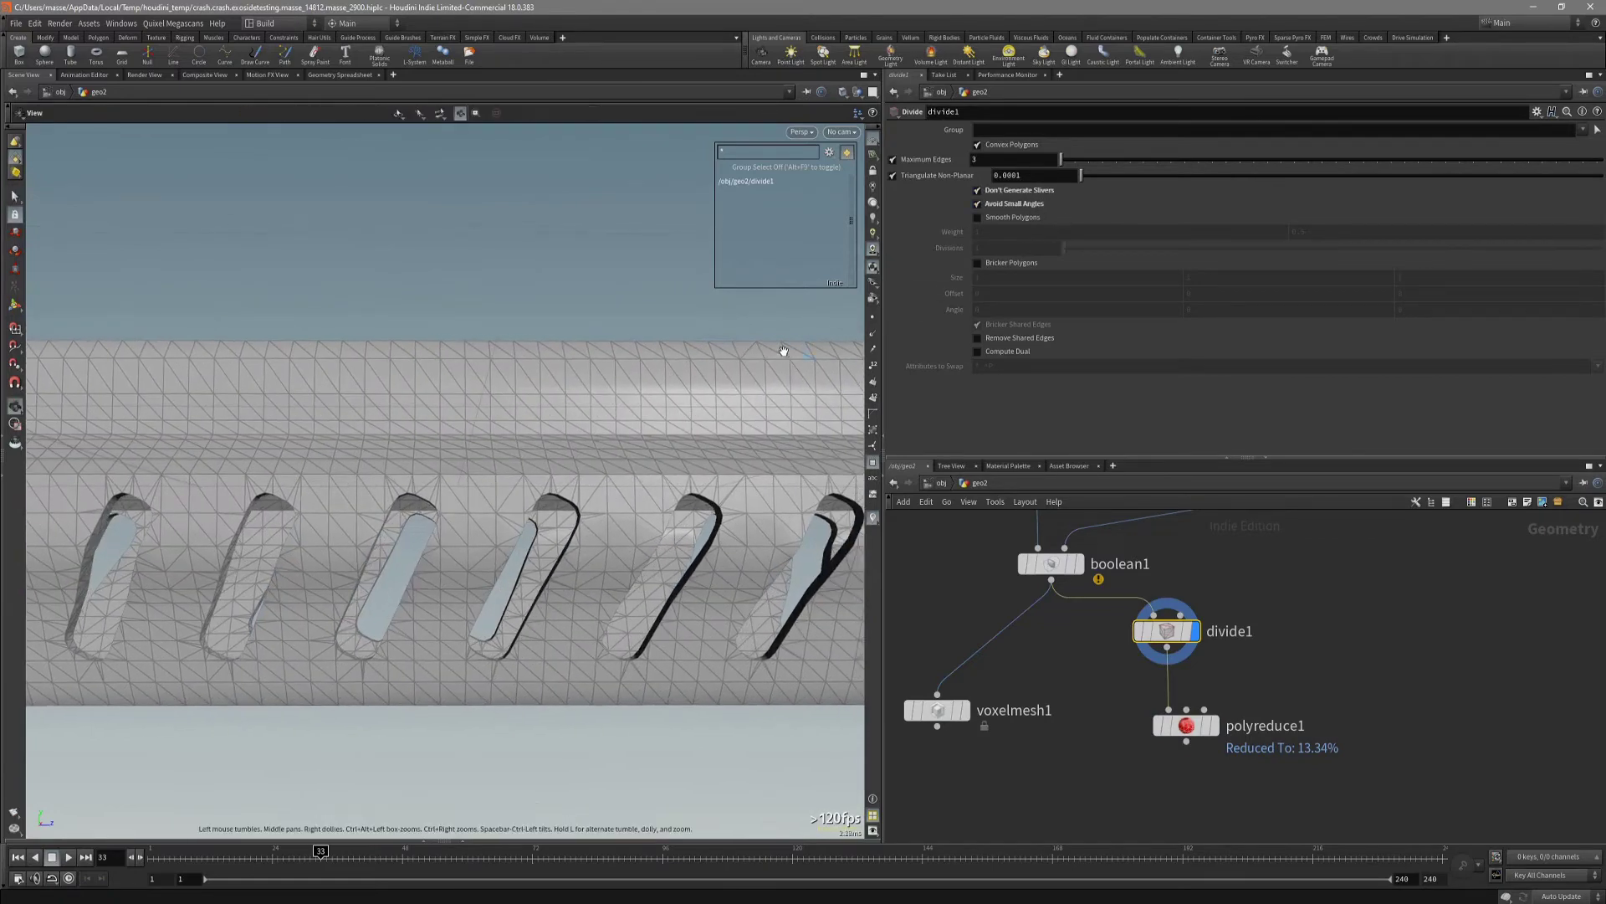
alt+drag(782, 351, 723, 354)
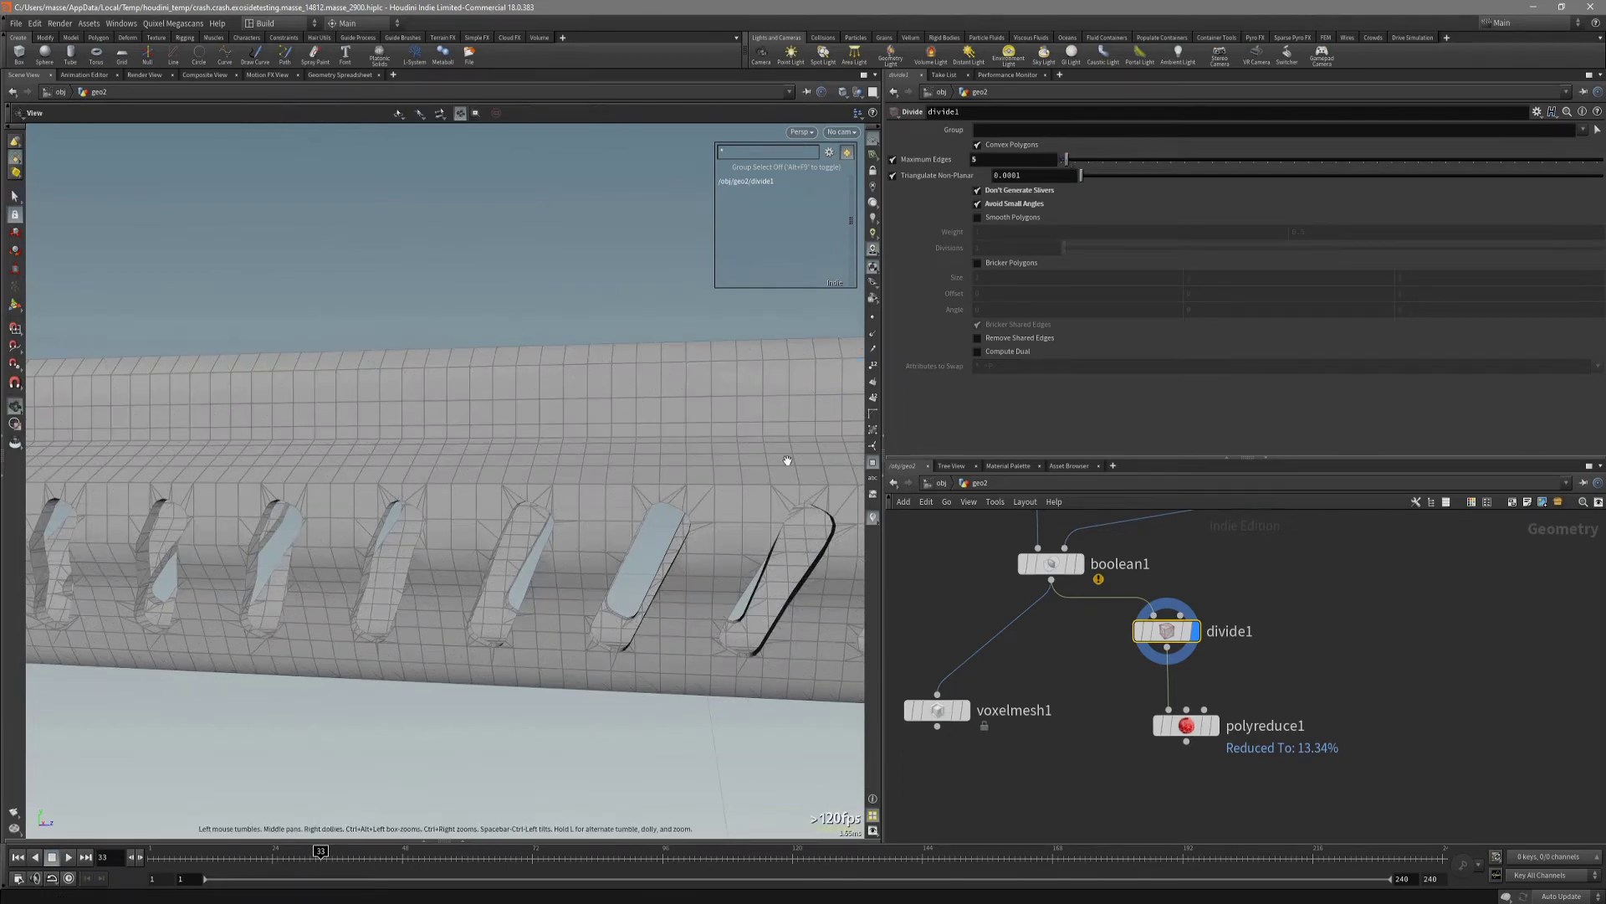
Display polyreduce1 and examine the slots' shading and triangulation in the perspective view.
click(1211, 725)
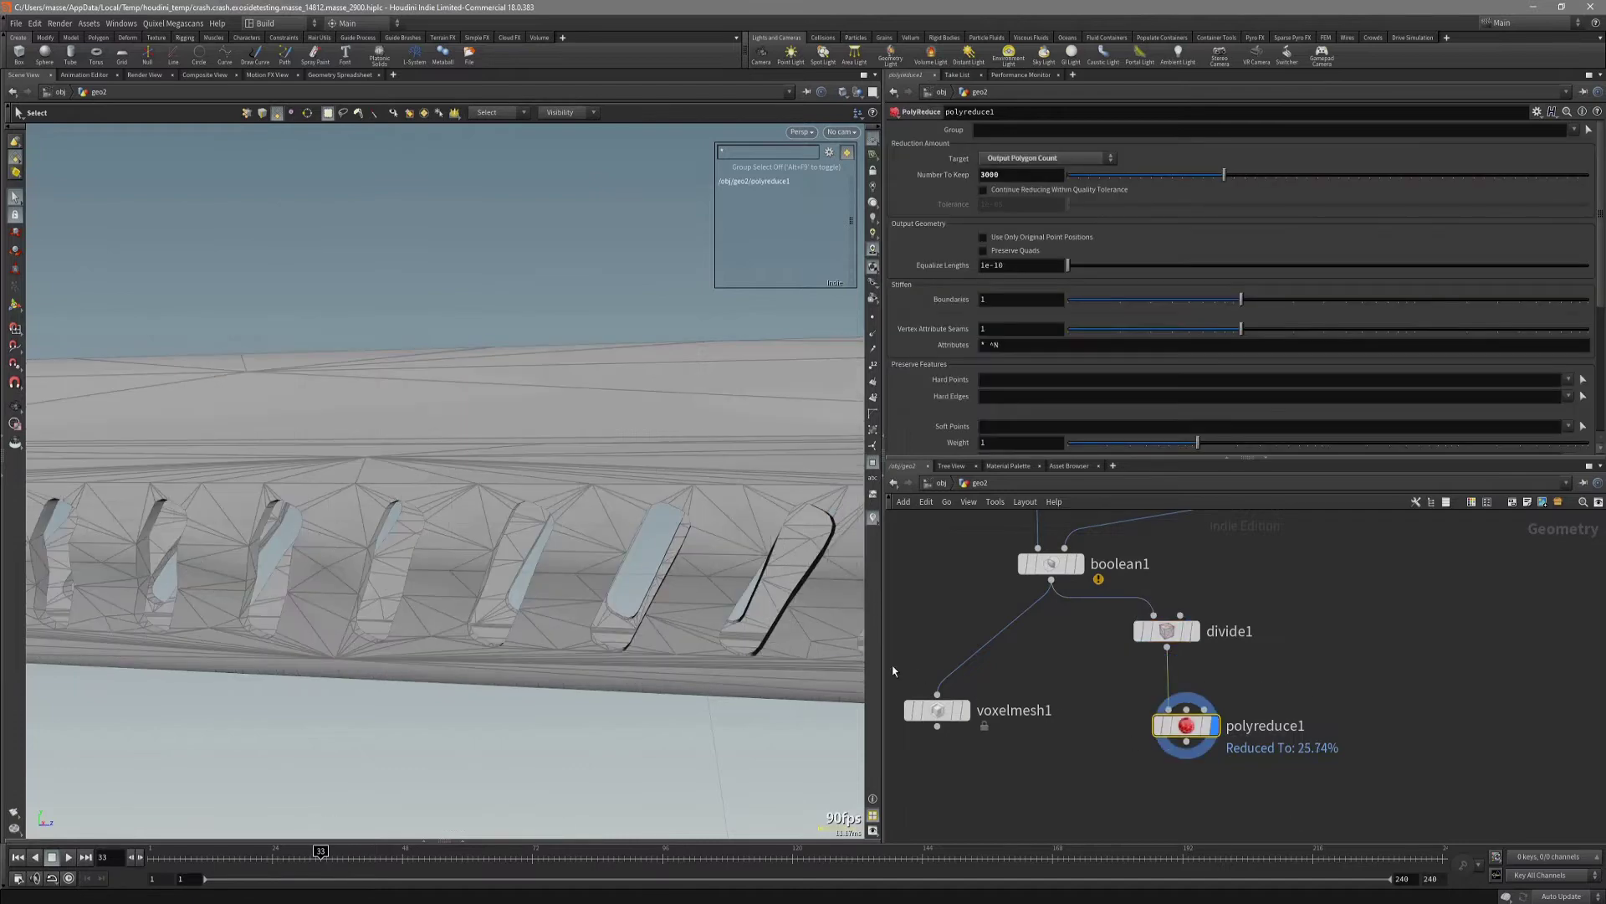
key(shift+w)
key(Escape)
mouse_move(640, 289)
mouse_down()
mouse_move(653, 384)
mouse_move(703, 488)
mouse_move(745, 527)
mouse_move(696, 449)
mouse_up()
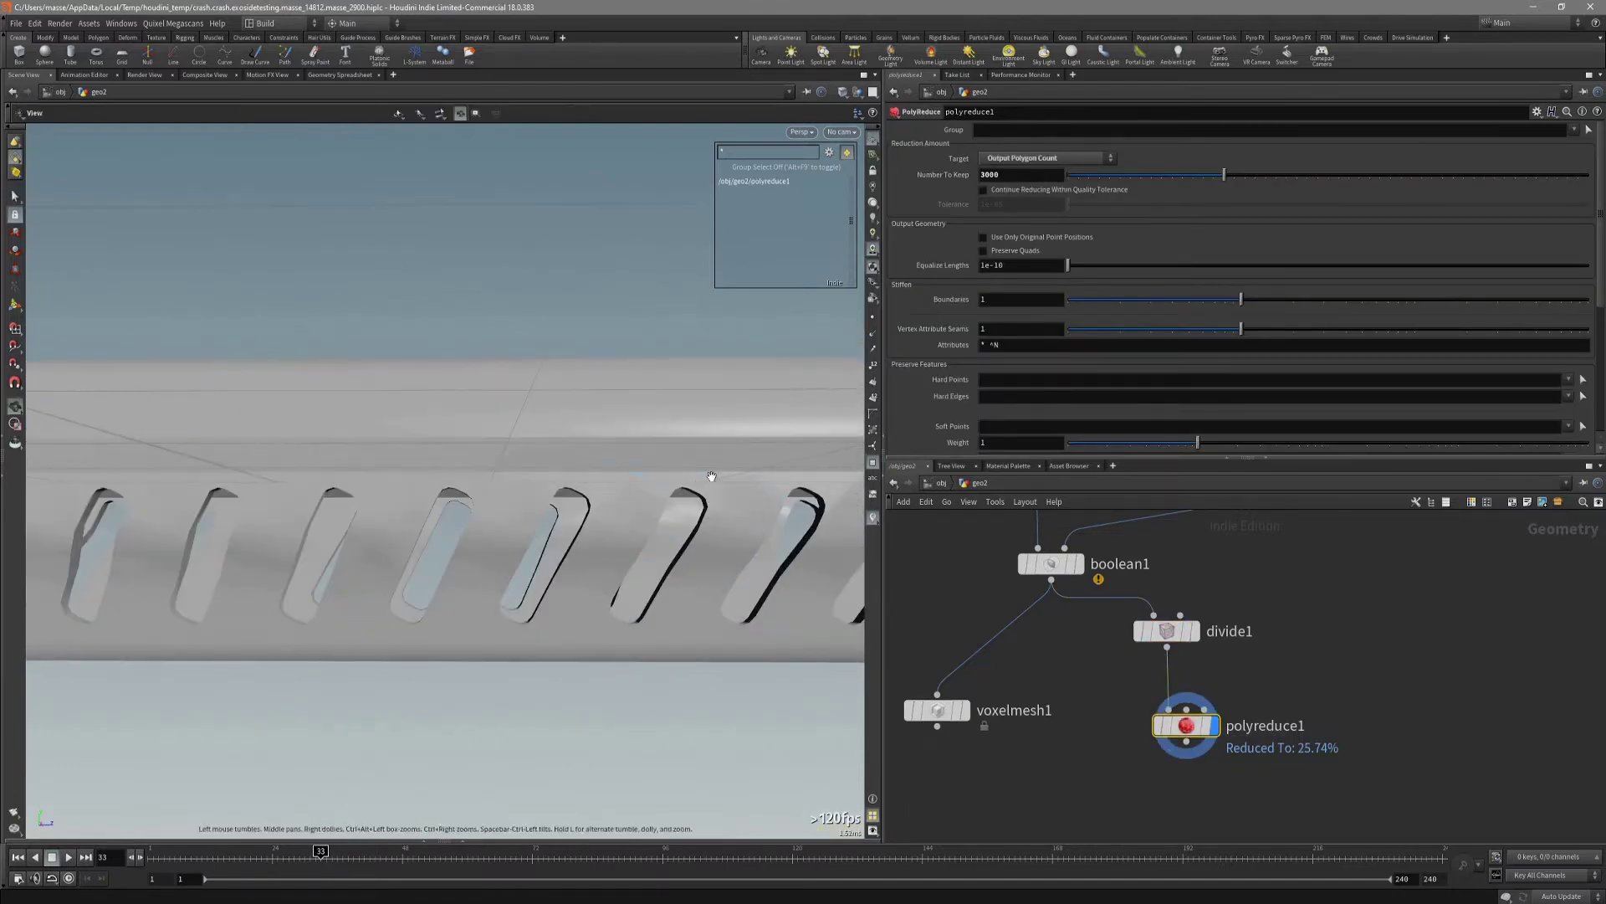
key(shift+w)
key(shift+w)
right_drag(630, 489, 610, 507)
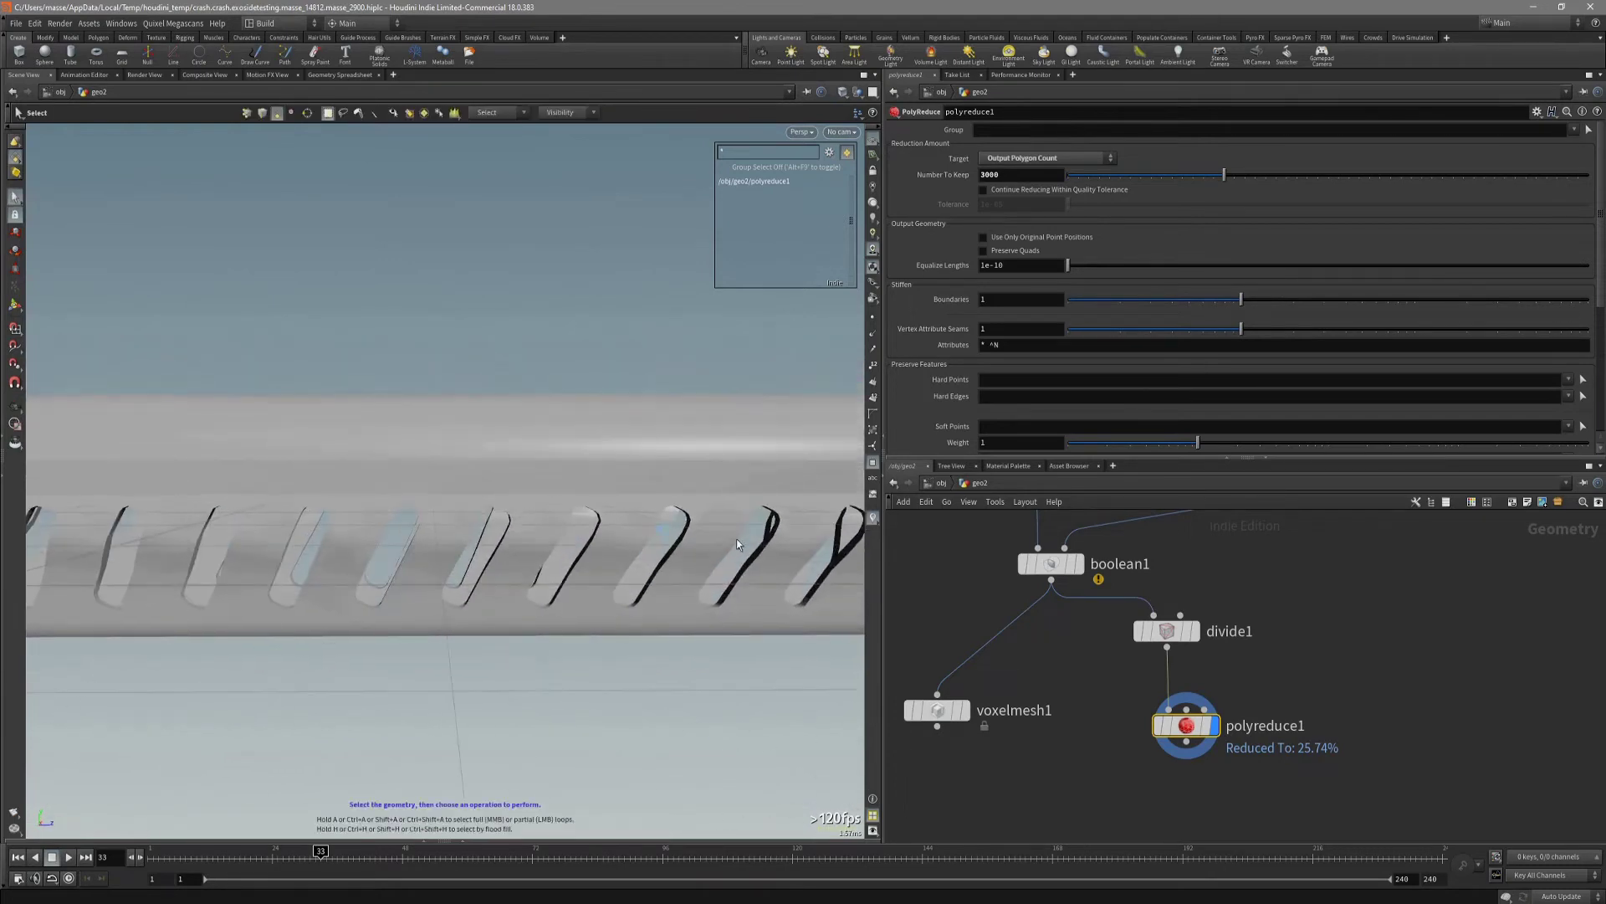
middle_click(1186, 732)
key(Escape)
drag(708, 493, 703, 502)
right_drag(703, 502, 687, 519)
drag(688, 517, 786, 499)
key(shift+w)
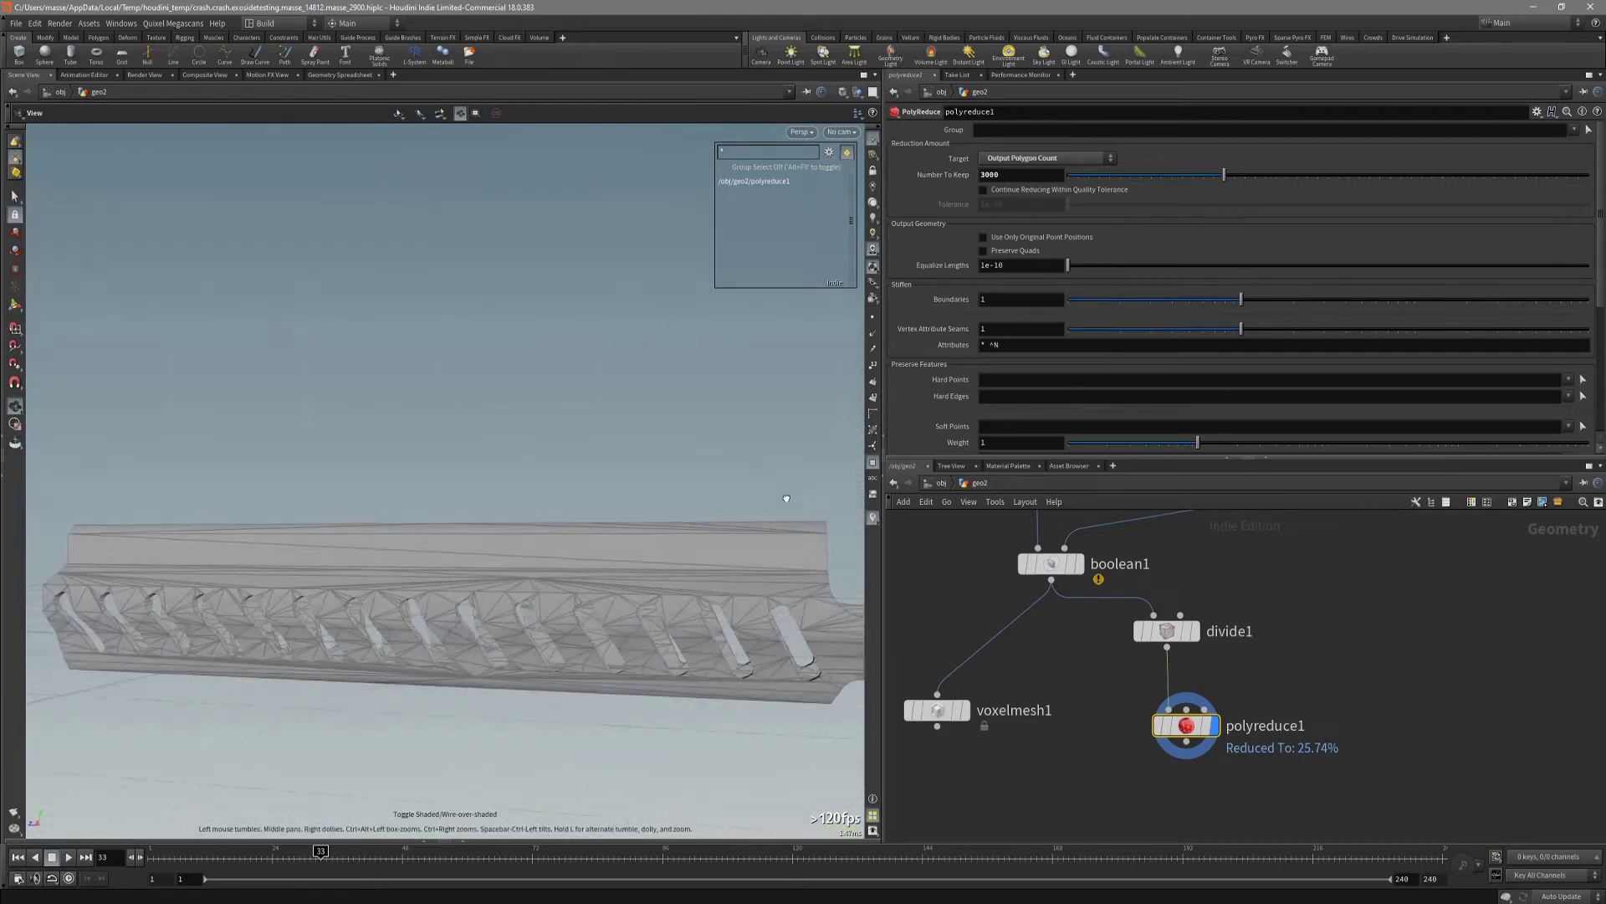
Examine the reduced mesh's silhouette and profile corners in the side and front orthographic views.
key(shift+w)
key(space+4)
middle_drag(671, 505, 493, 540)
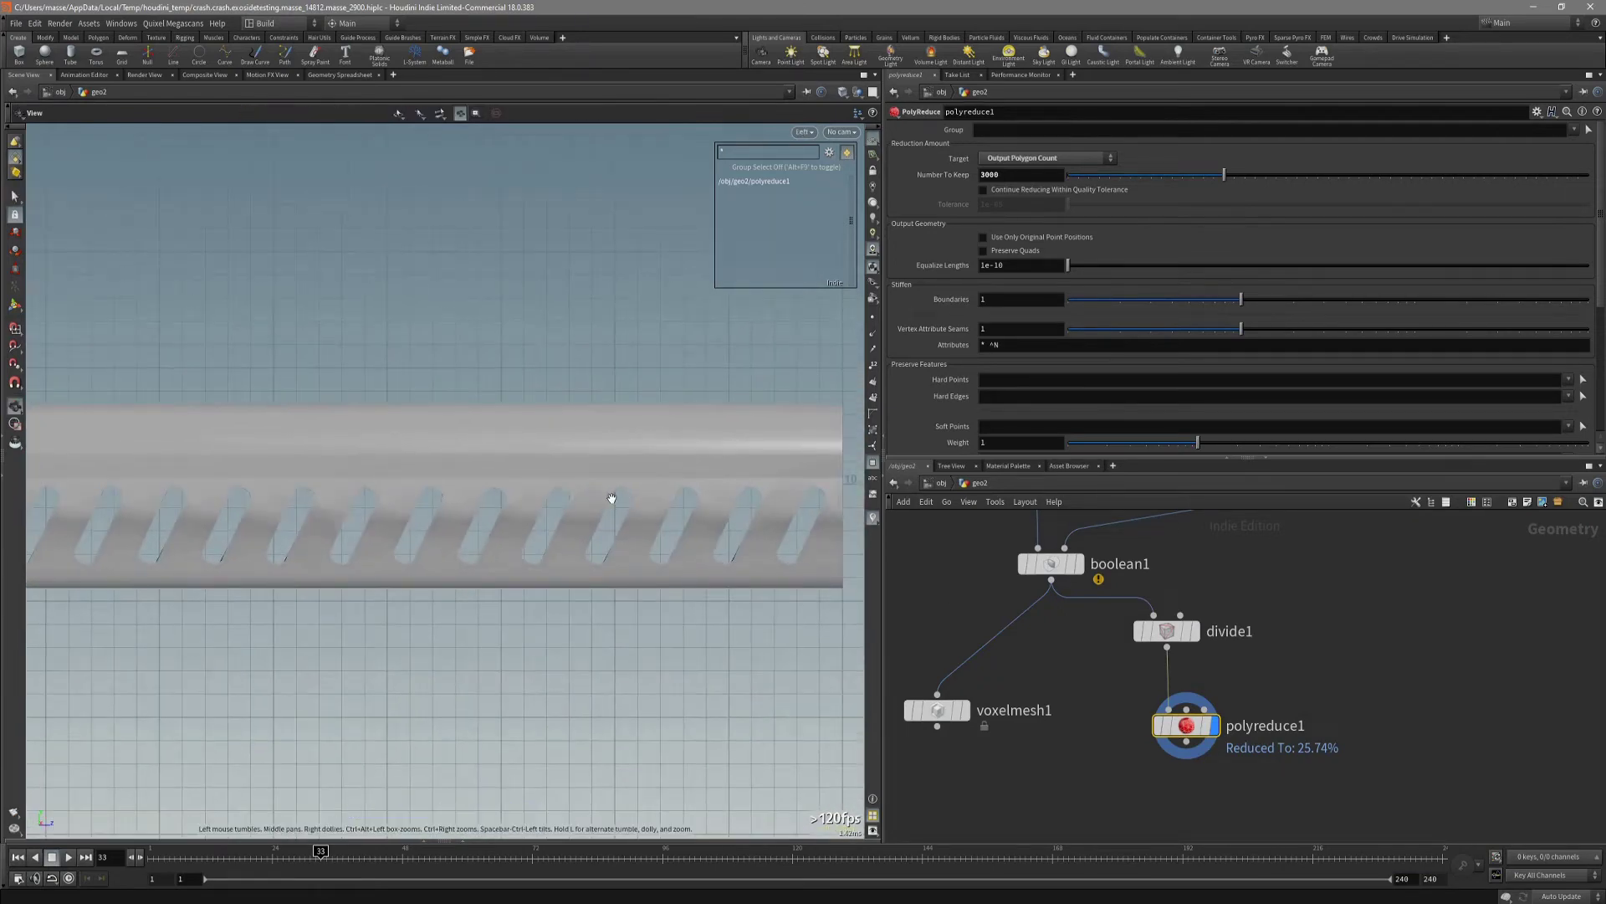
drag(661, 553, 684, 555)
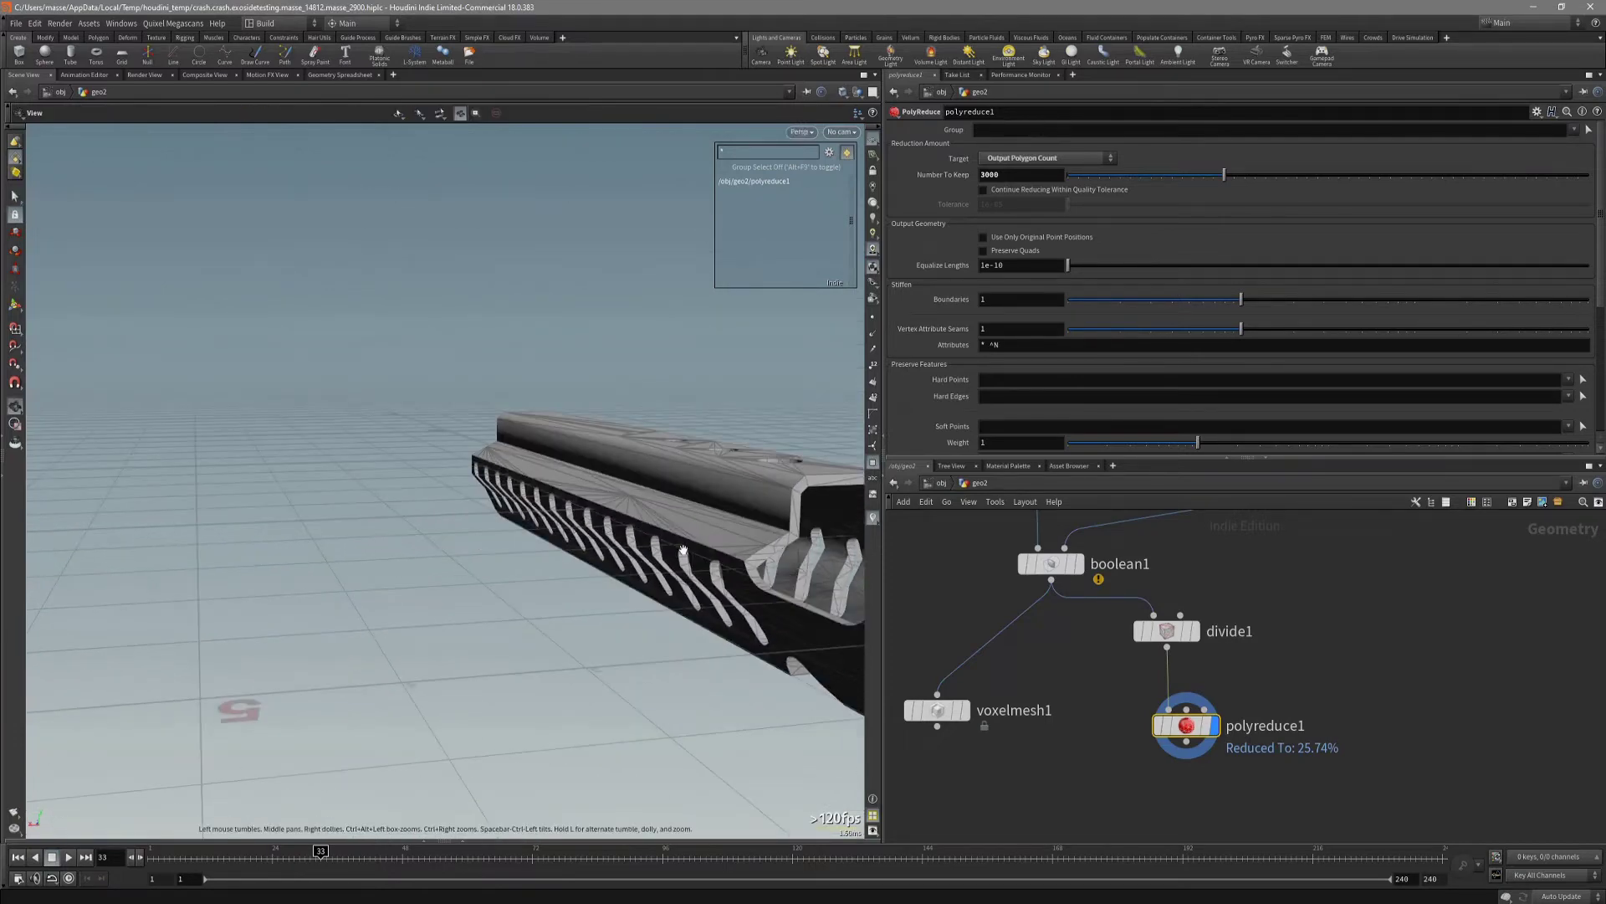
key(space+4)
scroll(624, 548, up, 5)
middle_drag(635, 542, 790, 525)
key(space+1)
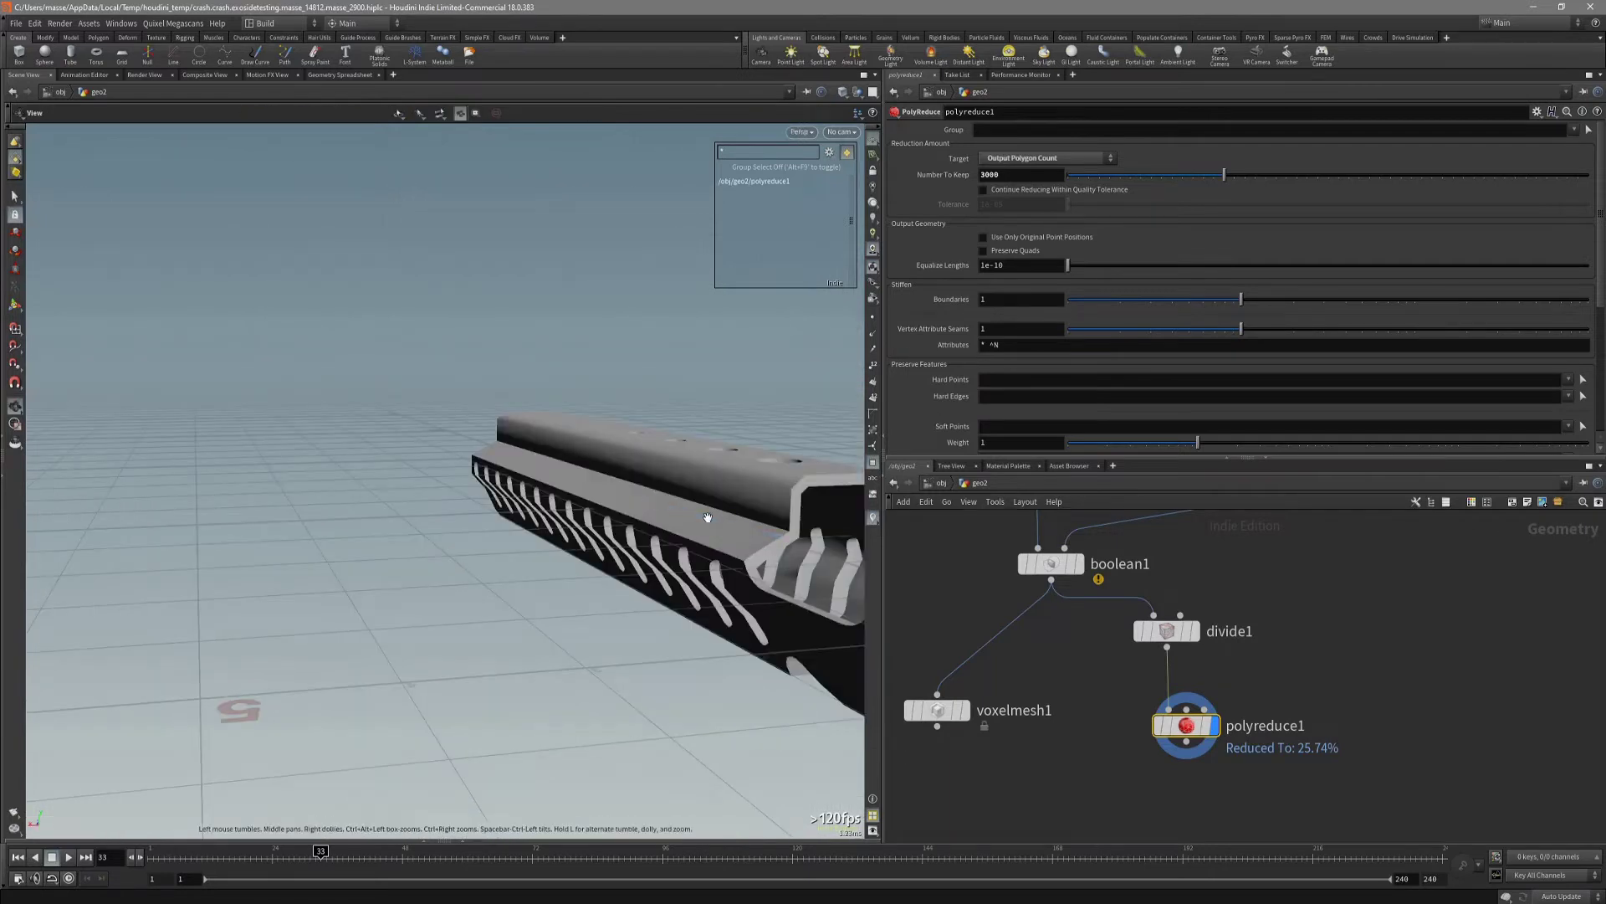
key(space+1)
scroll(706, 520, up, 2)
middle_drag(250, 572, 441, 566)
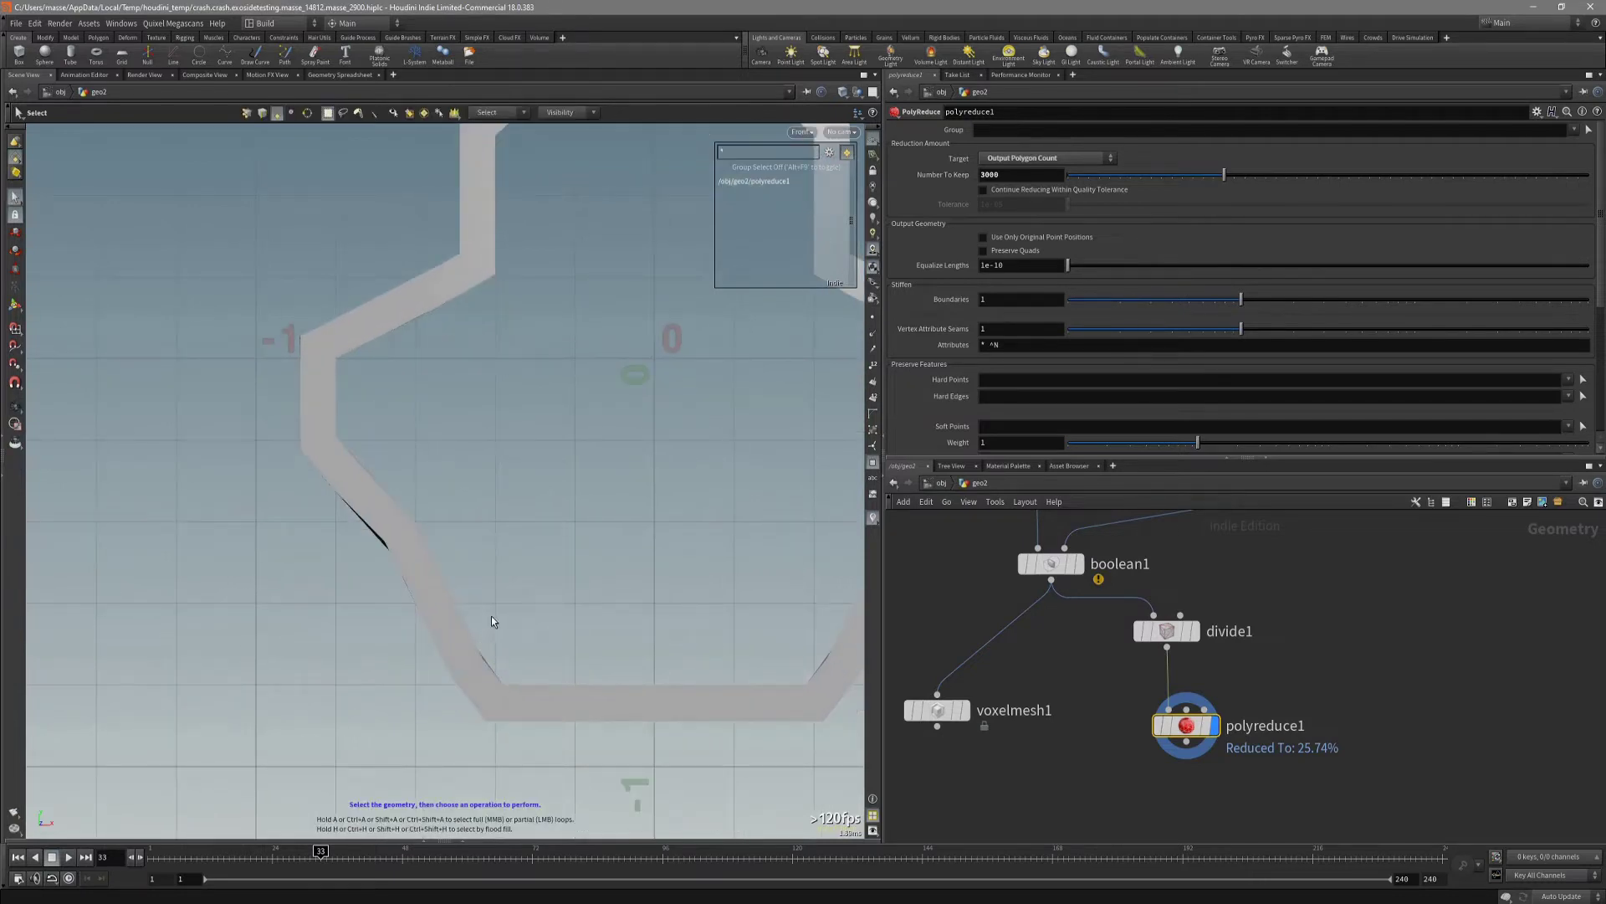
alt+middle_drag(651, 518, 397, 570)
scroll(636, 561, down, 2)
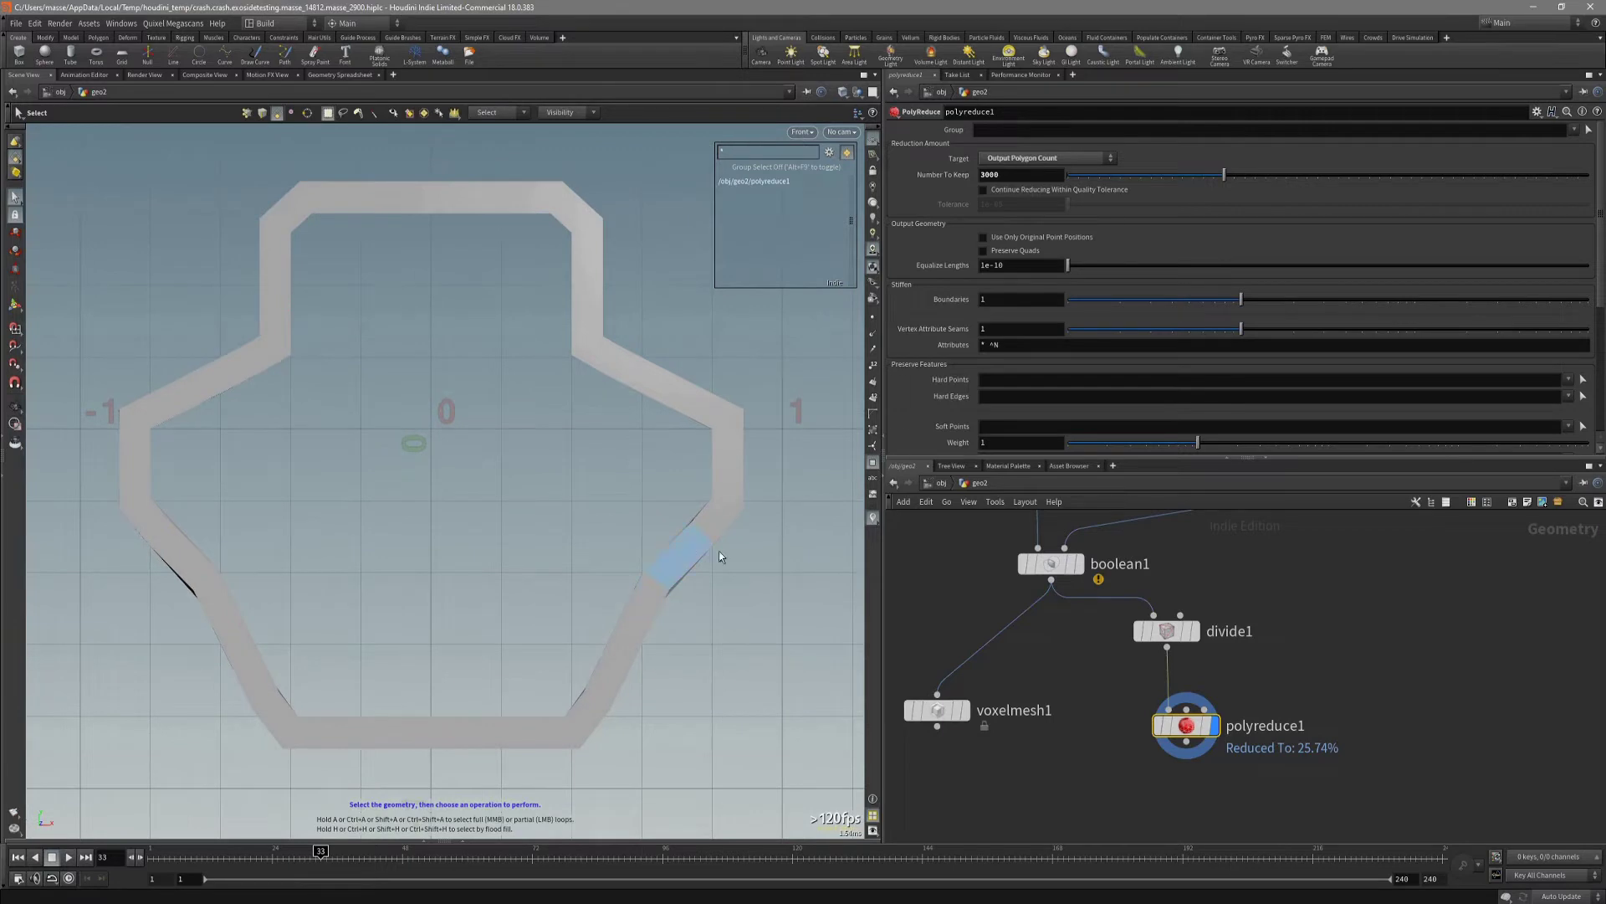
Compare the front profile with Number To Keep raised to about 4300, and set it back to 3000.
drag(1229, 177, 1294, 178)
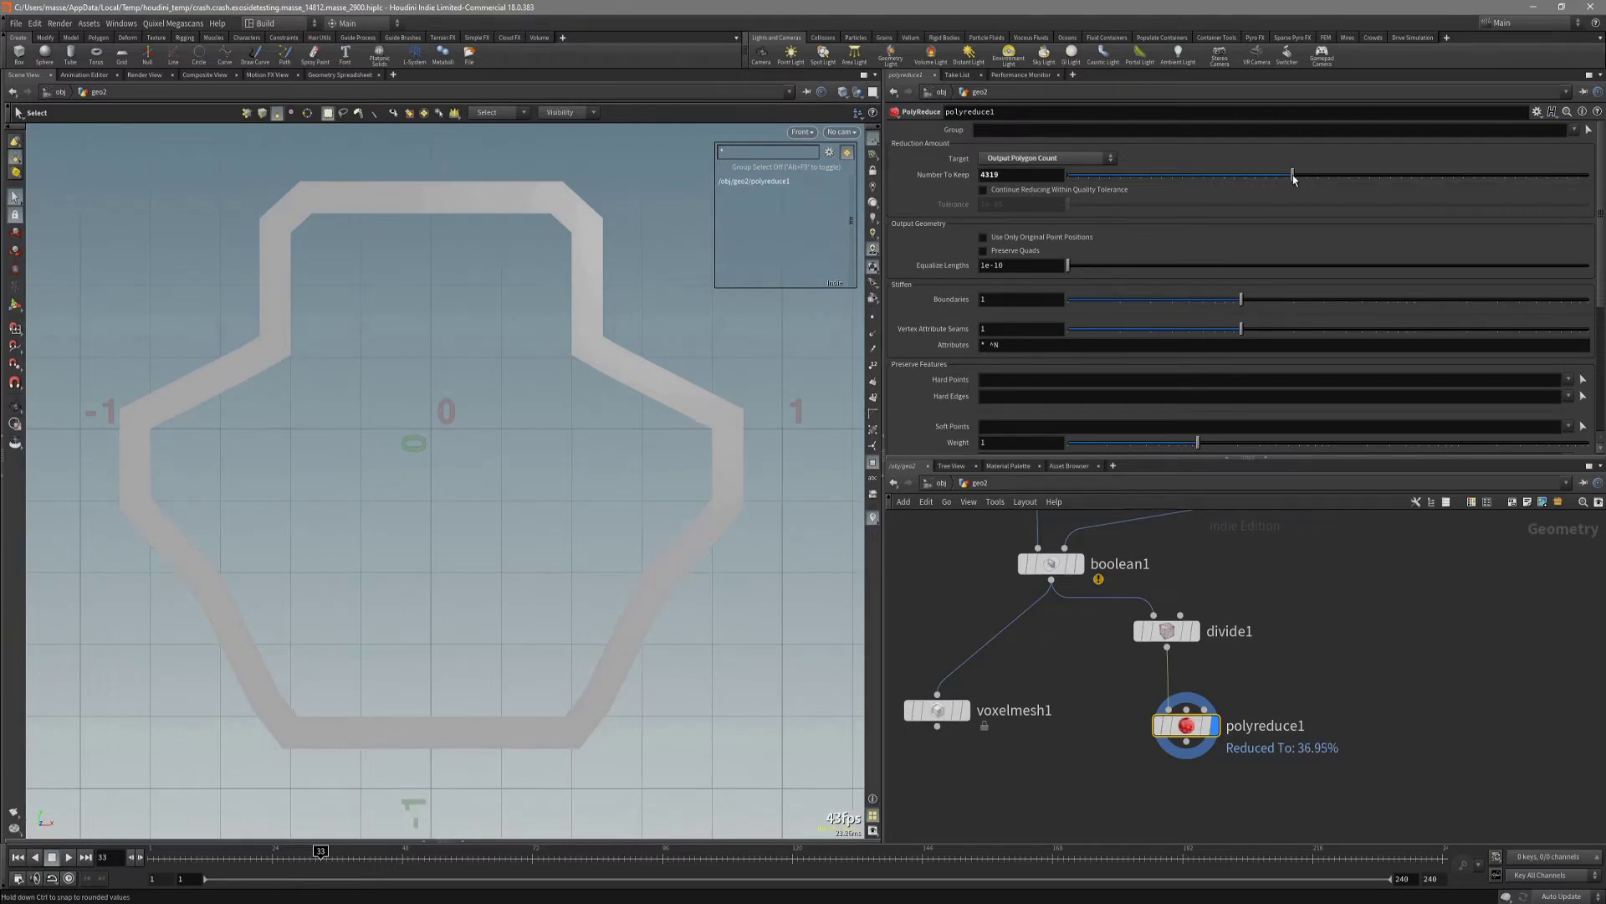
click(1006, 179)
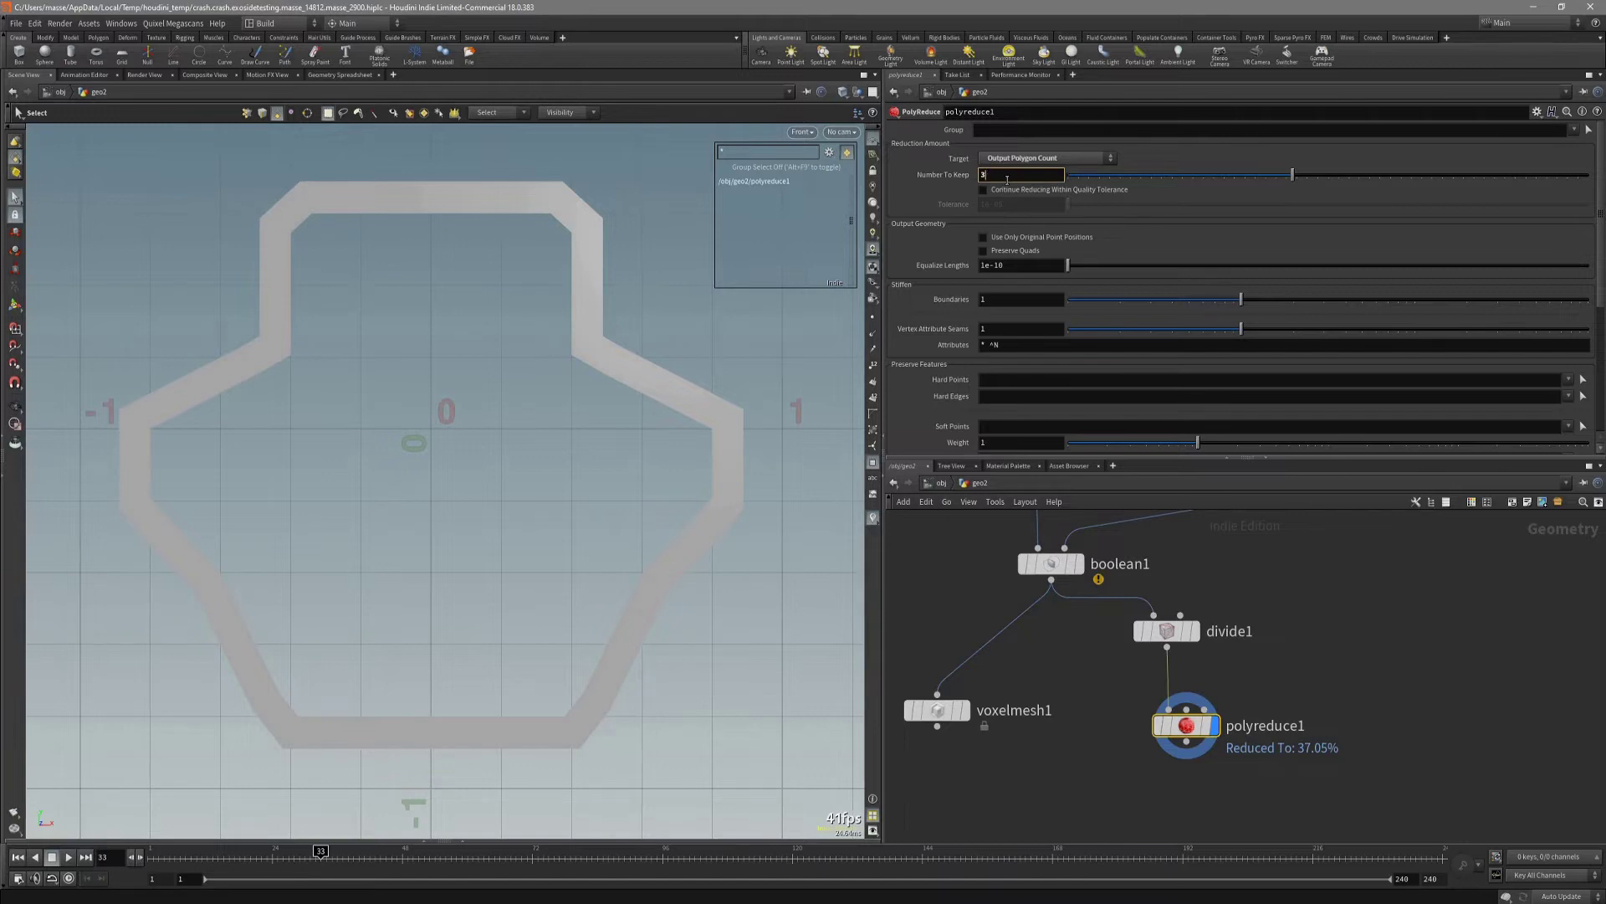
key(Return)
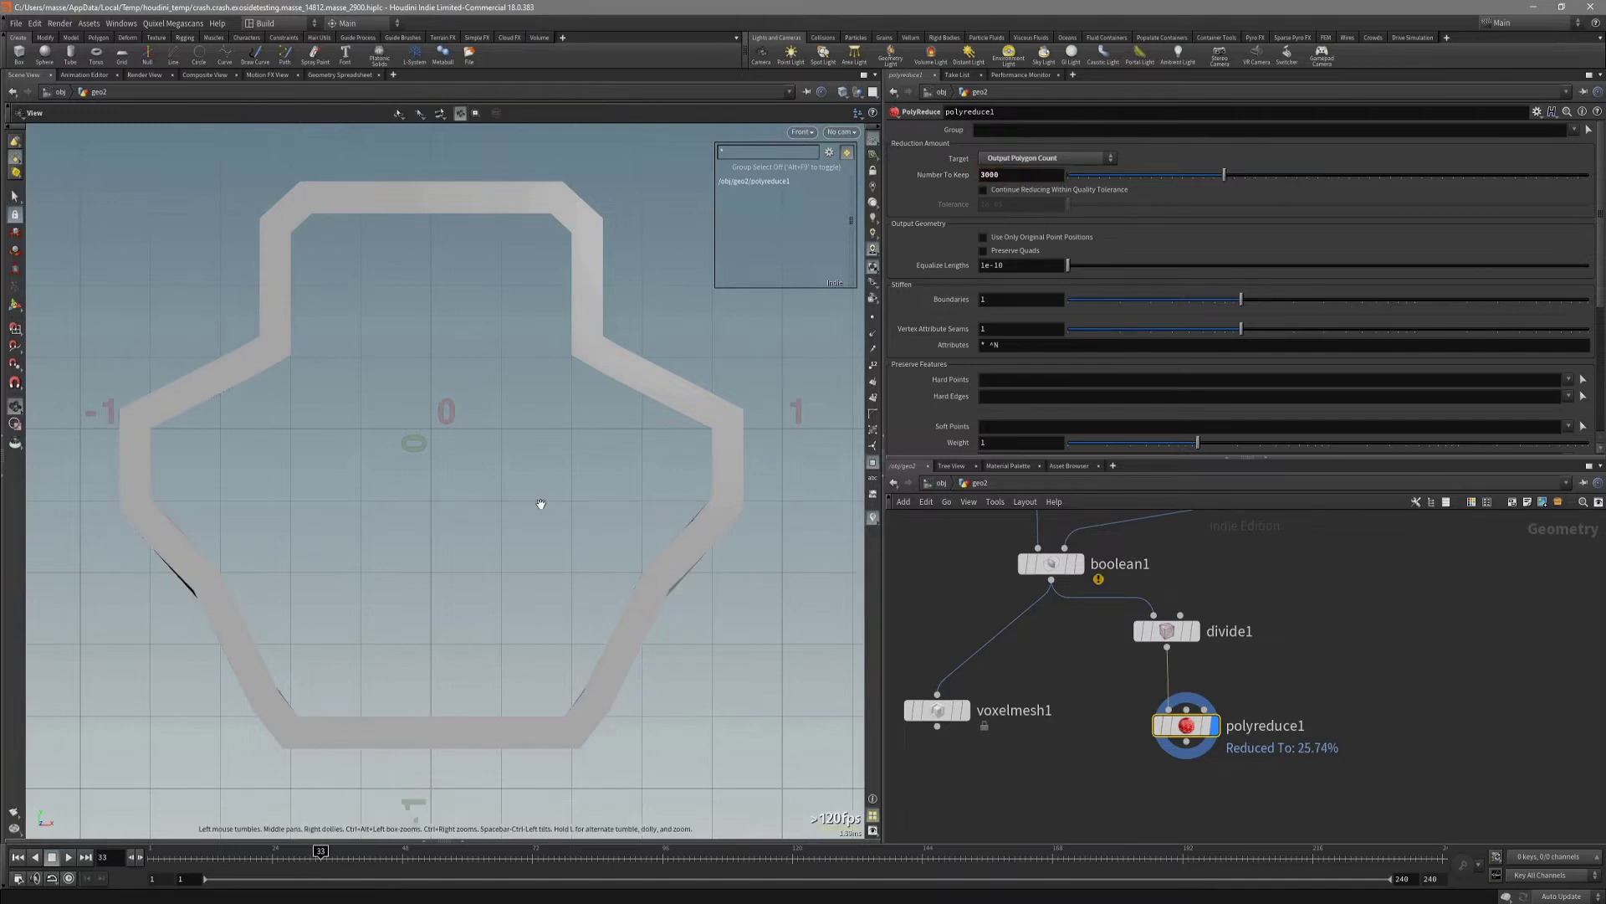
Check the slots in the wireframe perspective view and move polyreduce1 slightly closer beneath divide1.
key(space+1)
mouse_move(541, 505)
mouse_down()
mouse_move(676, 527)
mouse_move(645, 485)
mouse_move(734, 502)
mouse_up()
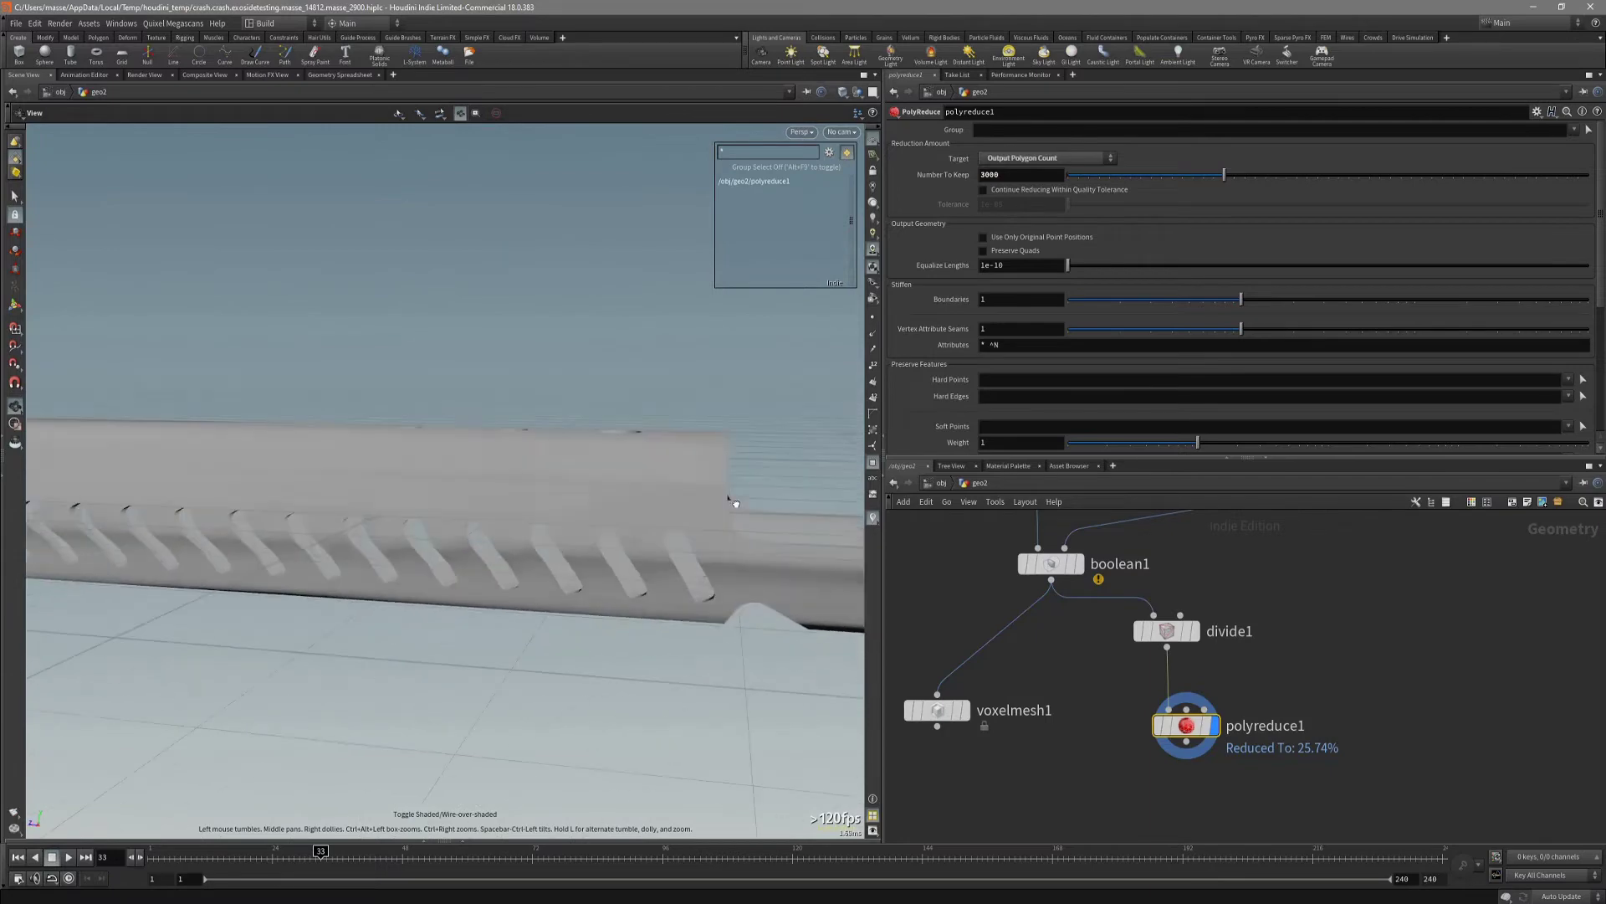
right_drag(734, 502, 708, 495)
drag(708, 494, 715, 518)
drag(1183, 727, 1194, 712)
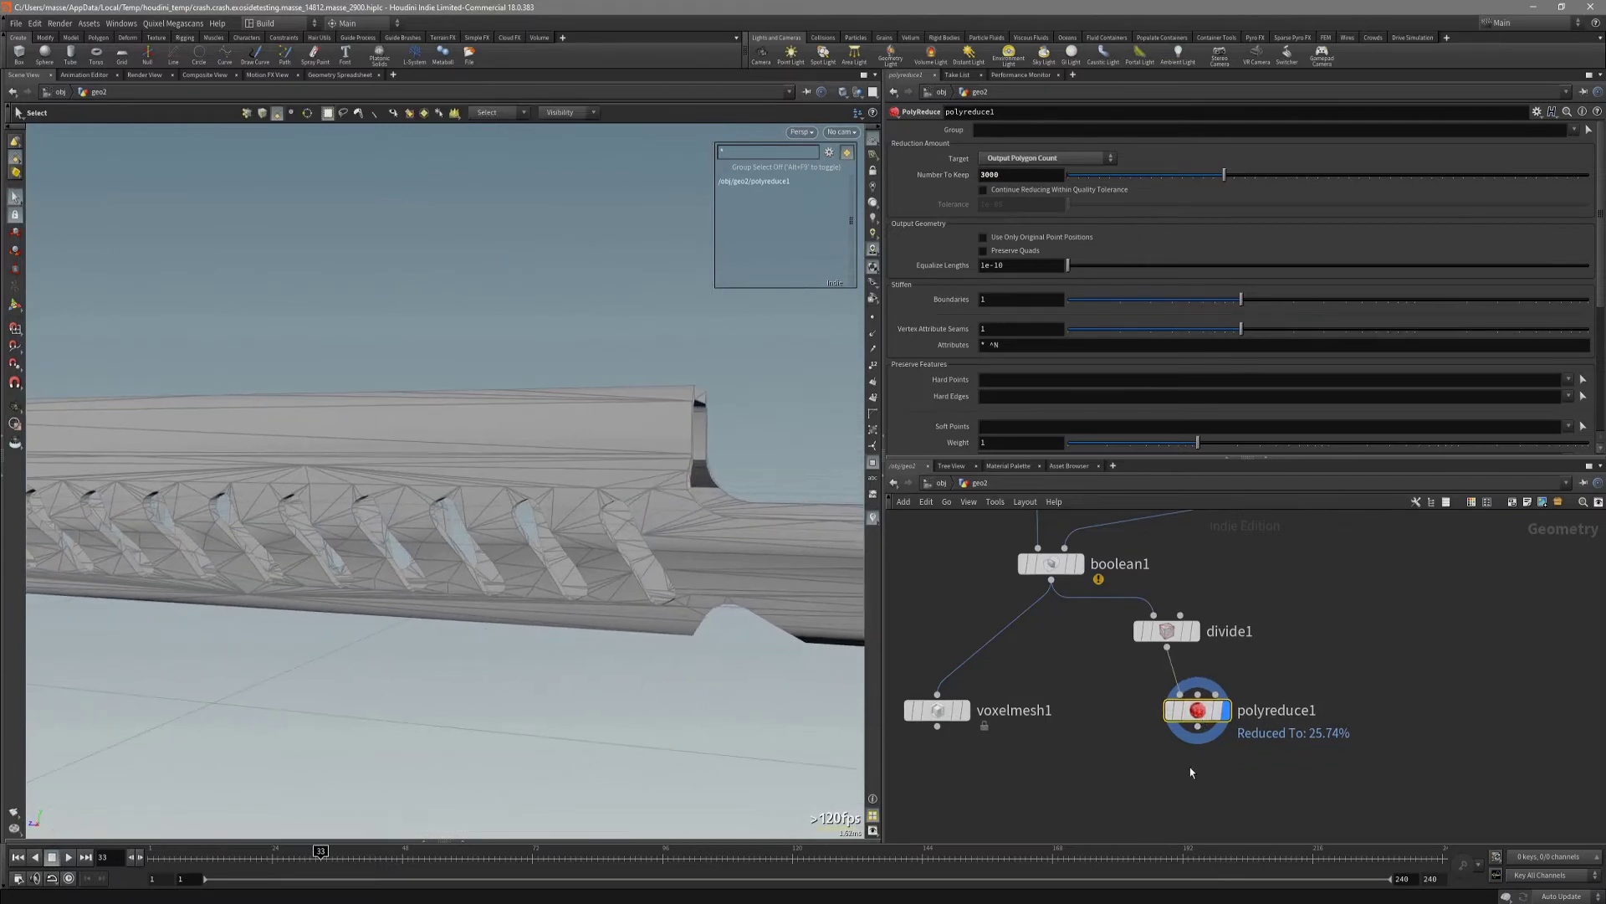
Add a Divide node displayed beneath polyreduce1, with Don't Generate Slivers and Avoid Small Angles enabled.
middle_drag(1191, 769, 1200, 727)
key(Tab)
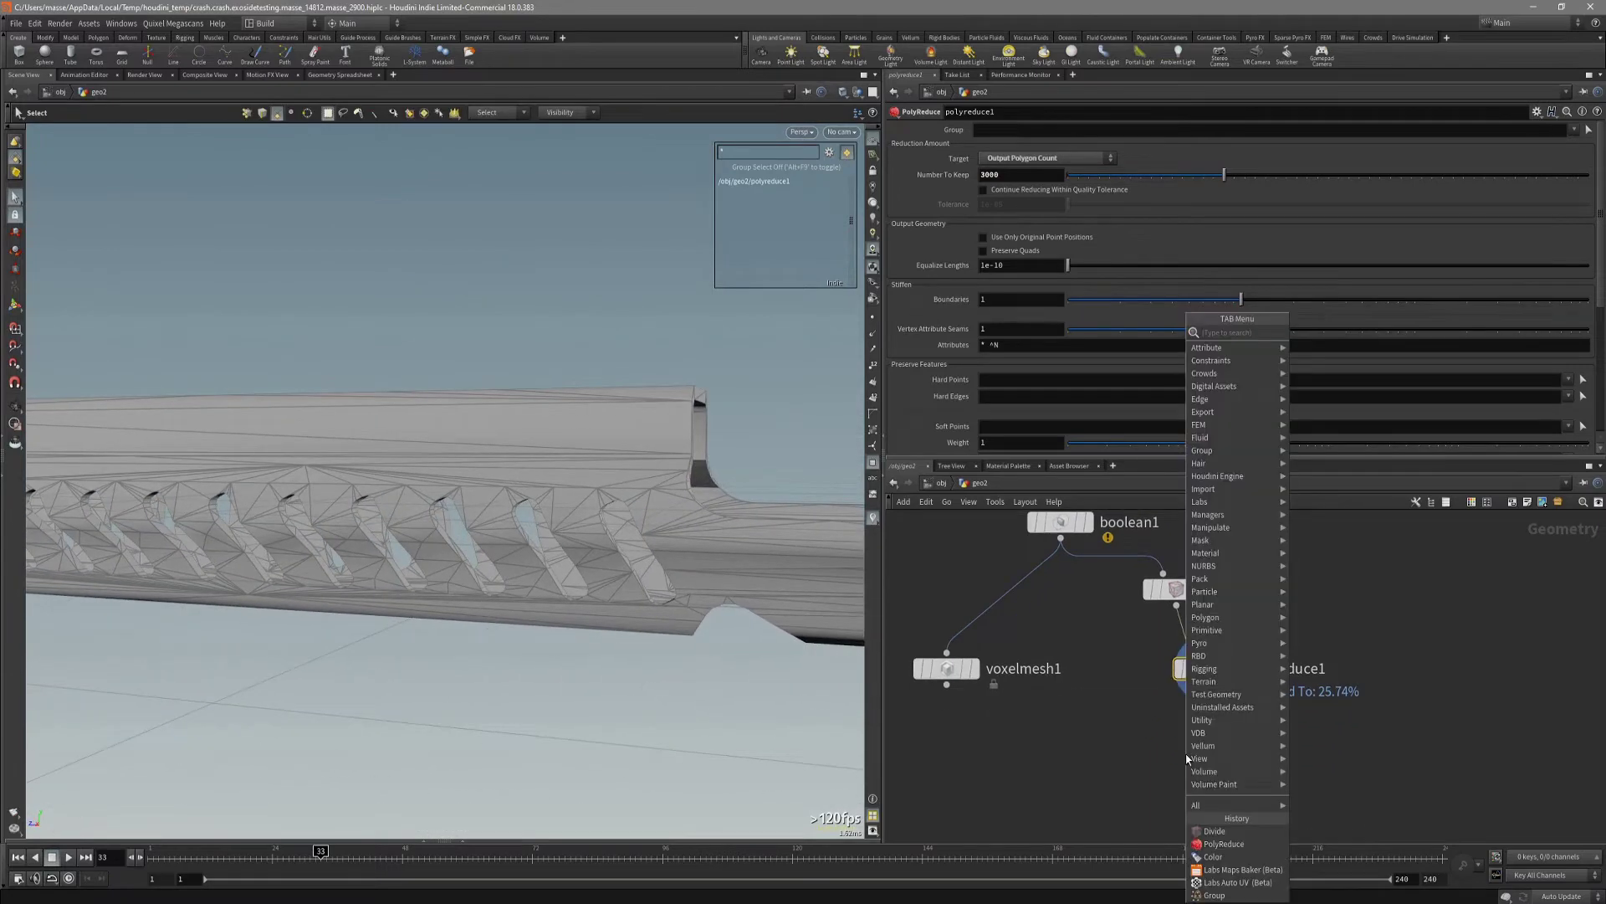
text(divi)
key(Return)
click(1180, 749)
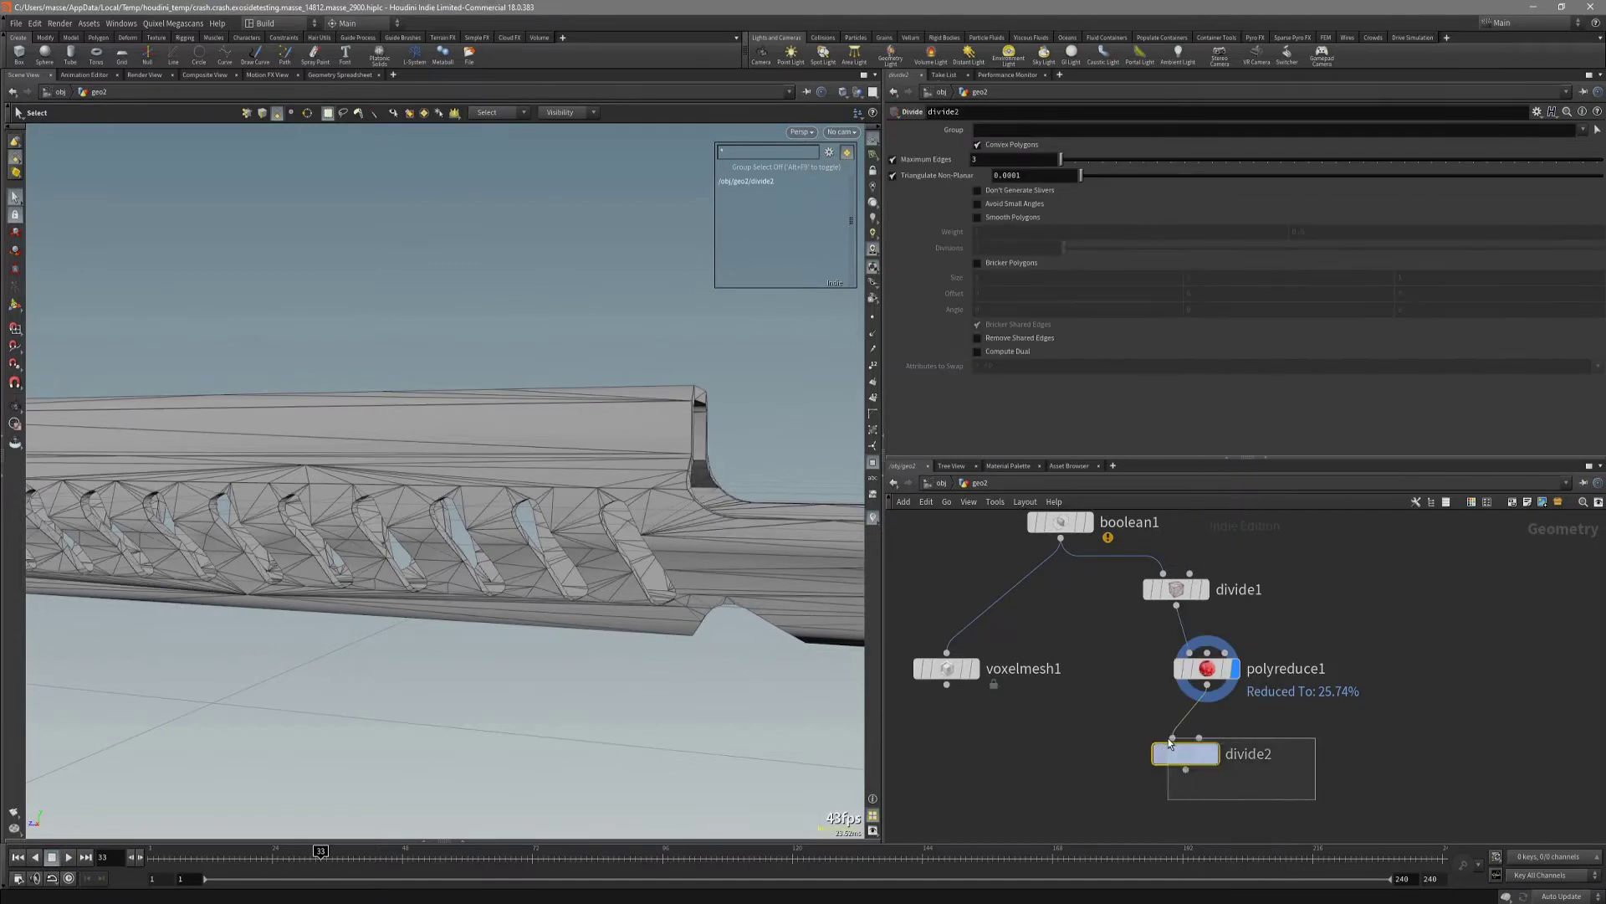
click(1011, 190)
click(1025, 208)
Check divide2's result in shaded and wireframe views and turn off its Maximum Edges limit.
mouse_move(728, 569)
alt+mouse_down()
mouse_move(671, 599)
mouse_move(703, 508)
mouse_move(599, 524)
mouse_move(639, 518)
mouse_move(607, 562)
mouse_move(581, 521)
alt+mouse_up()
key(shift+w)
key(shift+w)
key(shift+w)
key(s)
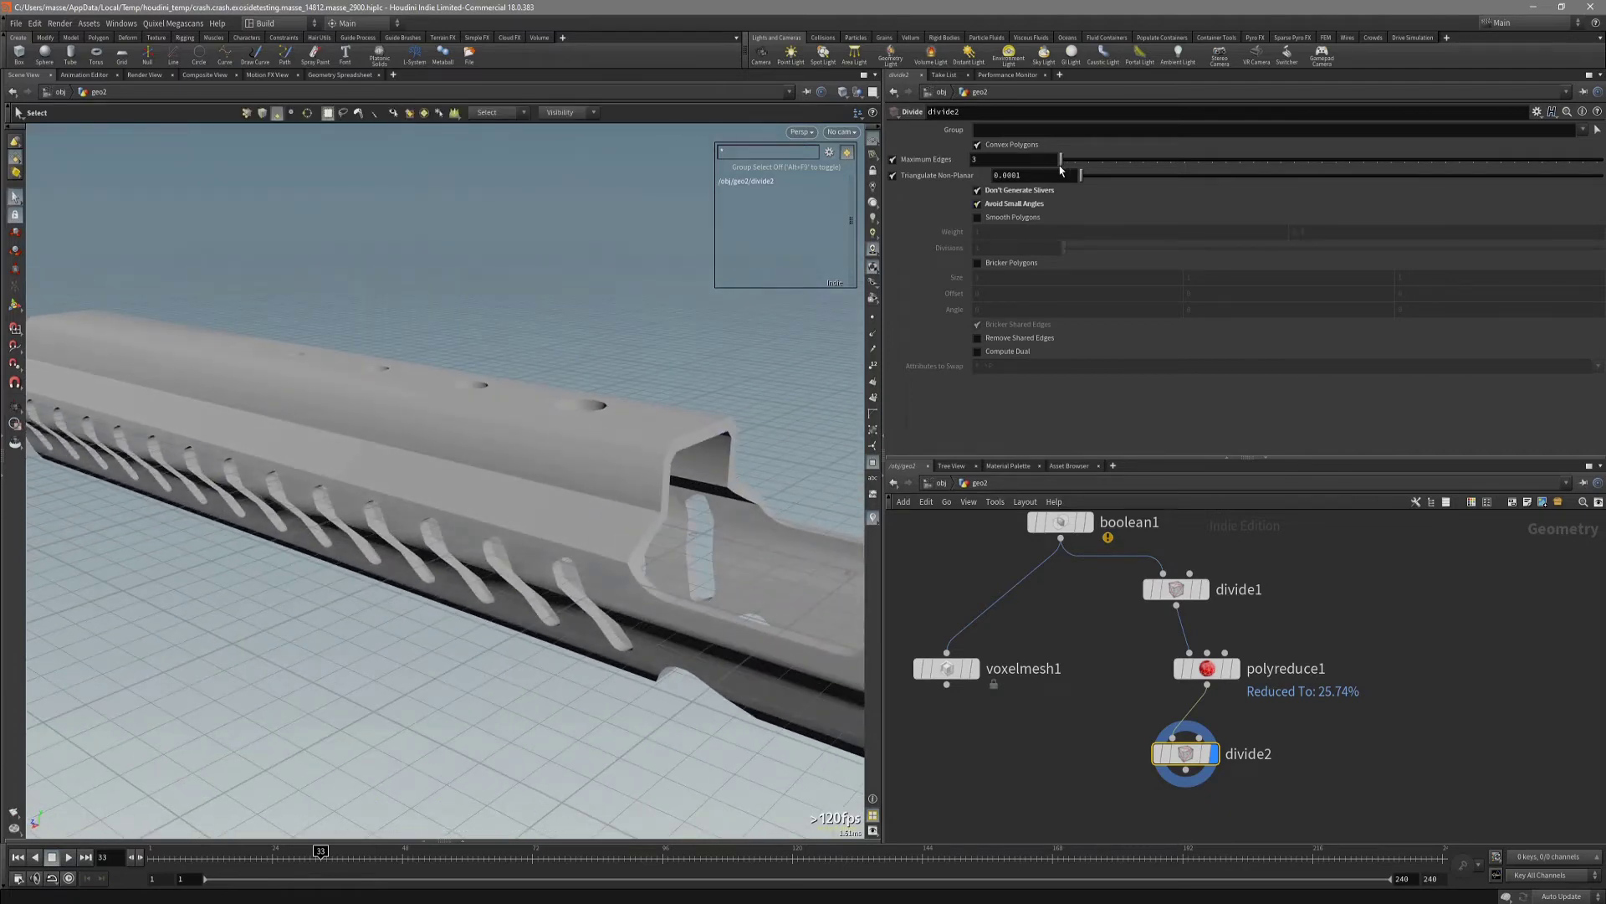
drag(1061, 168, 1077, 169)
key(ctrl+z)
click(893, 160)
alt+drag(669, 527, 584, 448)
key(shift+w)
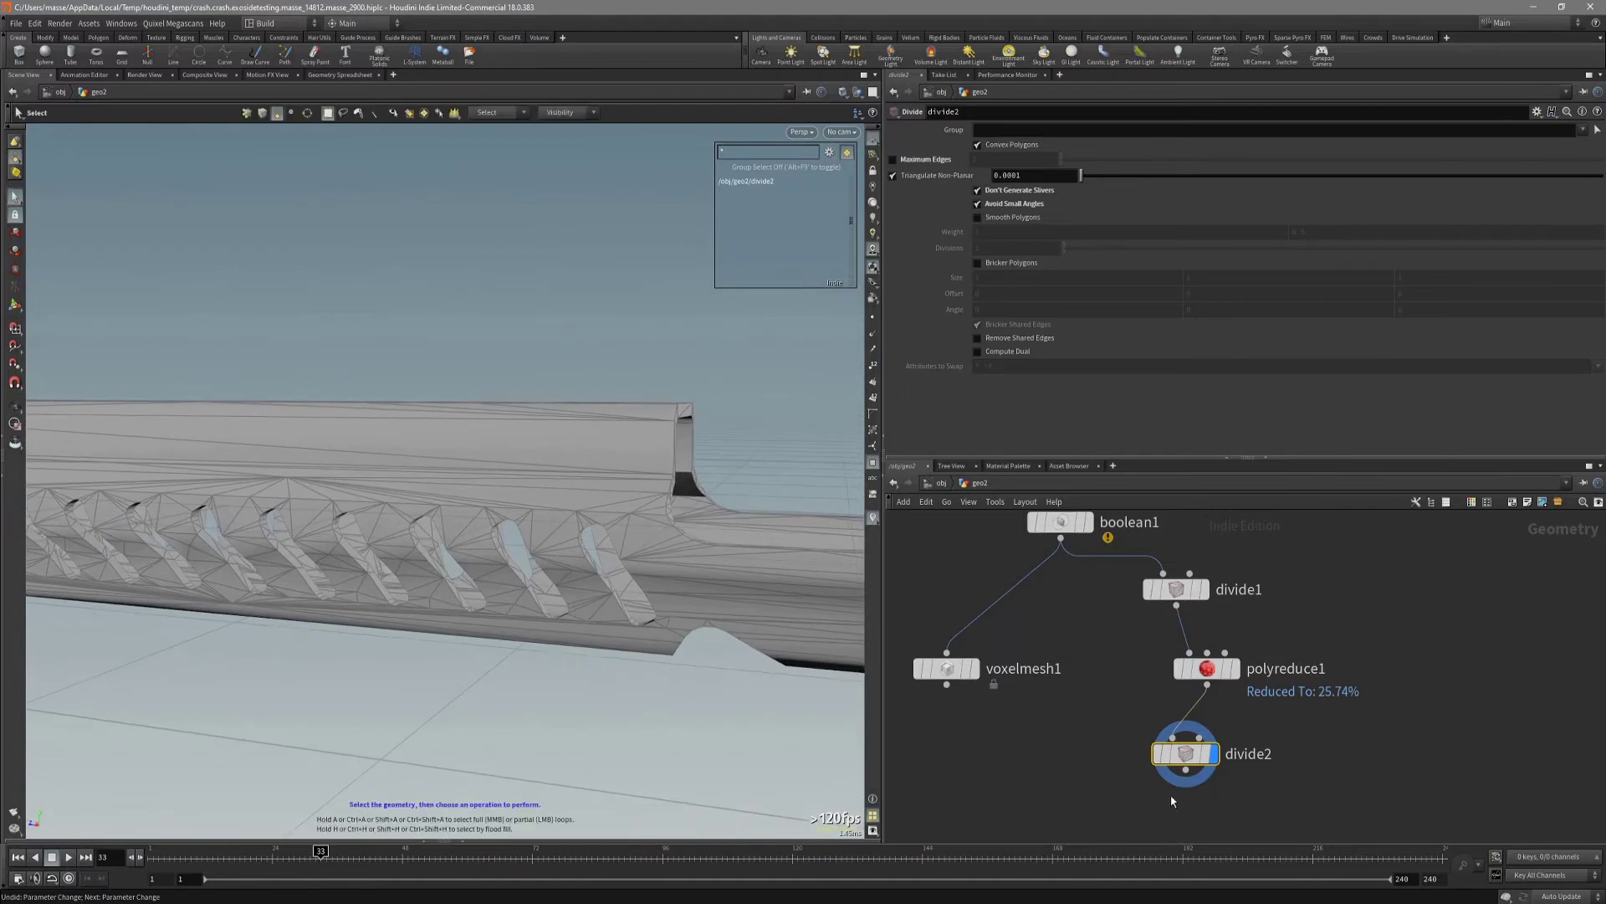
Add a Clean node after divide2 and display its result.
middle_drag(1190, 783, 1172, 715)
drag(1169, 703, 1175, 769)
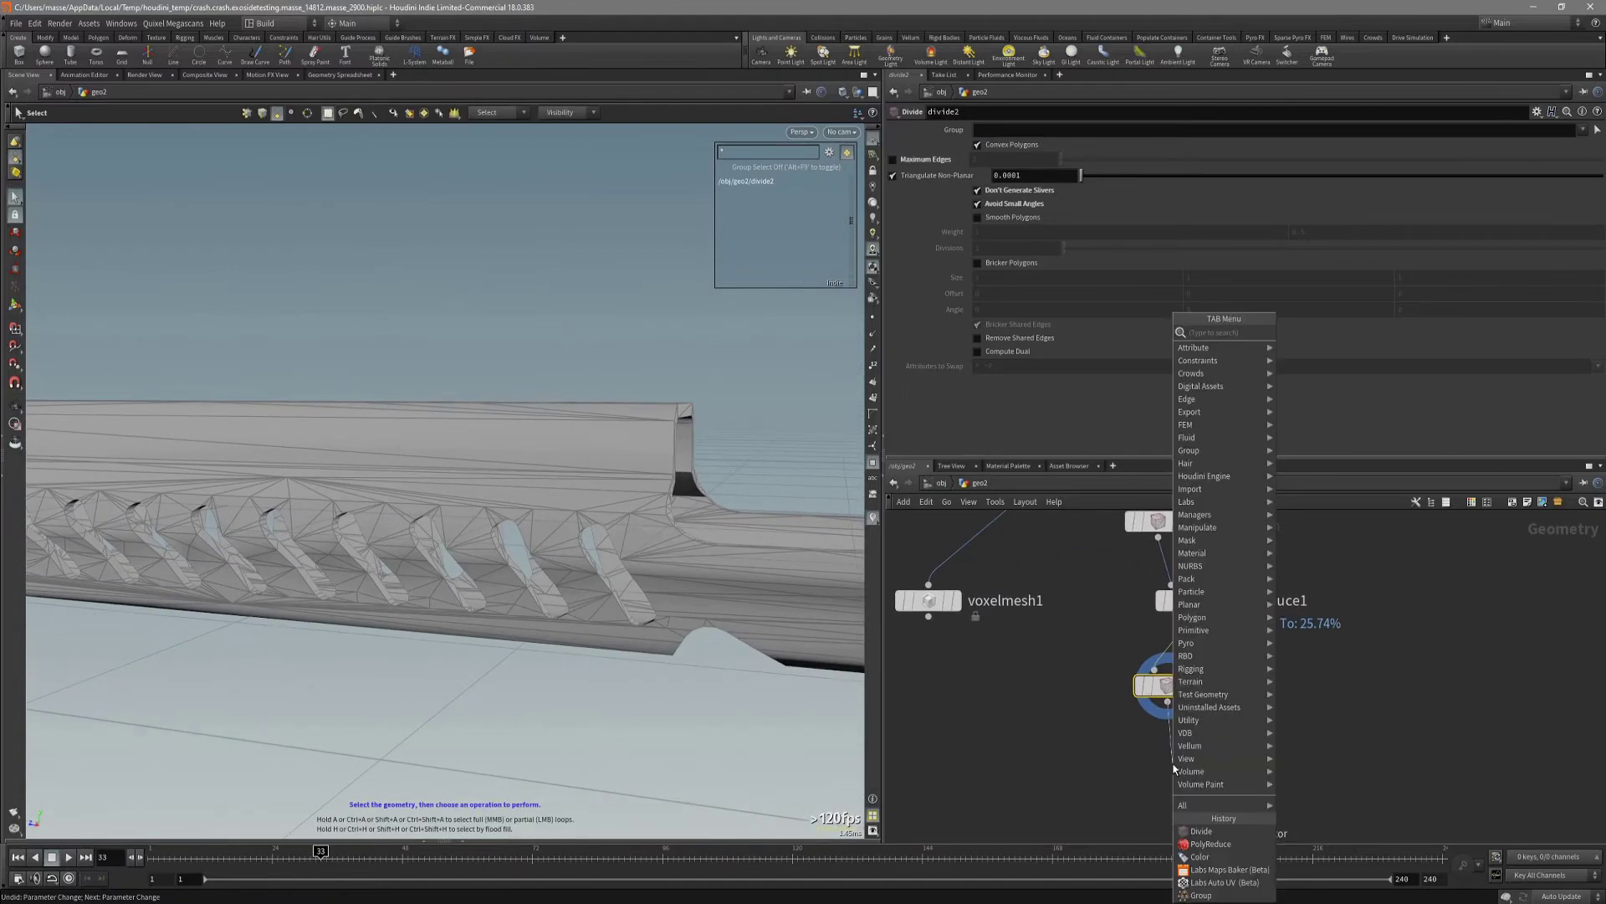
text(clean)
key(Return)
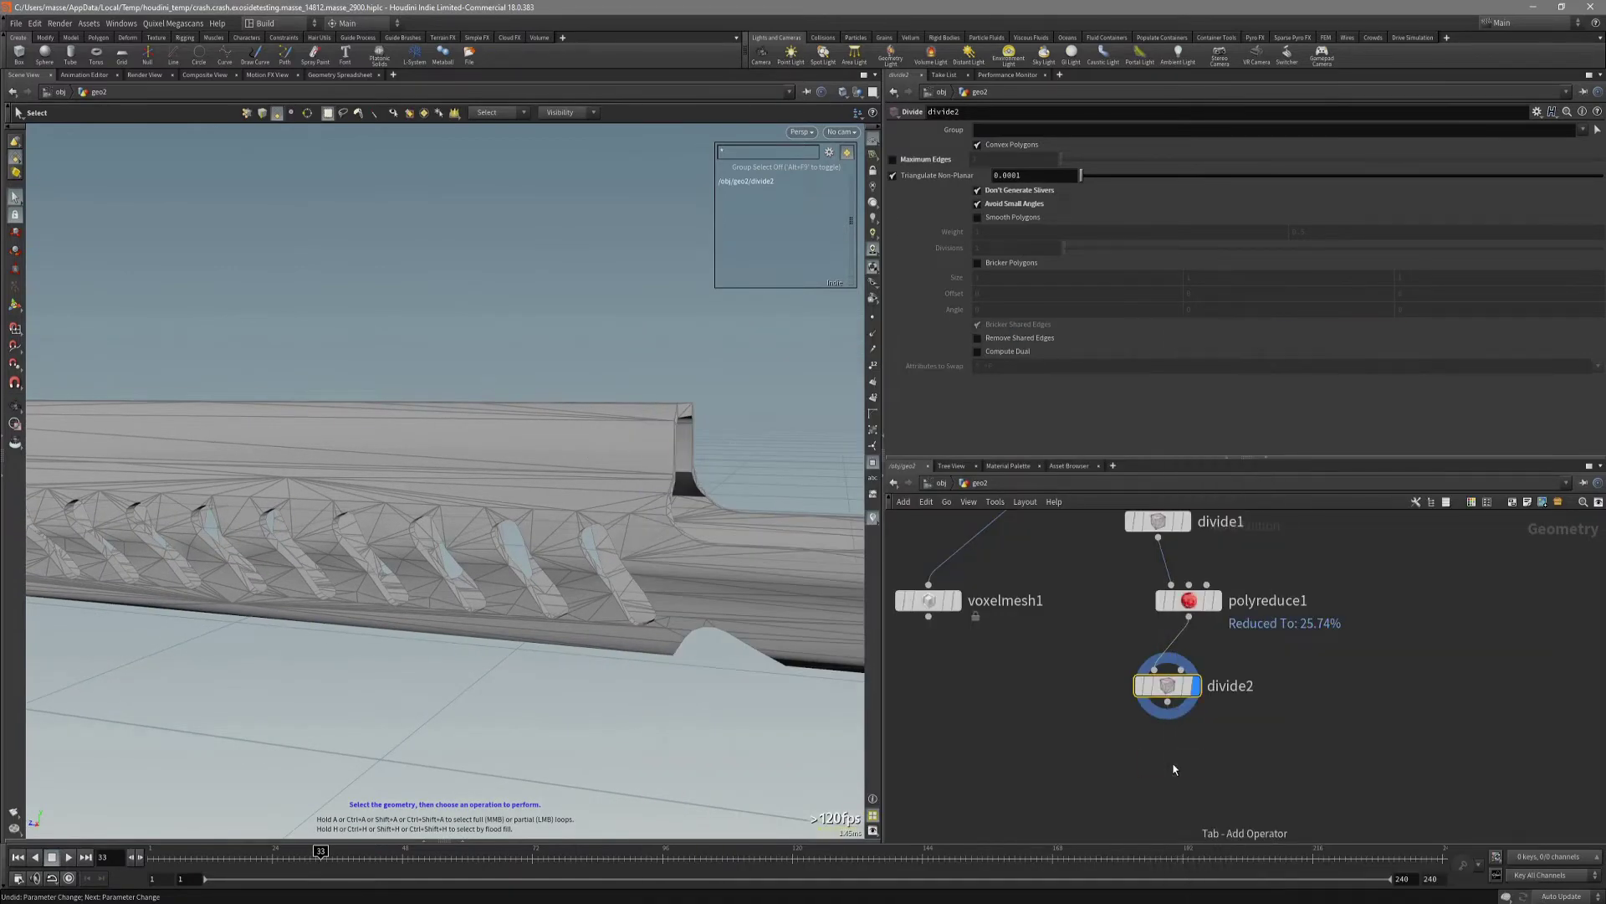
click(1174, 768)
click(1200, 763)
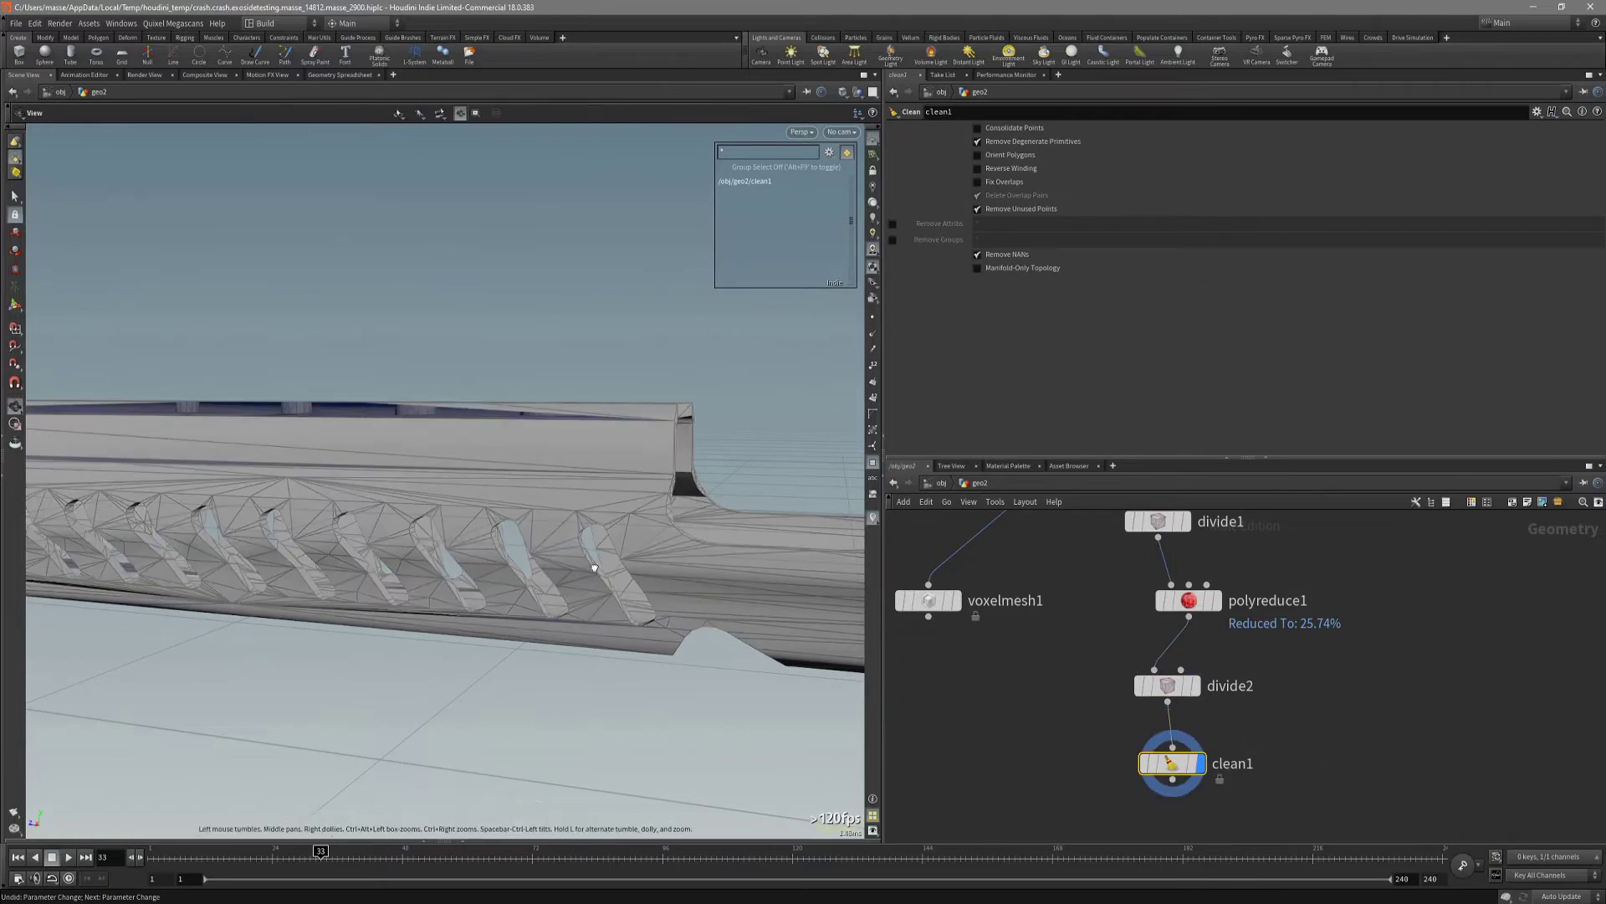
Turn off Remove Degenerate Primitives on clean1 and inspect the handguard's top holes and side slots.
alt+drag(628, 536, 577, 585)
key(shift+w)
alt+middle_drag(473, 486, 657, 498)
key(shift+w)
alt+drag(657, 498, 502, 443)
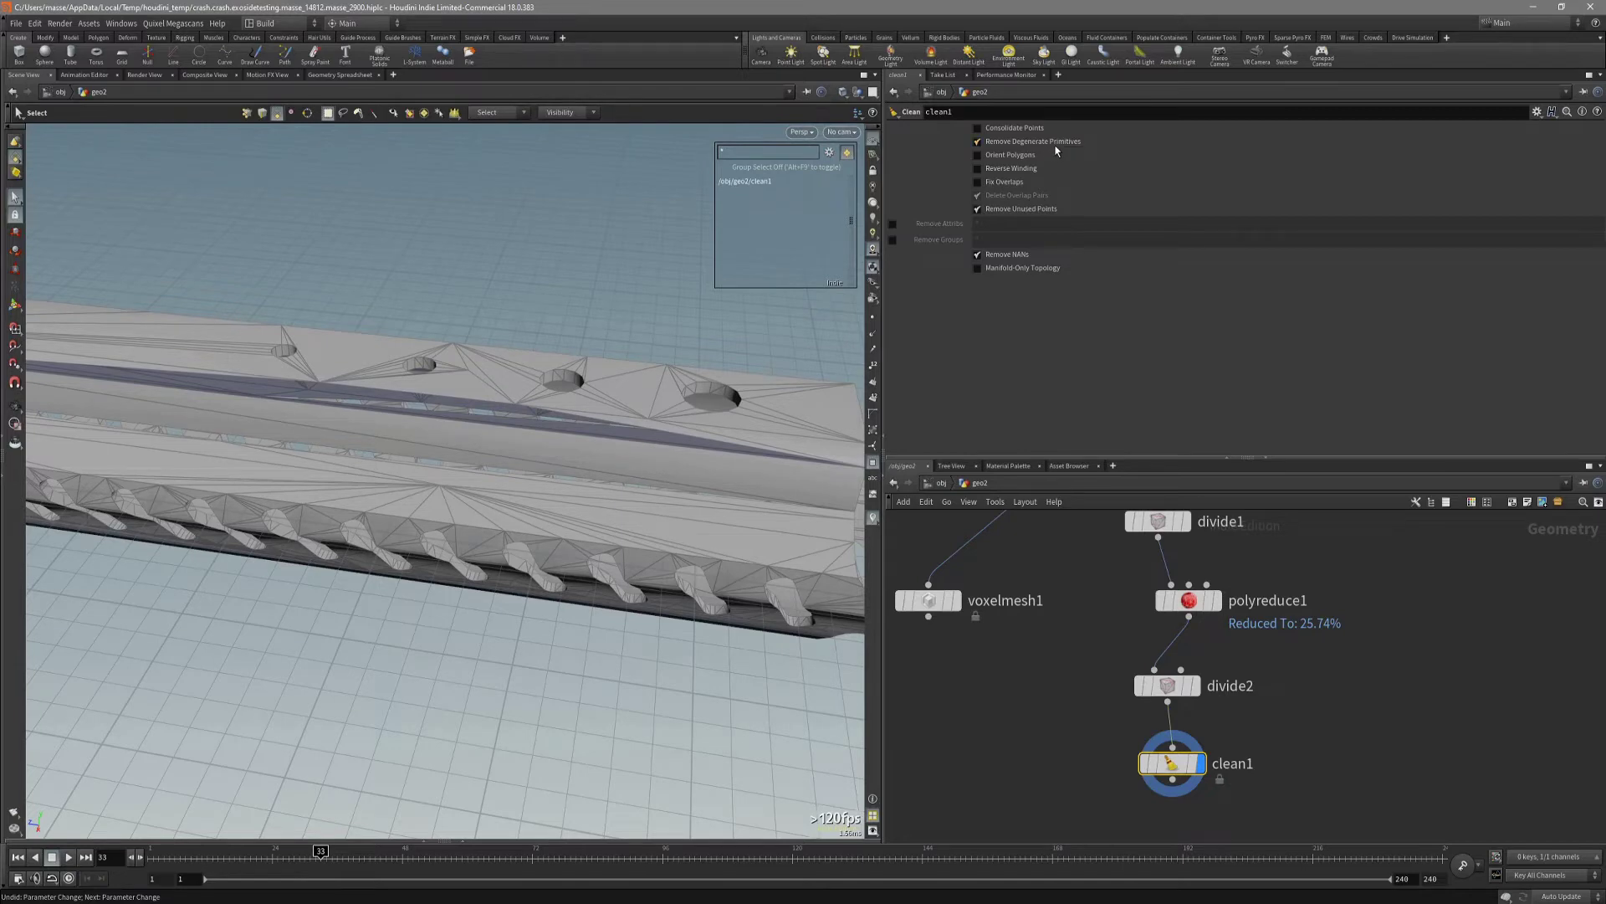
click(1055, 149)
alt+drag(682, 394, 753, 384)
key(shift+w)
key(shift+w)
alt+middle_drag(751, 453, 720, 473)
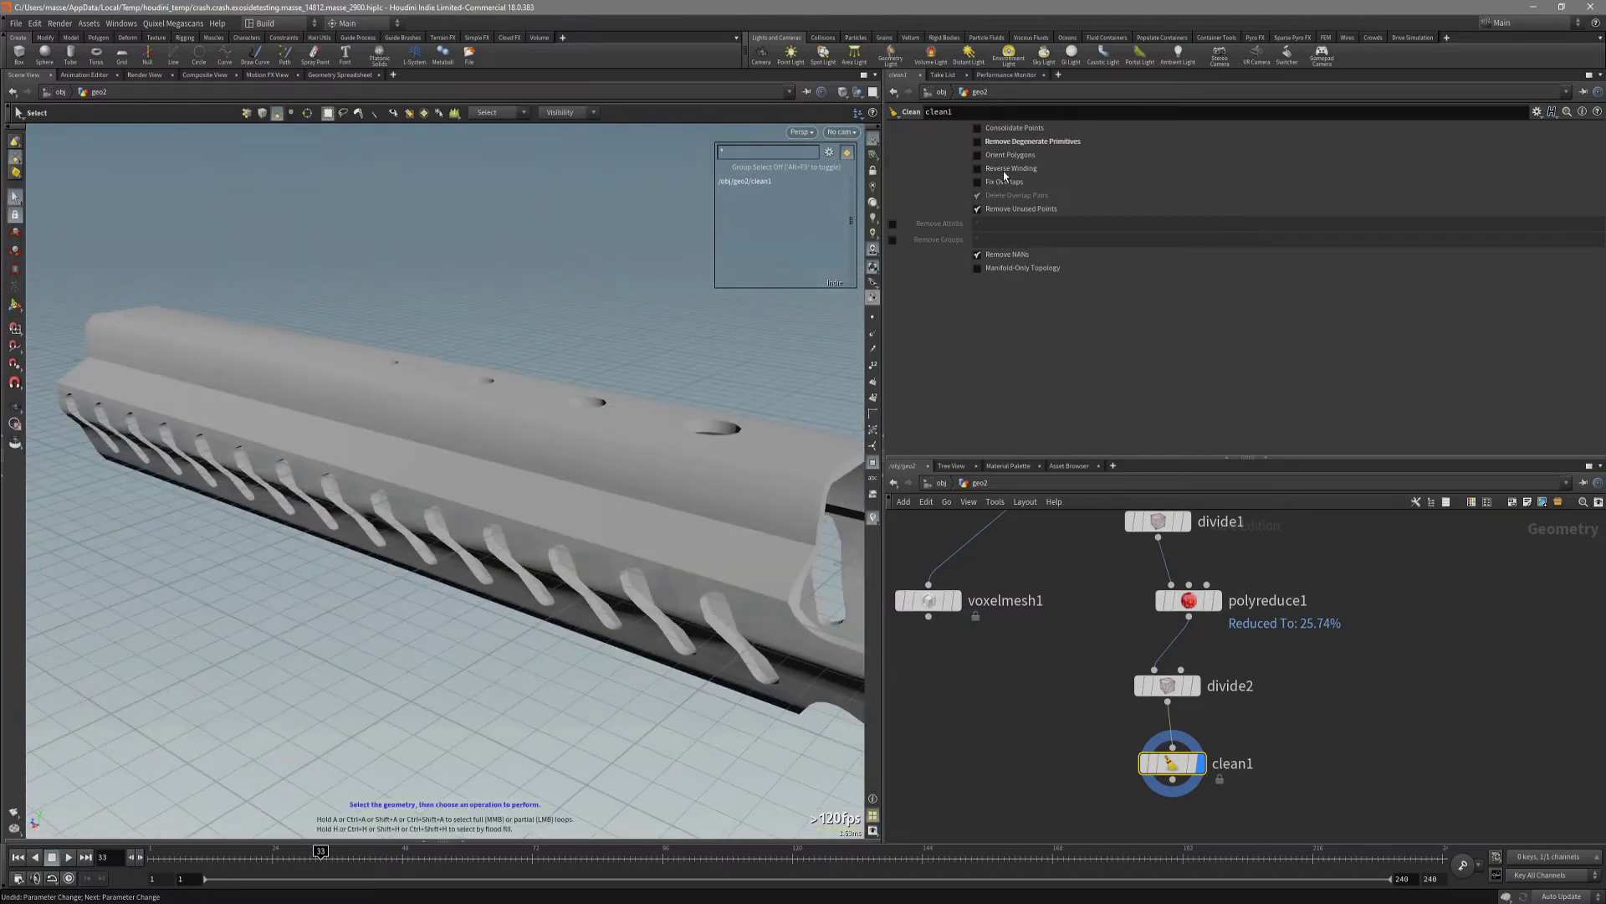
Inspect the slots' triangulation up close and compare the displayed results of divide2 and clean1.
click(1033, 134)
key(shift+w)
mouse_move(737, 494)
alt+mouse_down()
mouse_move(800, 427)
mouse_move(786, 435)
alt+mouse_up()
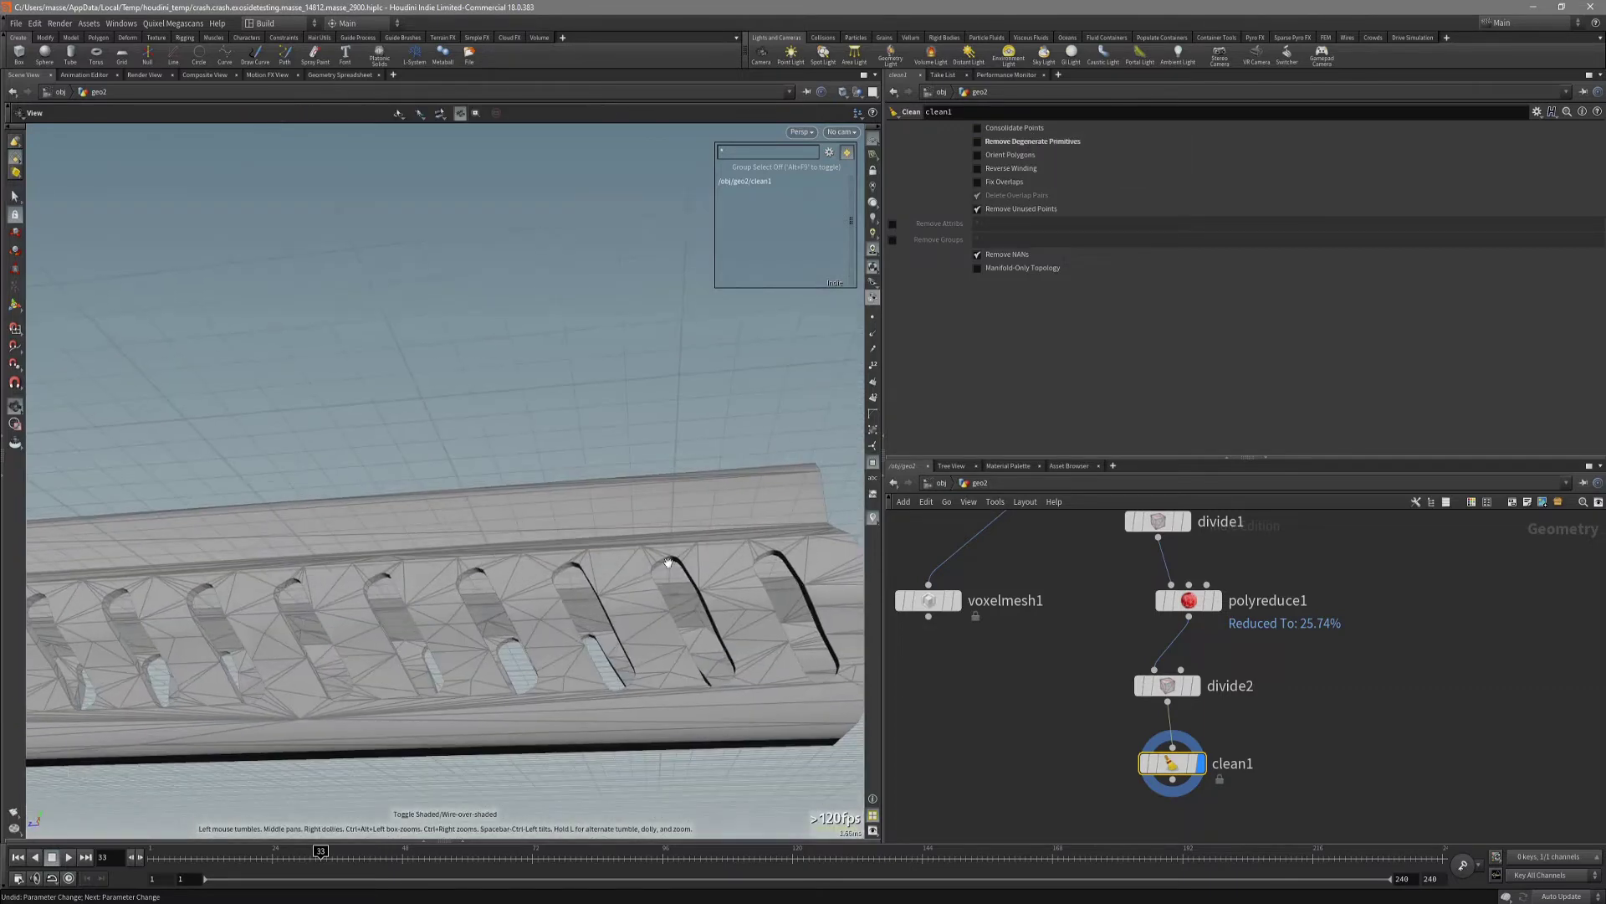
drag(669, 562, 714, 564)
key(s)
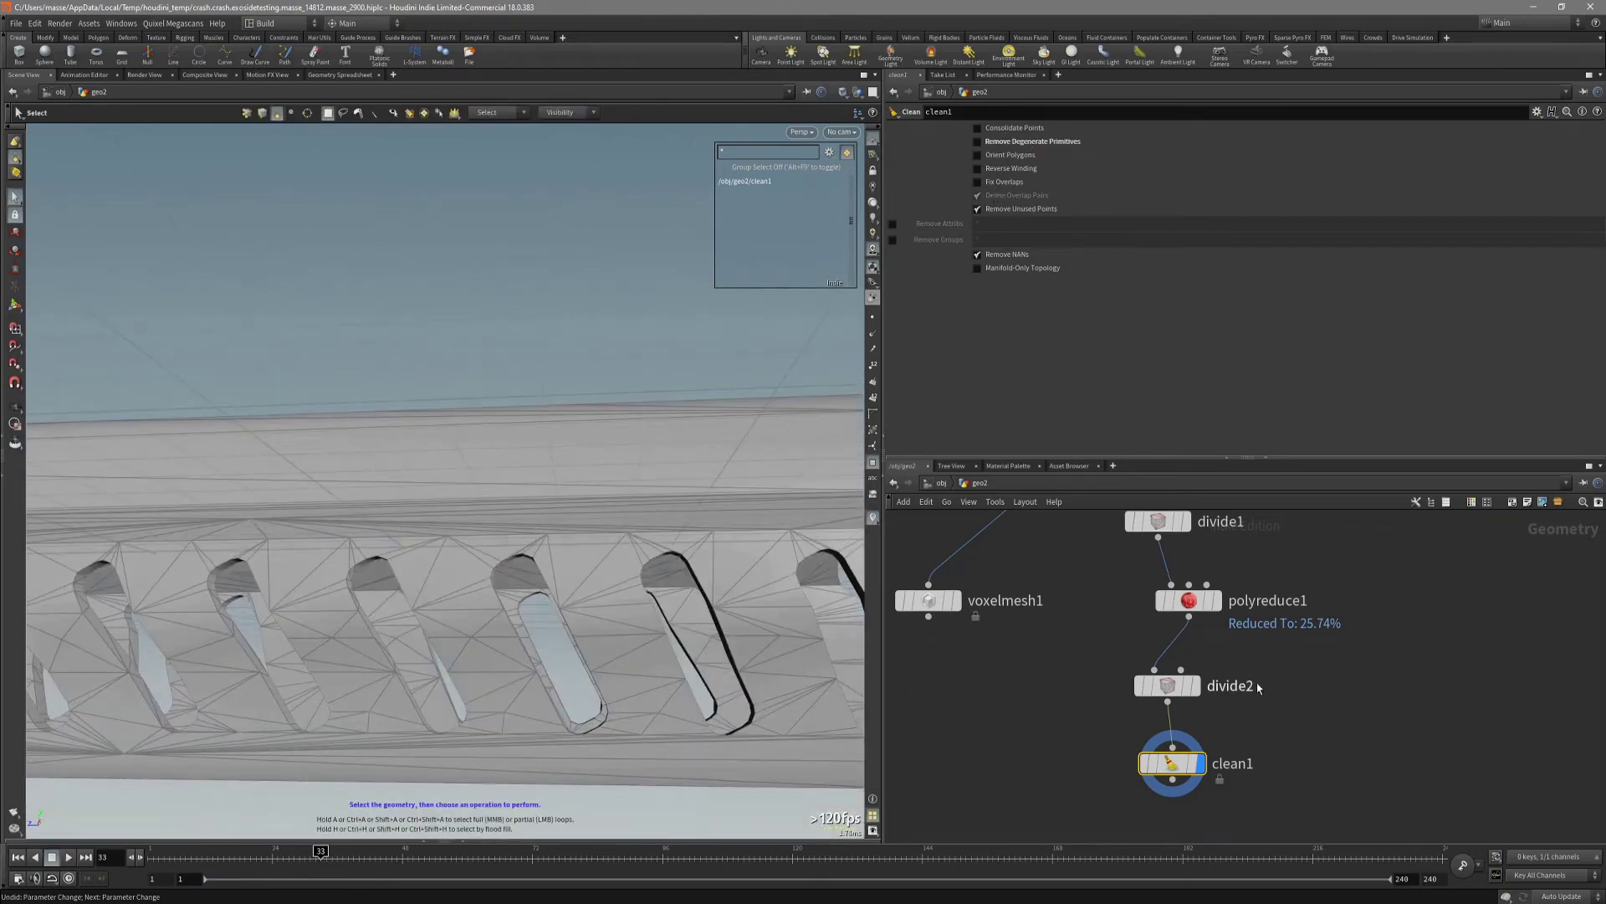
drag(1269, 731, 1123, 670)
key(r)
middle_drag(1105, 687, 1070, 691)
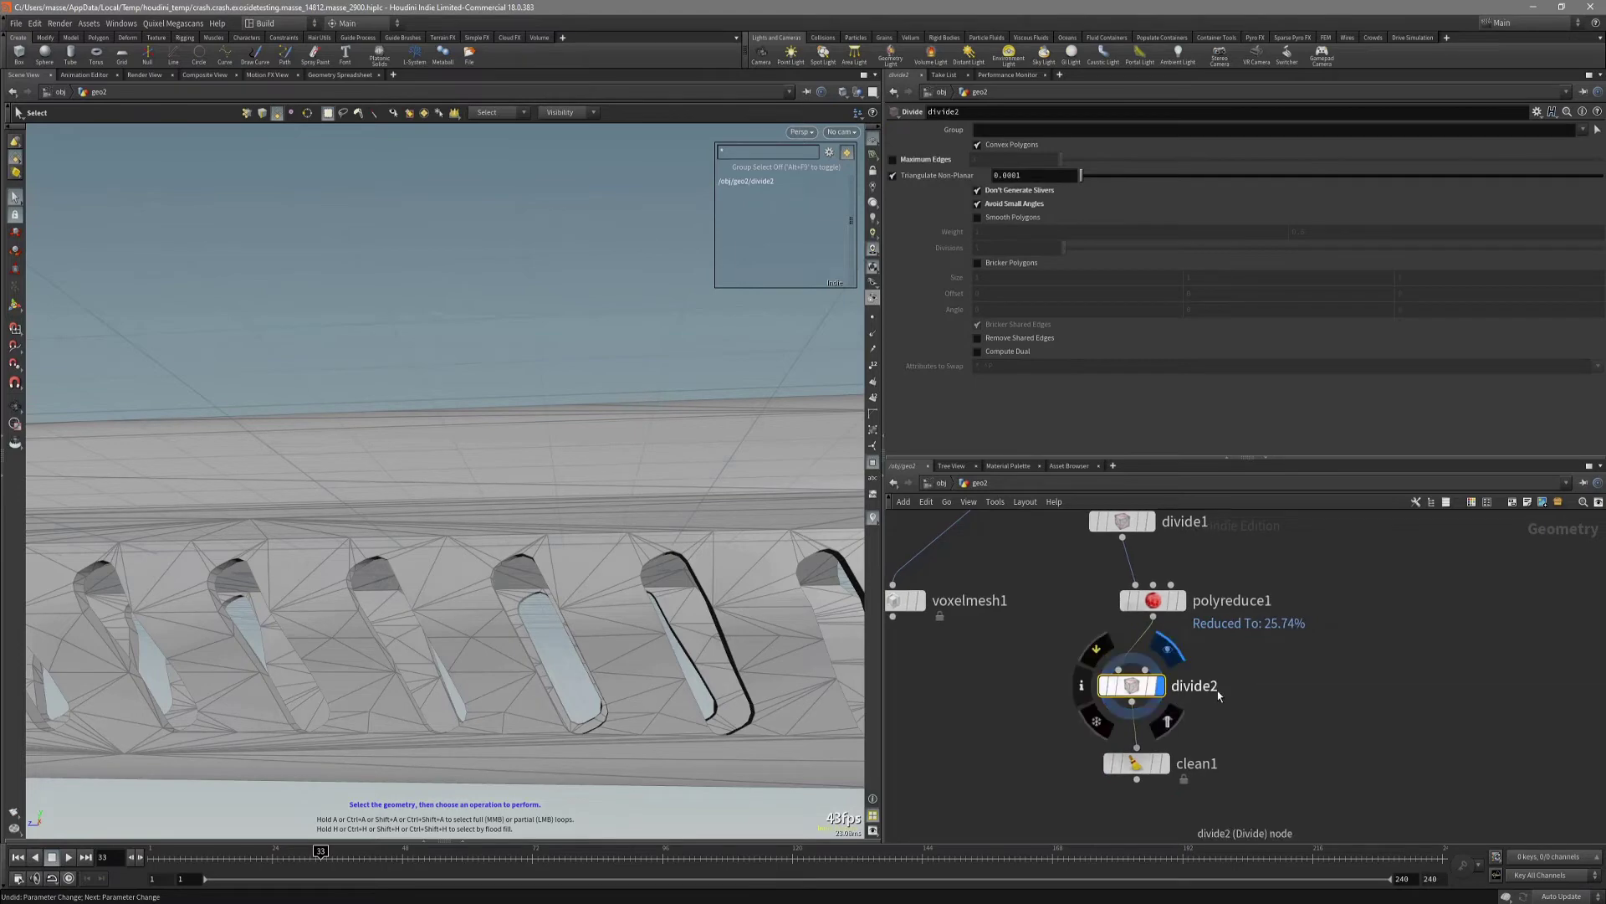
key(Up)
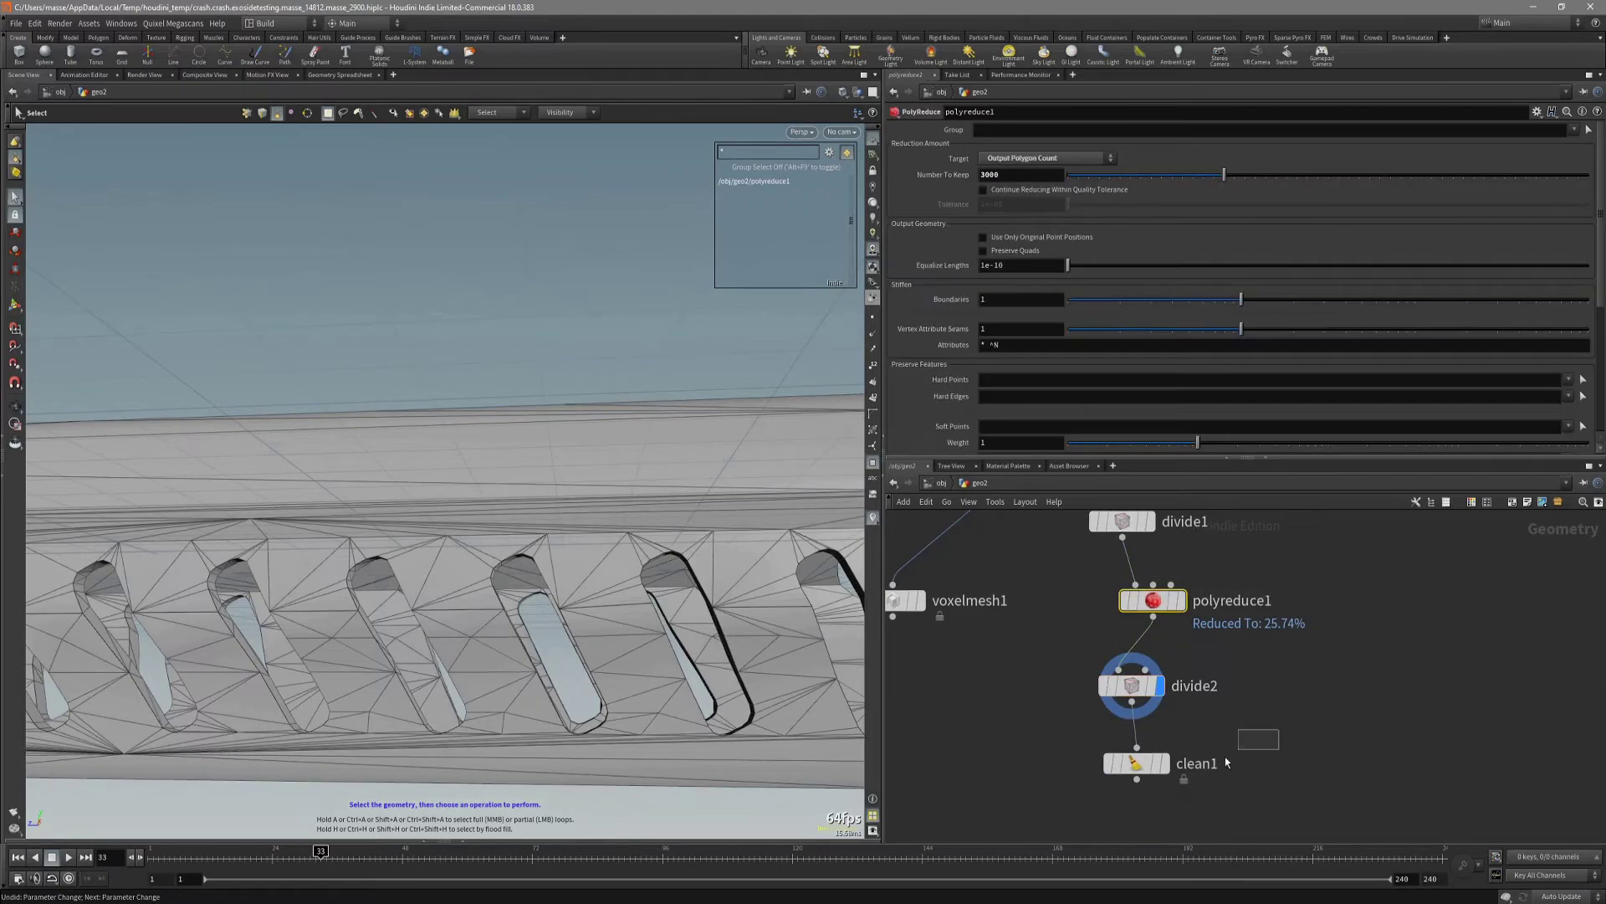
drag(1225, 757, 1123, 810)
key(r)
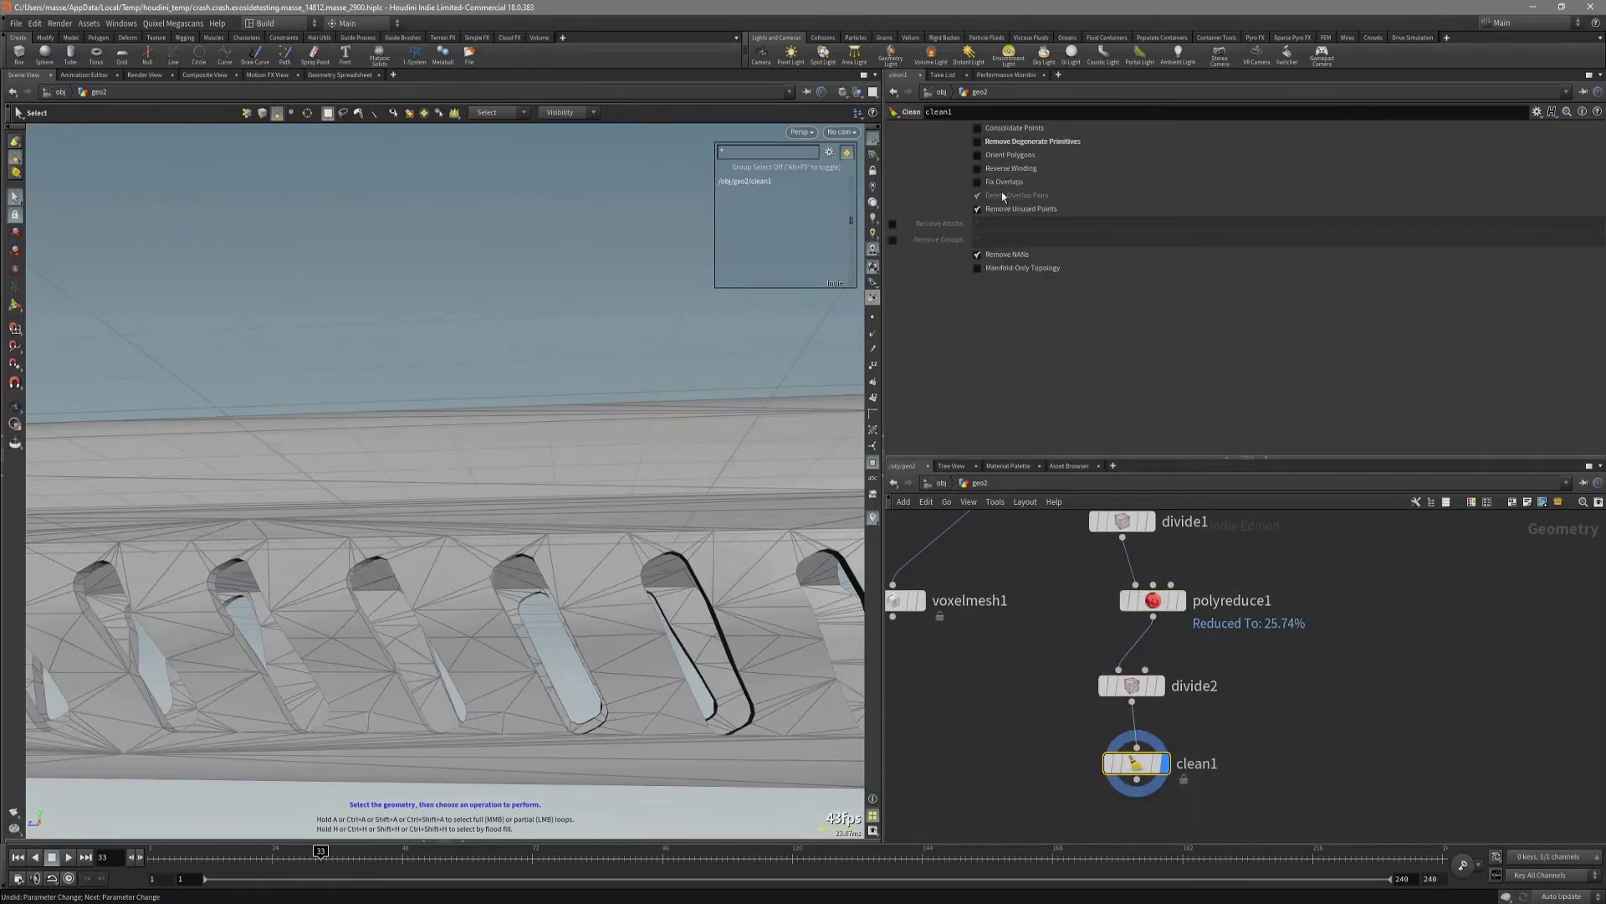
Enable Fix Overlaps, Orient Polygons and Consolidate Points on clean1, leaving Reverse Winding off.
click(977, 181)
click(1007, 168)
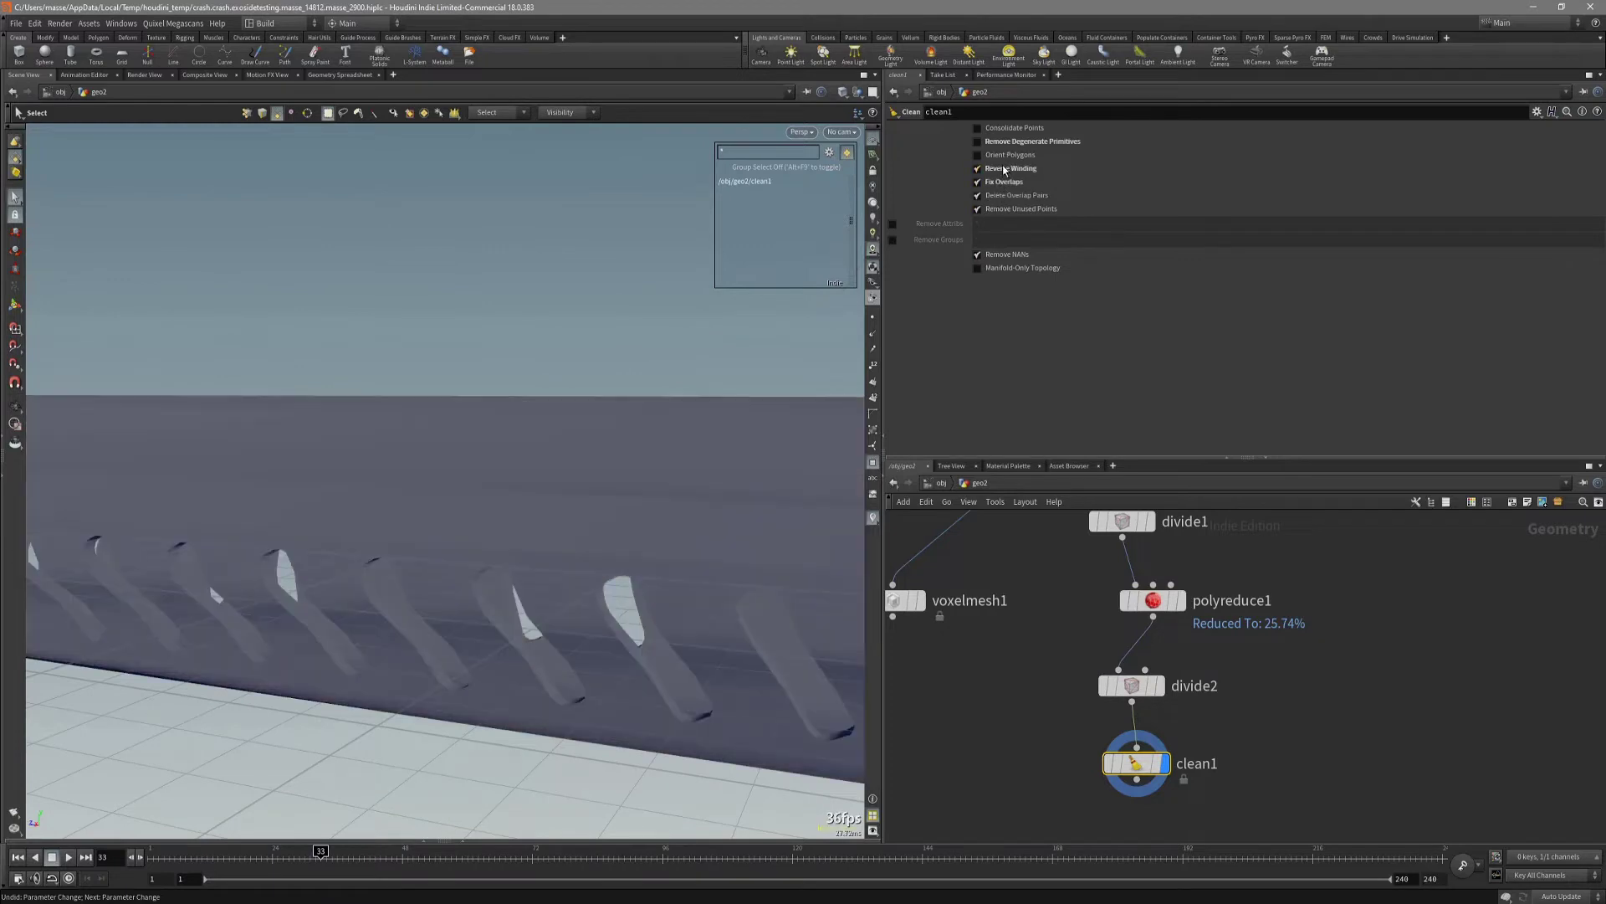
click(1004, 169)
click(1009, 154)
click(1014, 128)
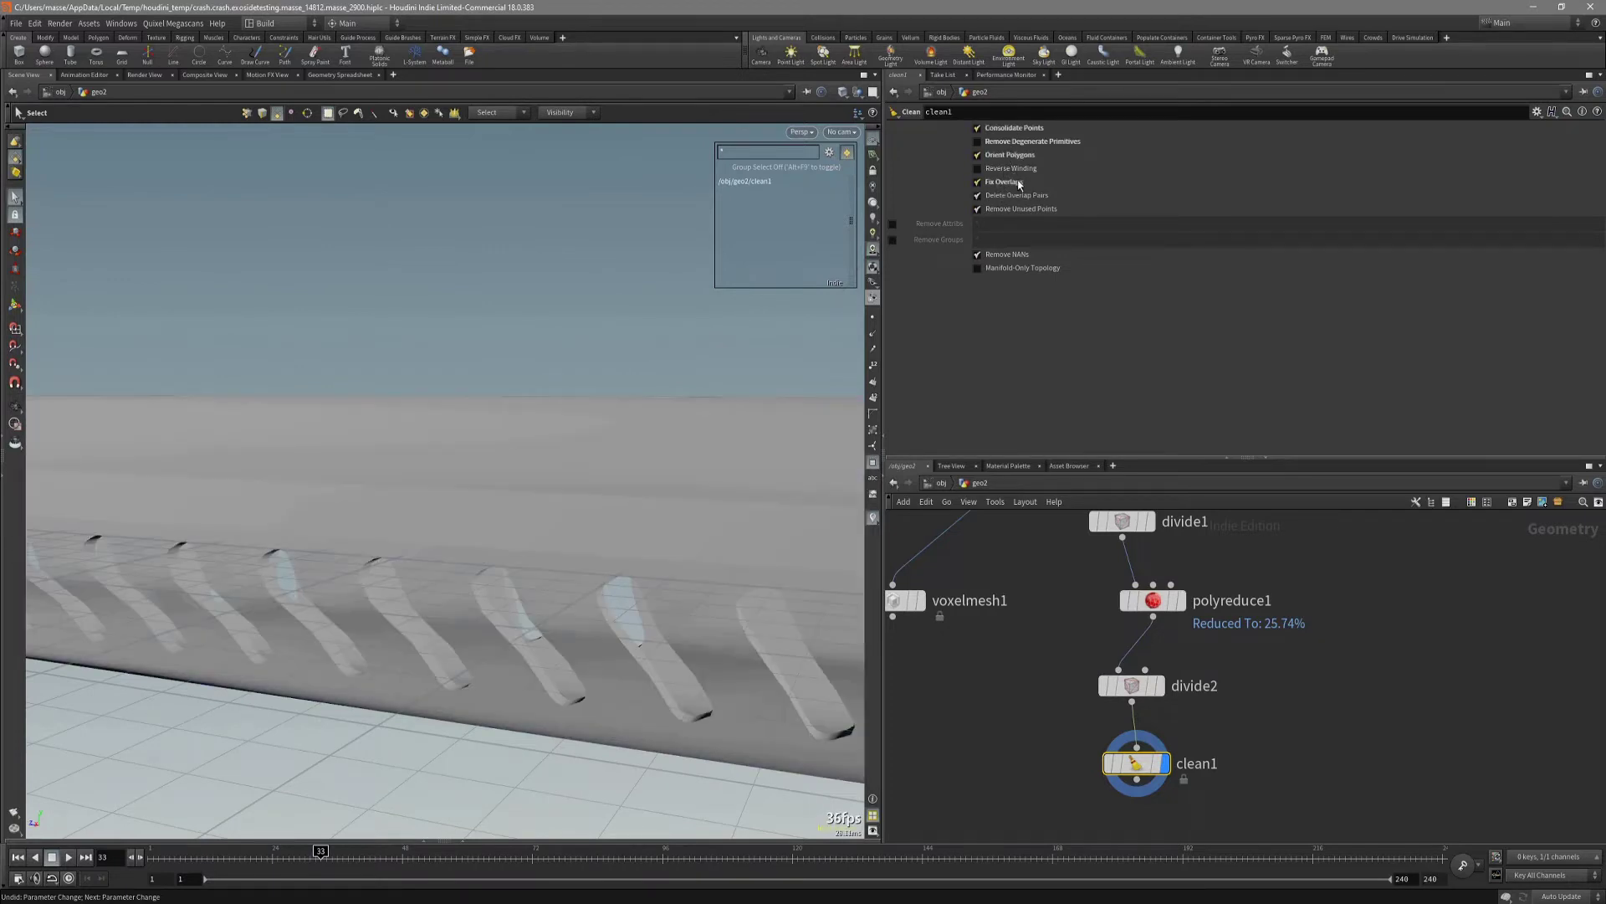
mouse_move(753, 535)
alt+mouse_down()
mouse_move(721, 553)
mouse_move(714, 527)
mouse_move(737, 556)
alt+mouse_up()
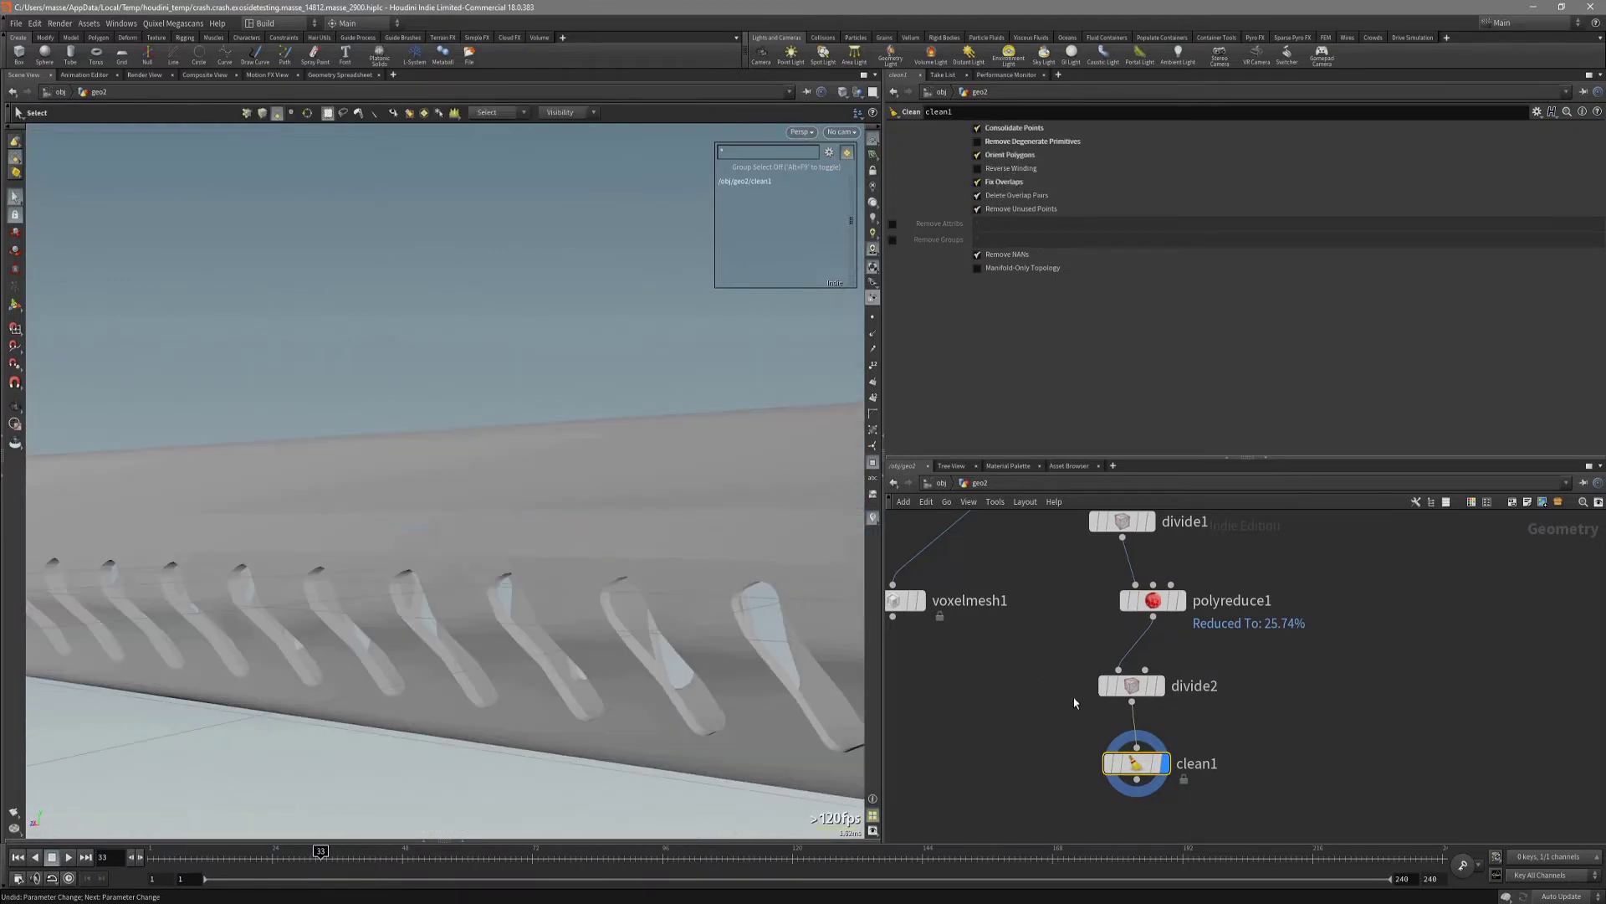
Compare the point and polygon counts of clean1 and divide2 in their node information.
middle_drag(1075, 698, 994, 667)
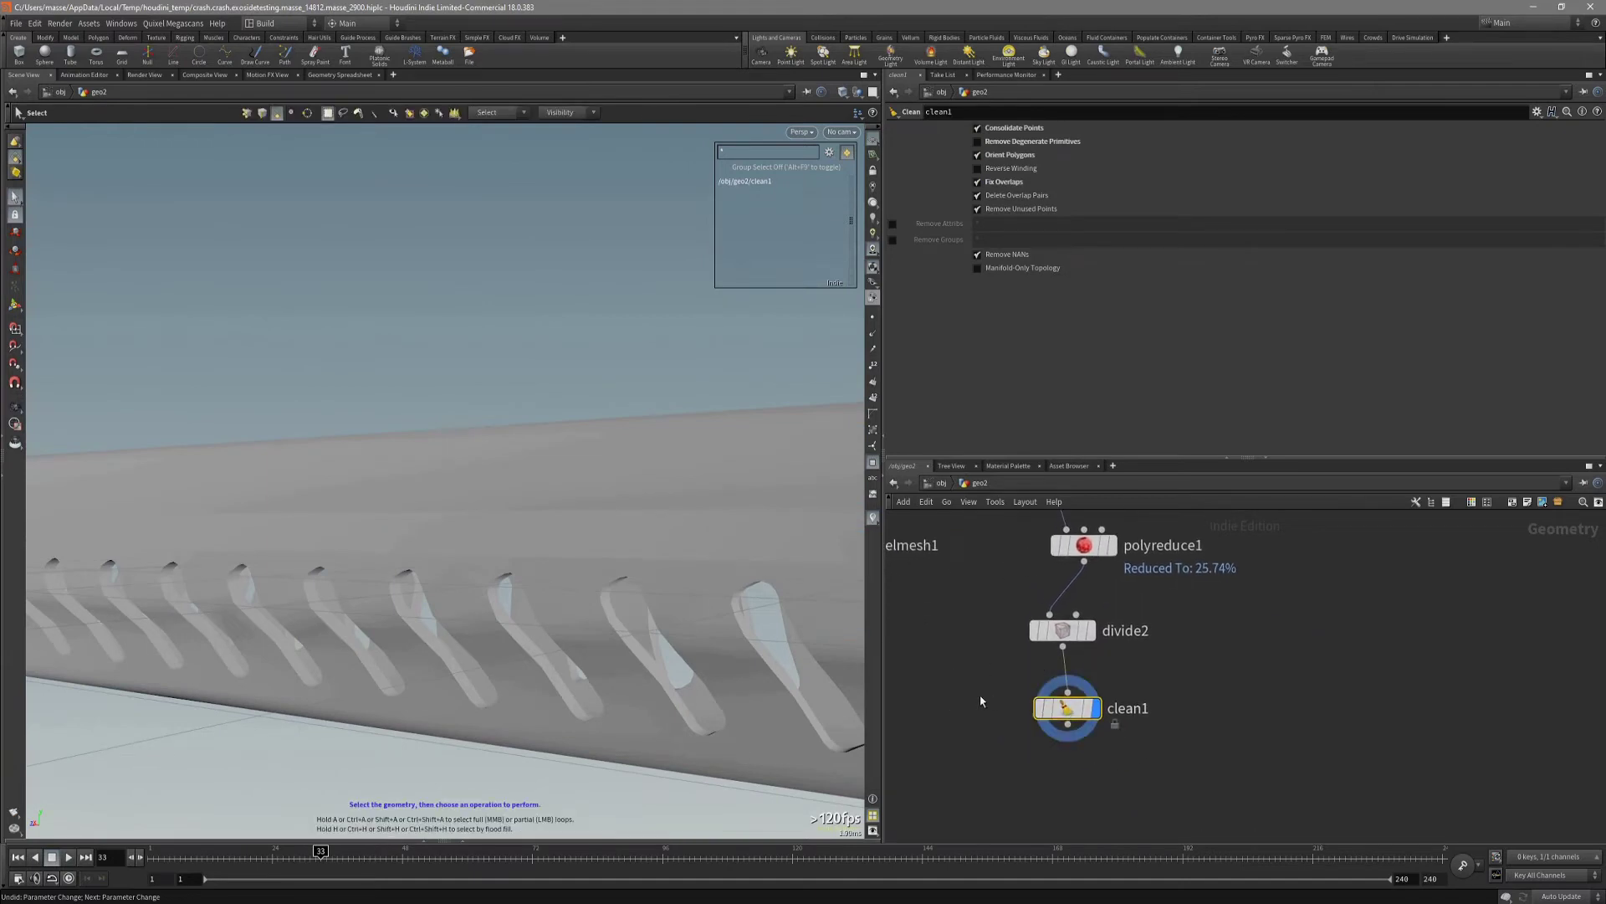
middle_click(1067, 718)
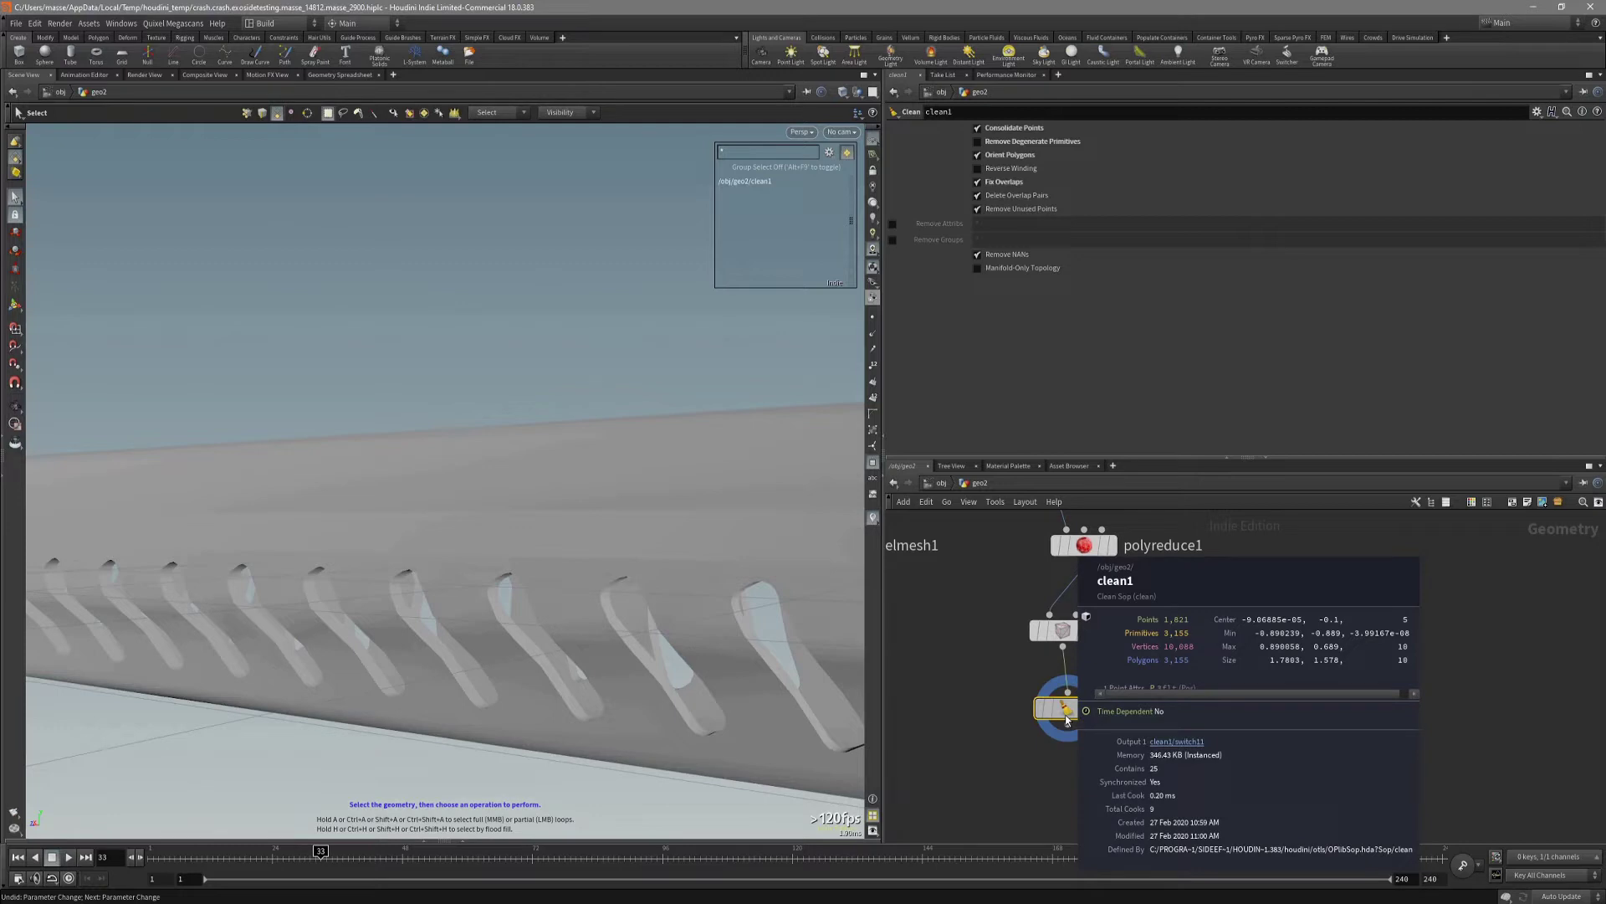
middle_click(1066, 636)
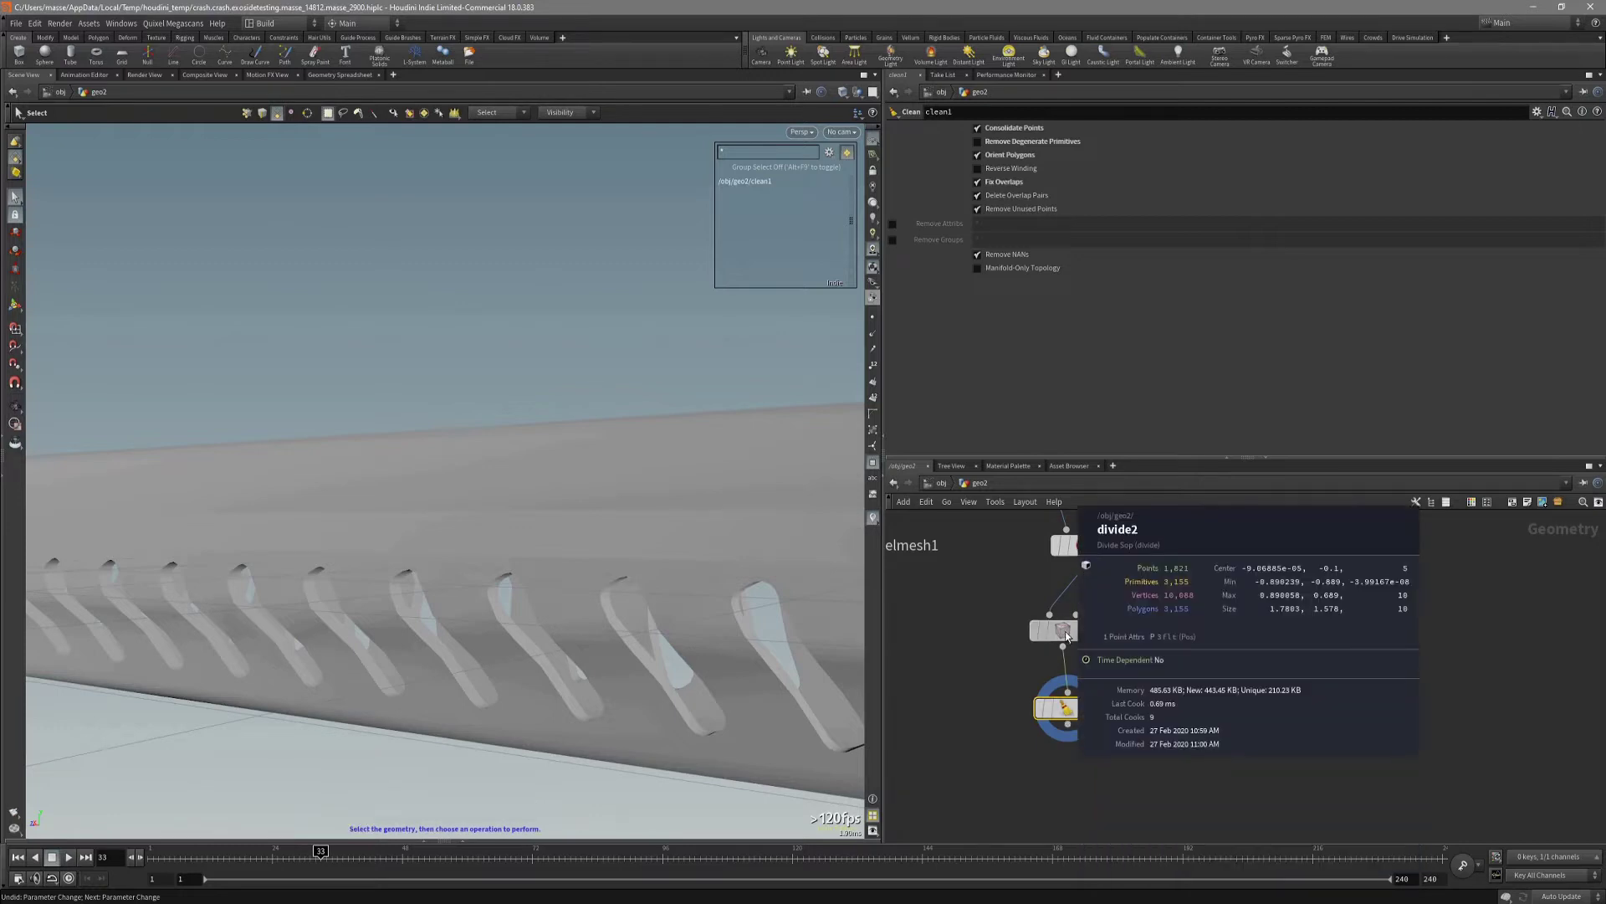
middle_click(1072, 709)
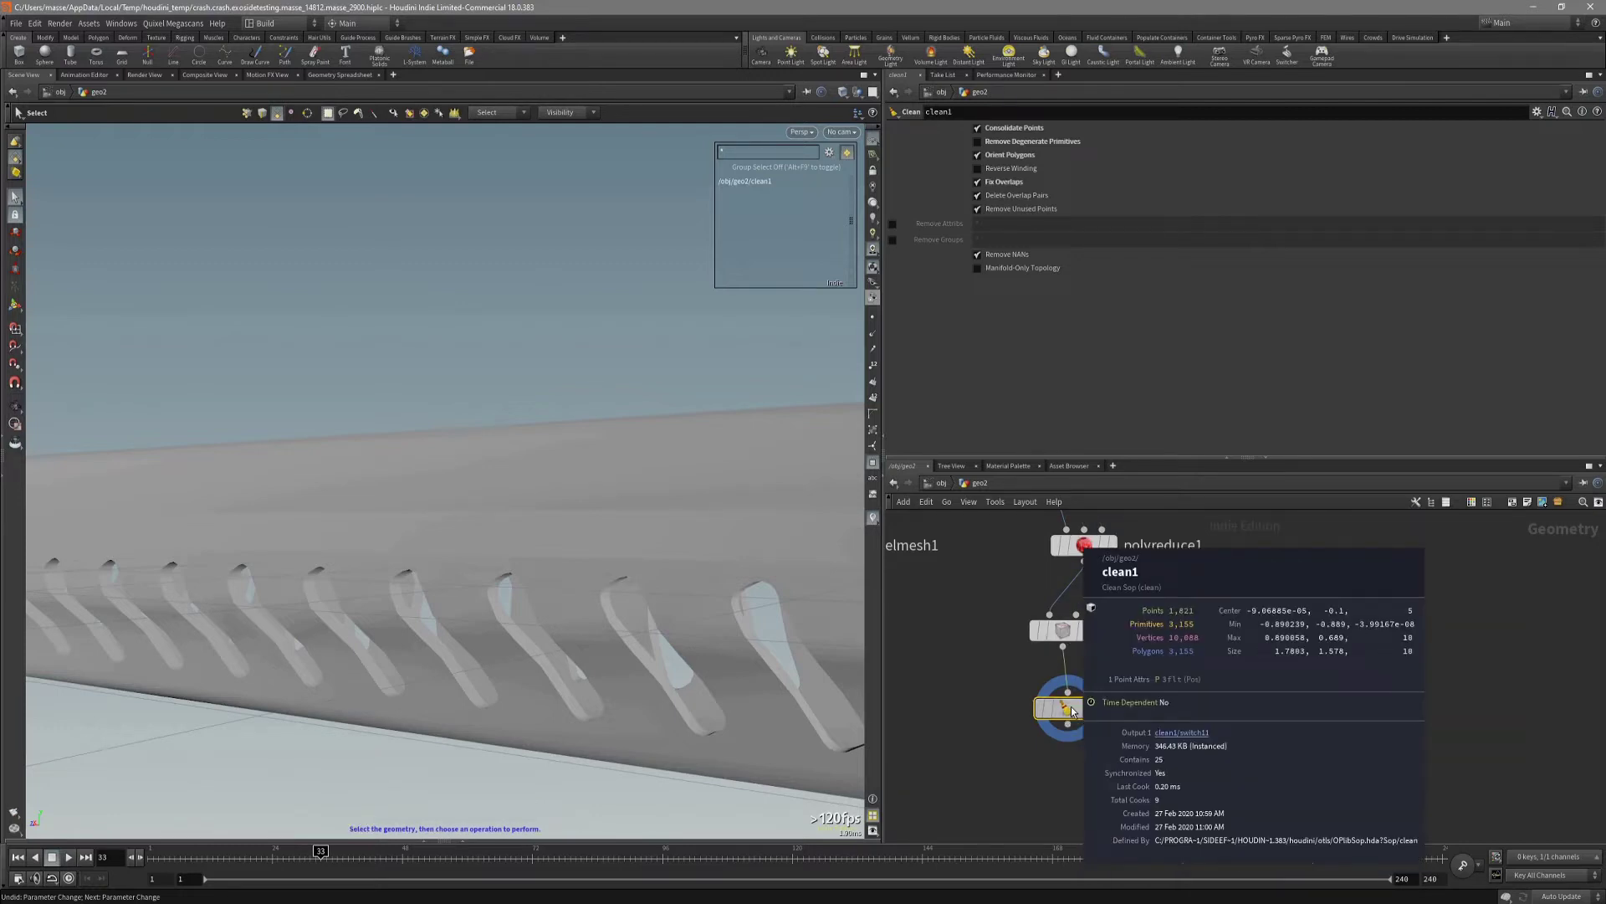
middle_click(1072, 640)
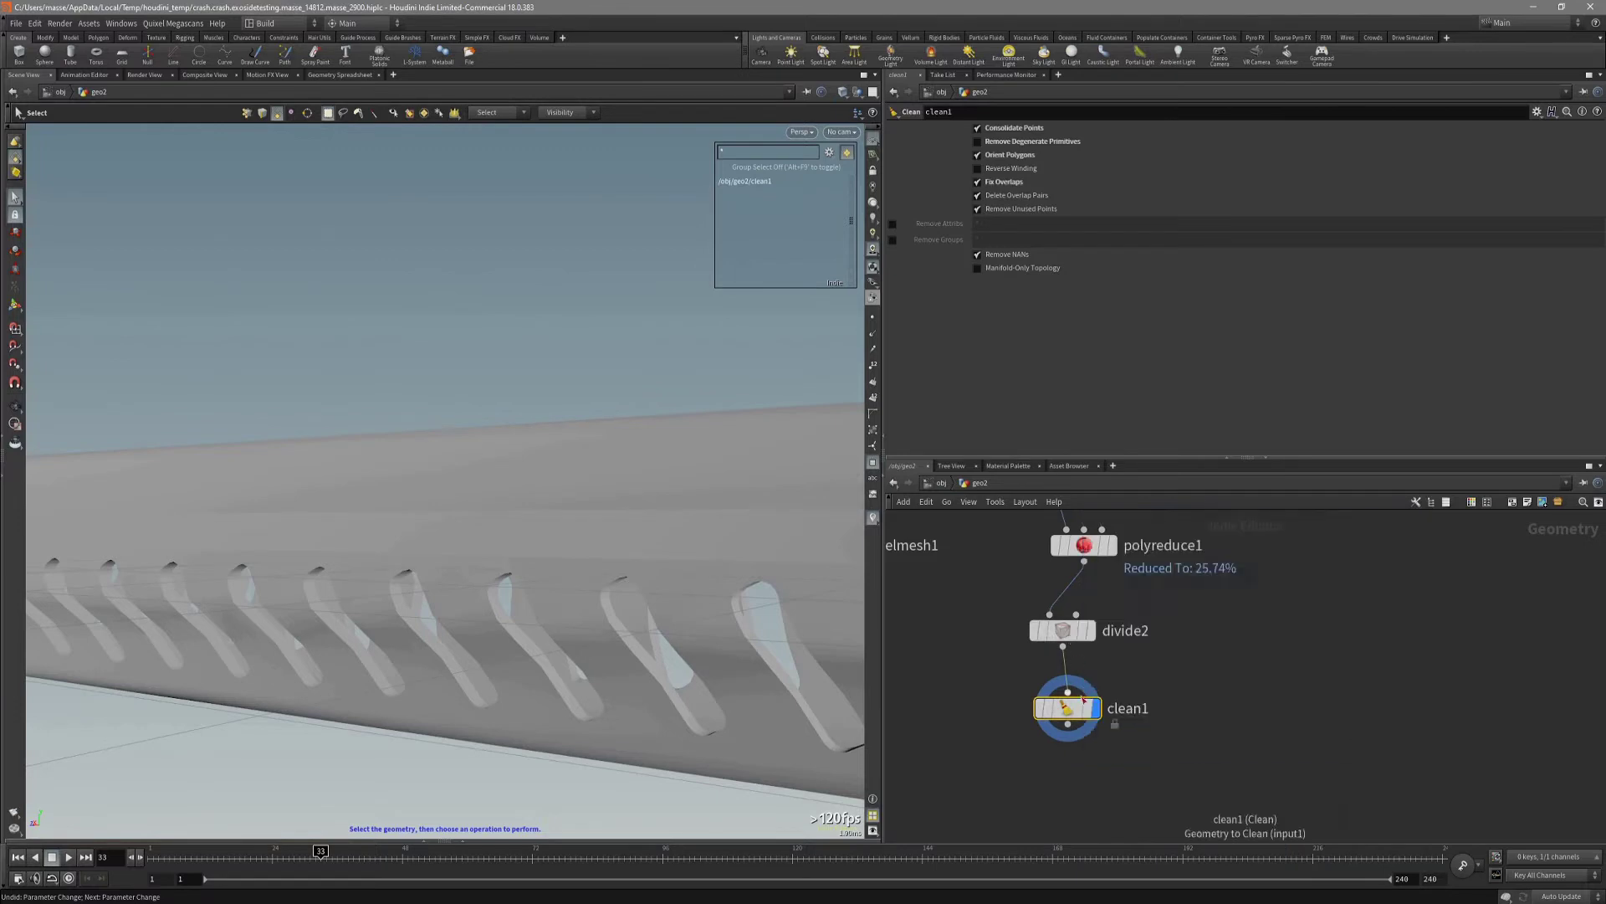
middle_click(1067, 713)
middle_click(1071, 638)
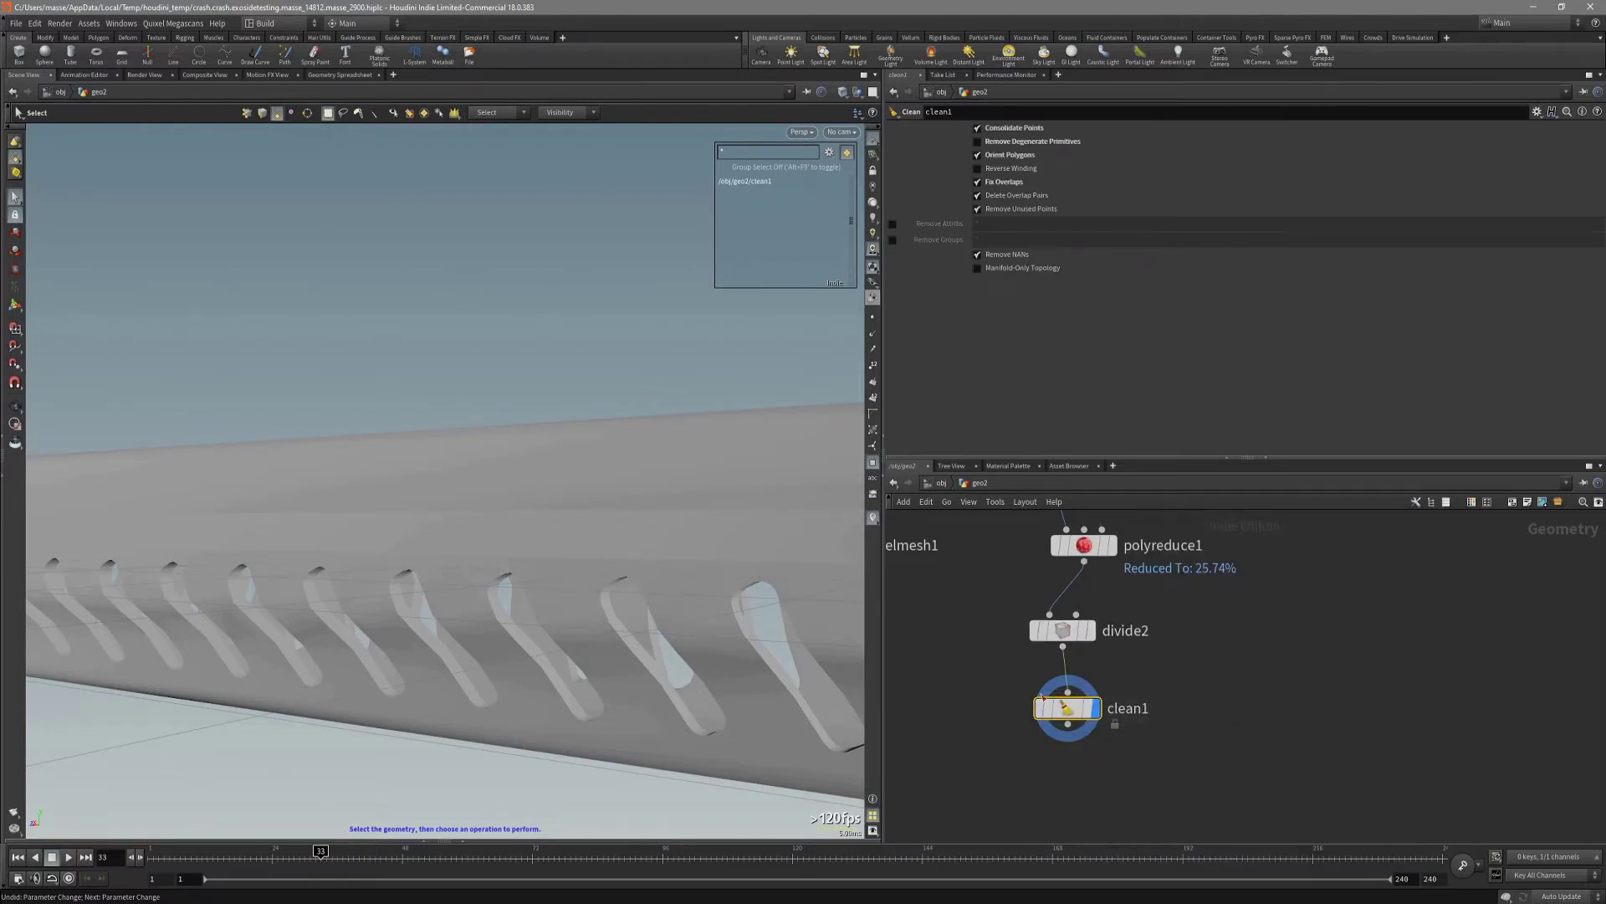
Delete clean1 and select divide2.
key(Delete)
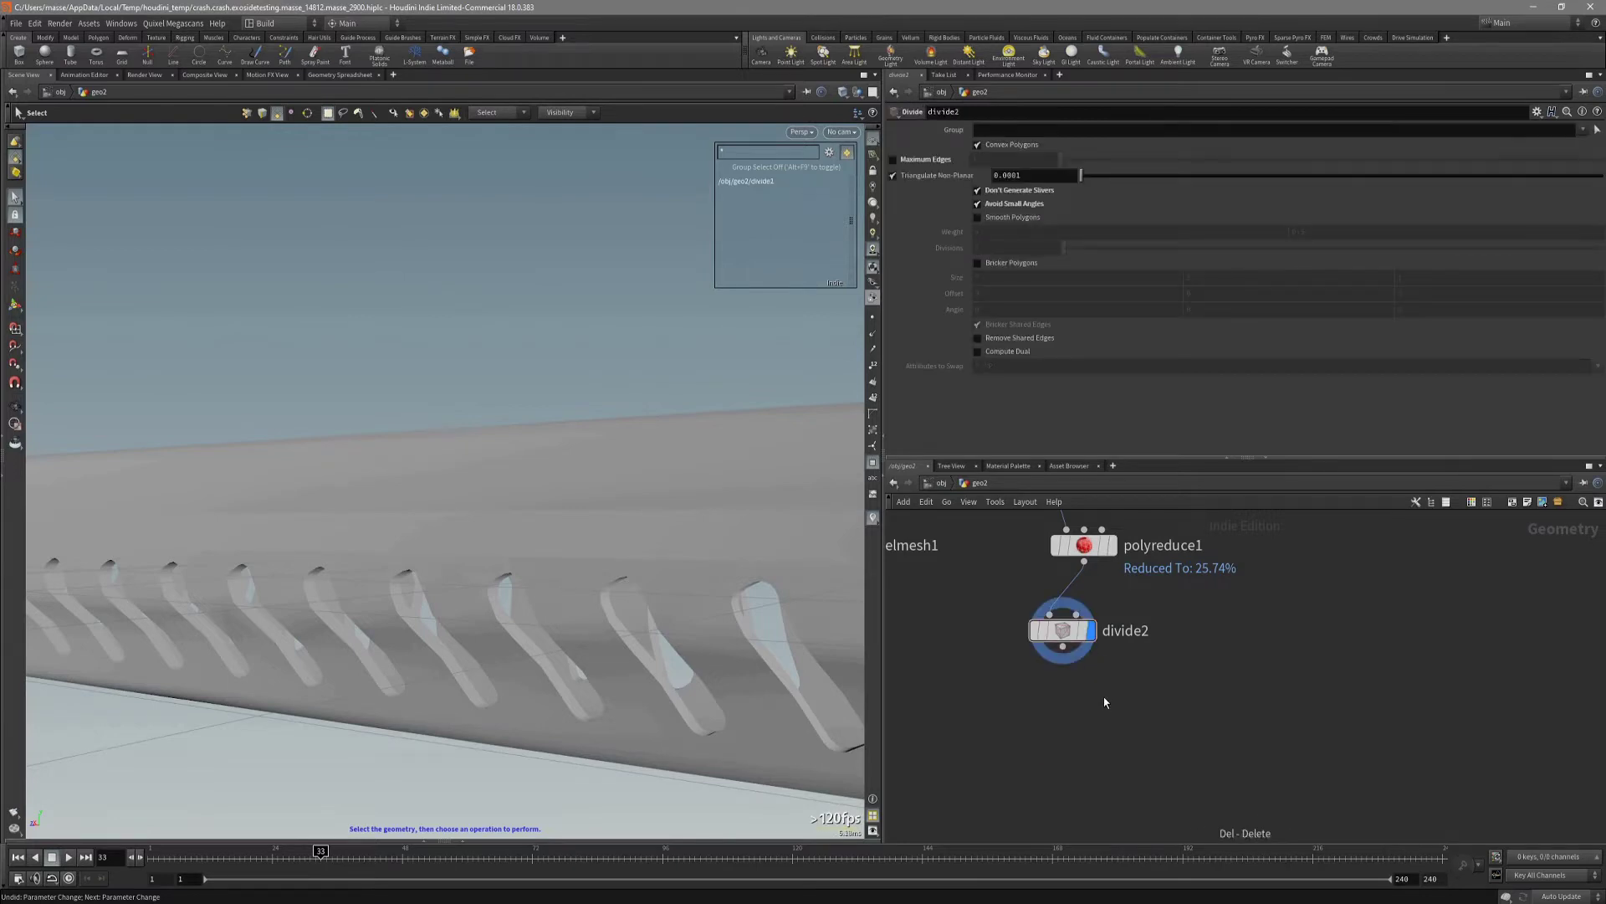
click(1066, 631)
middle_drag(1066, 631, 1053, 679)
Compare the polygon counts of polyreduce1 and divide2 in their node information.
middle_click(1054, 678)
middle_click(1074, 596)
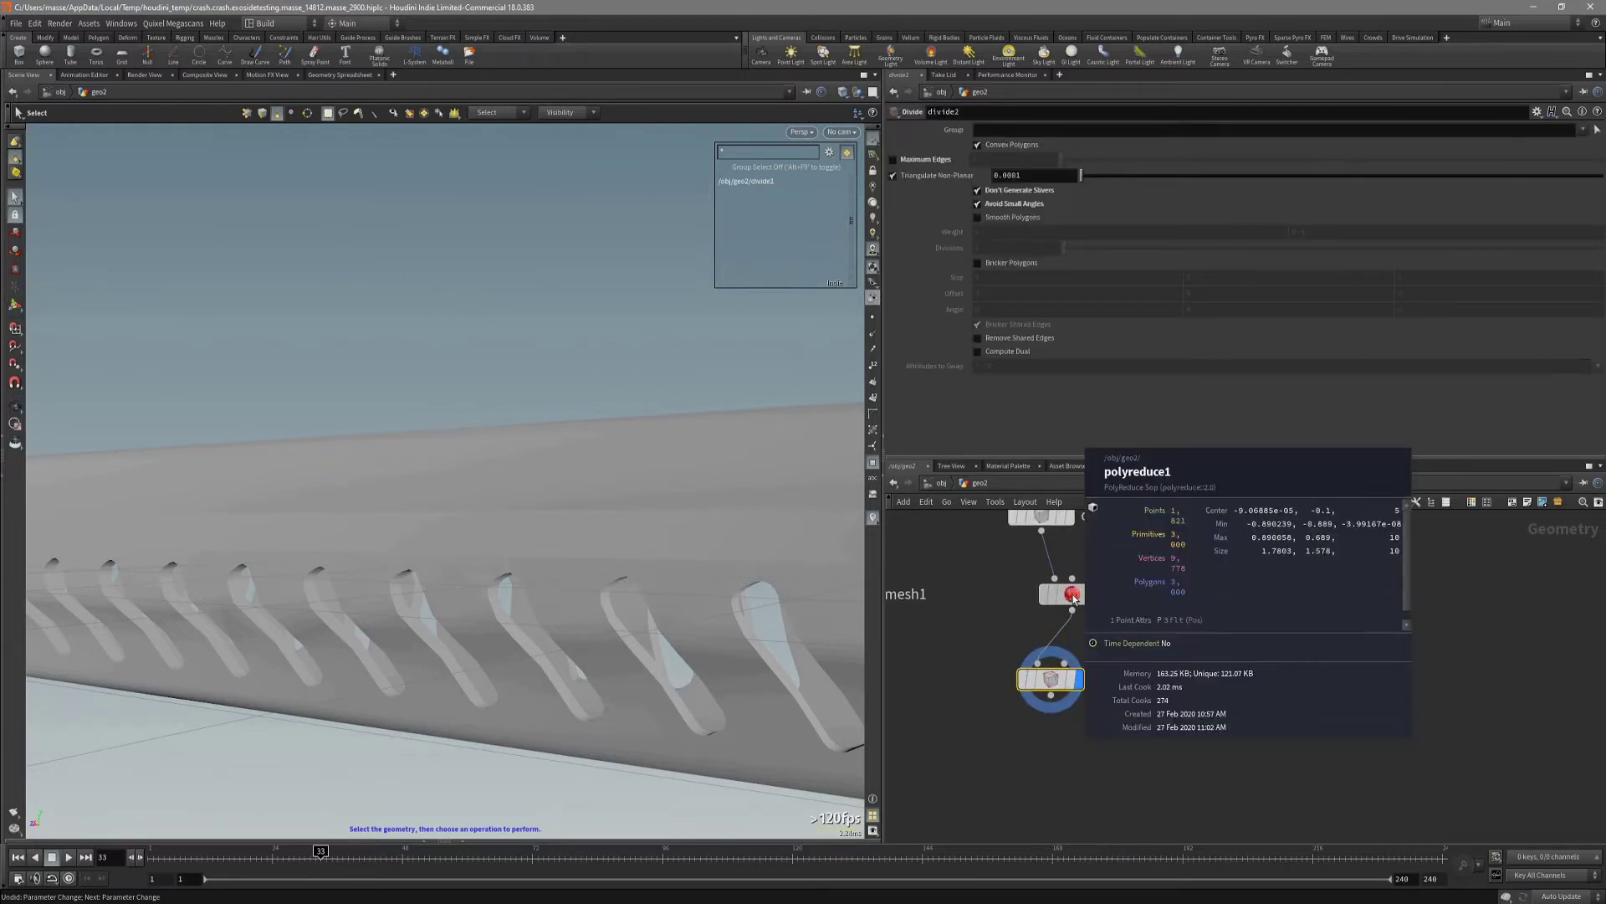
middle_click(1051, 678)
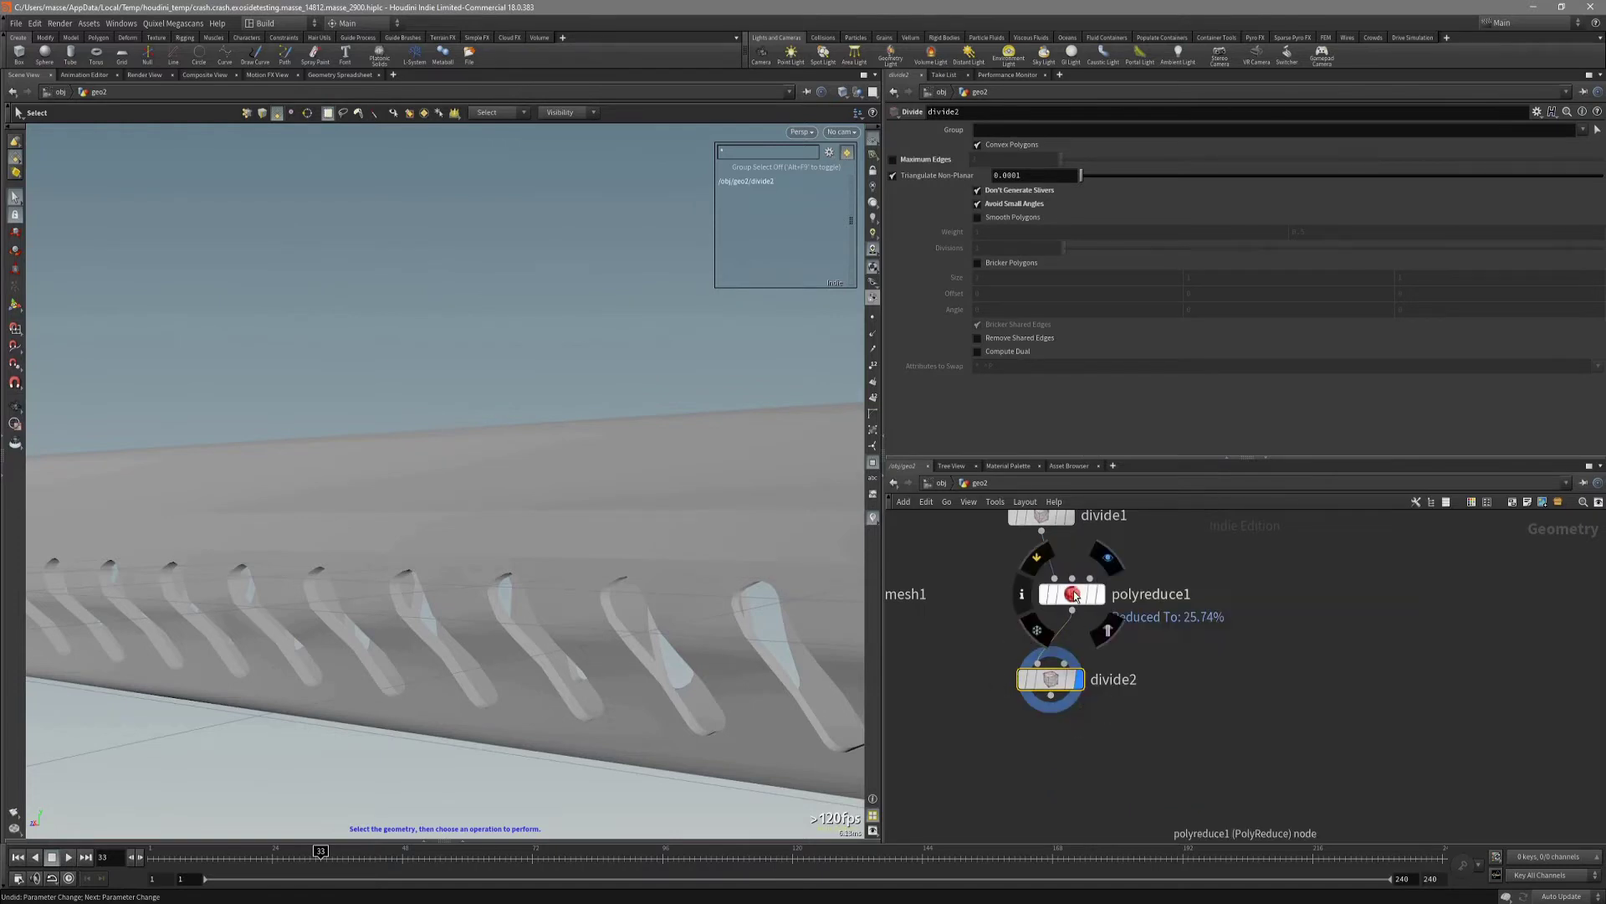
middle_click(1074, 599)
middle_click(1054, 686)
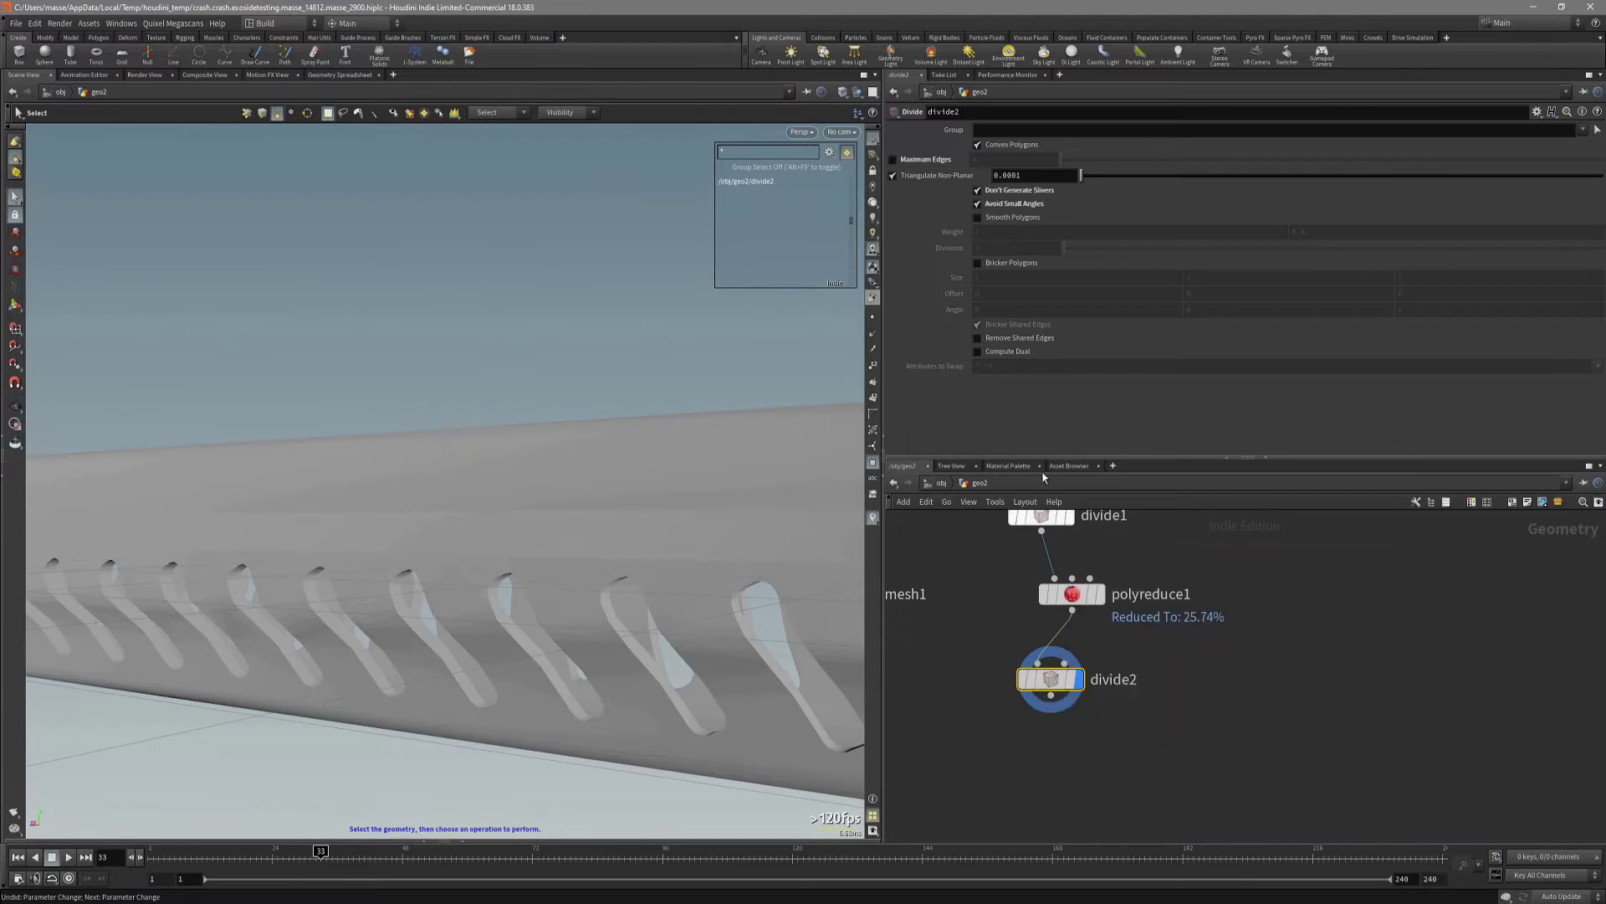
middle_click(1061, 695)
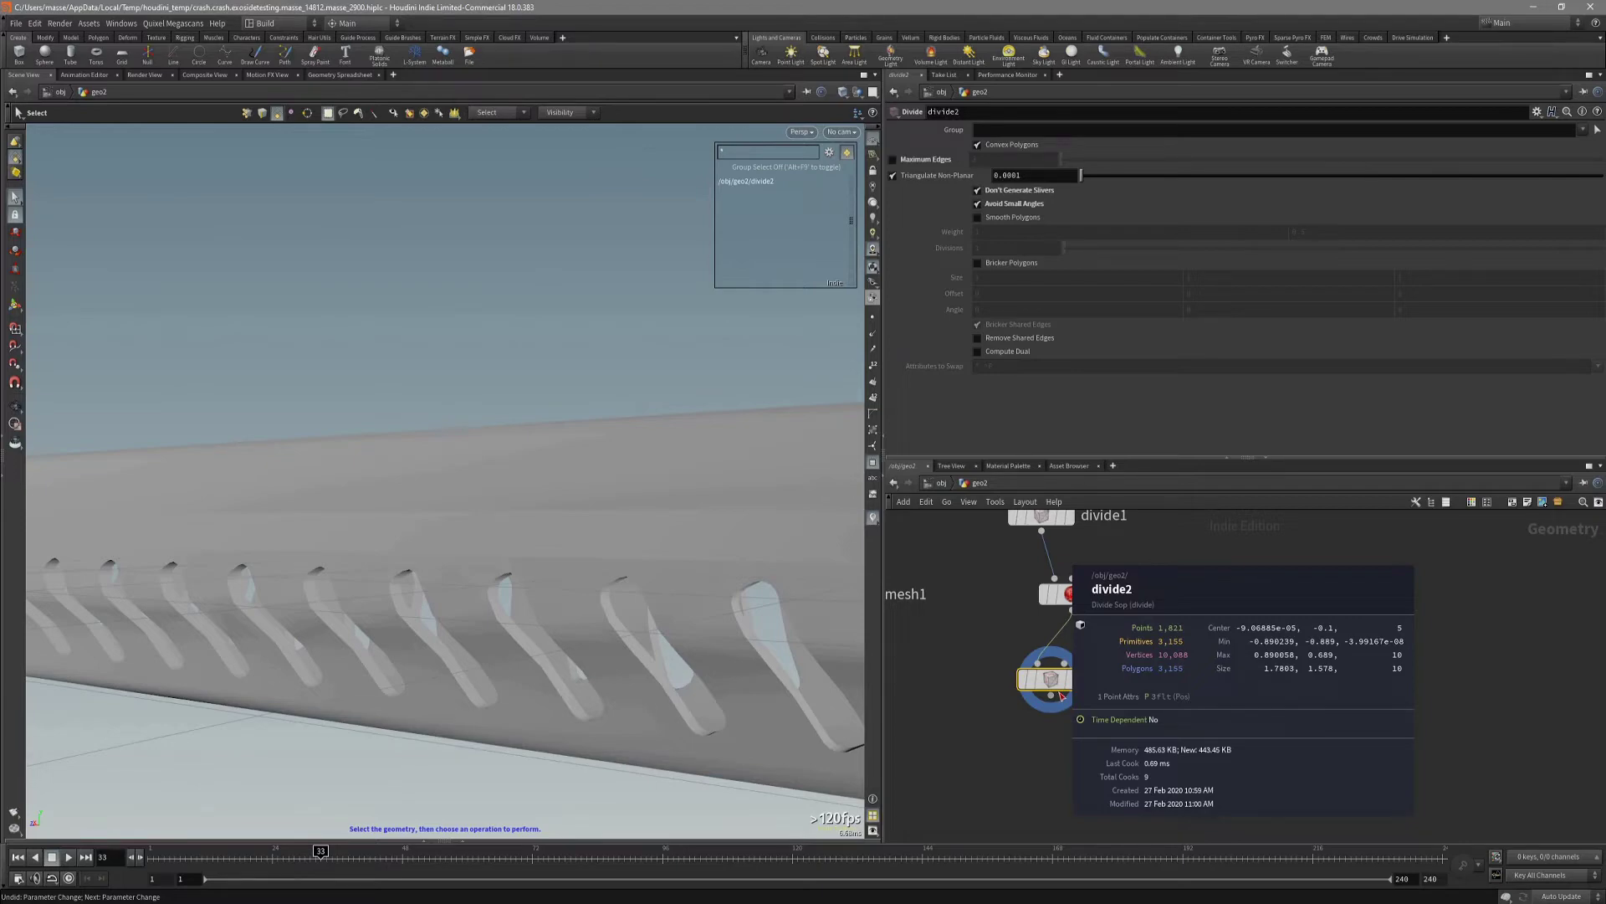
Align divide2 directly beneath polyreduce1, turn off Triangulate Non-Planar, and check its polygon count.
mouse_move(711, 544)
alt+mouse_down()
mouse_move(825, 516)
mouse_move(610, 595)
mouse_move(727, 606)
alt+mouse_up()
key(shift+w)
key(shift+w)
drag(1051, 680, 1072, 690)
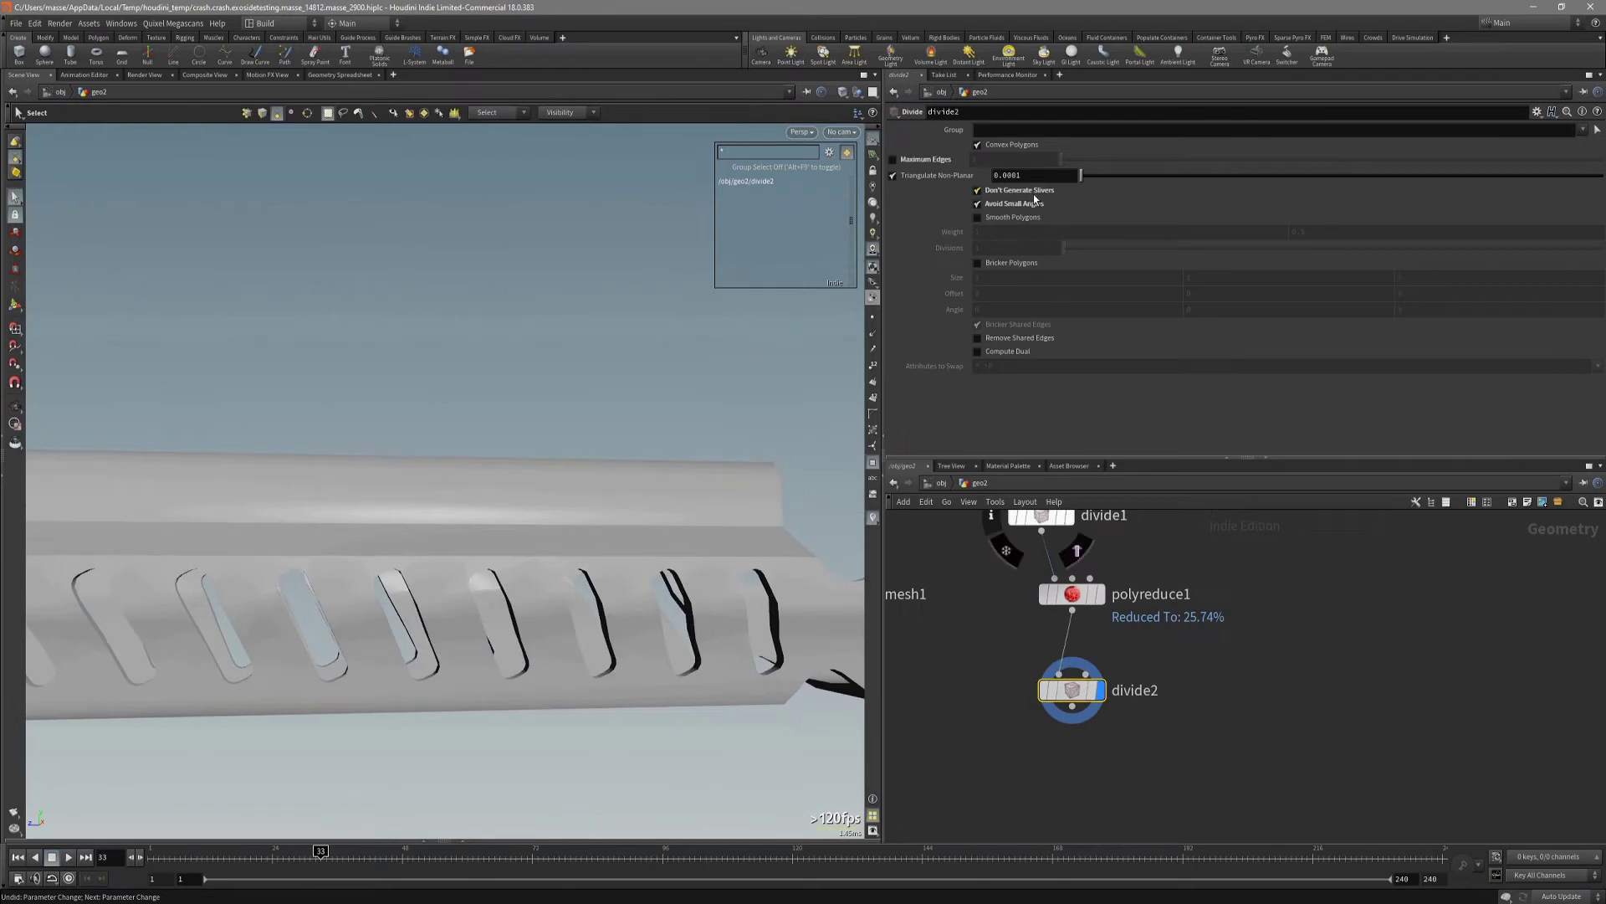
click(918, 179)
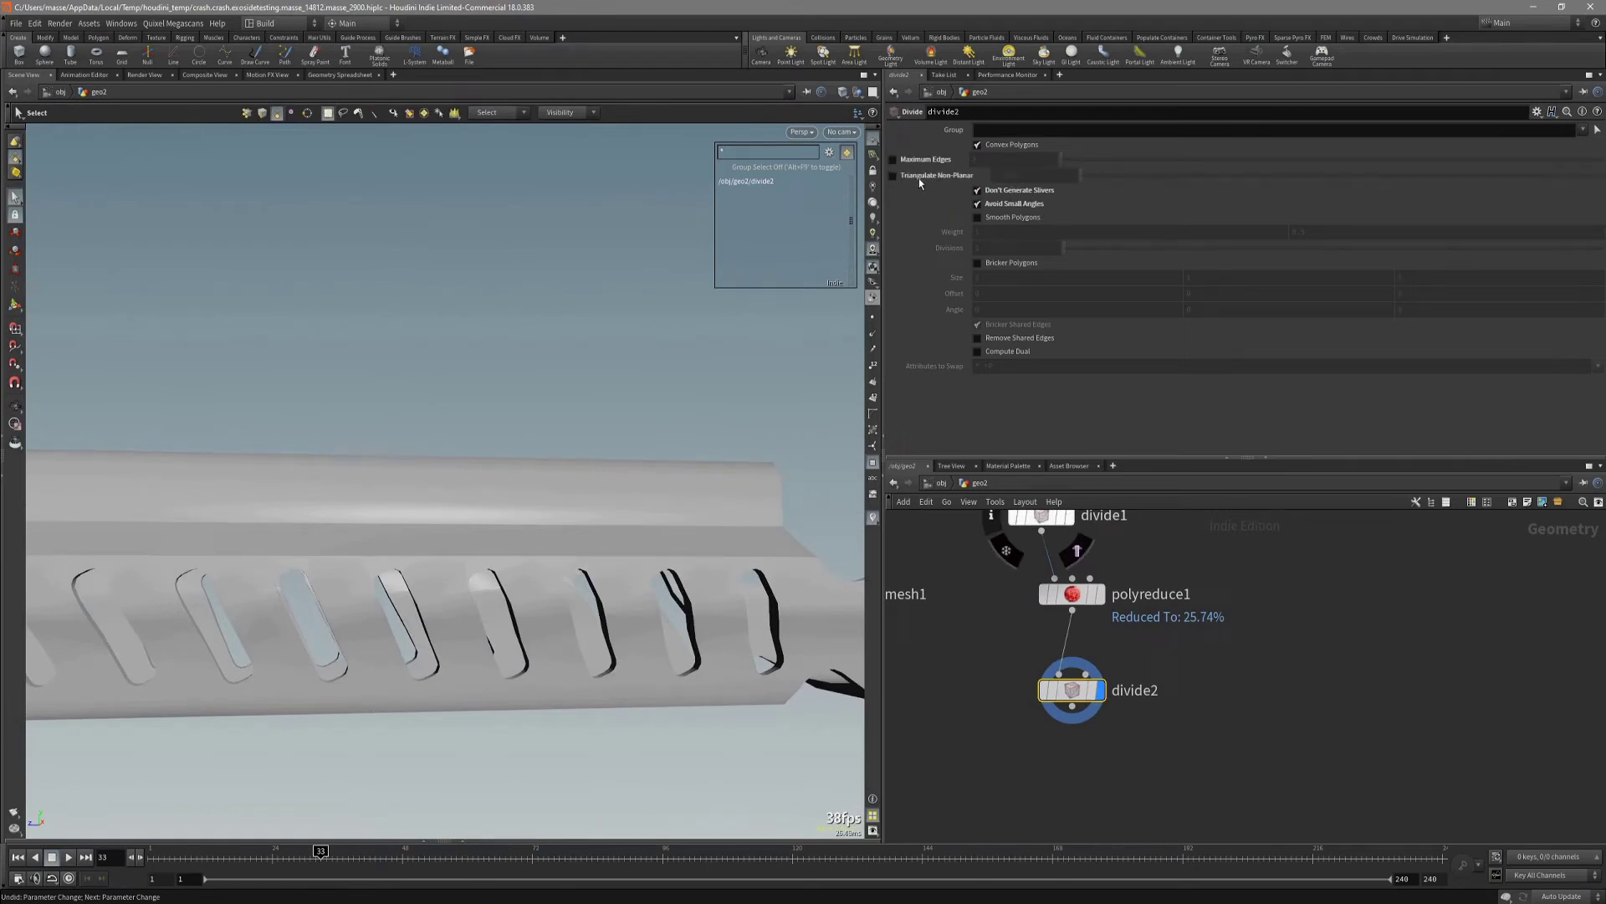
middle_click(1085, 693)
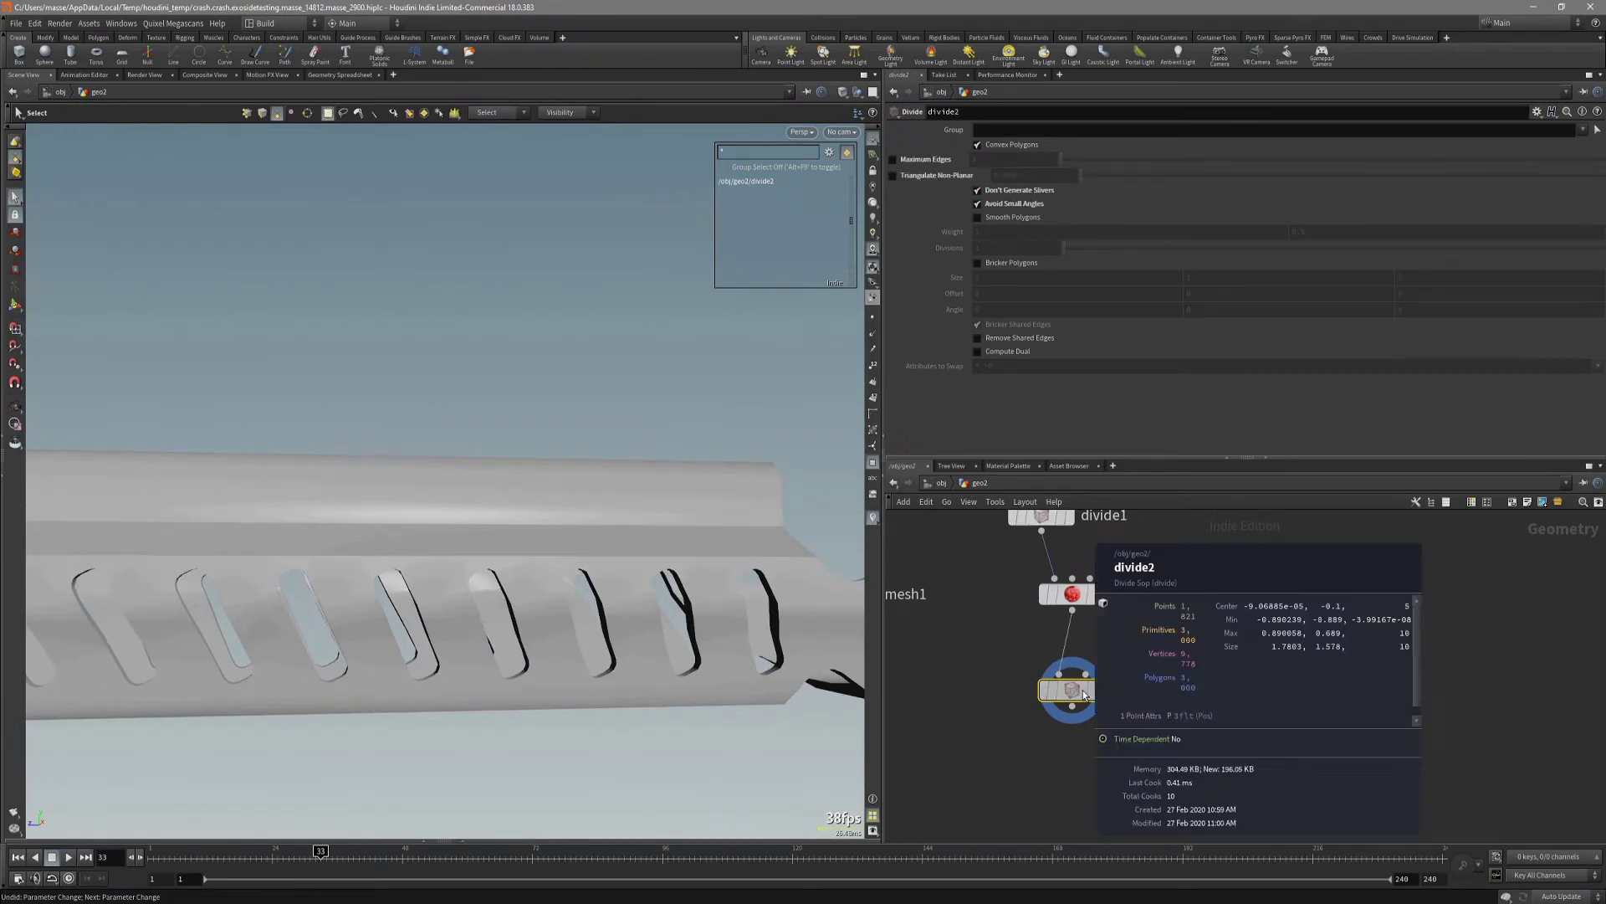
key(Escape)
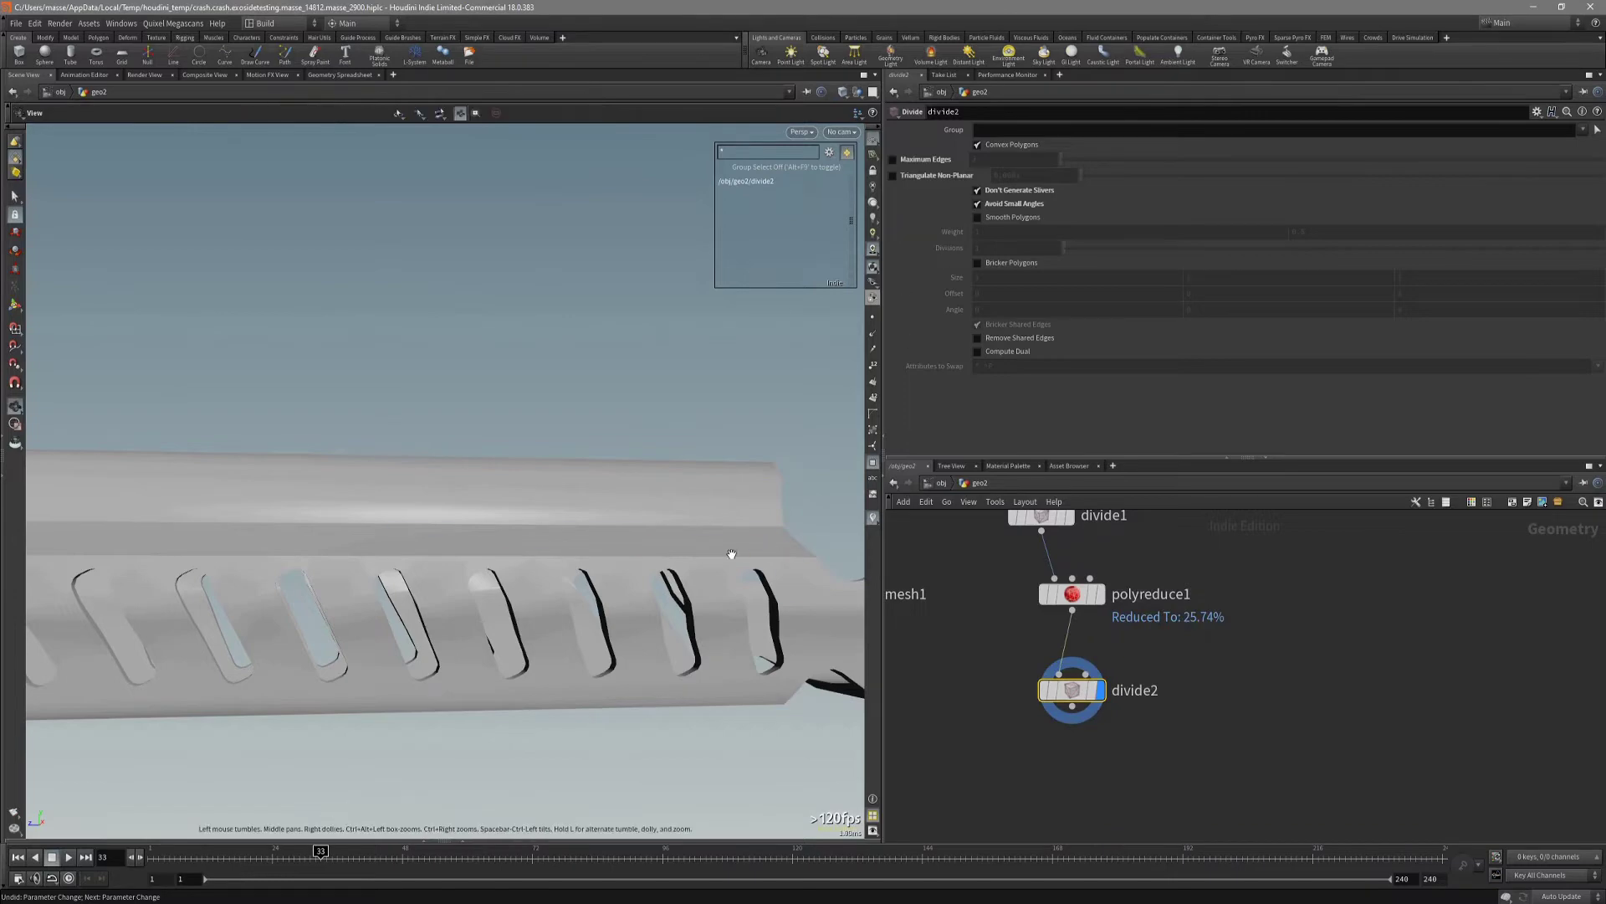
Examine divide2's slots from several angles in wireframe and shaded views, and recheck its geometry information.
key(shift+w)
mouse_move(731, 554)
alt+mouse_down()
mouse_move(644, 556)
mouse_move(720, 594)
mouse_move(753, 586)
mouse_move(779, 546)
alt+mouse_up()
key(shift+w)
key(shift+w)
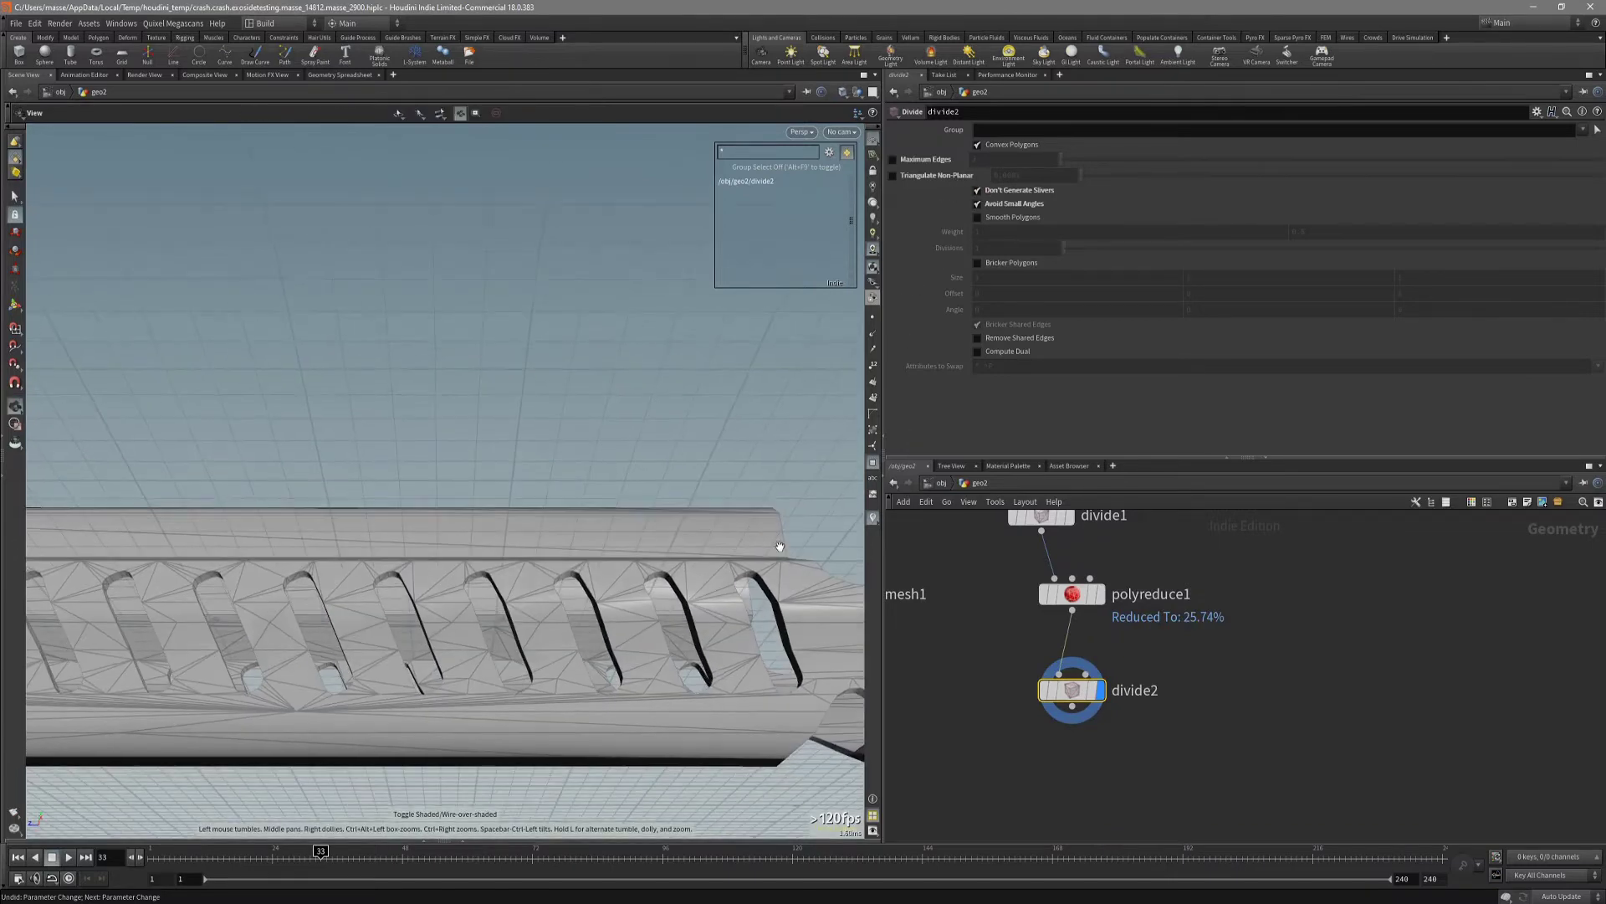
key(s)
middle_click(1073, 691)
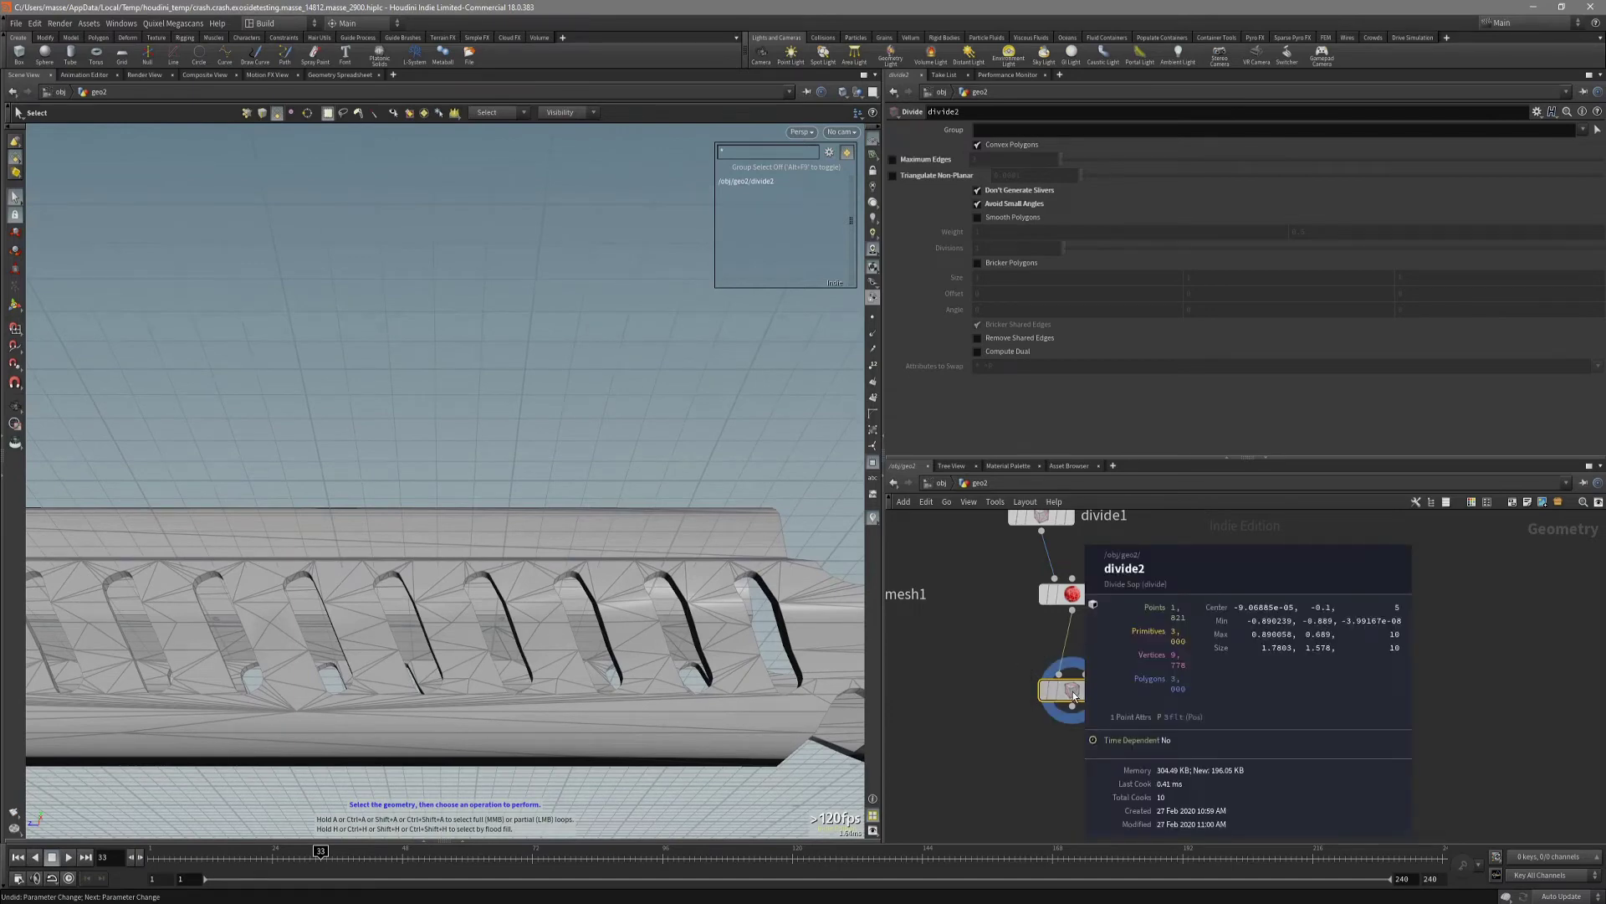
key(Escape)
drag(720, 636, 739, 596)
key(s)
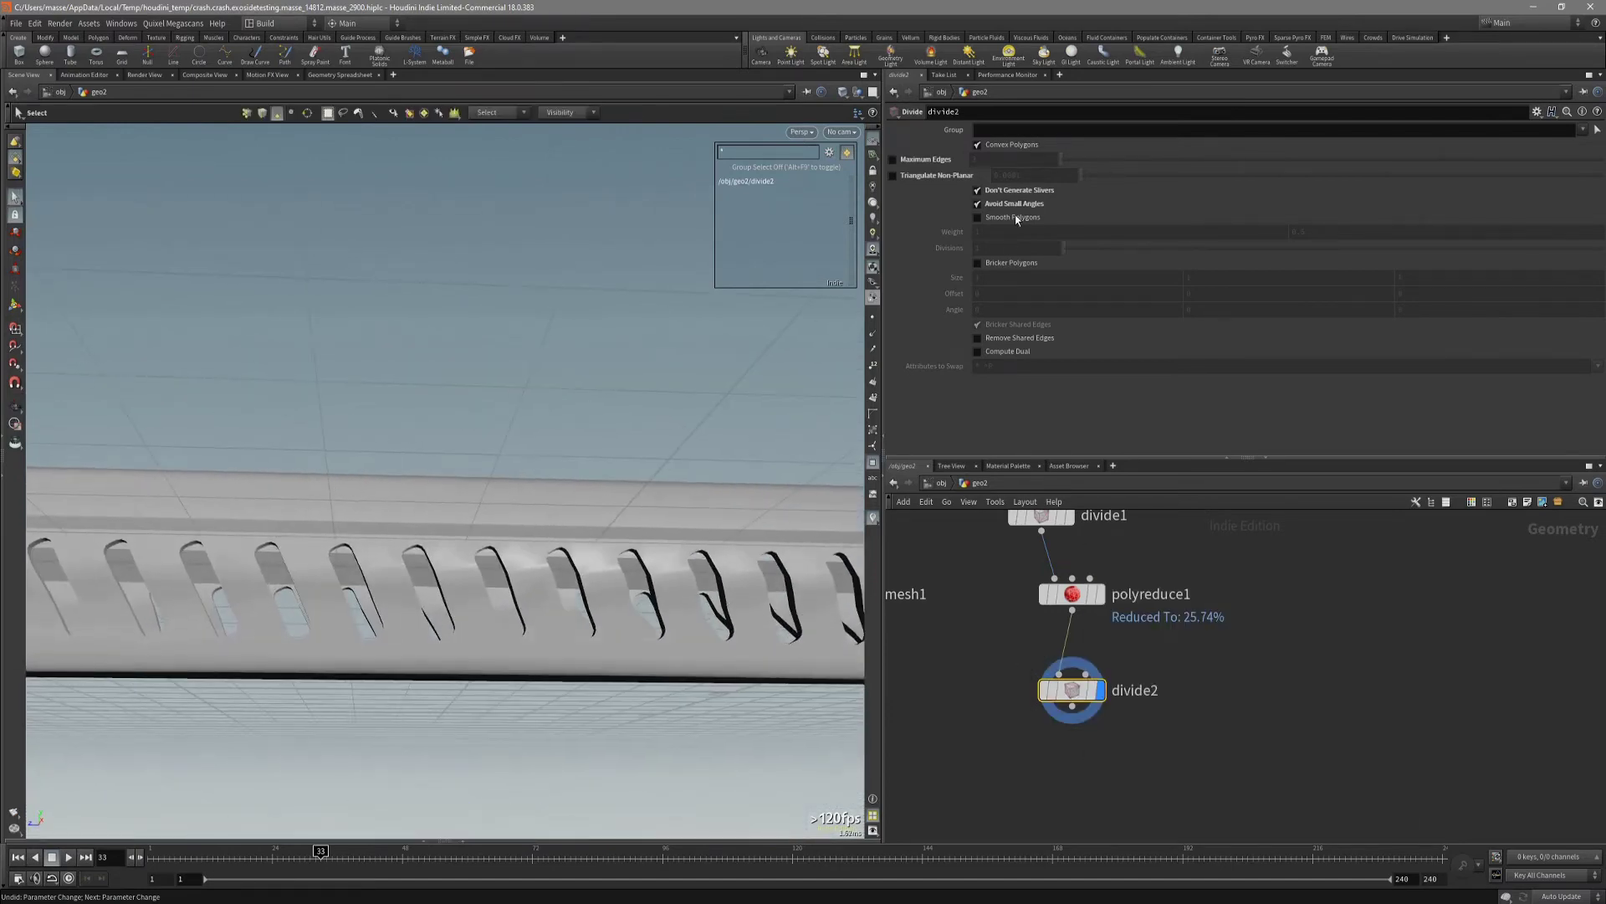
Compare divide2 with Triangulate Non-Planar on and off, then view the whole handguard.
click(935, 176)
click(935, 178)
alt+drag(751, 418, 708, 593)
scroll(741, 508, down, 2)
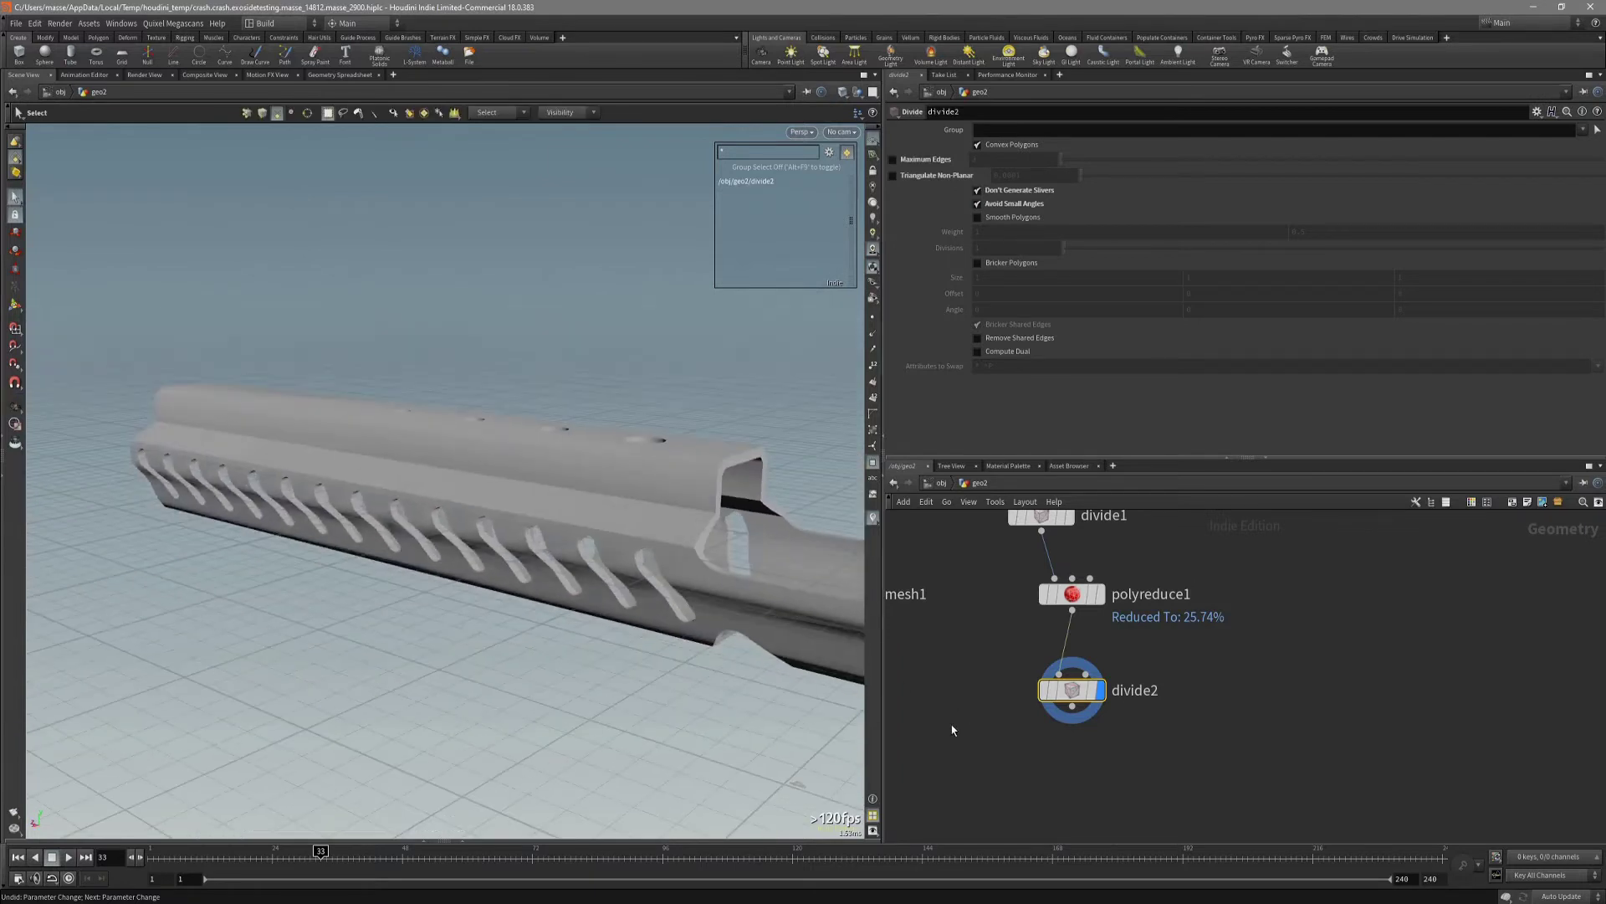
Add a Labs Auto UV node below divide2, connect divide2 to it, and display the new node.
scroll(977, 714, down, 2)
middle_drag(977, 714, 1111, 698)
key(Tab)
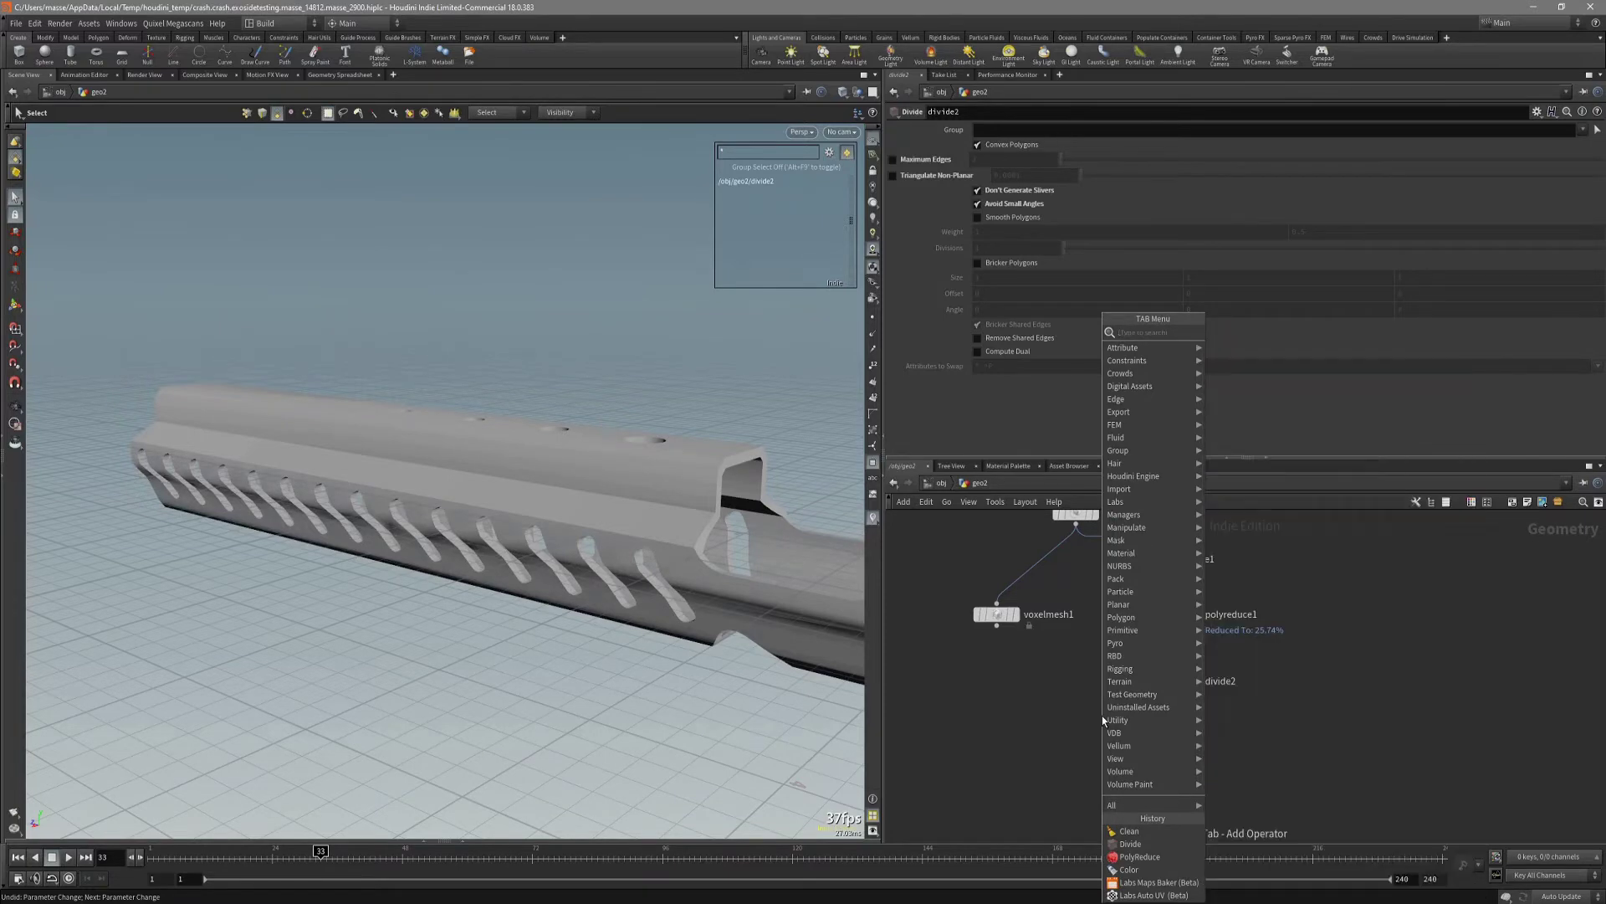
text(autou)
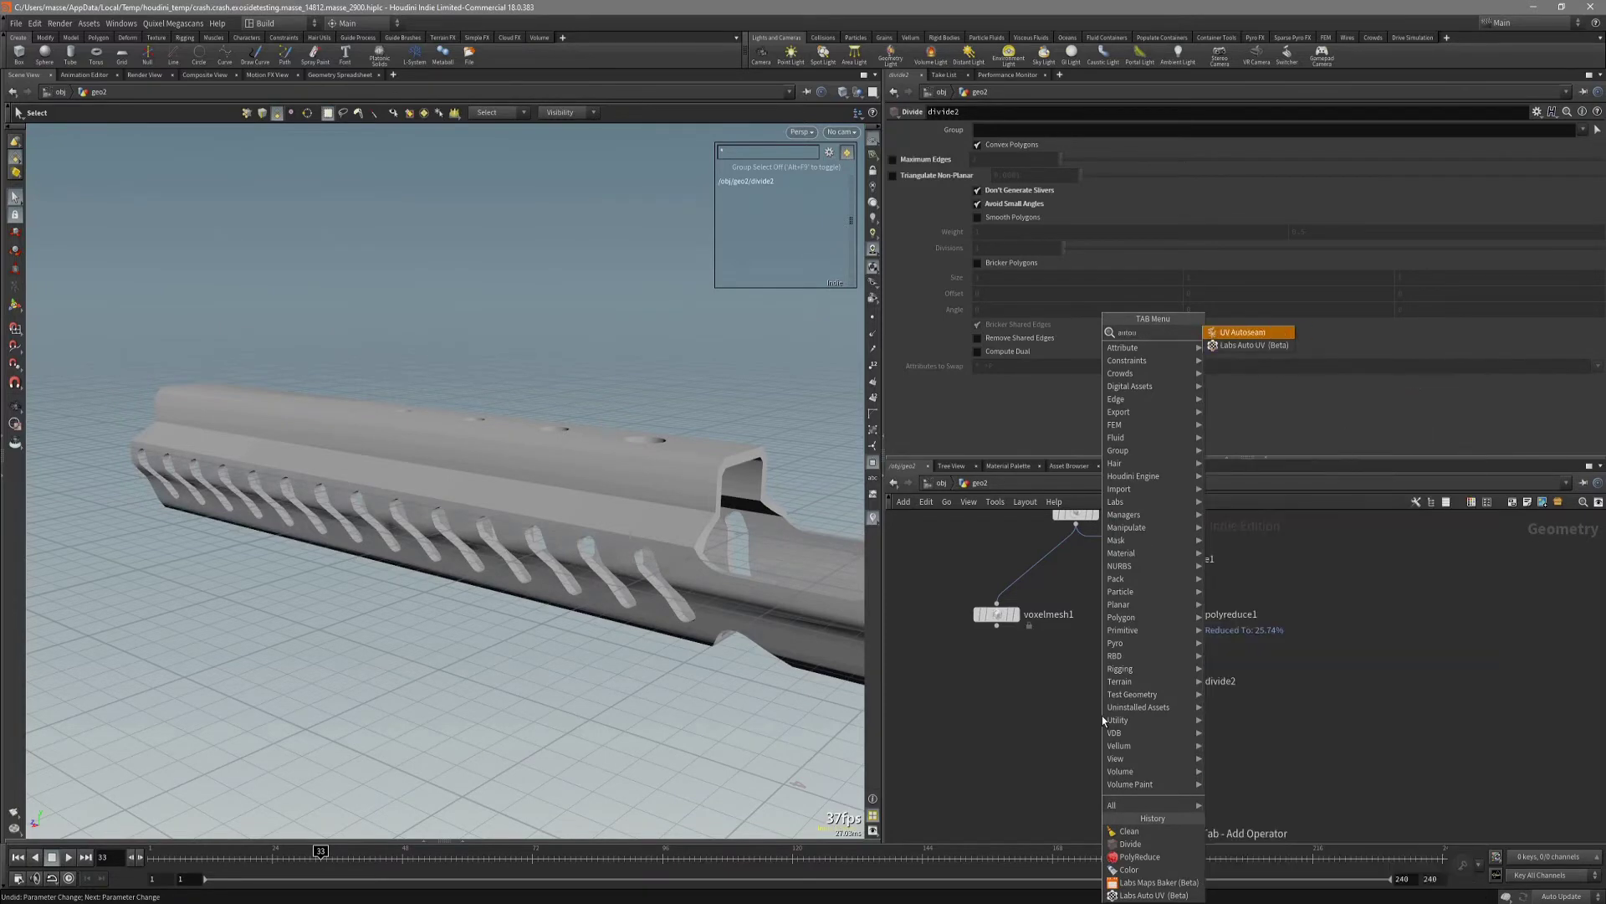
key(Return)
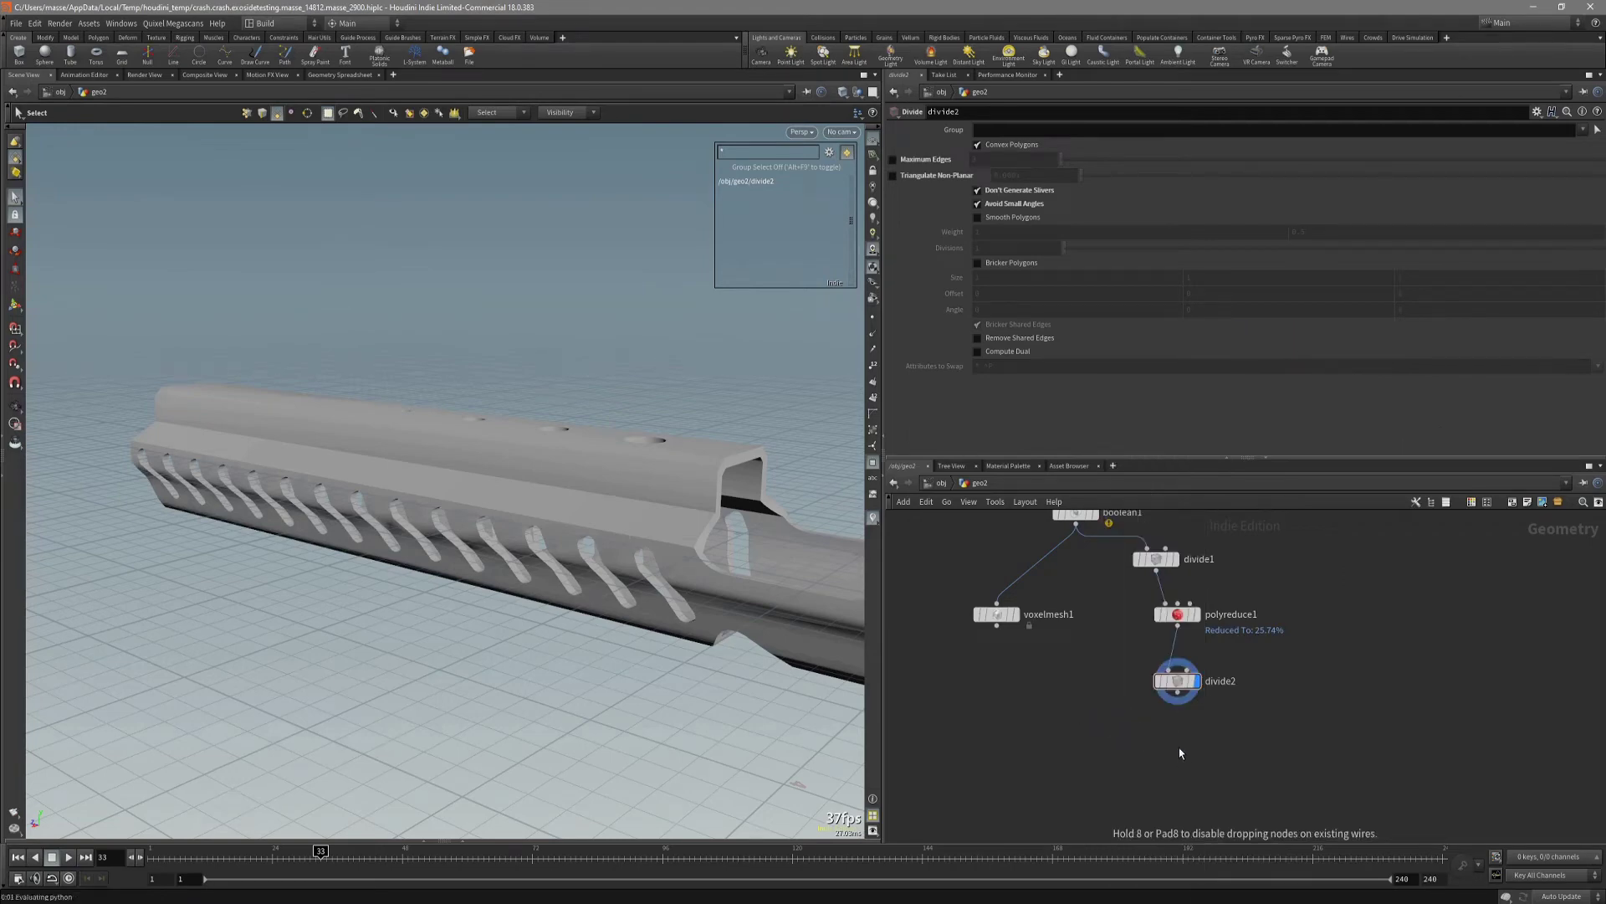
click(1178, 747)
scroll(1159, 720, up, 3)
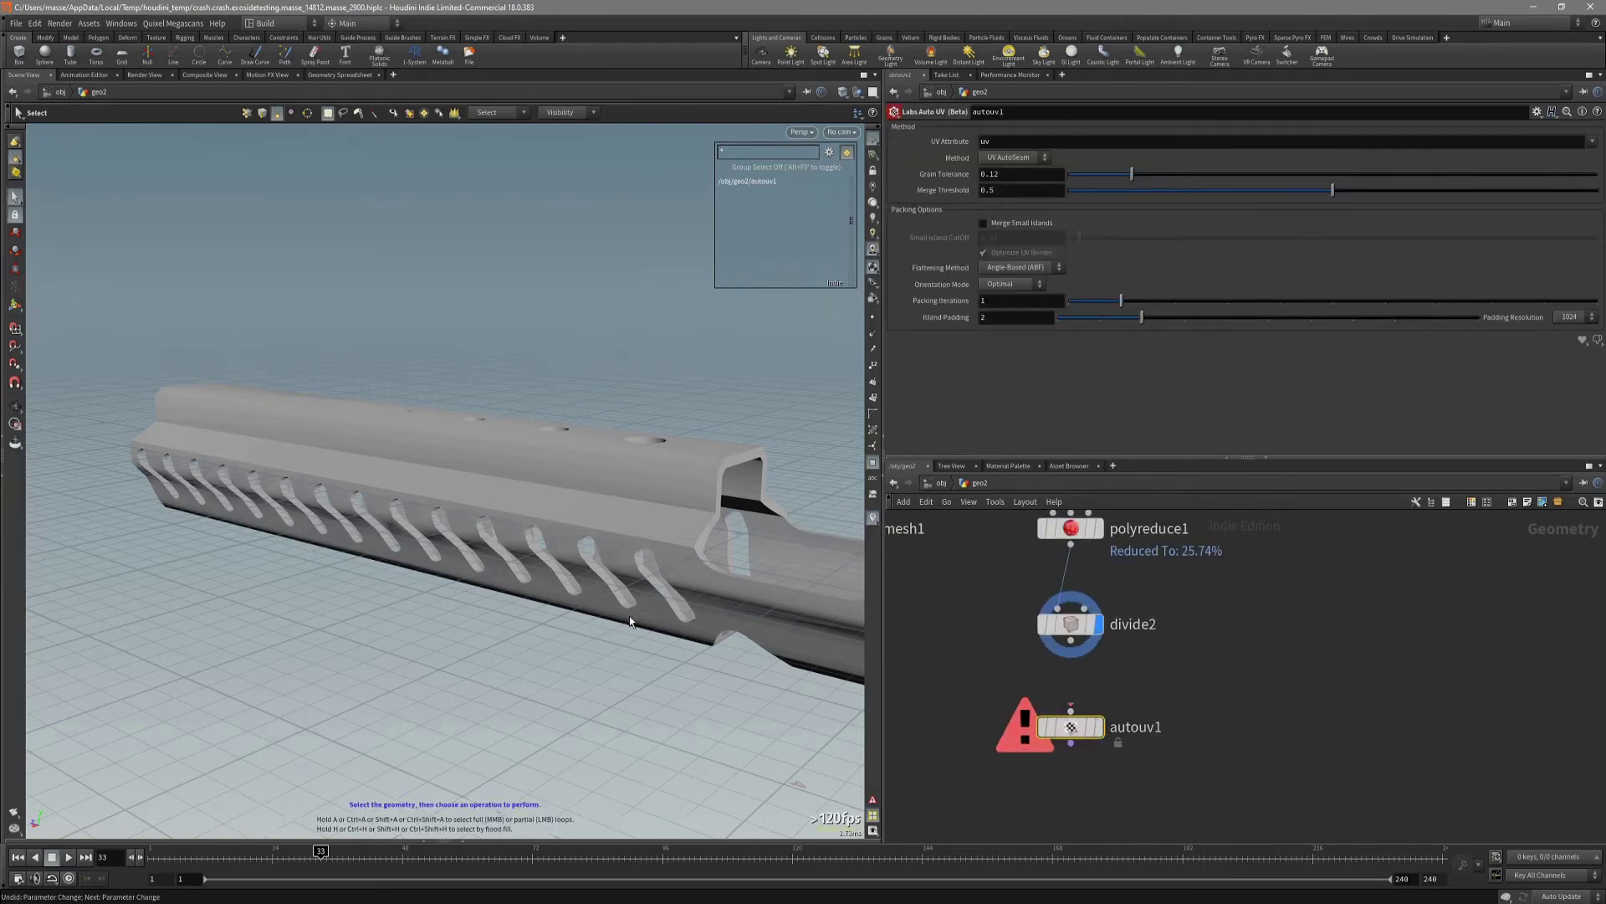
key(shift+w)
mouse_move(630, 616)
alt+mouse_down()
mouse_move(695, 574)
mouse_move(710, 584)
alt+mouse_up()
drag(1064, 726, 1050, 729)
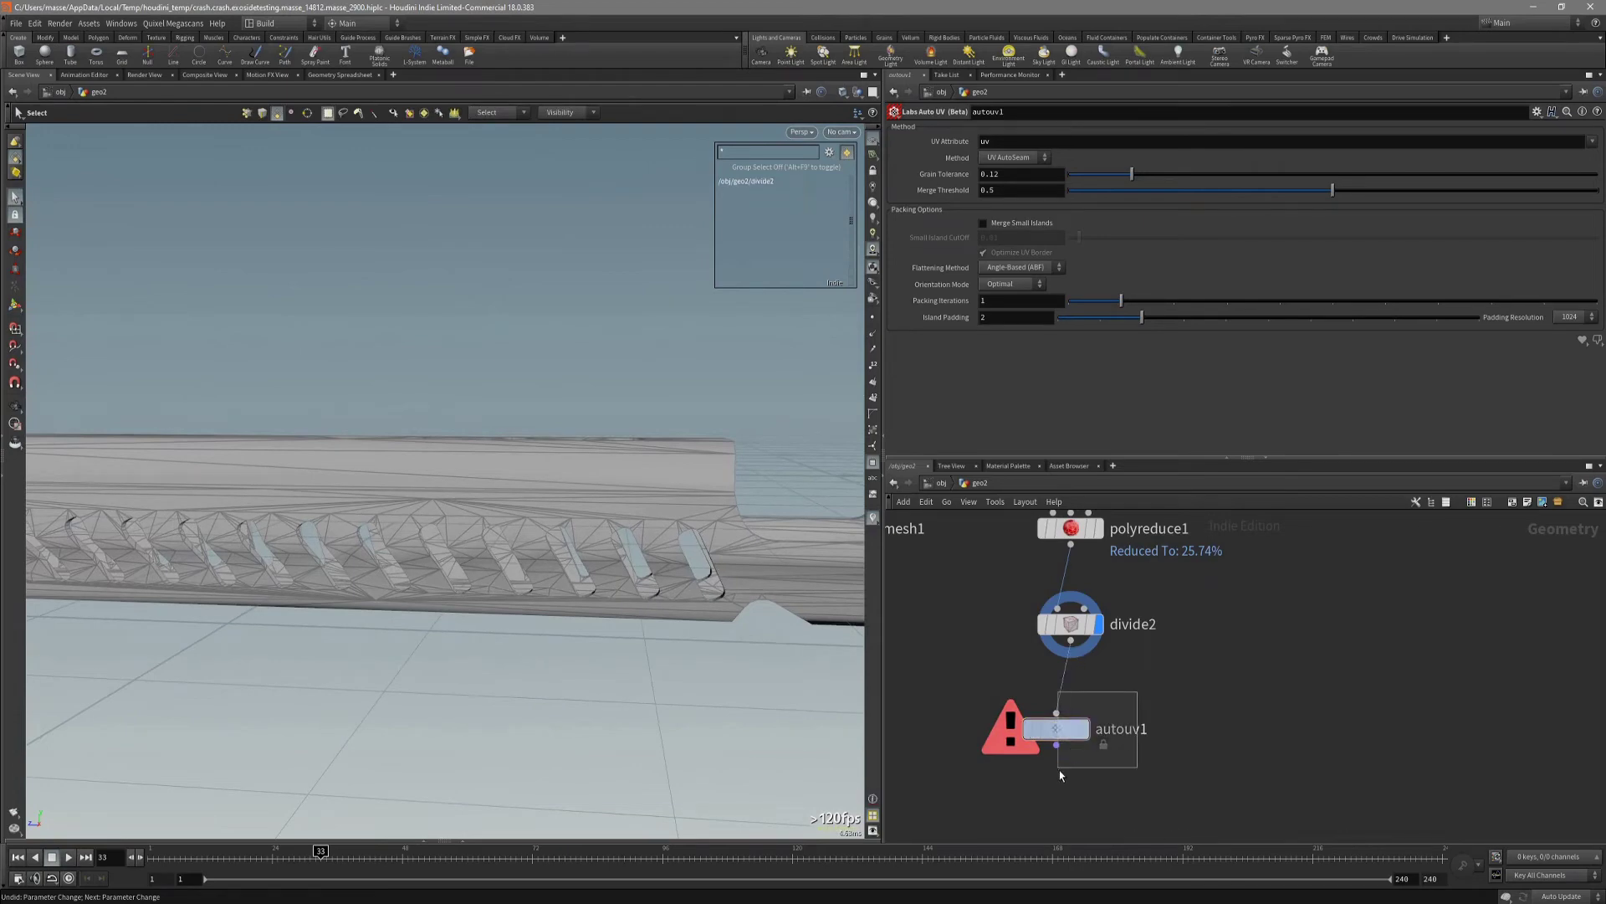
key(r)
Examine the UV AutoSeam layout of autouv1 in the UV view and check the available unwrapping methods.
key(space+5)
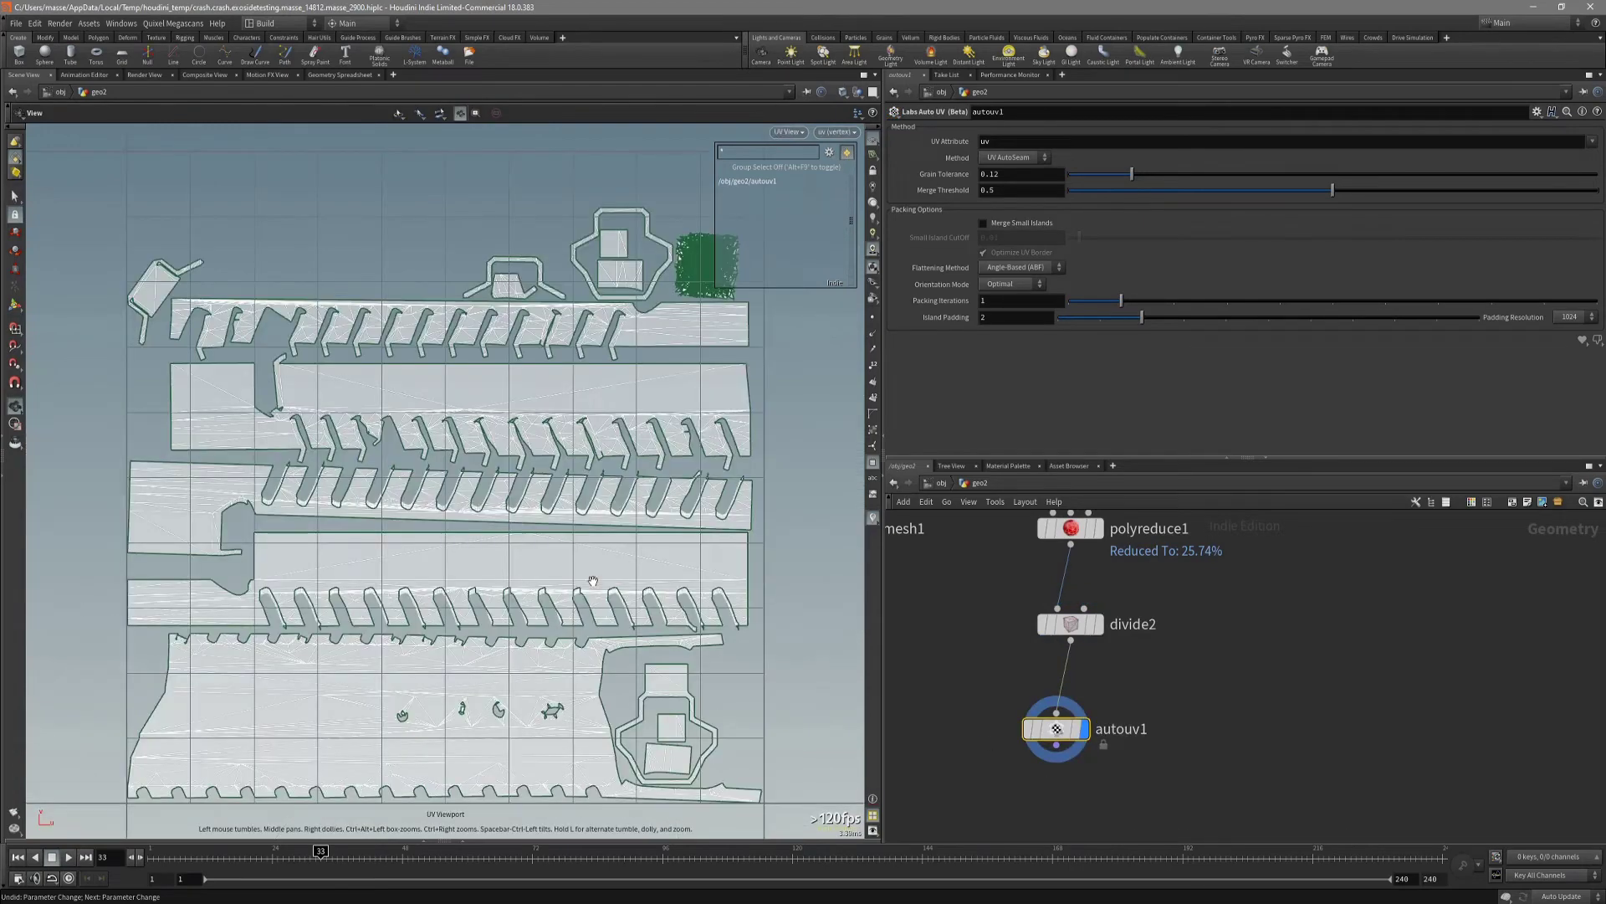
click(1033, 159)
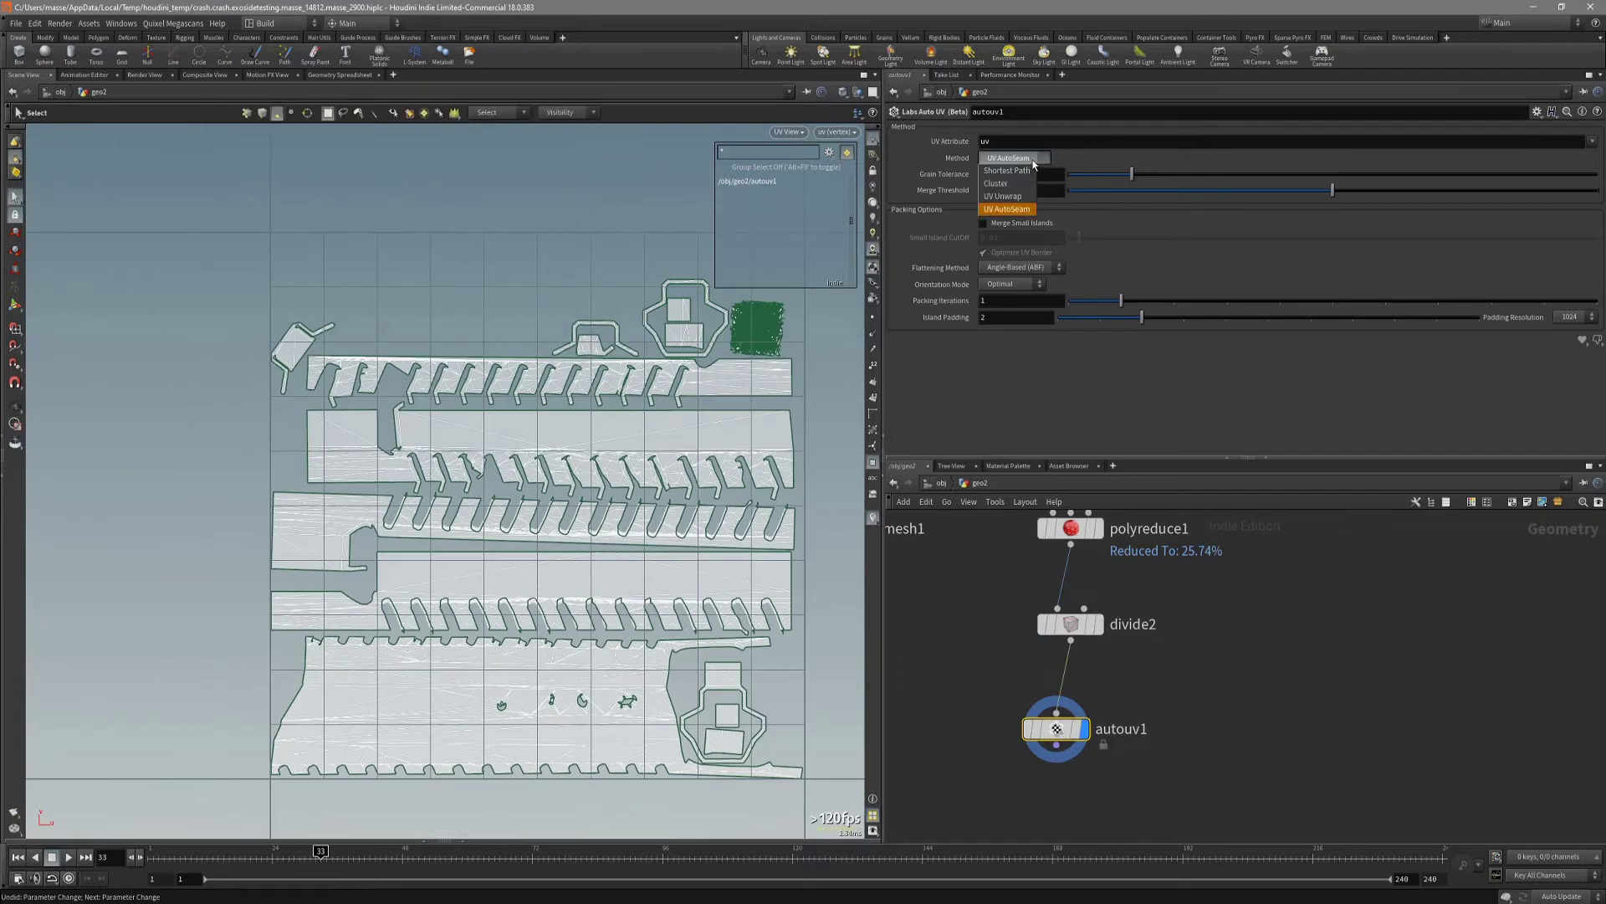
click(1013, 686)
middle_drag(997, 656, 1004, 657)
scroll(998, 653, down, 3)
middle_drag(750, 561, 739, 589)
scroll(736, 523, up, 3)
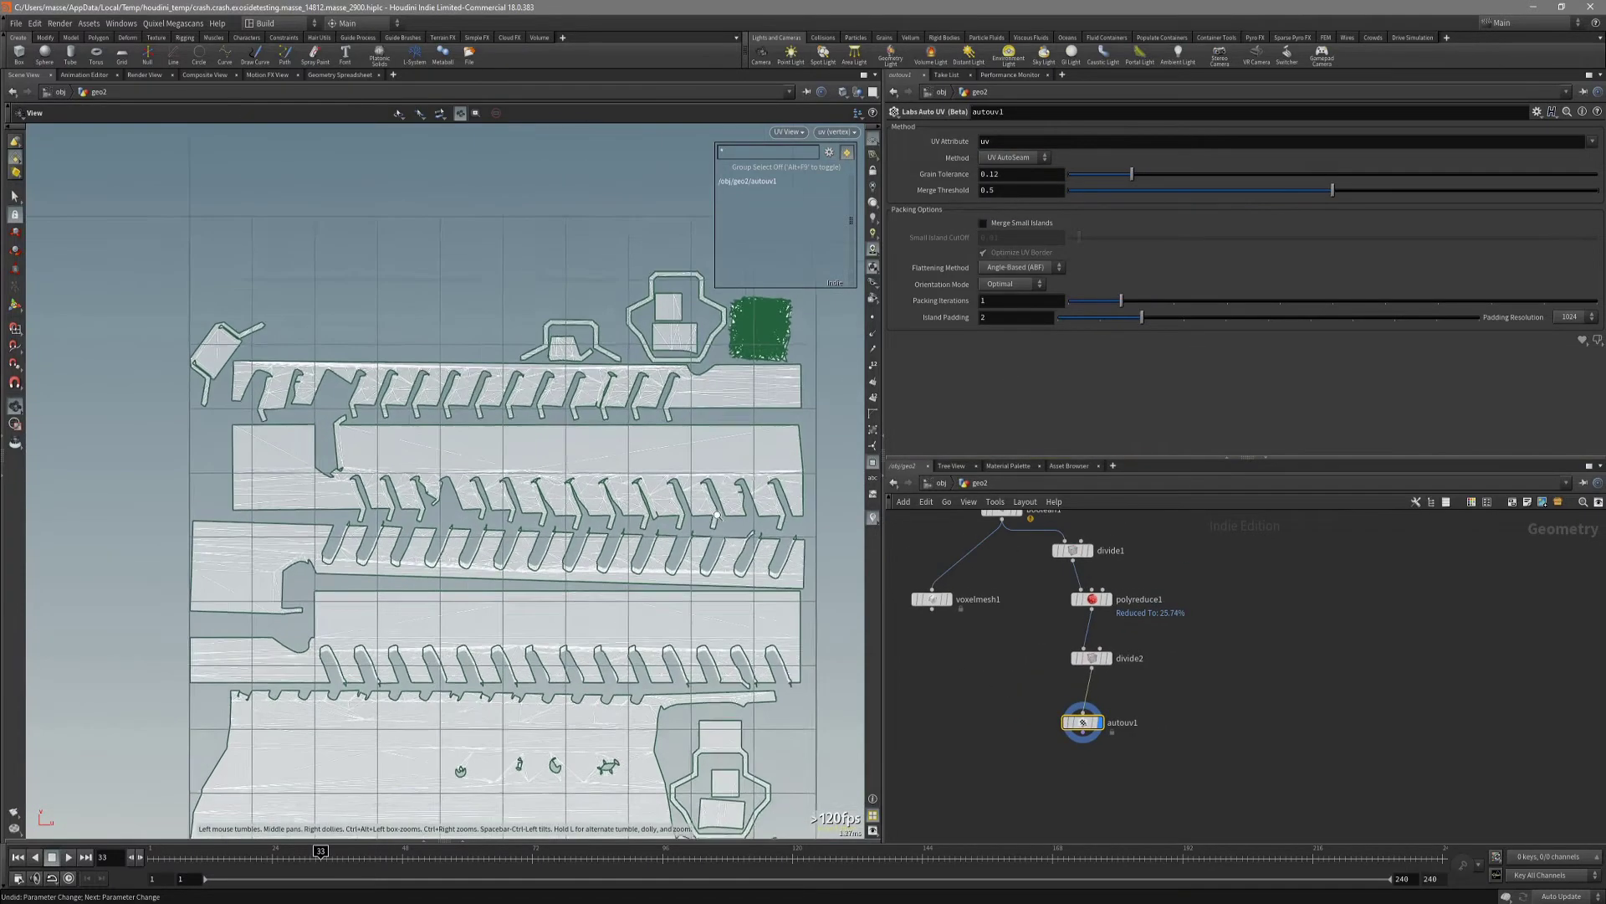
middle_drag(752, 514, 728, 552)
Set autouv1's method to UV Unwrap and inspect the resulting UV islands.
click(1014, 157)
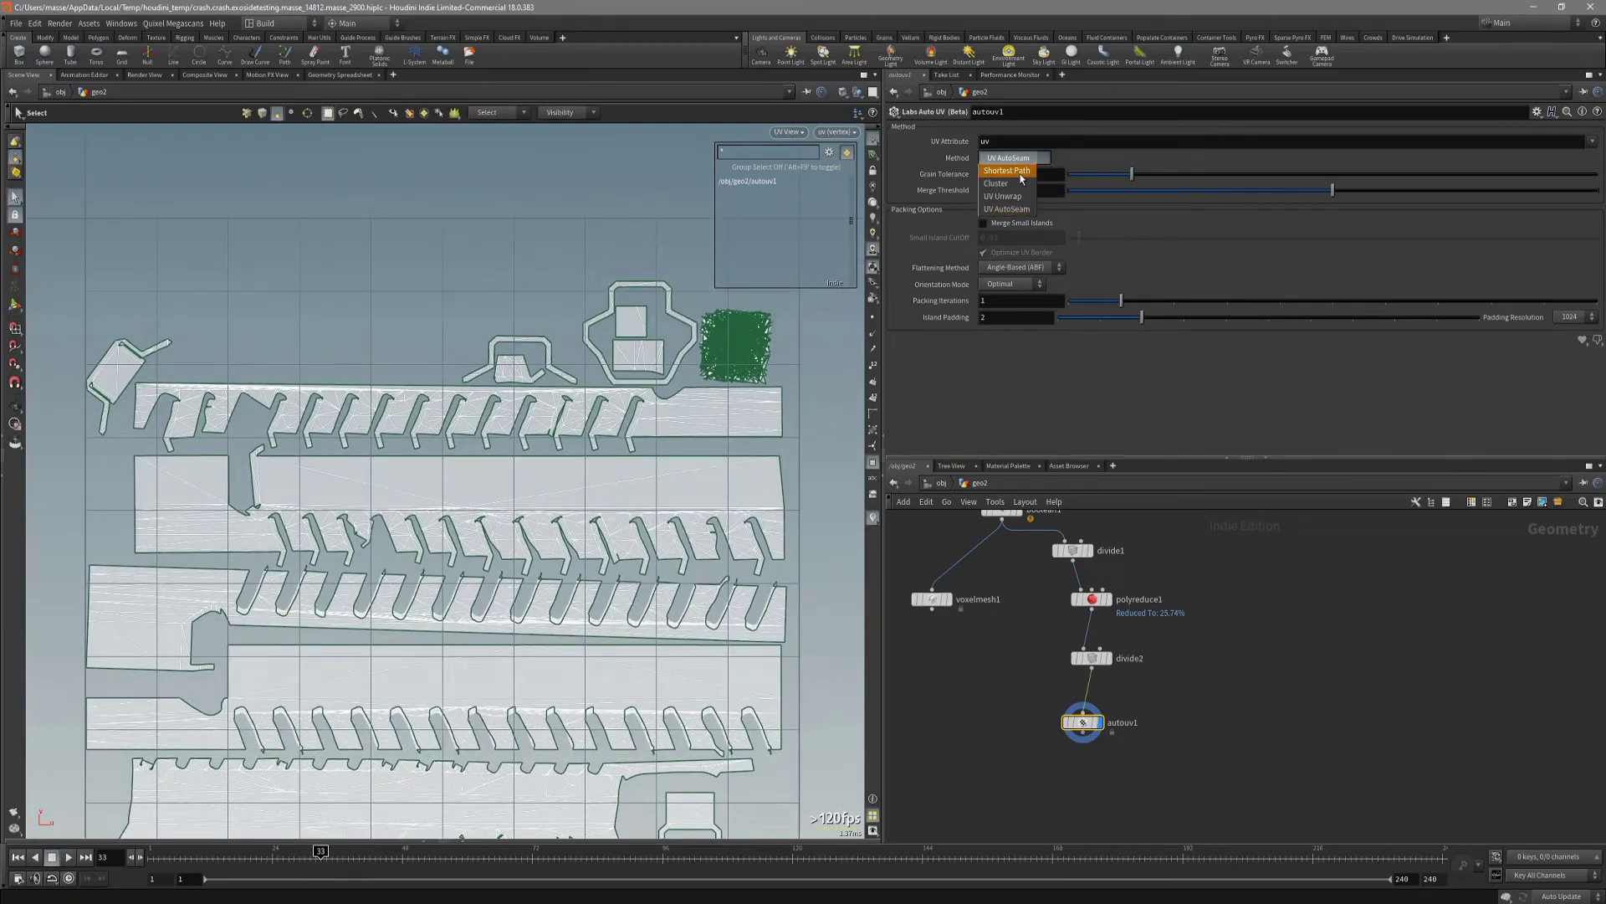
click(1021, 198)
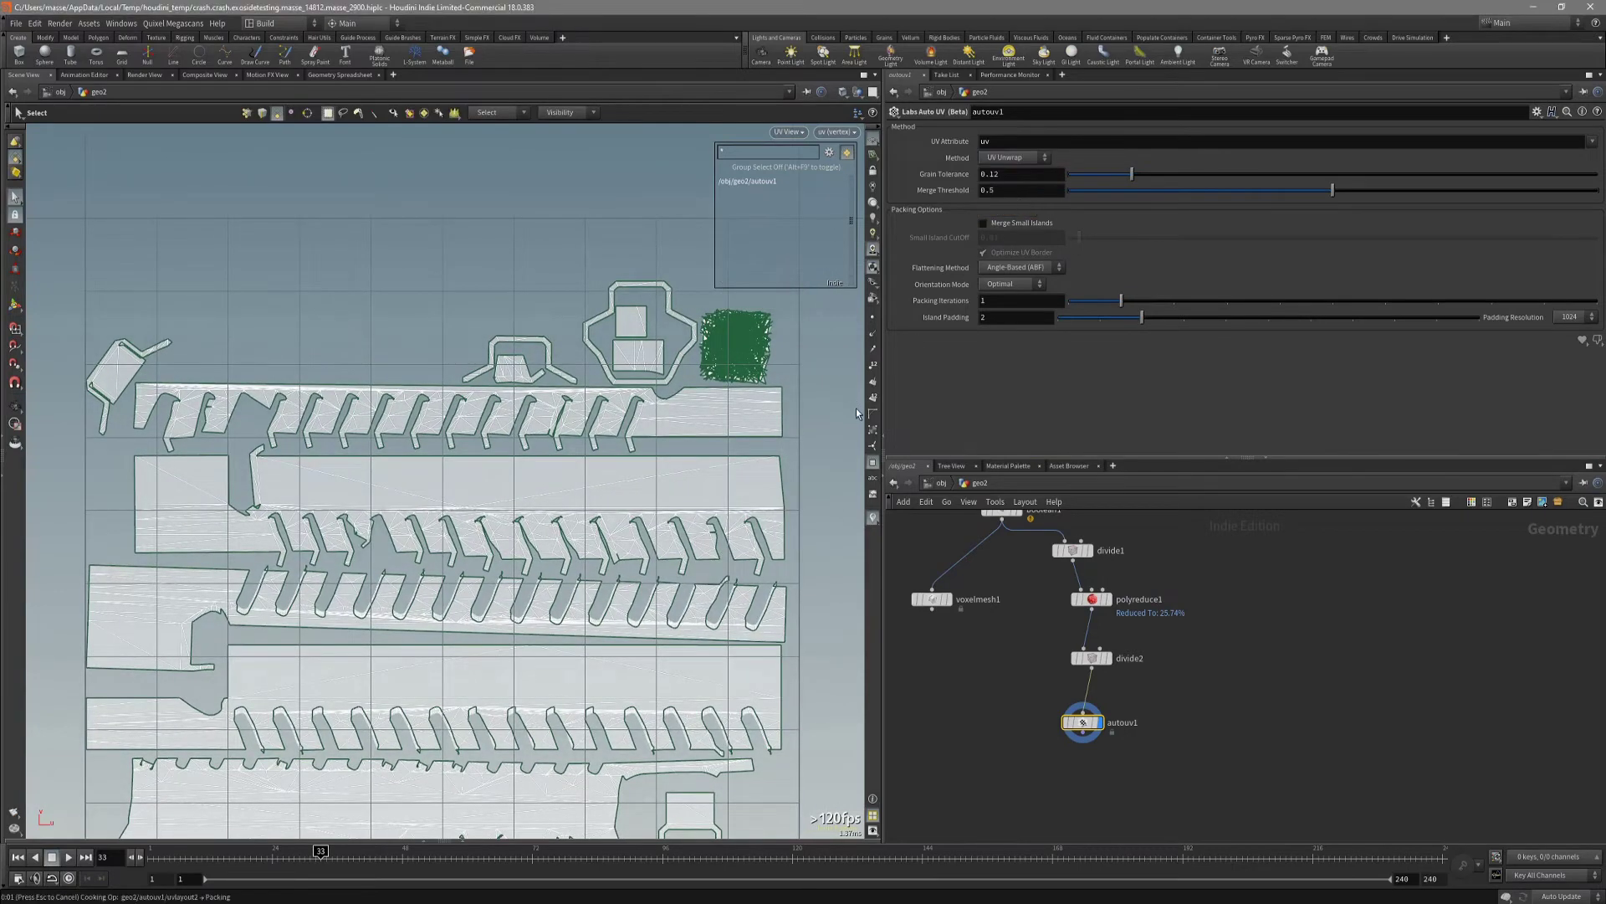
middle_drag(556, 661, 626, 508)
scroll(627, 507, down, 1)
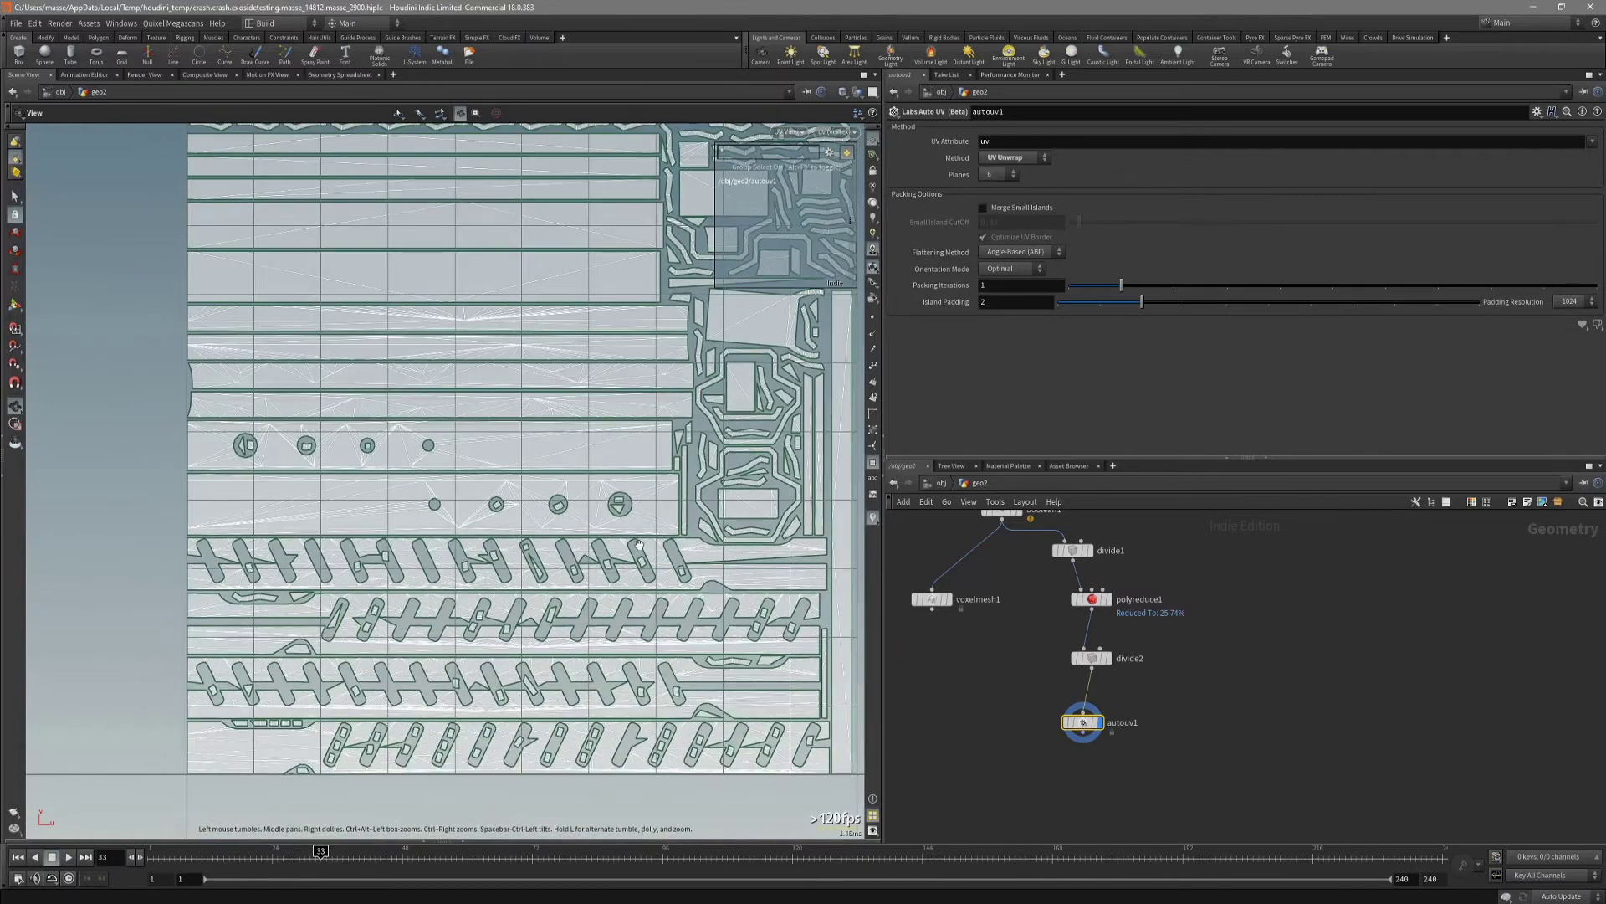
middle_drag(610, 649, 595, 611)
middle_drag(515, 363, 462, 579)
middle_drag(634, 725, 628, 538)
mouse_move(1017, 665)
middle_down()
mouse_move(1028, 698)
mouse_move(1006, 680)
middle_up()
Return to the perspective view and place a Labs Maps Baker node below autouv1.
key(space+1)
mouse_move(628, 562)
mouse_down()
mouse_move(574, 574)
mouse_move(599, 574)
mouse_up()
middle_drag(988, 762, 1035, 749)
key(Tab)
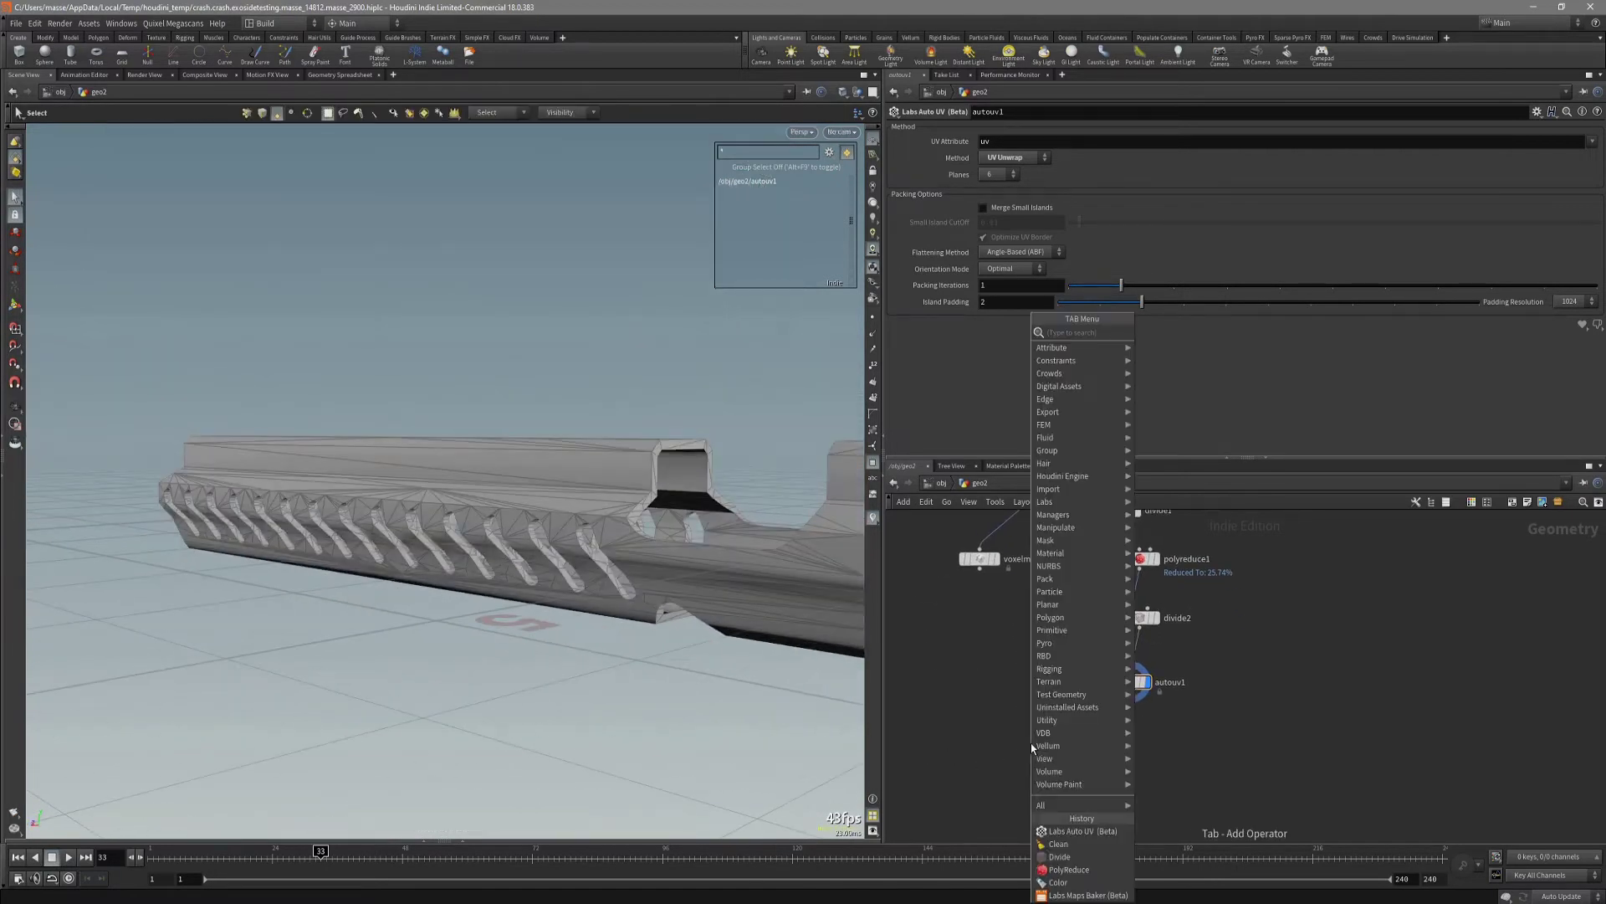
text(maps)
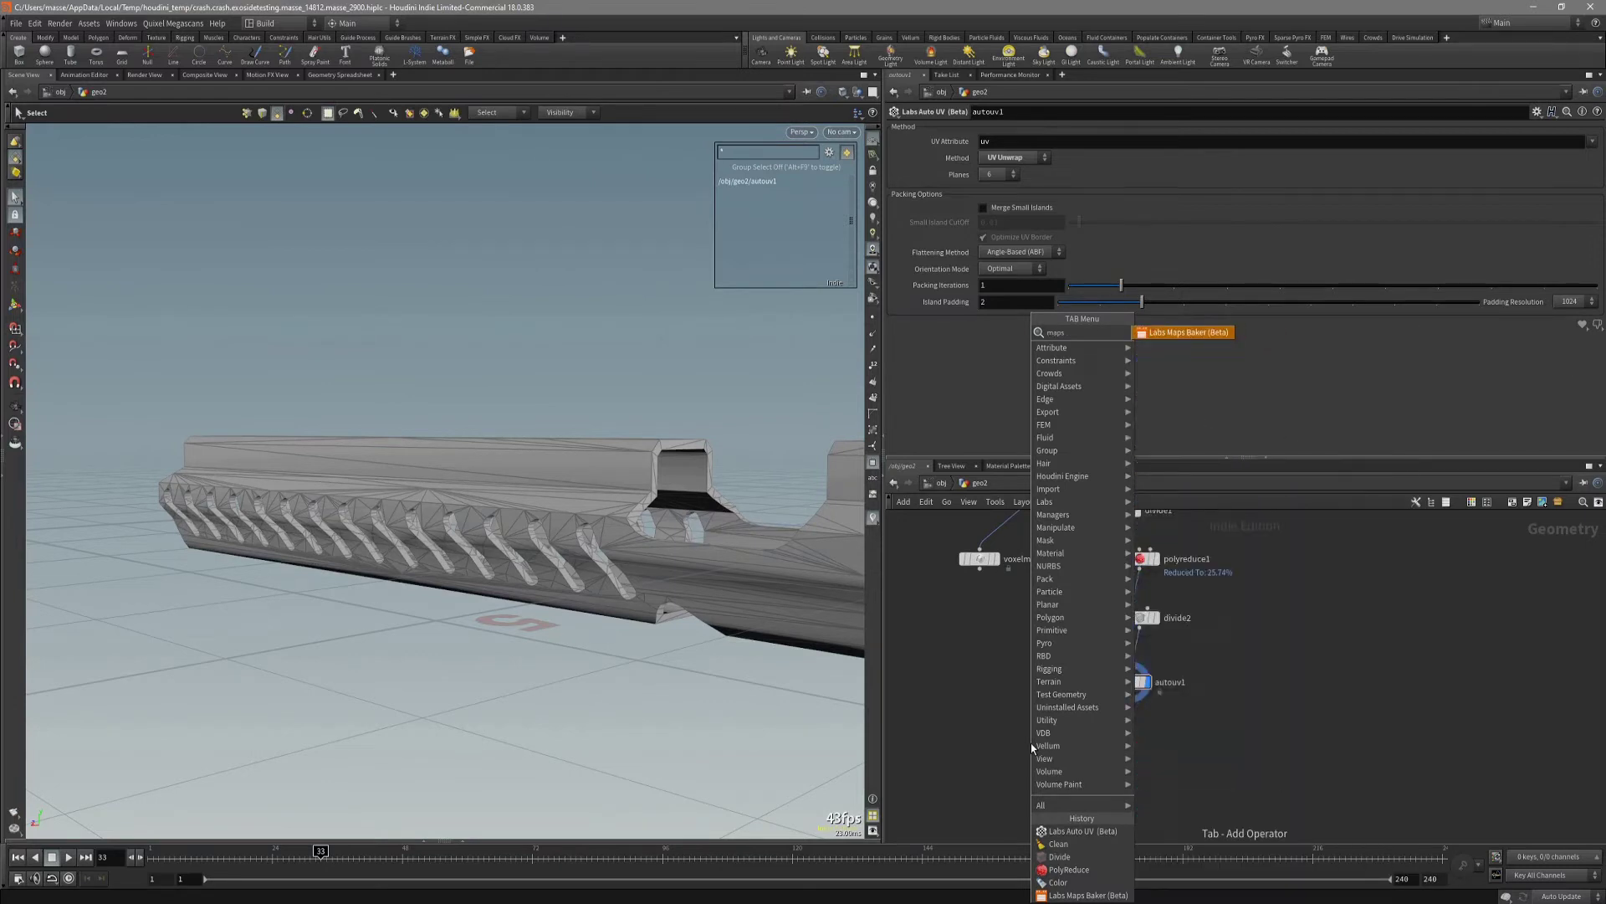
key(Return)
click(1031, 743)
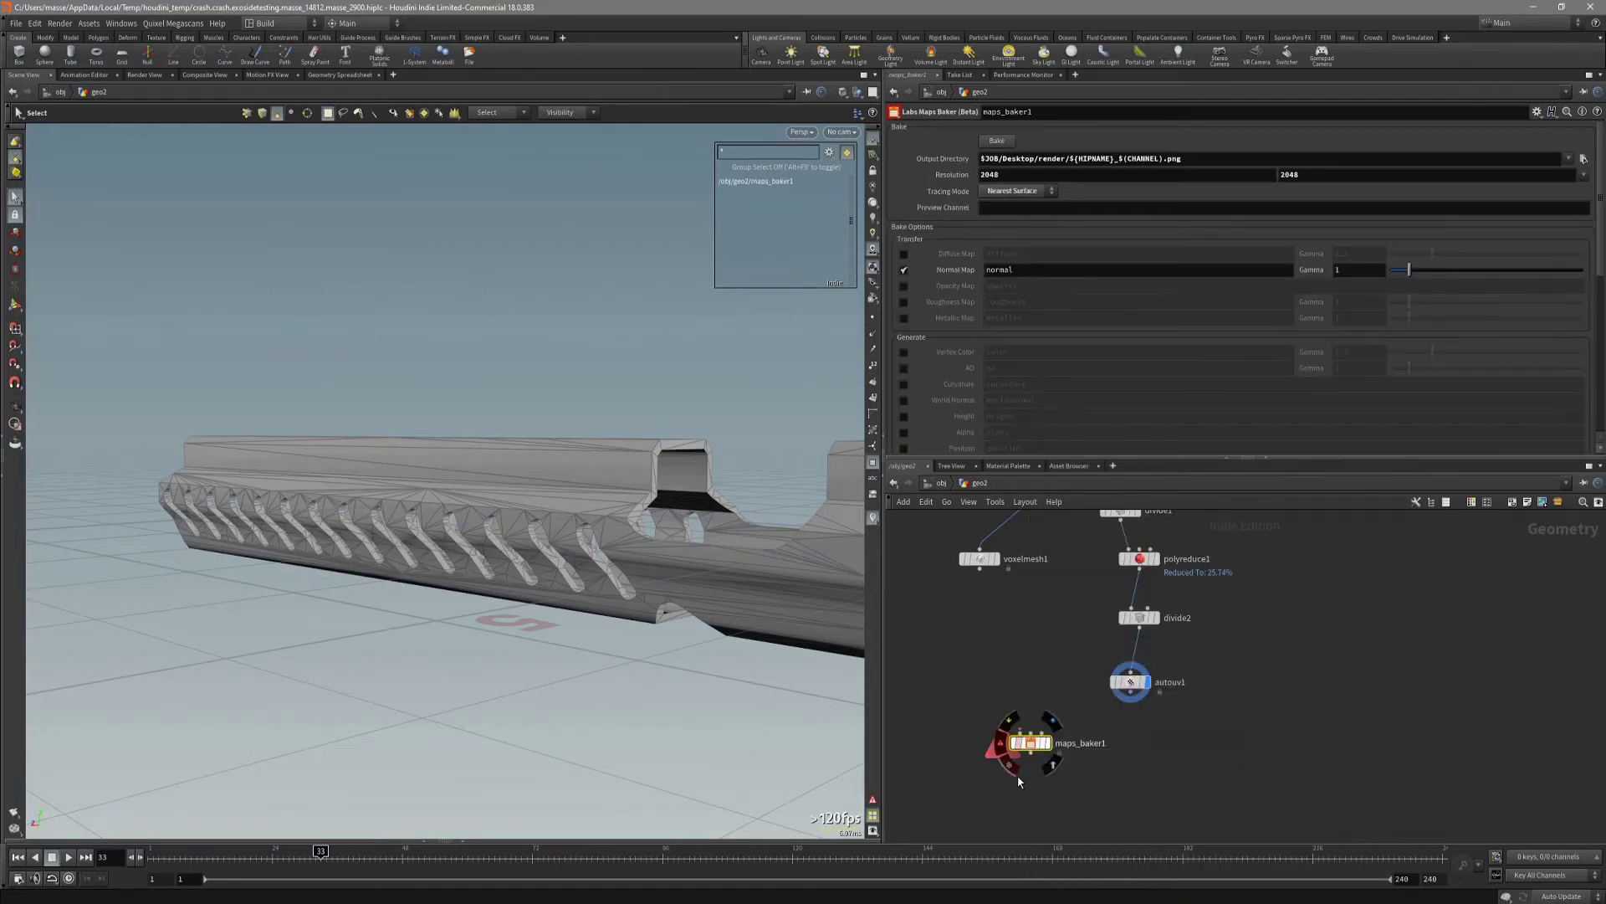
drag(1032, 750, 1036, 755)
Look through maps_baker1's bake, AO and curvature options, and view the handguard in shaded mode.
scroll(1151, 308, down, 4)
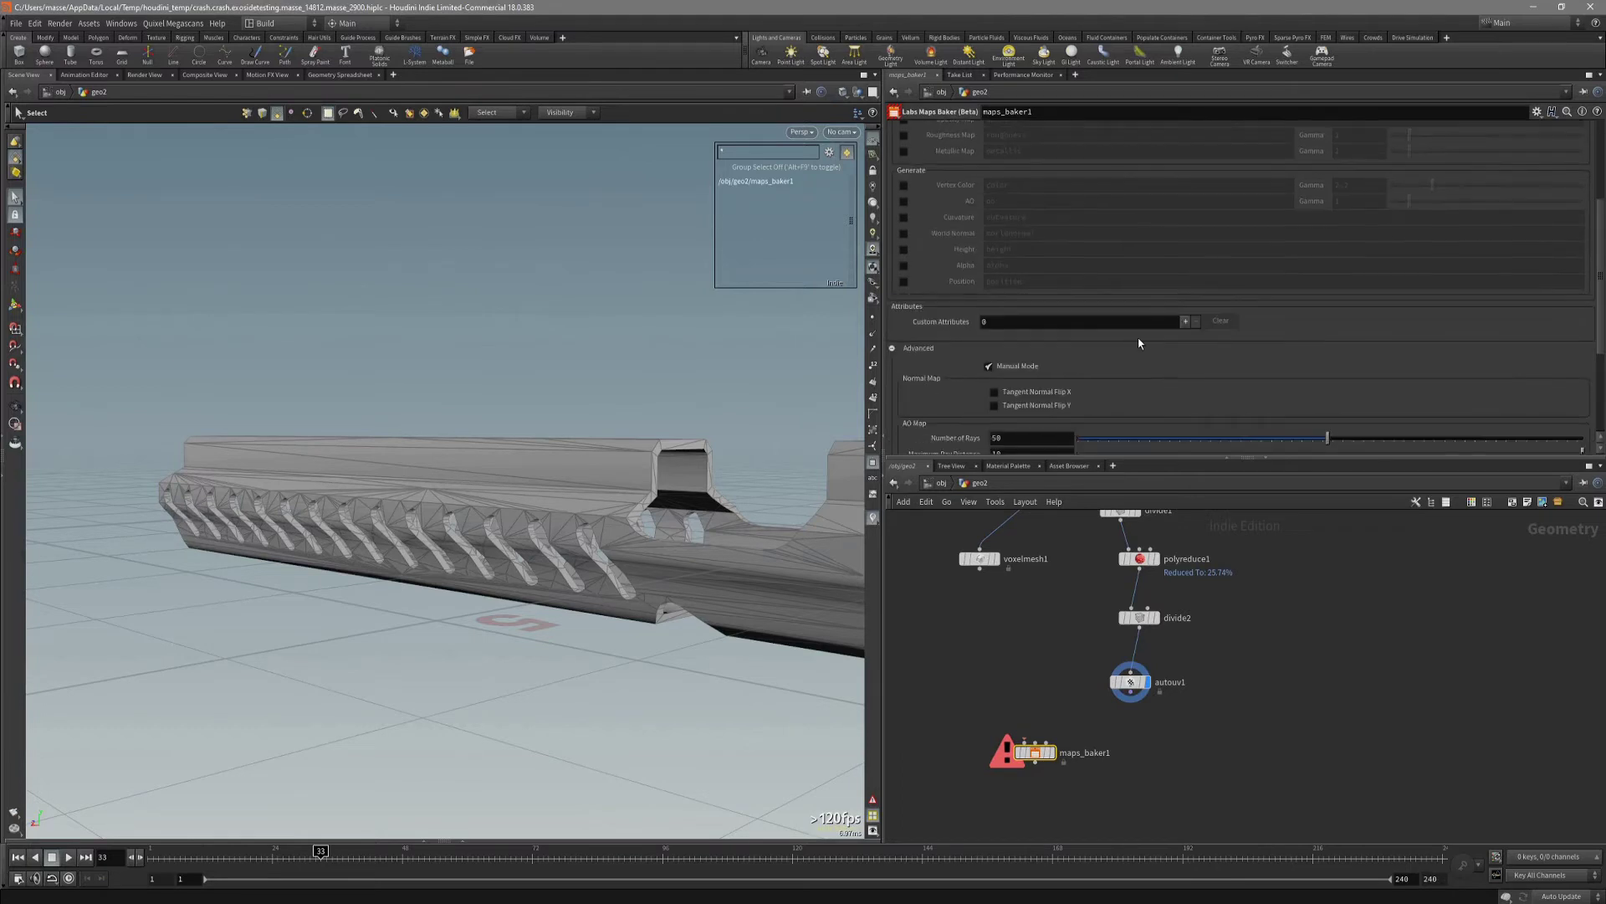
scroll(1137, 356, up, 4)
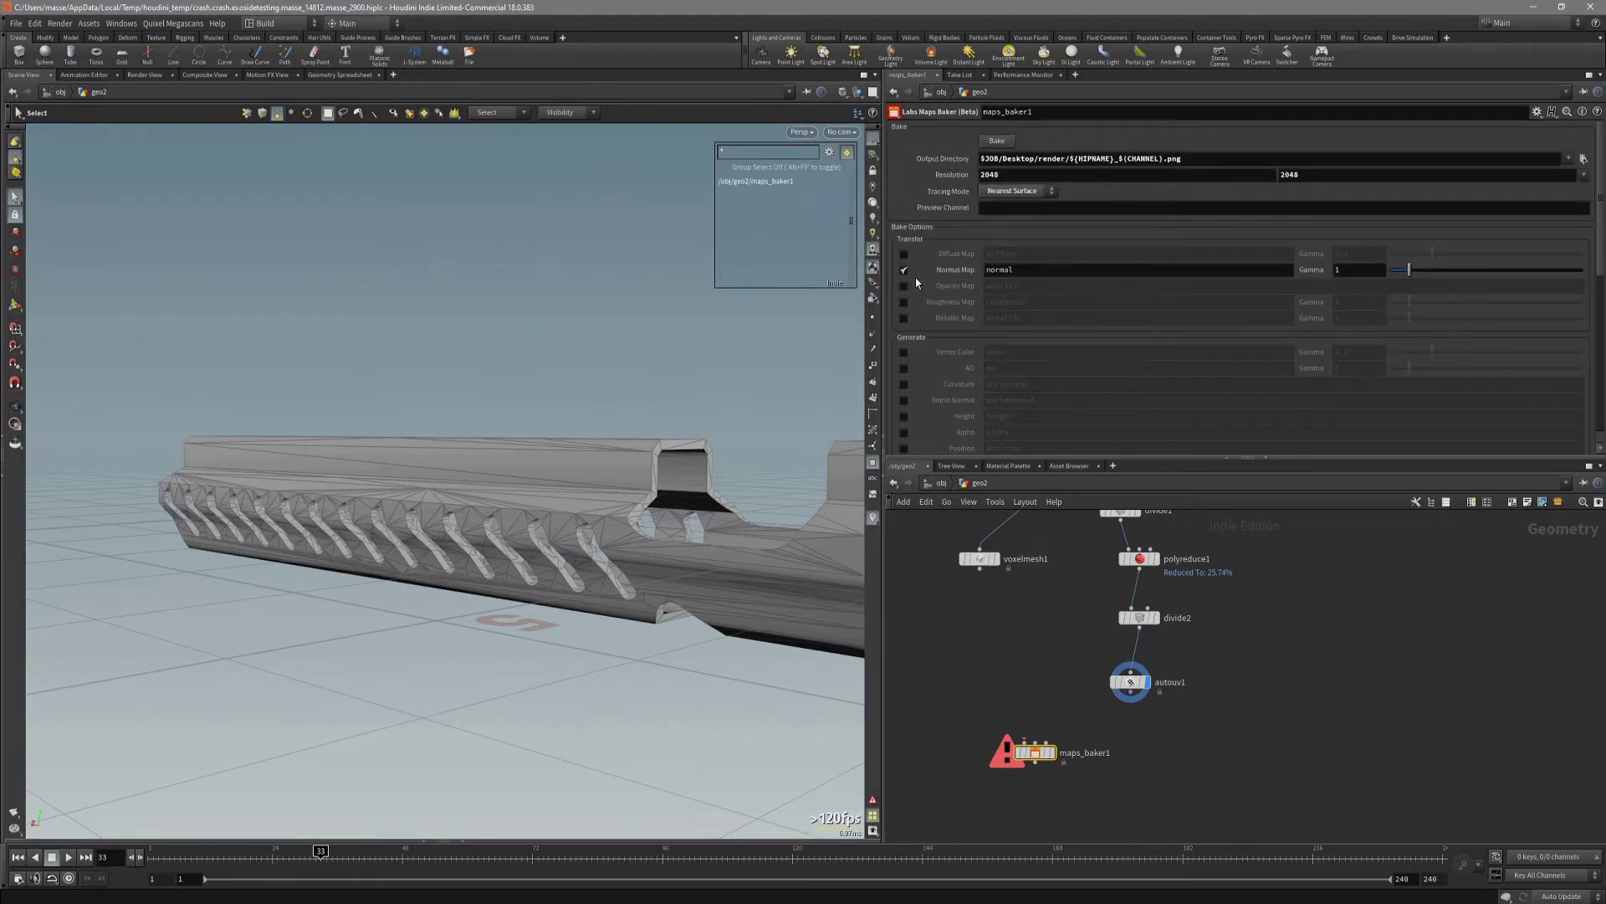
scroll(987, 301, down, 5)
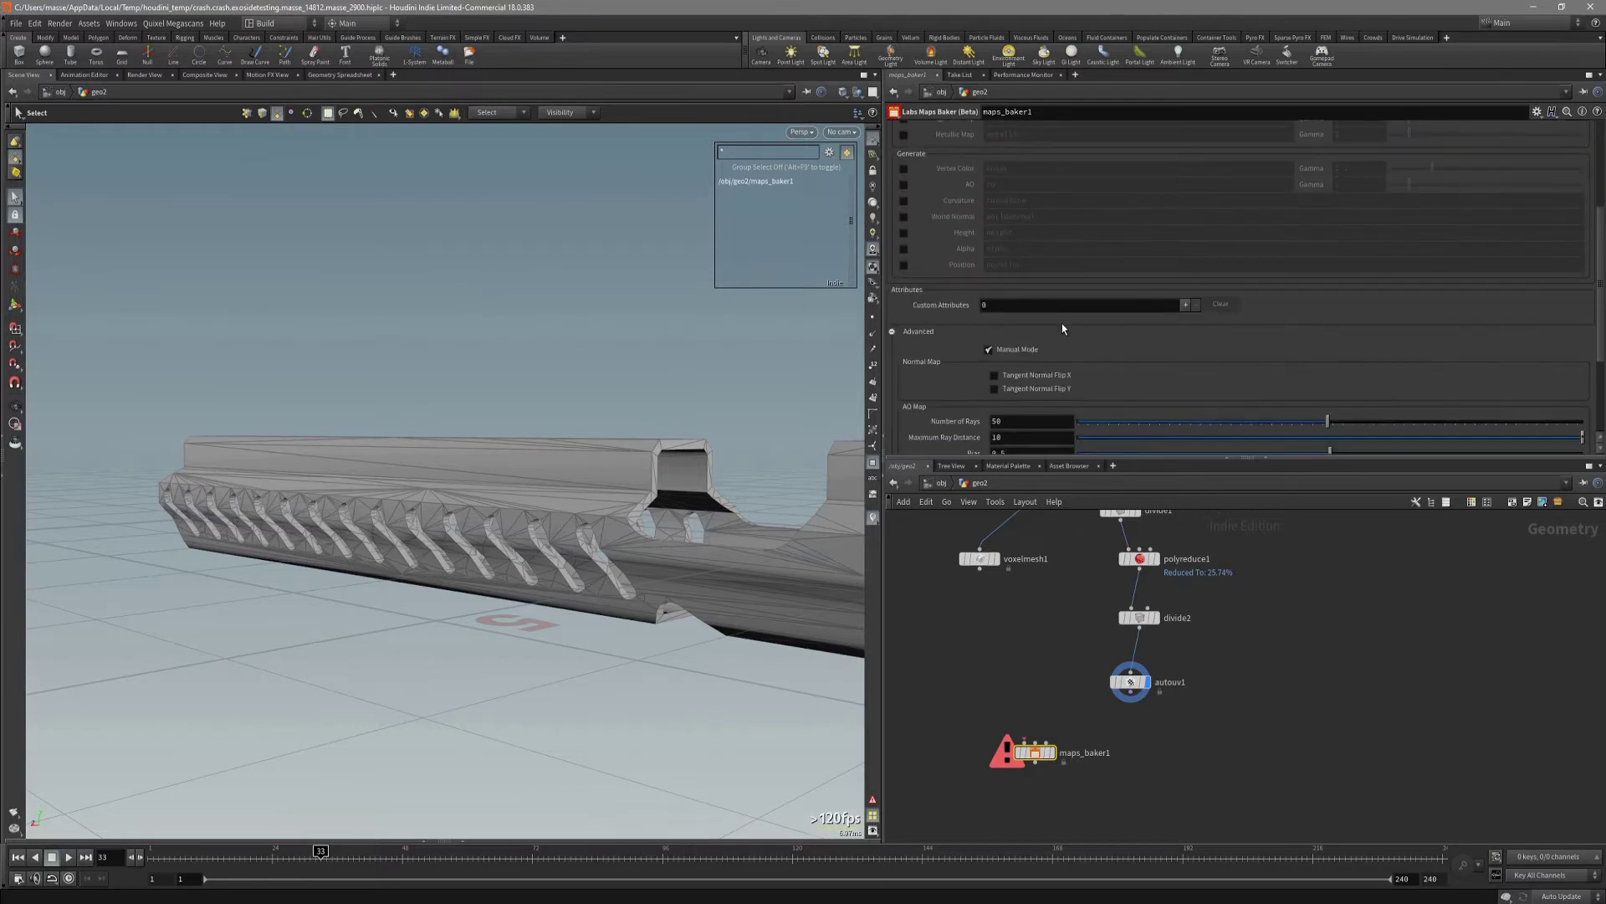
scroll(1065, 326, down, 4)
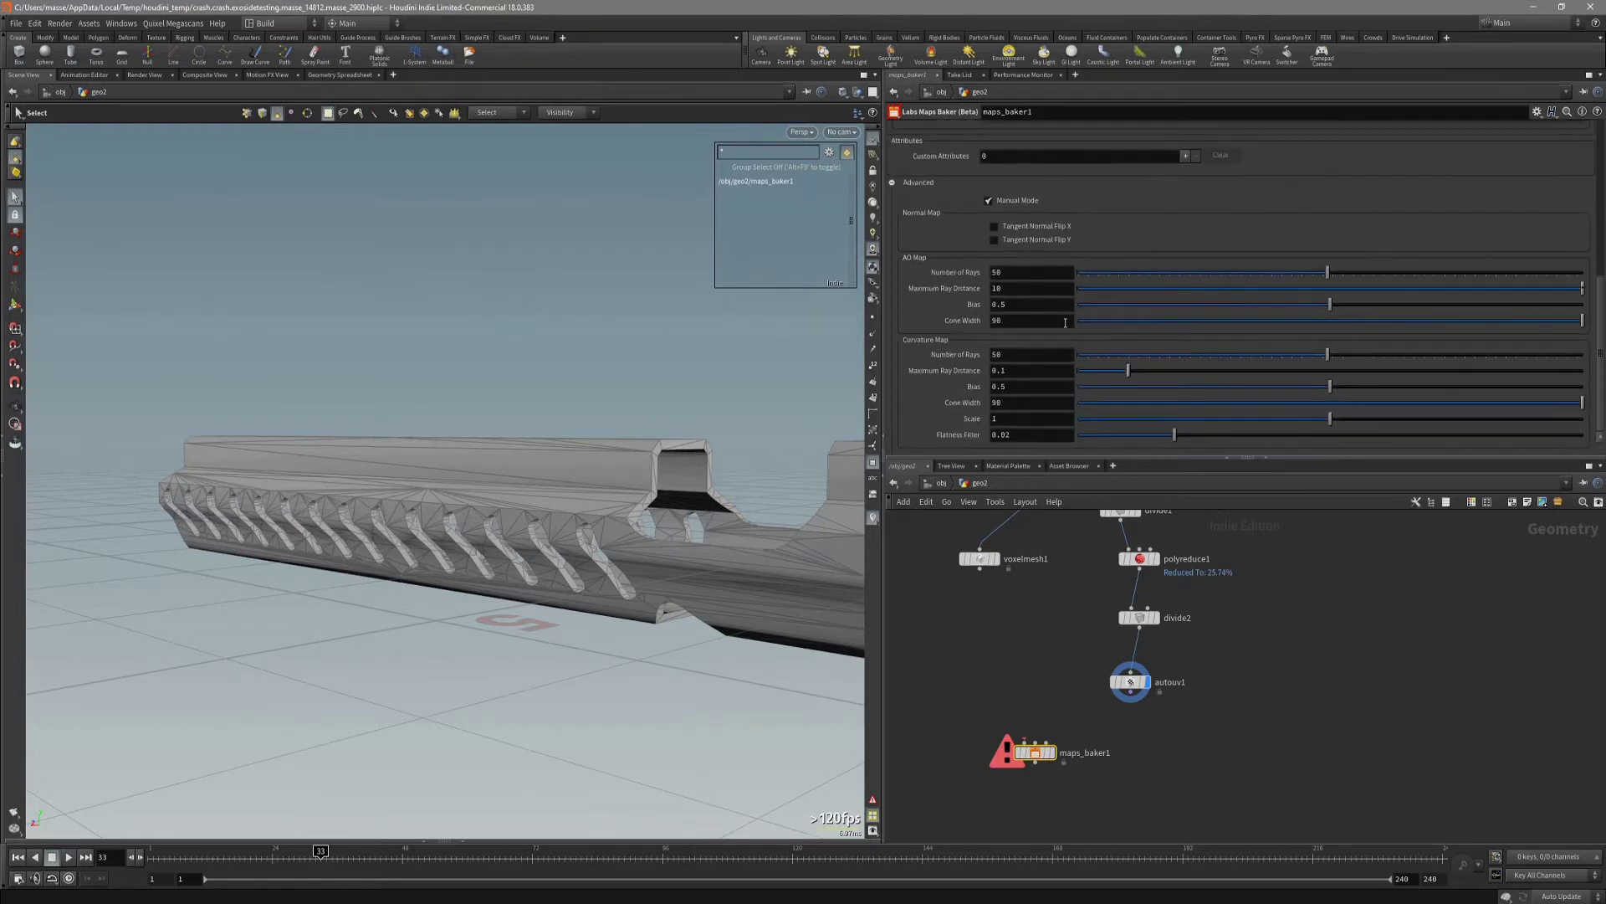
scroll(1601, 385, up, 10)
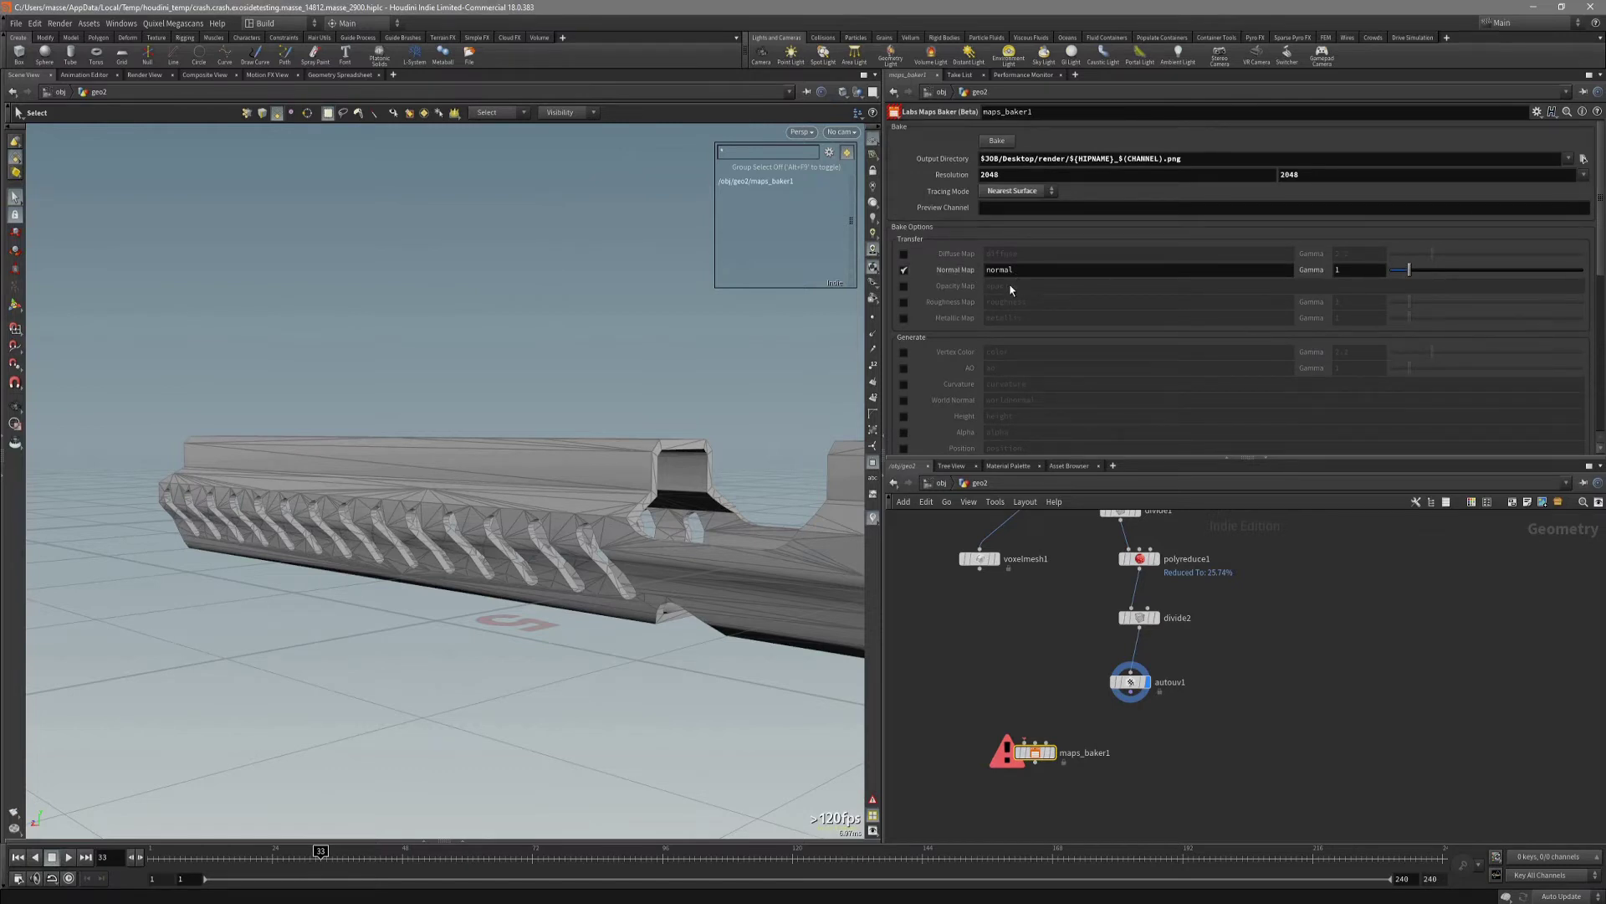
key(shift+w)
mouse_move(698, 424)
alt+mouse_down()
mouse_move(706, 502)
mouse_move(764, 544)
mouse_move(602, 461)
mouse_move(502, 505)
mouse_move(536, 503)
mouse_move(485, 504)
alt+mouse_up()
key(s)
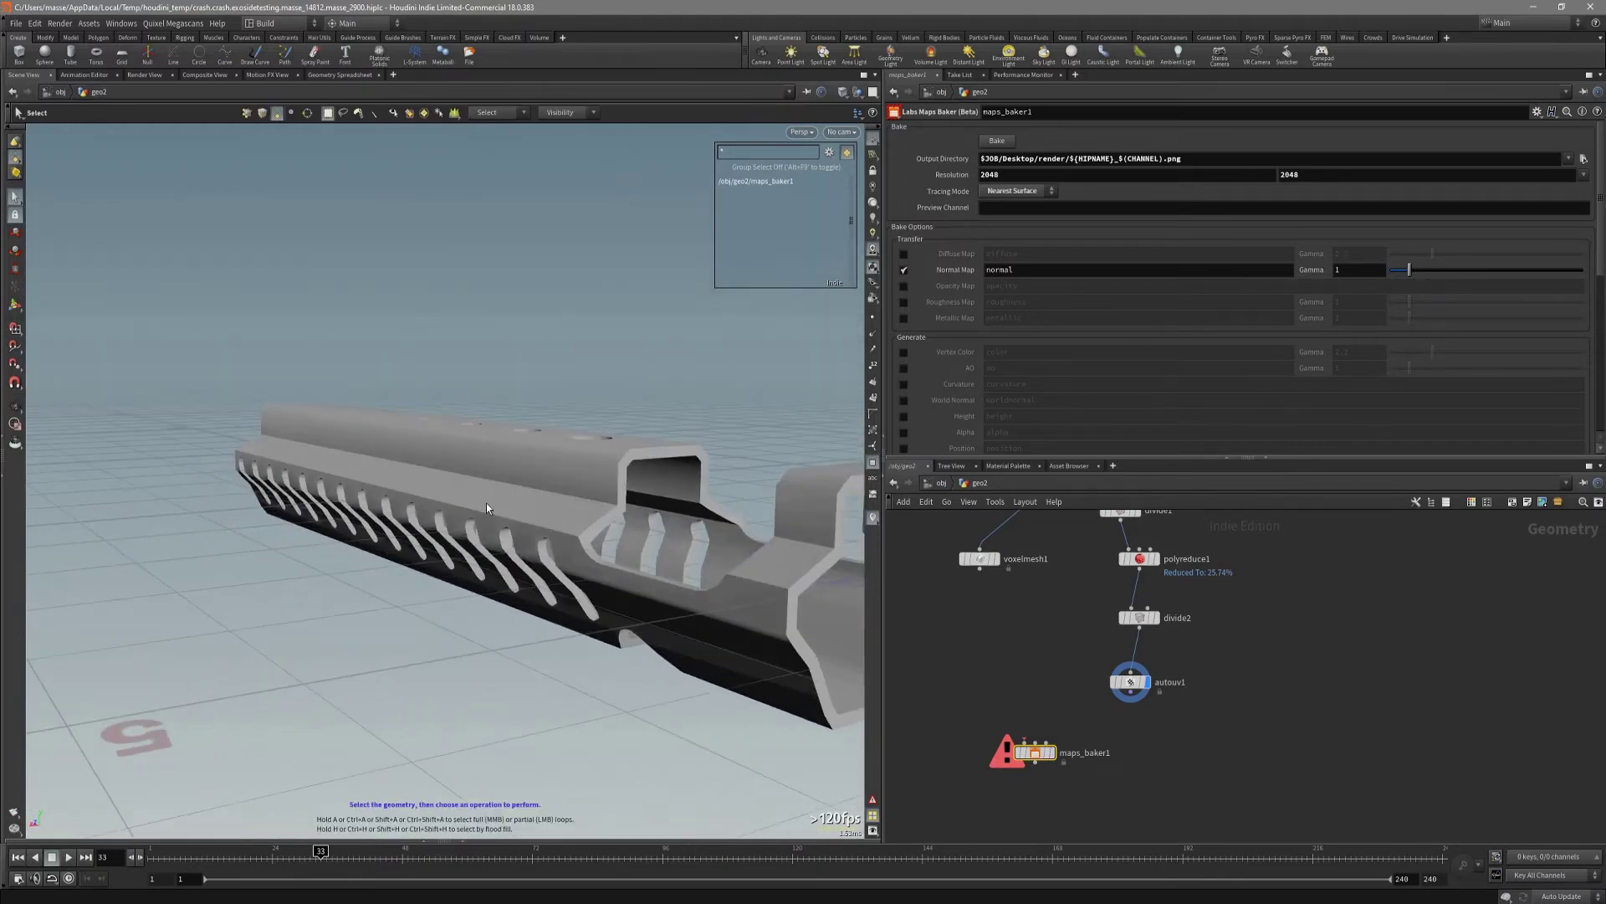
scroll(1061, 364, down, 3)
scroll(1061, 364, down, 2)
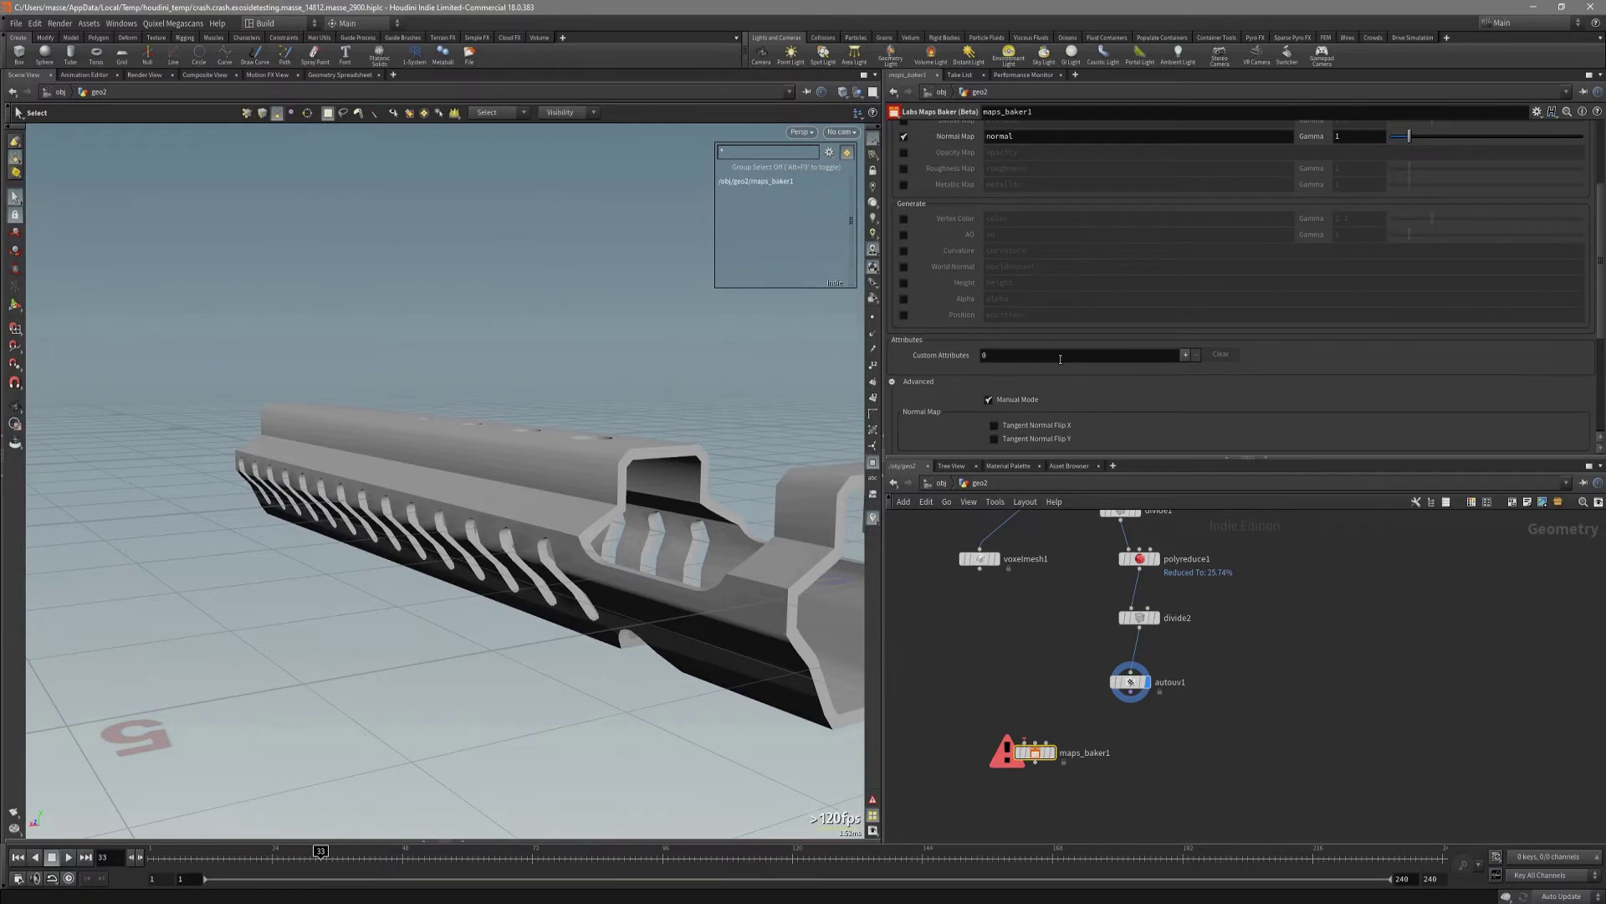
scroll(1060, 360, up, 5)
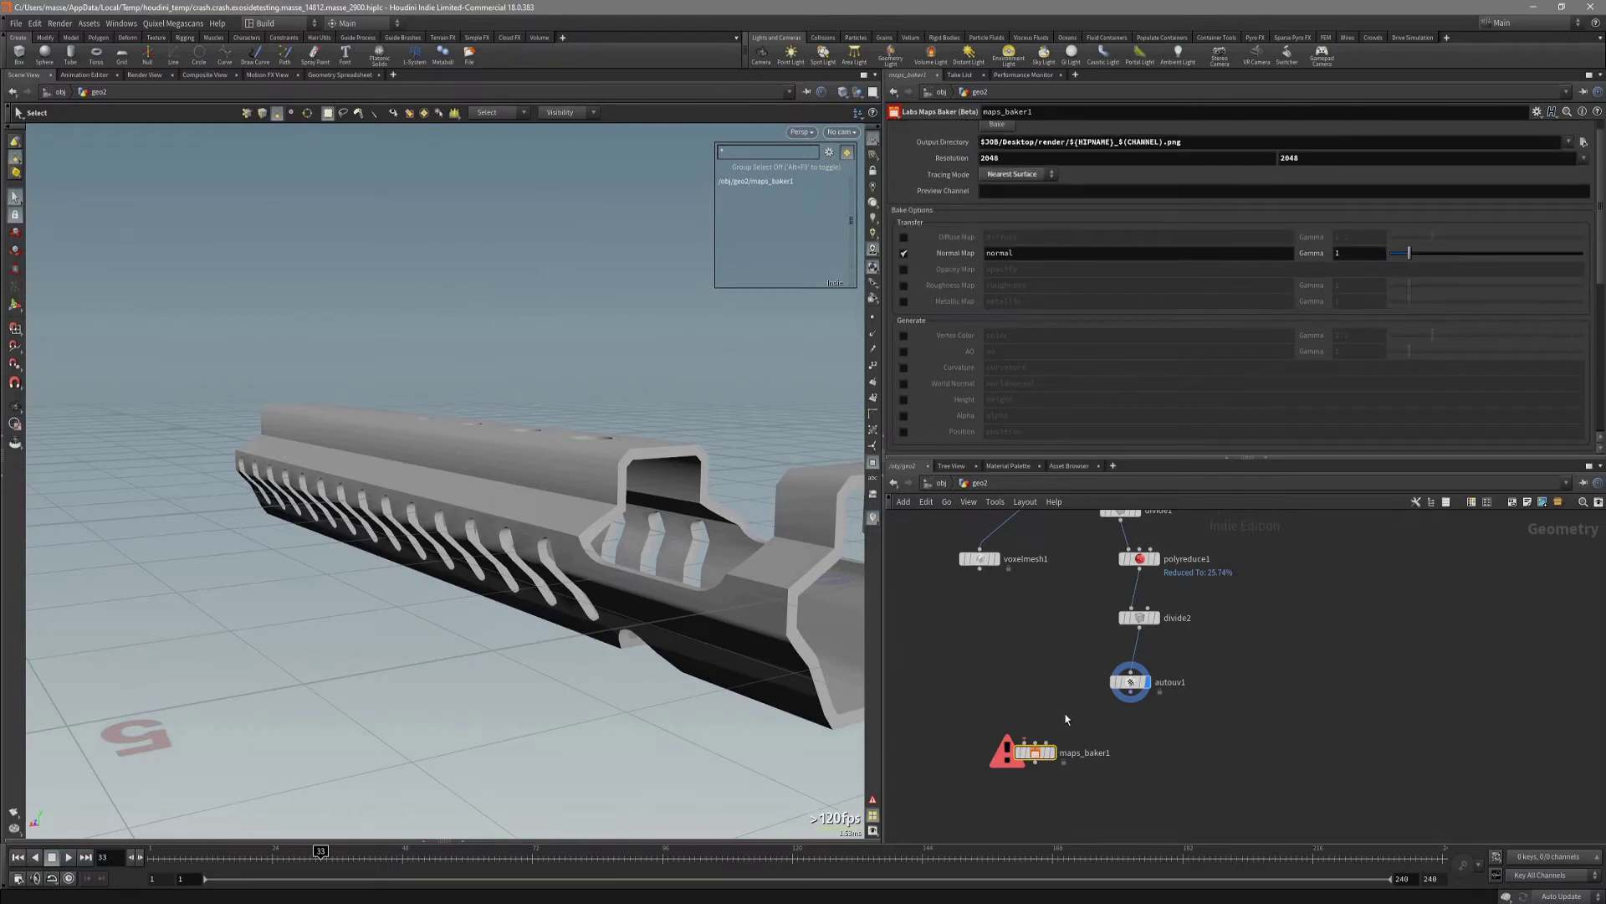
Connect autouv1 to maps_baker1's first input and voxelmesh1 to its second, and display maps_baker1.
scroll(1223, 651, up, 3)
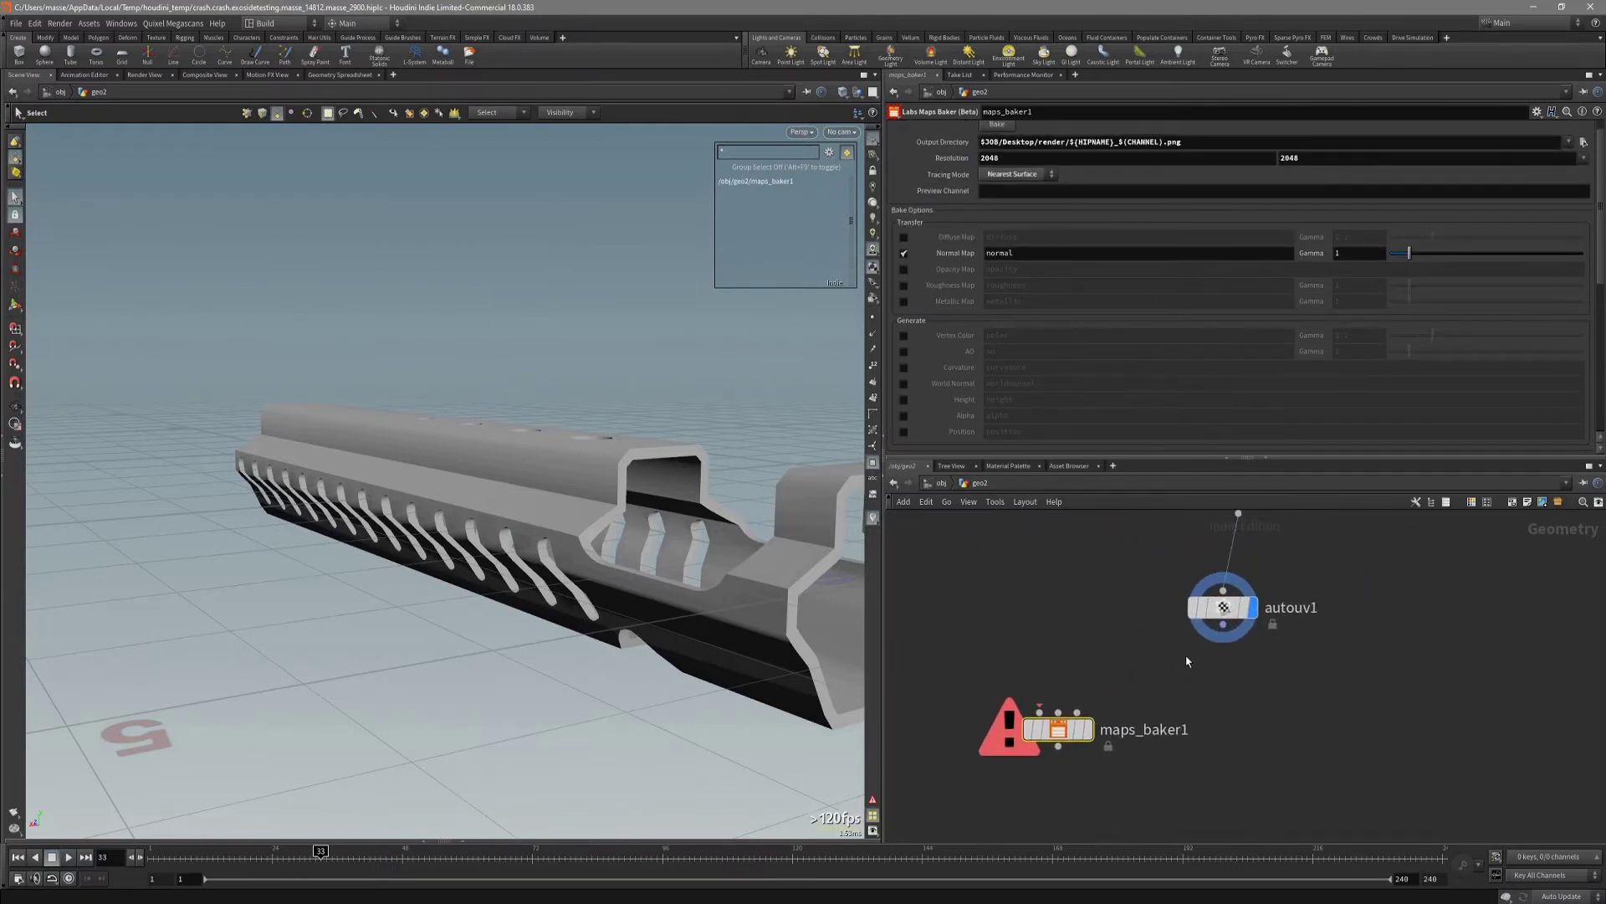
drag(1007, 693, 1040, 713)
scroll(1025, 661, down, 3)
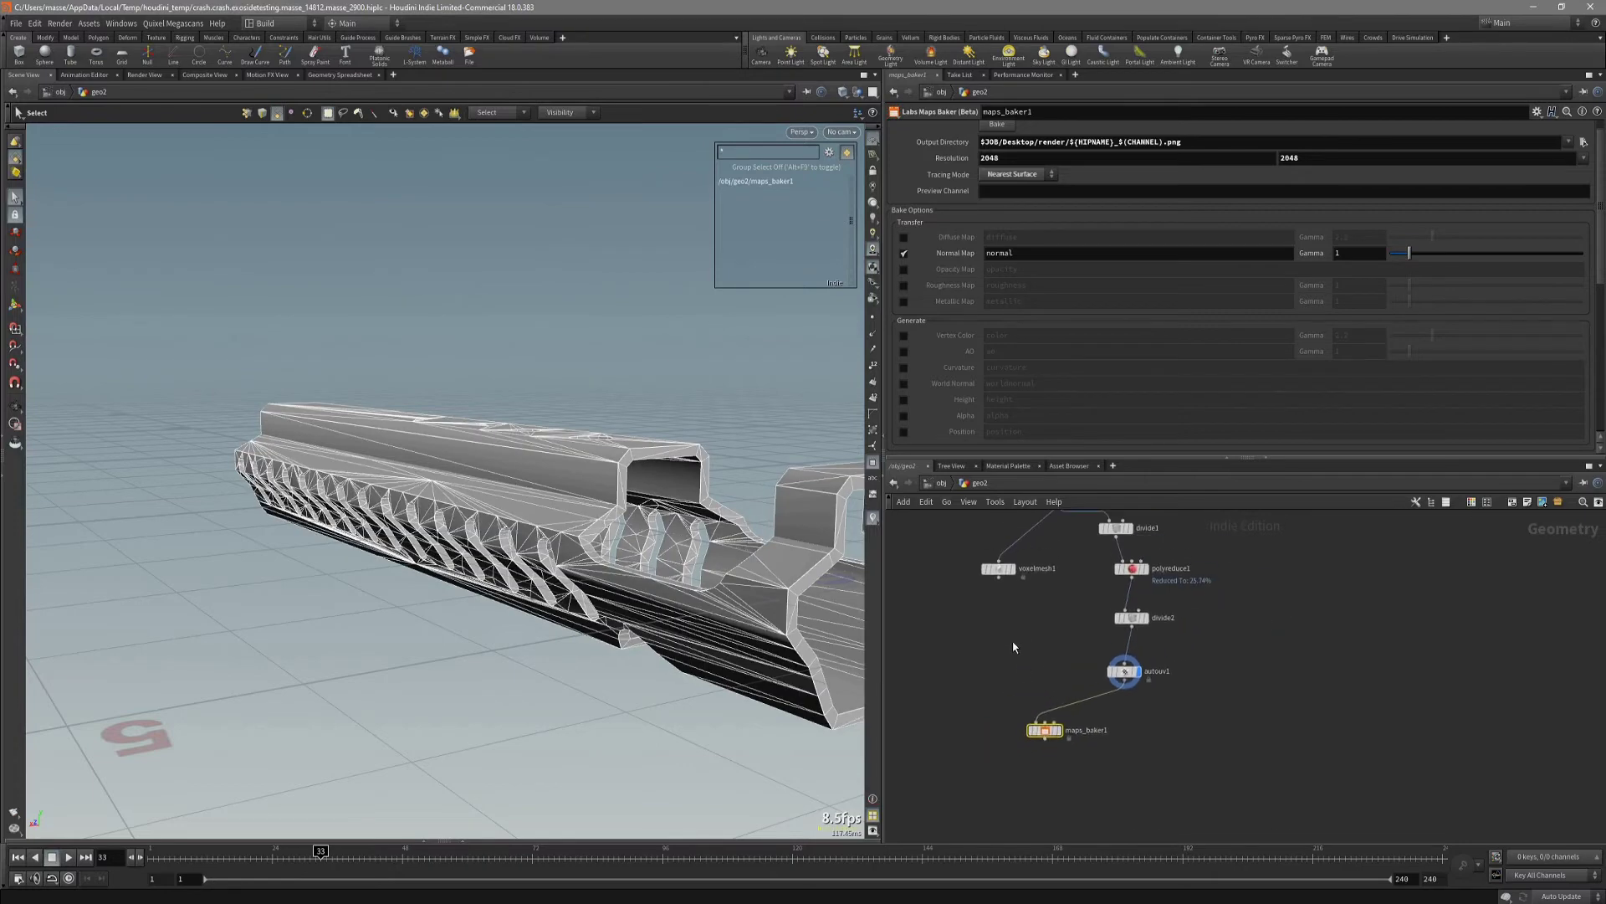
click(1057, 730)
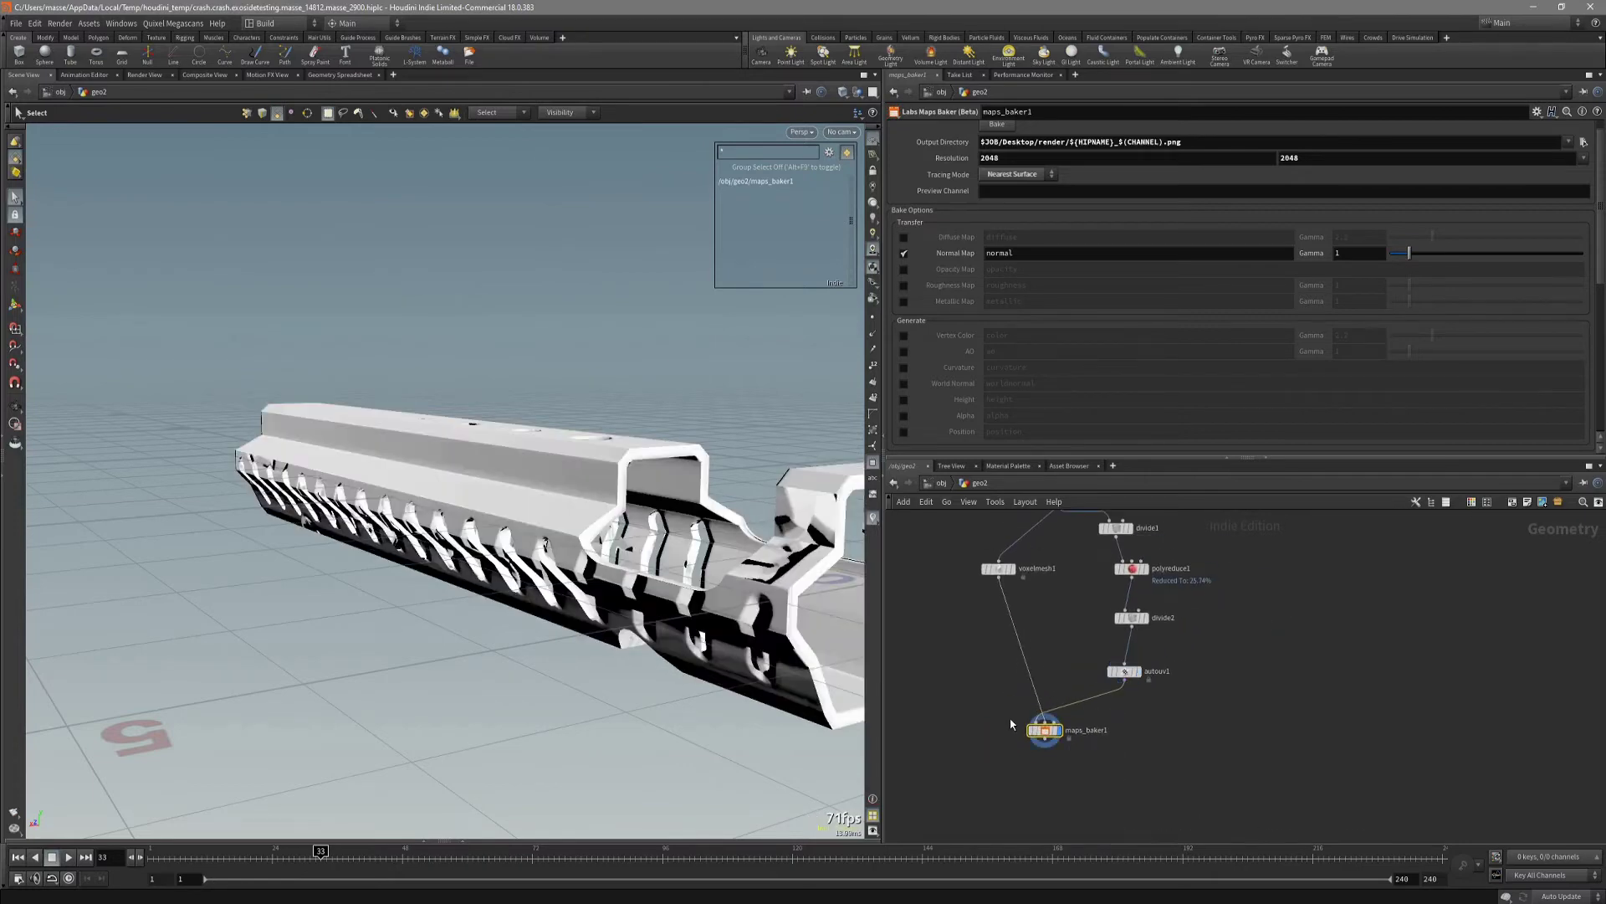
alt+drag(502, 536, 653, 536)
middle_drag(1068, 766, 1067, 763)
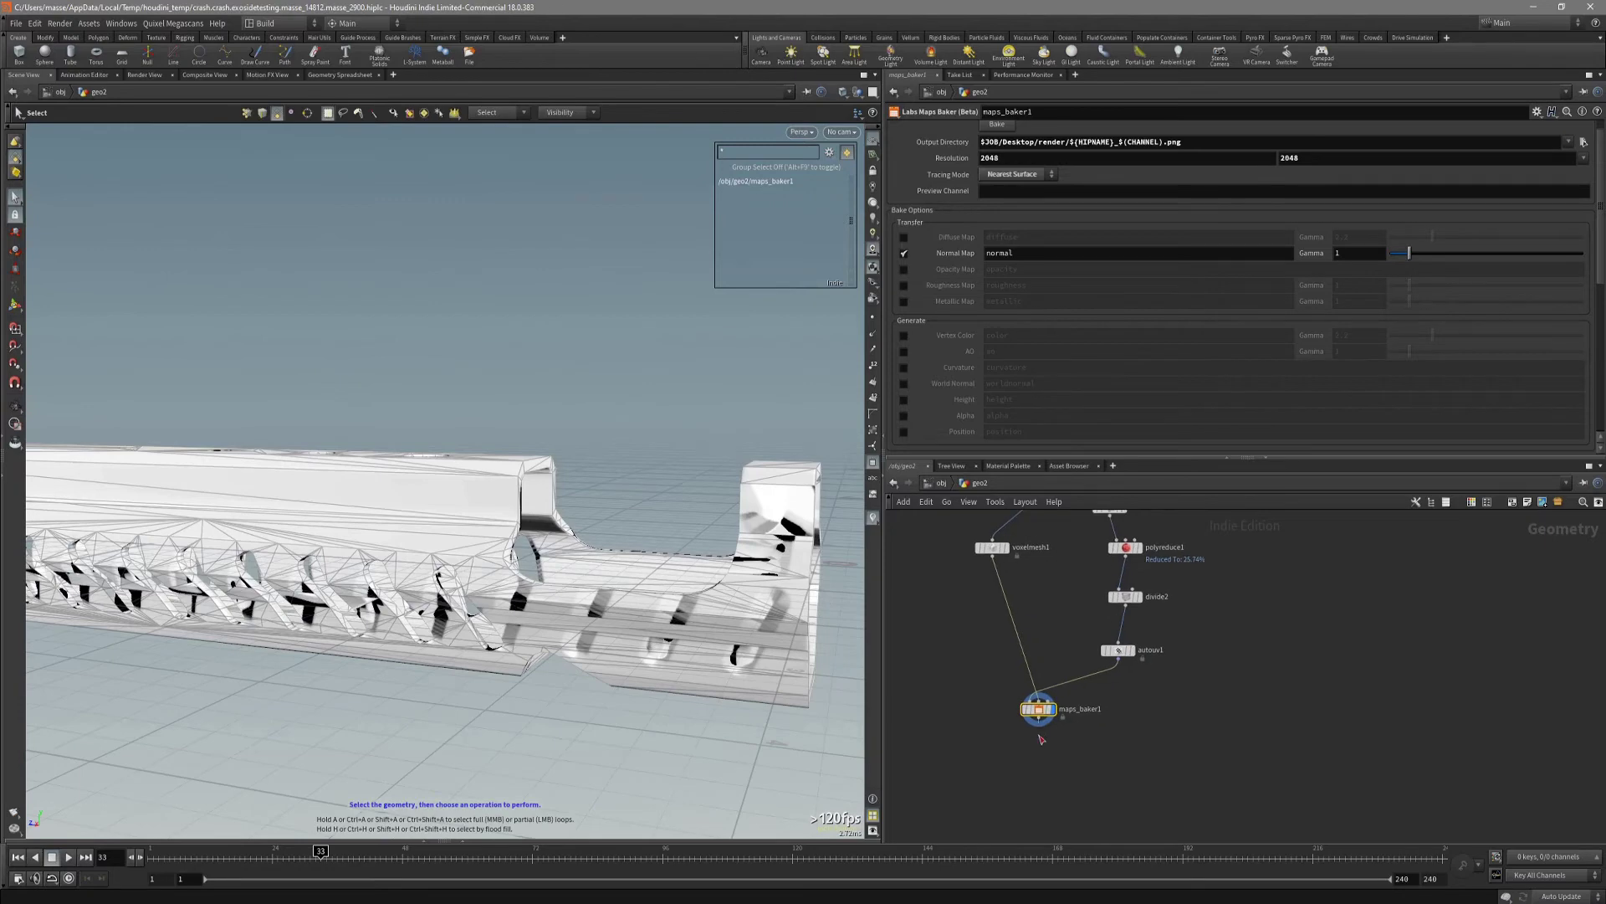
Add a Color node after maps_baker1 and set its constant color to grey at 0.333.
key(Tab)
text(color)
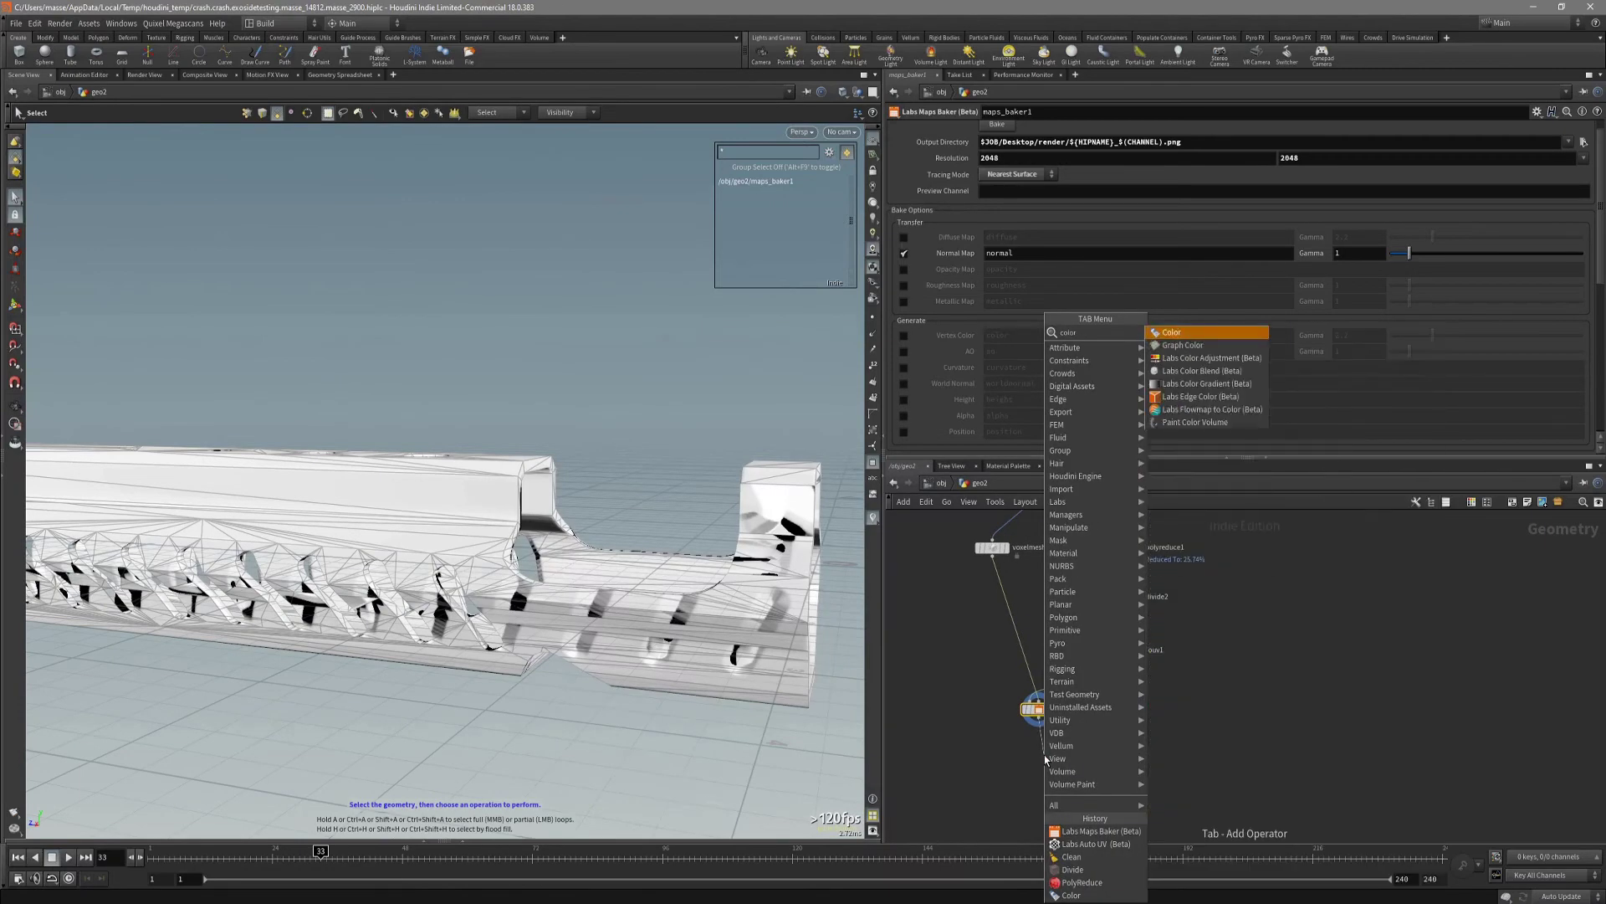
key(Return)
click(1057, 754)
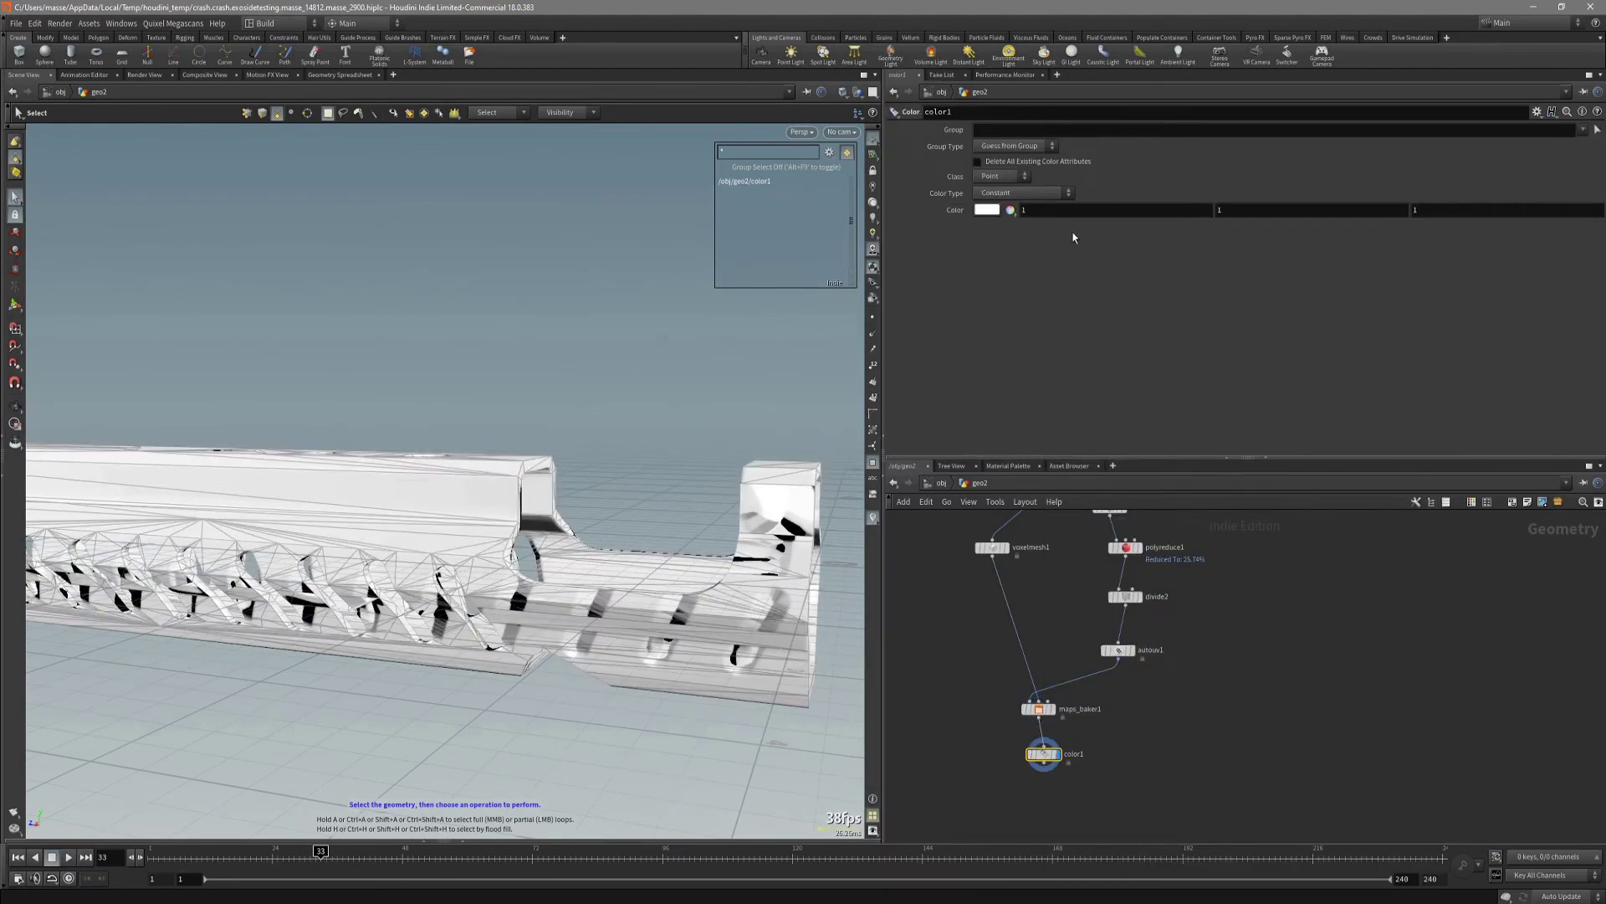
click(986, 210)
click(1090, 182)
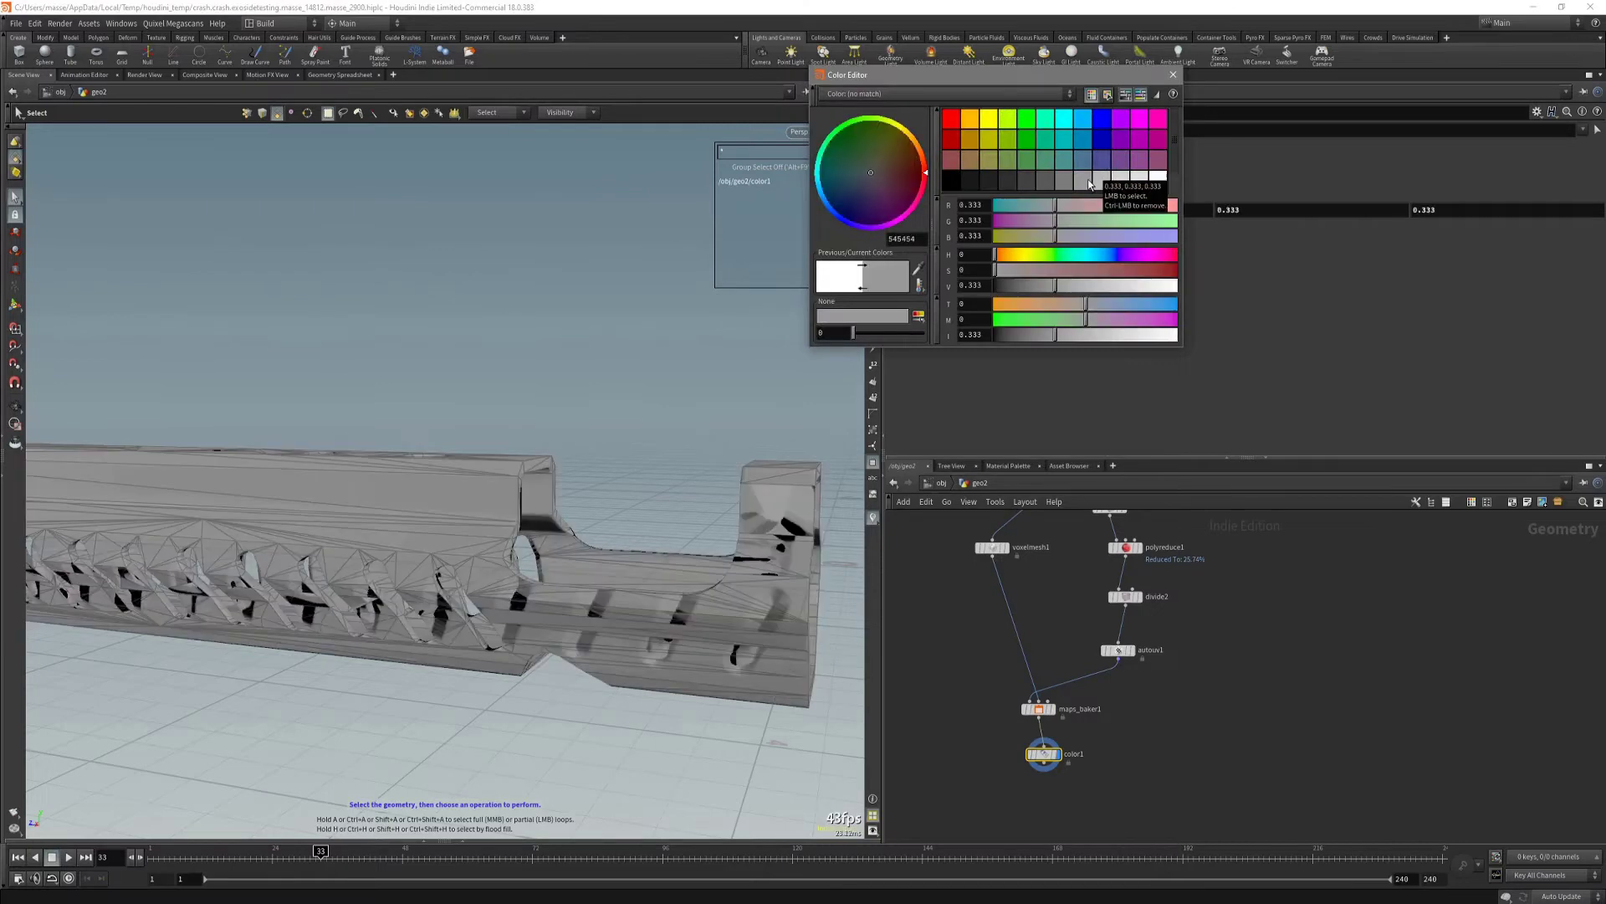
click(1173, 75)
Select and display maps_baker1 and bake its normal map.
middle_drag(1005, 689, 990, 649)
click(1024, 670)
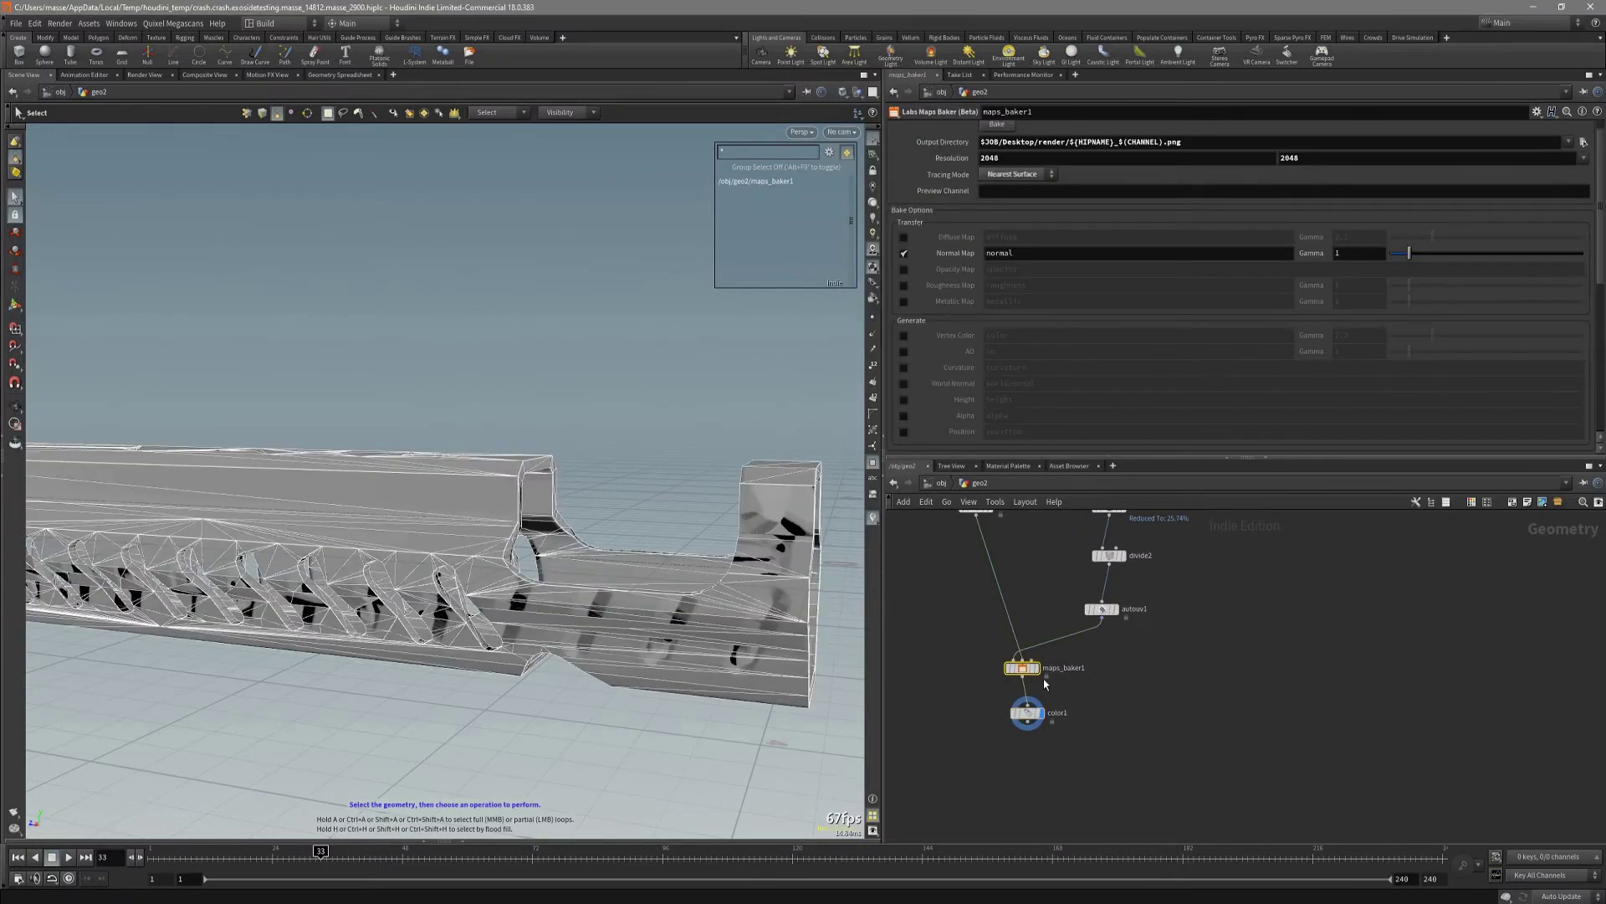
scroll(1025, 192, up, 1)
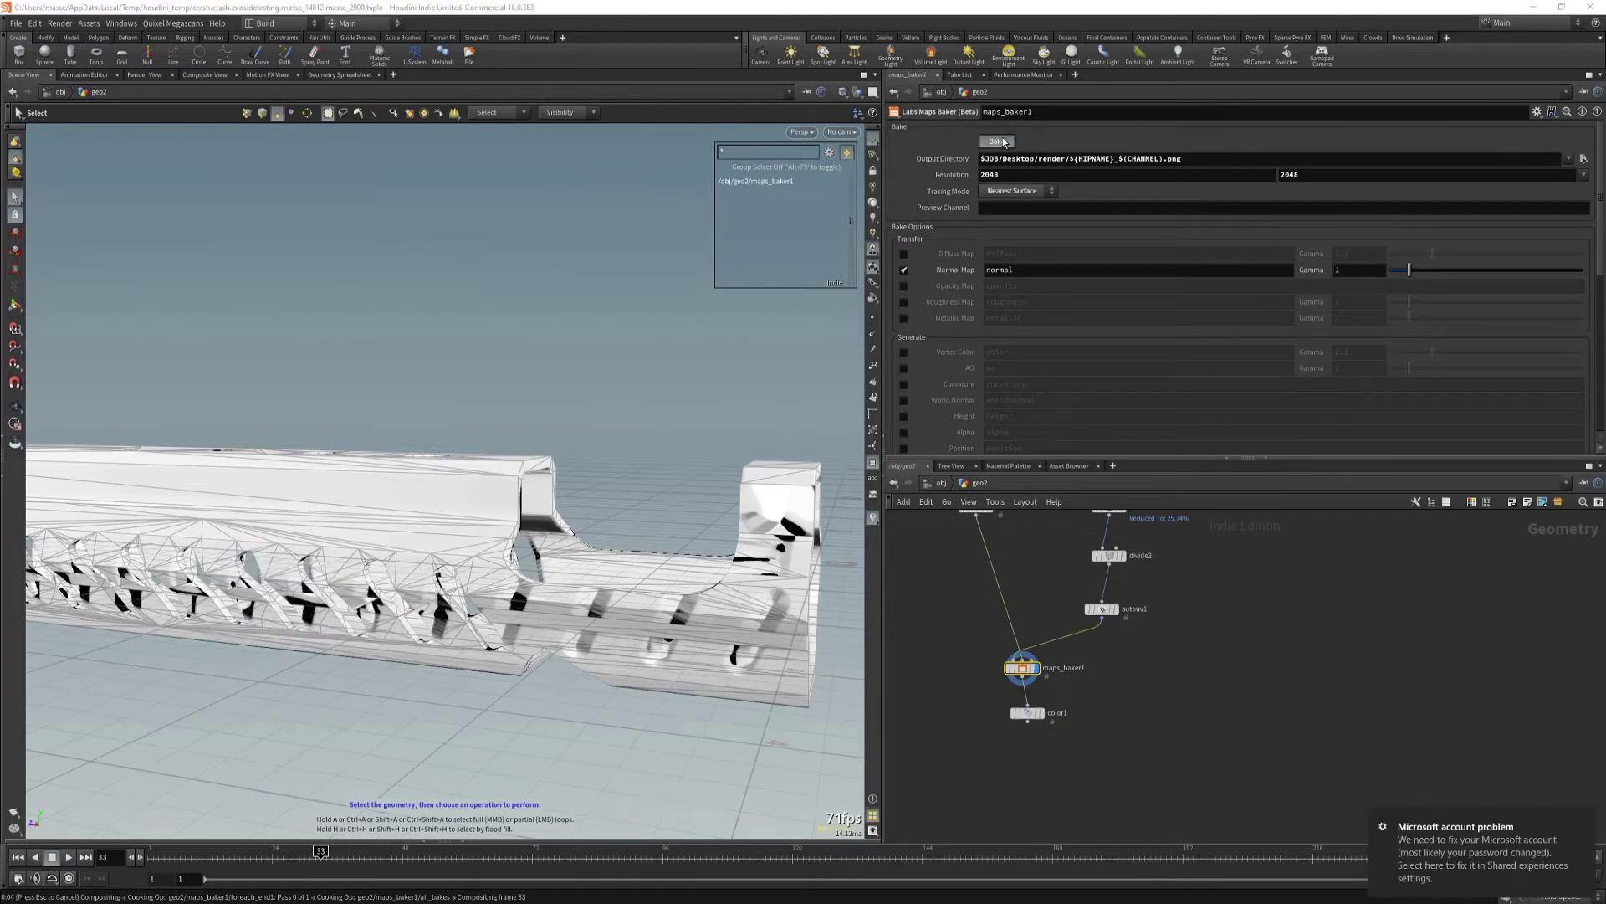
Display color1 without wireframe and examine the baked normal map on the handguard's slots and end opening.
click(1016, 711)
click(1040, 712)
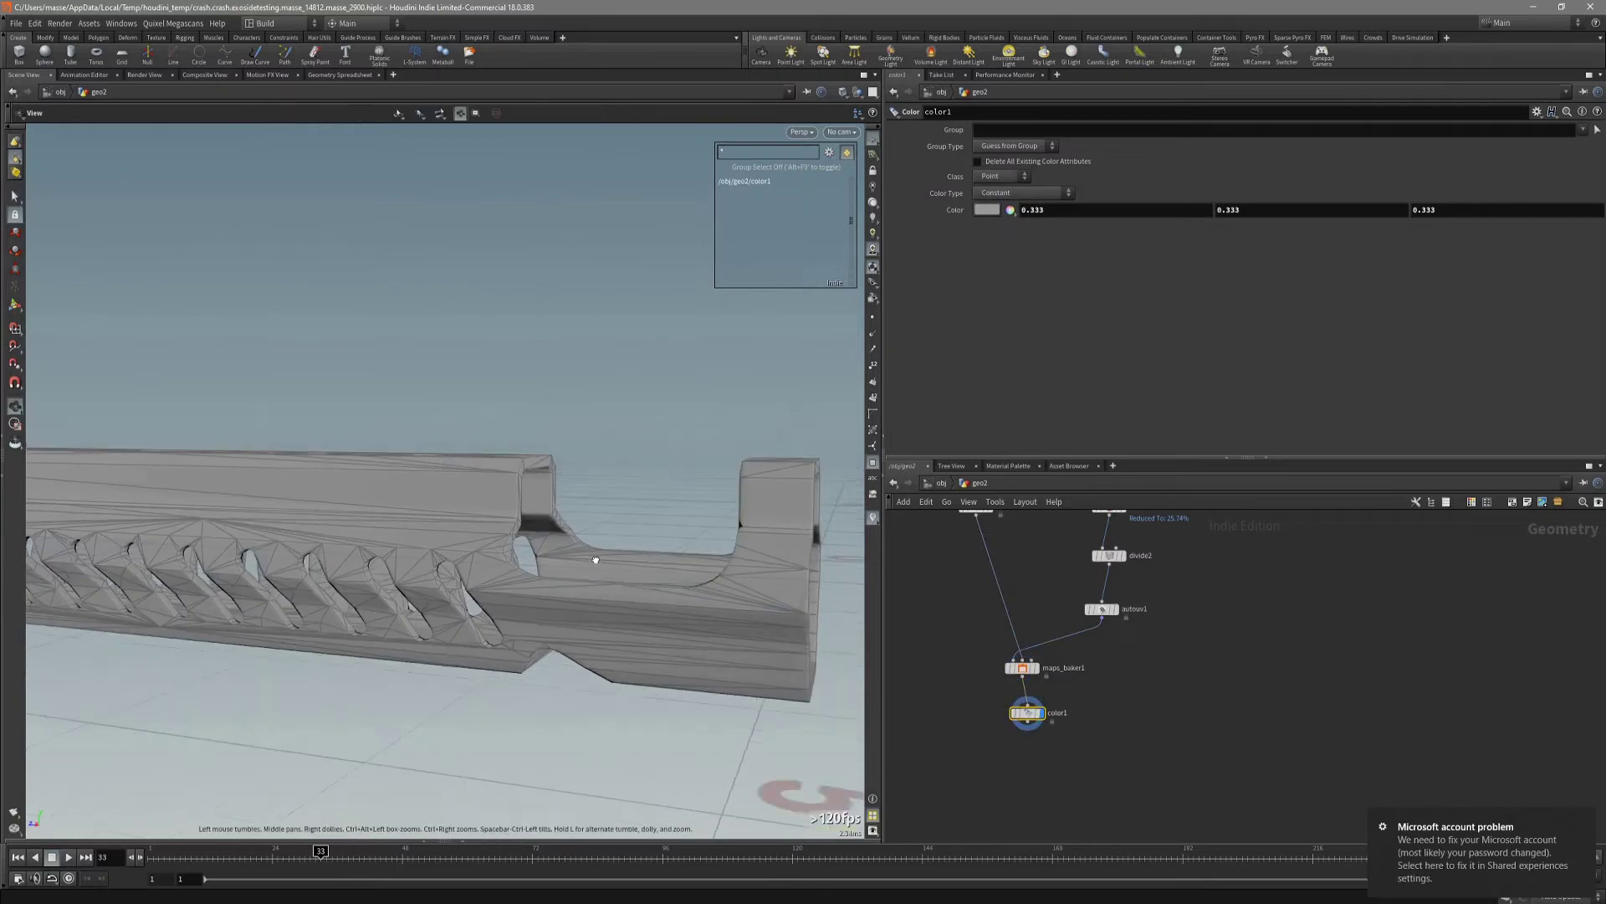
key(w)
alt+drag(595, 559, 692, 586)
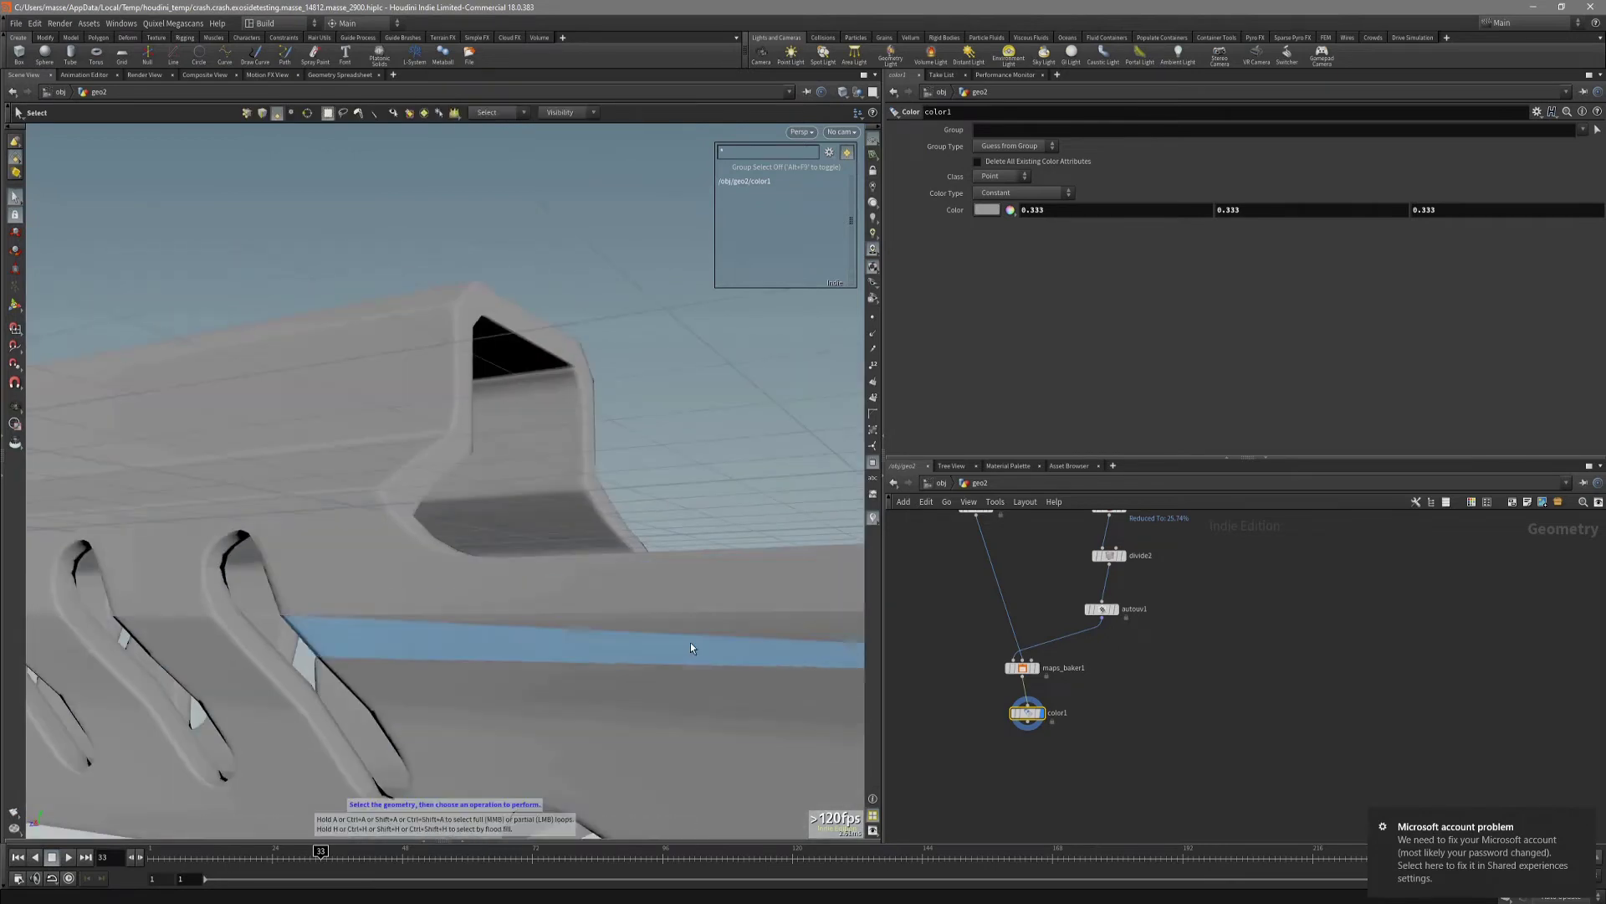
right_drag(569, 645, 330, 530)
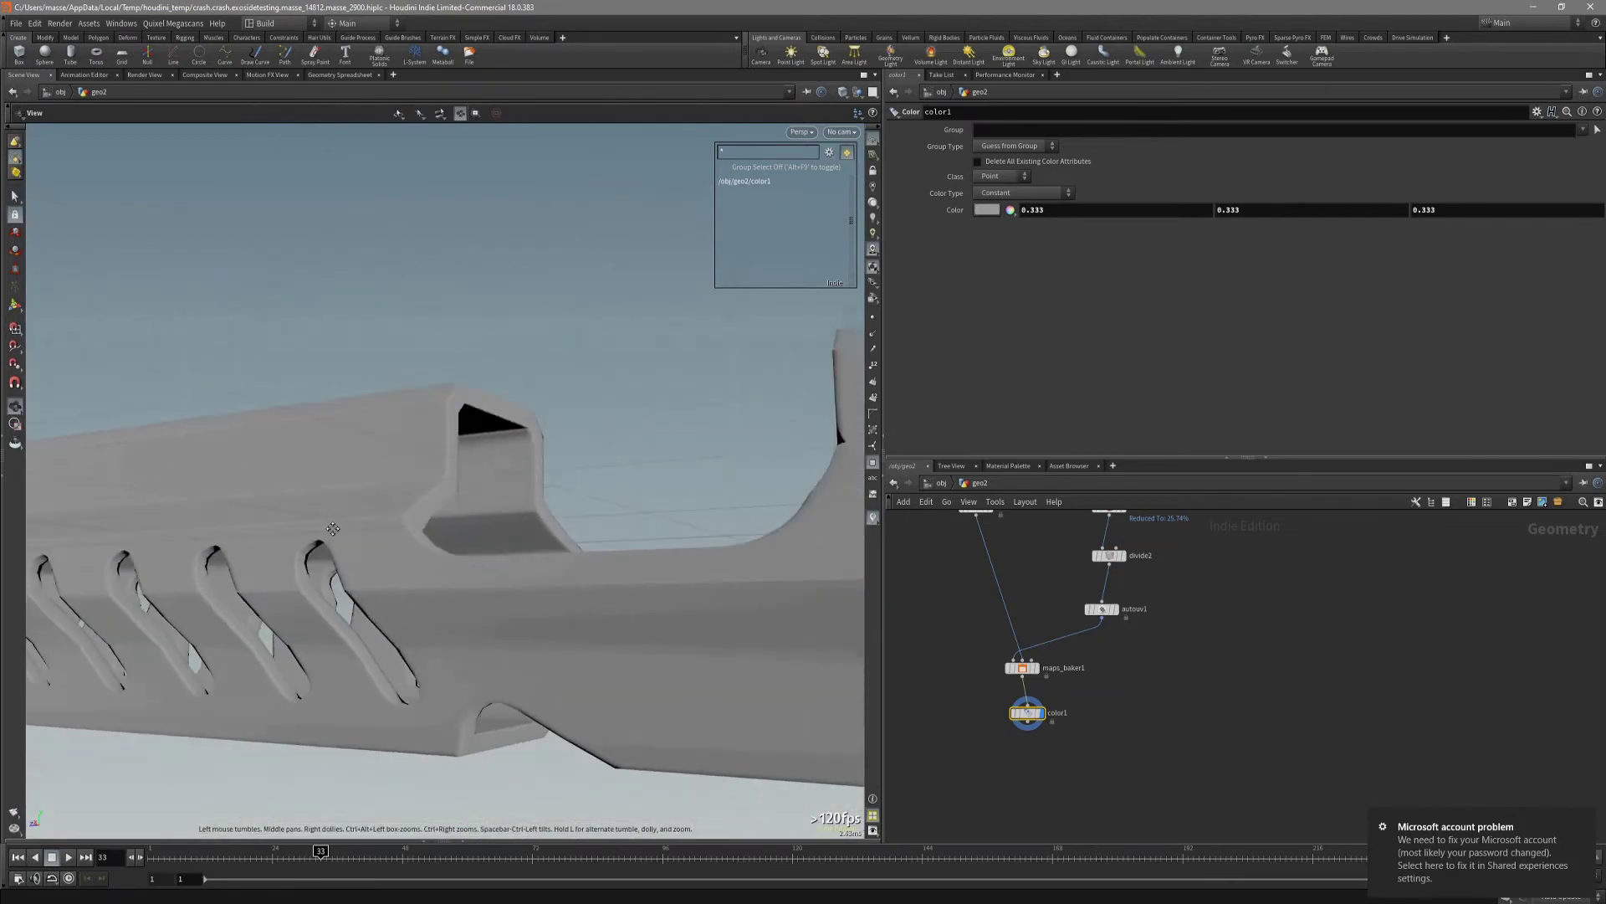
Examine the baked shading around the handguard's openings and shift autouv1 slightly away from maps_baker1 in the network.
drag(330, 530, 358, 563)
key(s)
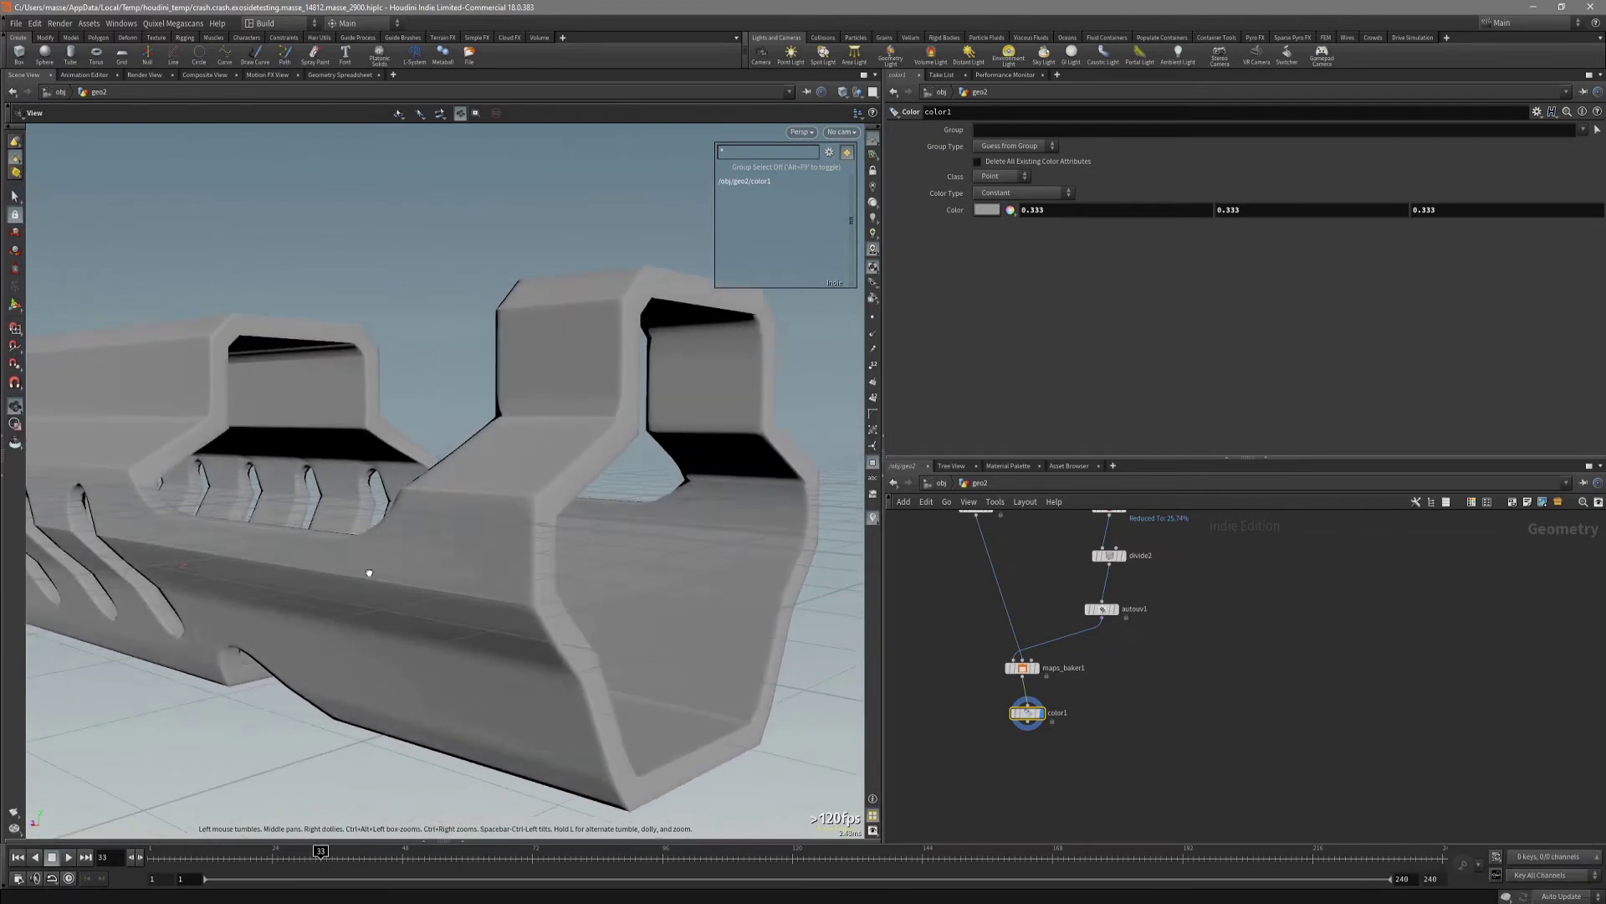
scroll(1049, 624, up, 3)
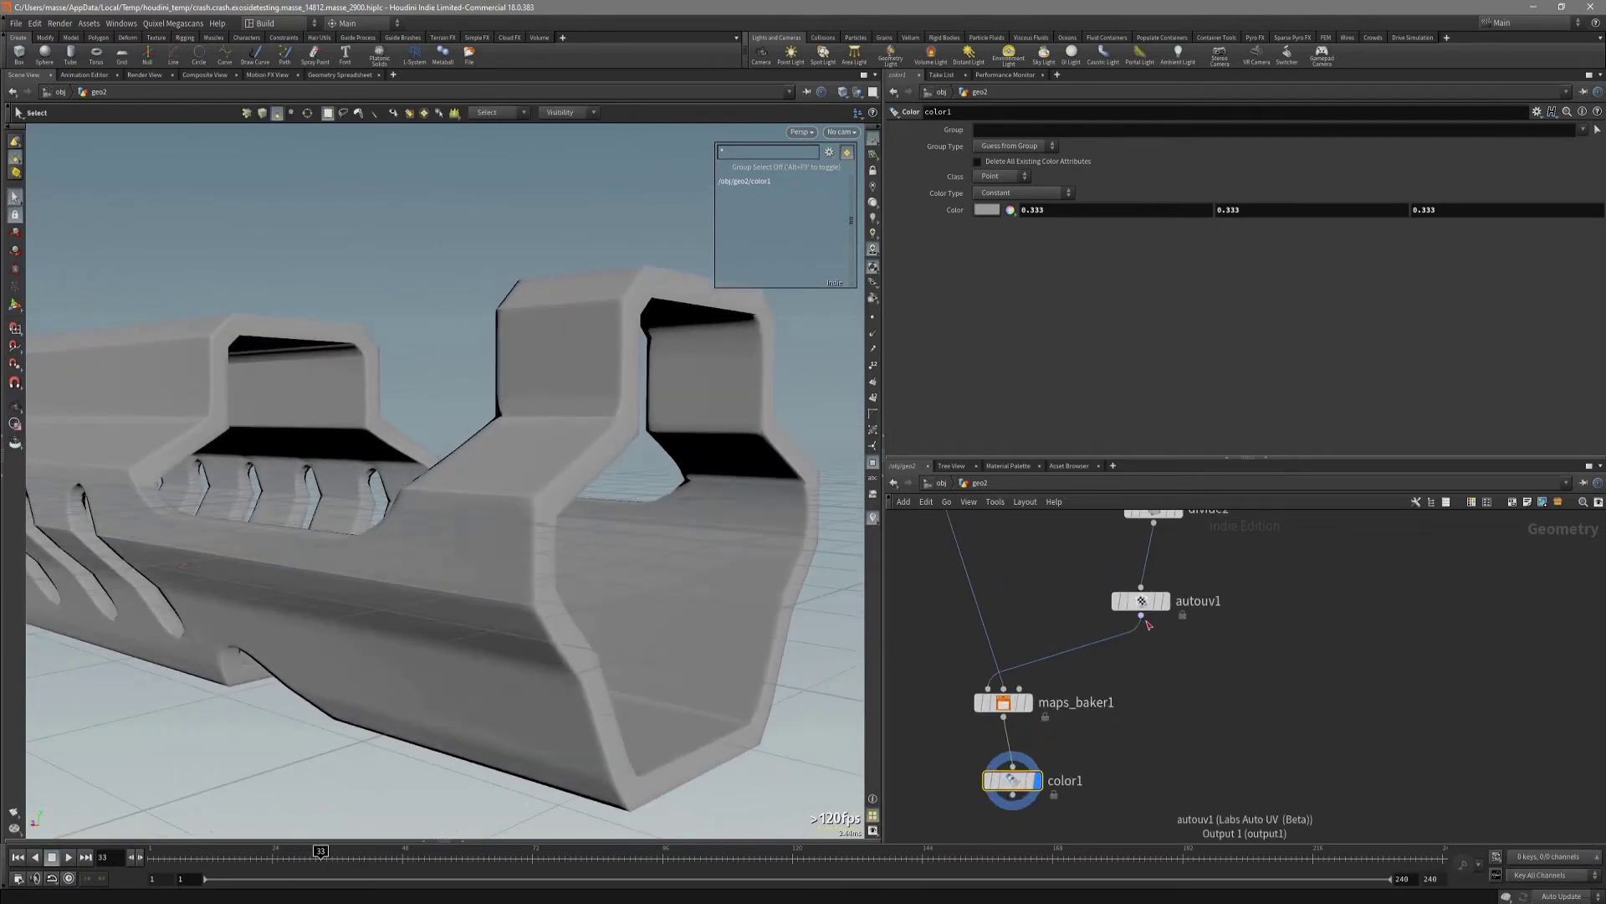
drag(1143, 601, 1165, 598)
mouse_move(669, 558)
alt+mouse_down()
mouse_move(549, 585)
mouse_move(566, 571)
alt+mouse_up()
key(shift+w)
key(shift+w)
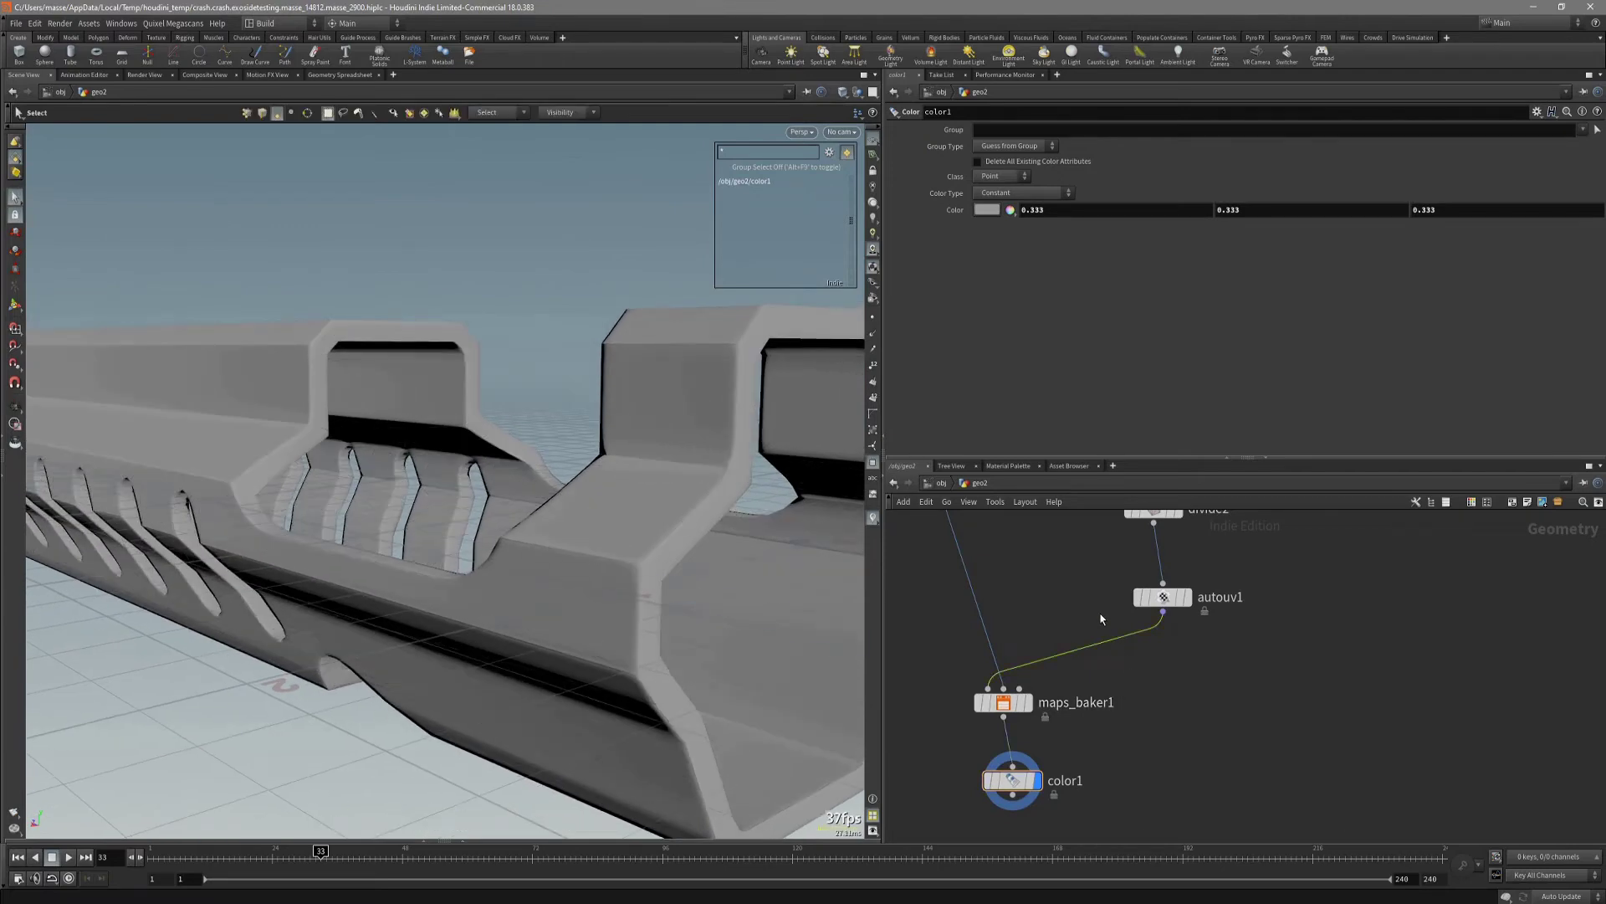
Insert a Labs Soften Normals node between autouv1 and maps_baker1 and display it.
key(Tab)
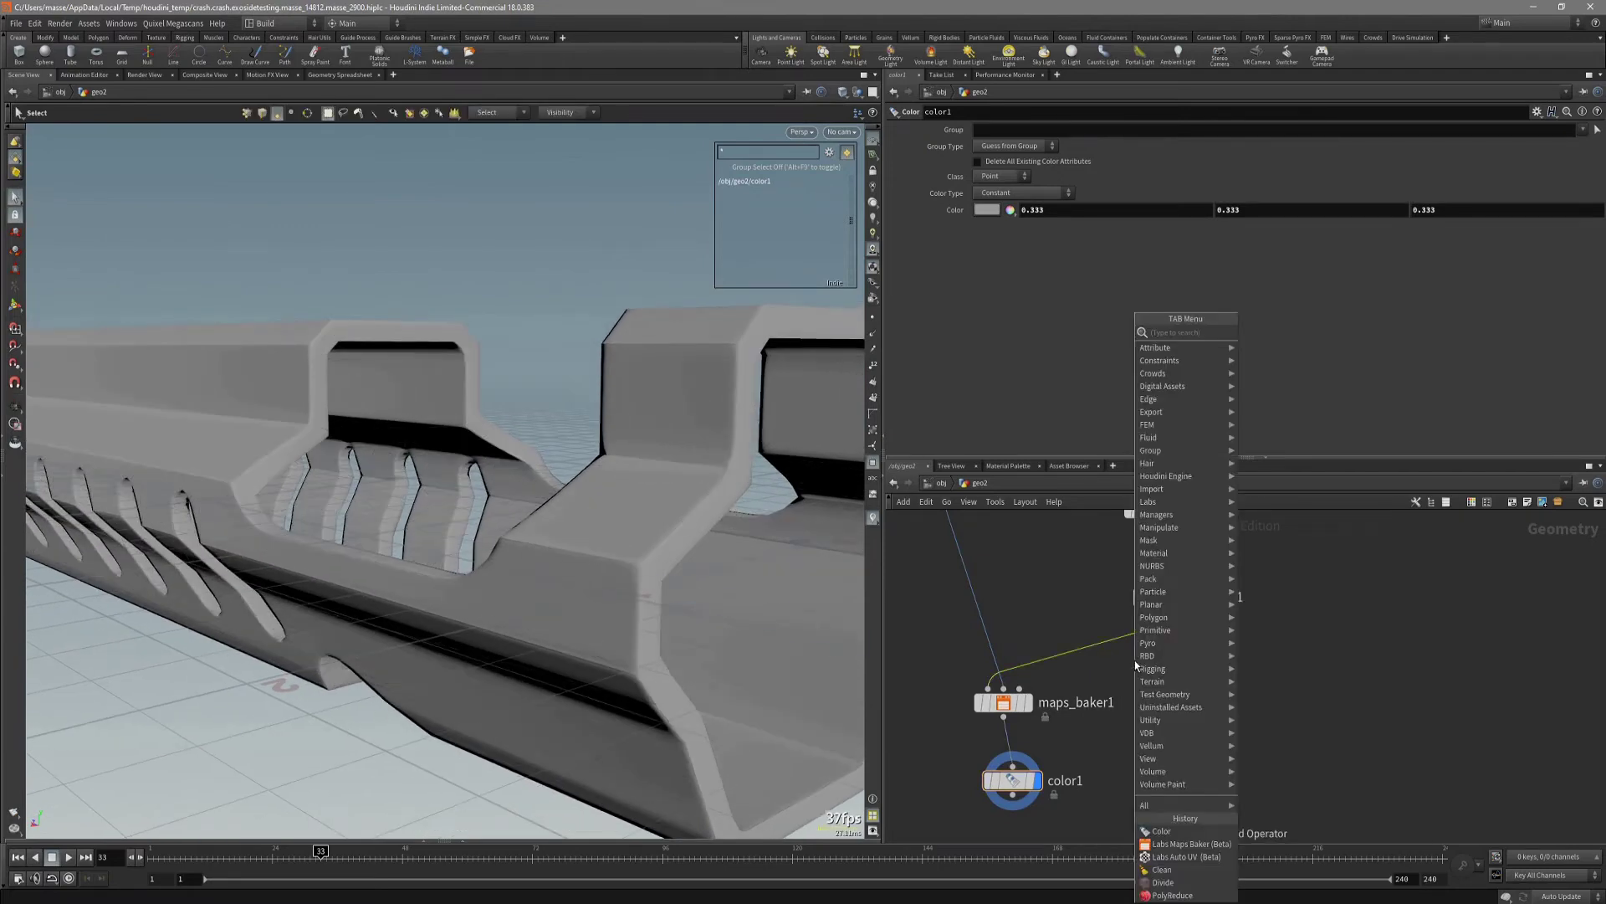
text(so)
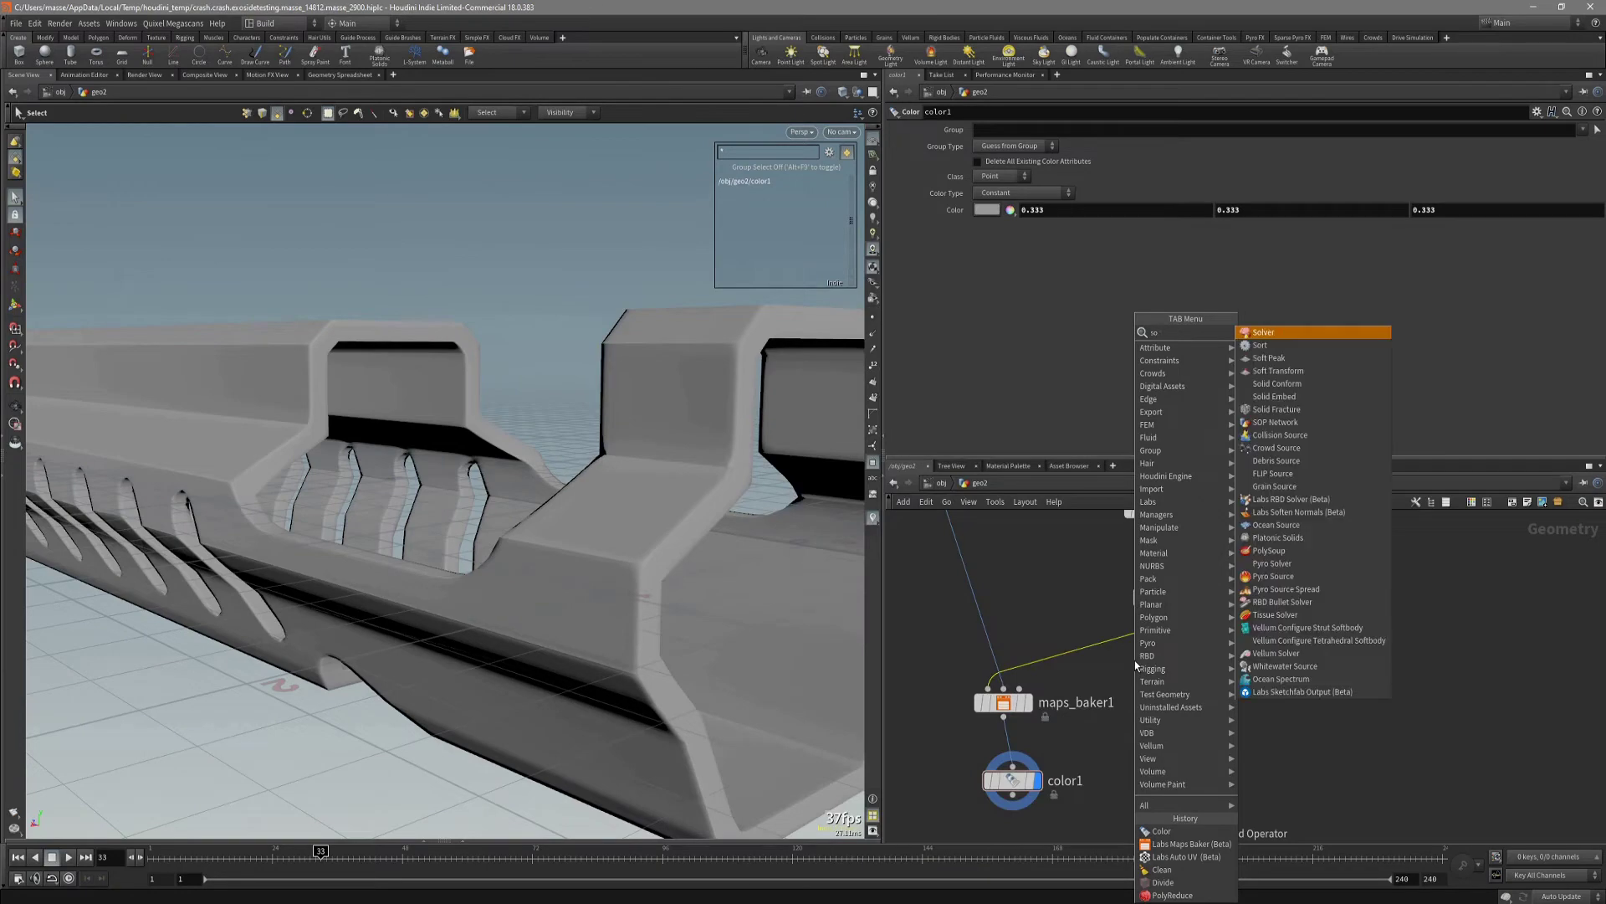
text(ft)
key(BackSpace)
key(BackSpace)
key(BackSpace)
key(BackSpace)
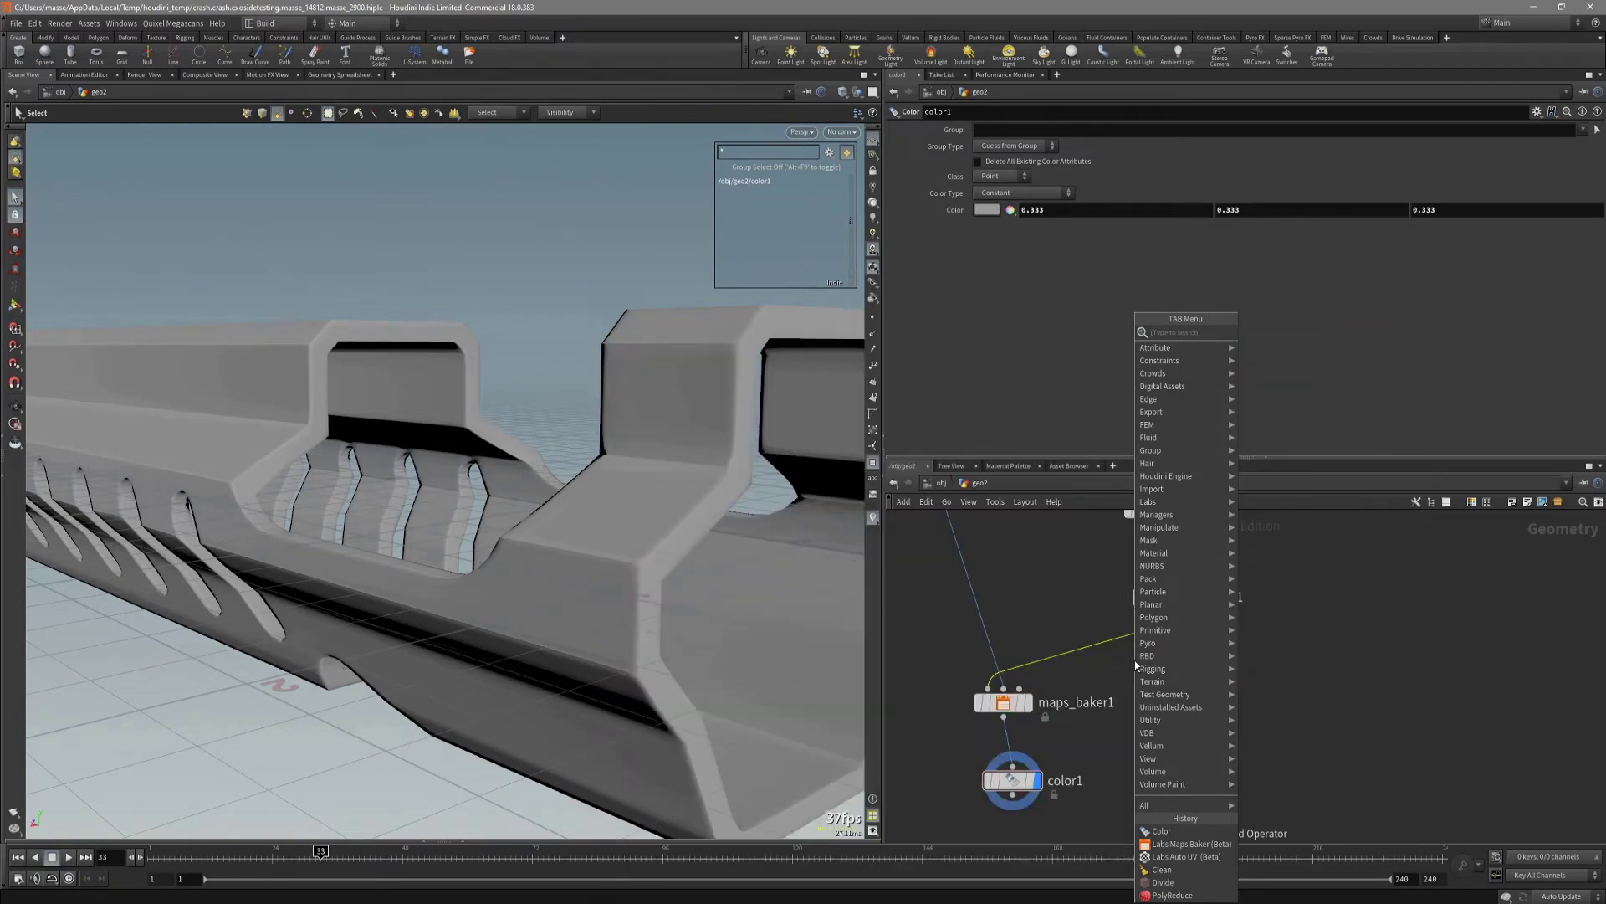
text(soften)
key(Return)
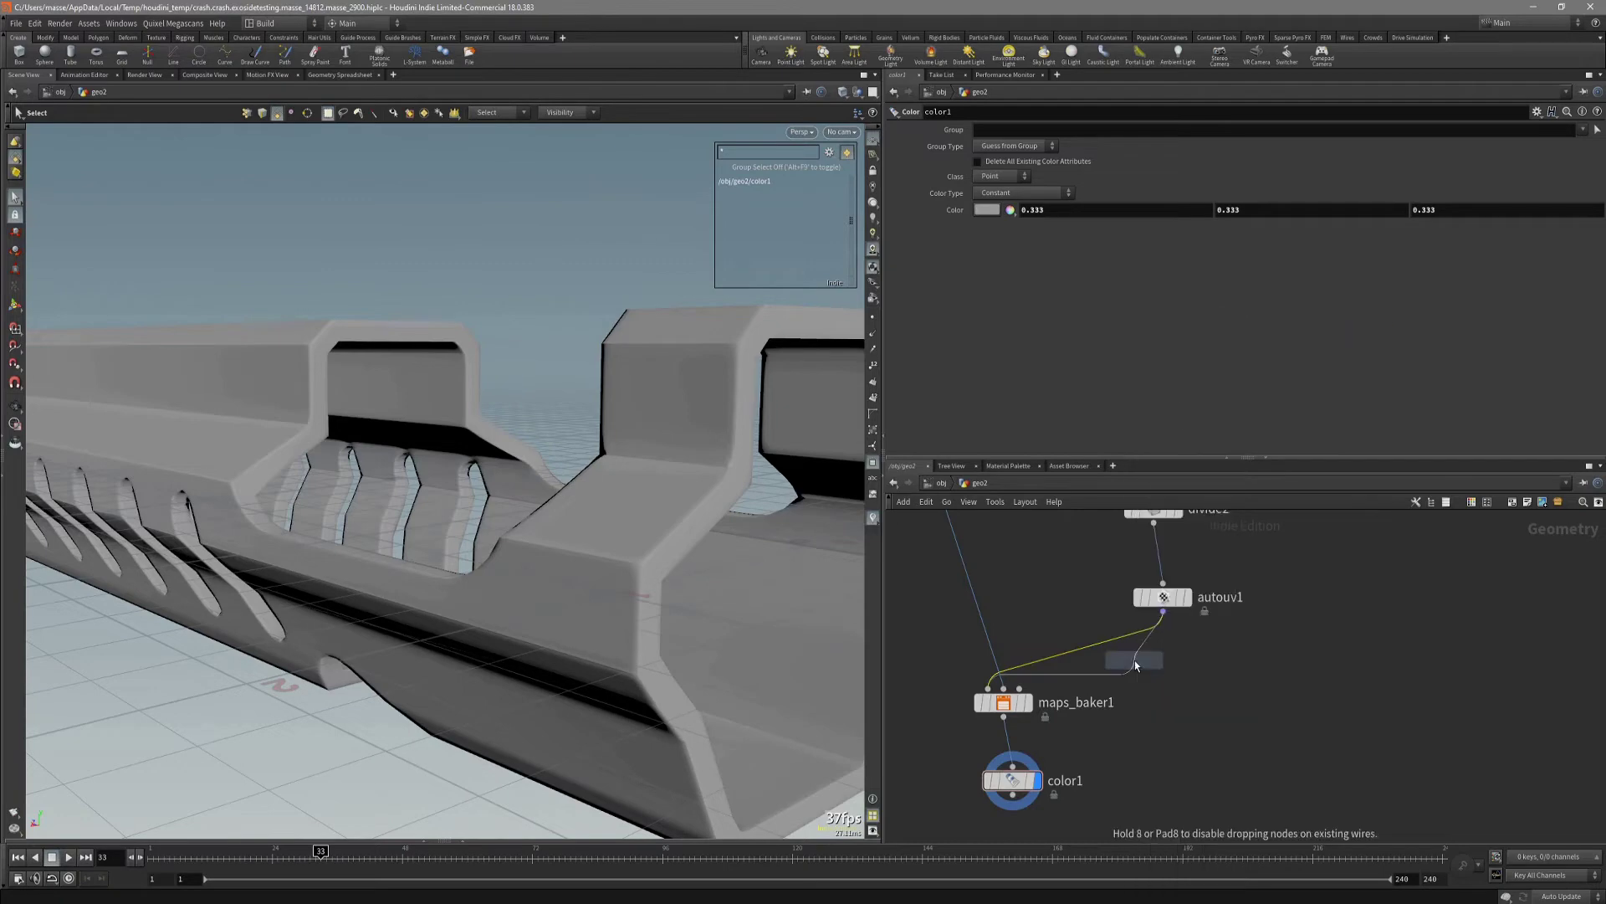
click(1135, 660)
click(1159, 660)
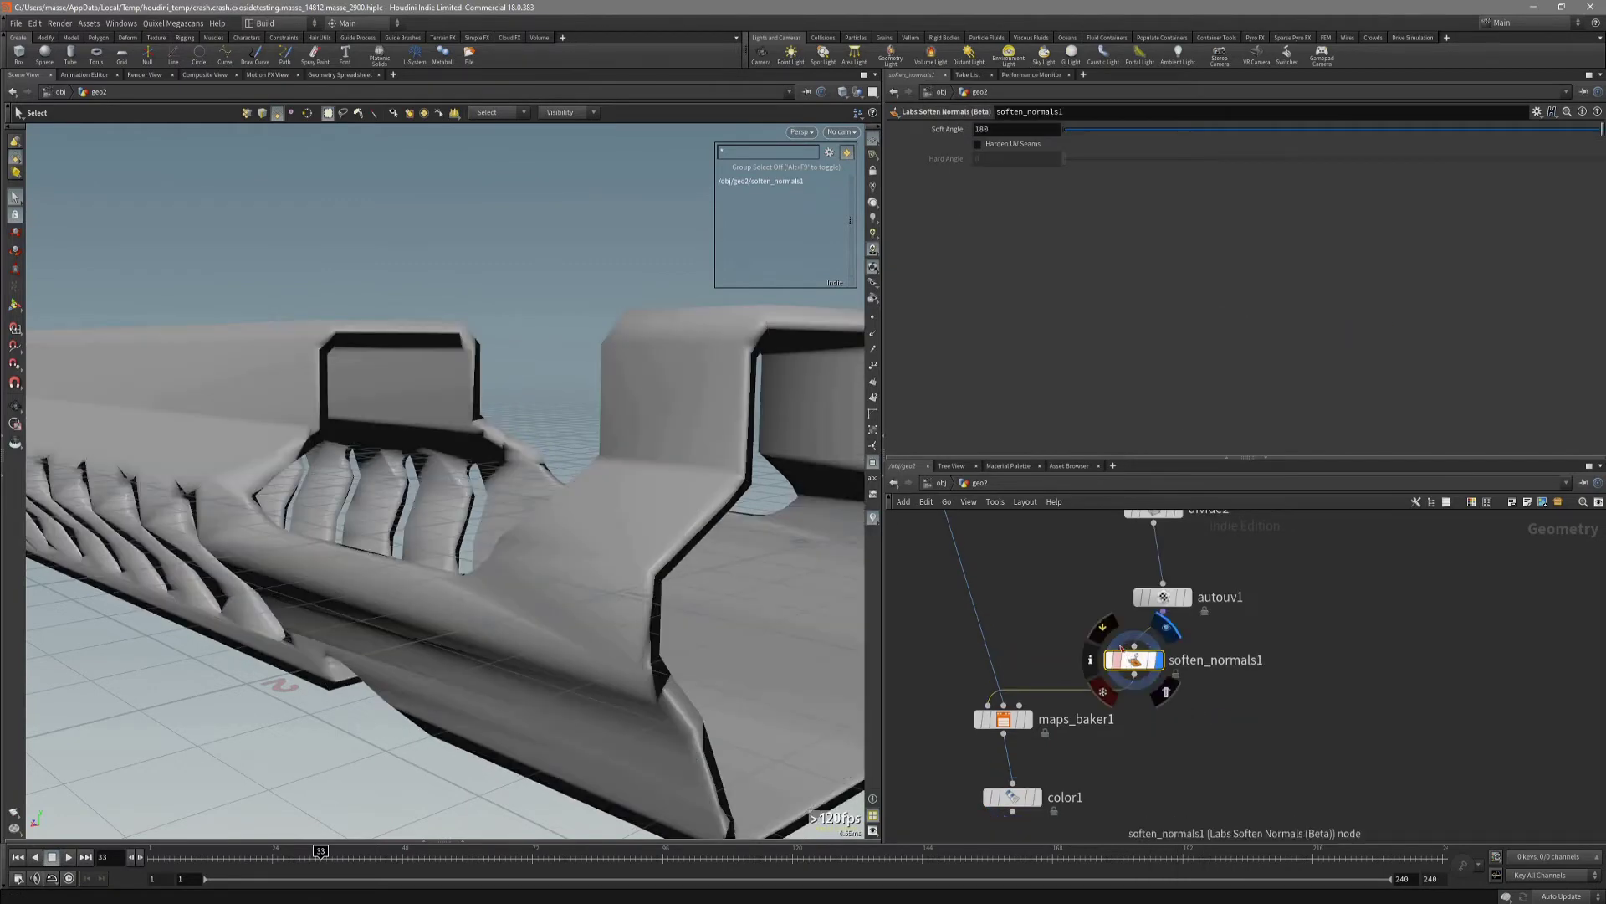
Enable Harden UV Seams on the Soften Normals node and check the UV island layout.
click(1014, 143)
drag(673, 501, 527, 545)
key(space+5)
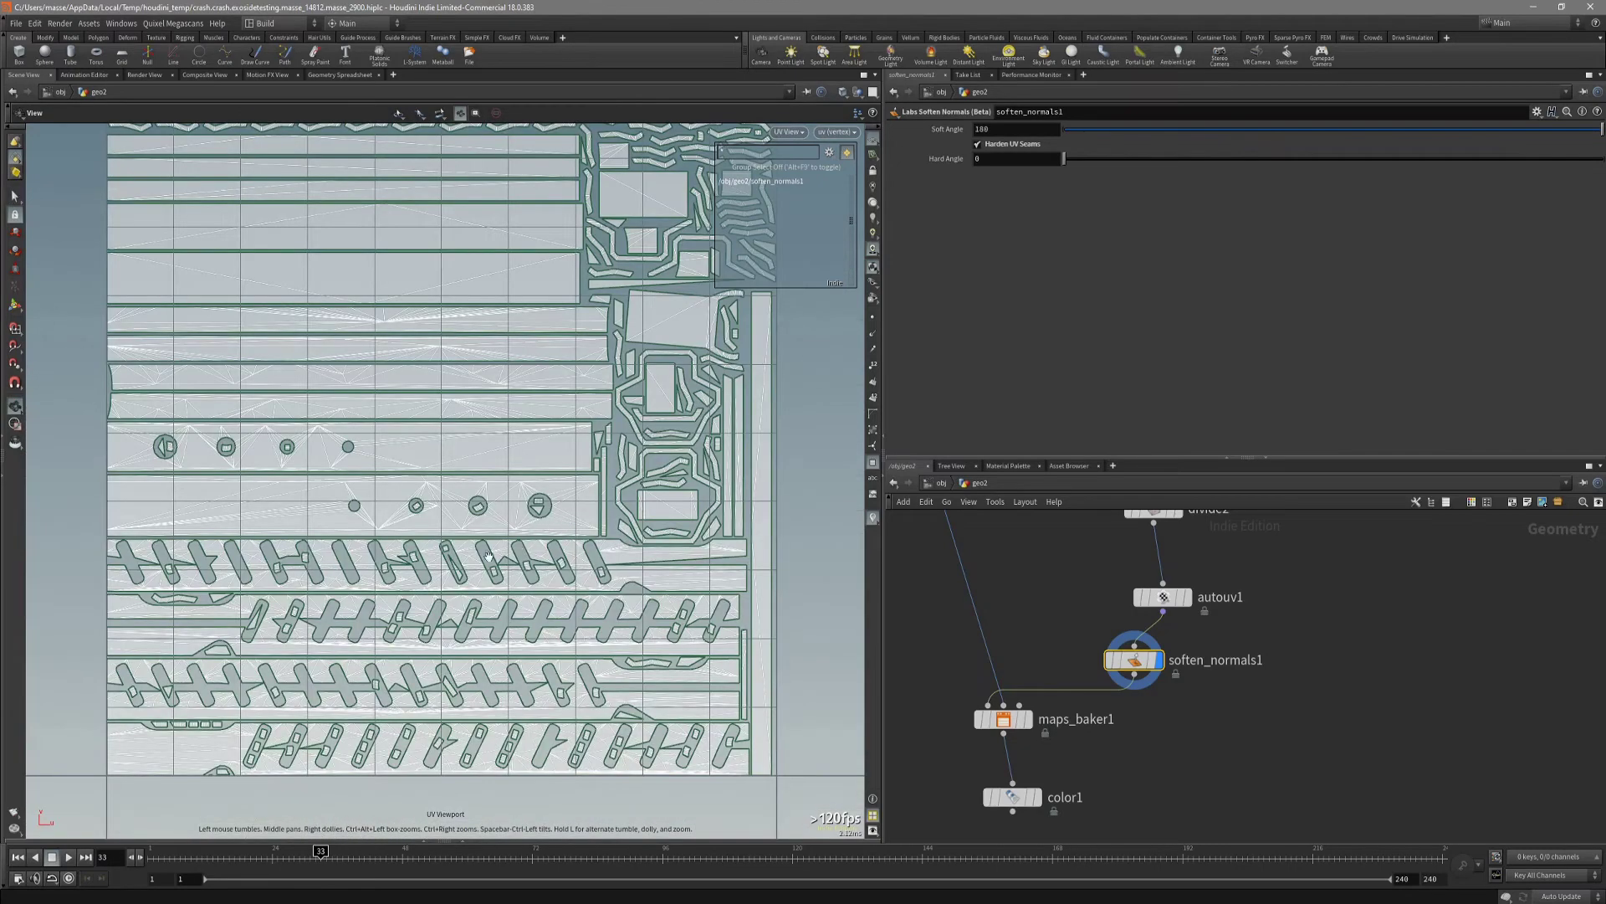
scroll(350, 460, up, 3)
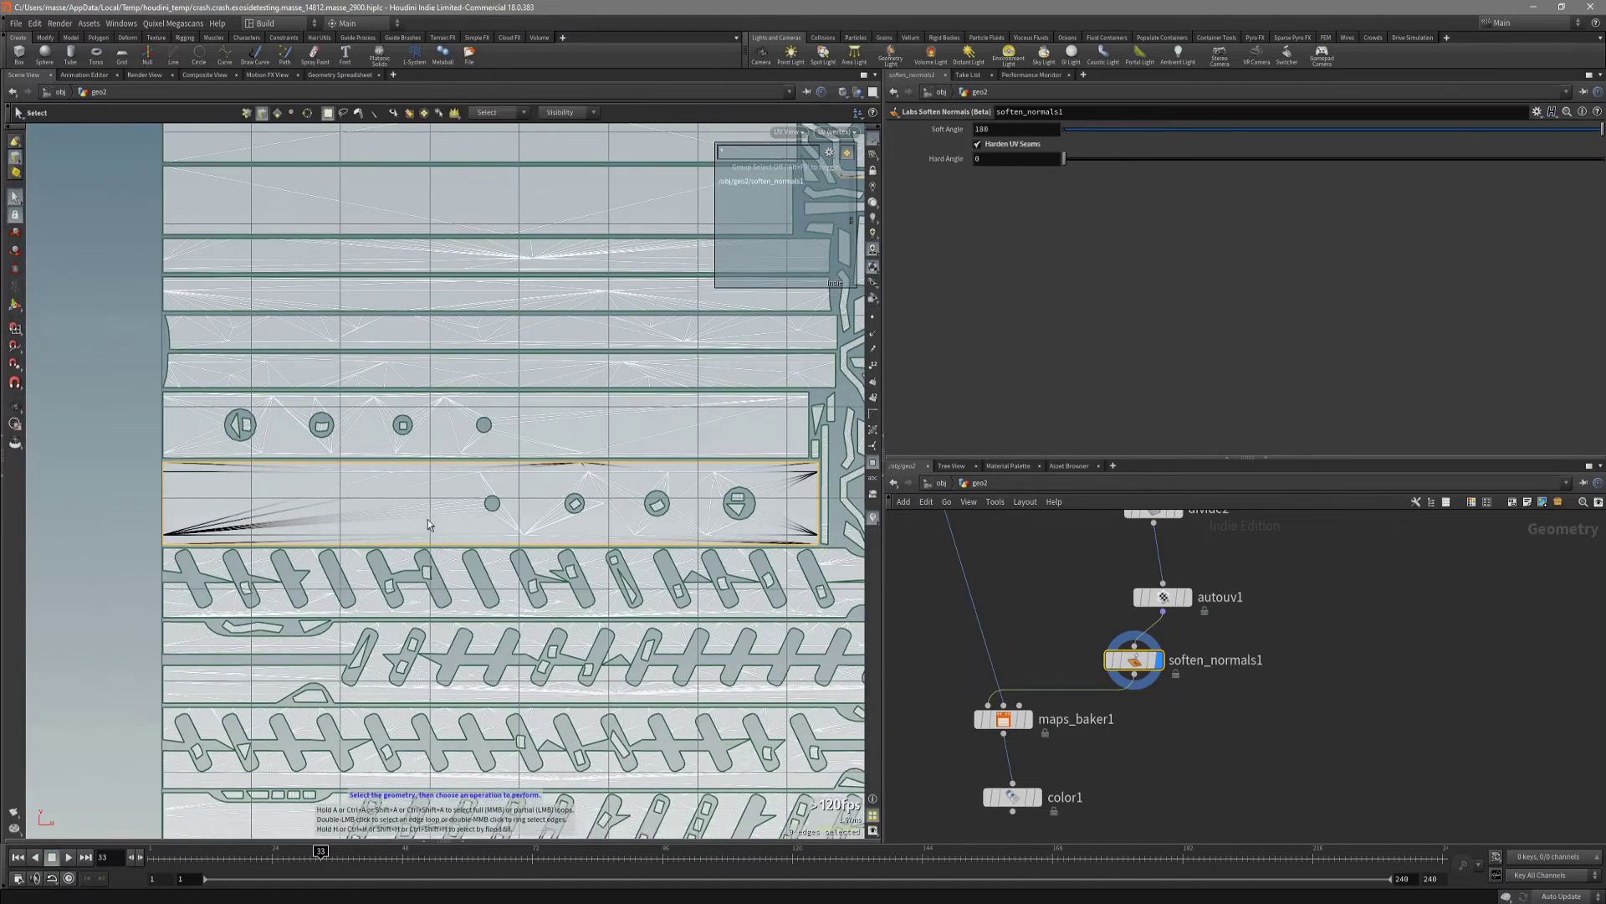
key(space+1)
Compare the hardened edges on the handguard's slots and opening with the borders of its UV islands.
mouse_move(456, 585)
mouse_down()
mouse_move(581, 538)
mouse_move(538, 517)
mouse_move(617, 469)
mouse_move(609, 507)
mouse_move(448, 470)
mouse_move(549, 509)
mouse_move(592, 567)
mouse_move(405, 581)
mouse_move(663, 444)
mouse_move(535, 476)
mouse_move(583, 402)
mouse_move(610, 473)
mouse_move(627, 441)
mouse_up()
click(491, 454)
key(w)
key(w)
key(w)
drag(639, 602, 570, 558)
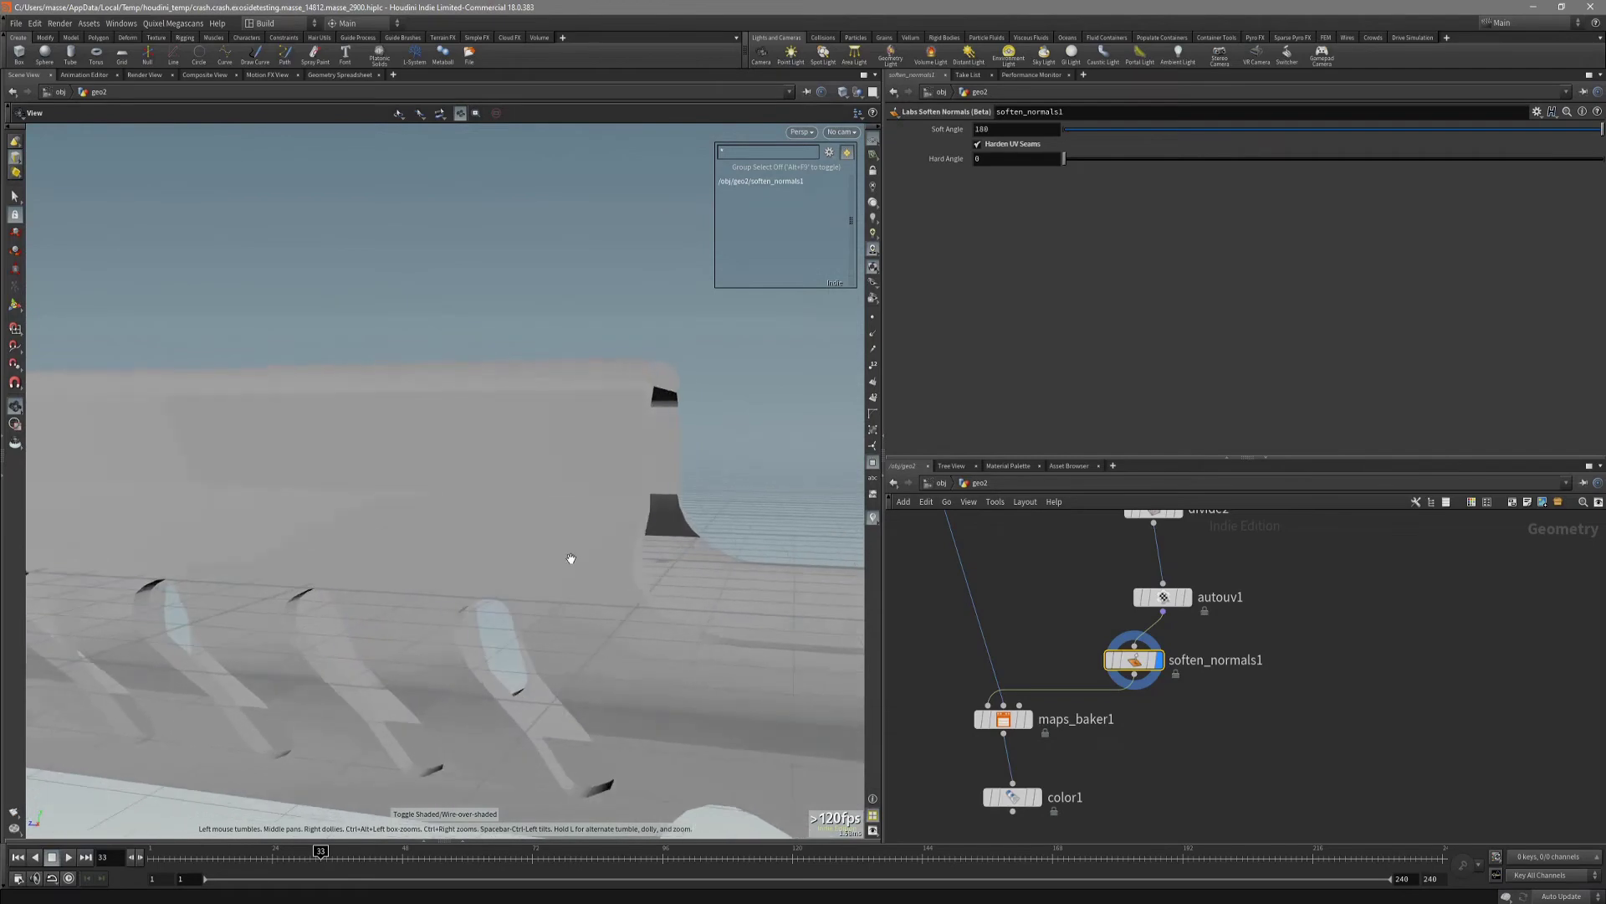
key(space+5)
middle_drag(570, 558, 459, 522)
middle_drag(638, 554, 502, 596)
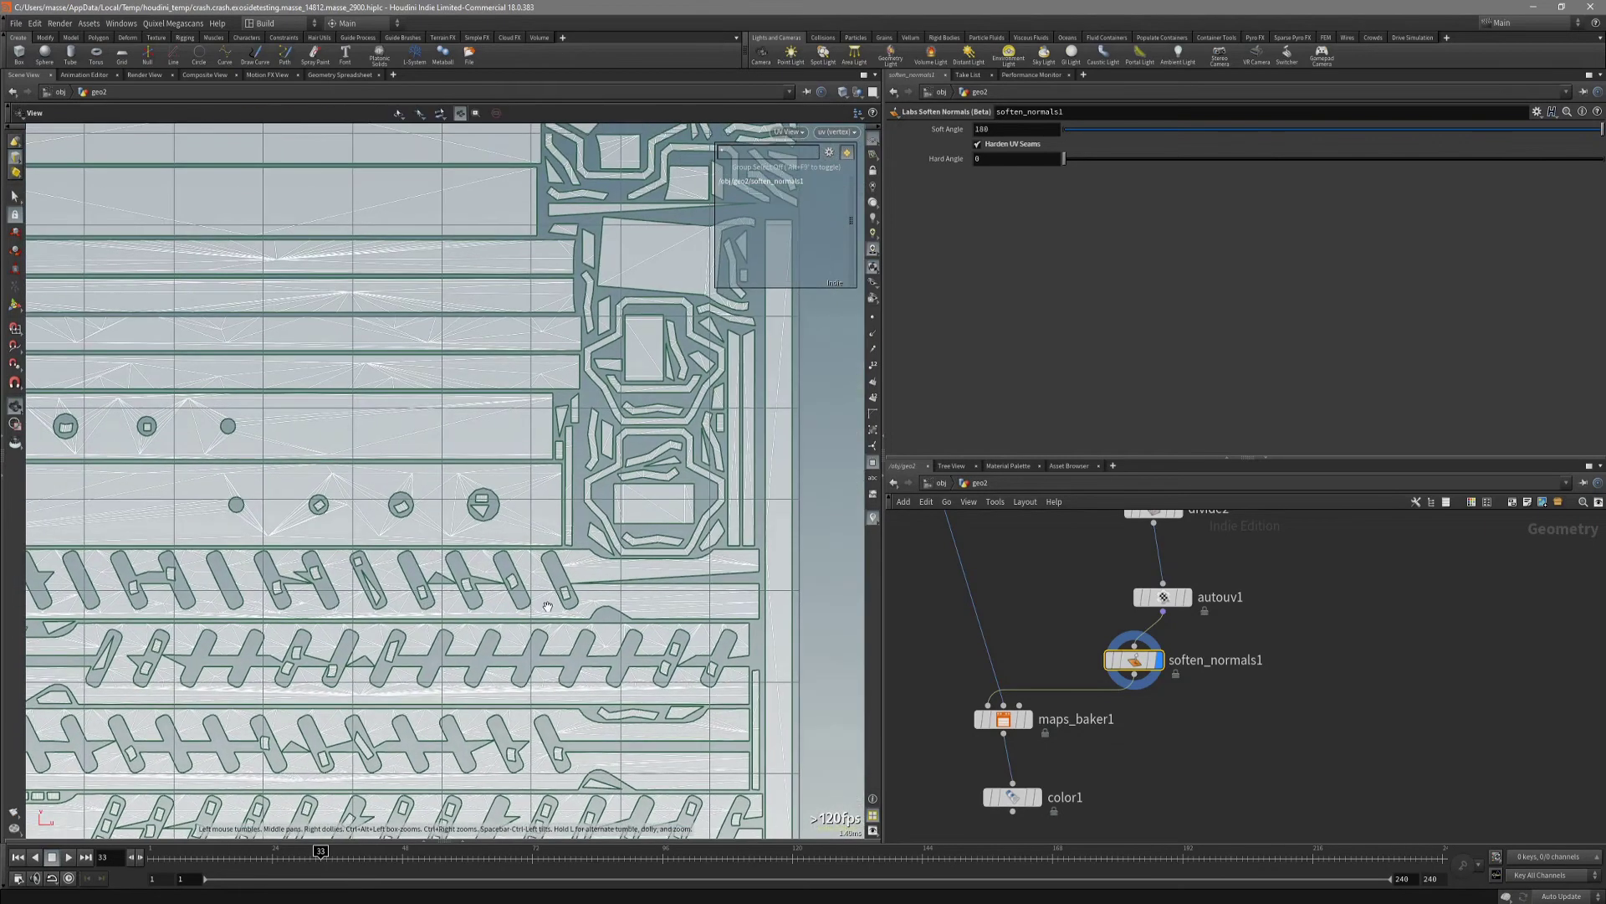
right_drag(518, 596, 452, 613)
key(space+1)
mouse_move(435, 610)
mouse_down()
mouse_move(455, 580)
mouse_move(584, 617)
mouse_move(530, 625)
mouse_move(433, 522)
mouse_up()
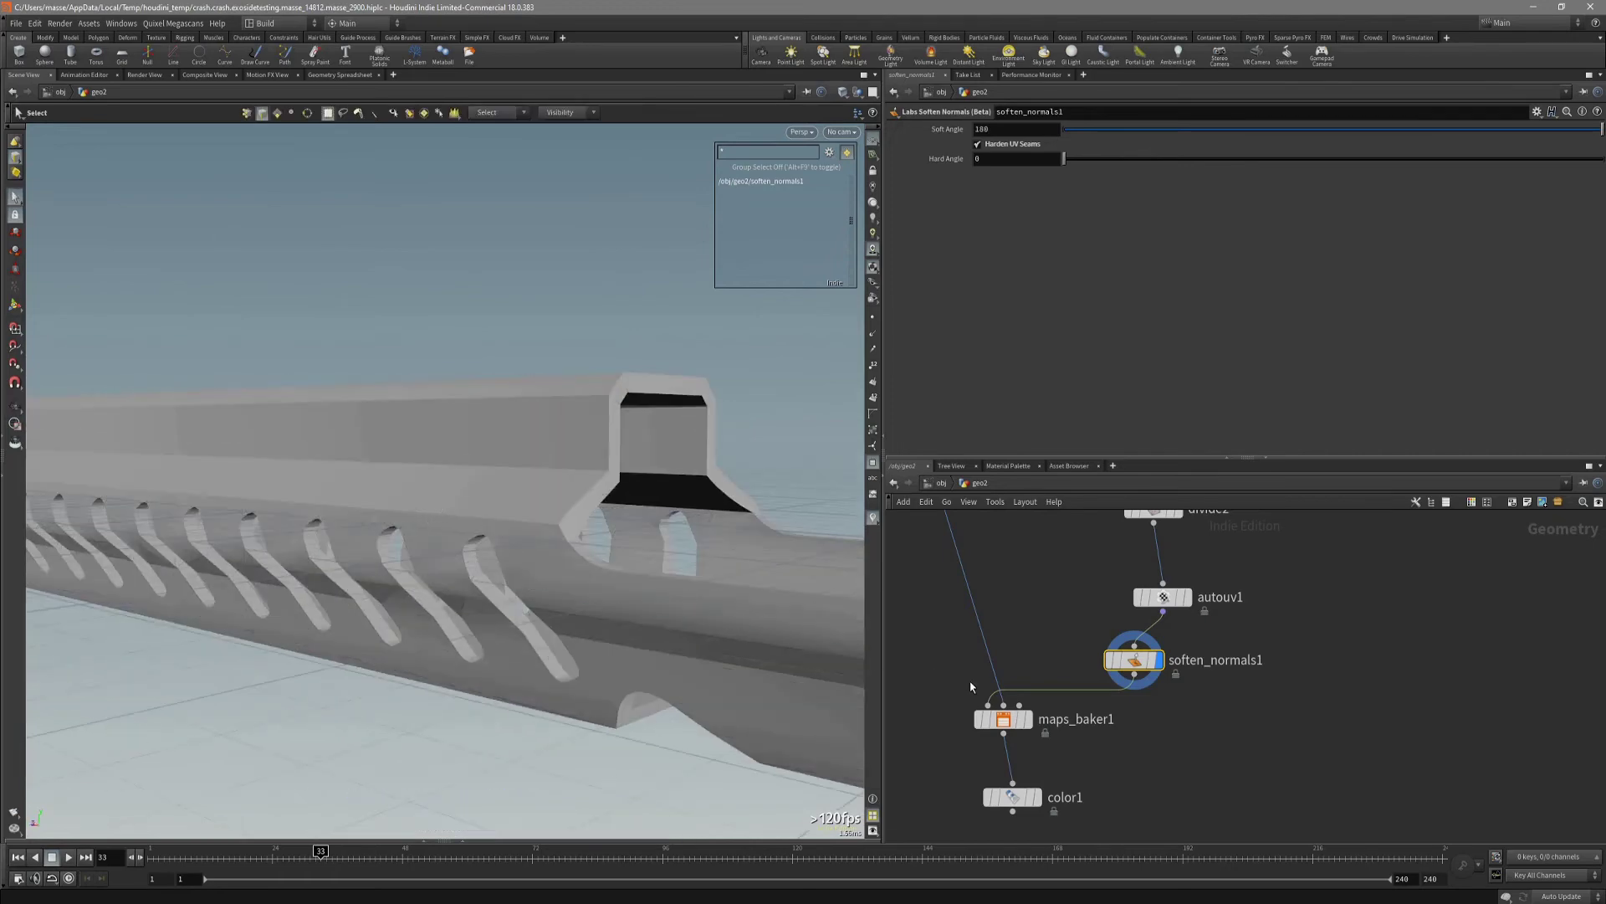
Select maps_baker1 and bake the normal map again with the softened normals.
middle_drag(977, 580, 979, 675)
alt+drag(611, 569, 667, 632)
middle_drag(1044, 746, 1048, 680)
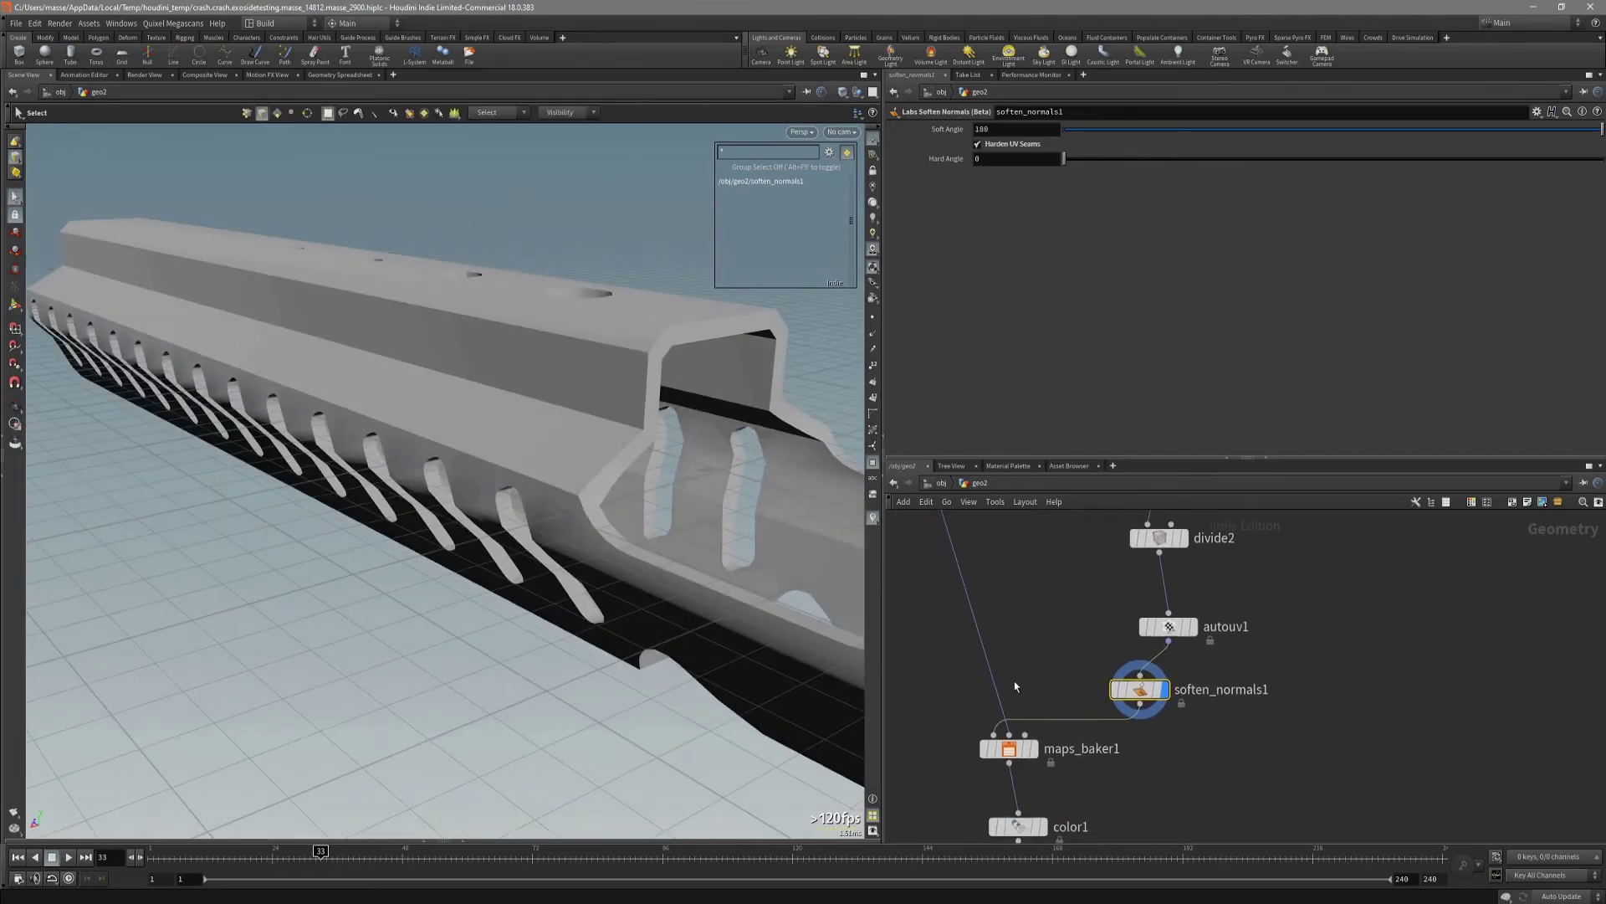
click(1010, 751)
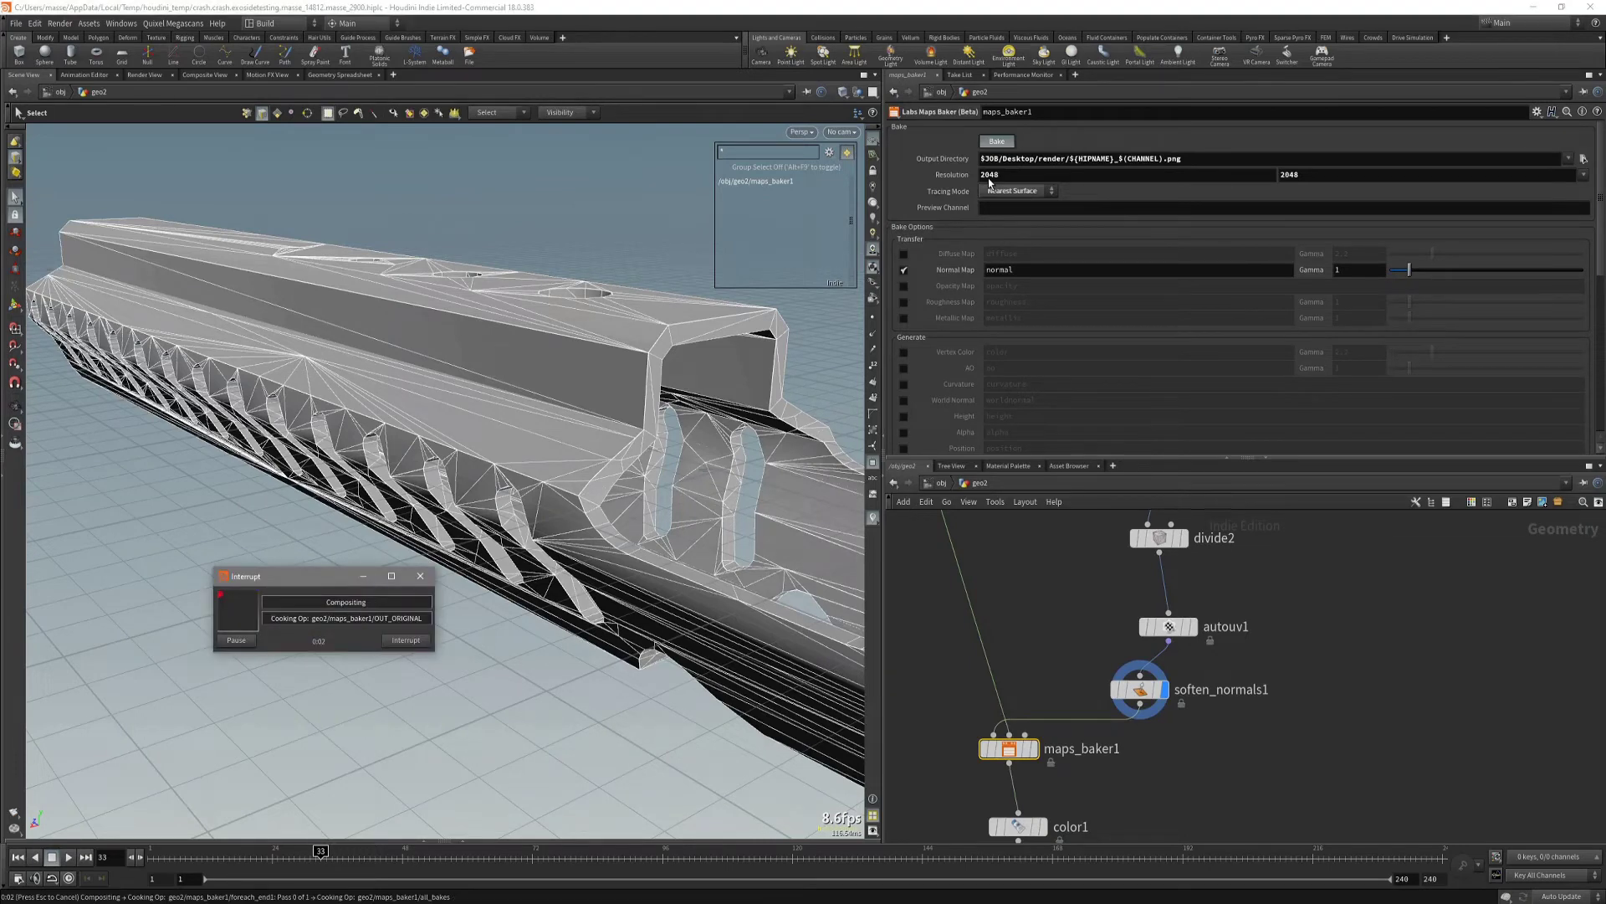
middle_drag(1027, 612, 1041, 555)
Display color1 without wireframe and examine the new bake on the handguard's slots and opening.
drag(1131, 736, 1013, 801)
mouse_move(753, 711)
alt+mouse_down()
mouse_move(845, 606)
mouse_move(695, 624)
mouse_move(764, 617)
mouse_move(821, 650)
mouse_move(681, 700)
mouse_move(677, 635)
alt+mouse_up()
key(shift+w)
key(shift+w)
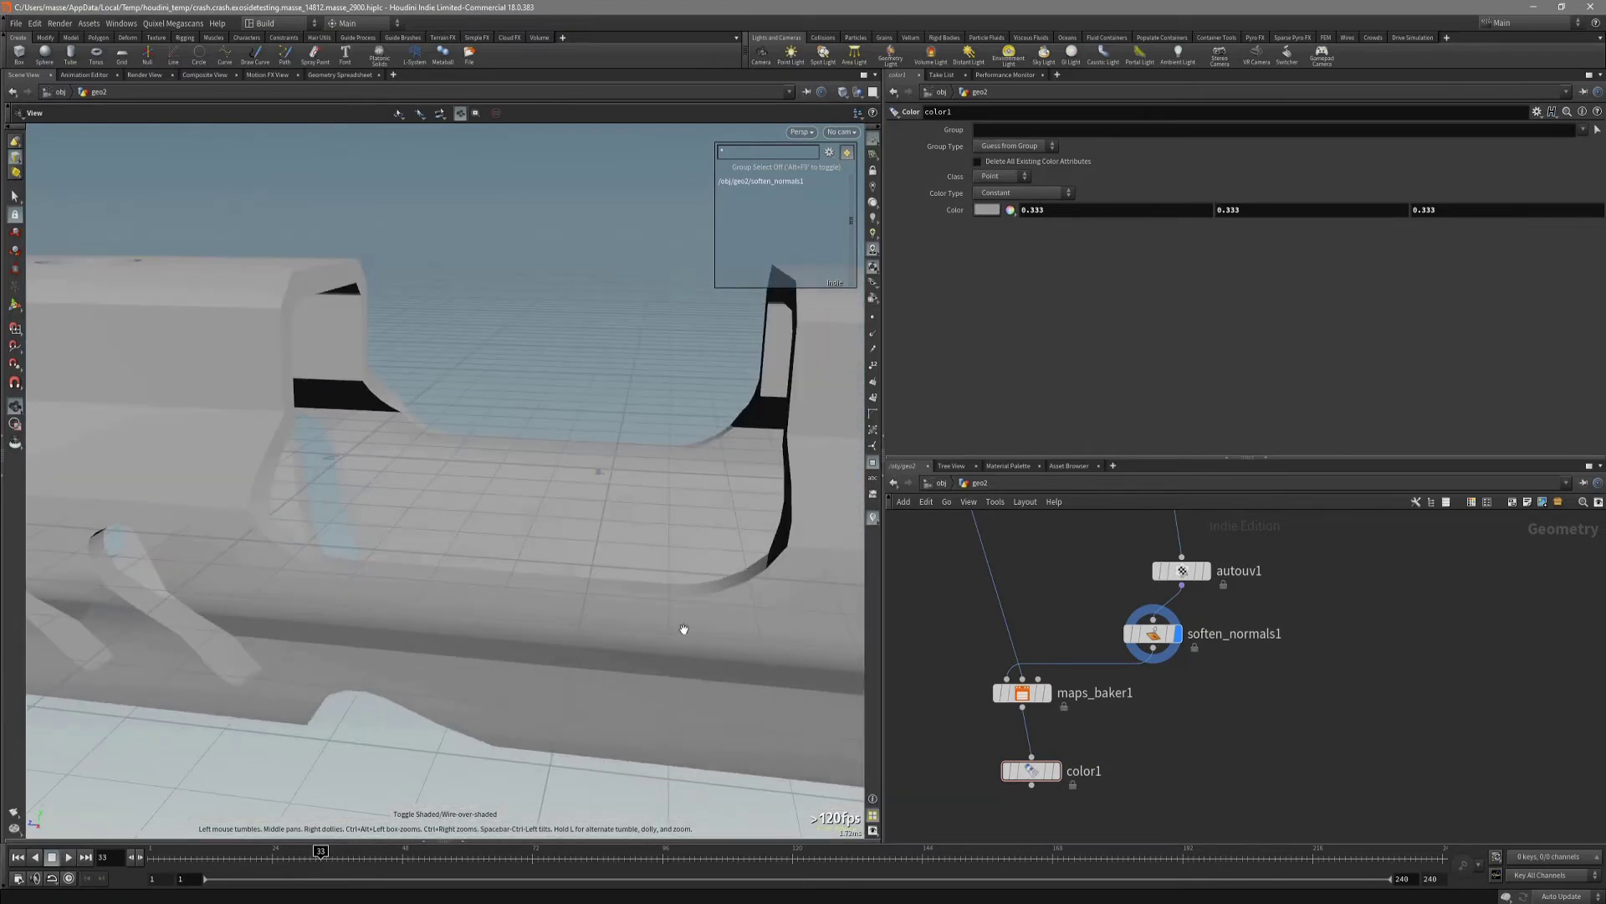
click(1054, 770)
alt+drag(394, 644, 334, 603)
drag(496, 605, 520, 567)
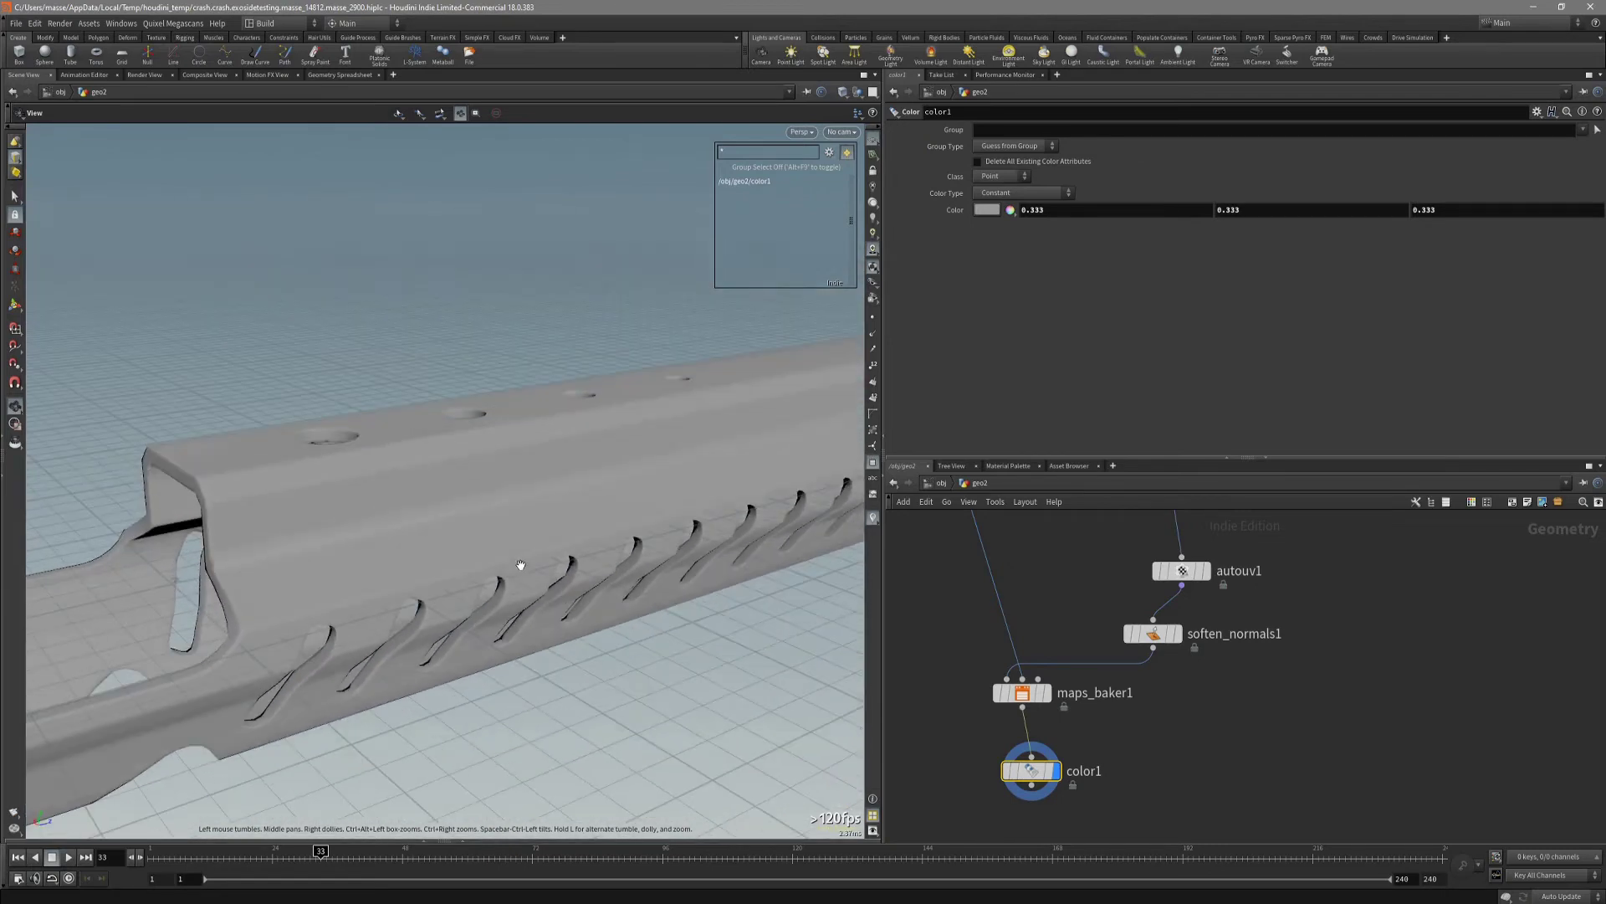
Examine the round holes along the handguard's top, and display boolean1 to see their source geometry.
key(s)
scroll(1033, 641, down, 3)
middle_drag(1034, 641, 1019, 694)
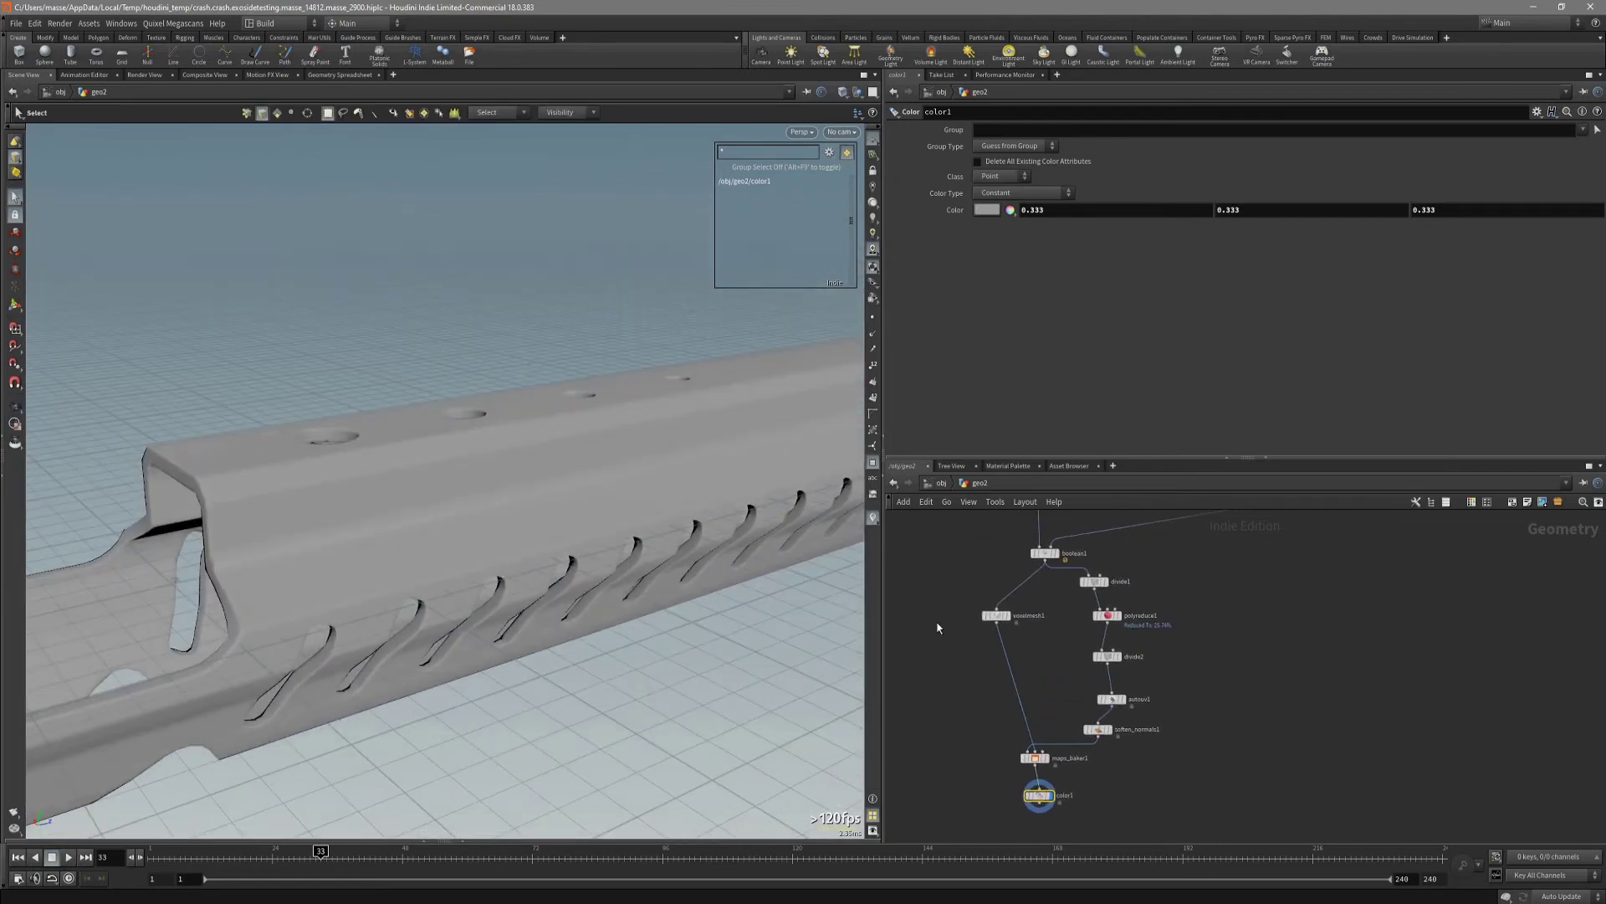
alt+drag(635, 502, 617, 593)
key(shift+w)
key(shift+w)
alt+drag(644, 536, 738, 622)
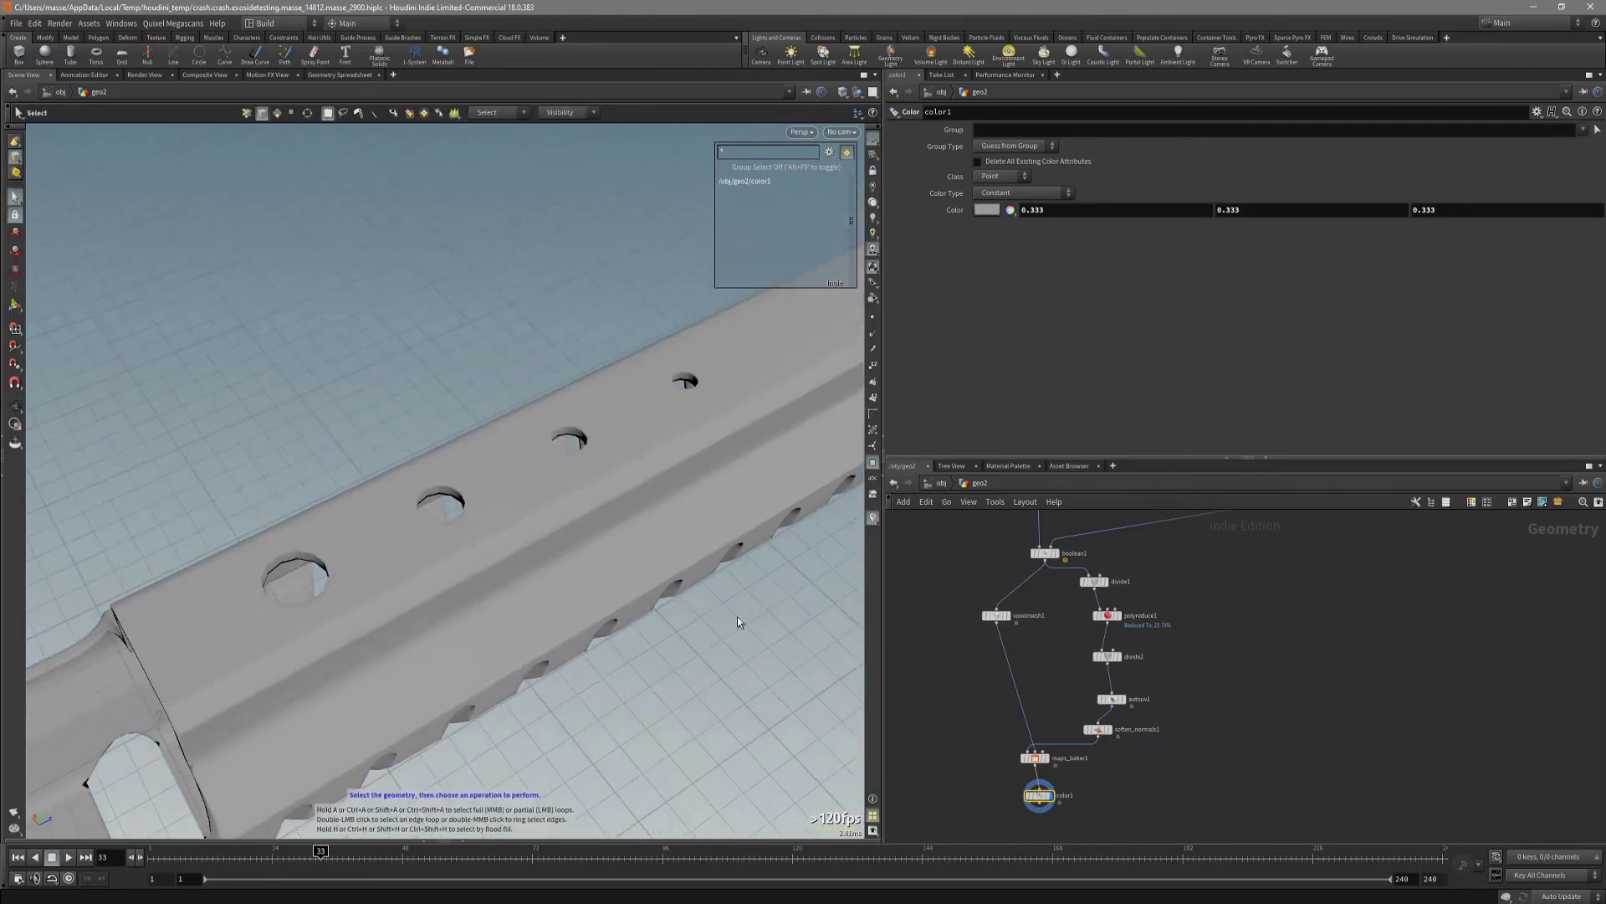
middle_drag(1004, 569, 950, 661)
drag(946, 630, 994, 670)
key(r)
alt+drag(589, 497, 558, 500)
scroll(1027, 670, up, 3)
scroll(1262, 644, down, 3)
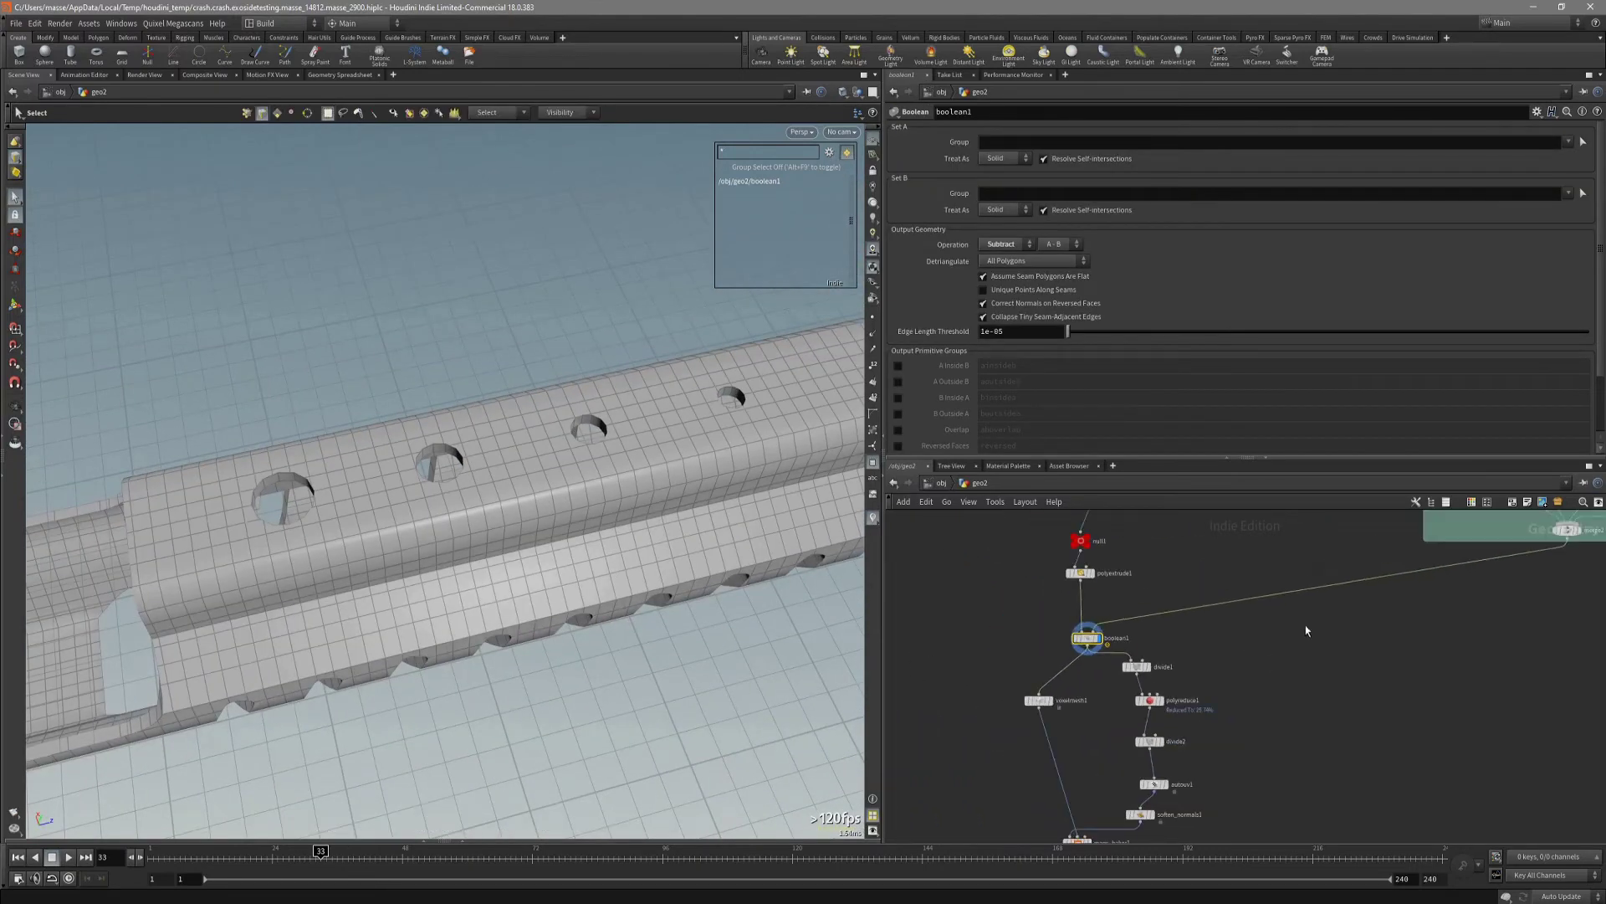
Locate the tube cutter in the booleans network box and examine the round holes in the handguard's top.
scroll(1280, 661, down, 5)
middle_drag(1255, 692, 1169, 735)
scroll(1230, 702, up, 5)
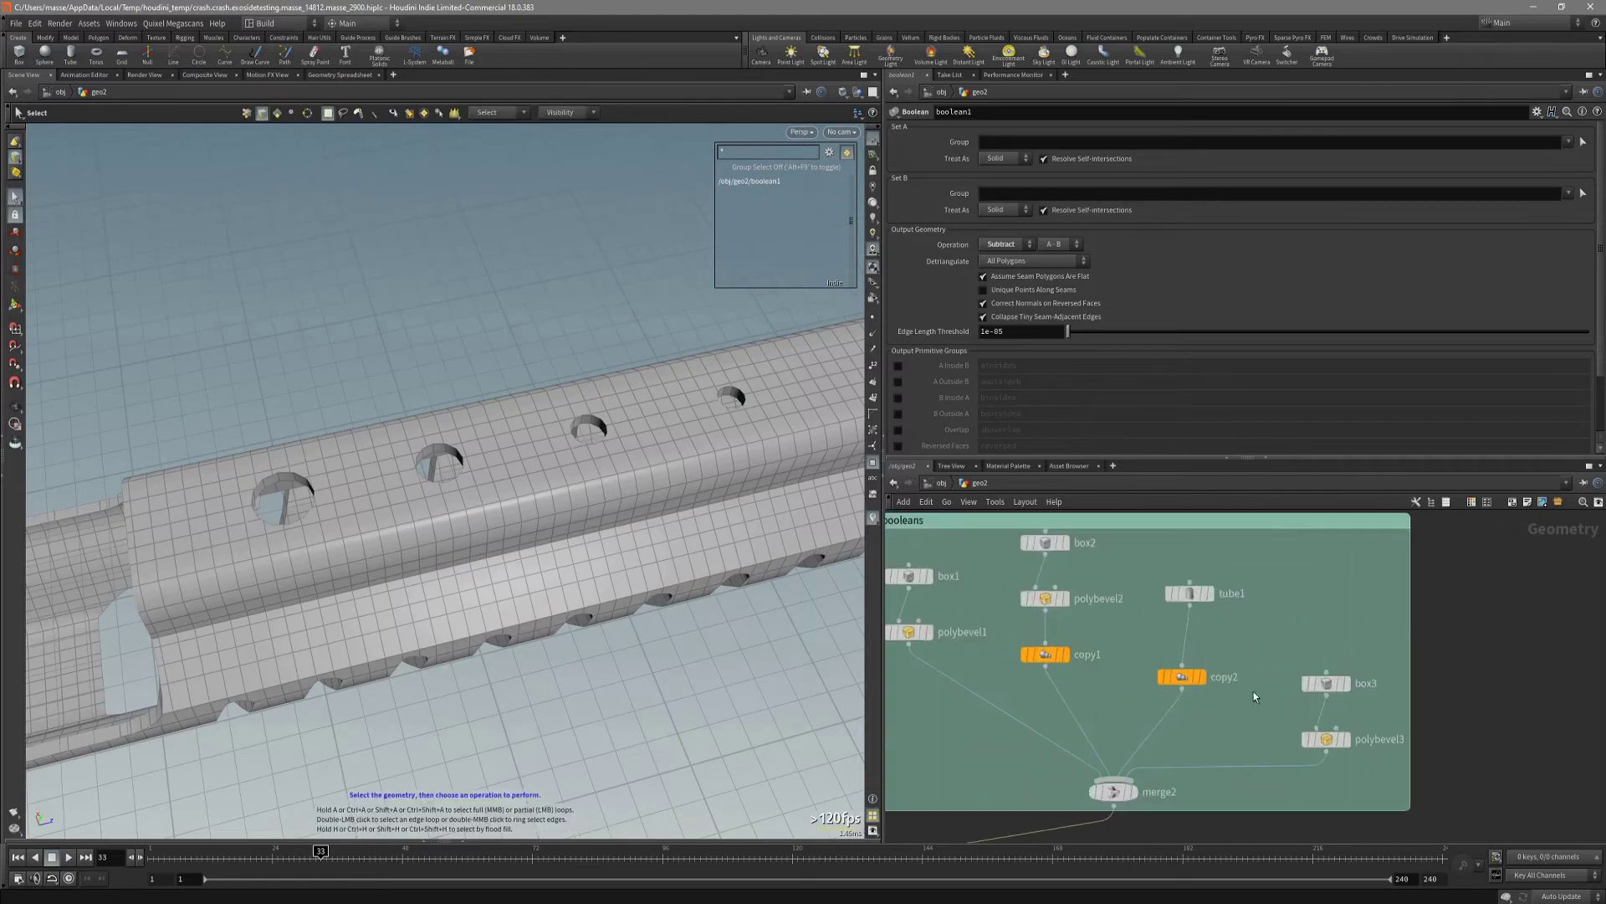
scroll(1201, 684, down, 2)
middle_drag(1152, 570, 1196, 580)
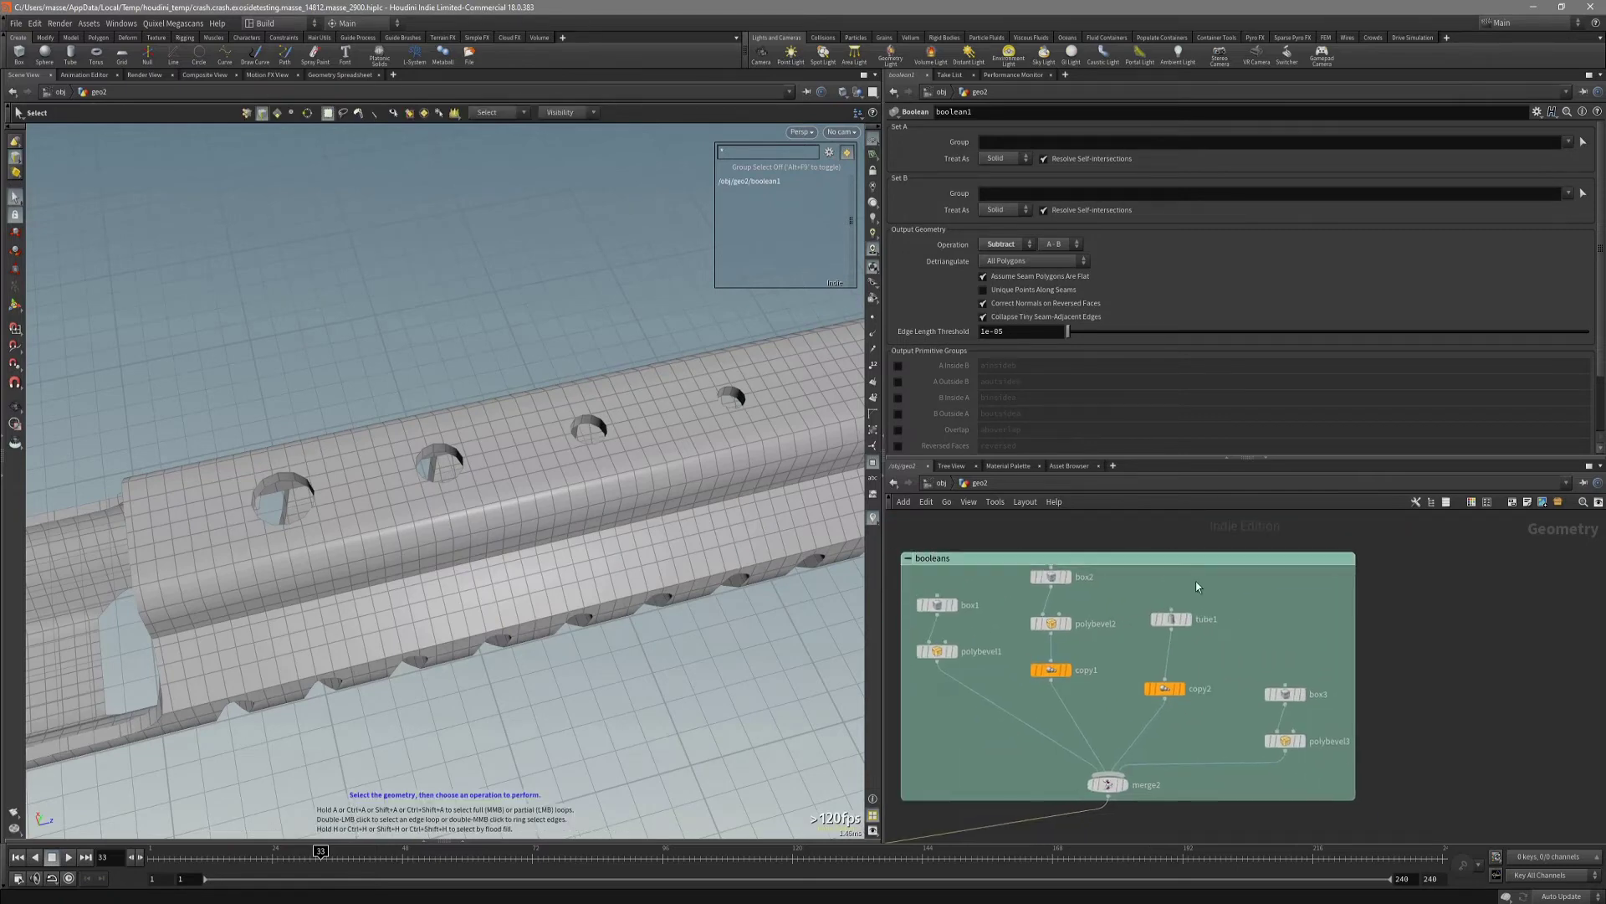
middle_drag(1278, 643, 1291, 633)
alt+drag(512, 569, 444, 544)
key(w)
key(w)
key(s)
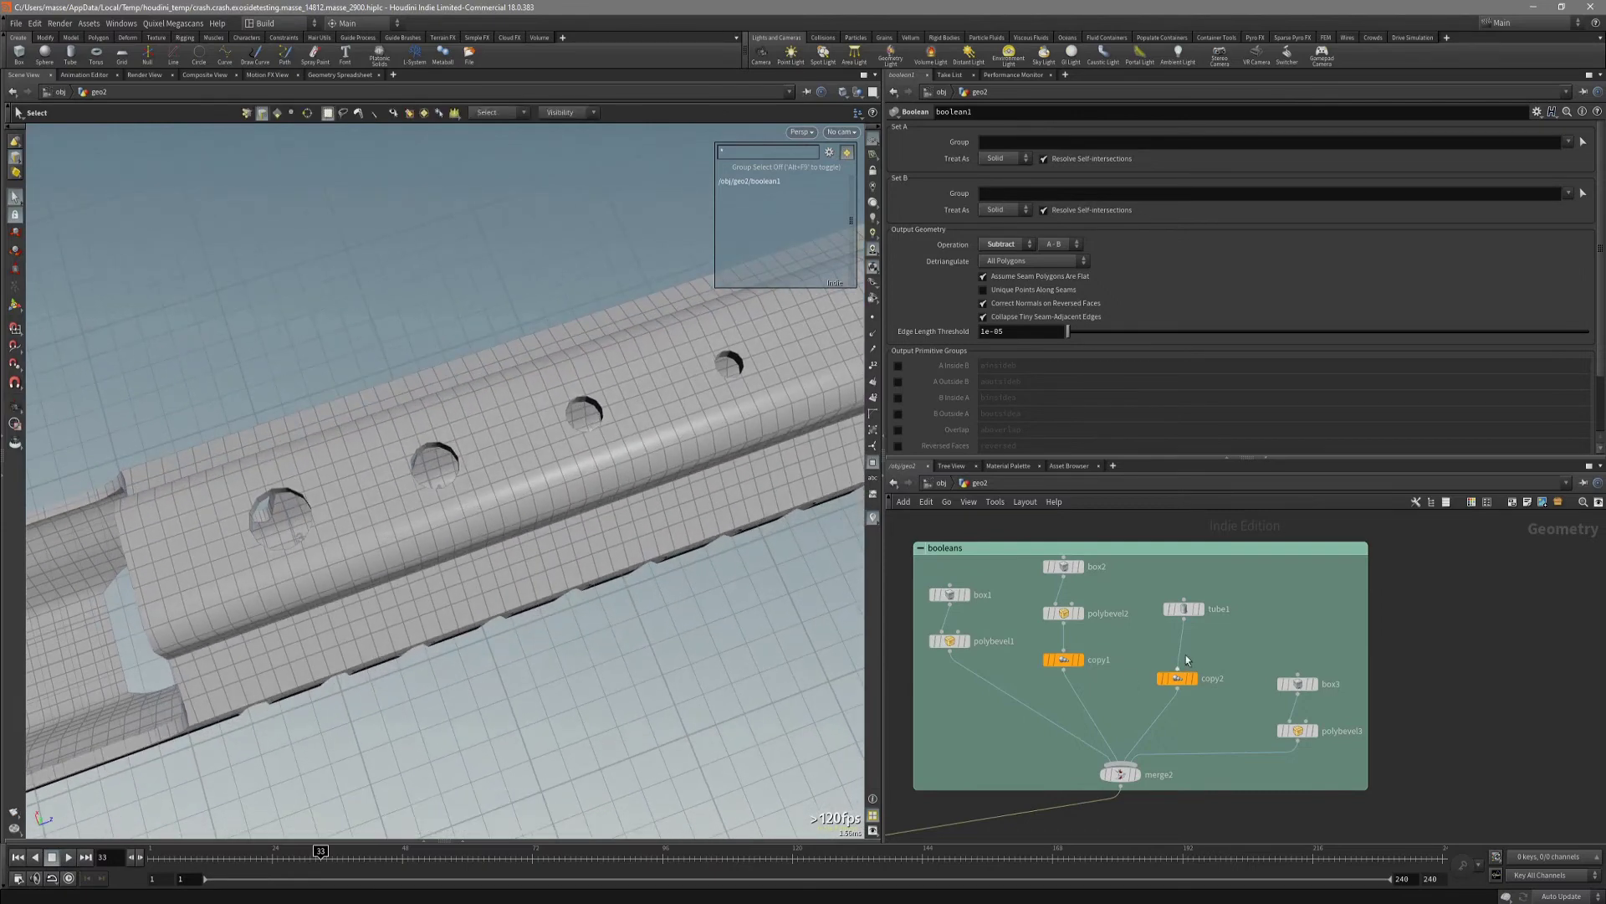
Set tube1's radius scale to 0.276 and move it along the handguard to a Z center of 3.08741.
click(1182, 610)
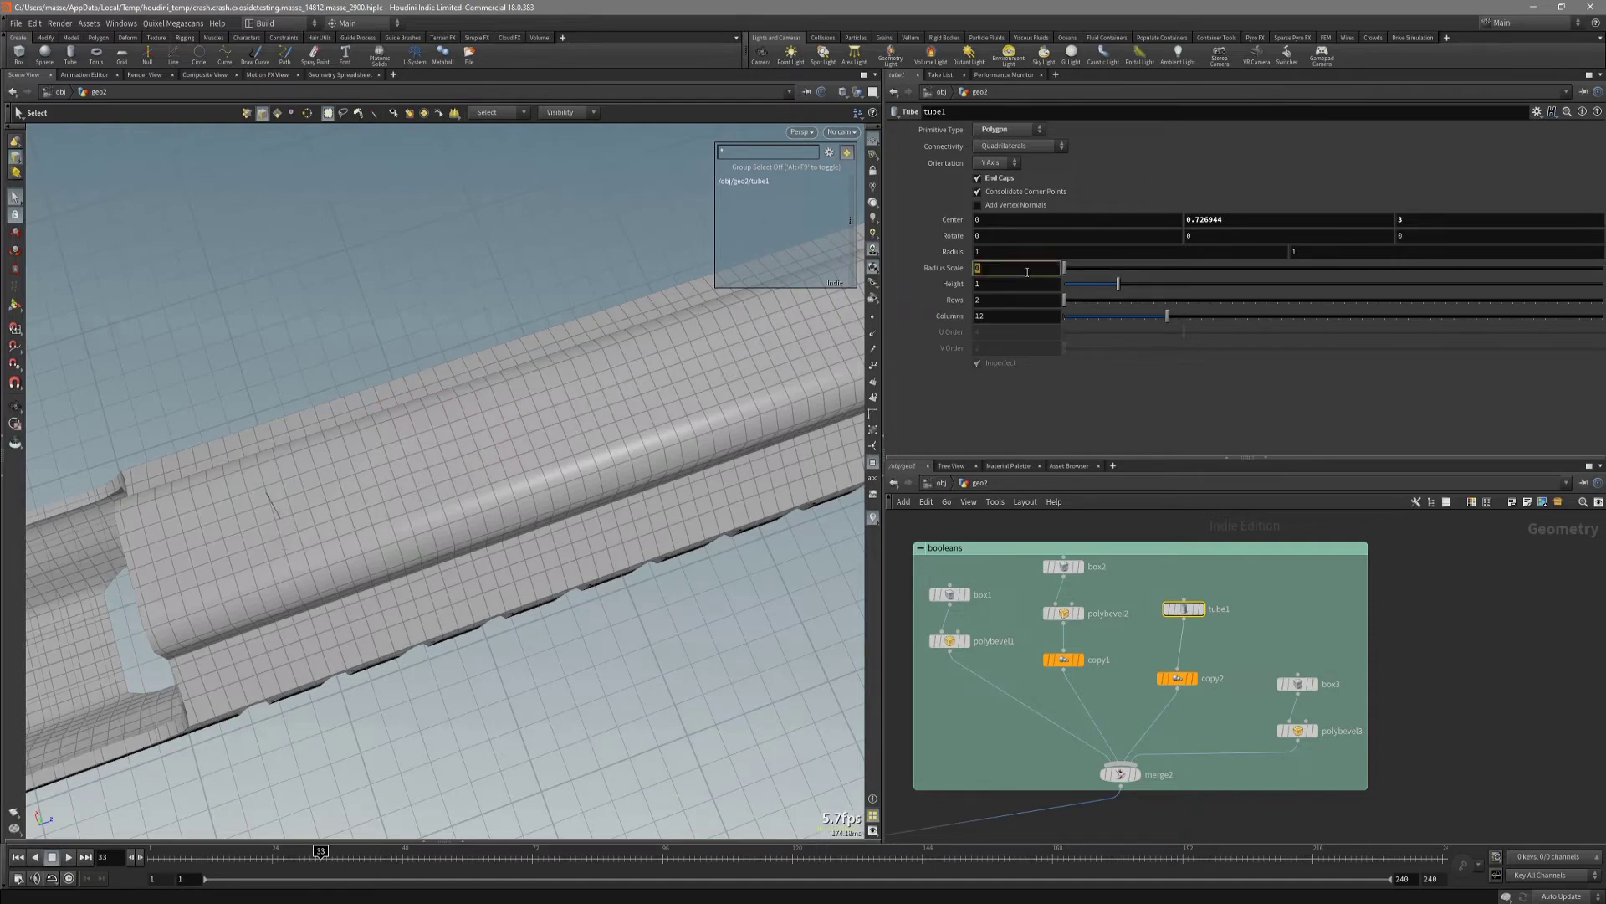
text(1)
key(Return)
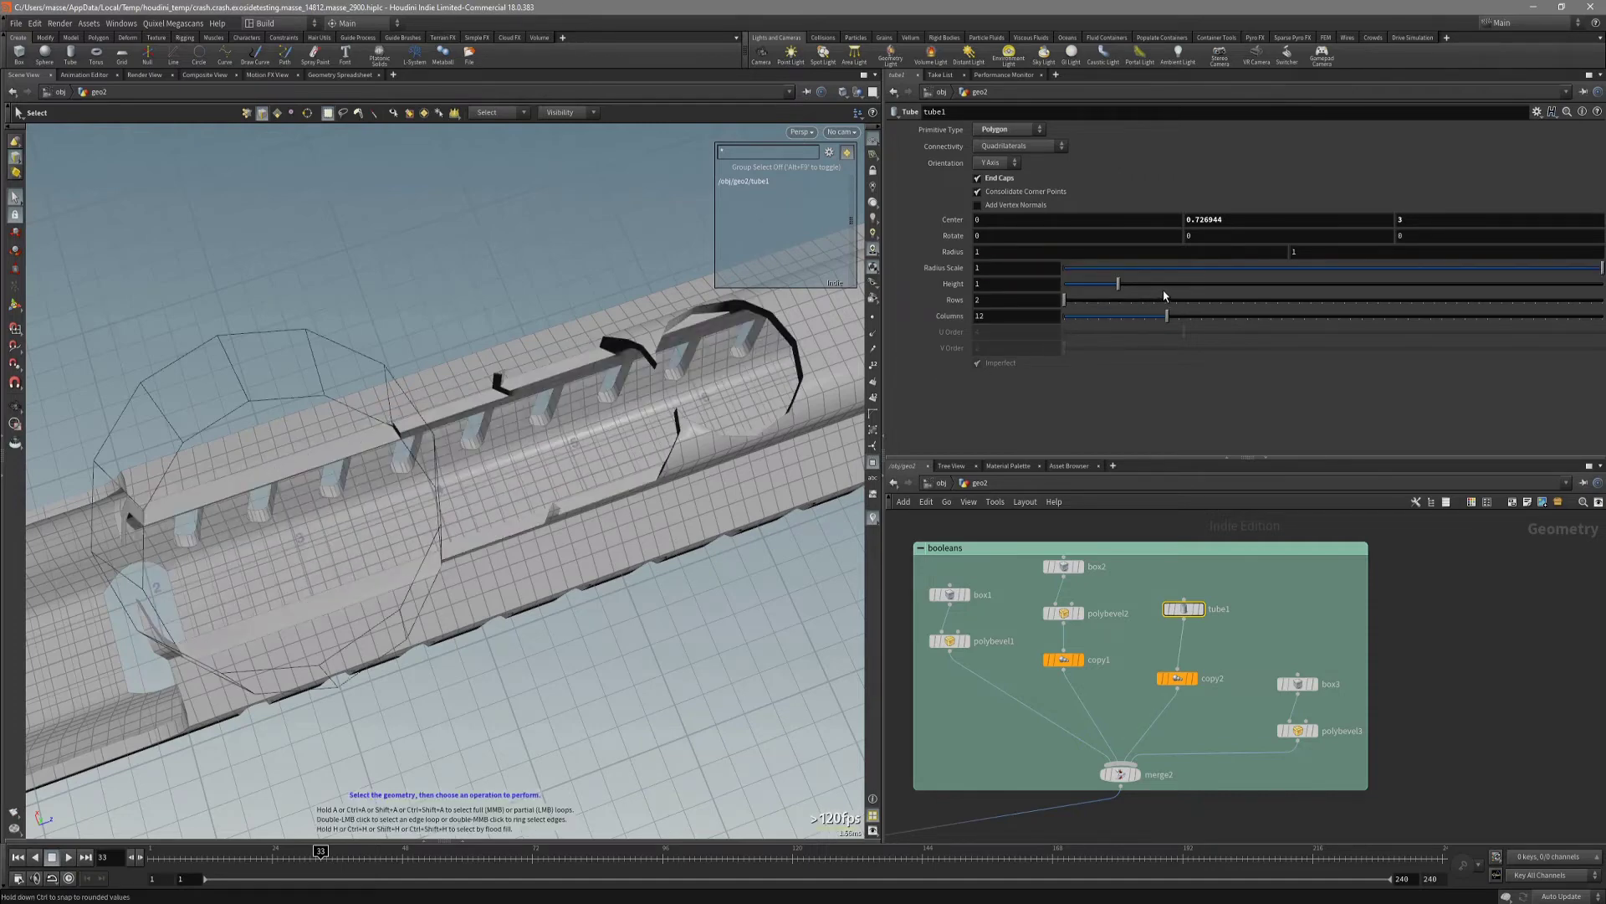
click(1182, 268)
drag(1183, 274, 1186, 273)
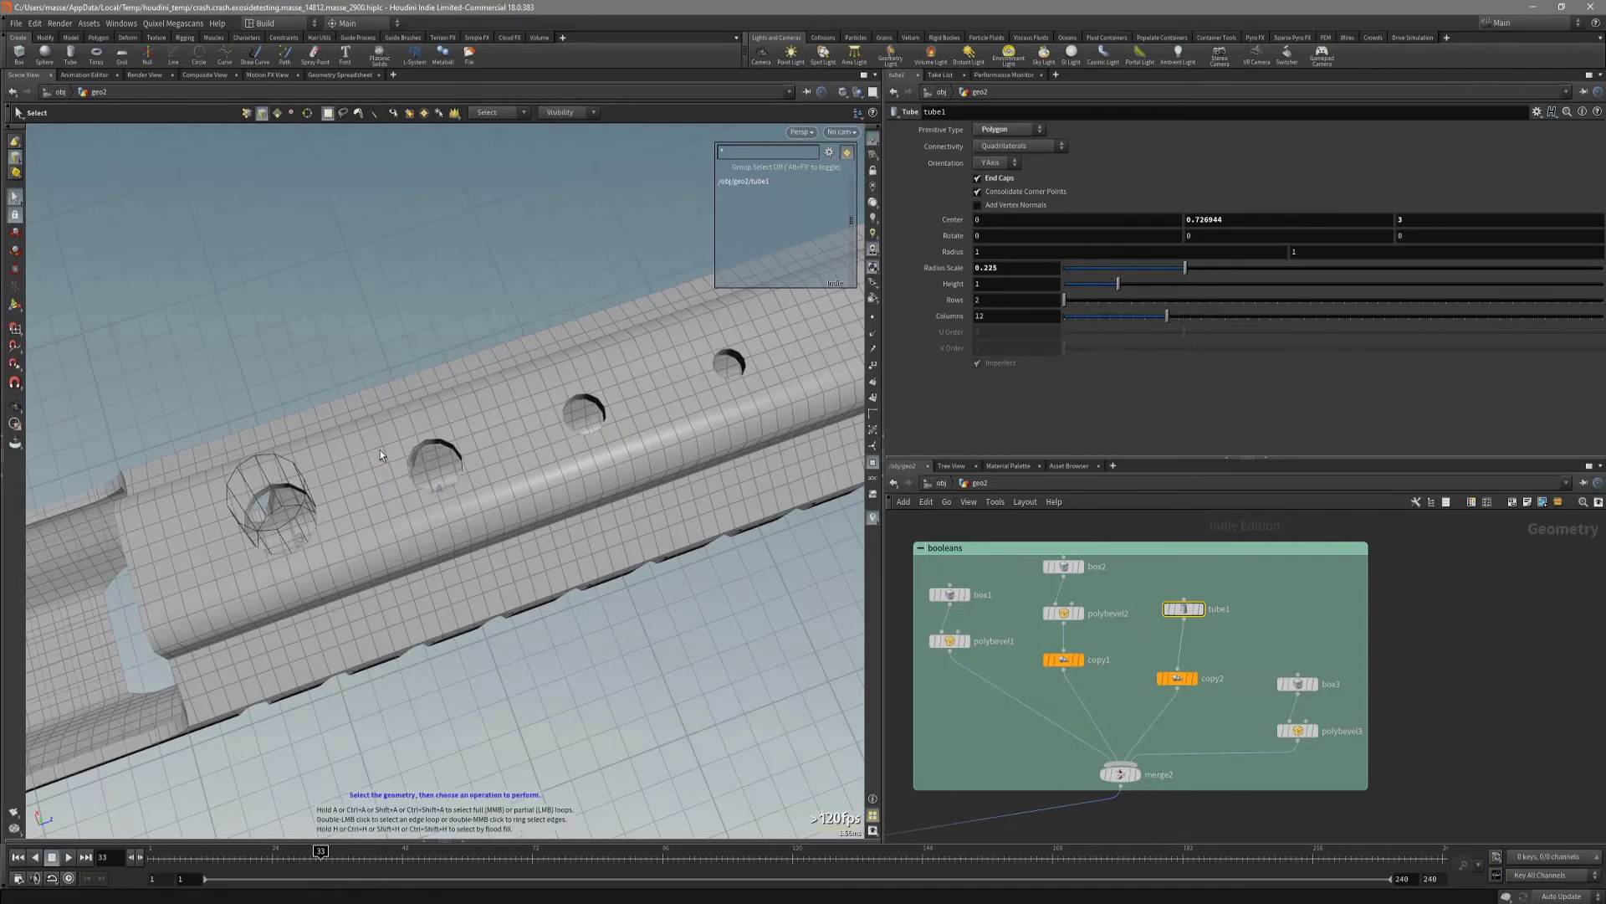
key(Return)
drag(236, 533, 249, 528)
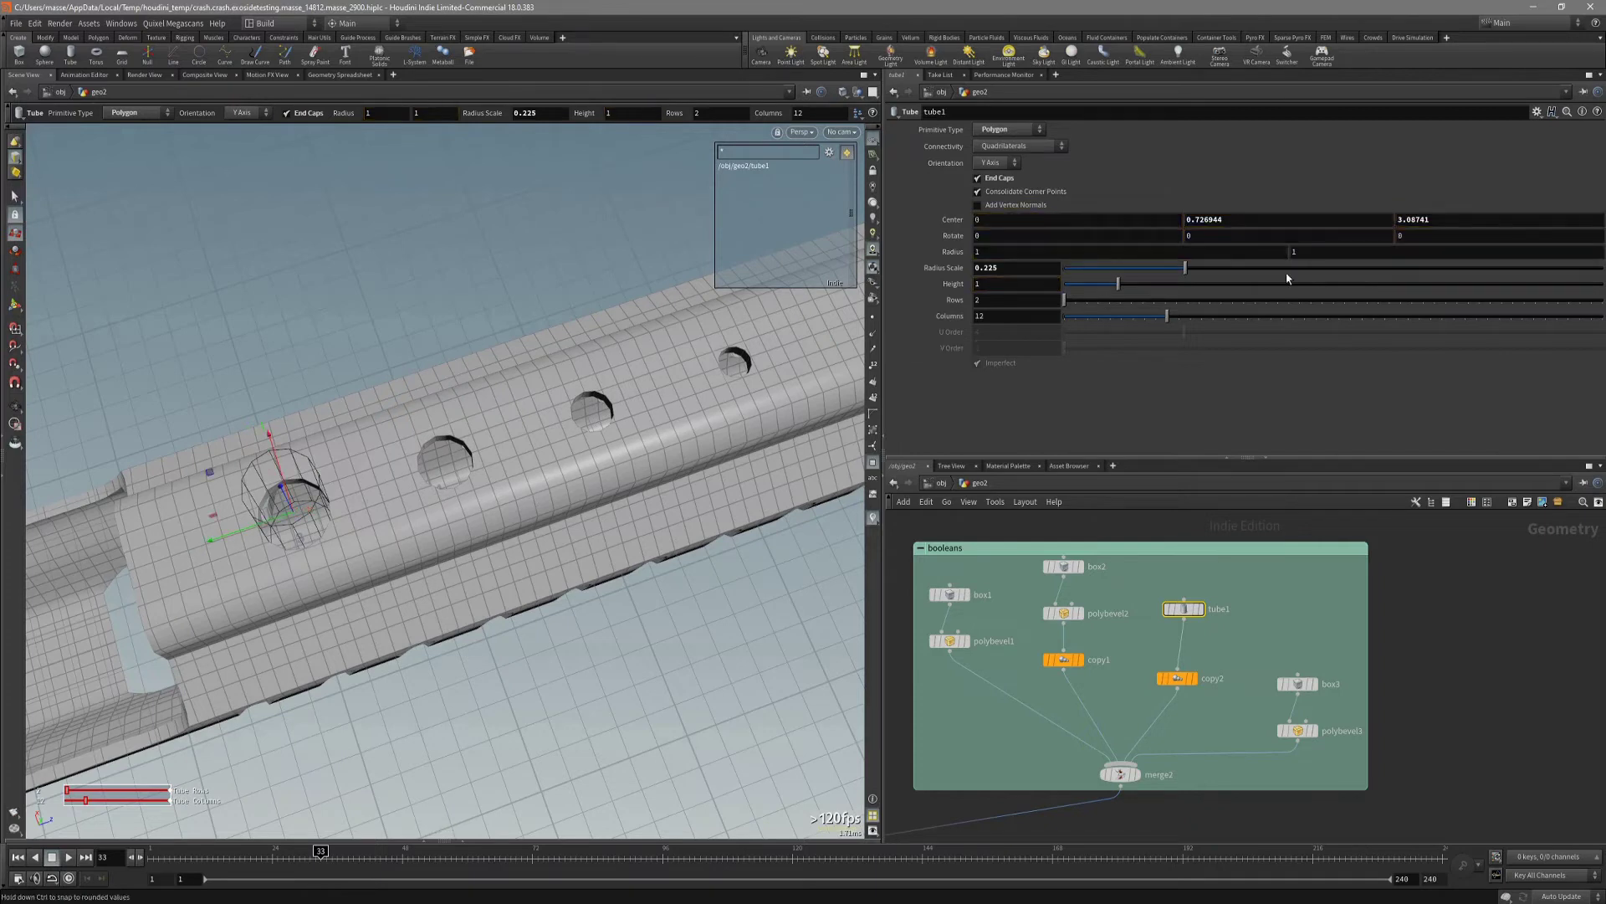
drag(1210, 271, 1213, 272)
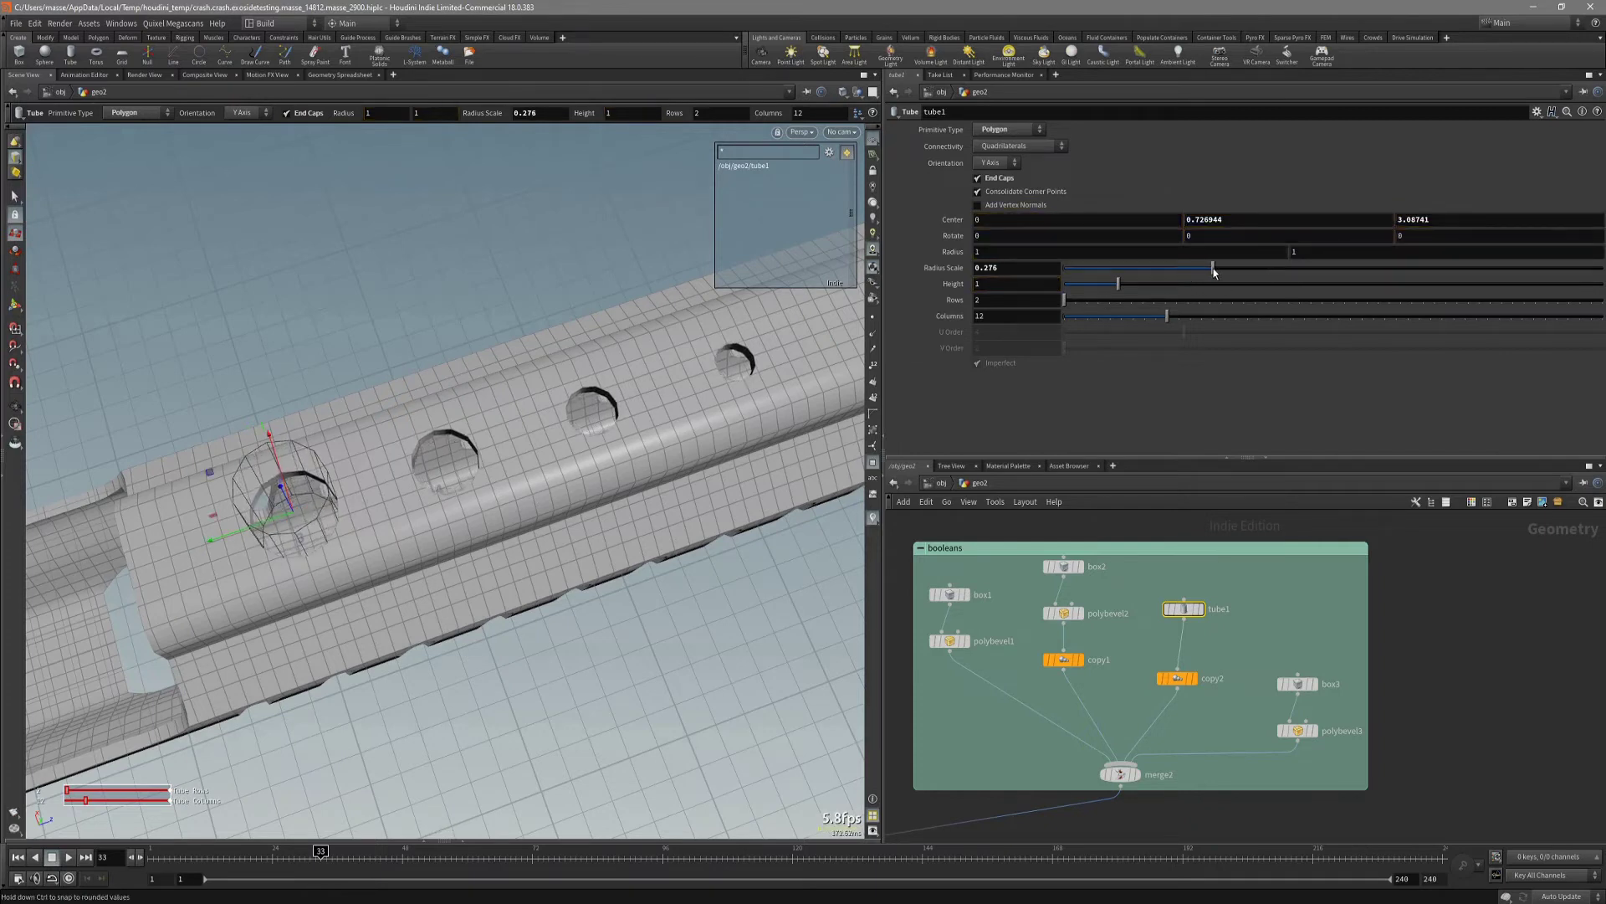
Duplicate tube1 and move the copy sideways off the handguard's centerline to an X center of -0.670191.
key(Tab)
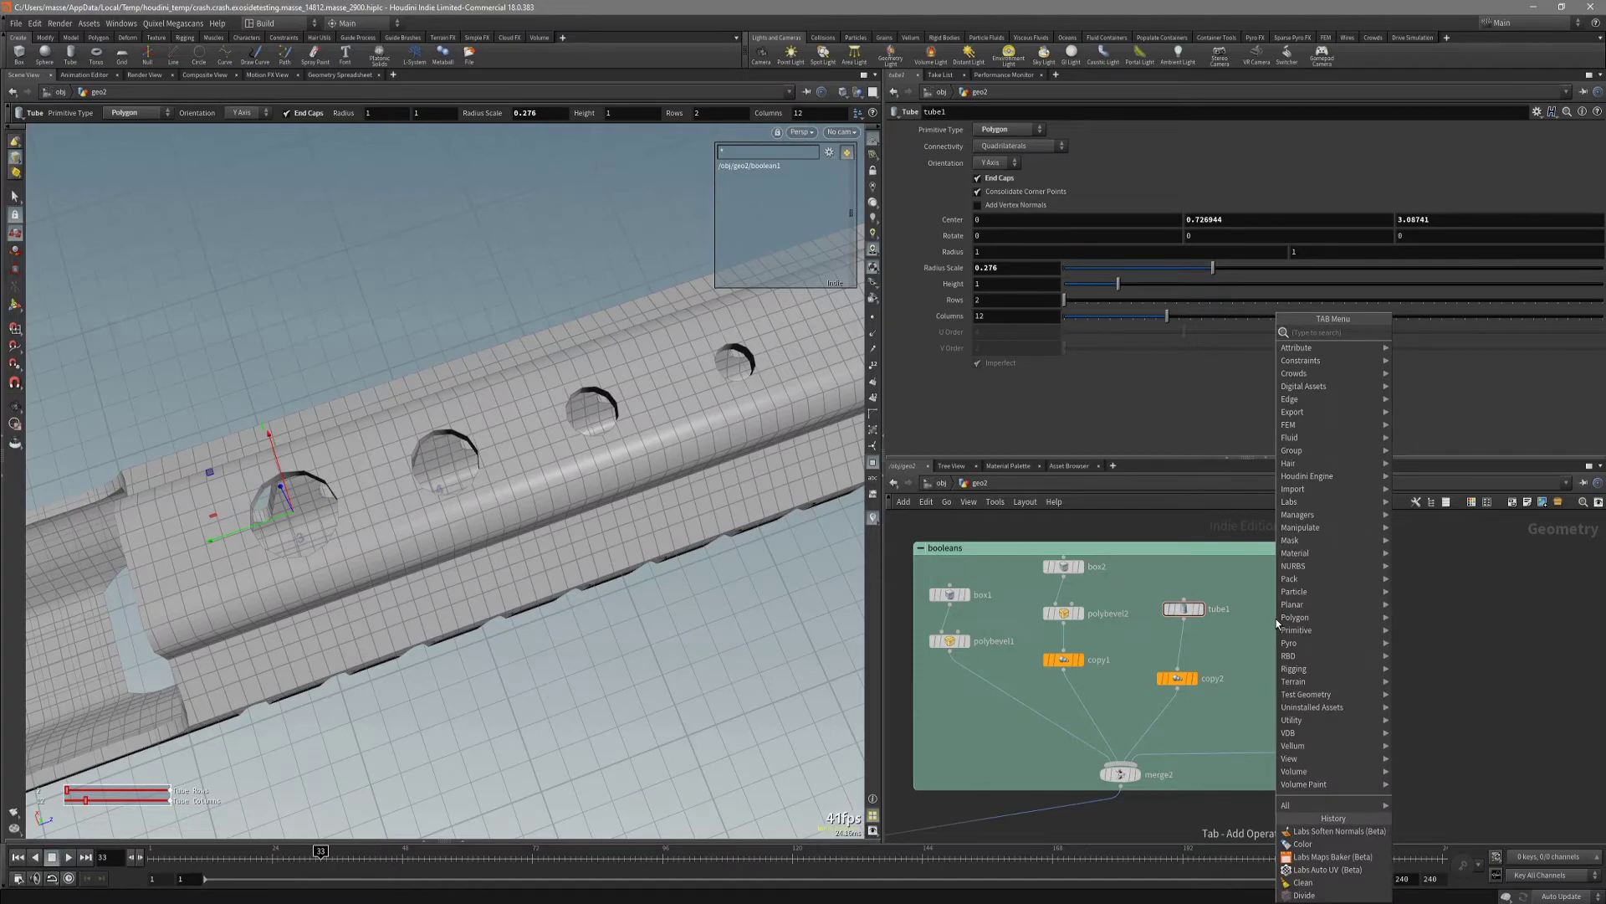
key(Escape)
alt+drag(1193, 614, 1283, 614)
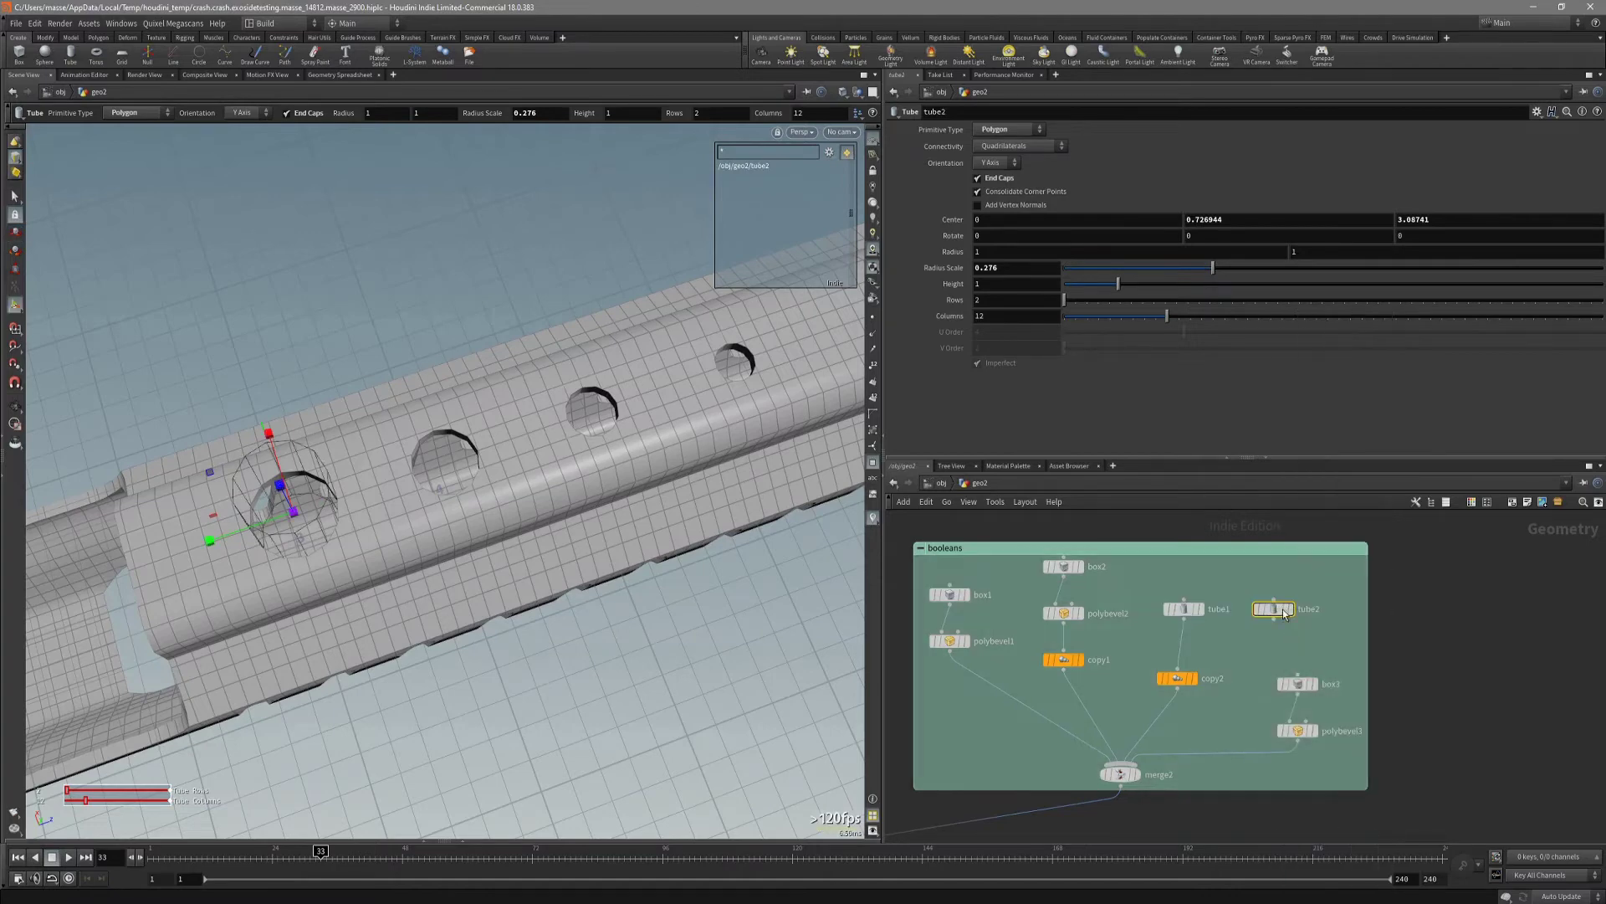
alt+drag(306, 544, 410, 521)
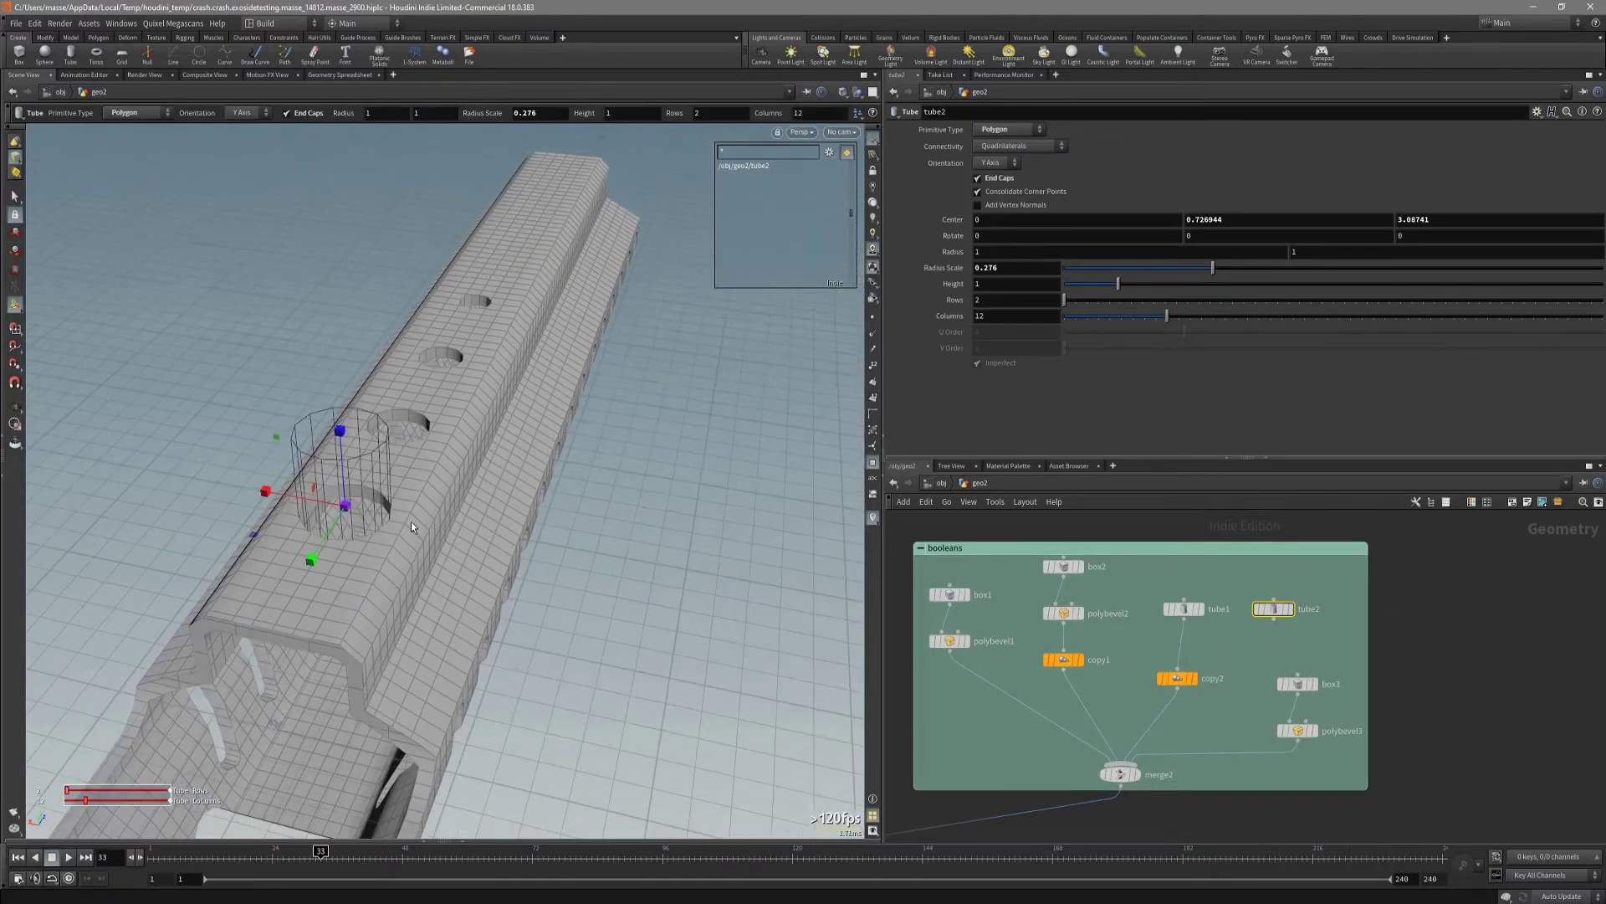
key(space+2)
scroll(519, 393, up, 5)
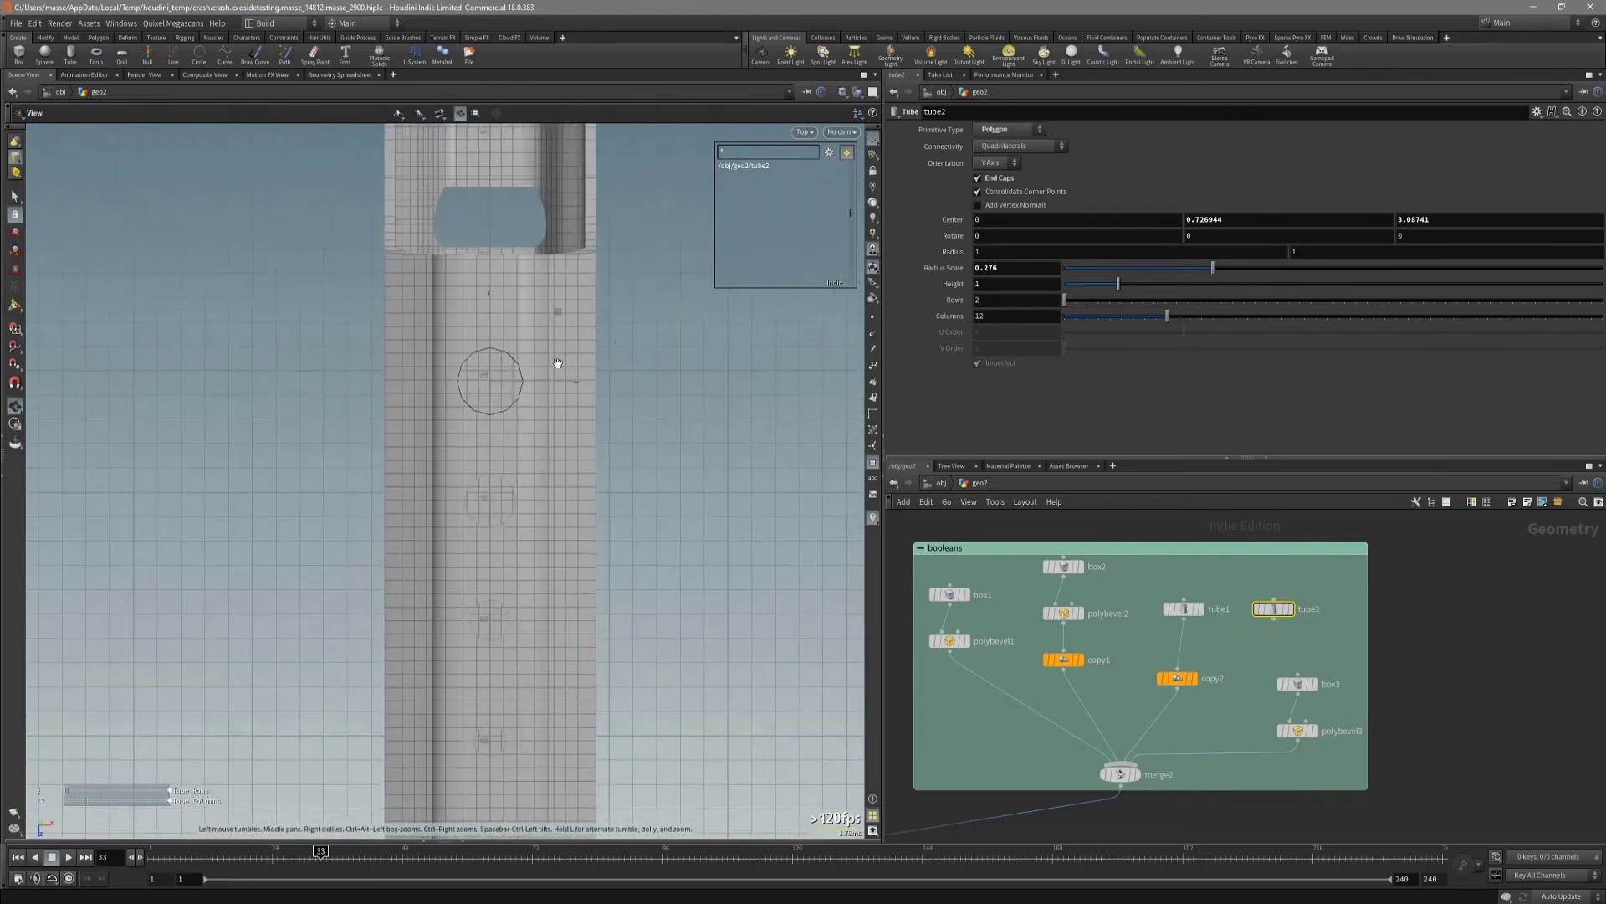
drag(560, 414, 484, 411)
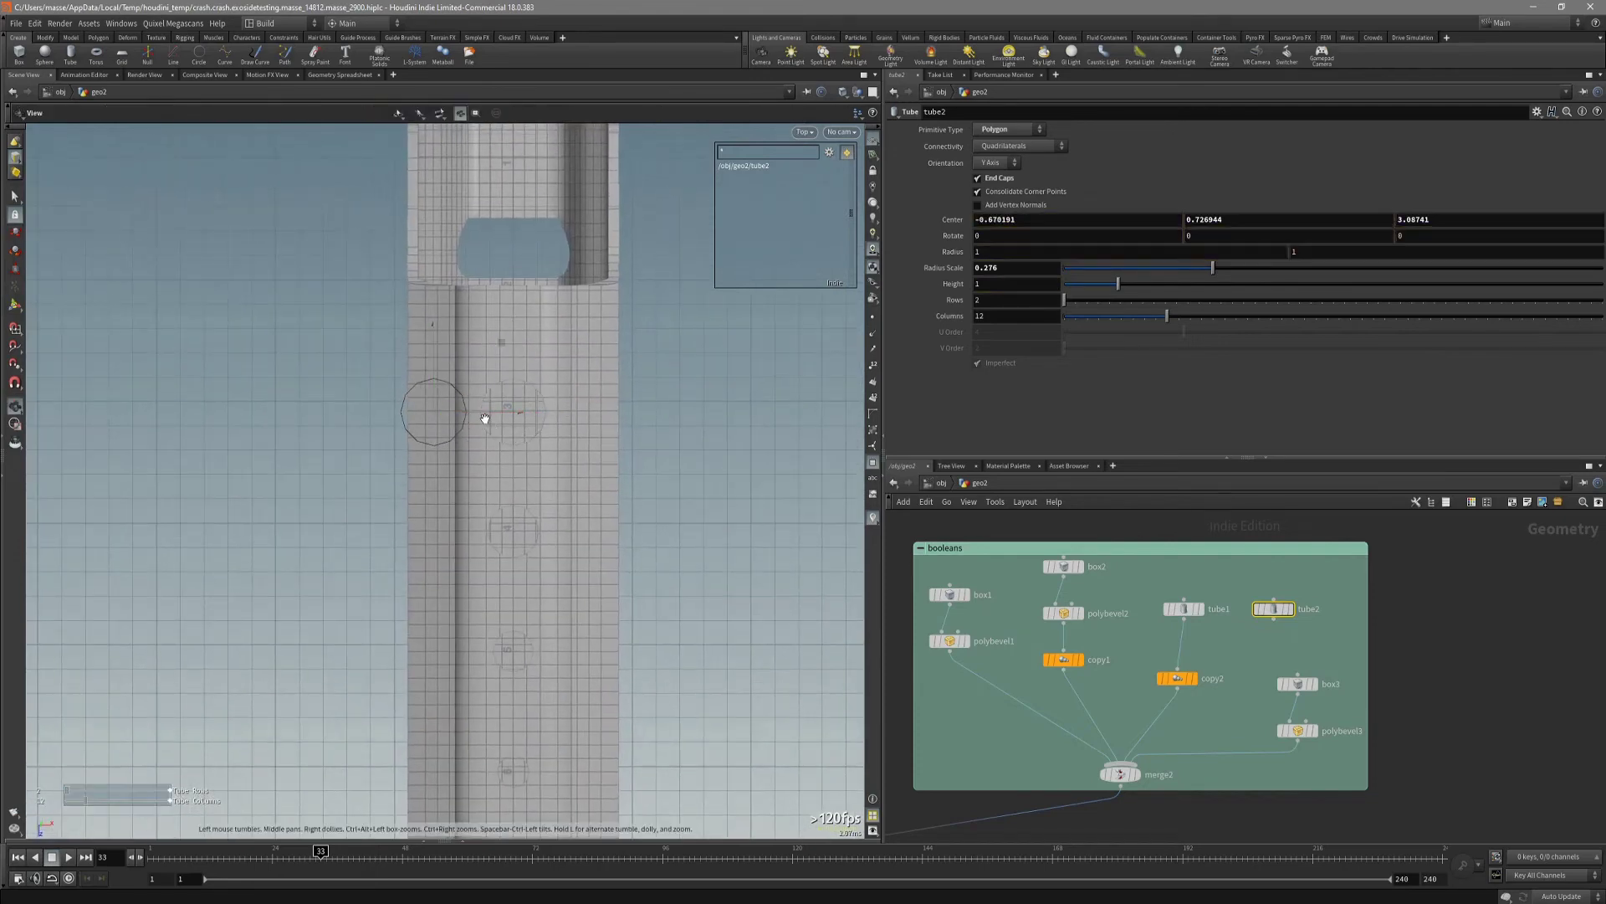
key(space+1)
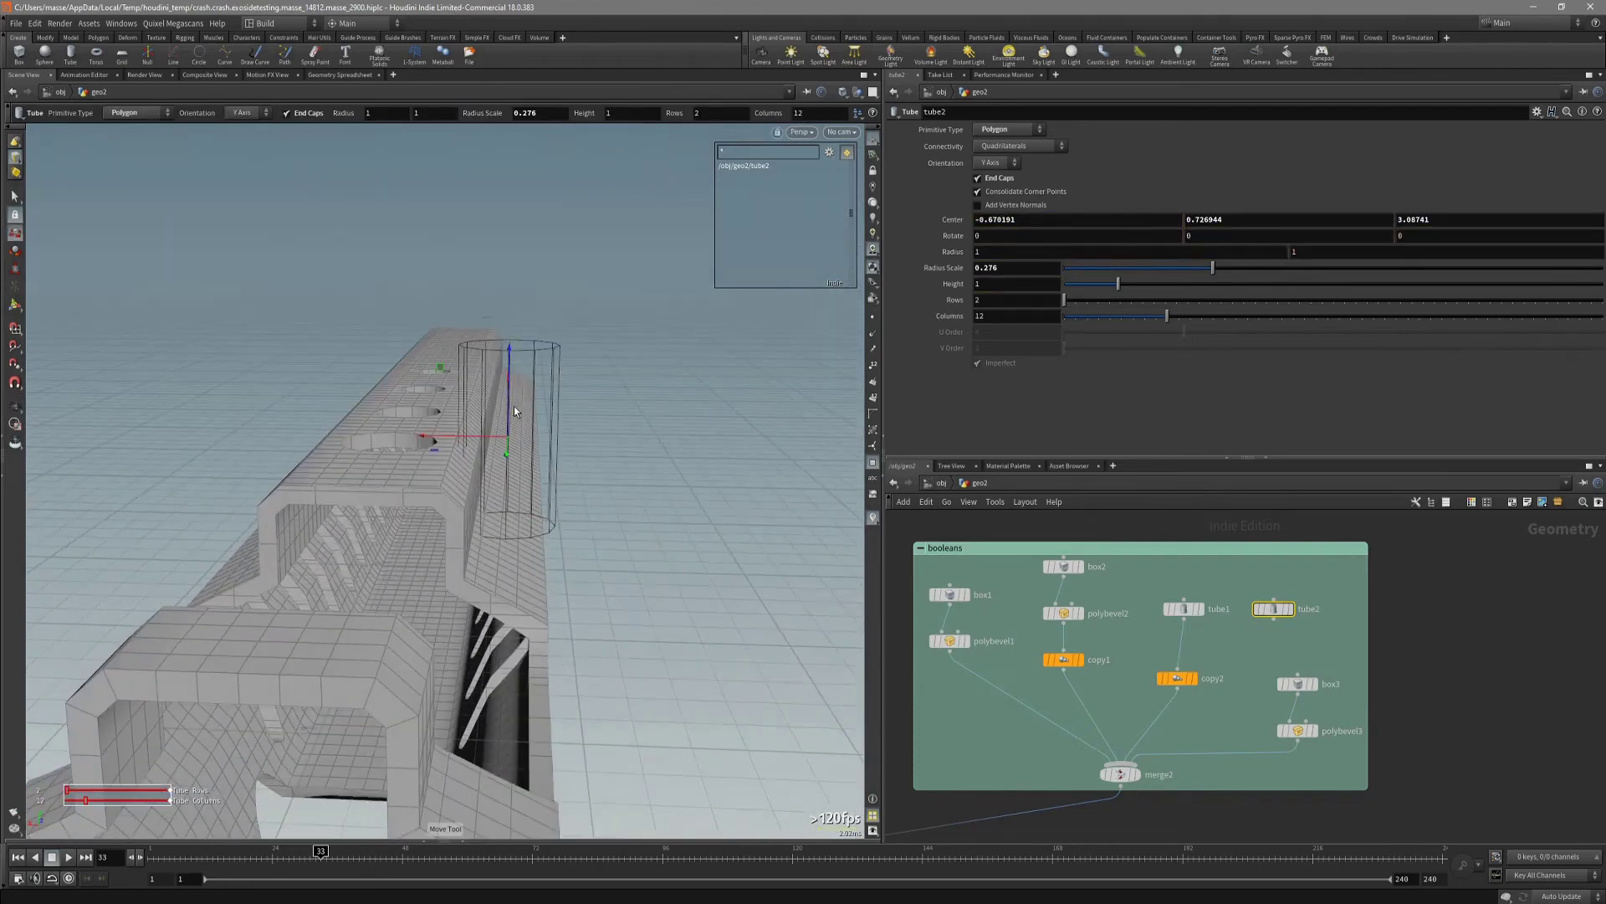
Tilt tube2 39.1874 degrees about Z at center X -0.858544, Y 0.379215, with a radius scale of 0.122.
key(r)
mouse_move(541, 368)
mouse_down()
mouse_move(589, 394)
mouse_move(521, 367)
mouse_up()
key(ctrl+z)
key(t)
drag(534, 404, 535, 404)
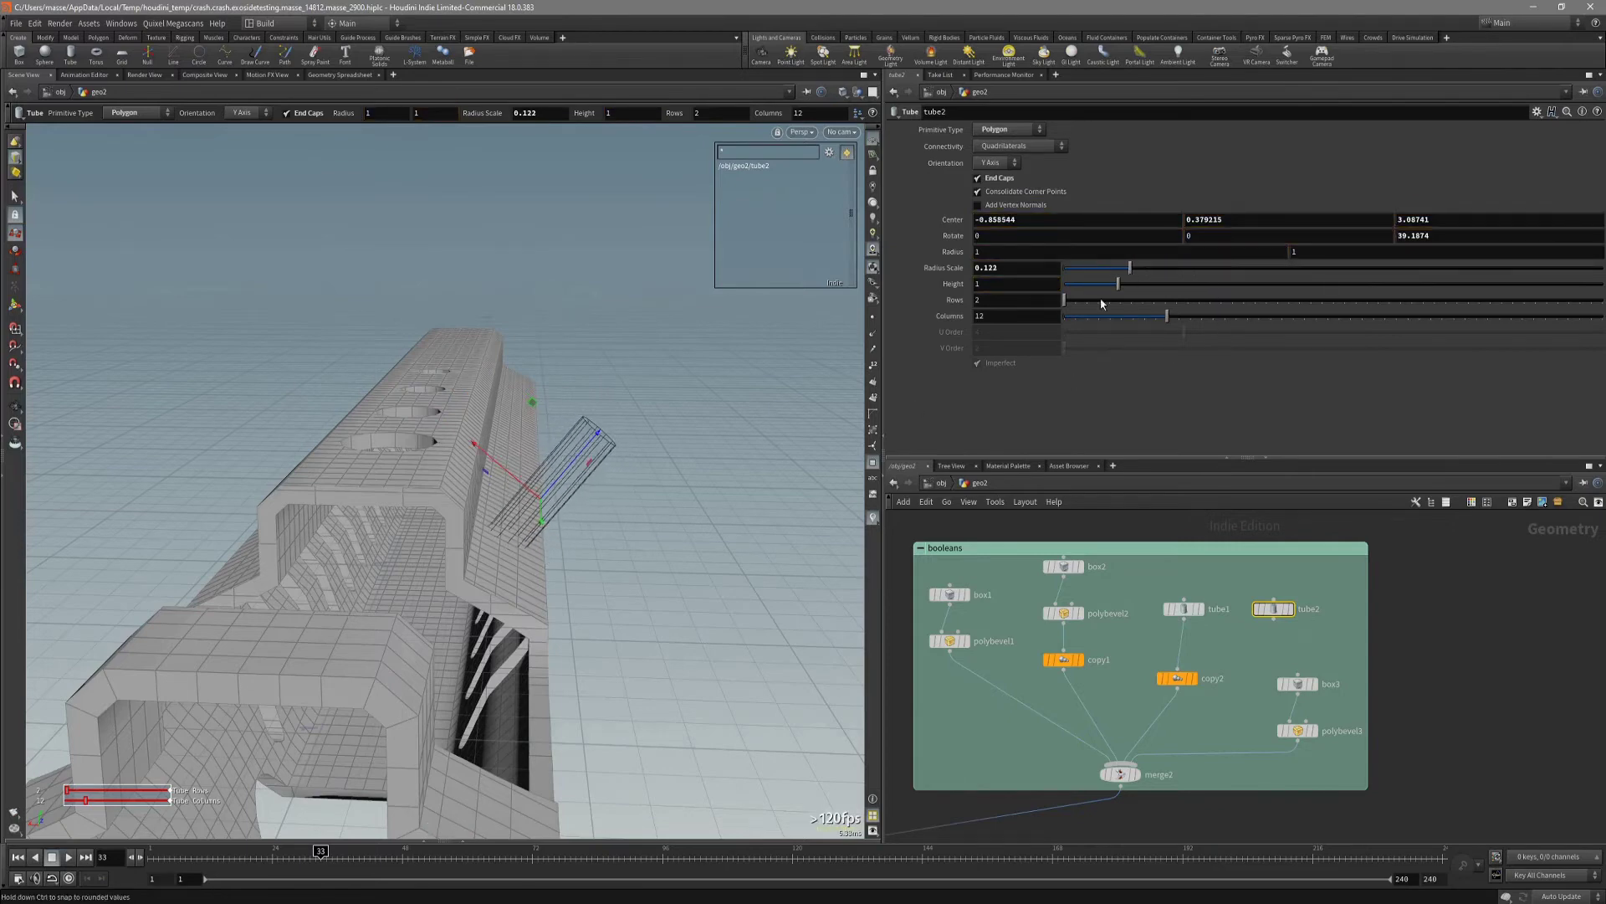
Isolate tube2 and stretch its side faces 9-11 with an Edit operation to form an elongated, tapered slot cutter.
alt+drag(636, 519, 276, 578)
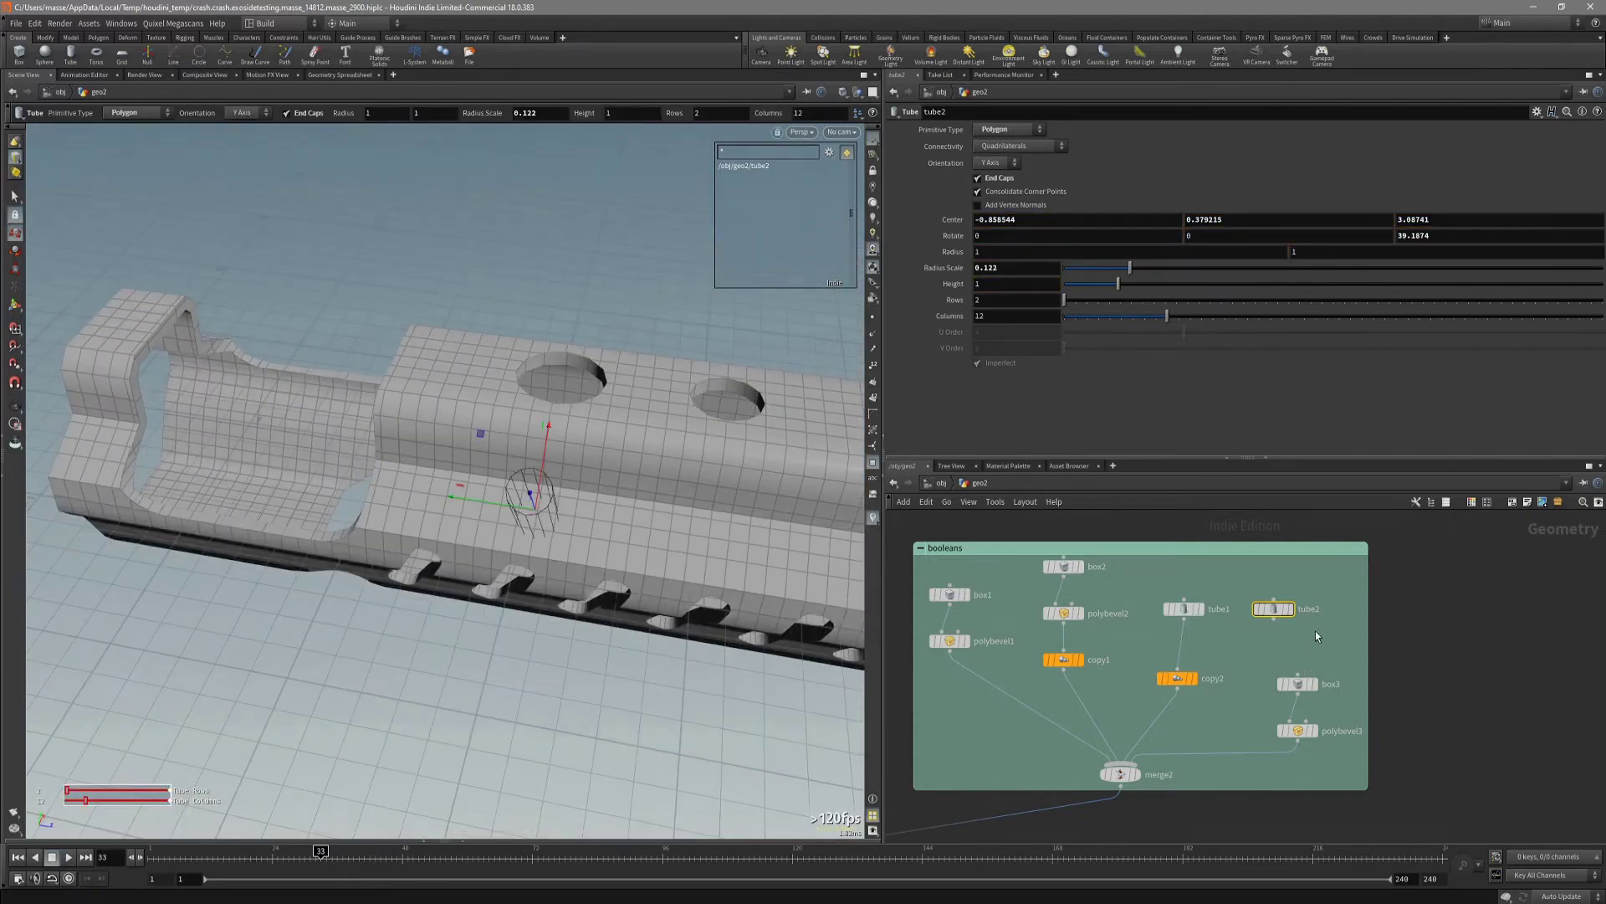
click(1290, 609)
alt+drag(636, 519, 545, 481)
alt+right_drag(545, 481, 841, 506)
key(s)
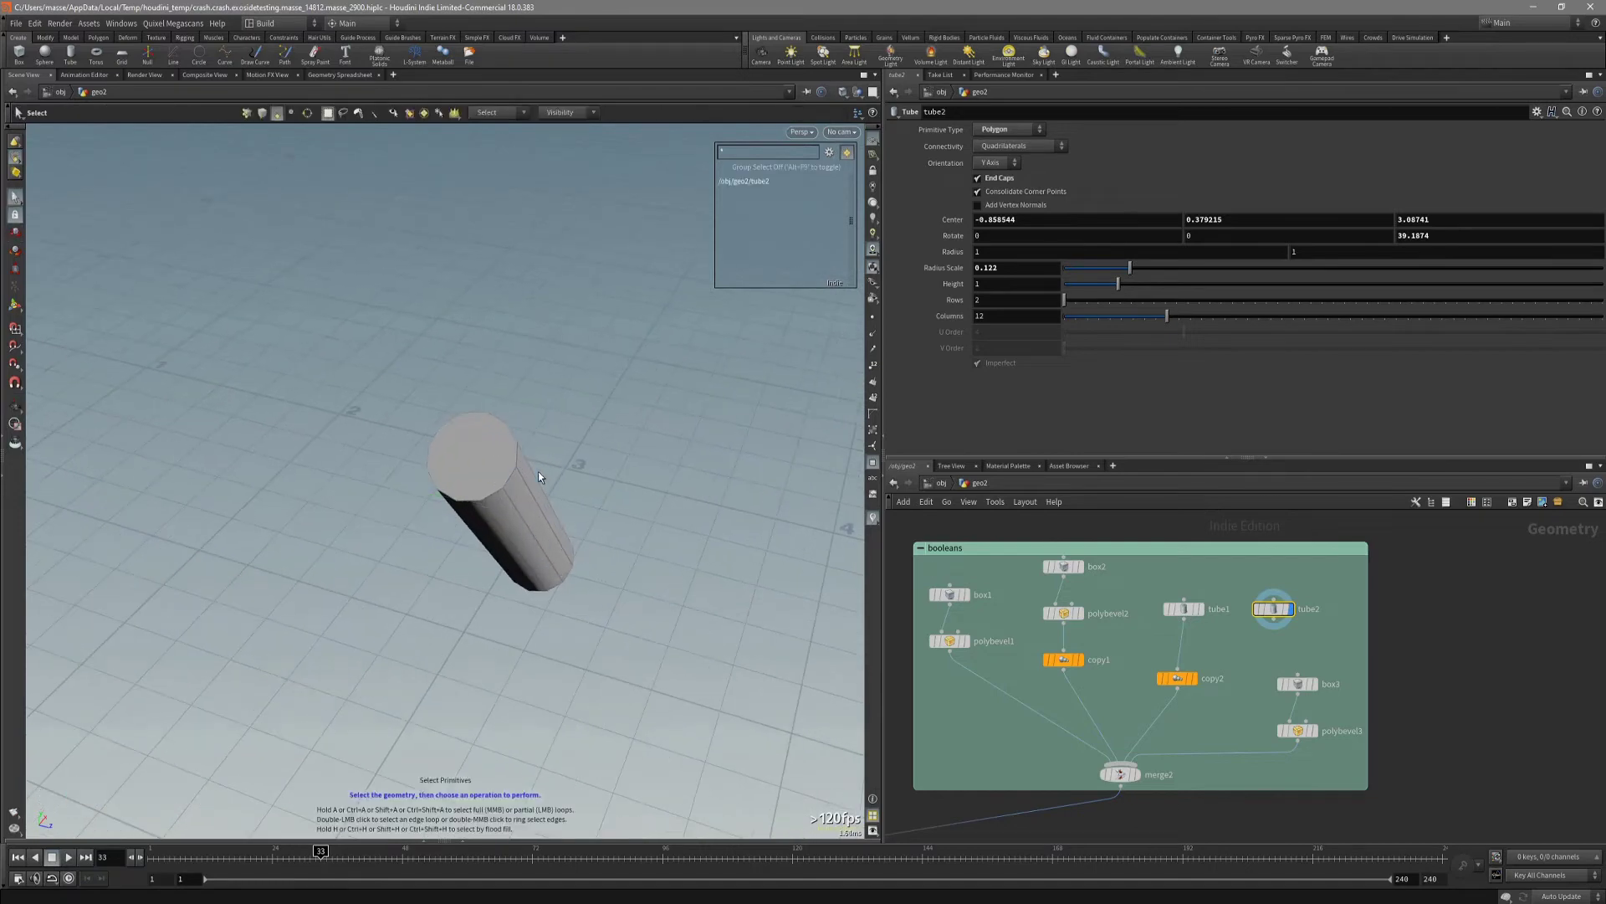
shift+click(515, 517)
alt+drag(515, 516, 656, 520)
key(t)
key(r)
key(e)
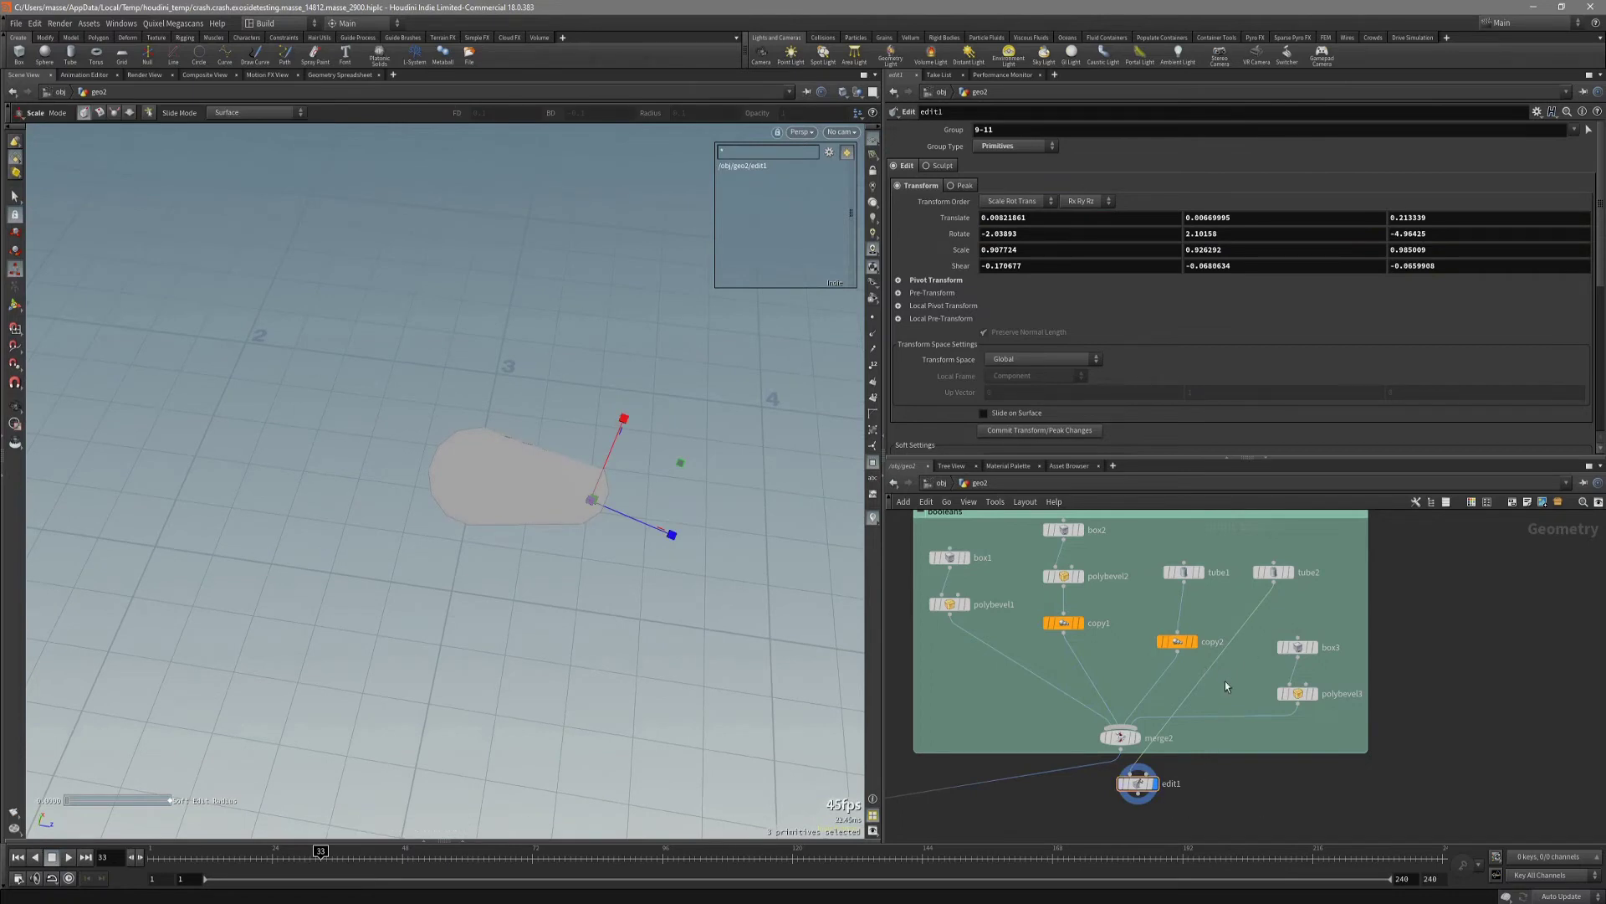
Paste a duplicate of the copy2 node, wire it after edit1 and connect its output to merge2.
key(ctrl+v)
mouse_move(1230, 613)
mouse_down()
mouse_move(1198, 632)
mouse_move(1250, 634)
mouse_up()
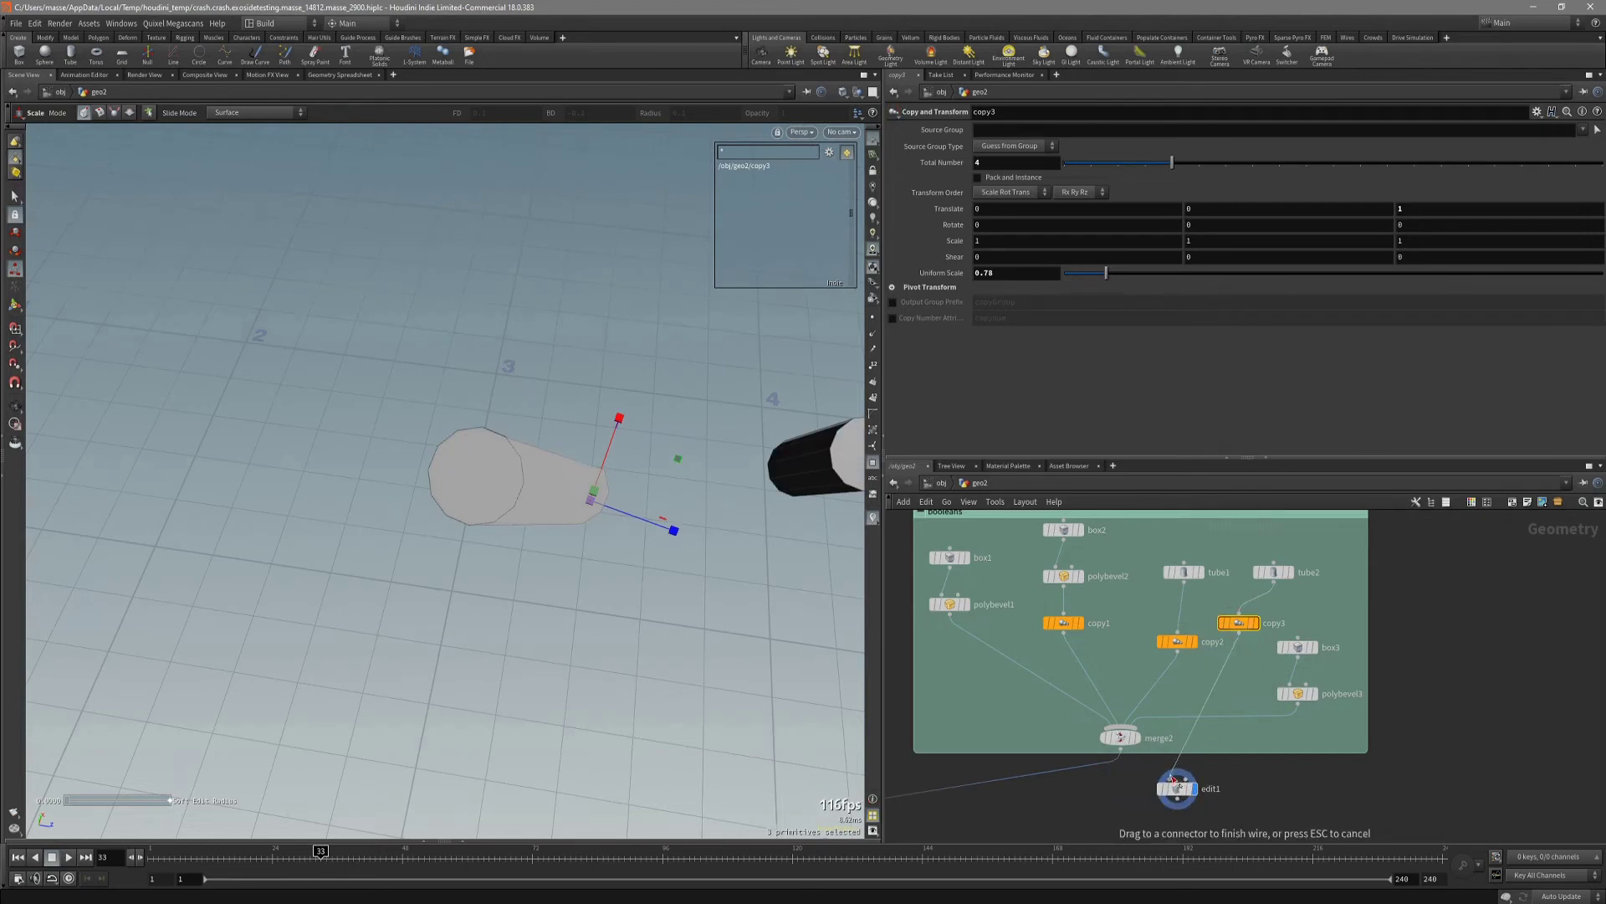
click(1181, 793)
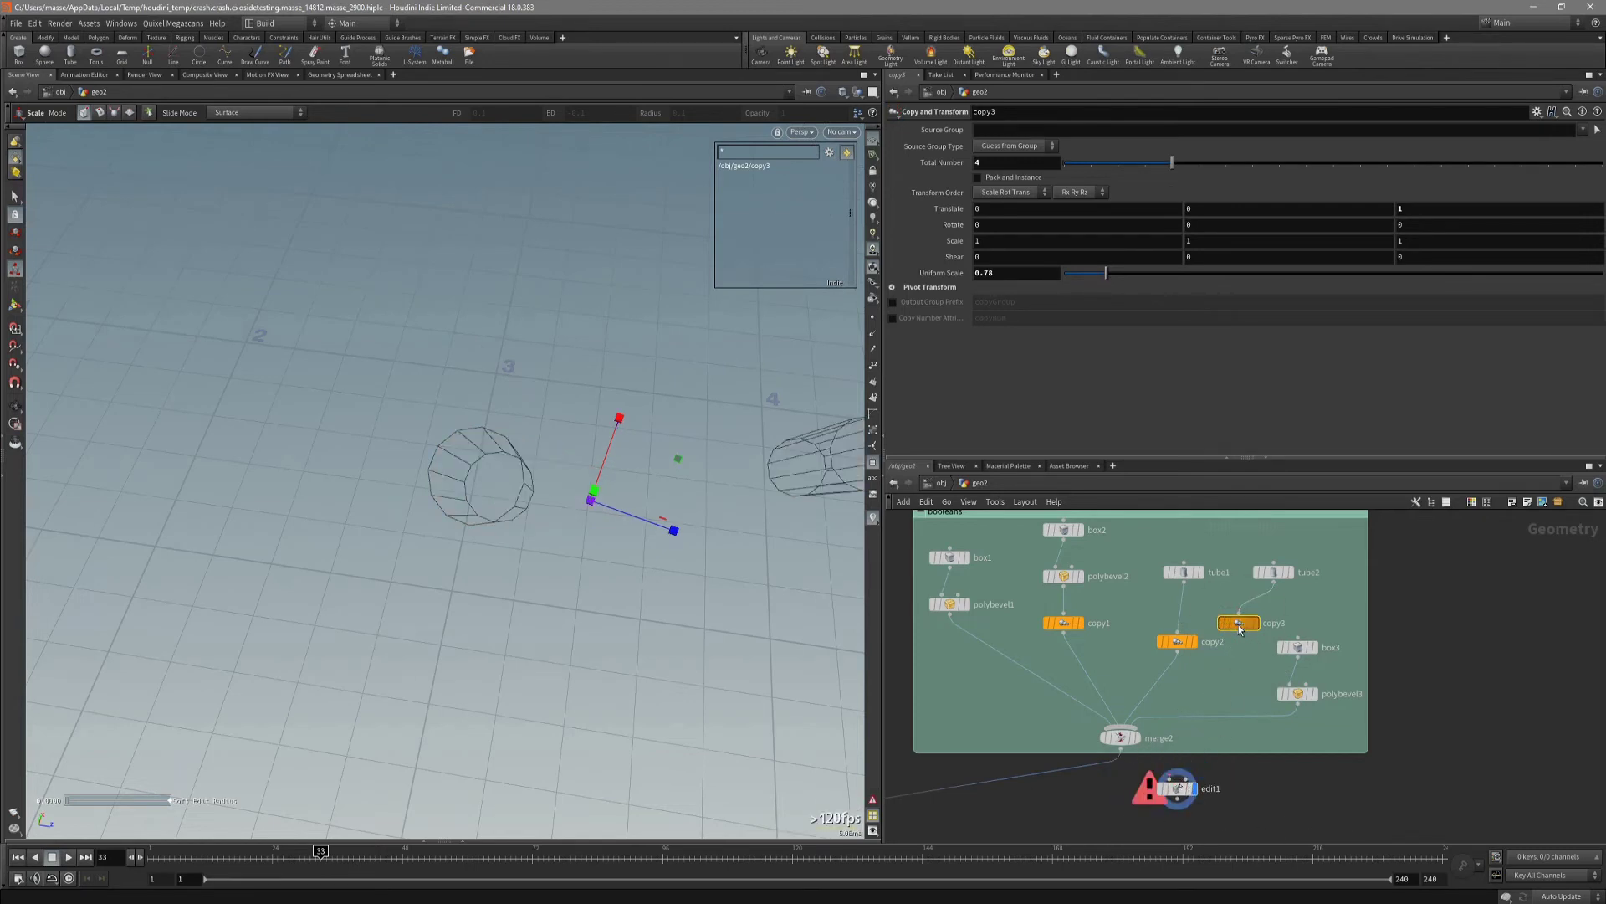
key(Delete)
click(1274, 585)
drag(1183, 788, 1209, 730)
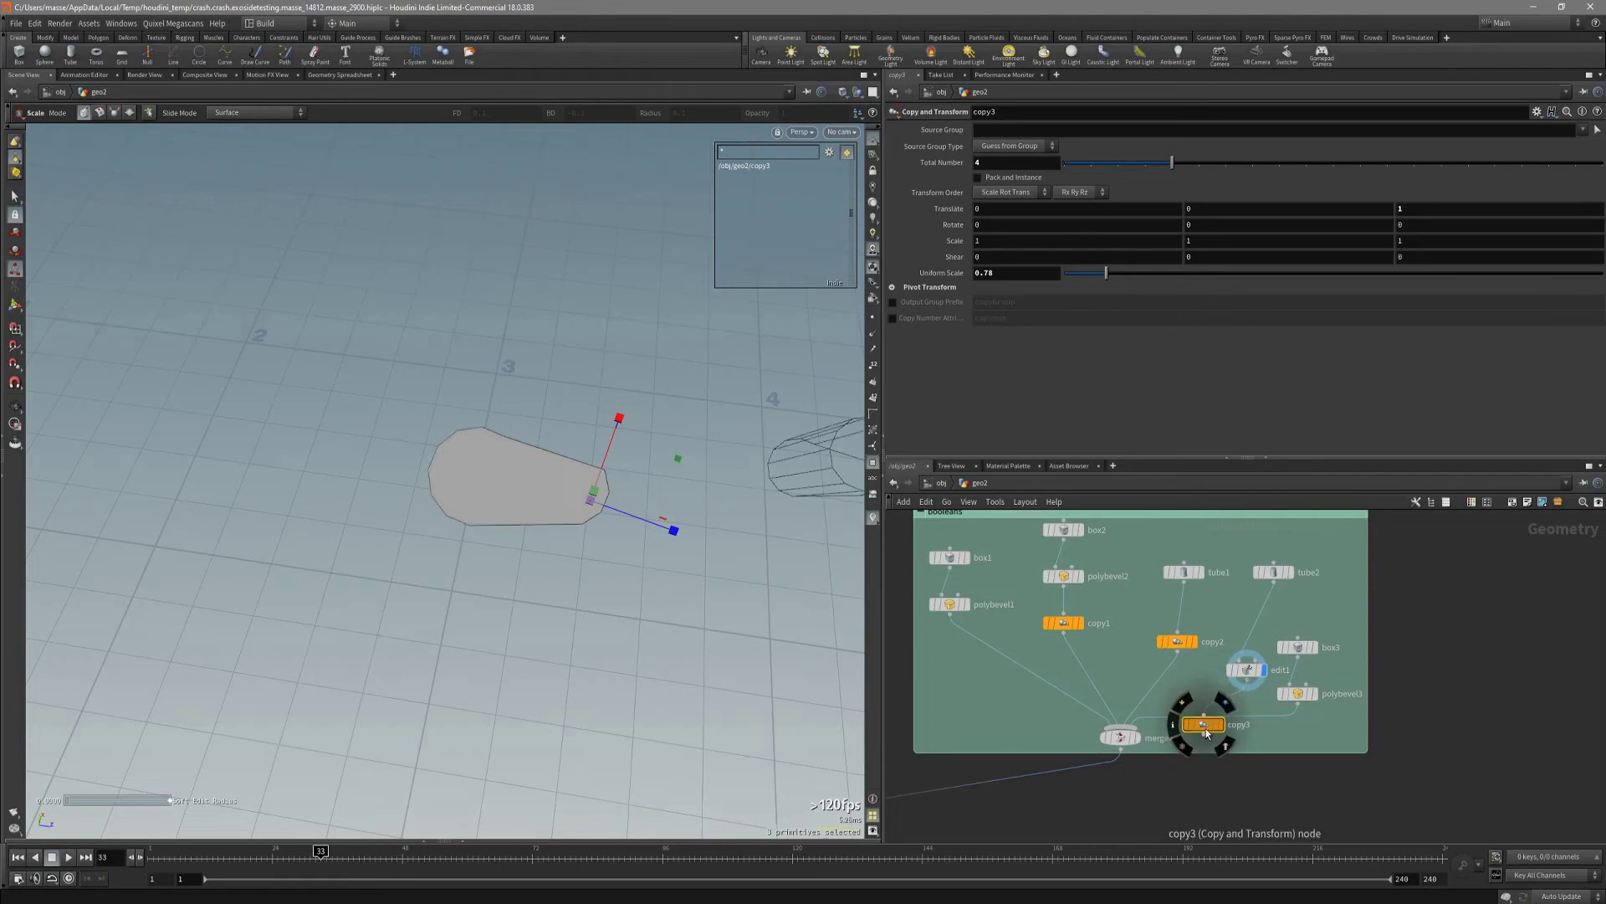
drag(1115, 738, 1116, 737)
key(r)
scroll(703, 523, down, 3)
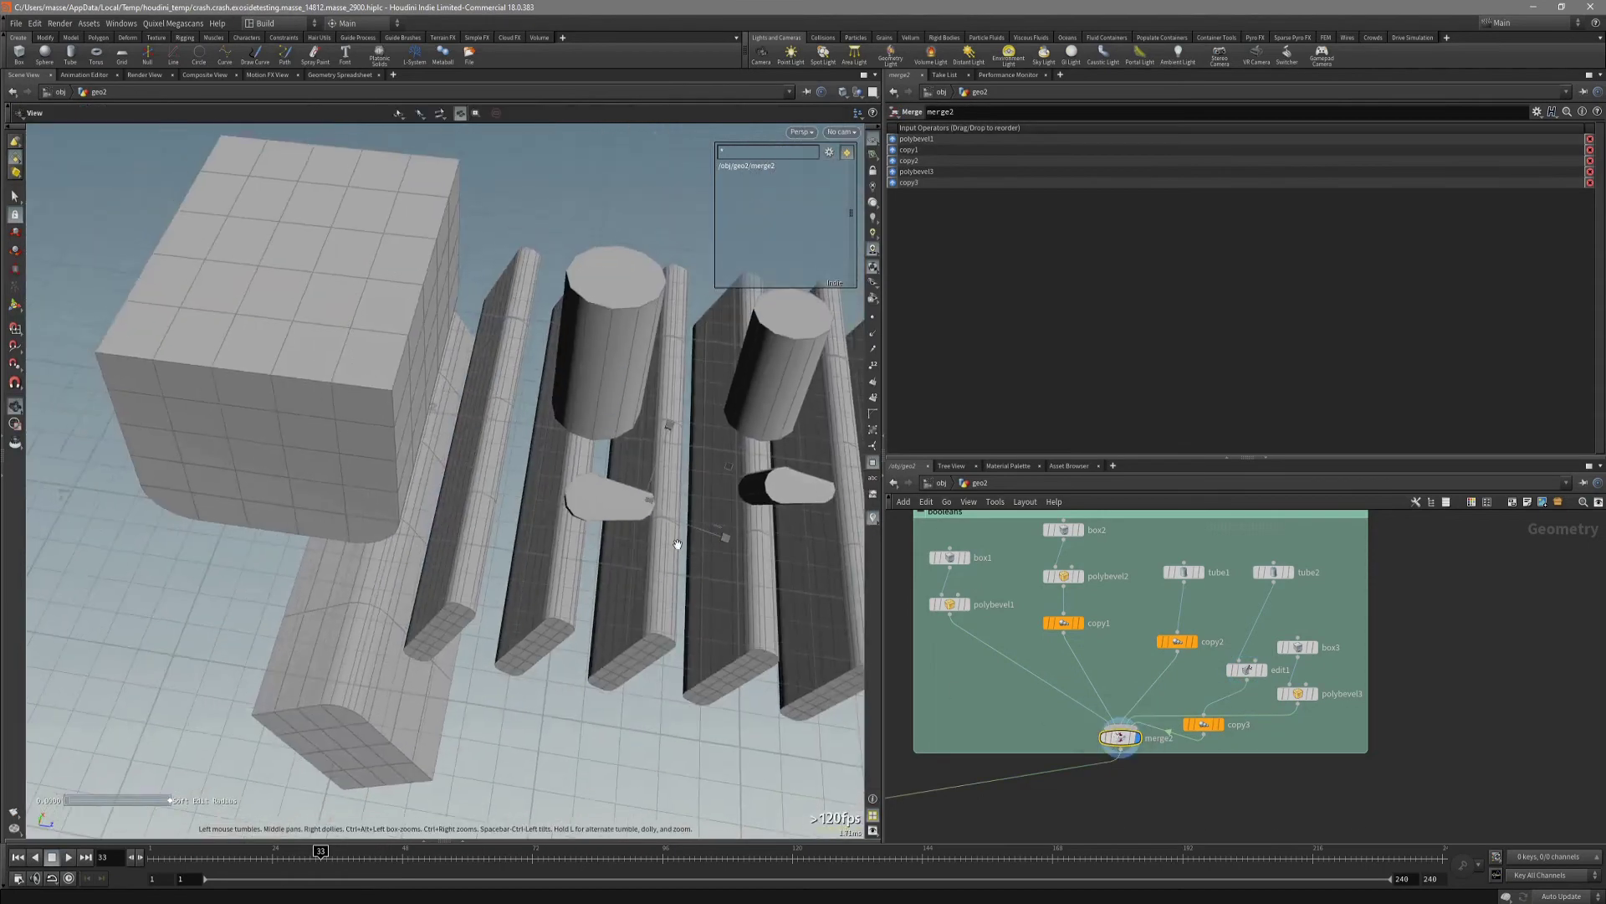
mouse_move(675, 545)
alt+mouse_down()
mouse_move(703, 491)
mouse_move(686, 571)
mouse_move(699, 553)
alt+mouse_up()
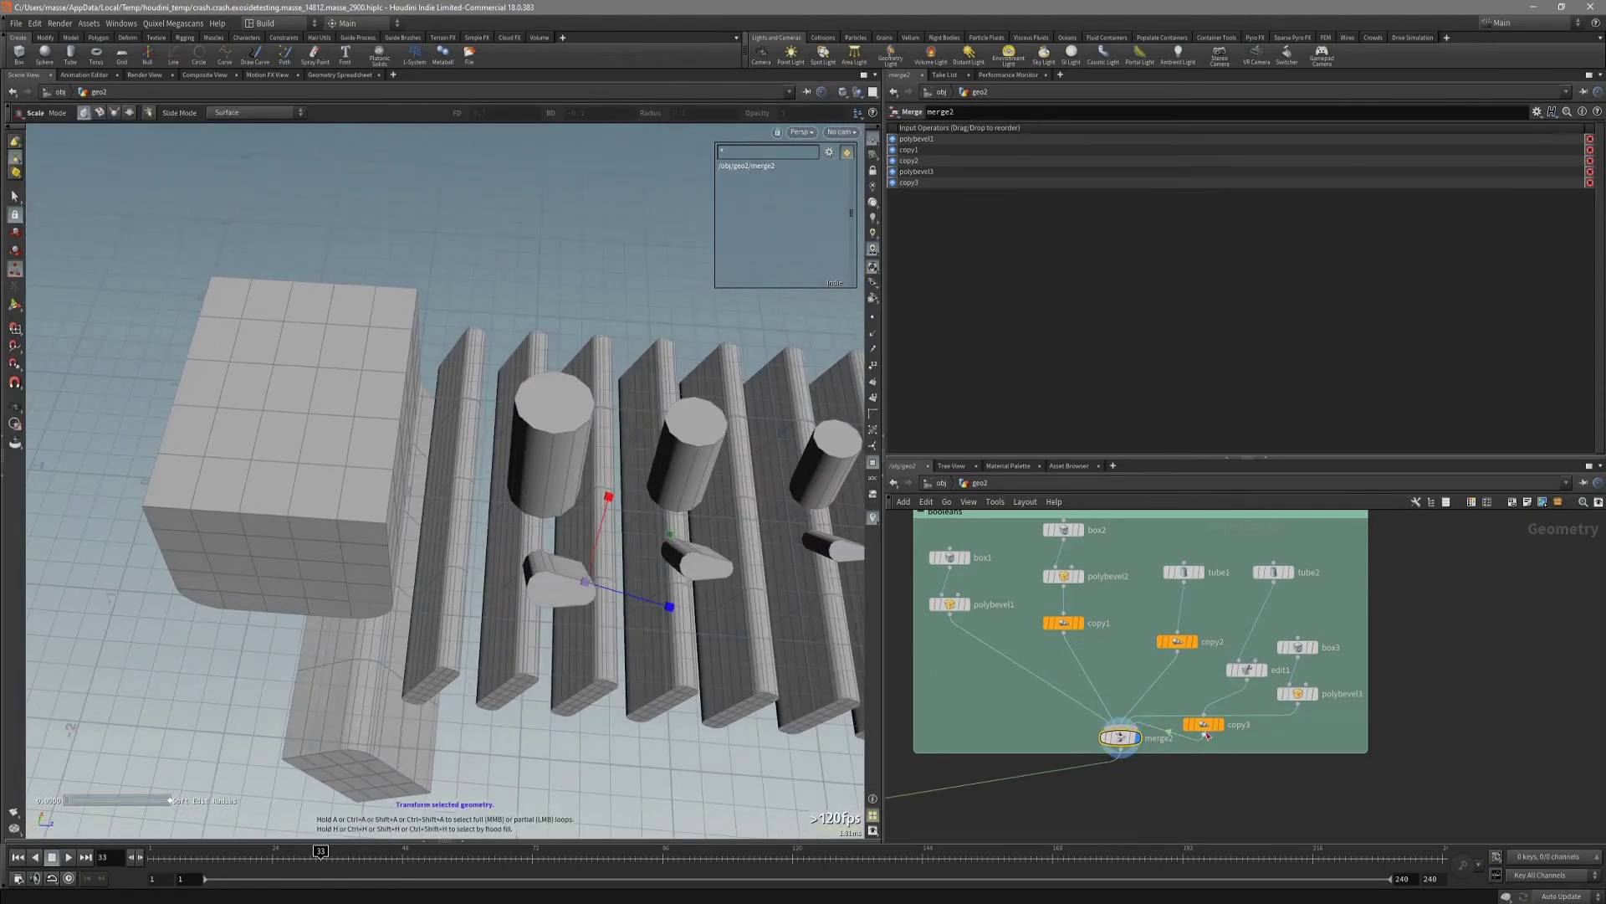
Set copy3's uniform scale to 1 and display the boolean1 result.
click(1205, 728)
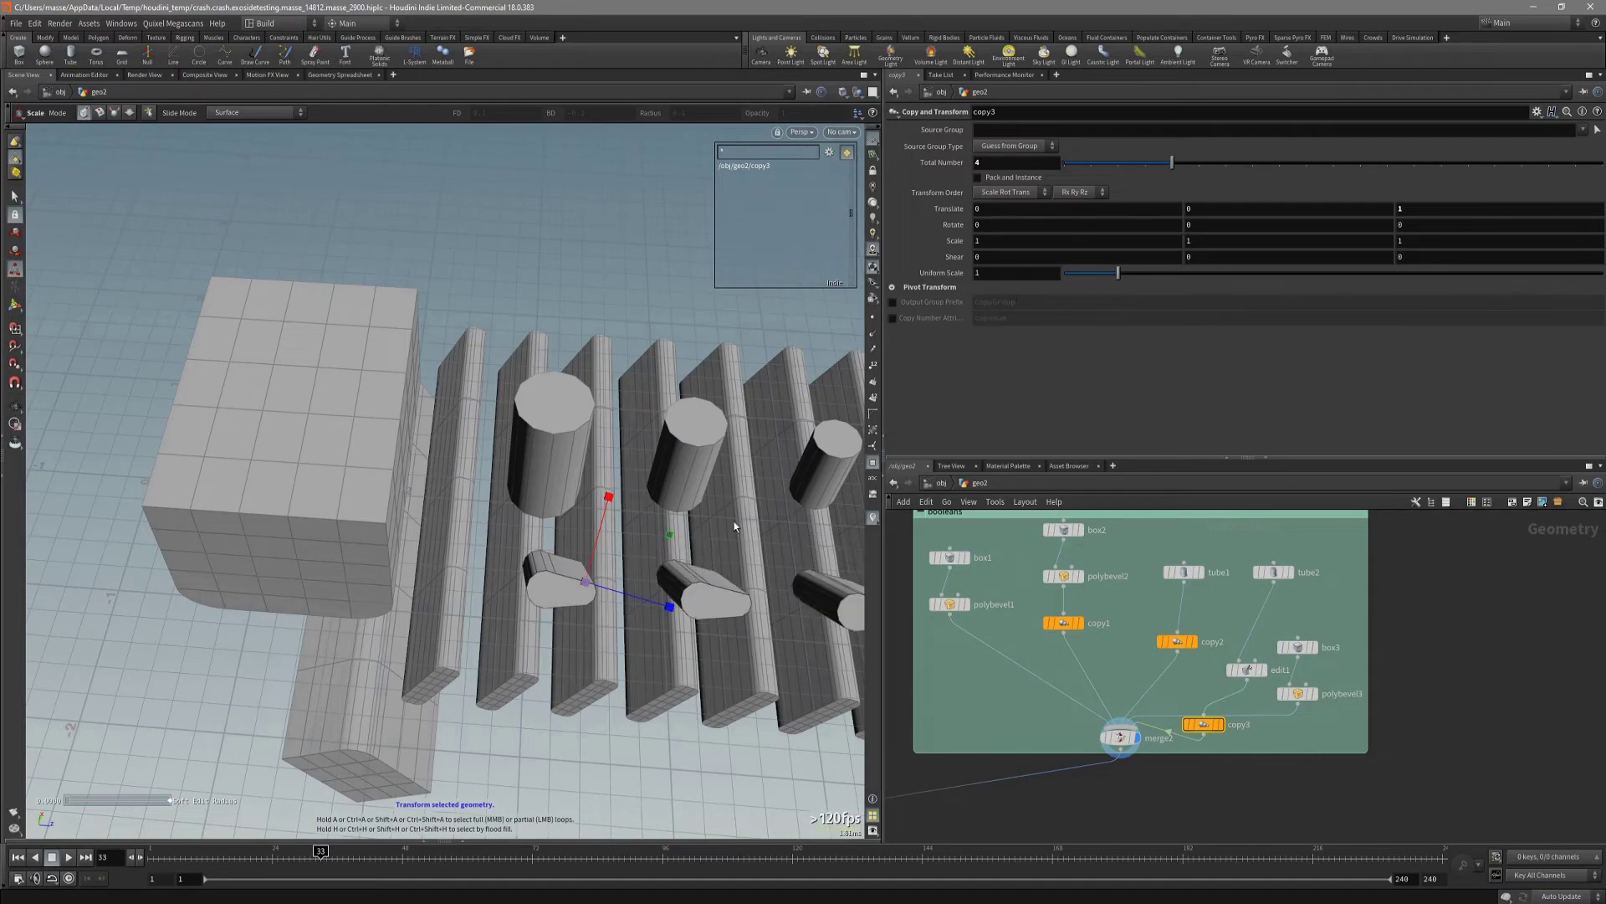
alt+drag(733, 526, 510, 478)
middle_drag(1039, 730, 1182, 659)
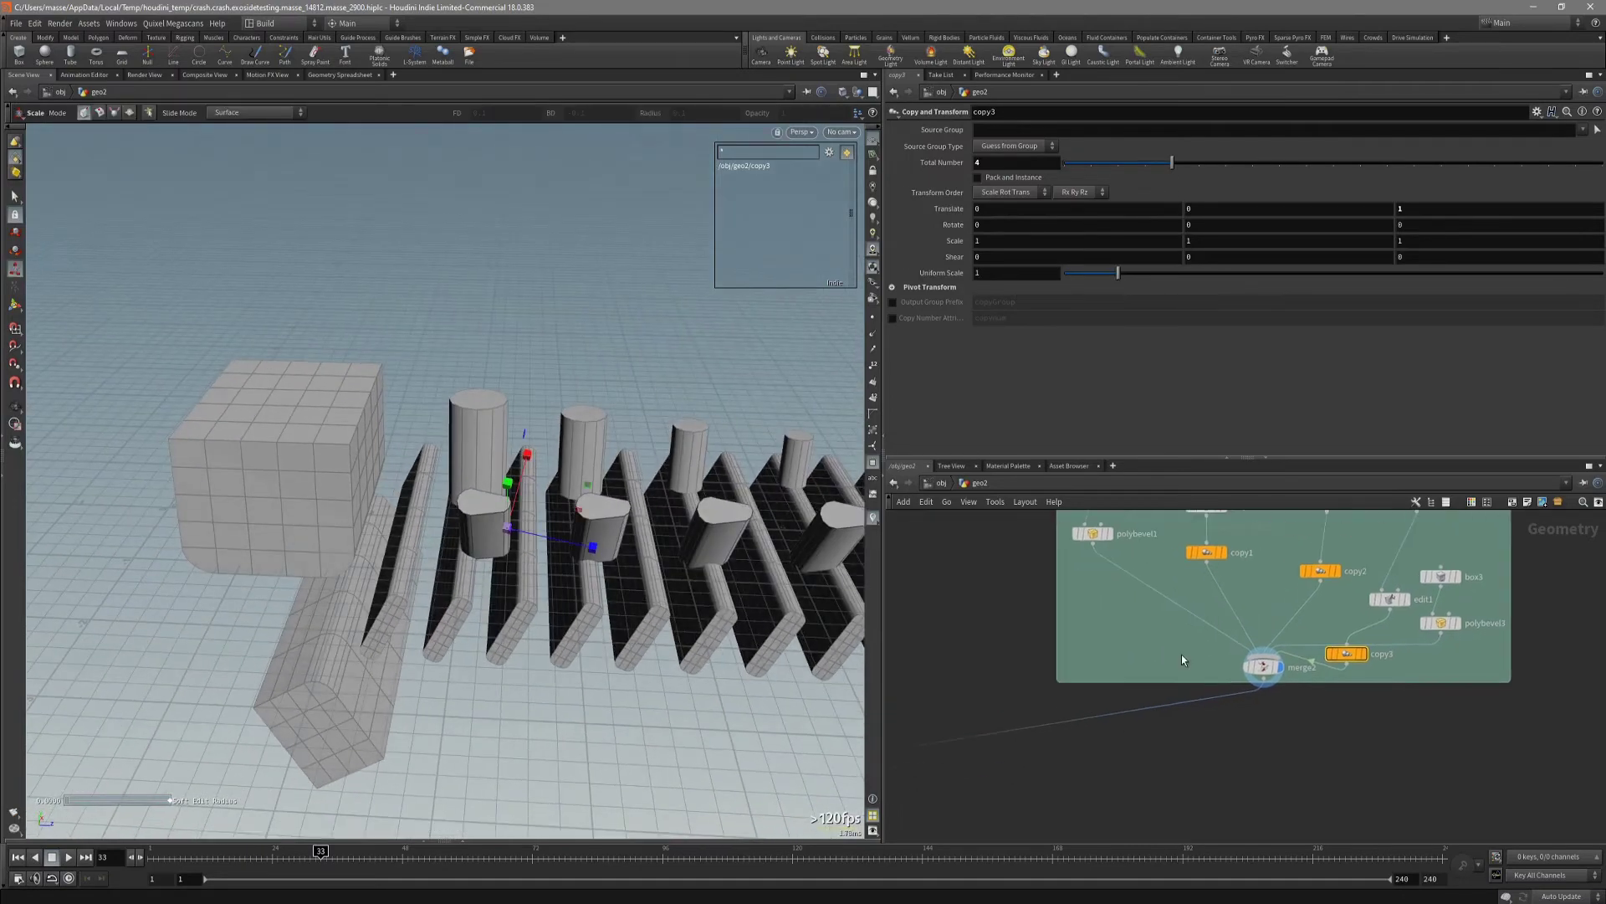
scroll(1181, 659, down, 3)
middle_drag(892, 732, 1107, 672)
click(964, 712)
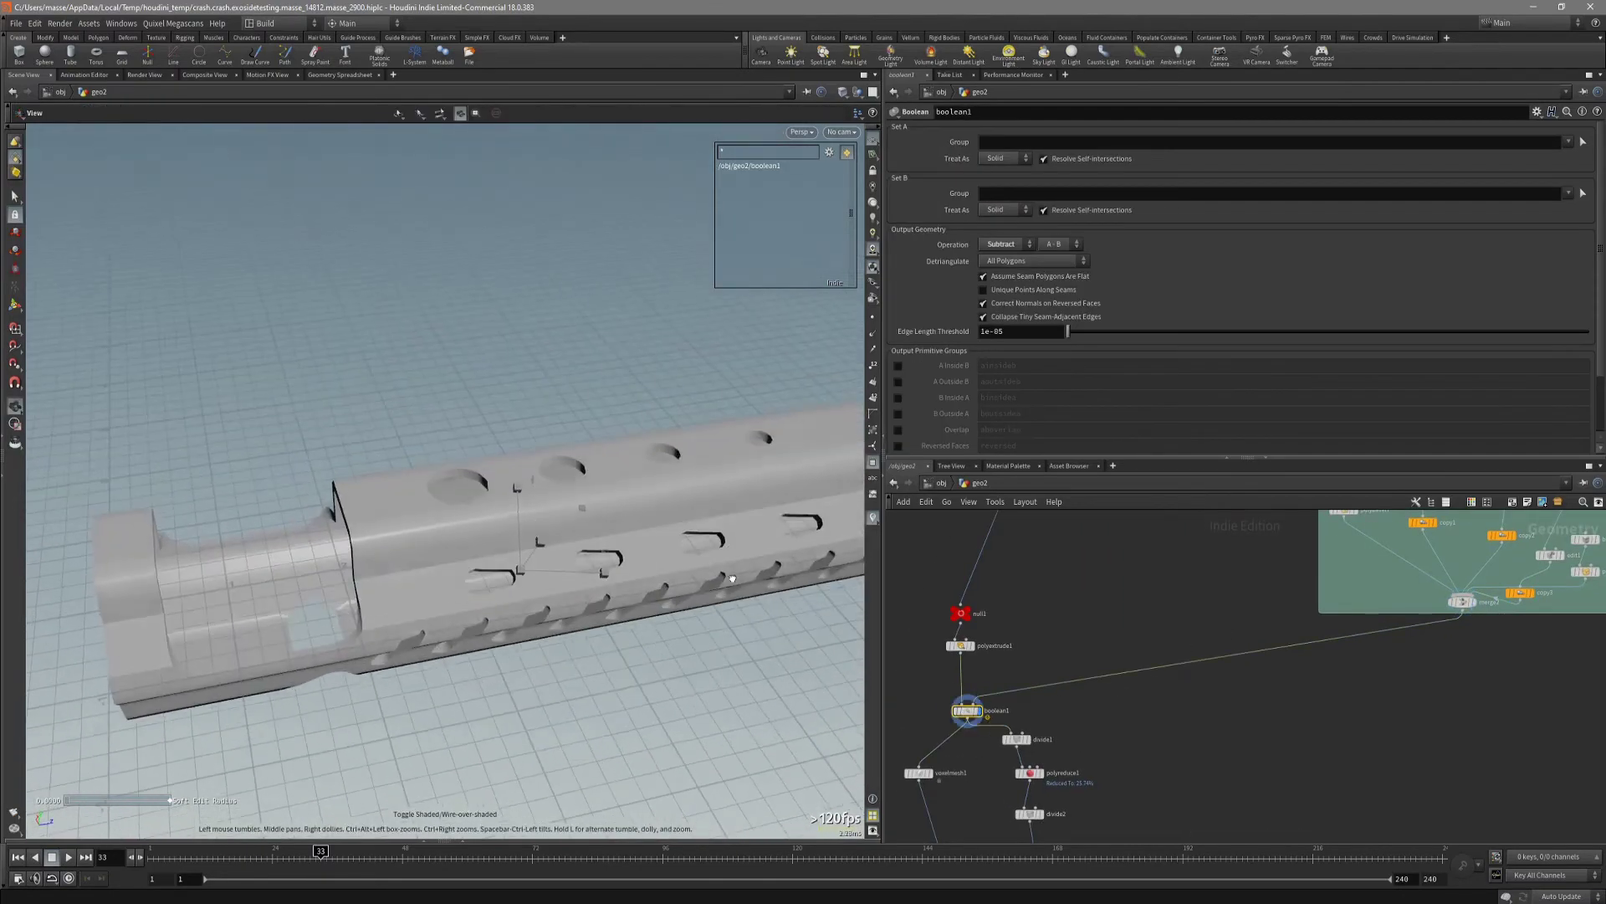
Compare copy3's slot cutters with the handguard, returning the display to boolean1.
middle_drag(1532, 611, 1312, 679)
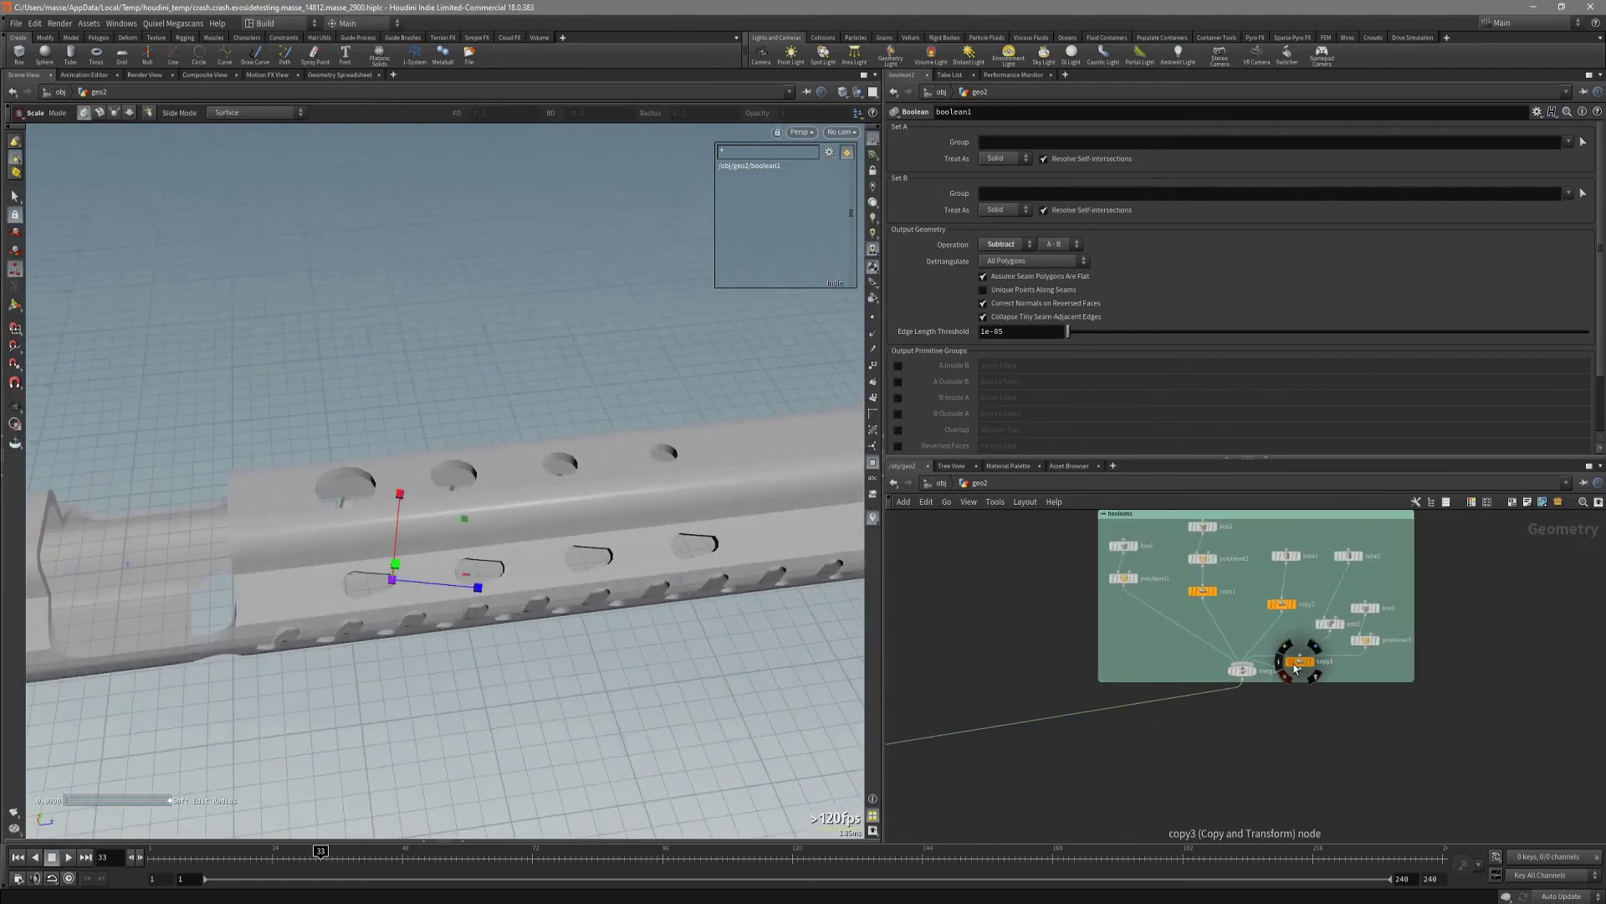
click(1300, 666)
alt+middle_drag(845, 474, 787, 463)
alt+drag(751, 530, 705, 567)
middle_drag(895, 789, 1252, 689)
click(1105, 681)
key(r)
key(r)
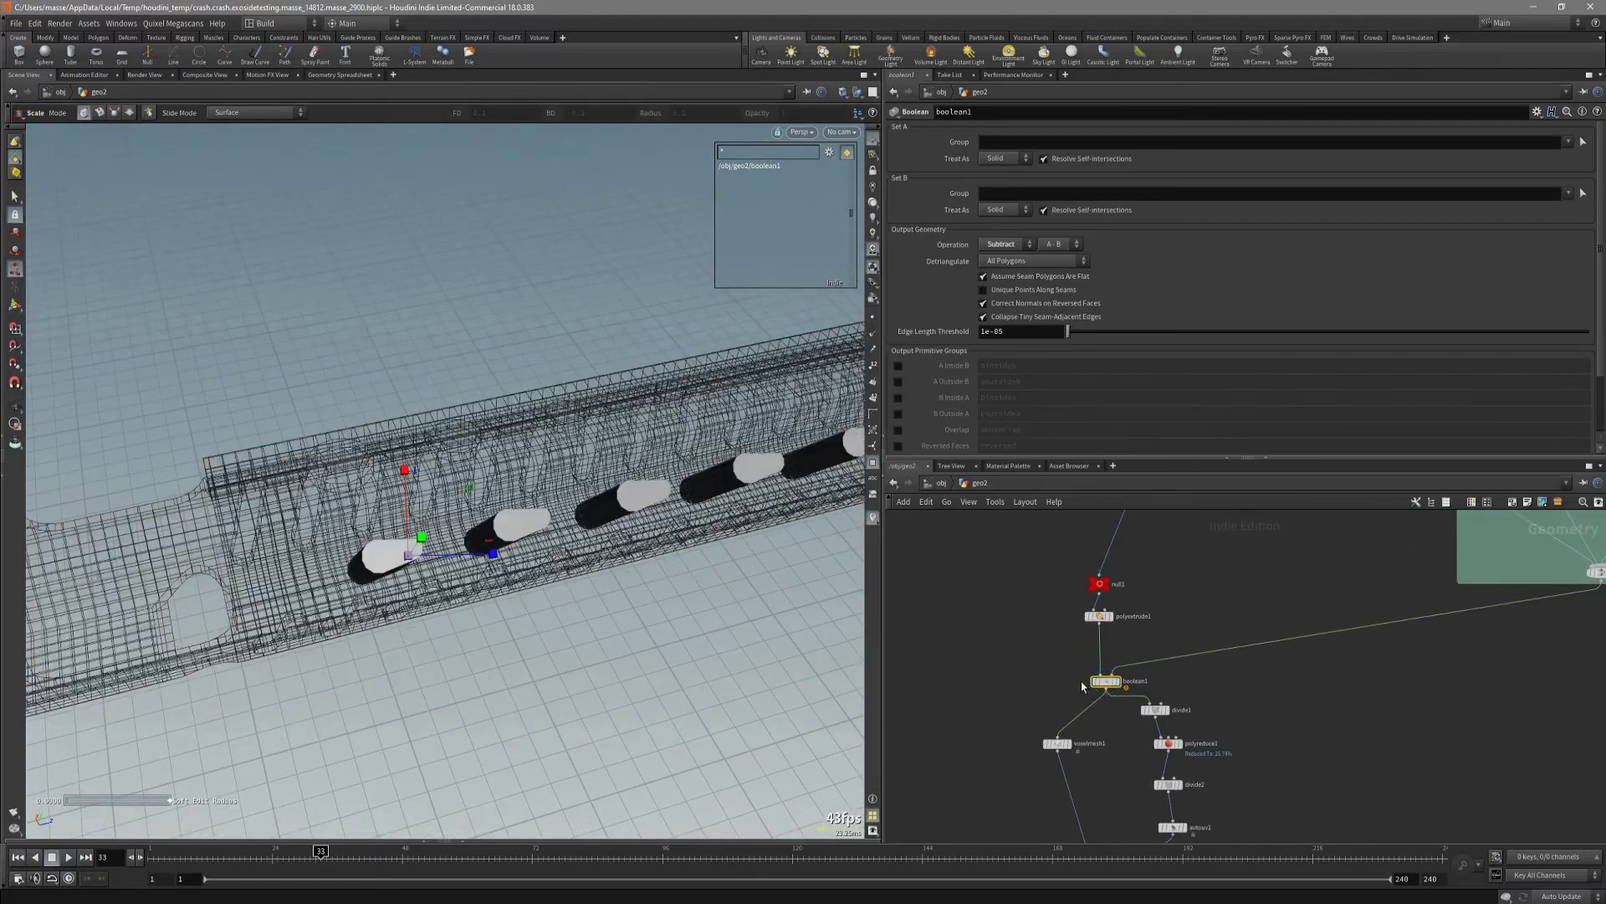
Display the low-poly output of maps_baker1, followed by color1, at the end of the network.
middle_drag(1040, 720, 1073, 580)
scroll(1079, 737, down, 2)
middle_drag(1079, 737, 1046, 686)
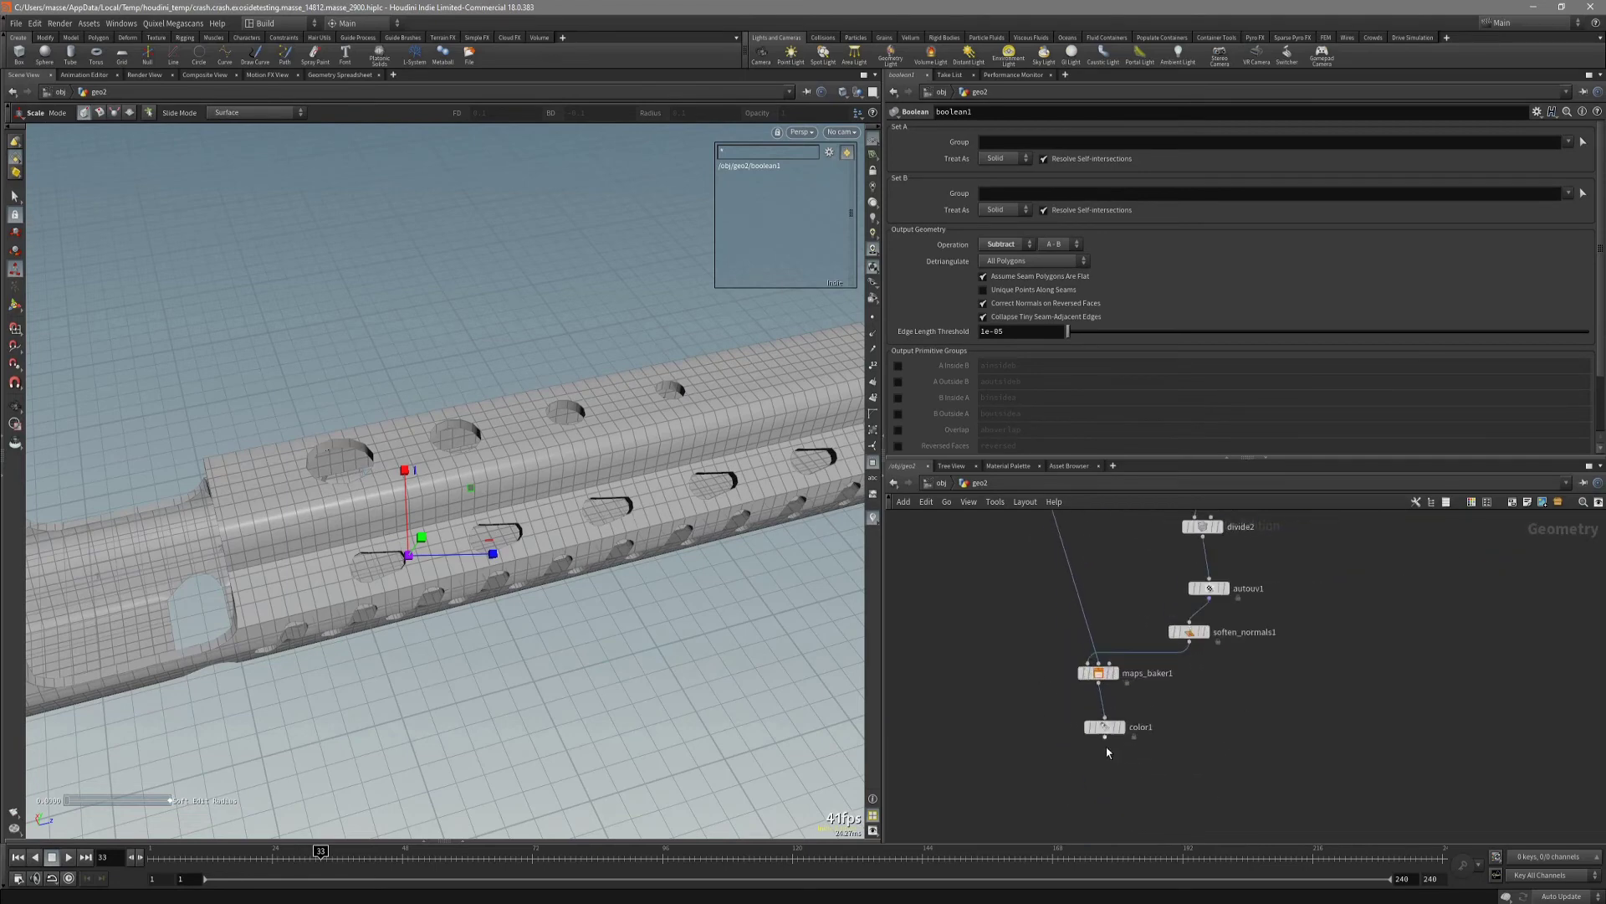
scroll(1107, 752, up, 2)
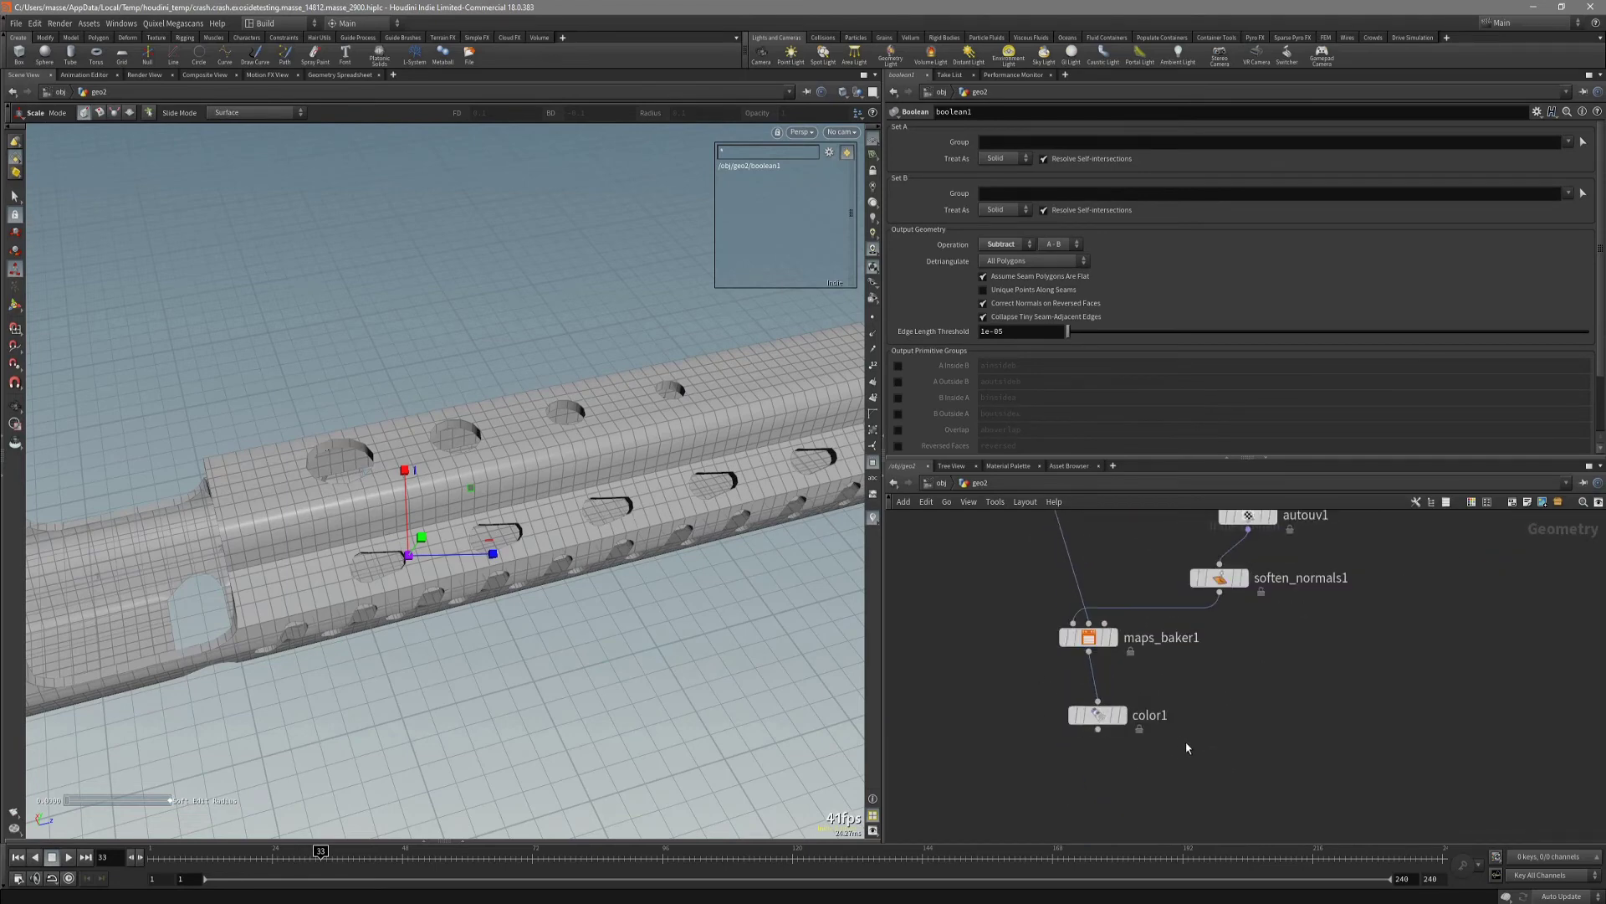
click(1061, 630)
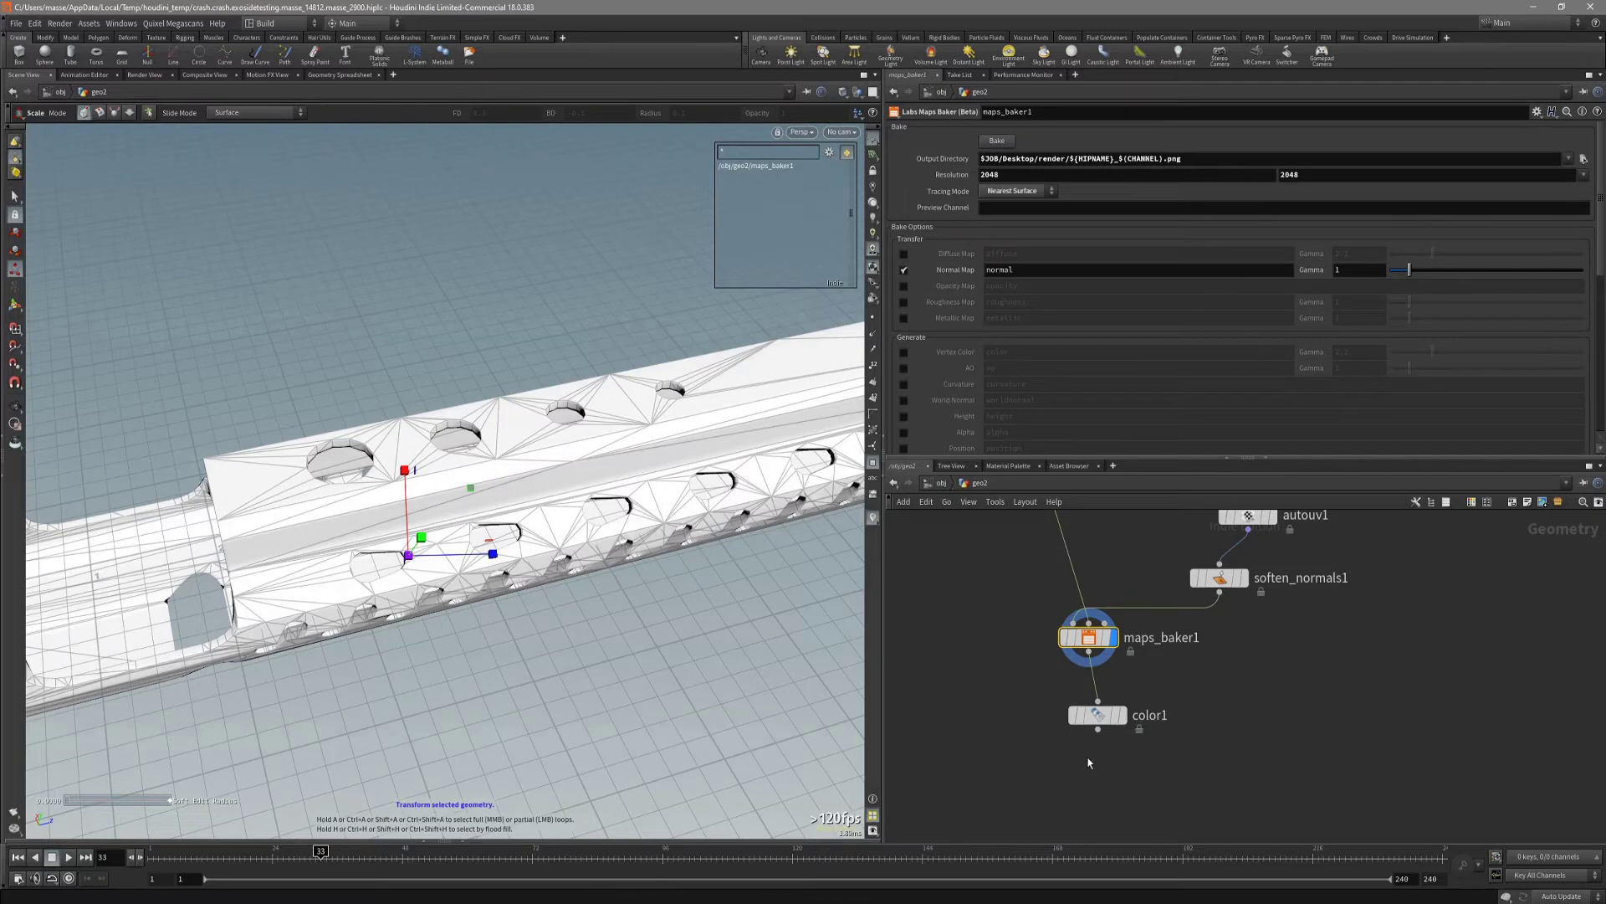
click(1122, 715)
Examine the baked low-poly handguard and its new side slots from several angles, with and without wireframe.
key(w)
mouse_move(636, 535)
alt+mouse_down()
mouse_move(606, 567)
mouse_move(627, 460)
mouse_move(613, 441)
mouse_move(494, 441)
mouse_move(419, 477)
mouse_move(389, 559)
mouse_move(326, 544)
mouse_move(464, 544)
mouse_move(503, 563)
mouse_move(714, 530)
alt+mouse_up()
key(w)
middle_drag(1209, 570, 1174, 613)
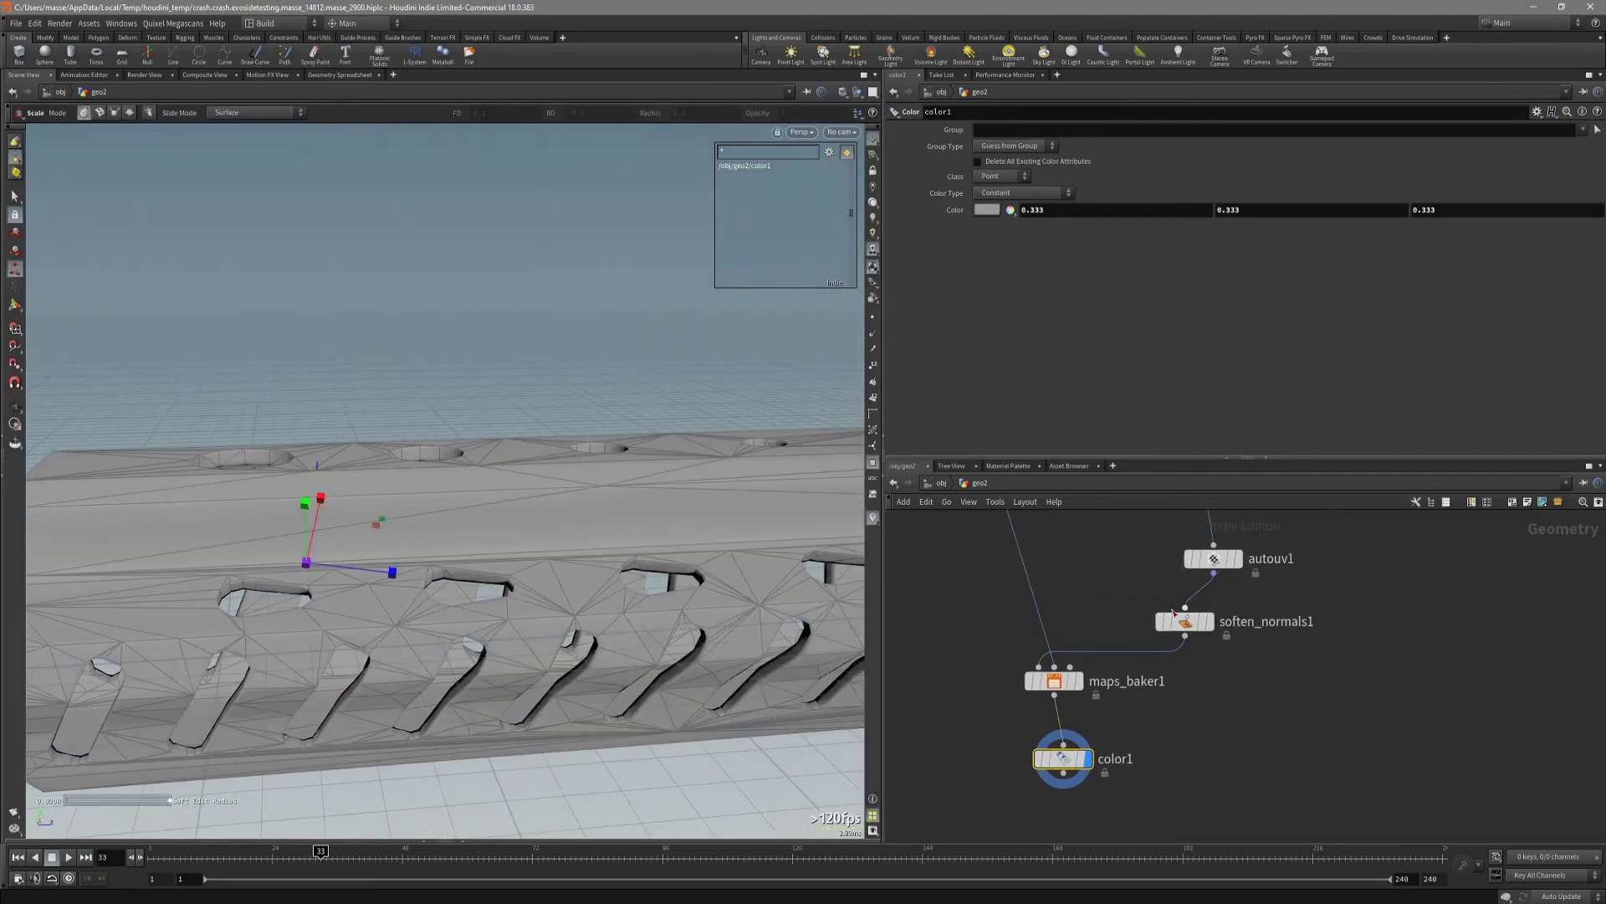
middle_click(1183, 617)
key(shift+w)
mouse_move(730, 620)
alt+mouse_down()
mouse_move(758, 679)
mouse_move(645, 606)
mouse_move(628, 506)
mouse_move(610, 527)
mouse_move(736, 549)
mouse_move(753, 605)
alt+mouse_up()
right_drag(753, 605, 427, 692)
drag(427, 692, 557, 636)
middle_drag(556, 636, 549, 585)
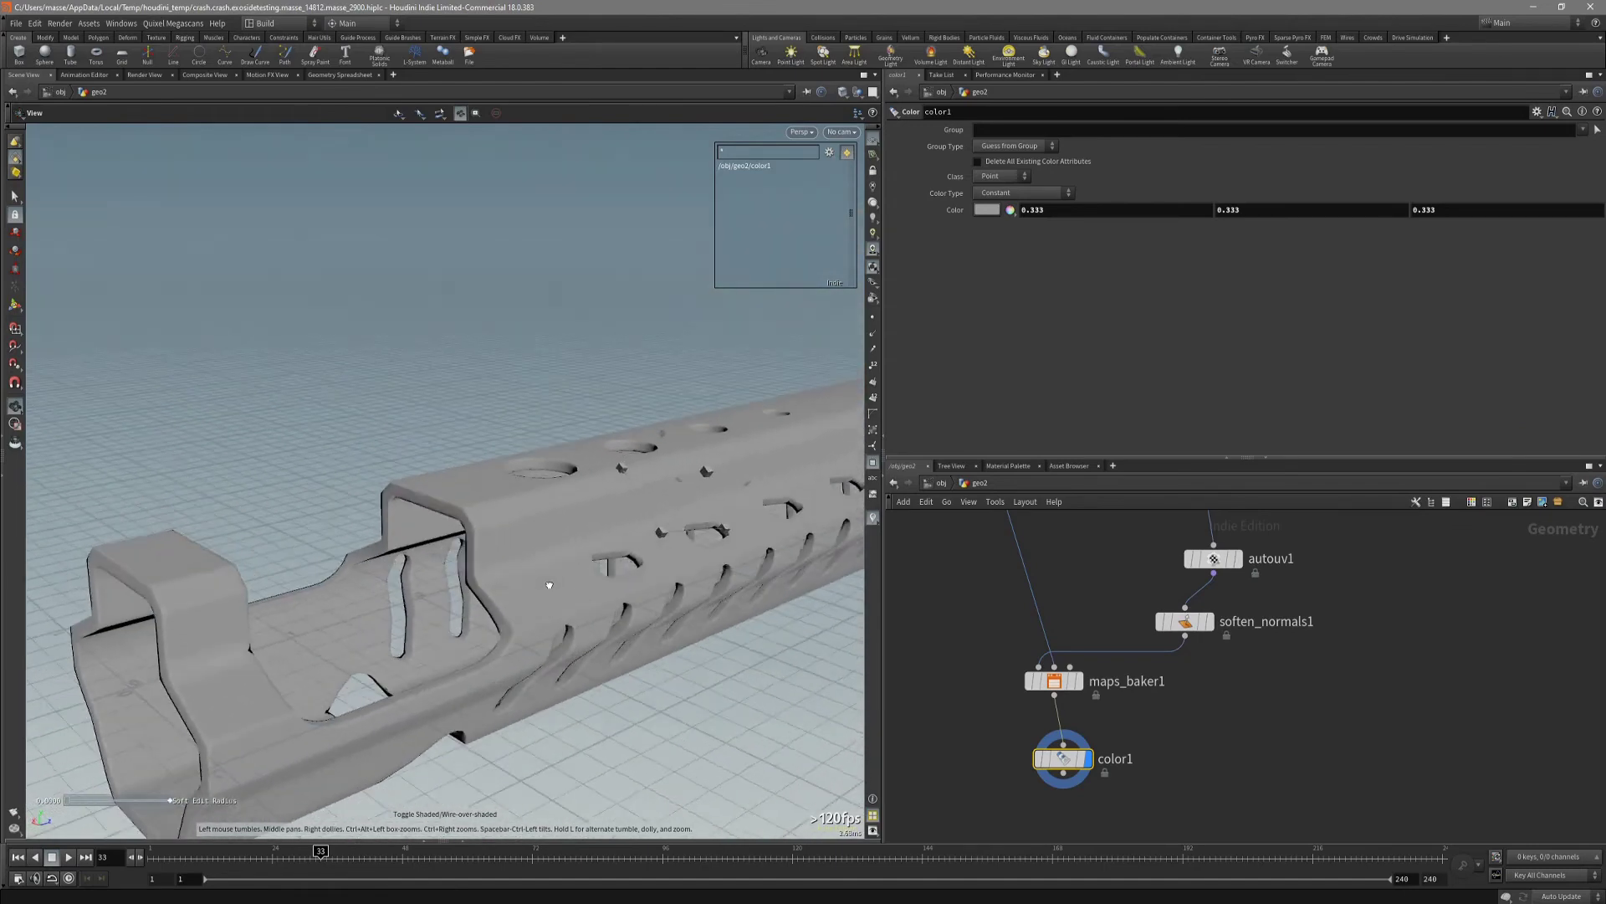
drag(548, 584, 627, 670)
middle_drag(1114, 579, 988, 703)
middle_drag(1067, 561, 1058, 601)
mouse_move(784, 583)
mouse_down()
mouse_move(706, 566)
mouse_move(574, 610)
mouse_move(631, 623)
mouse_move(669, 510)
mouse_move(670, 720)
mouse_move(545, 638)
mouse_move(540, 585)
mouse_up()
key(w)
key(w)
key(w)
Locate the base shape network box and display the sweep1 surface with its wireframe.
scroll(980, 638, down, 3)
middle_drag(981, 638, 993, 796)
scroll(993, 796, down, 3)
middle_drag(1112, 527, 1079, 696)
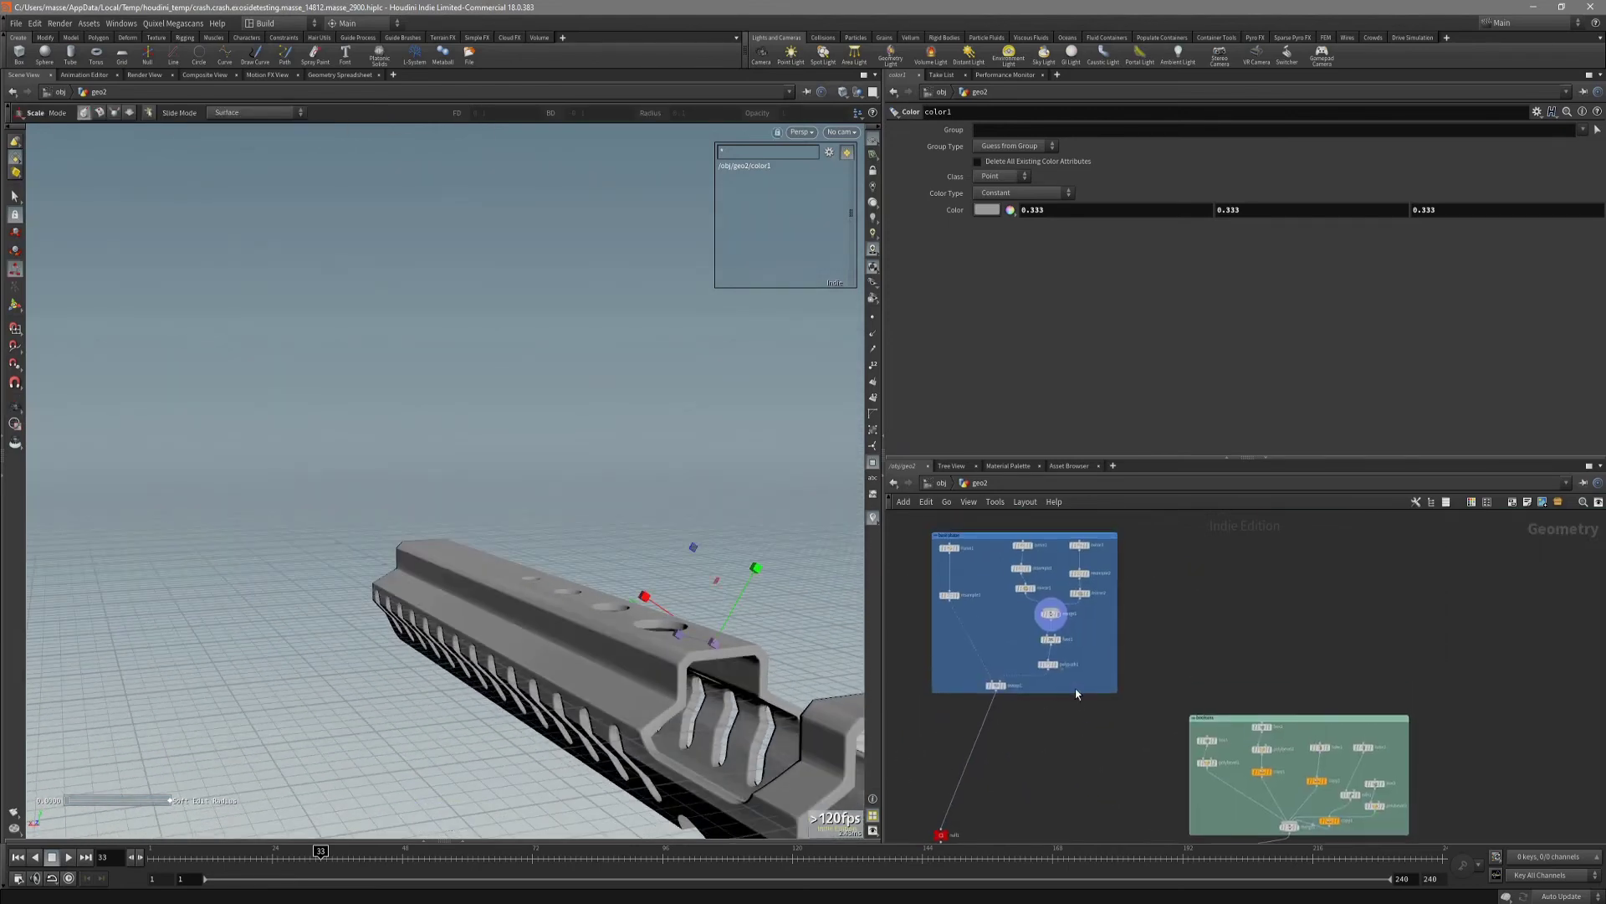
mouse_move(1005, 613)
middle_down()
mouse_move(1029, 750)
mouse_move(1049, 537)
middle_up()
scroll(1029, 750, up, 3)
click(1034, 671)
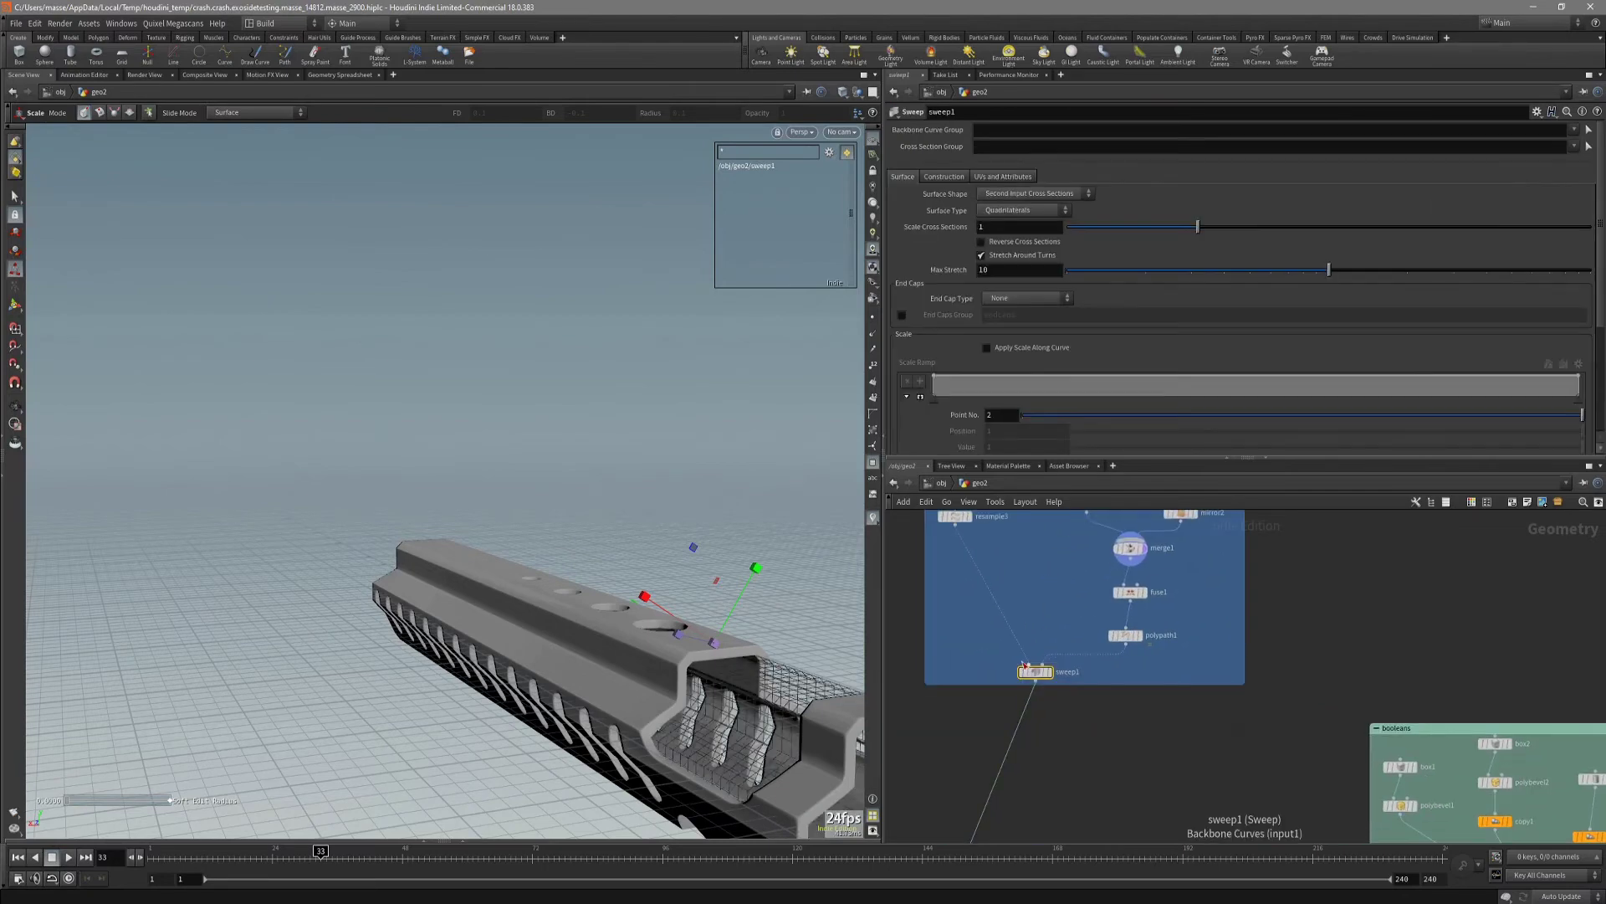
click(1050, 671)
mouse_move(753, 697)
alt+mouse_down()
mouse_move(629, 684)
mouse_move(678, 701)
mouse_move(606, 701)
mouse_move(645, 670)
mouse_move(624, 645)
alt+mouse_up()
key(shift+w)
scroll(1046, 537, down, 3)
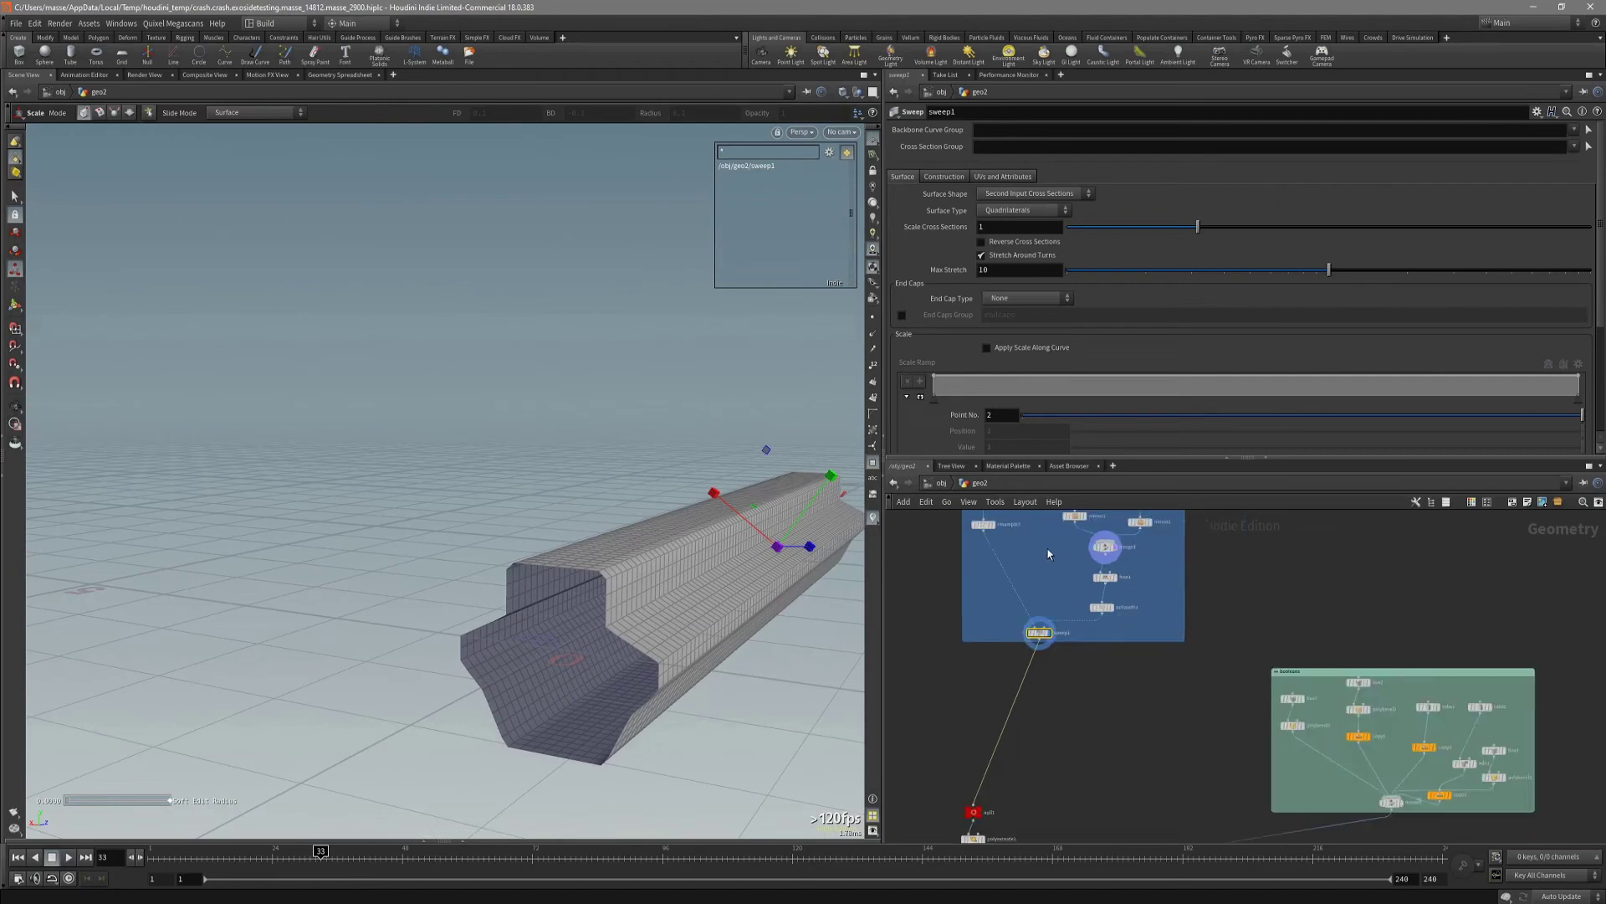
In the front view, move curve2's second point to -0.8, 0.4, 0 to widen the upper half of the profile.
middle_drag(1049, 554, 1021, 674)
scroll(1073, 599, up, 3)
click(1031, 577)
click(1046, 578)
key(space+4)
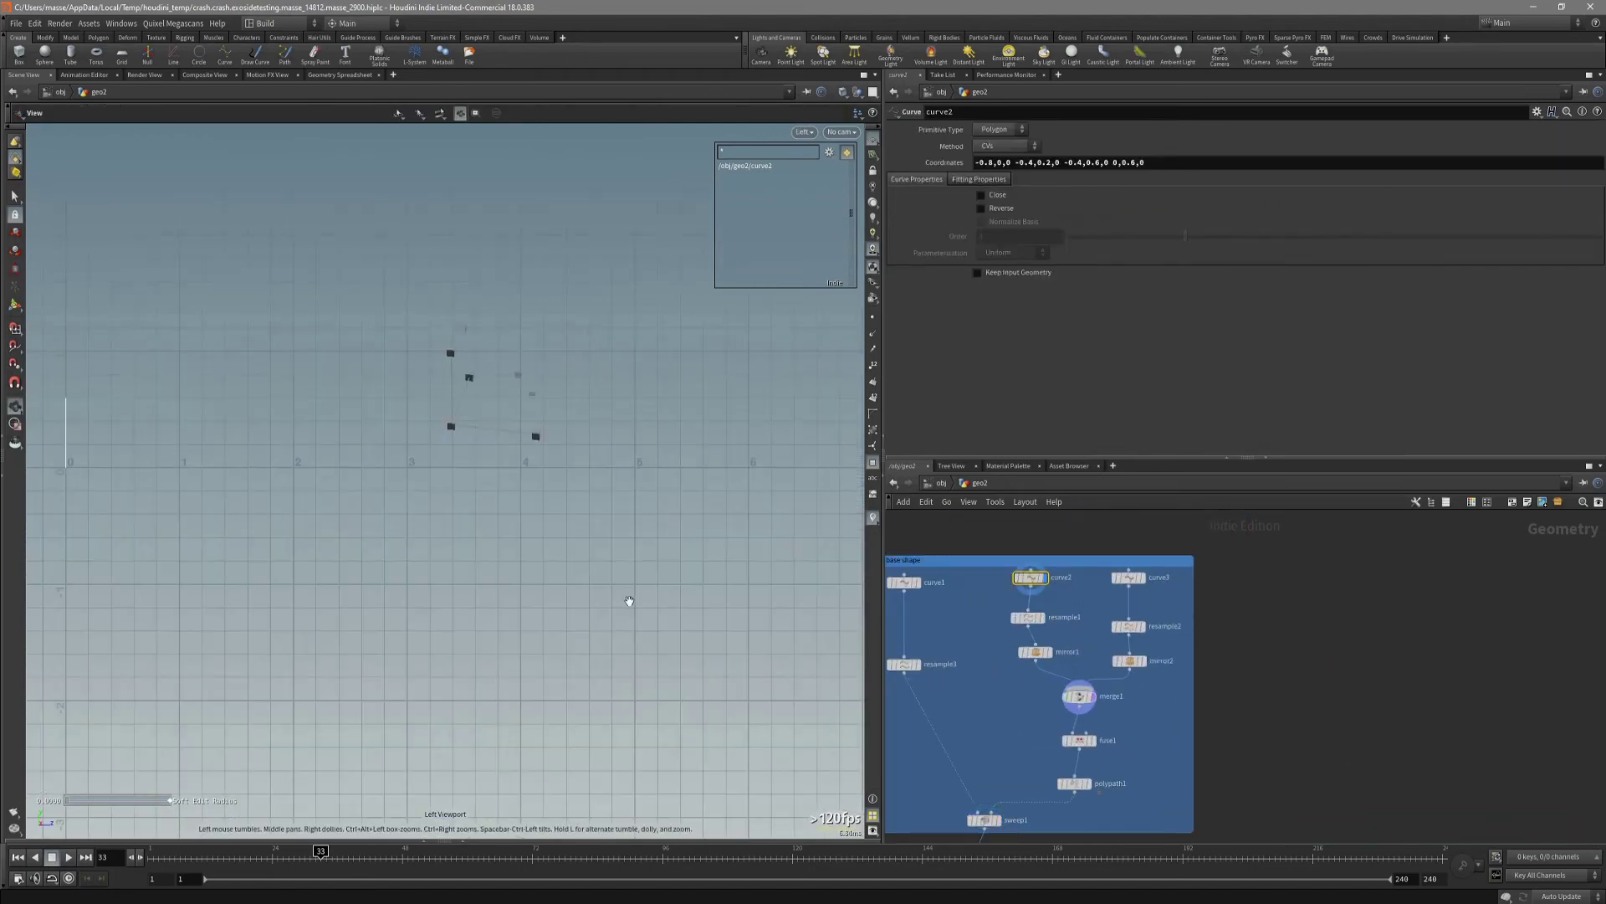
key(space+3)
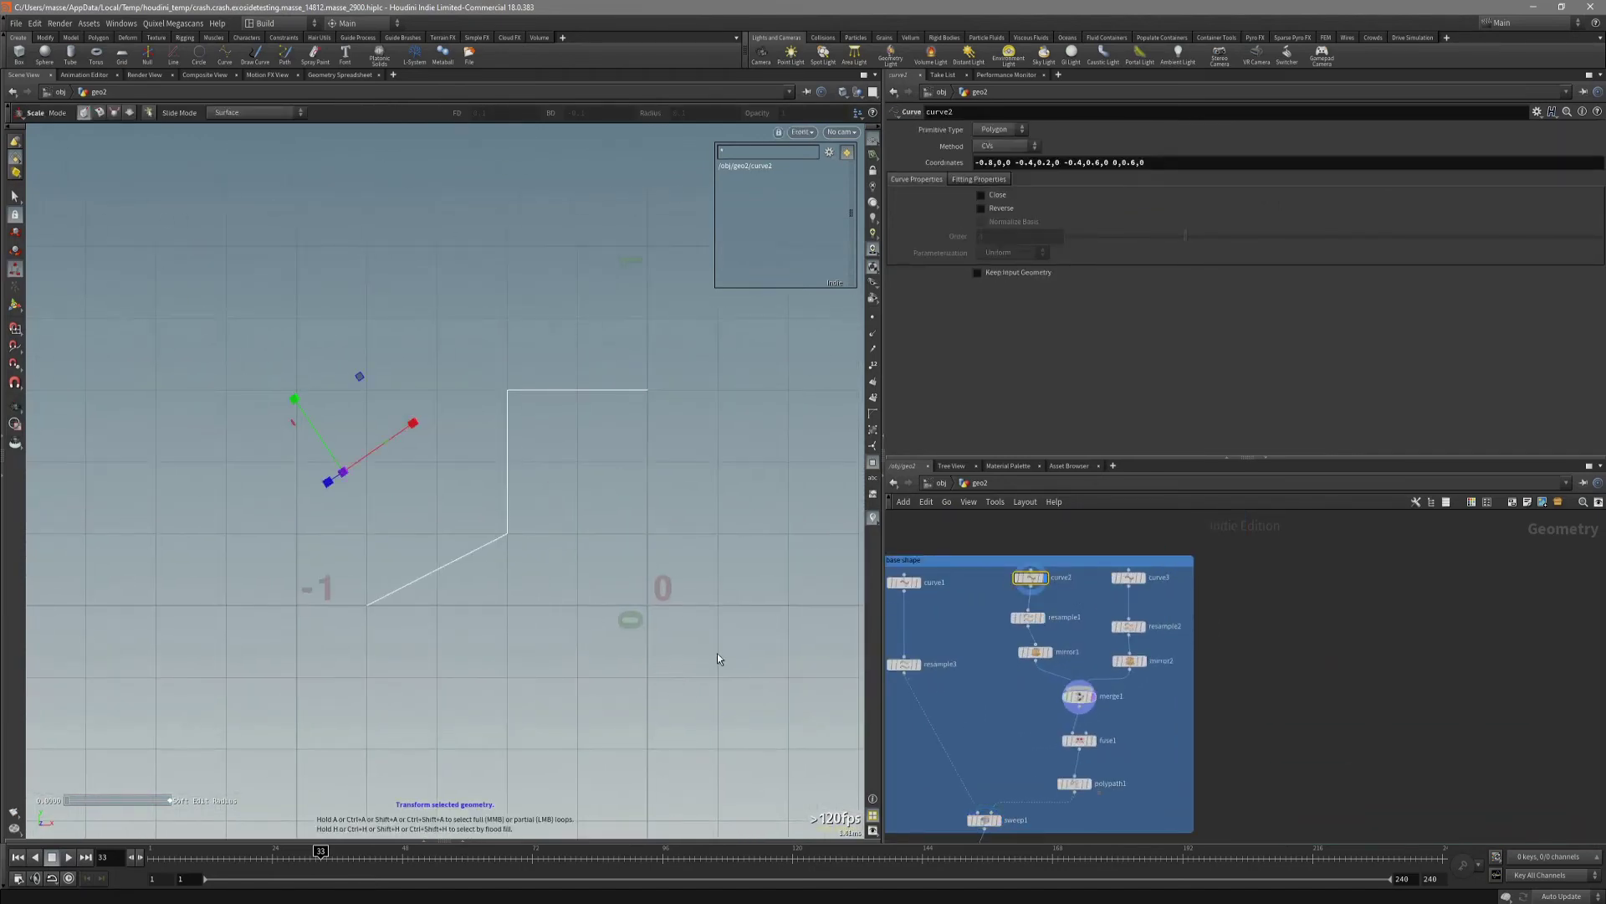
middle_drag(517, 532, 634, 587)
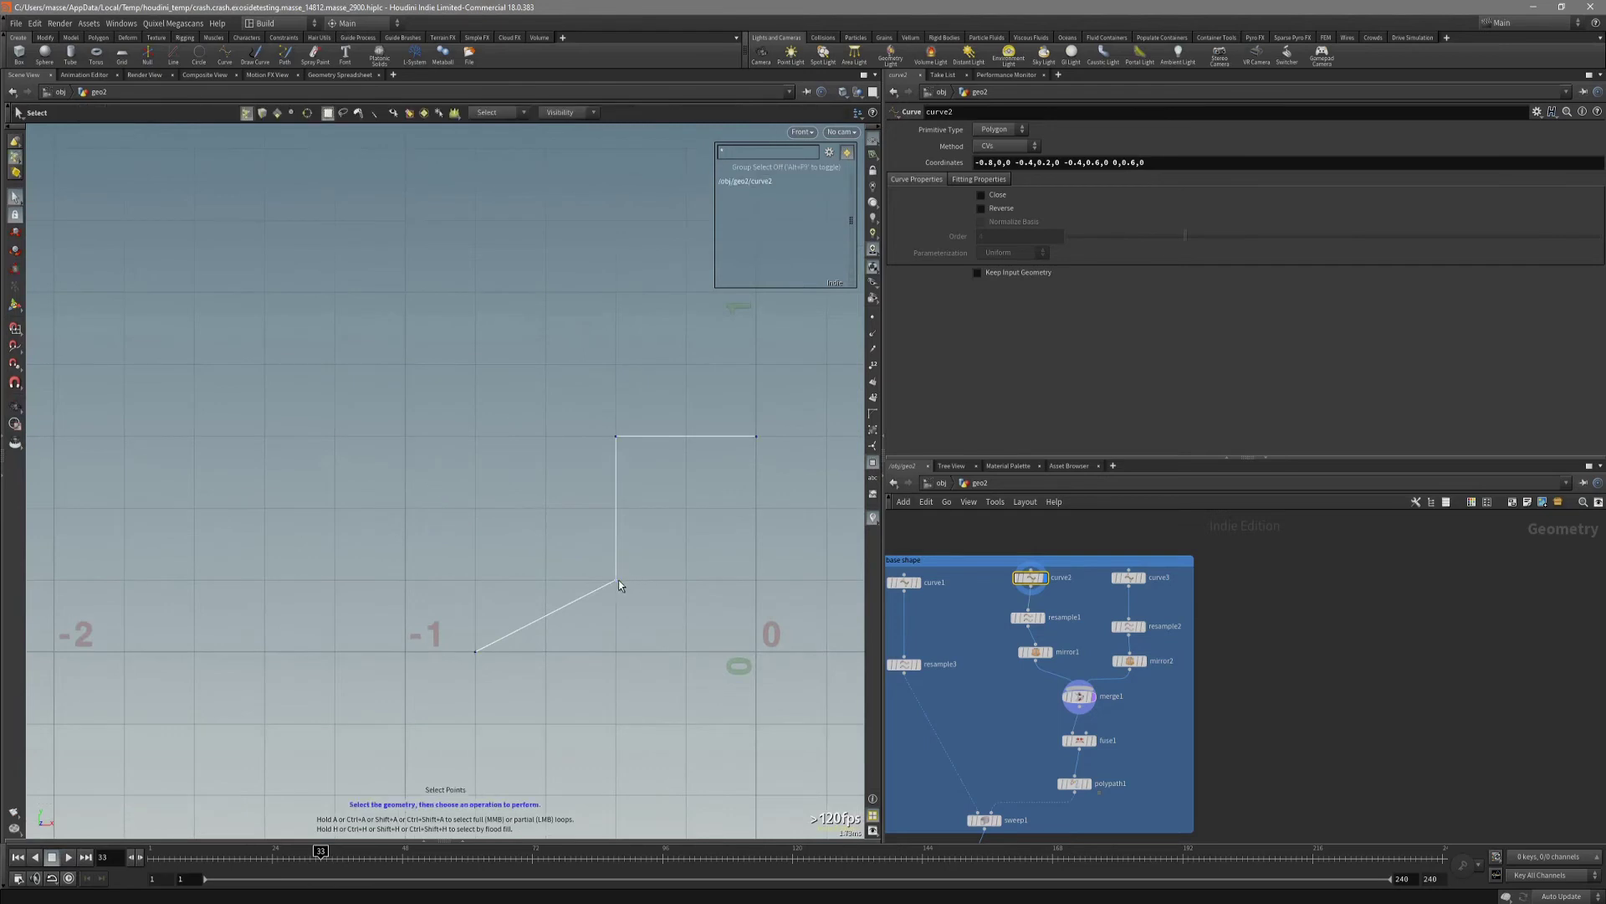
key(Return)
drag(616, 579, 556, 545)
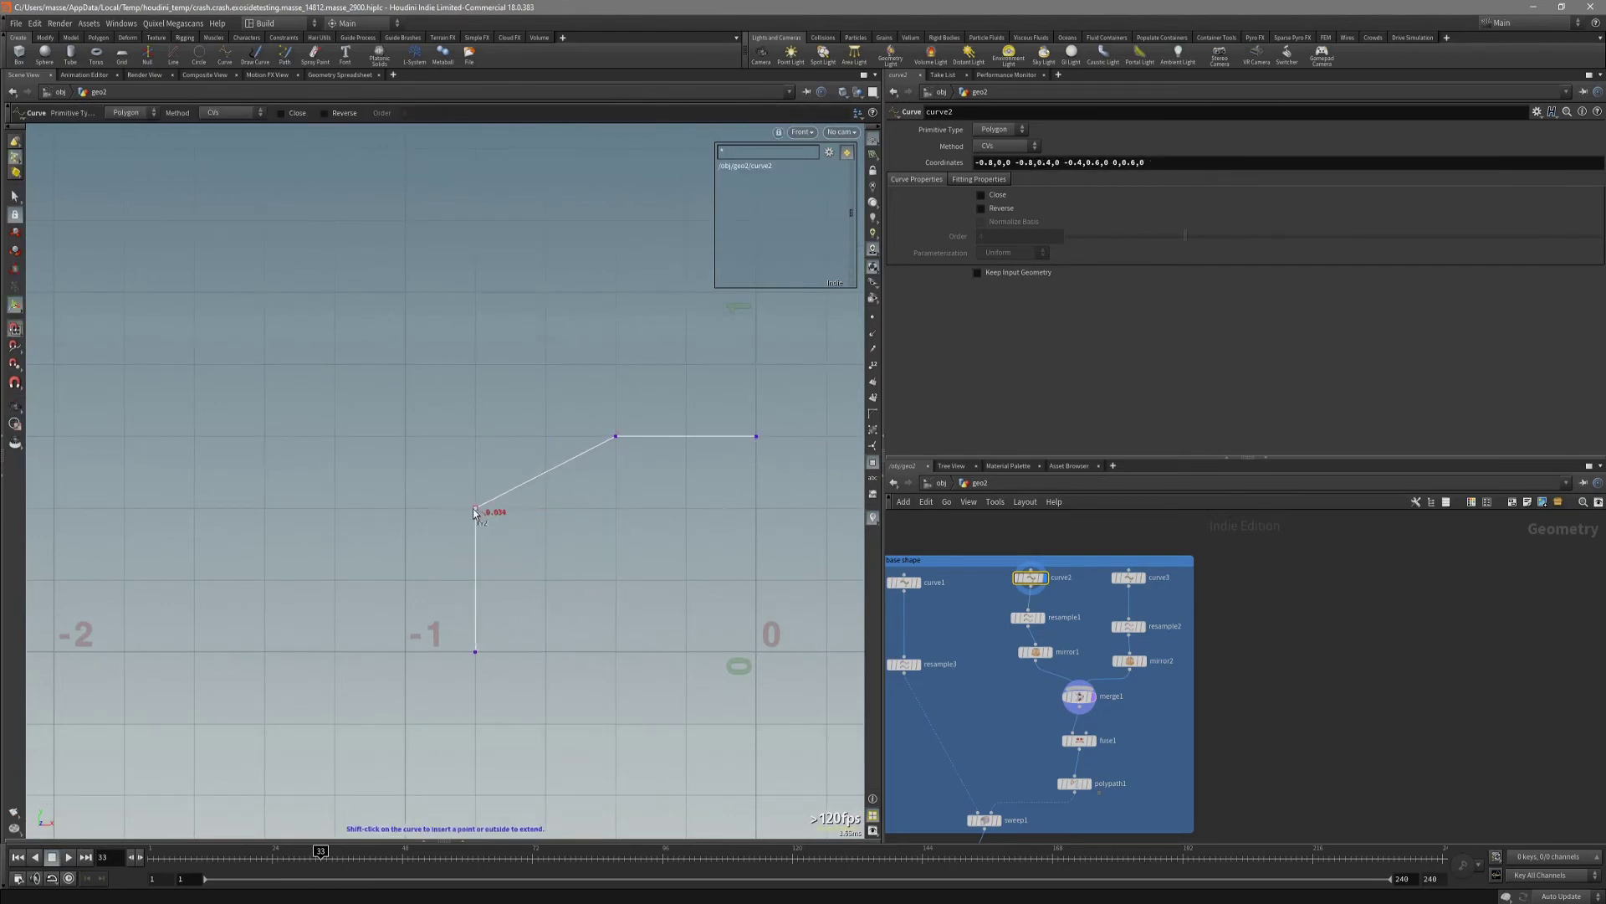
Display sweep1 in perspective and examine the reshaped handguard body.
scroll(1106, 748, down, 4)
click(1045, 712)
key(space+1)
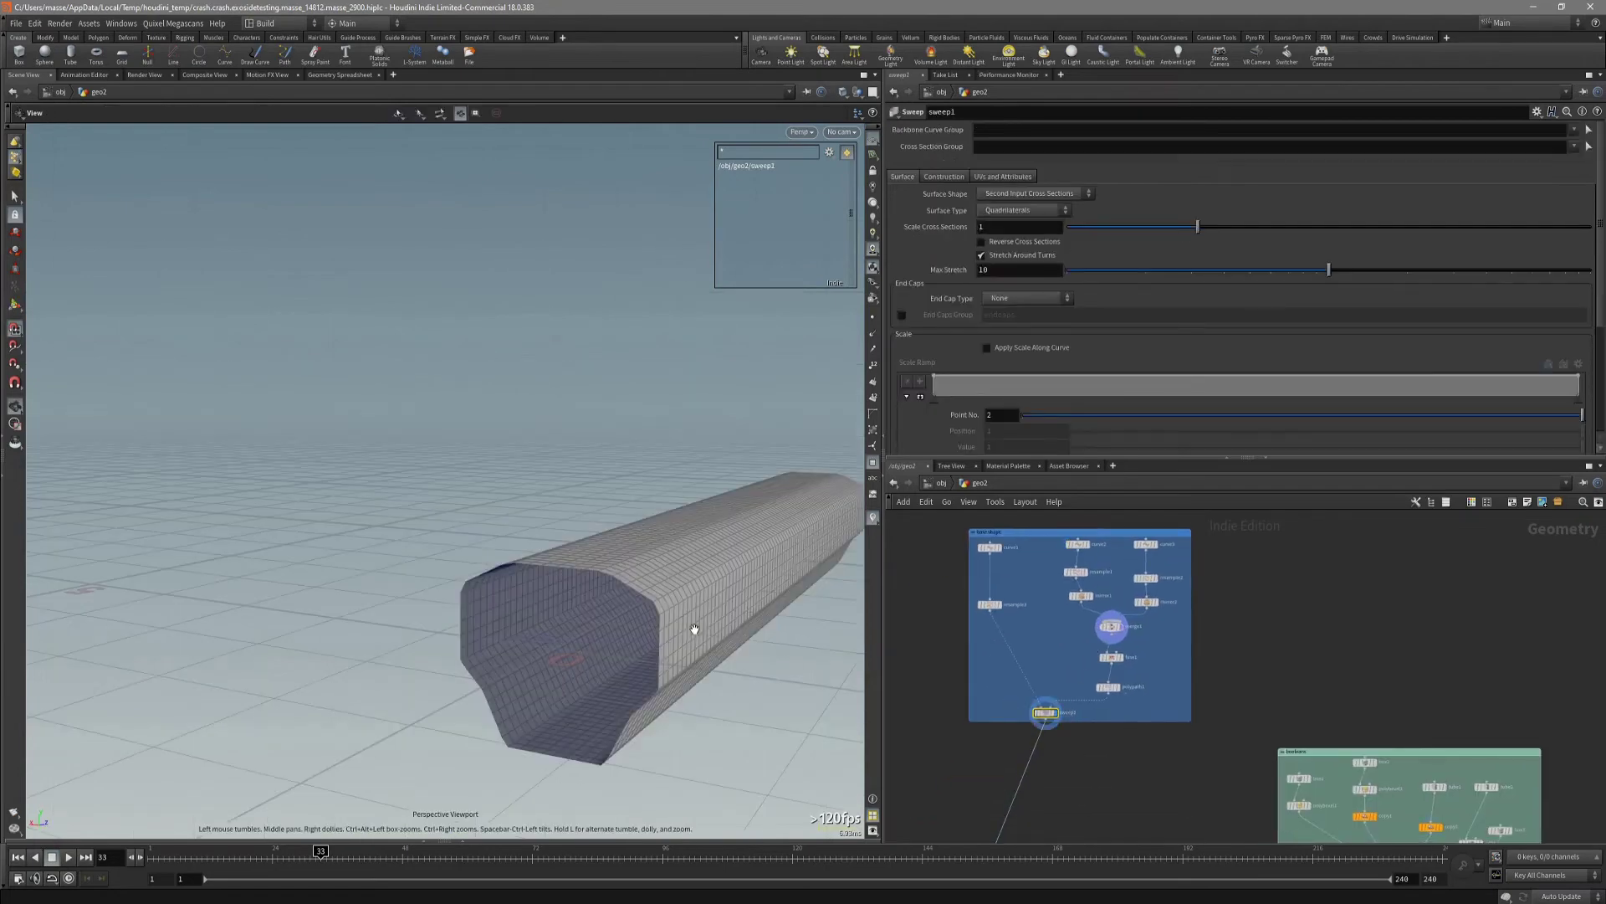
key(shift+w)
mouse_move(694, 629)
mouse_down()
mouse_move(644, 638)
mouse_move(778, 710)
mouse_up()
key(shift+w)
Display boolean1 and check how the existing cutters intersect the reshaped handguard.
scroll(1001, 787, down, 3)
middle_drag(1002, 822, 1095, 636)
scroll(1098, 665, up, 4)
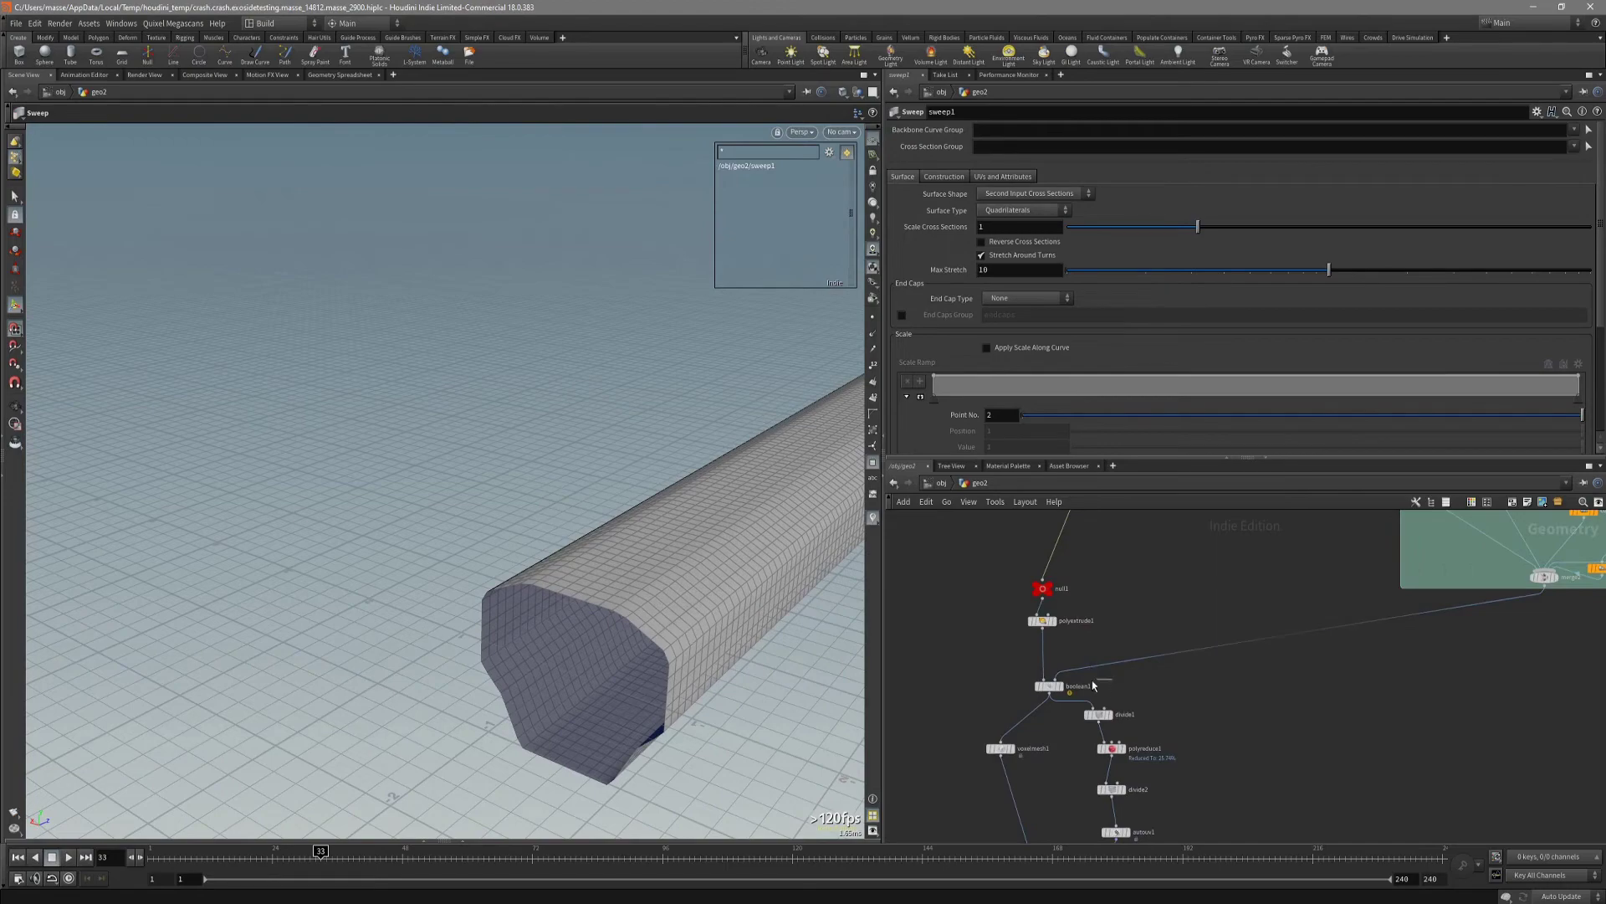
click(1059, 686)
alt+drag(682, 596, 624, 557)
scroll(1192, 771, down, 3)
middle_drag(1194, 763, 1173, 661)
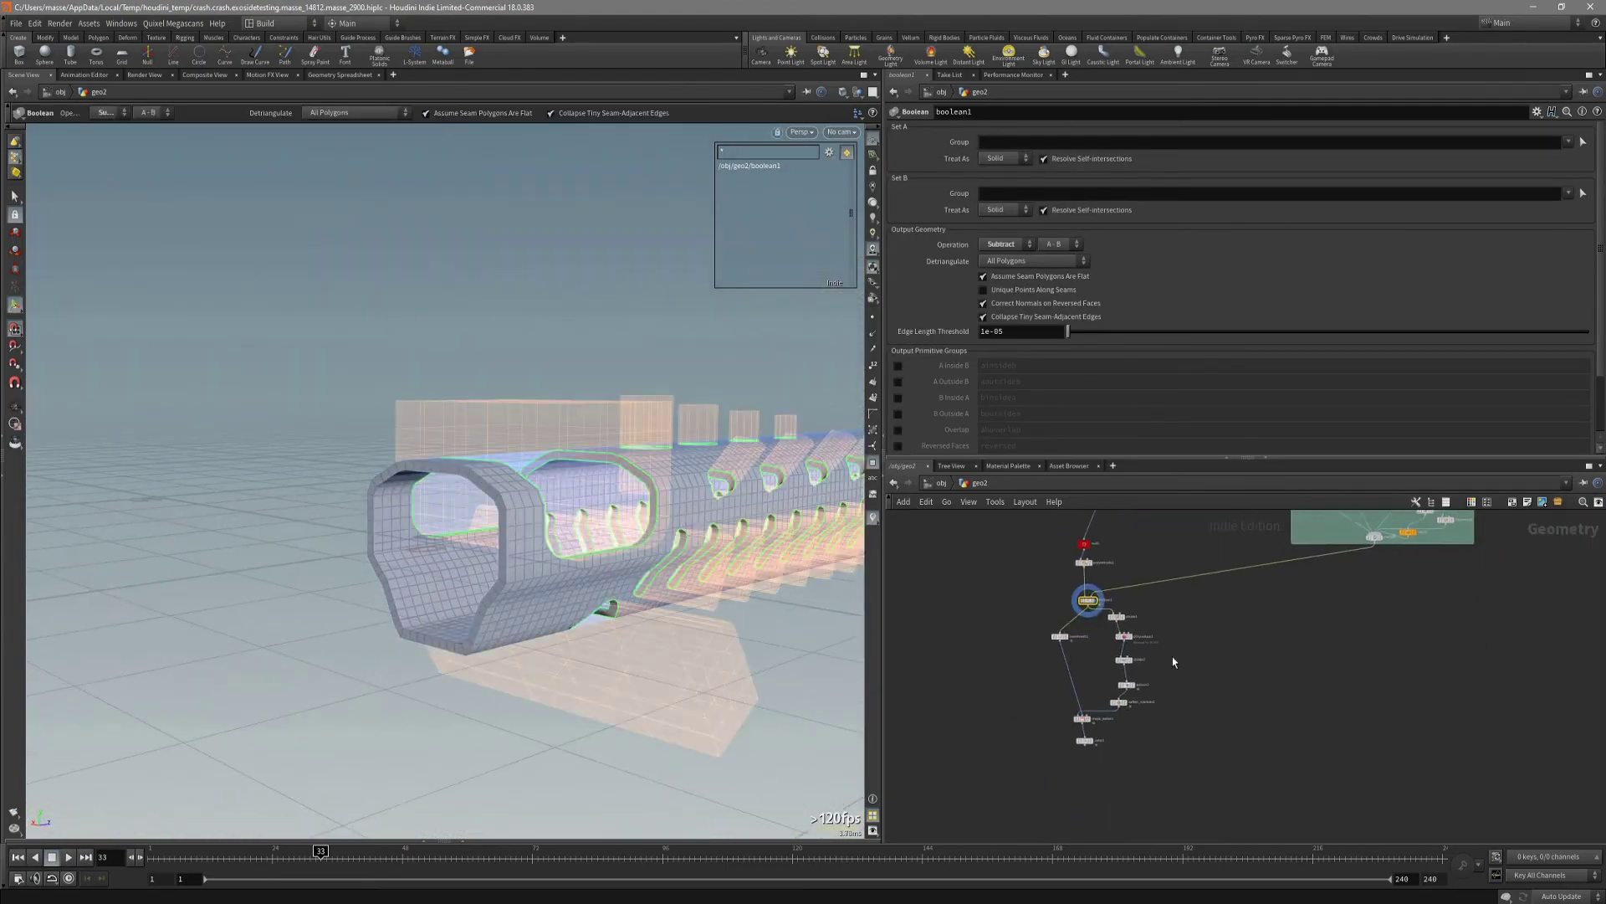
scroll(1113, 694, up, 5)
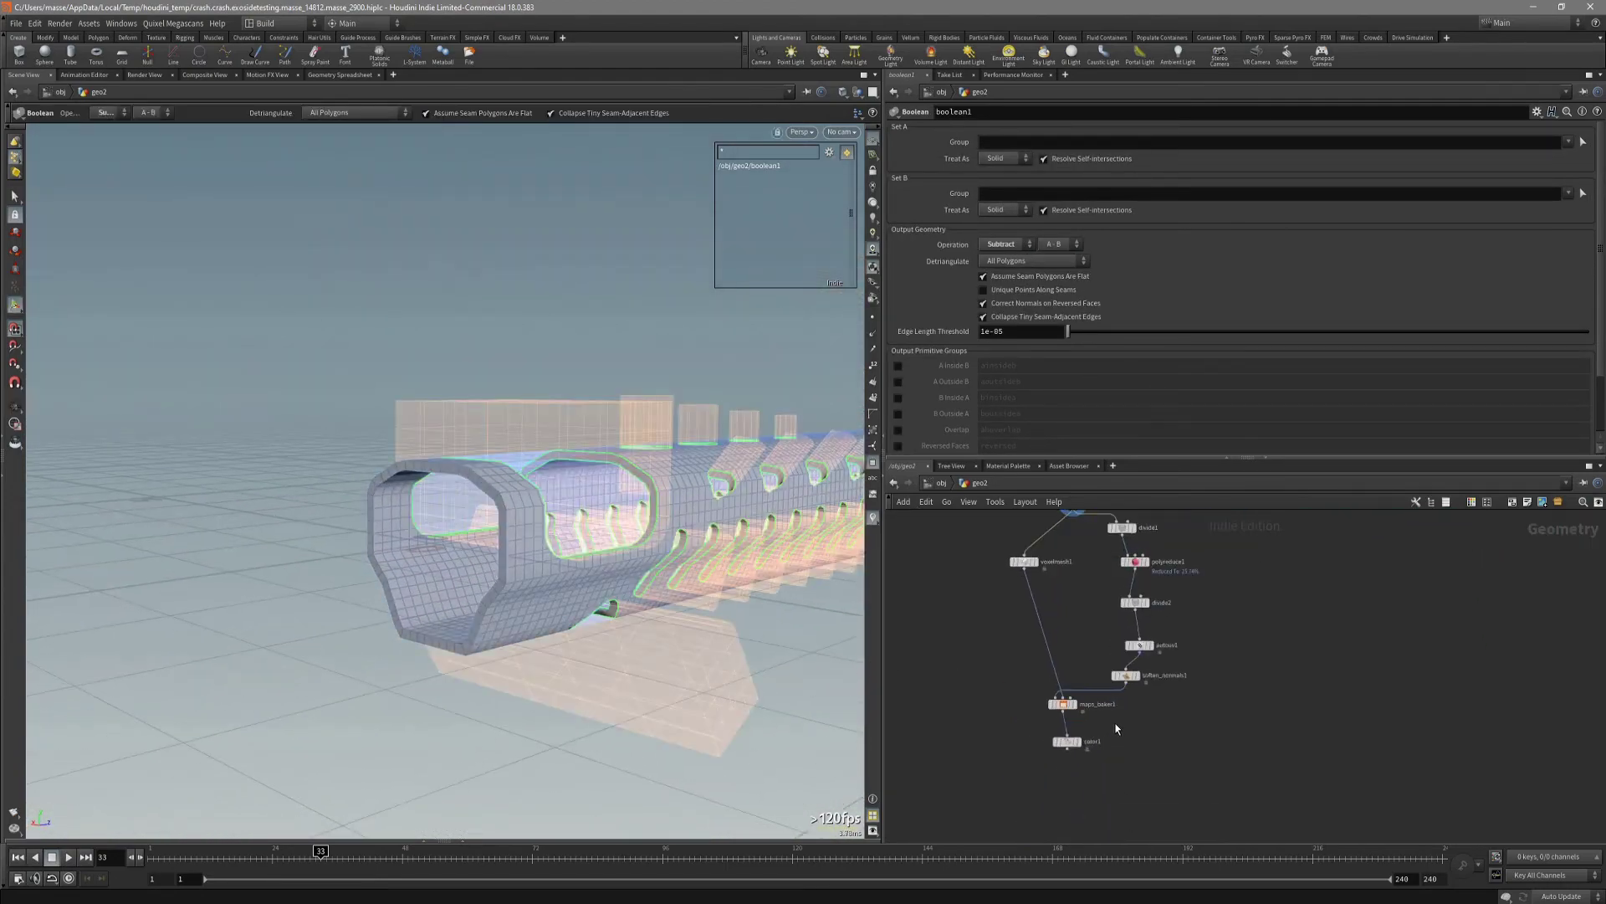
Rebake the normal map in maps_baker1 for the reshaped handguard and display color1 without wireframe.
click(1028, 700)
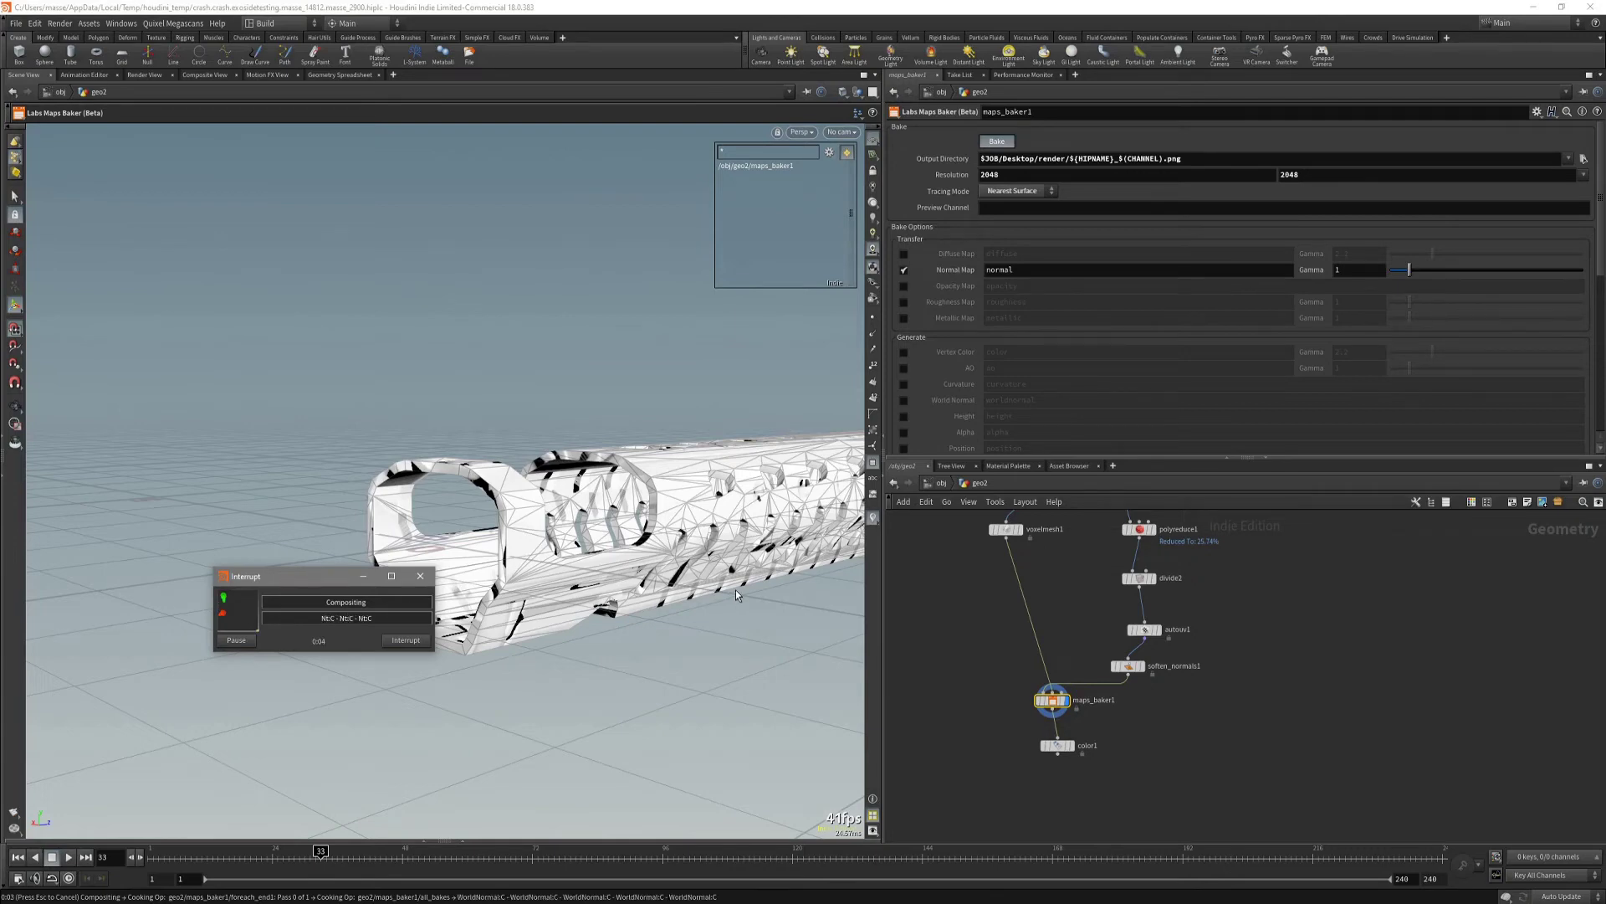
click(1070, 745)
key(Escape)
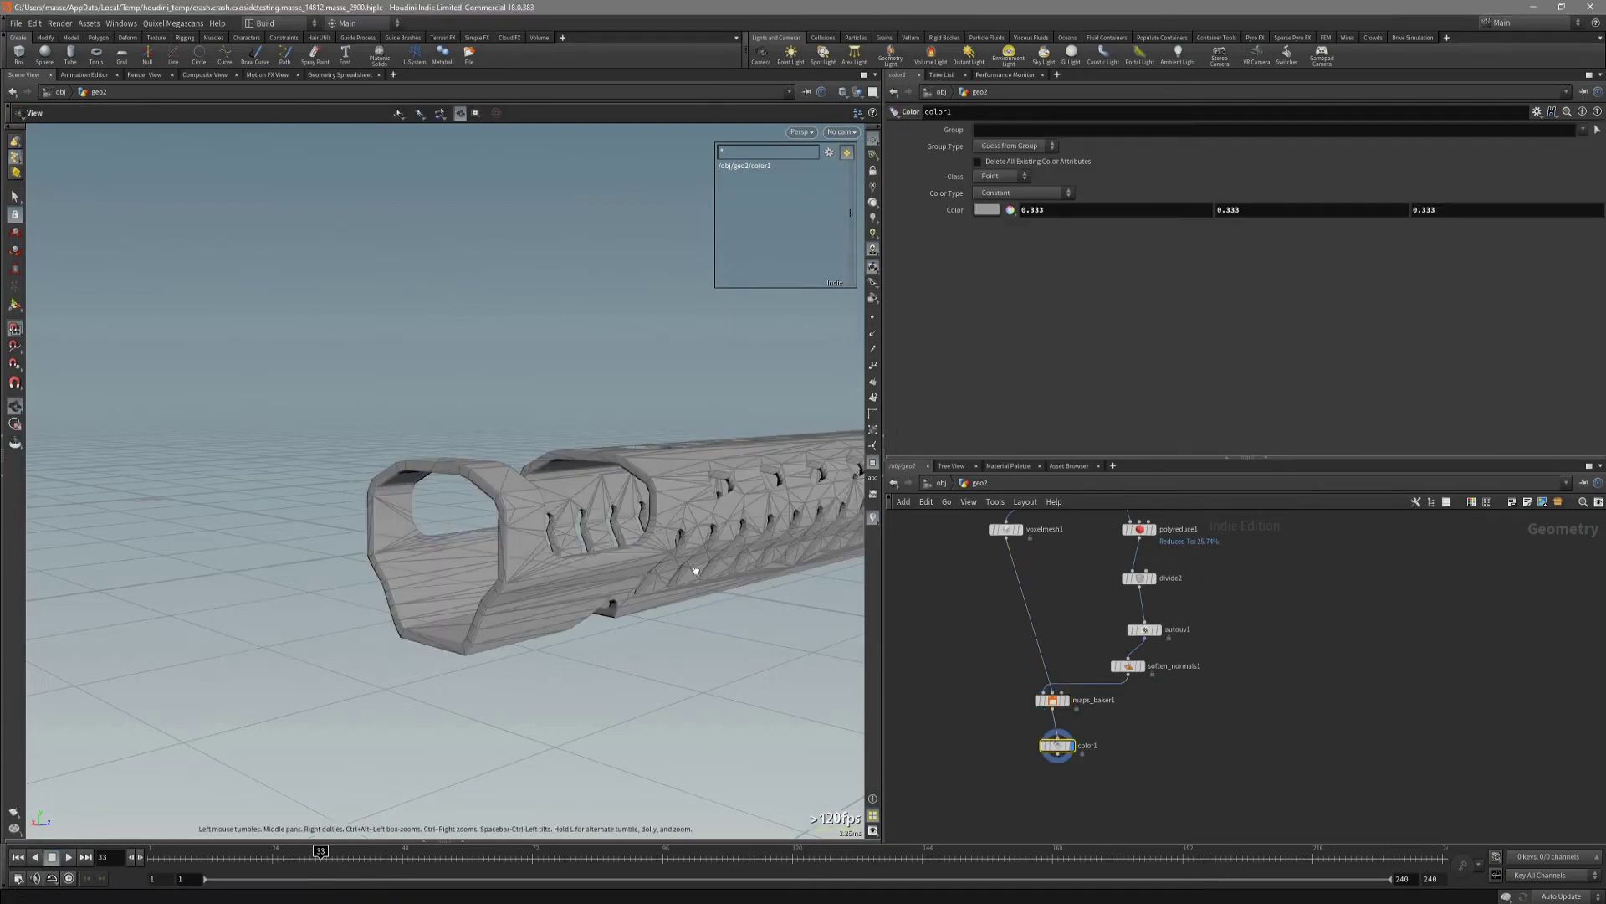
key(shift+w)
mouse_move(696, 572)
mouse_down()
mouse_move(624, 610)
mouse_move(711, 552)
mouse_move(749, 466)
mouse_move(645, 555)
mouse_move(542, 565)
mouse_move(666, 615)
mouse_move(470, 678)
mouse_move(493, 640)
mouse_move(466, 633)
mouse_move(592, 555)
mouse_move(477, 566)
mouse_up()
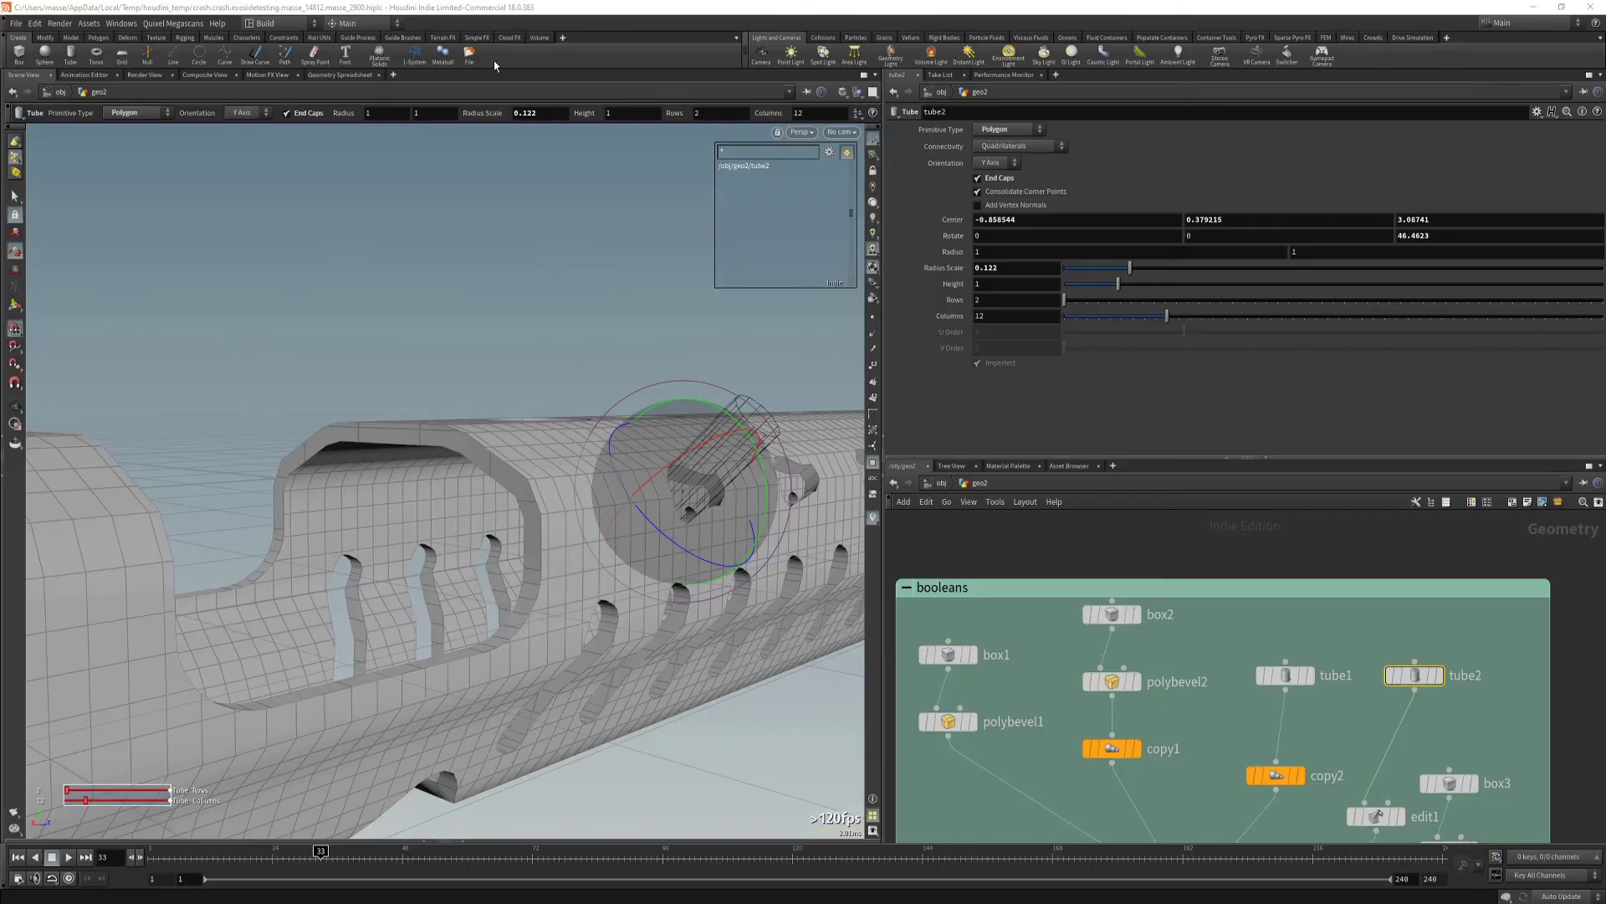
Rotate tube2 about its Z axis to about 62.47 and check its alignment with the wall in the front view.
key(shift+w)
mouse_move(634, 371)
mouse_down()
mouse_move(426, 506)
mouse_move(499, 505)
mouse_up()
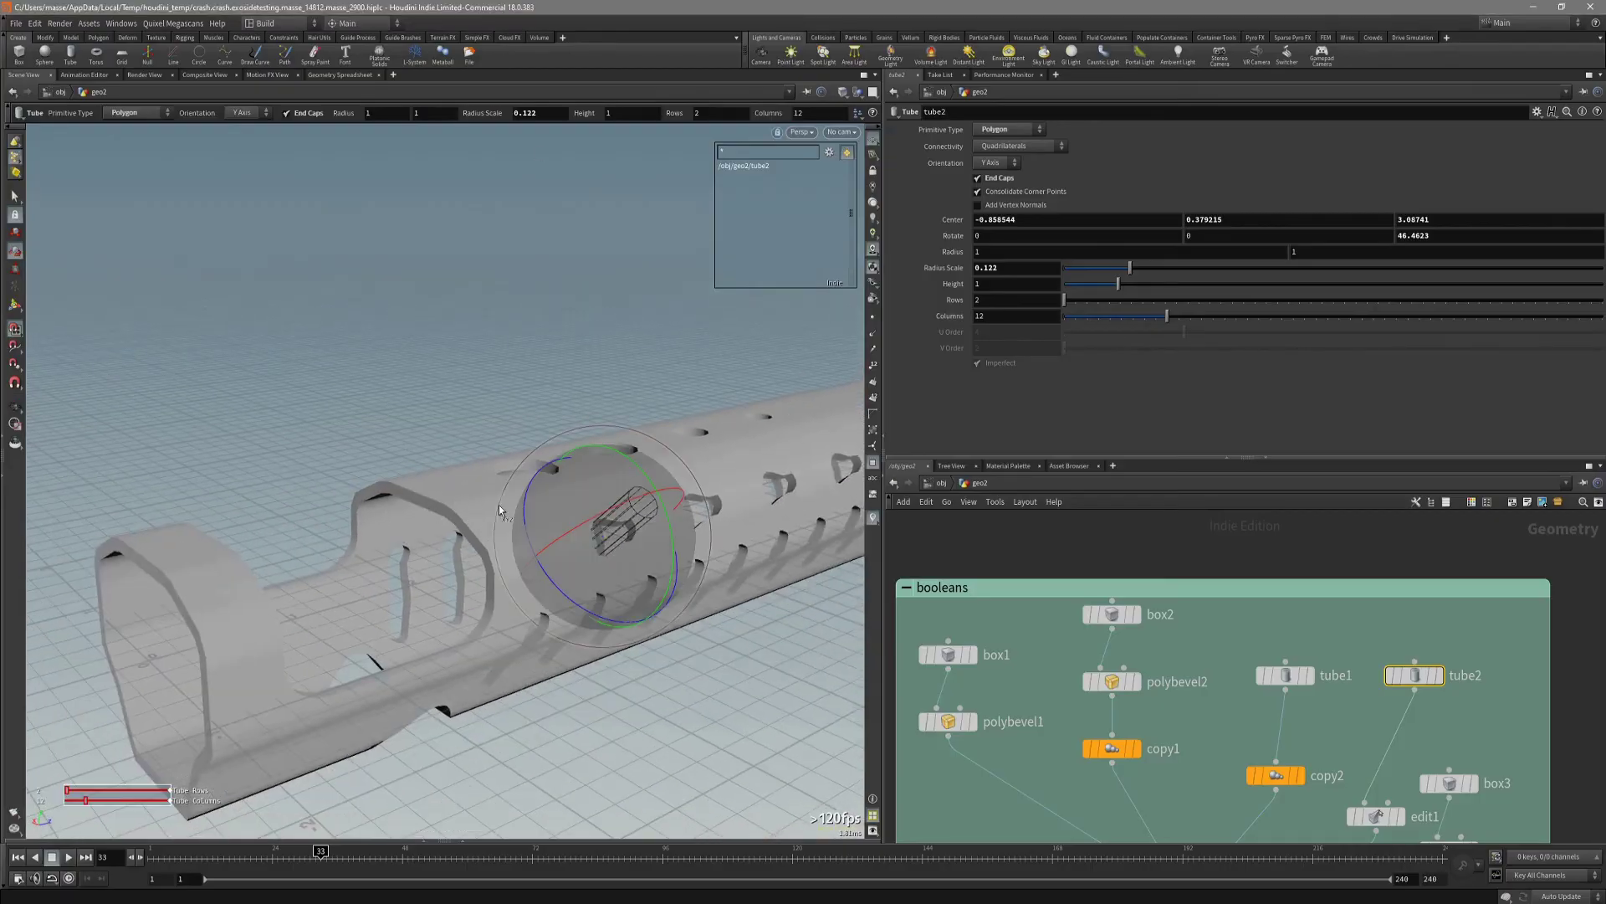
drag(637, 532, 556, 531)
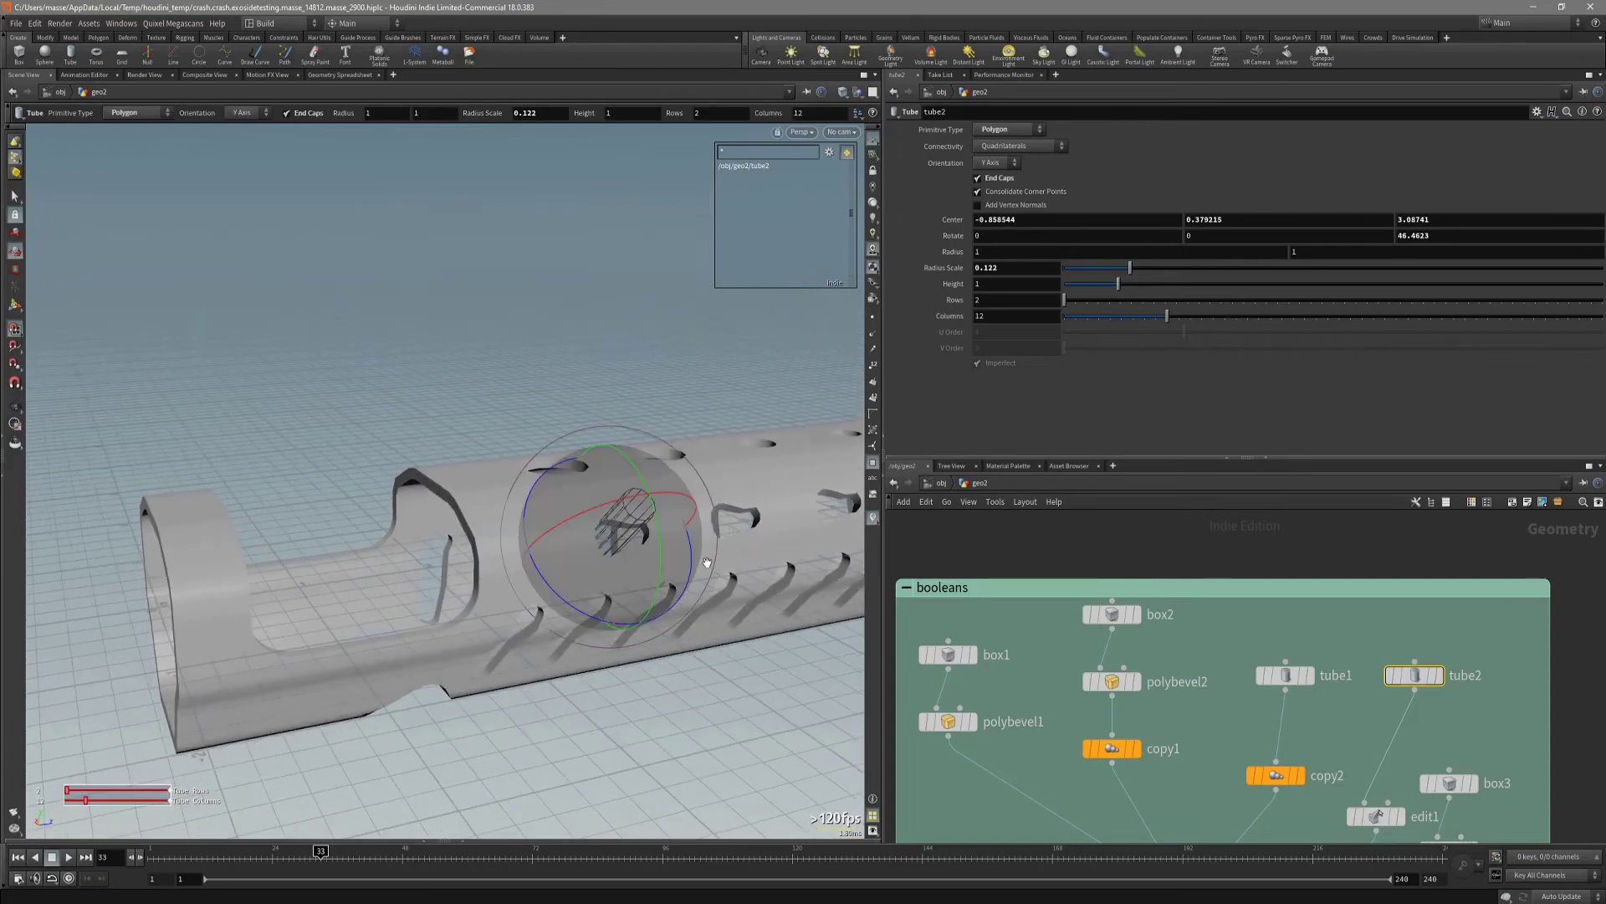
drag(702, 561, 477, 555)
right_drag(477, 556, 578, 574)
drag(577, 574, 499, 632)
key(Return)
key(space+3)
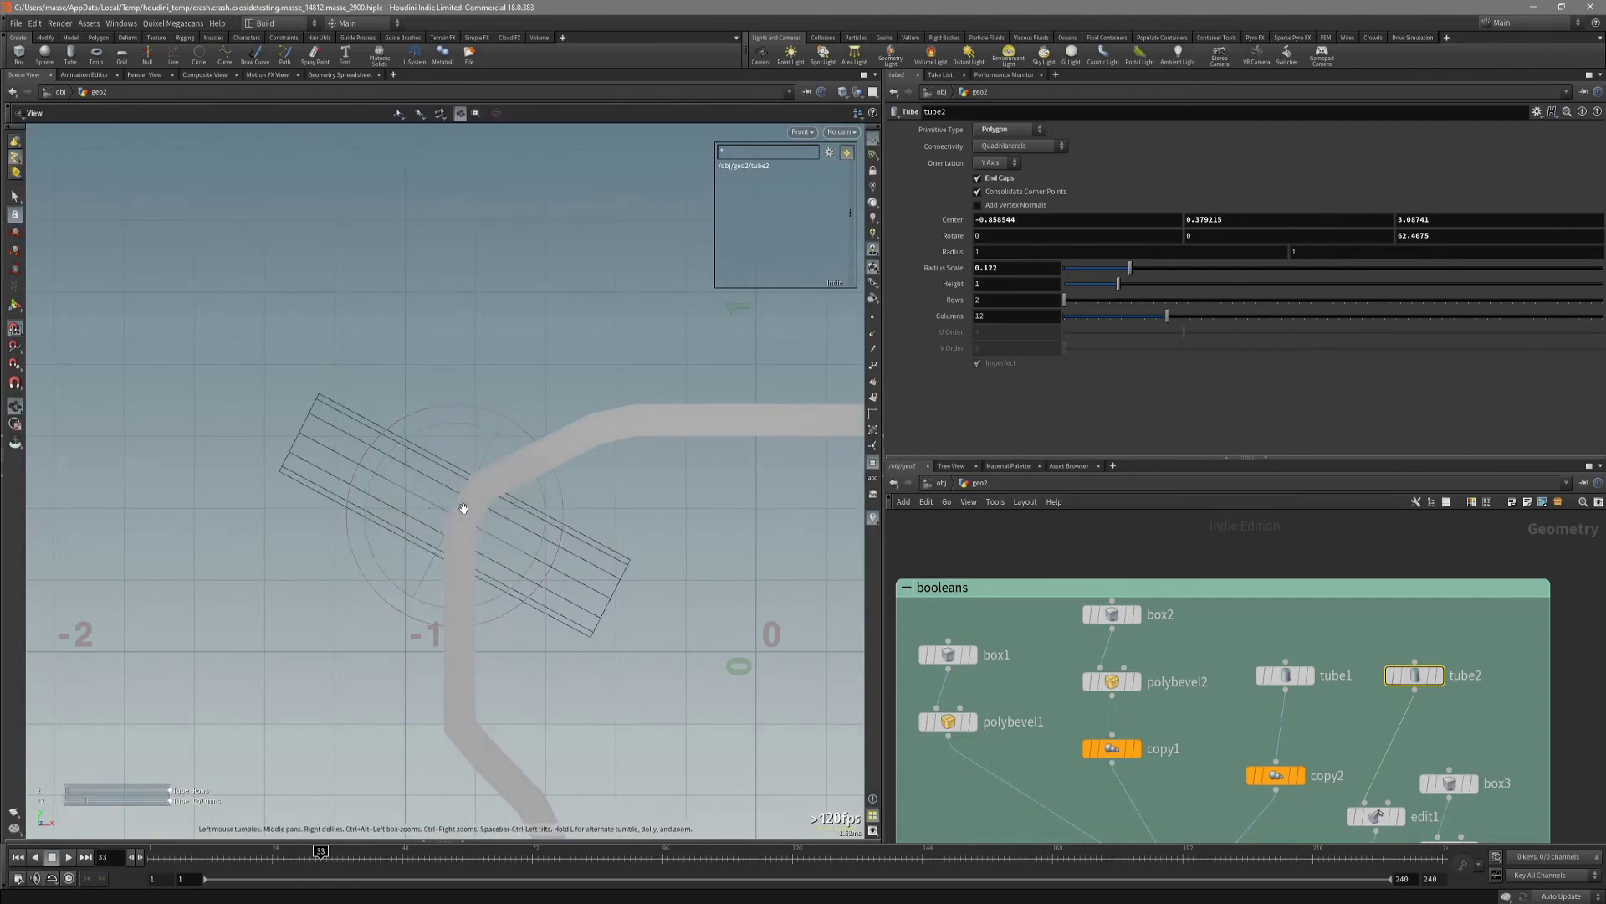
key(space+1)
mouse_move(463, 509)
mouse_down()
mouse_move(420, 600)
mouse_move(374, 611)
mouse_move(459, 545)
mouse_up()
Refine tube2's Z rotation to about 66.67 so the cutter runs more squarely through the handguard's angled side.
key(w)
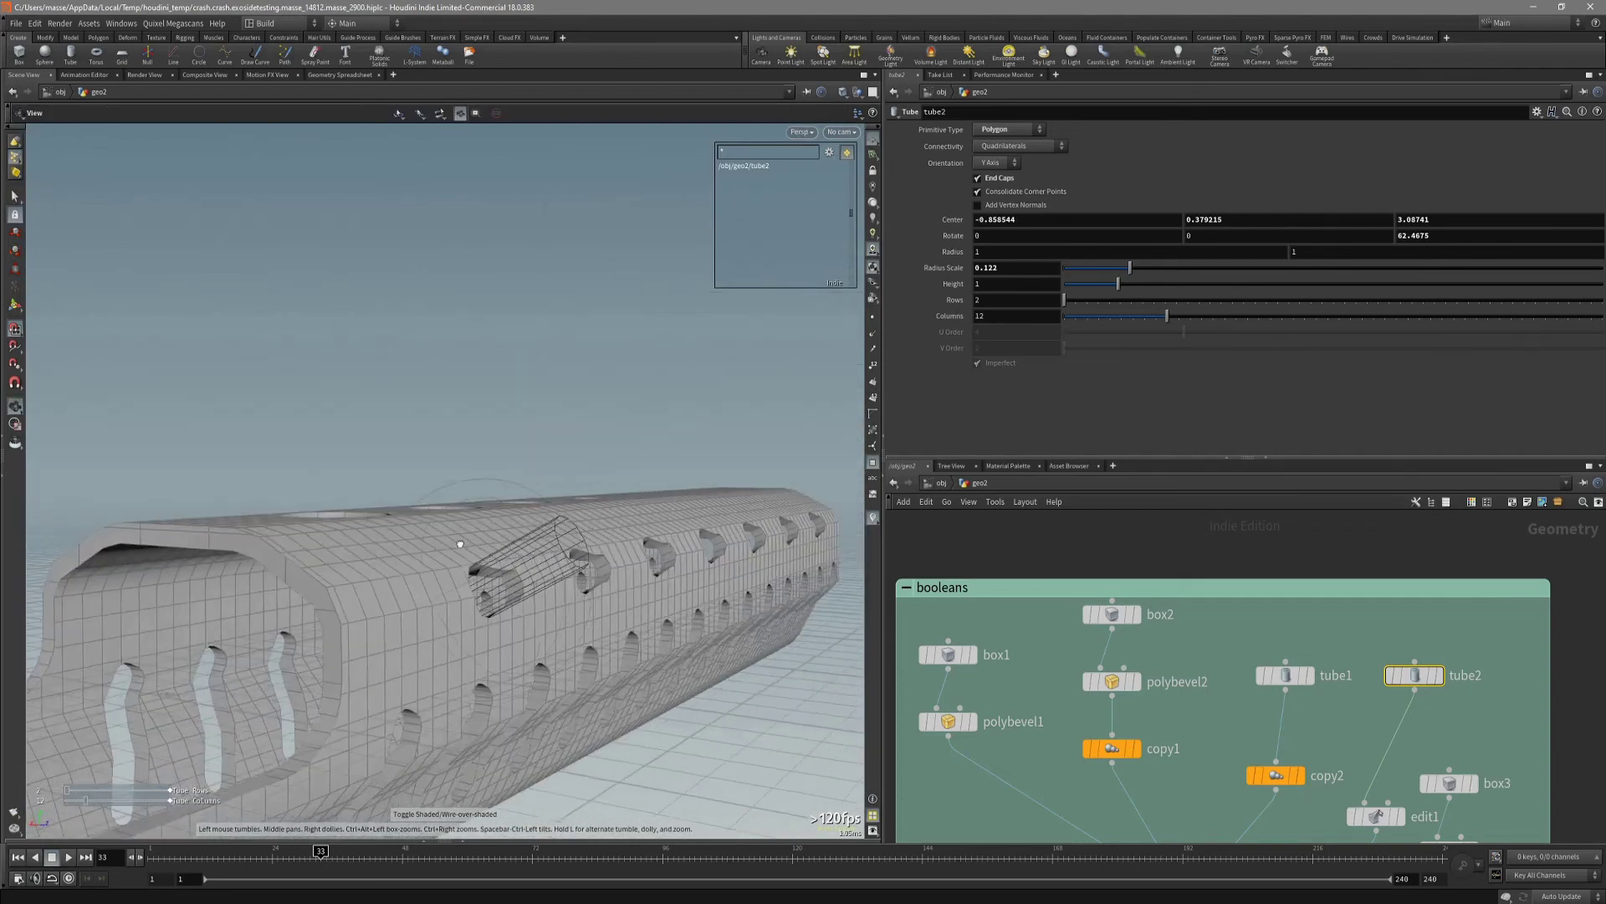
right_drag(459, 544, 656, 585)
key(w)
mouse_move(656, 585)
mouse_down()
mouse_move(600, 579)
mouse_move(584, 585)
mouse_move(606, 613)
mouse_move(534, 619)
mouse_move(596, 627)
mouse_move(554, 621)
mouse_move(584, 624)
mouse_move(556, 674)
mouse_move(619, 681)
mouse_up()
key(w)
mouse_move(510, 634)
mouse_down()
mouse_move(711, 657)
mouse_move(659, 617)
mouse_move(469, 663)
mouse_move(592, 637)
mouse_up()
key(shift+w)
Select boolean1 and check how the rotated tube cutters intersect the handguard.
scroll(985, 753, down, 4)
middle_drag(976, 775, 1075, 653)
scroll(981, 686, down, 3)
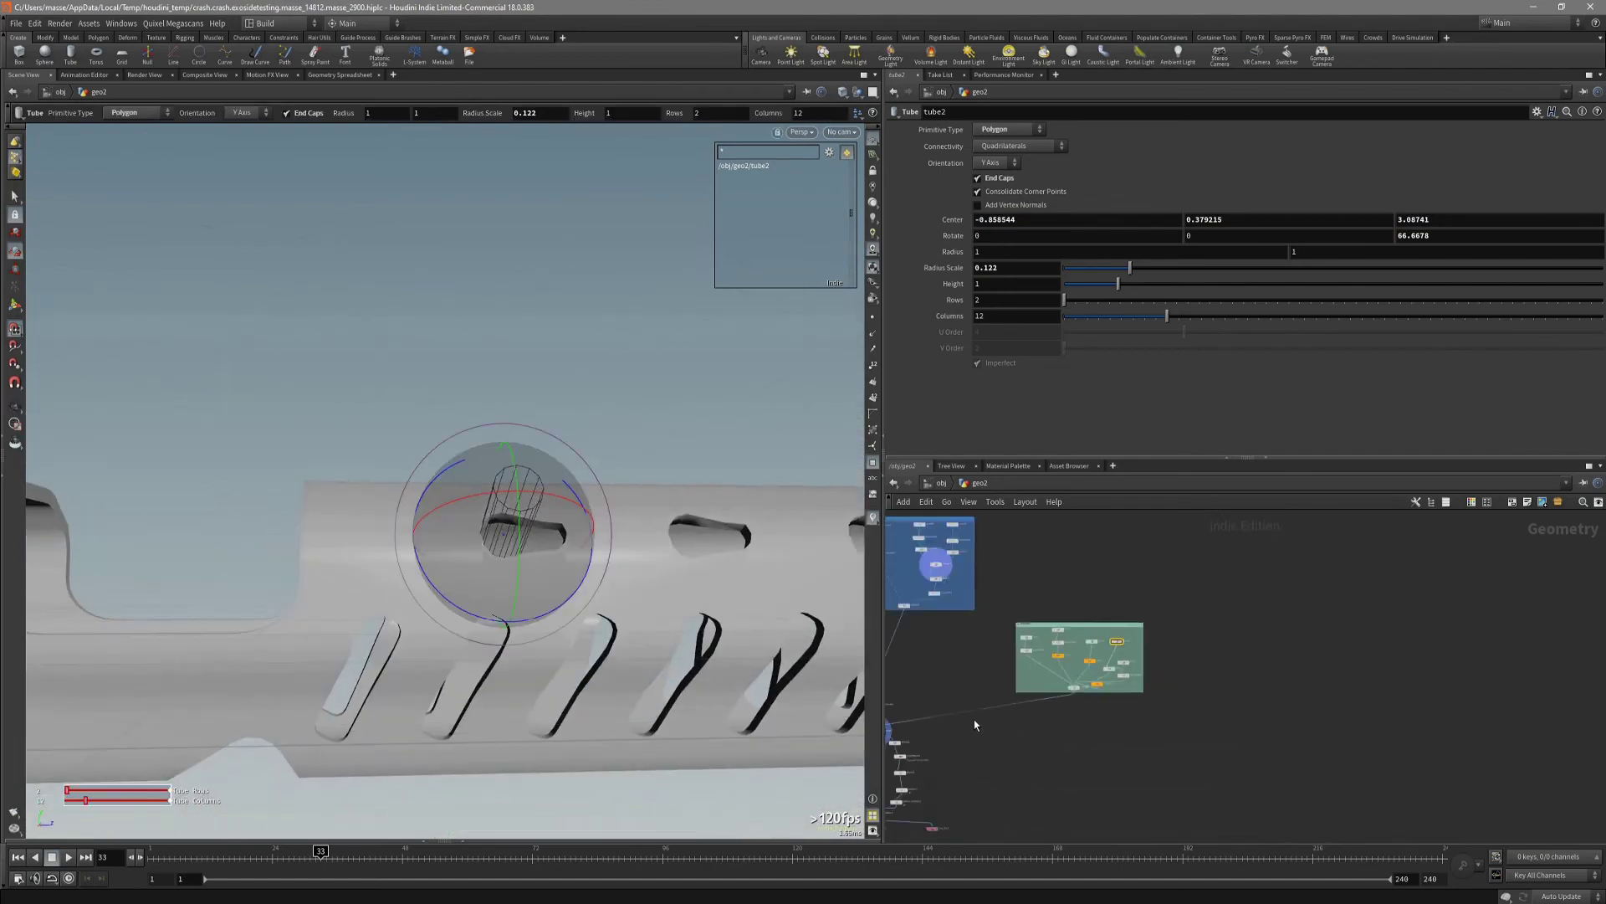
middle_drag(976, 725, 1193, 632)
scroll(1083, 665, up, 3)
scroll(1149, 609, up, 2)
click(1079, 609)
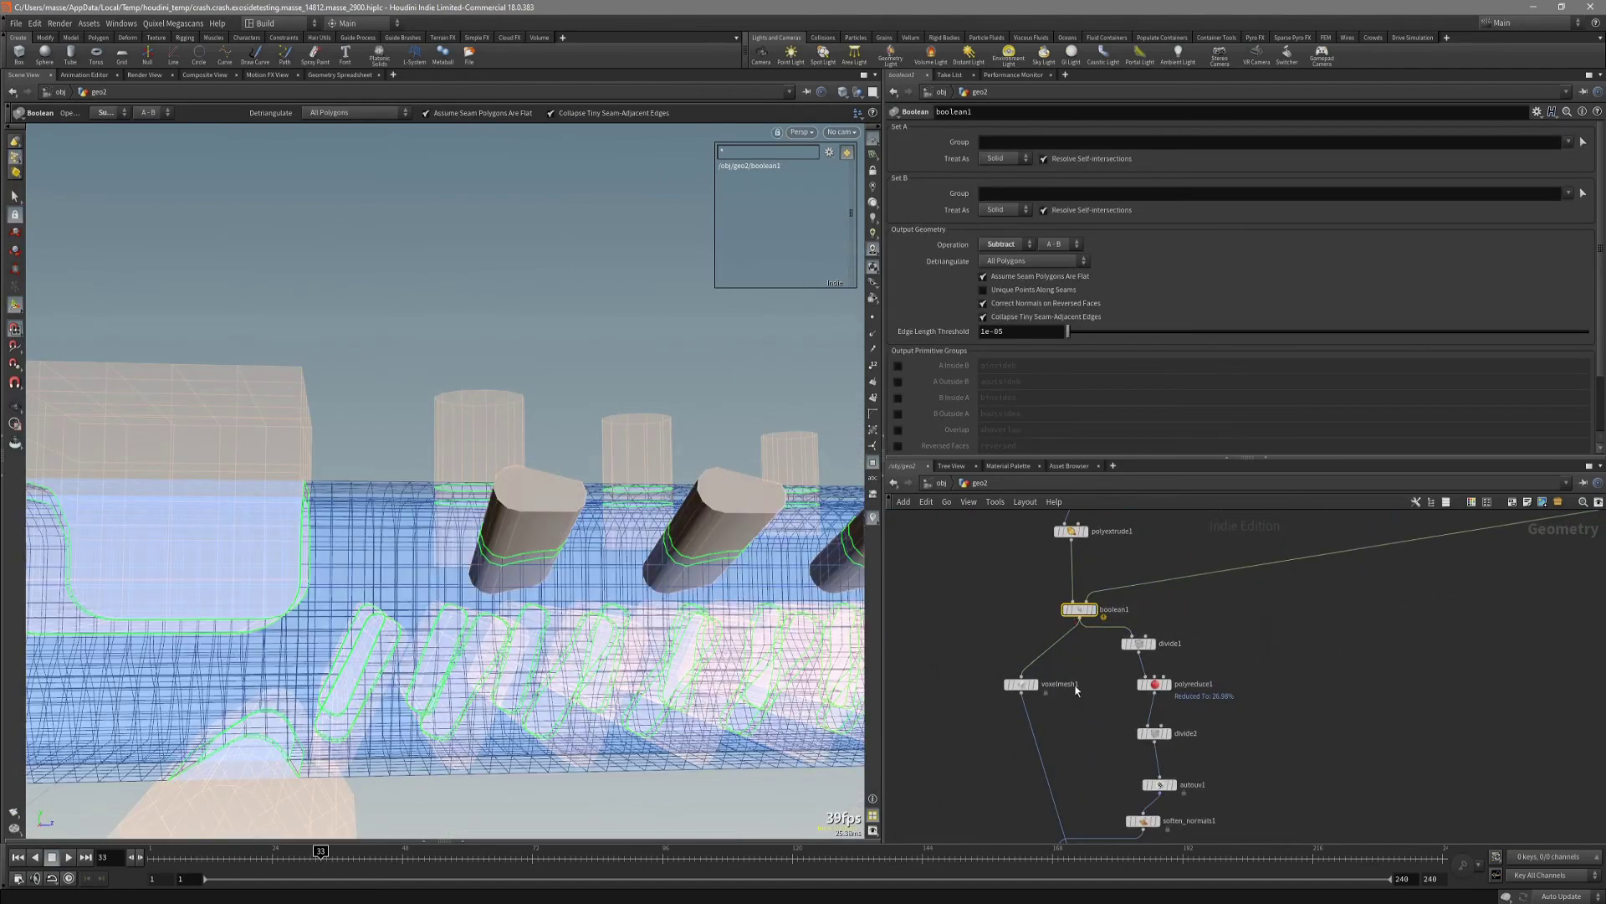
Rebake the normal map in maps_baker1 with the rotated cutters and display color1 without wireframe.
scroll(1076, 689, down, 2)
middle_drag(1076, 690, 1049, 636)
scroll(1054, 725, up, 3)
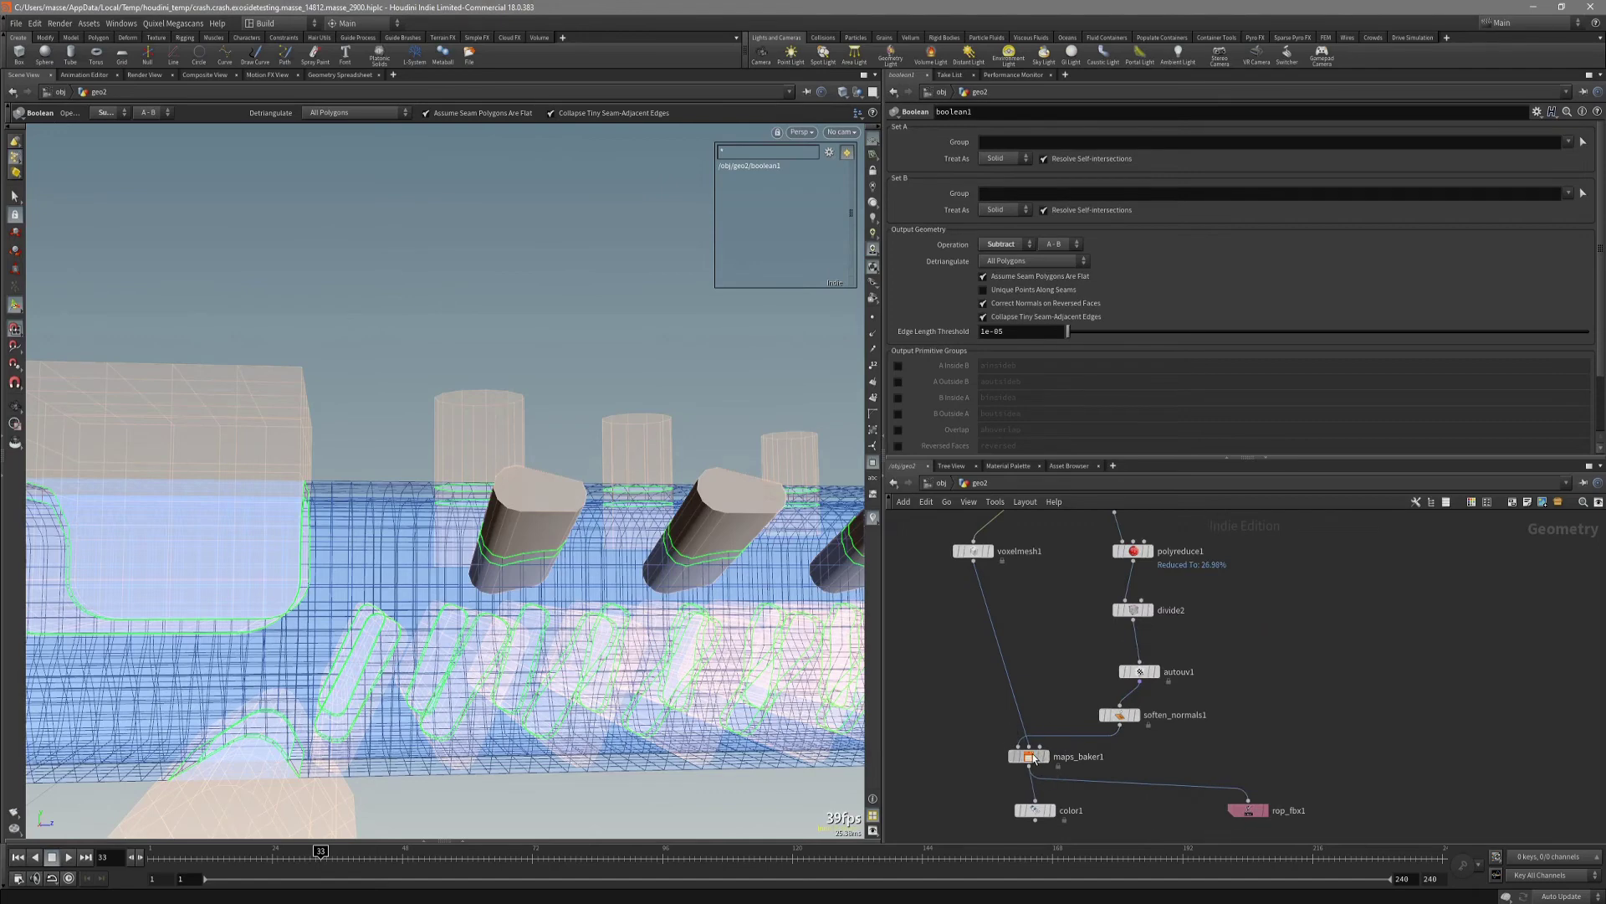
click(1032, 756)
click(1036, 809)
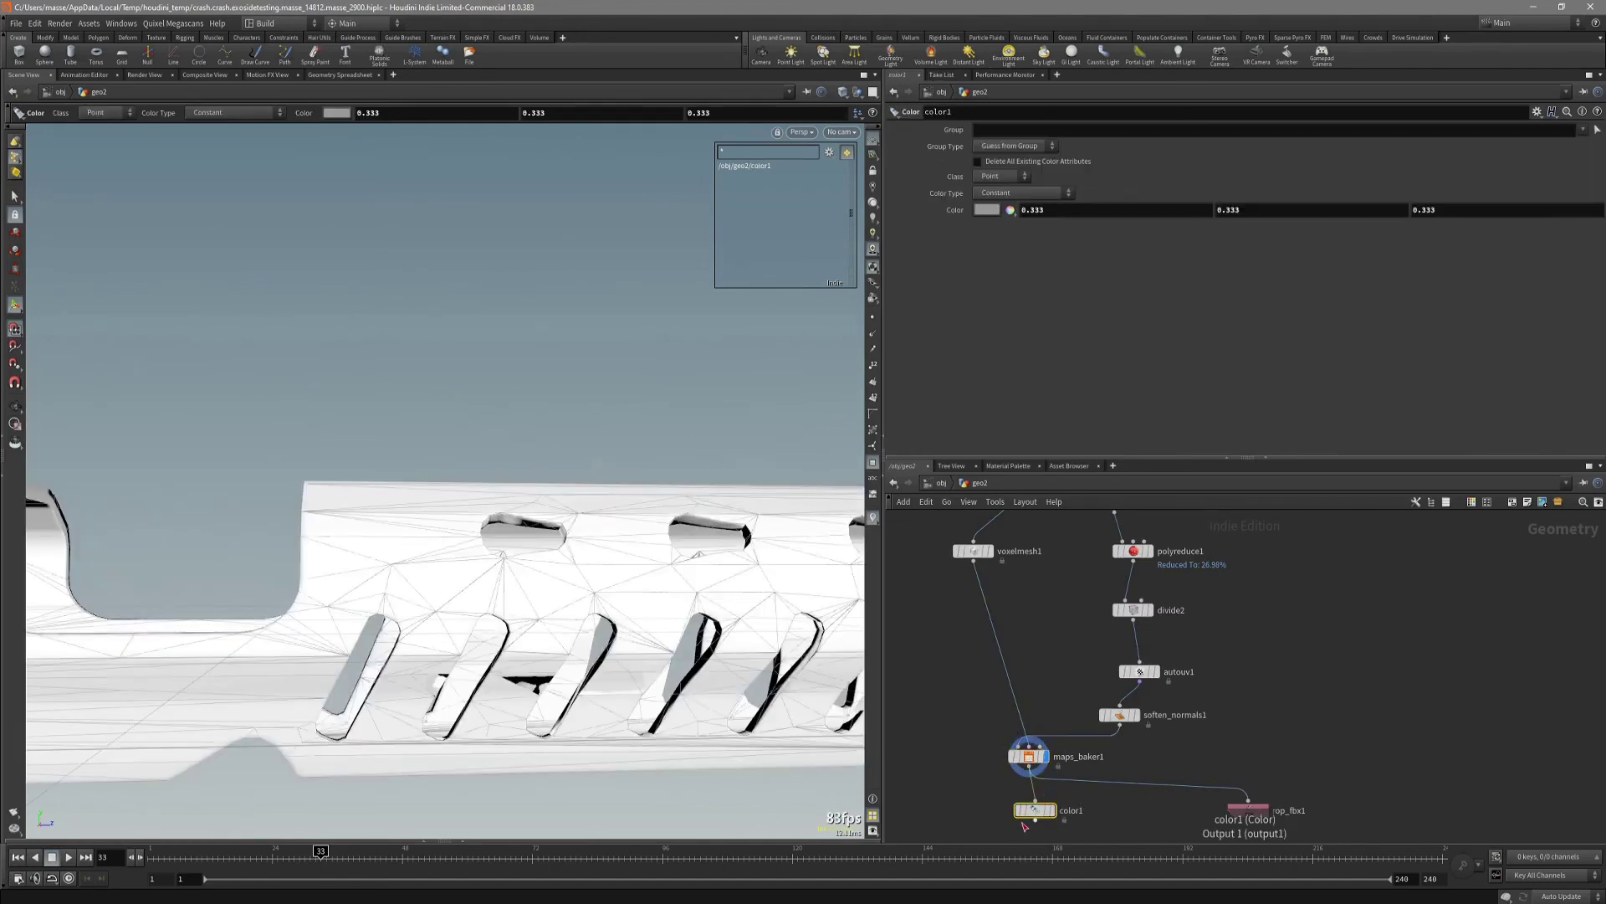
click(1031, 757)
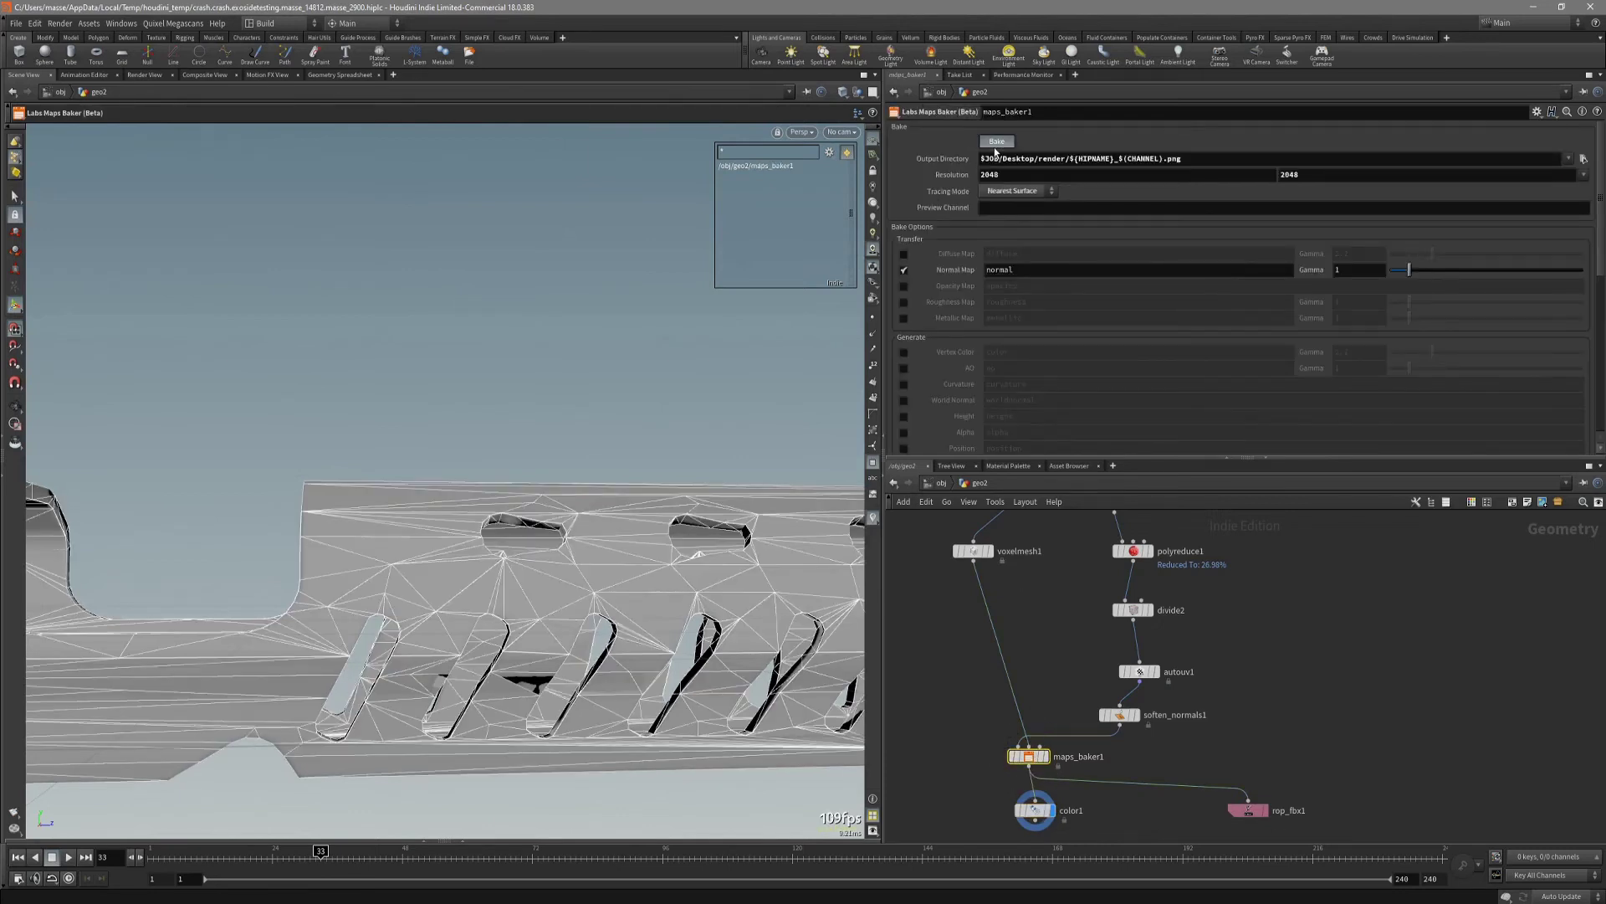
click(996, 144)
drag(1115, 824, 996, 801)
mouse_move(774, 636)
alt+mouse_down()
mouse_move(766, 711)
mouse_move(717, 670)
mouse_move(776, 635)
mouse_move(736, 594)
mouse_move(554, 604)
mouse_move(645, 610)
mouse_move(692, 563)
mouse_move(663, 615)
alt+mouse_up()
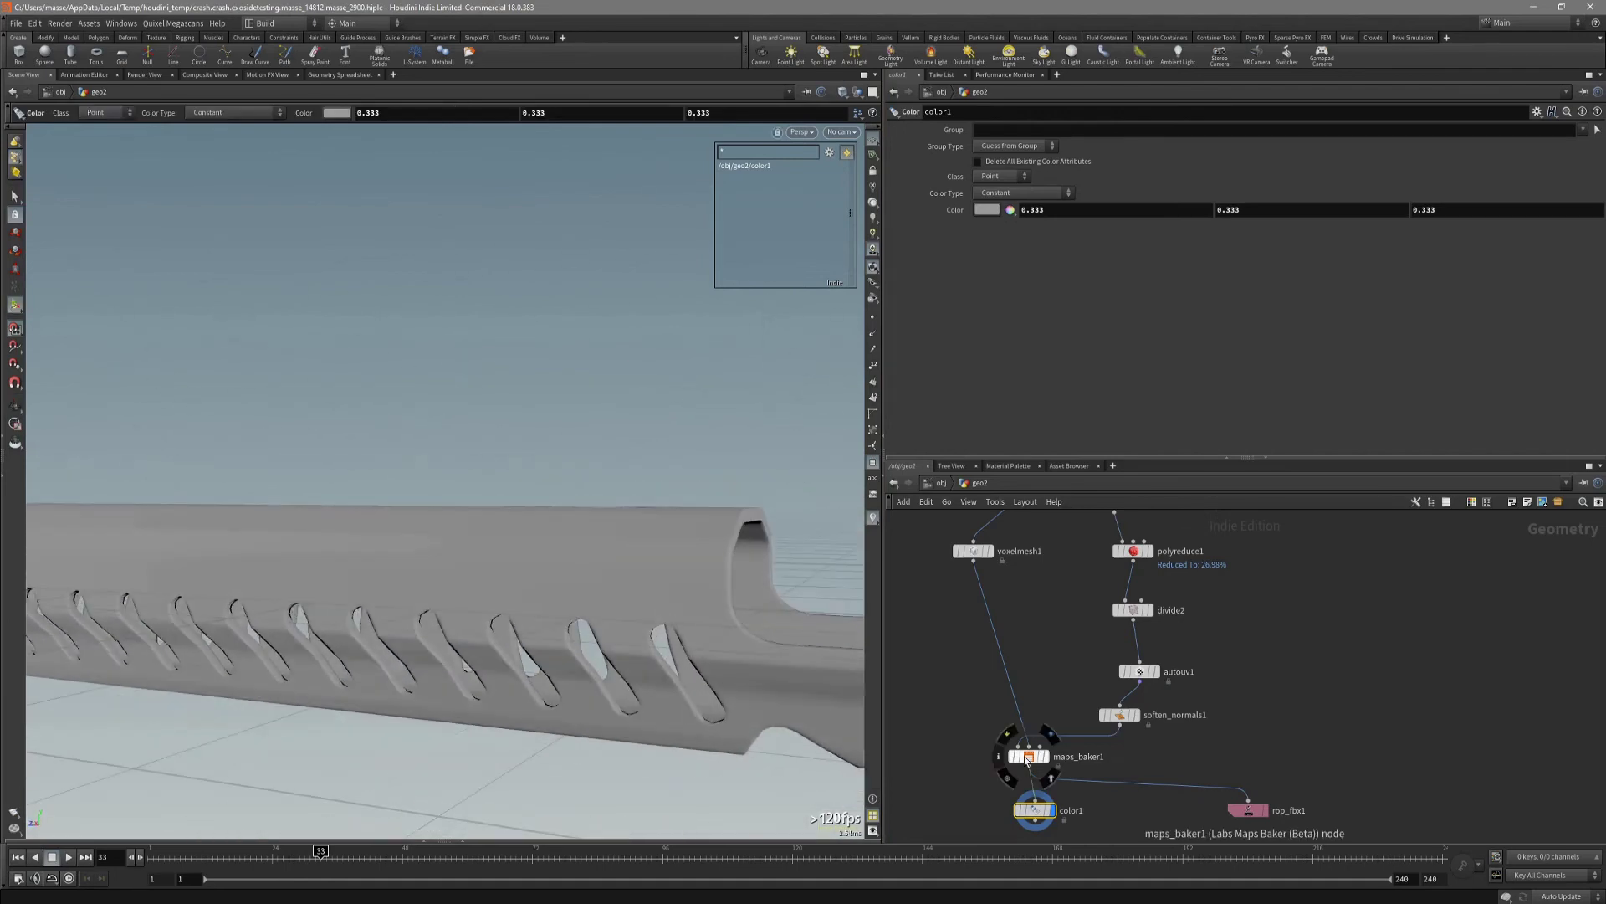
Review maps_baker1's advanced Tangent Normal Flip X and Flip Y options while examining the low-poly handguard.
click(1029, 756)
scroll(1051, 400, down, 10)
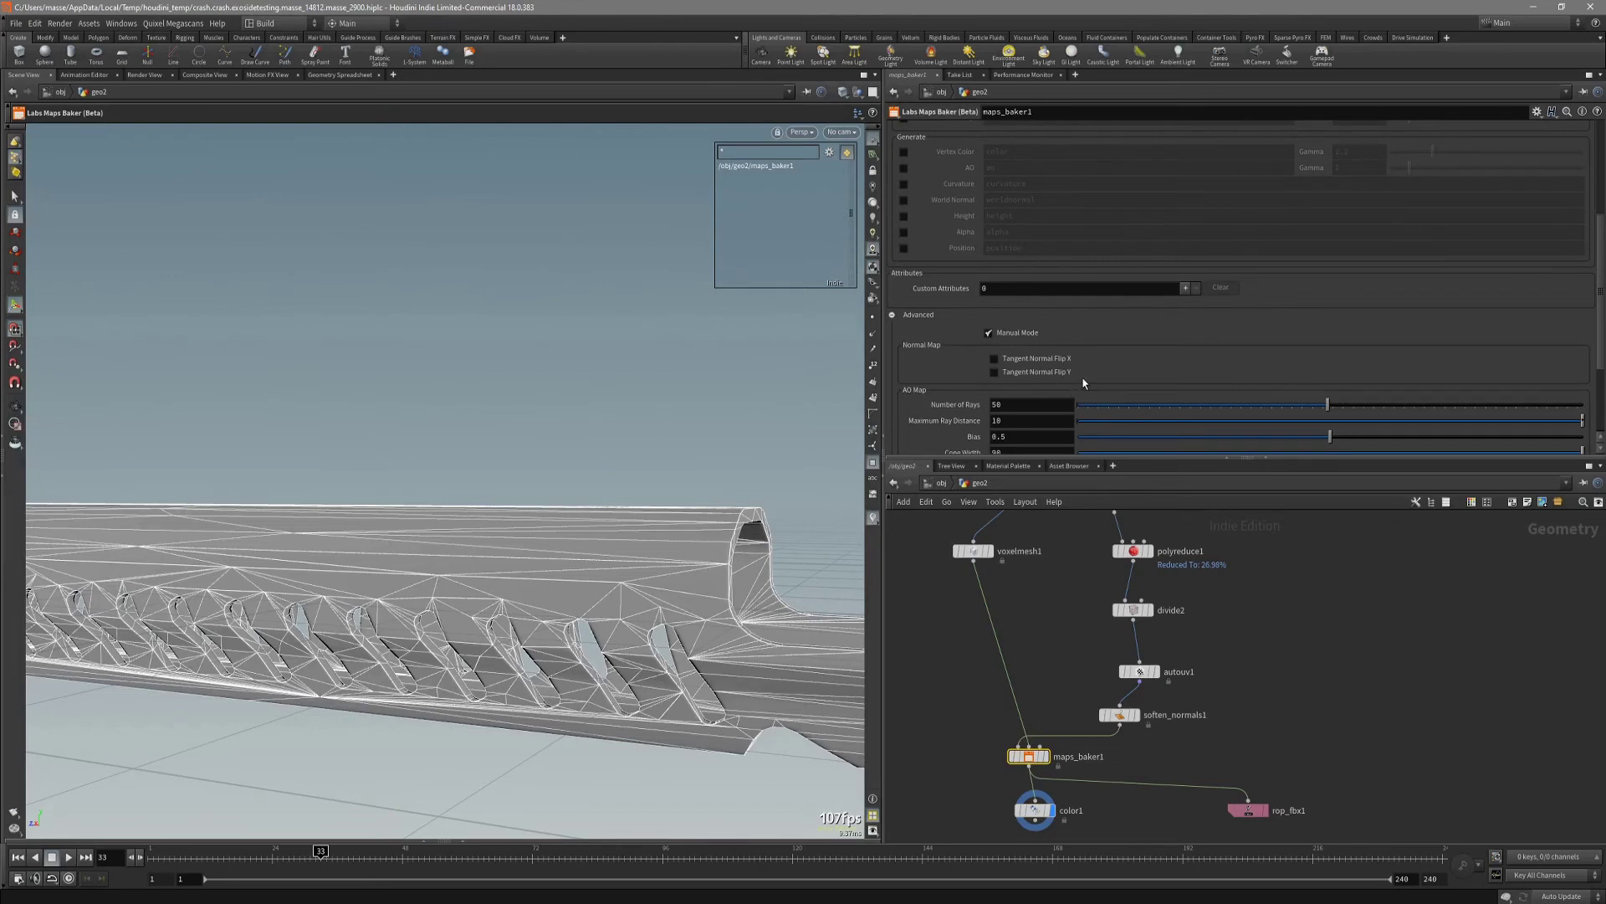
mouse_move(702, 493)
alt+mouse_down()
mouse_move(638, 516)
mouse_move(682, 500)
alt+mouse_up()
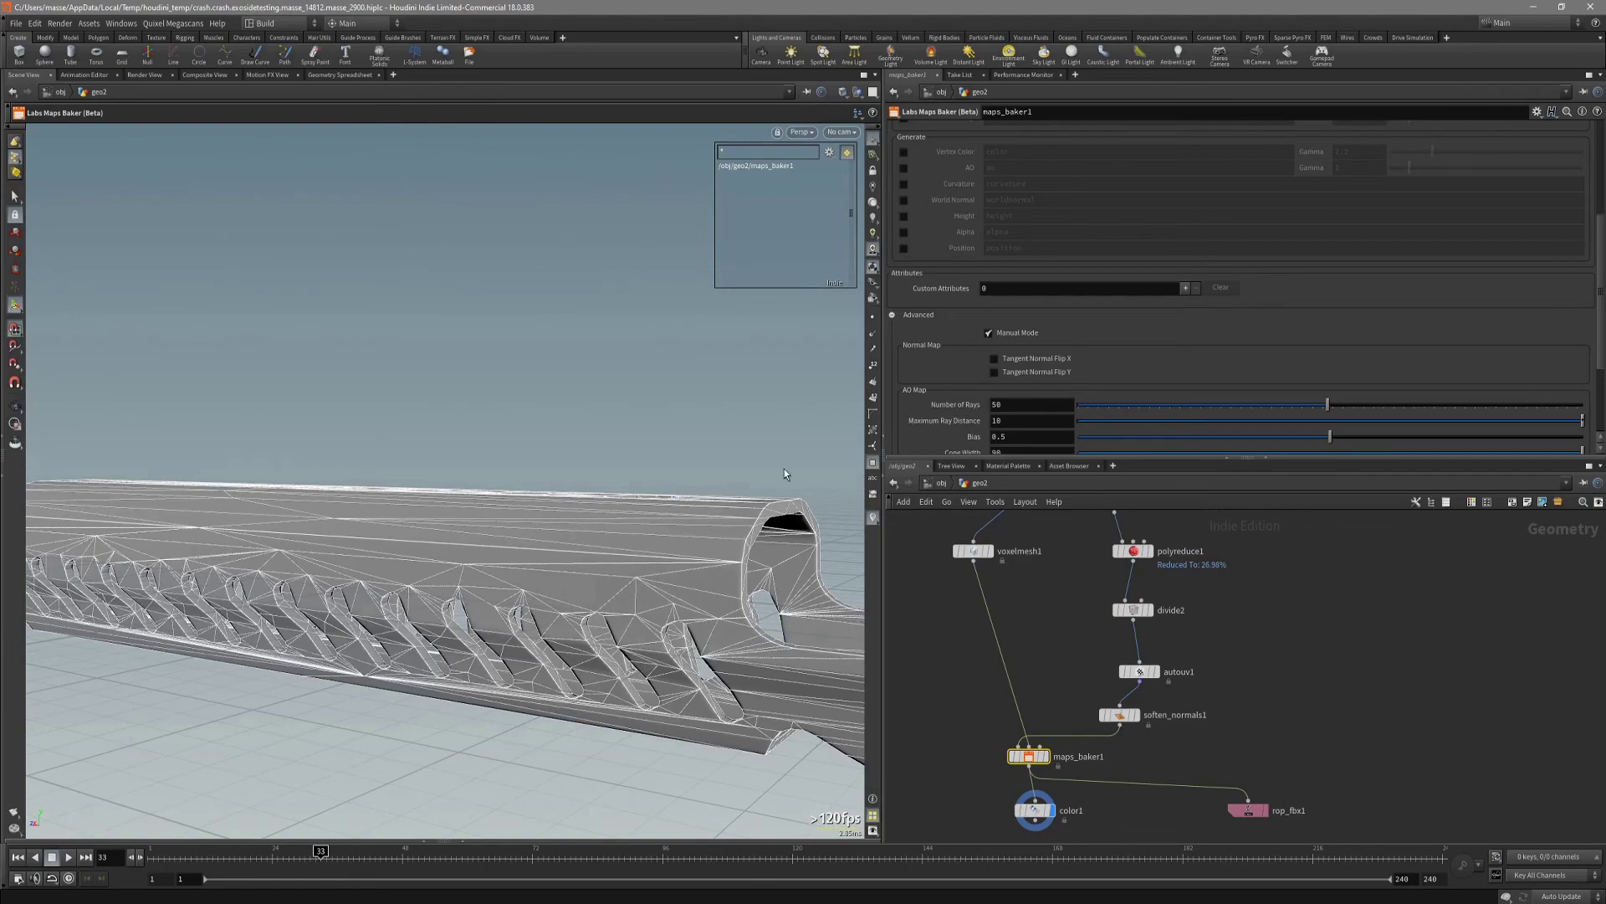
alt+drag(789, 476, 837, 456)
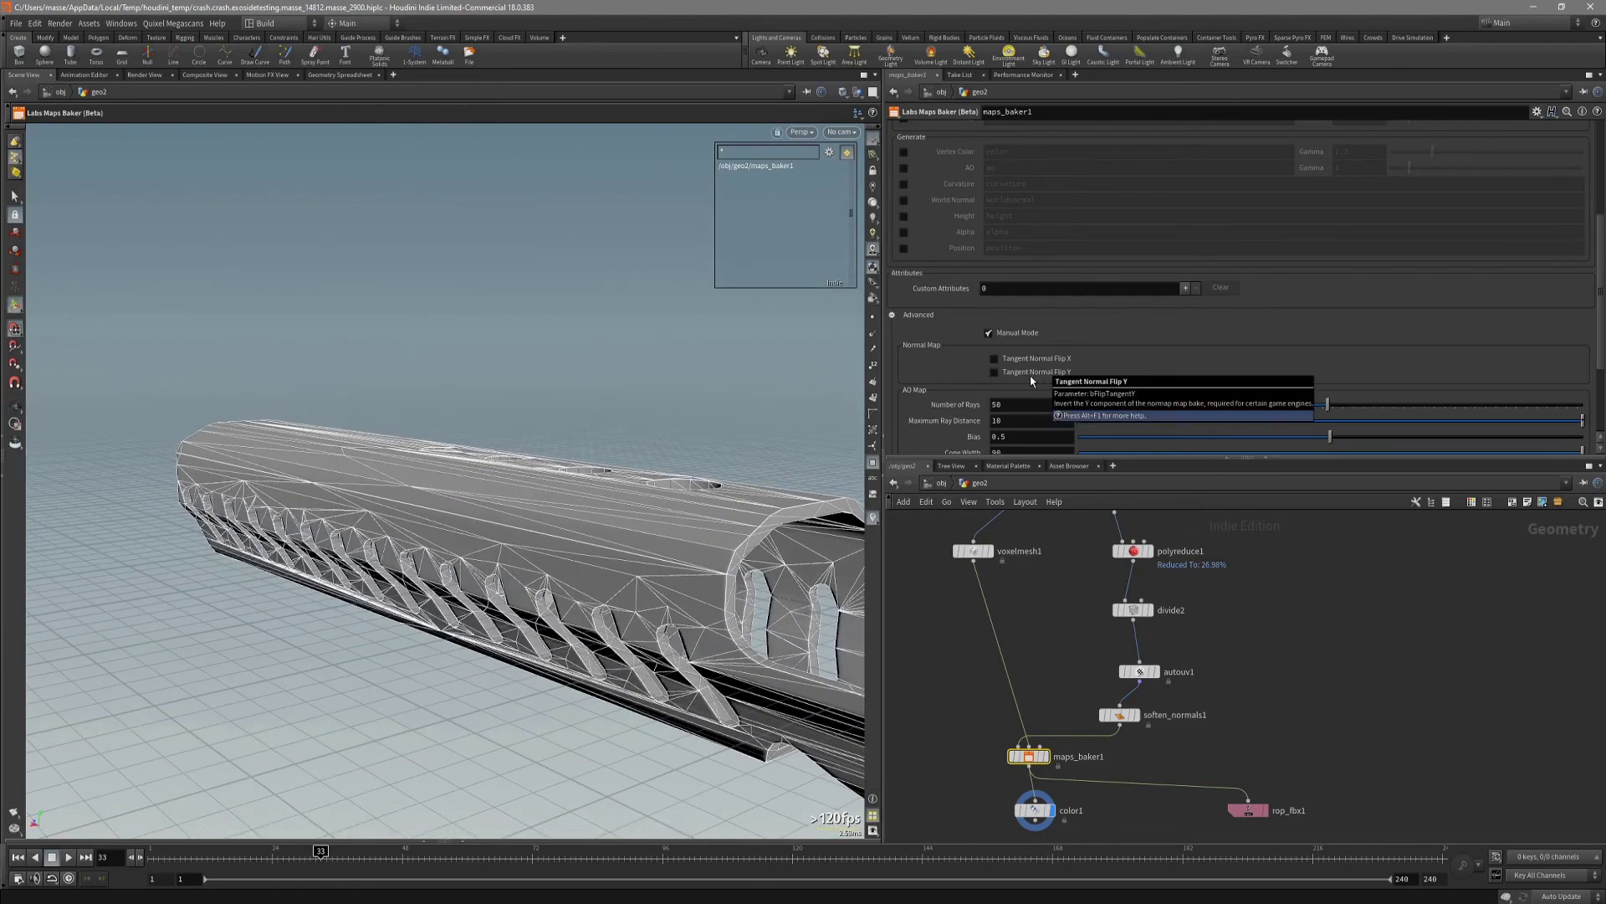
alt+drag(737, 468, 585, 574)
Display maps_baker1 and compare the baked handguard with and without wireframe from several angles.
click(1046, 755)
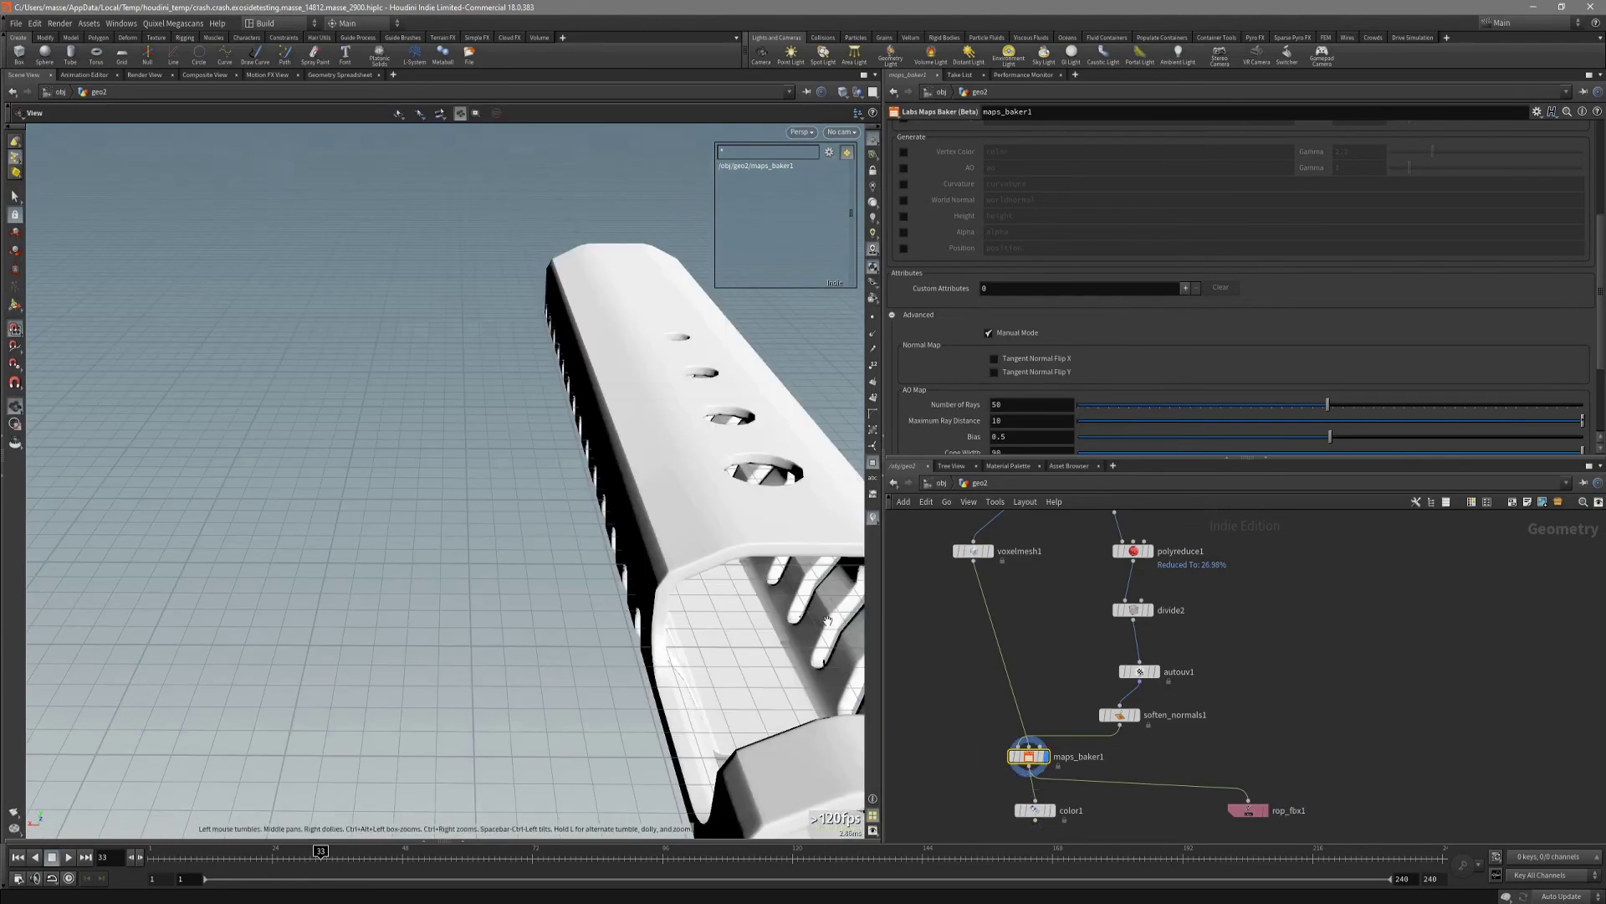
mouse_move(753, 535)
alt+mouse_down()
mouse_move(602, 629)
mouse_move(623, 628)
mouse_move(661, 616)
mouse_move(632, 568)
mouse_move(563, 570)
mouse_move(584, 597)
mouse_move(688, 586)
mouse_move(578, 607)
alt+mouse_up()
key(shift+w)
key(shift+w)
key(shift+w)
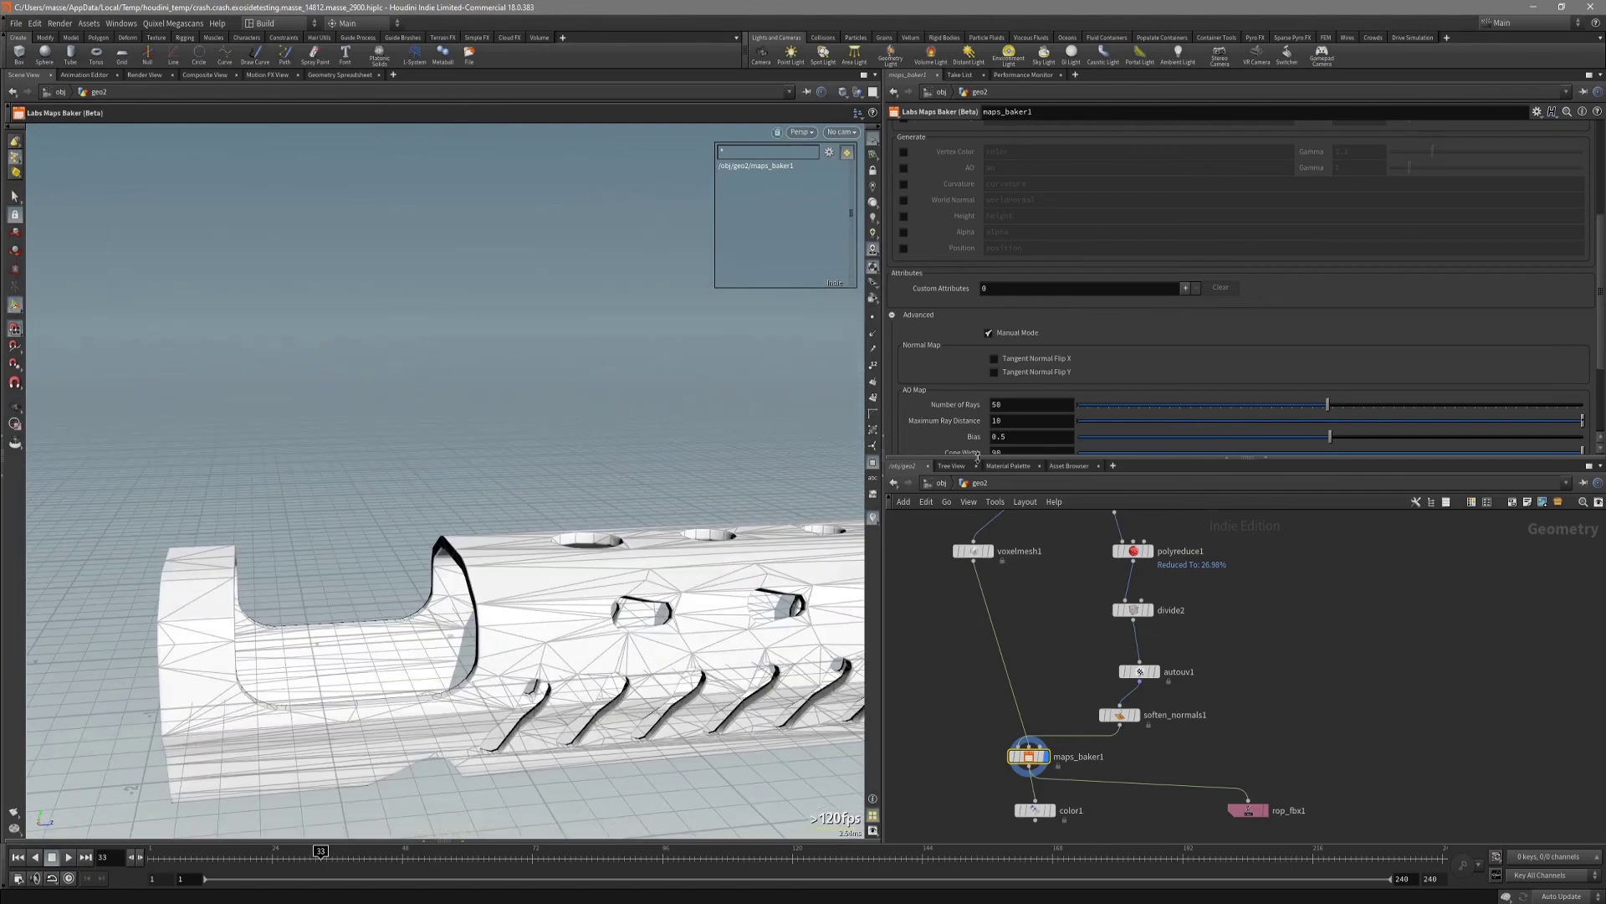
scroll(1100, 324, up, 1)
scroll(1101, 323, up, 2)
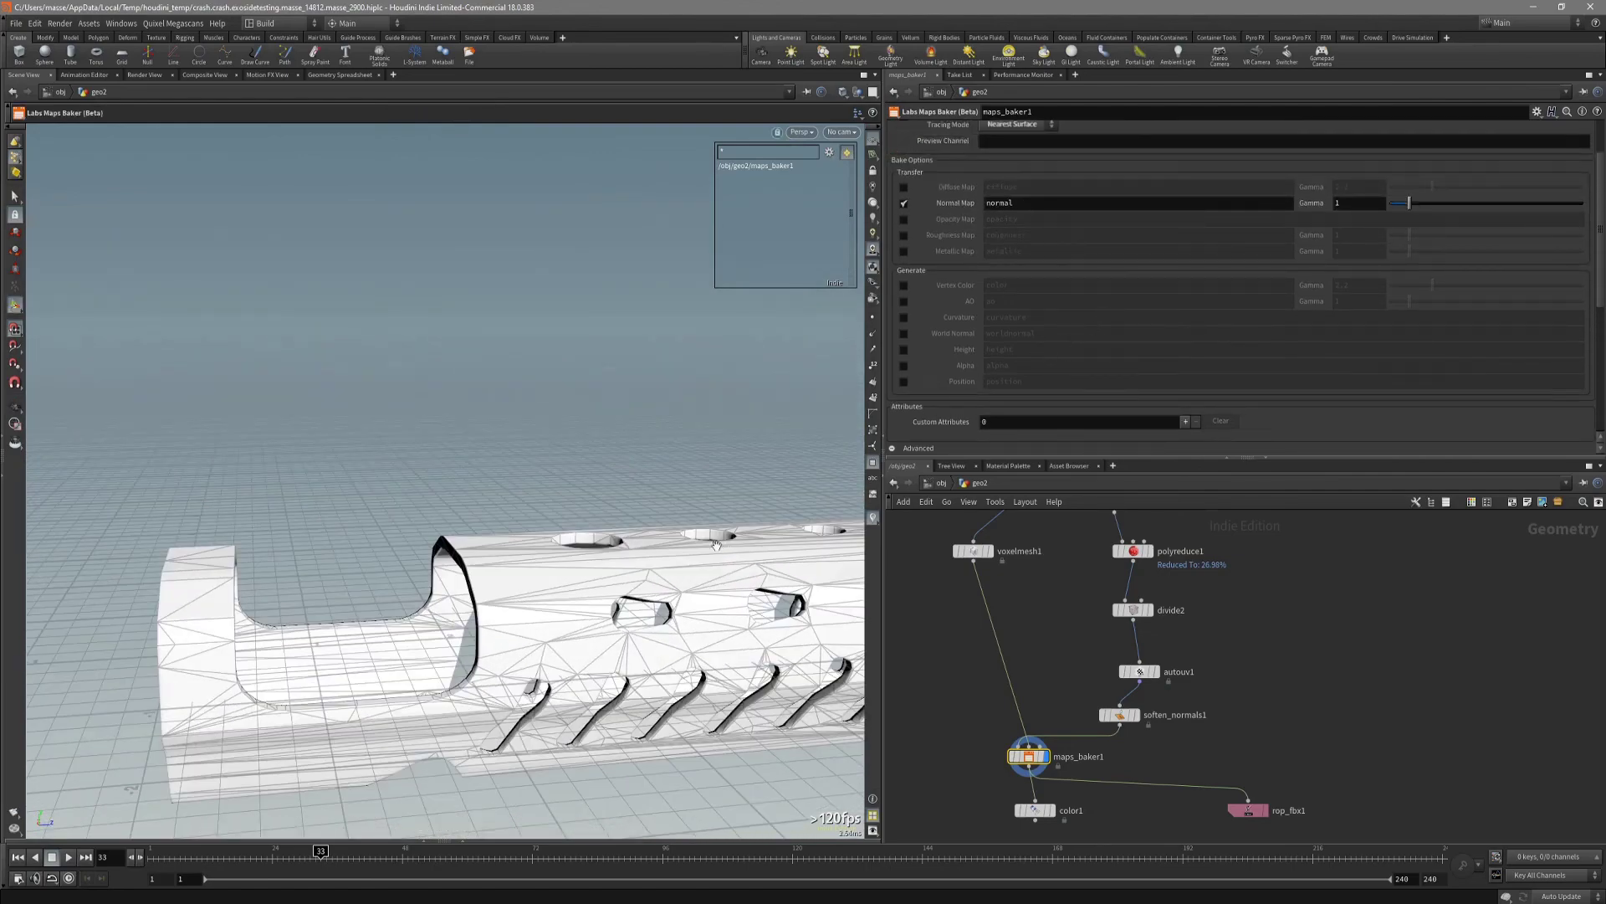
key(shift+w)
alt+drag(716, 546, 470, 581)
scroll(1049, 405, down, 4)
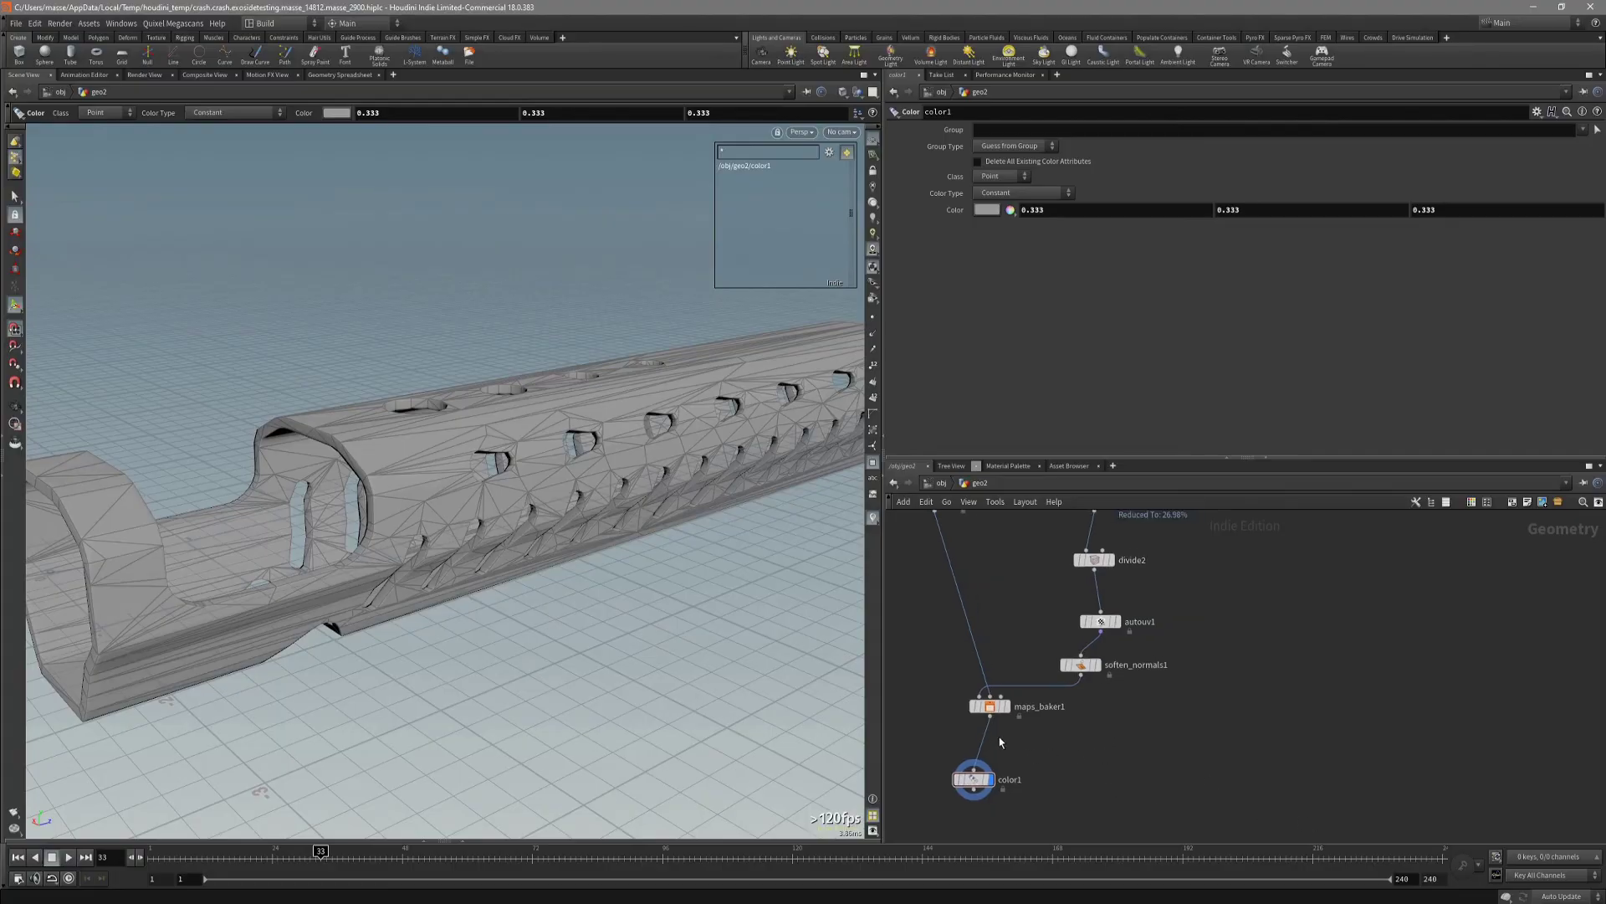
Add a ROP FBX Output node connected to the output of maps_baker1.
drag(994, 718, 1160, 737)
text(fbx)
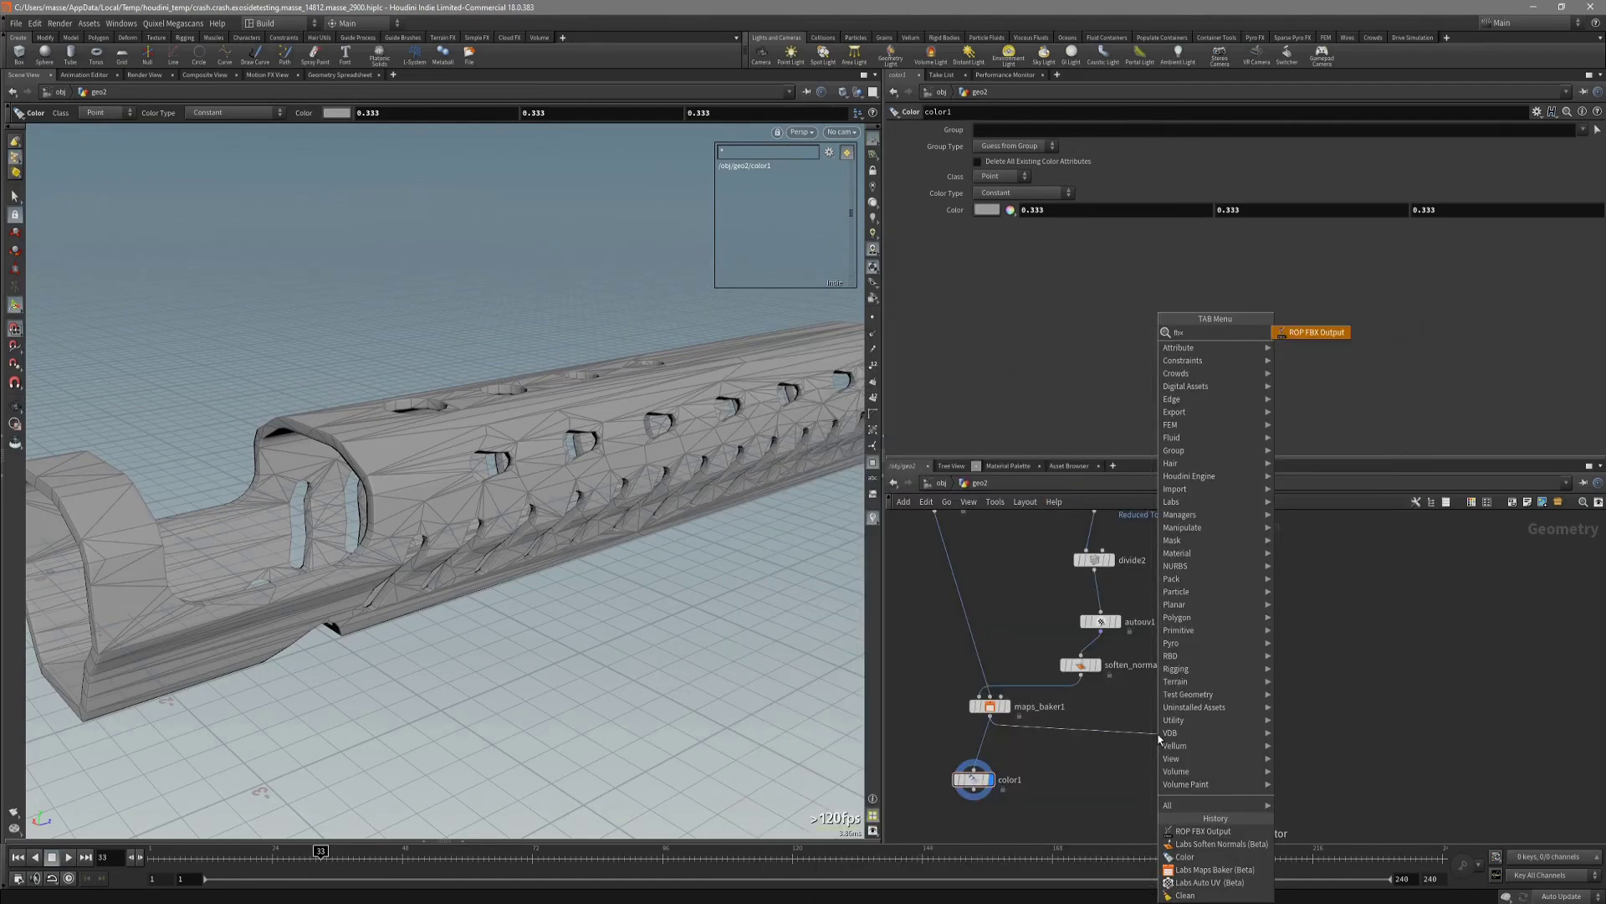
key(Return)
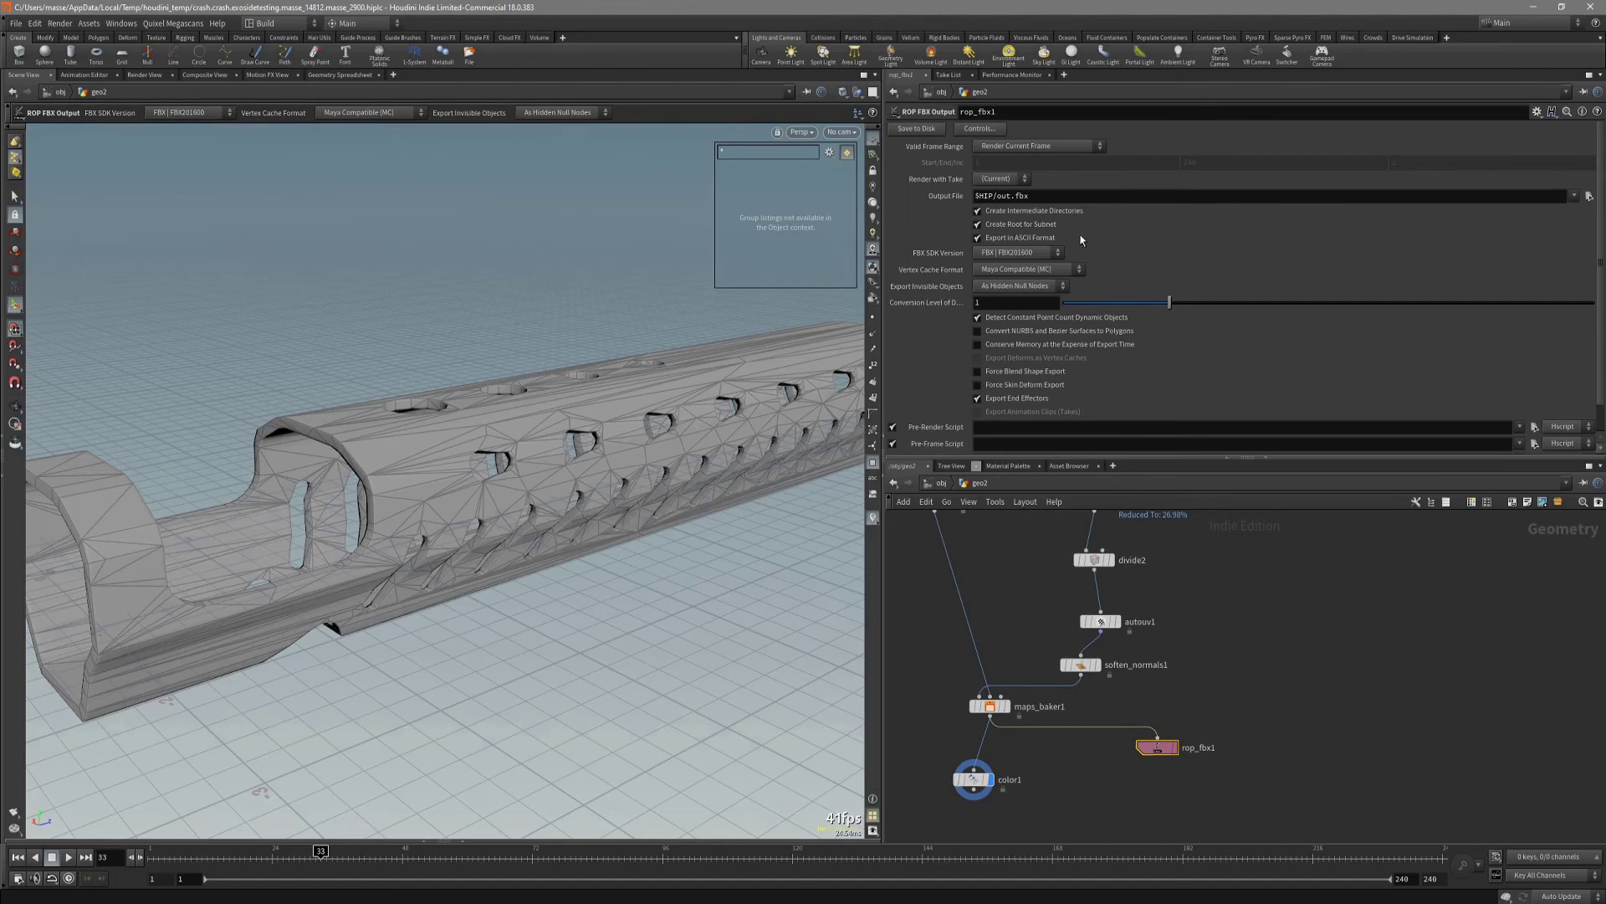
Set the FBX node's output file to $JOB/Desktop/test.fbx.
click(1589, 198)
drag(1235, 189, 883, 295)
click(631, 356)
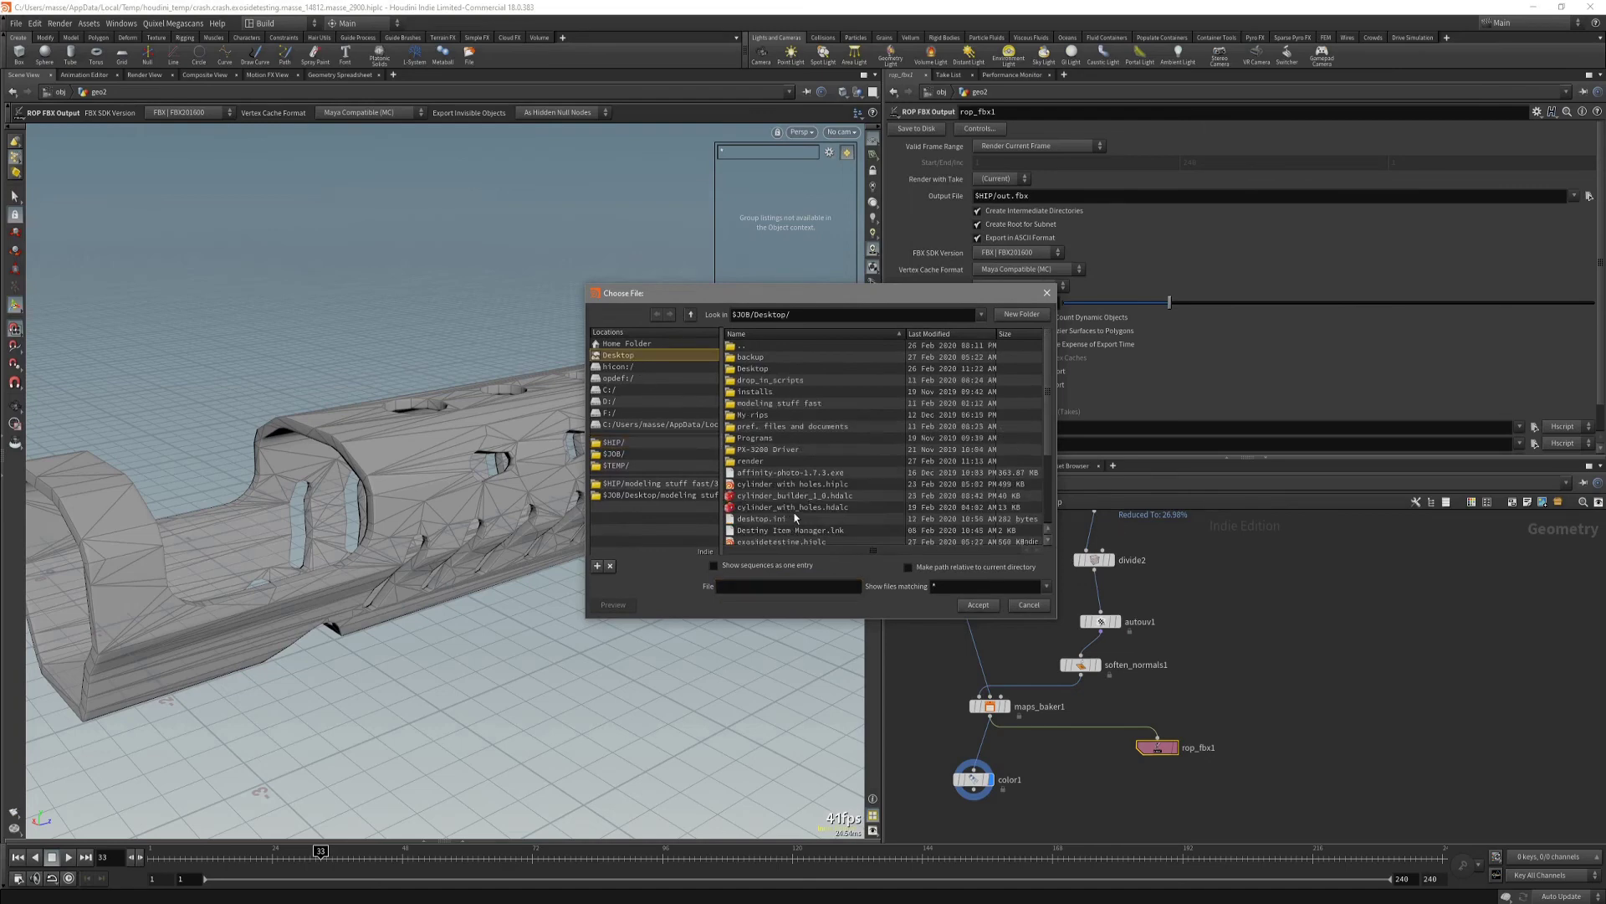
click(778, 585)
click(978, 604)
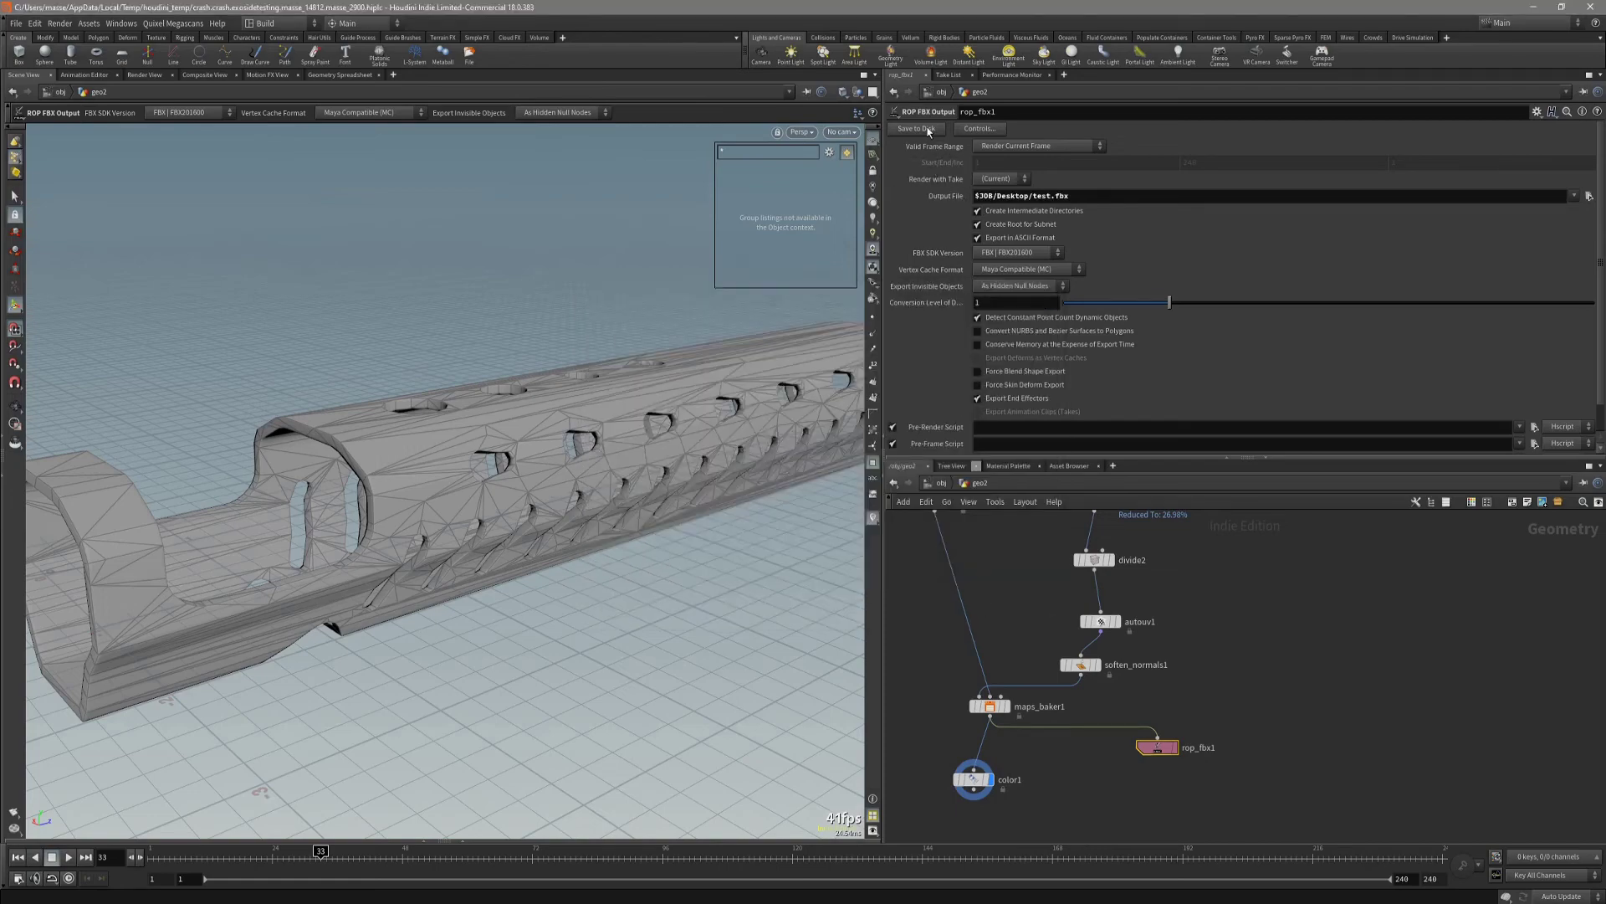
Examine the handguard without wireframe and review maps_baker1's output directory and normal map settings.
mouse_move(670, 485)
alt+mouse_down()
mouse_move(434, 513)
mouse_move(585, 455)
mouse_move(526, 501)
mouse_move(570, 524)
mouse_move(591, 513)
alt+mouse_up()
key(shift+w)
key(Return)
middle_drag(1038, 757, 1062, 740)
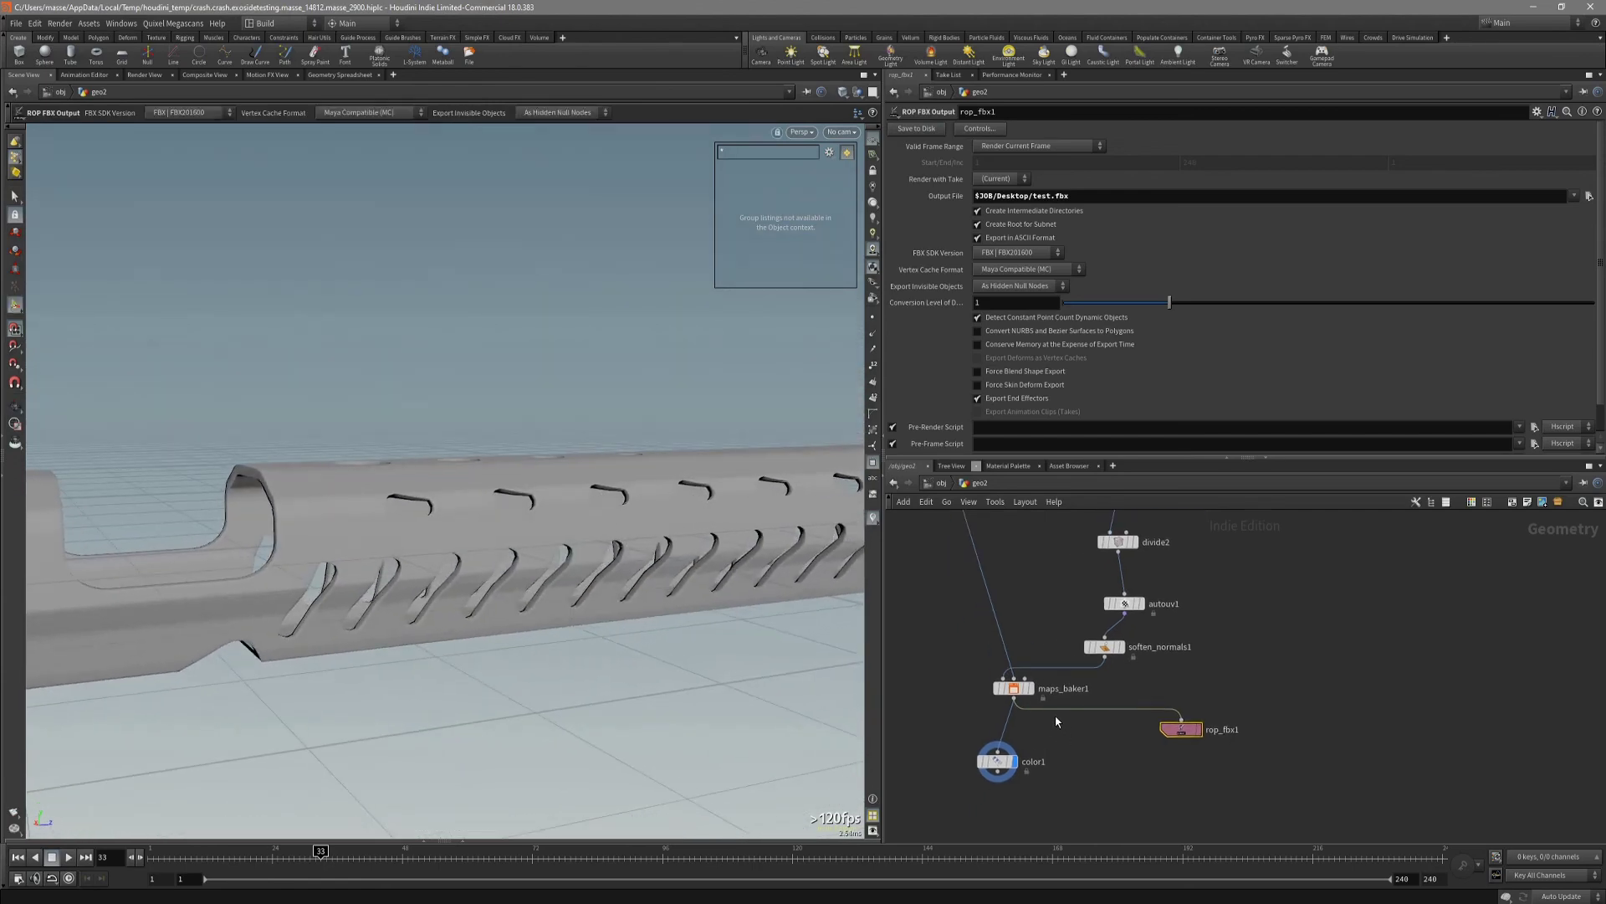
click(1004, 691)
scroll(1077, 281, down, 1)
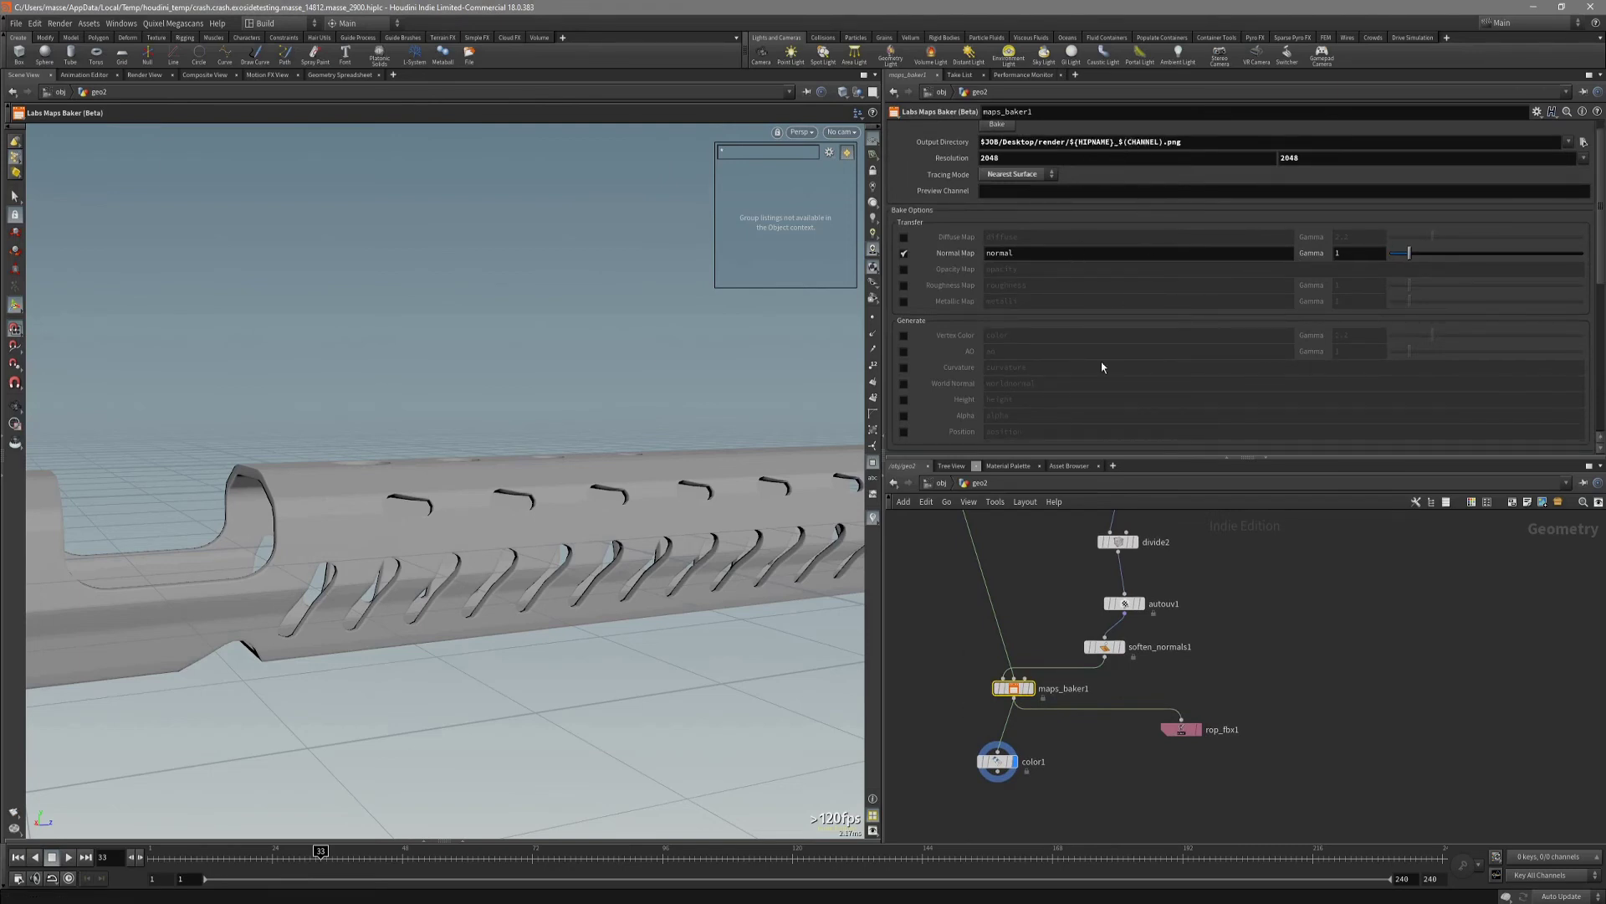
middle_drag(1093, 777, 1112, 762)
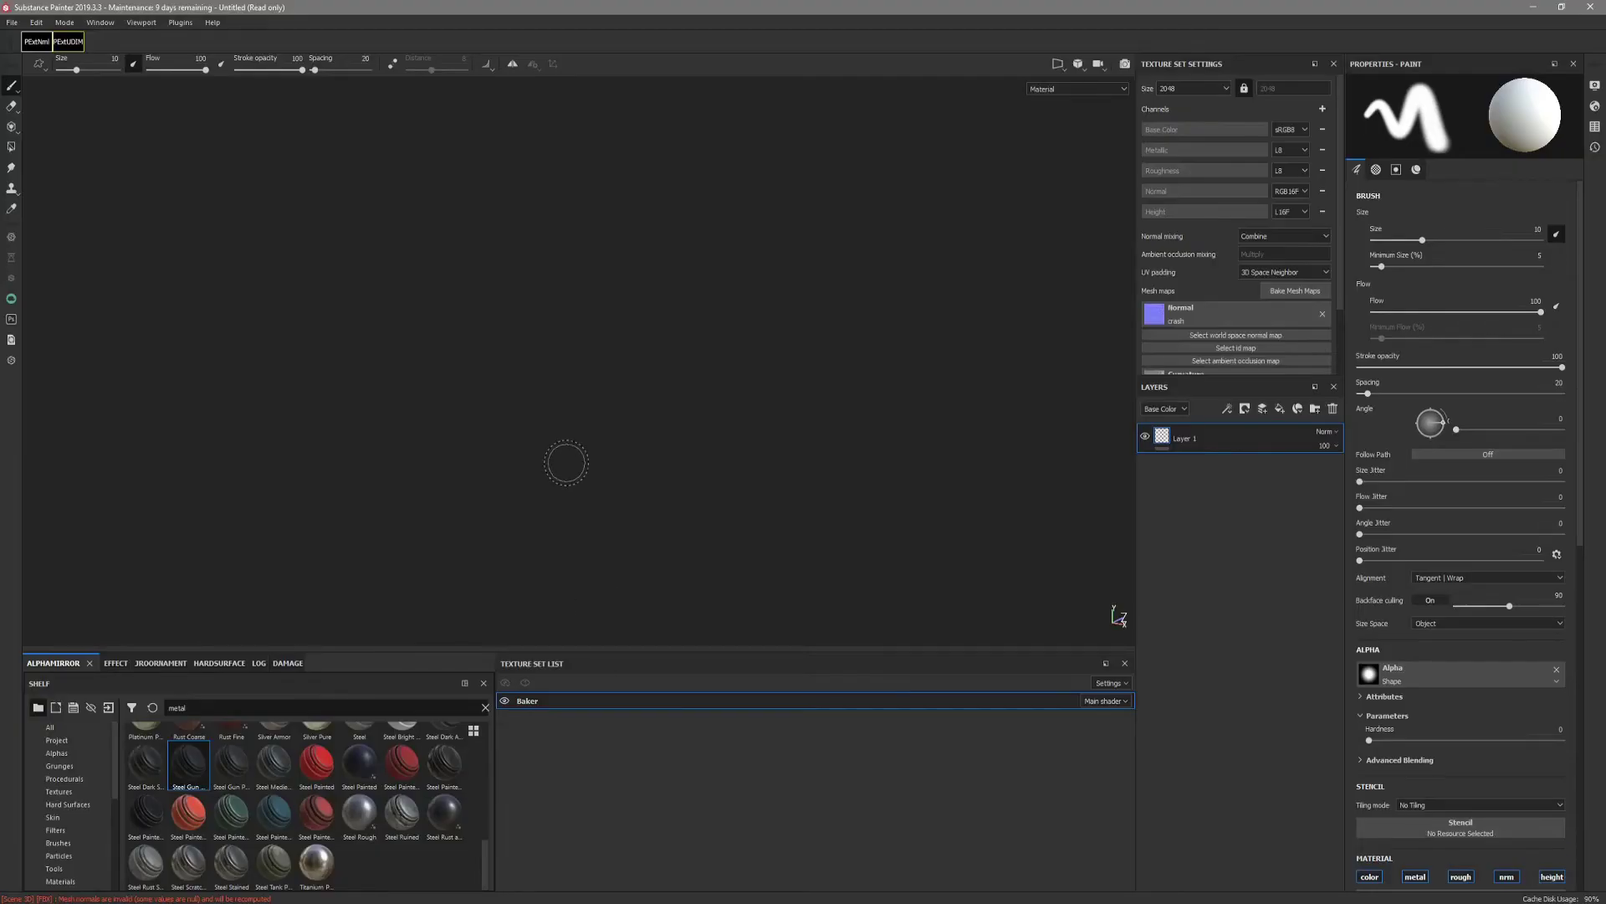
Switch to Substance Painter and start a new project using test.fbx from the desktop as the mesh.
key(ctrl+n)
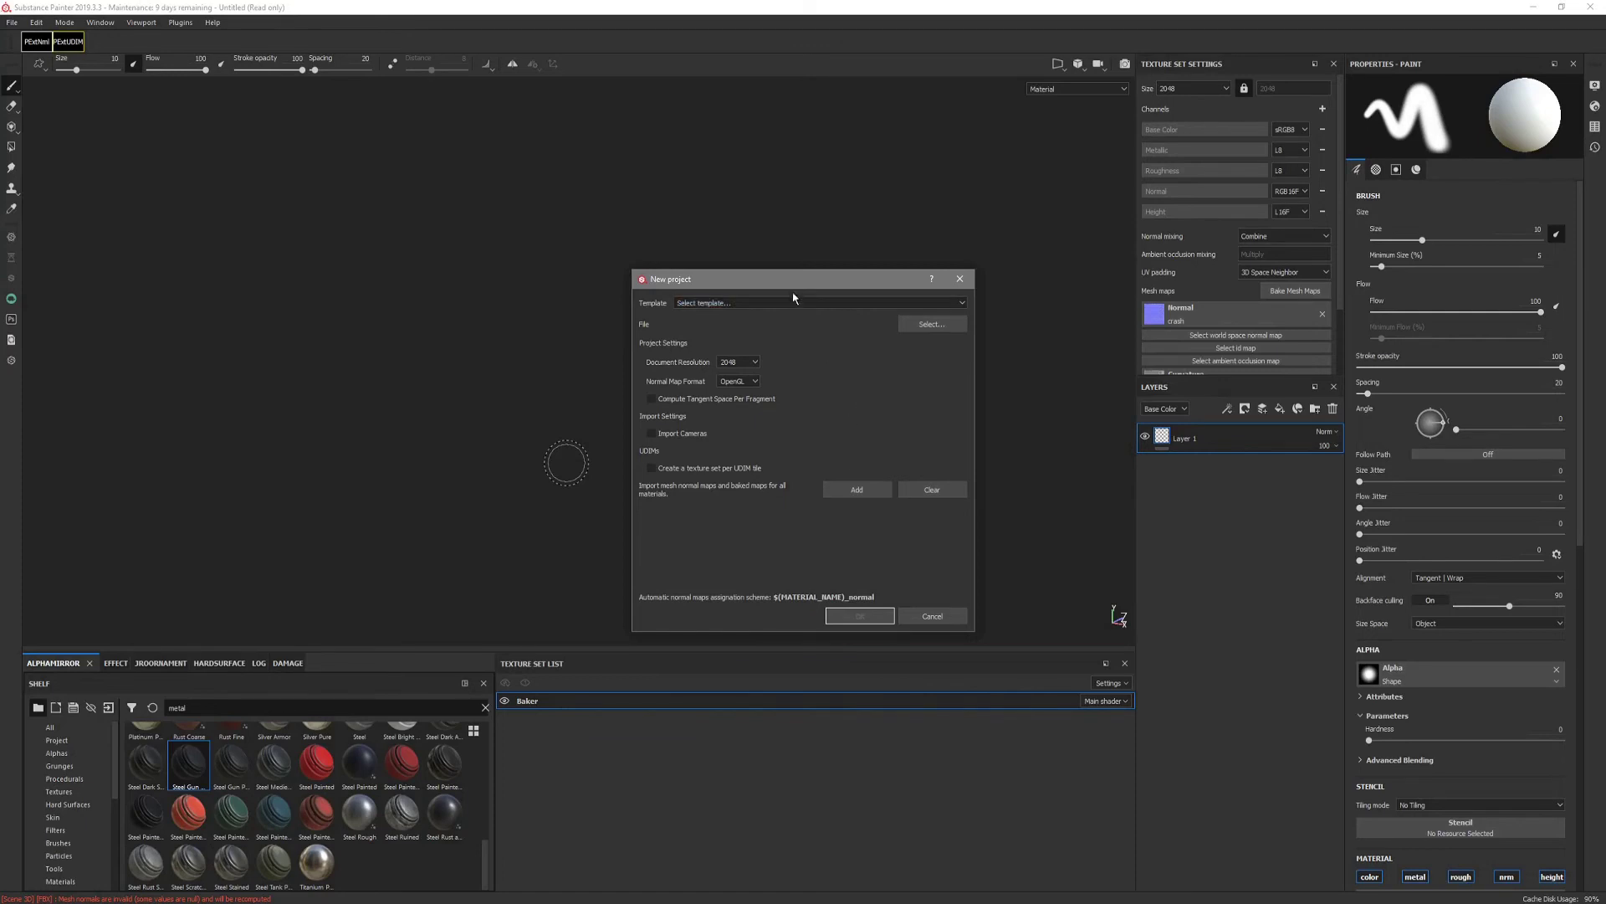
drag(793, 283, 710, 302)
click(850, 343)
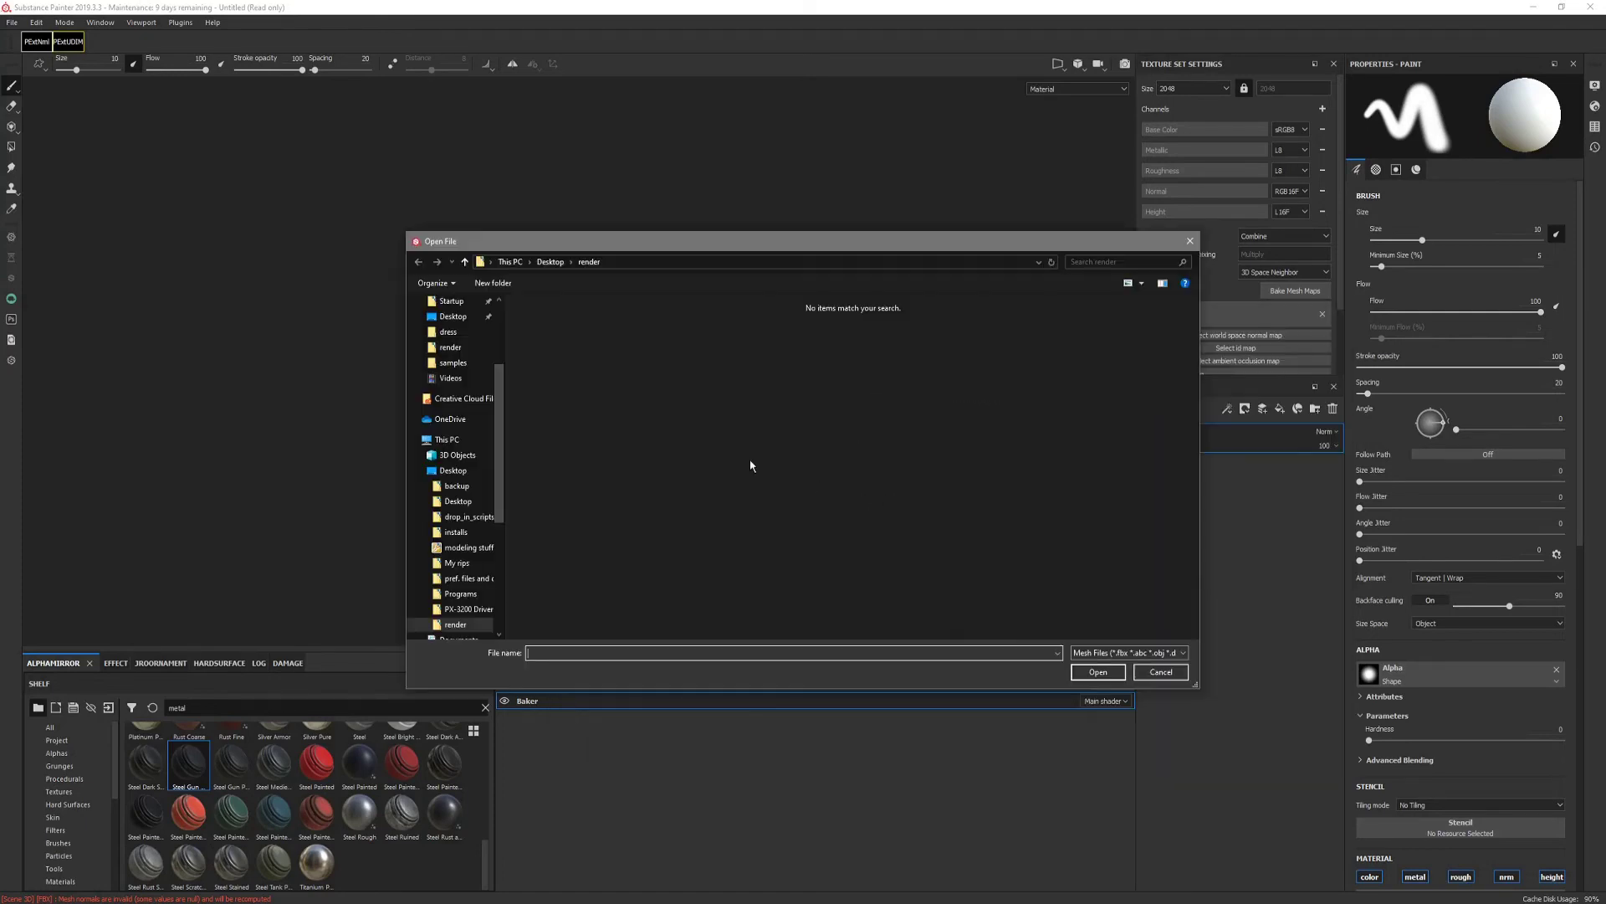
click(467, 323)
double_click(614, 425)
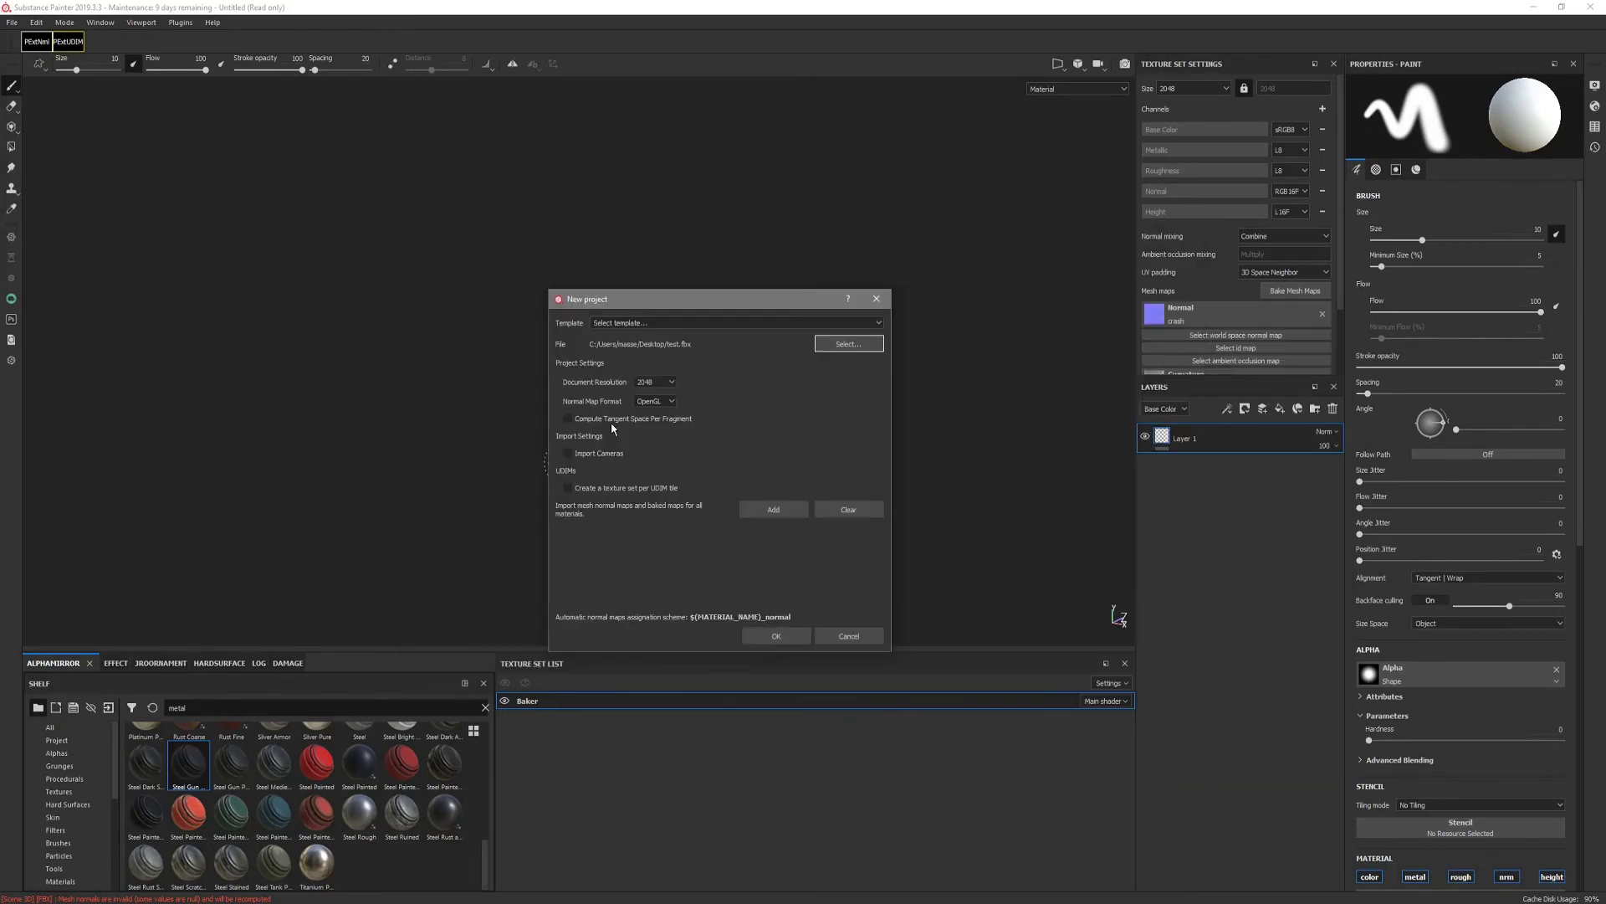
drag(668, 298, 644, 329)
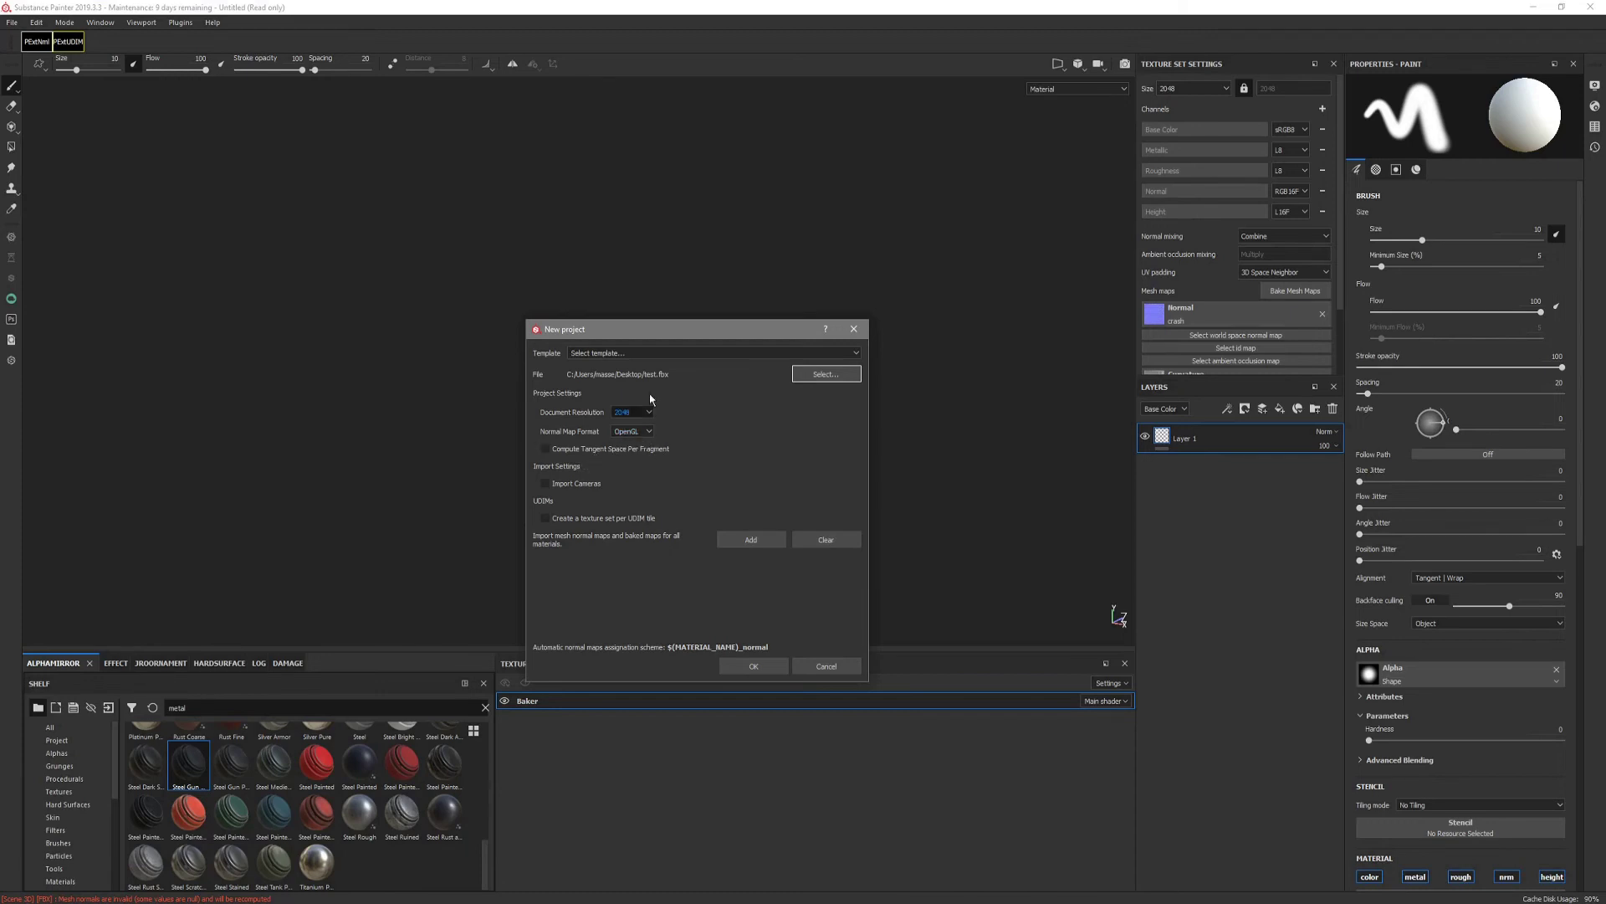
drag(638, 337, 647, 368)
Keep the OpenGL normal format, add the baked normal map, and create the project, discarding changes to the open one.
click(653, 465)
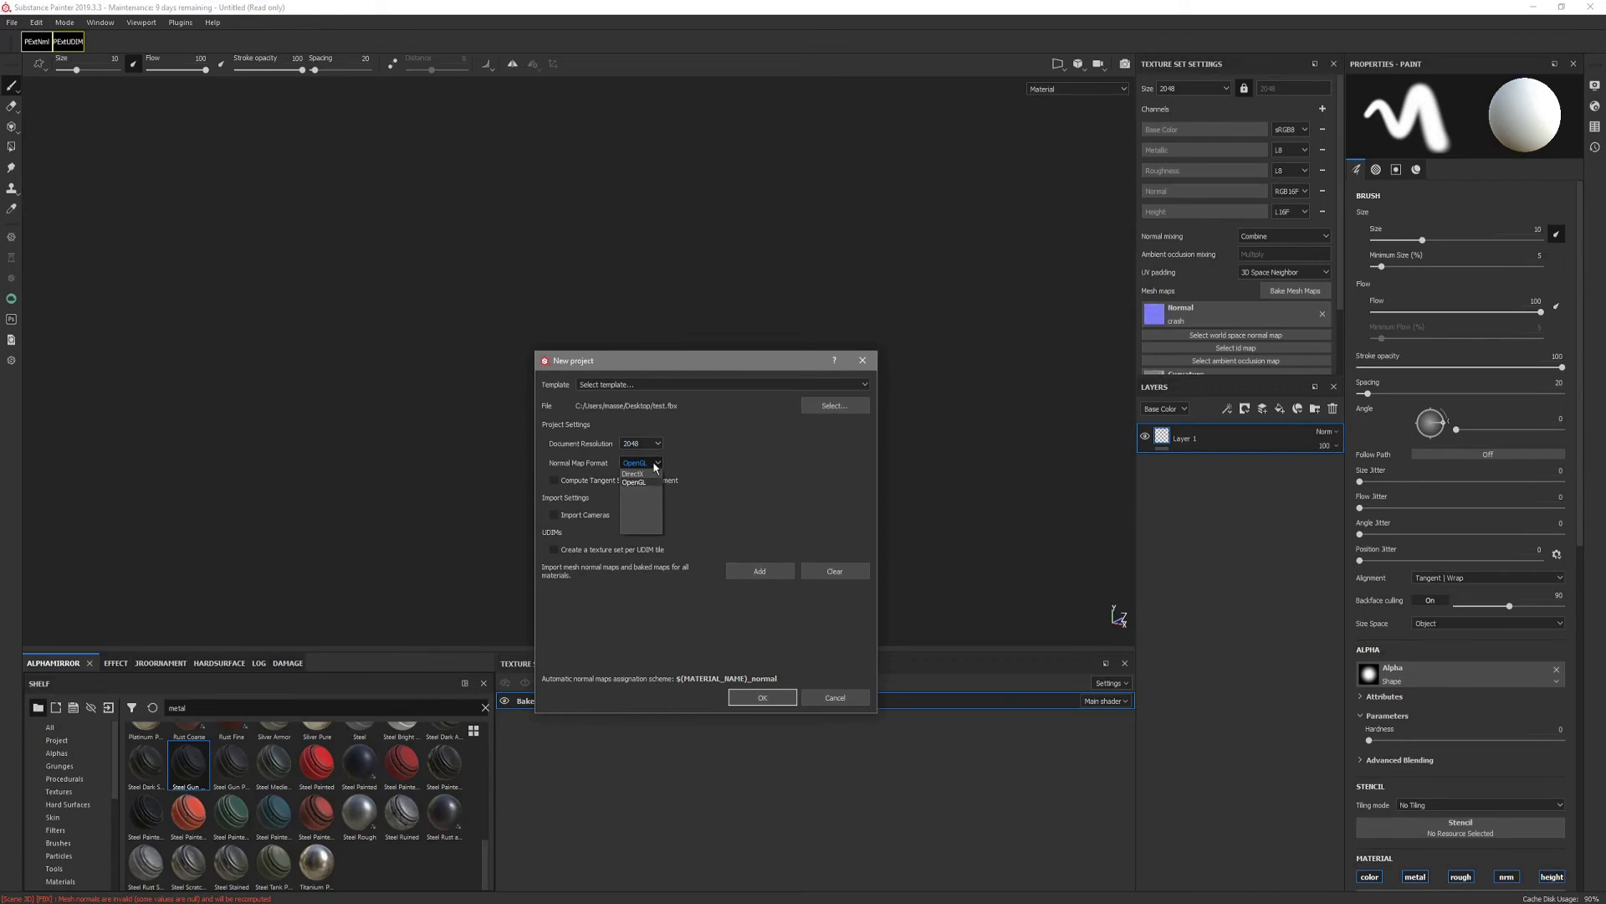
click(649, 518)
click(758, 571)
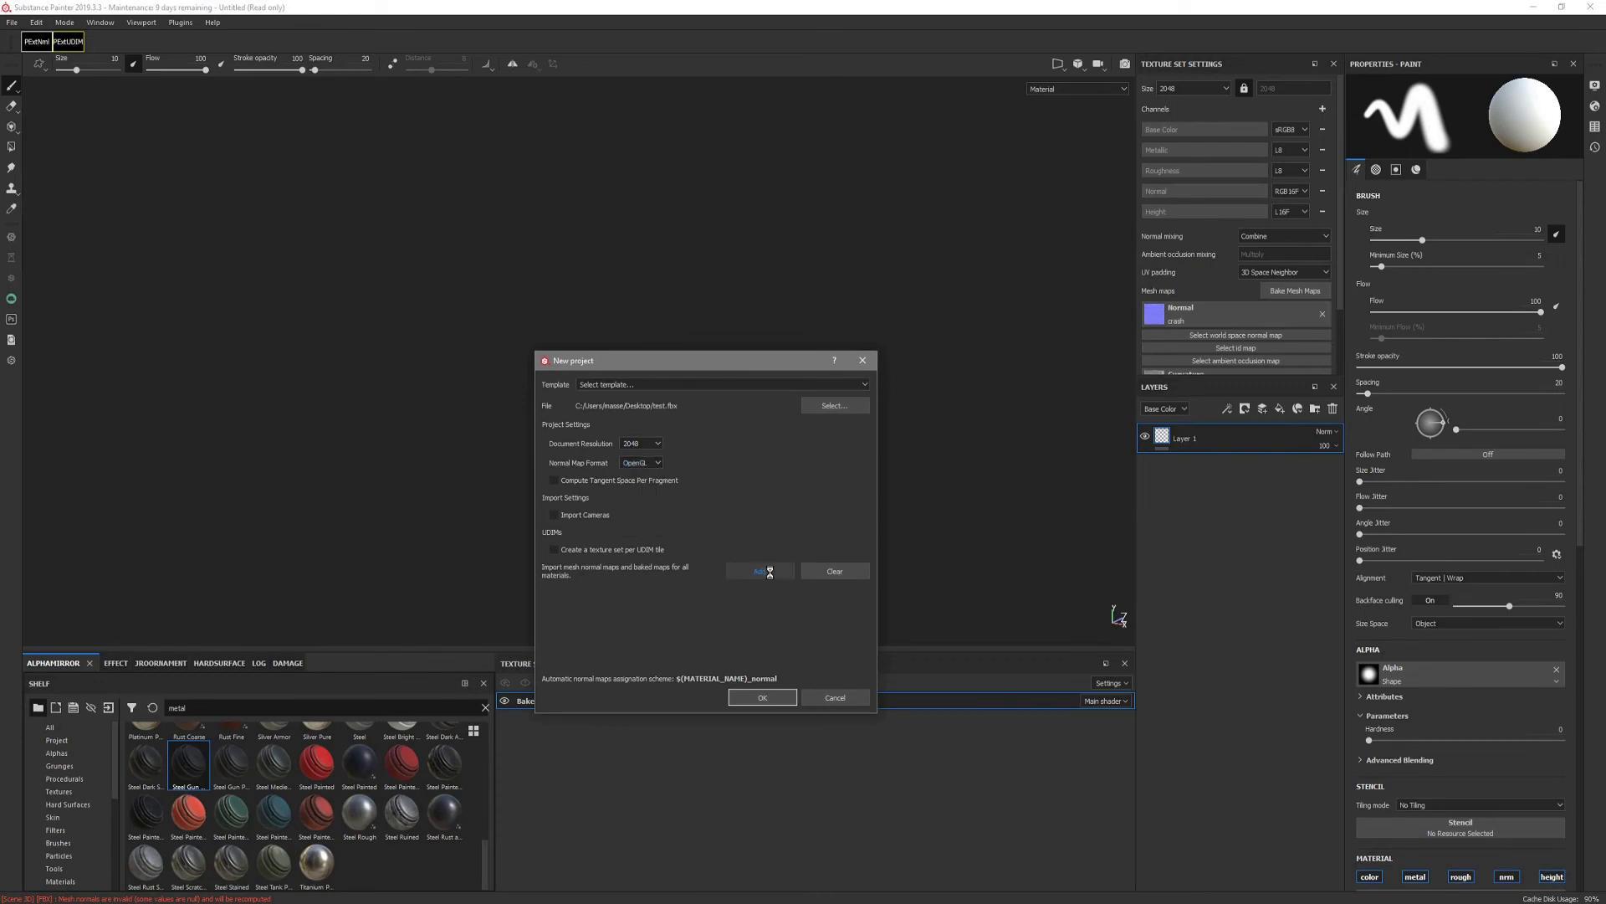
double_click(1163, 326)
double_click(549, 330)
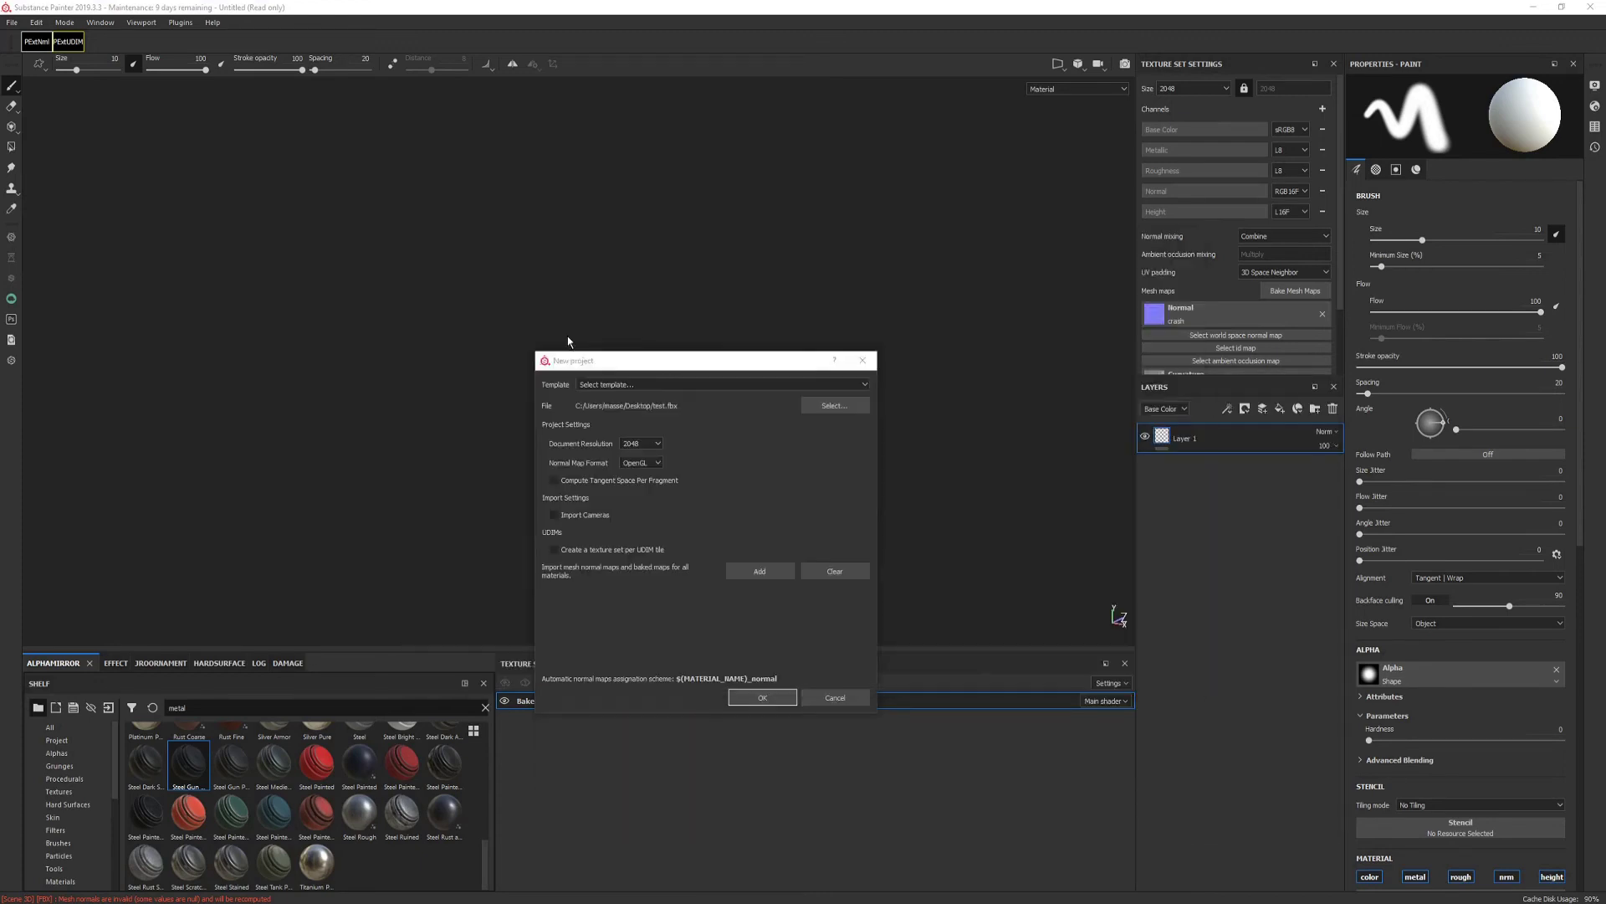
click(762, 697)
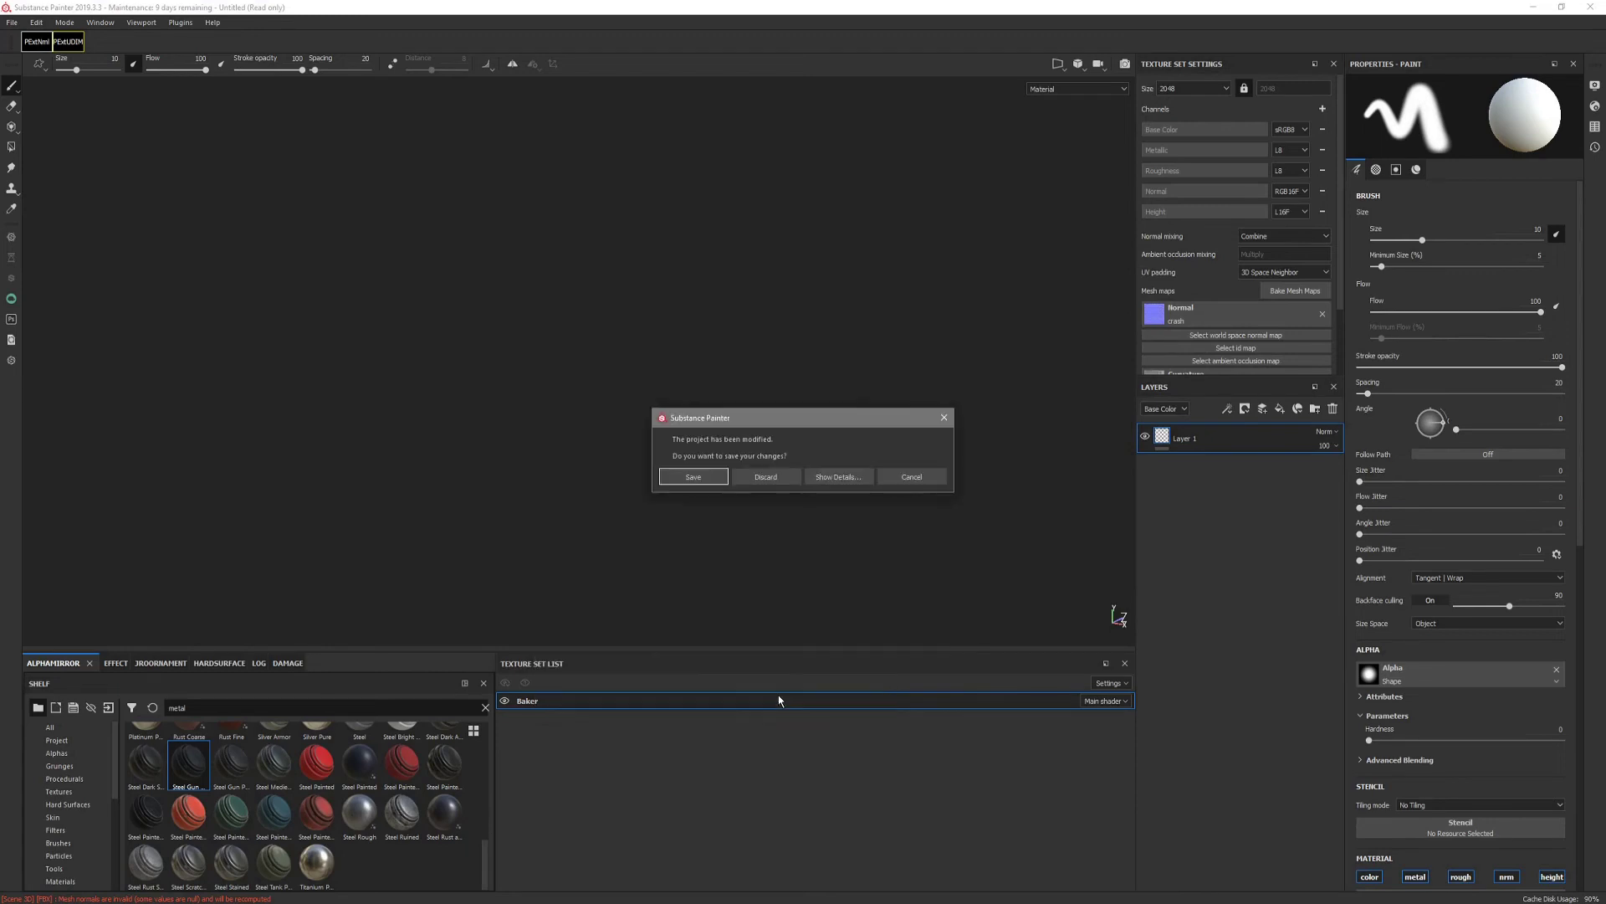
click(765, 476)
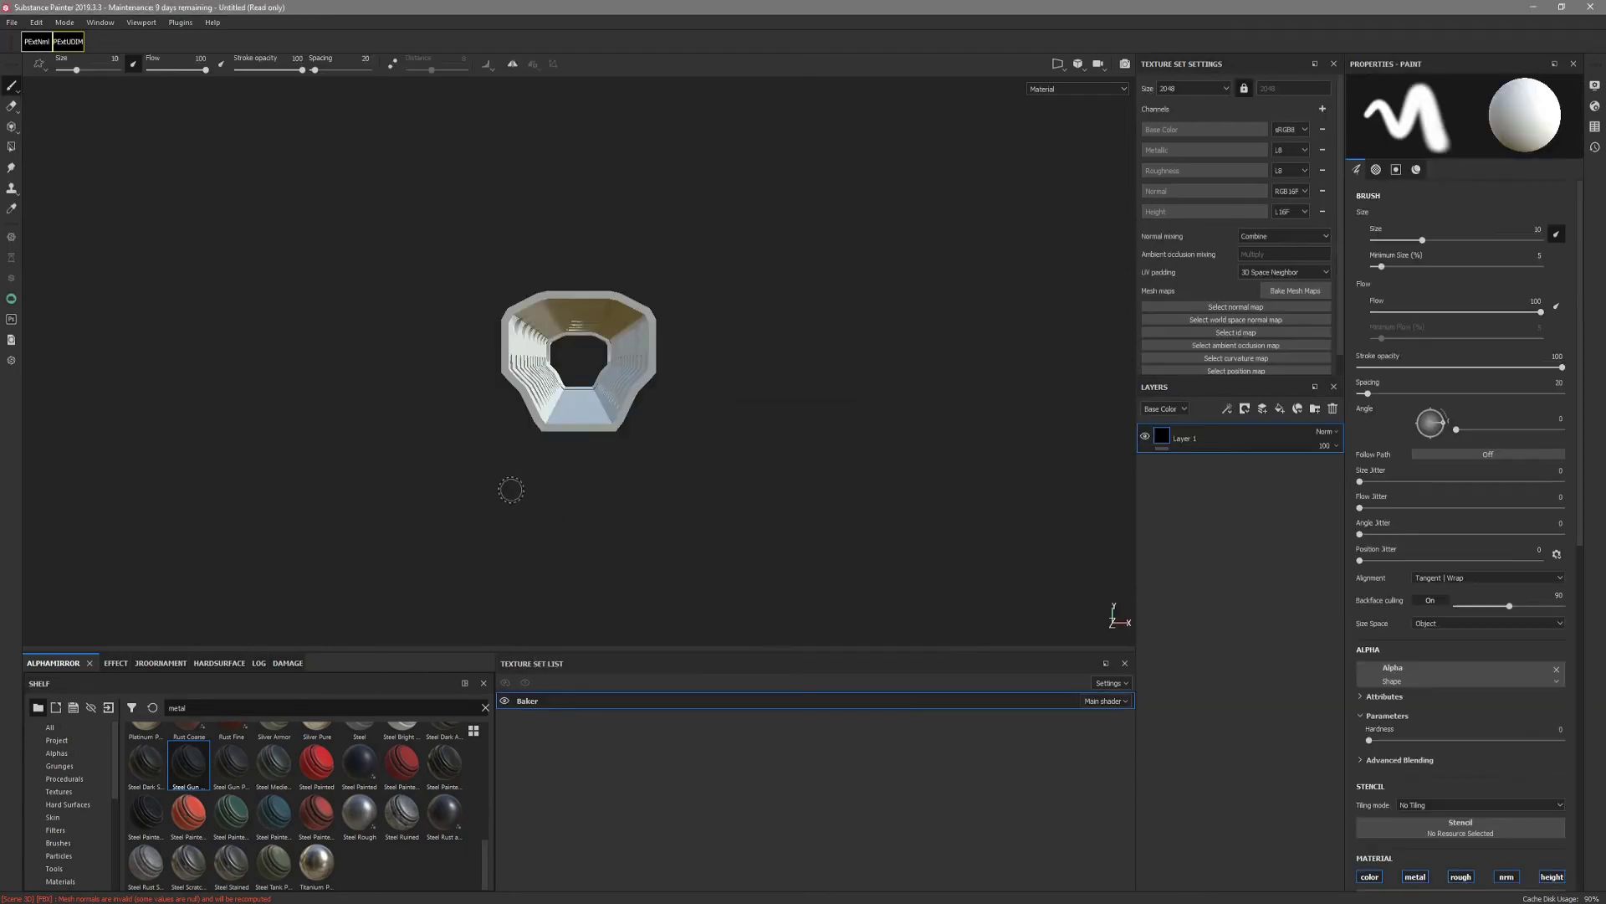
Display the 3D and UV views together and assign the imported crash map as the texture set's normal mesh map.
mouse_move(510, 485)
alt+mouse_down()
mouse_move(446, 427)
mouse_move(657, 407)
alt+mouse_up()
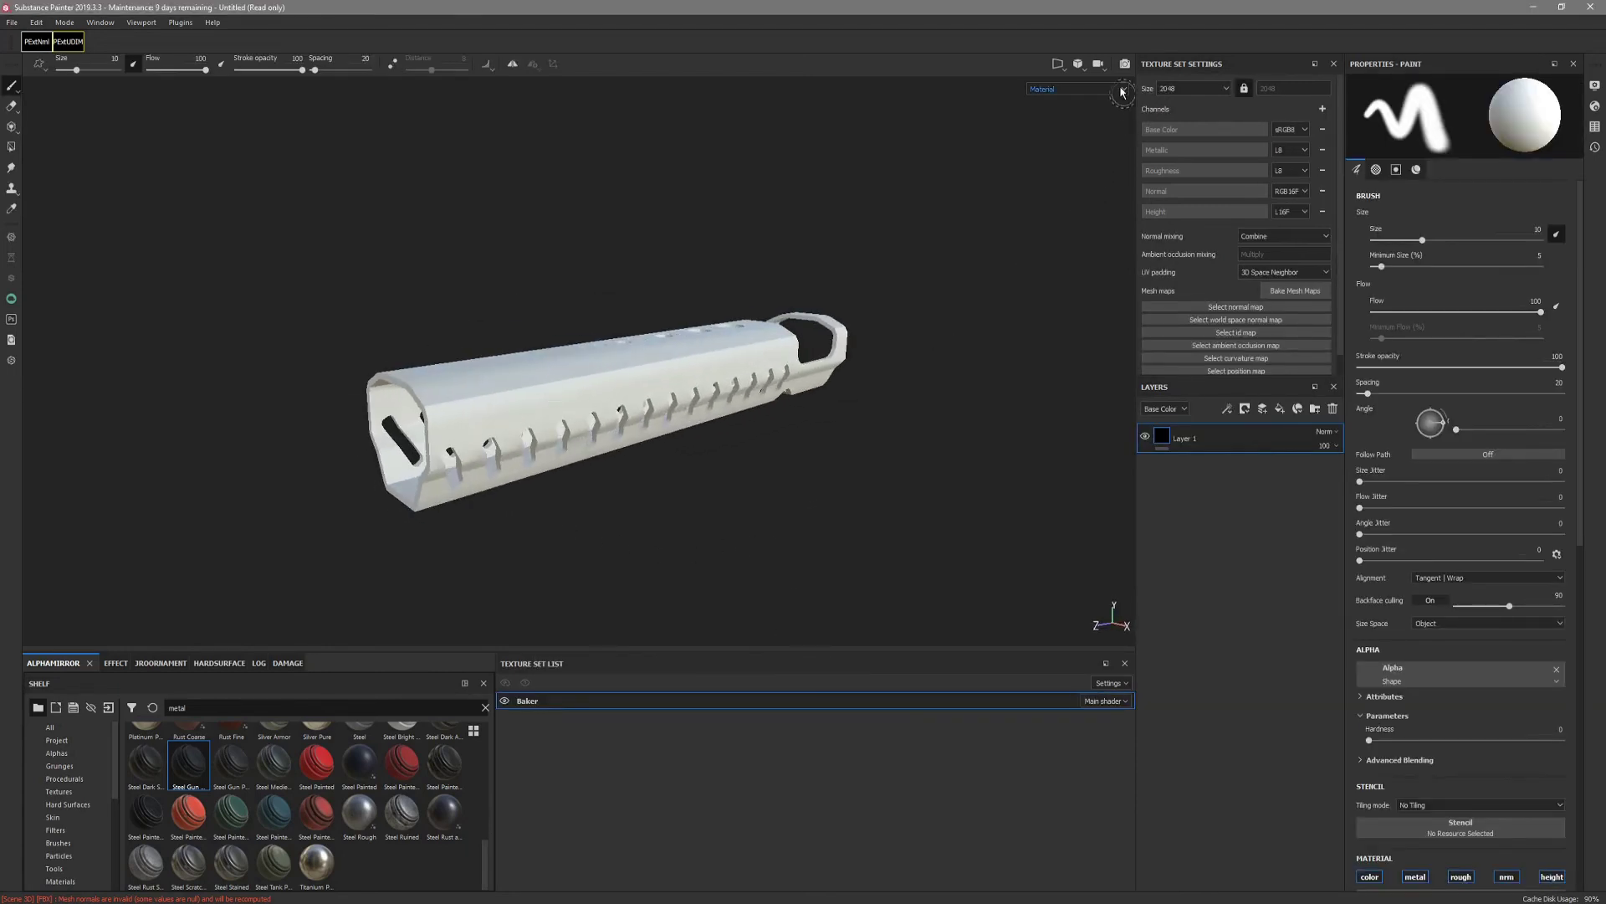
click(1057, 64)
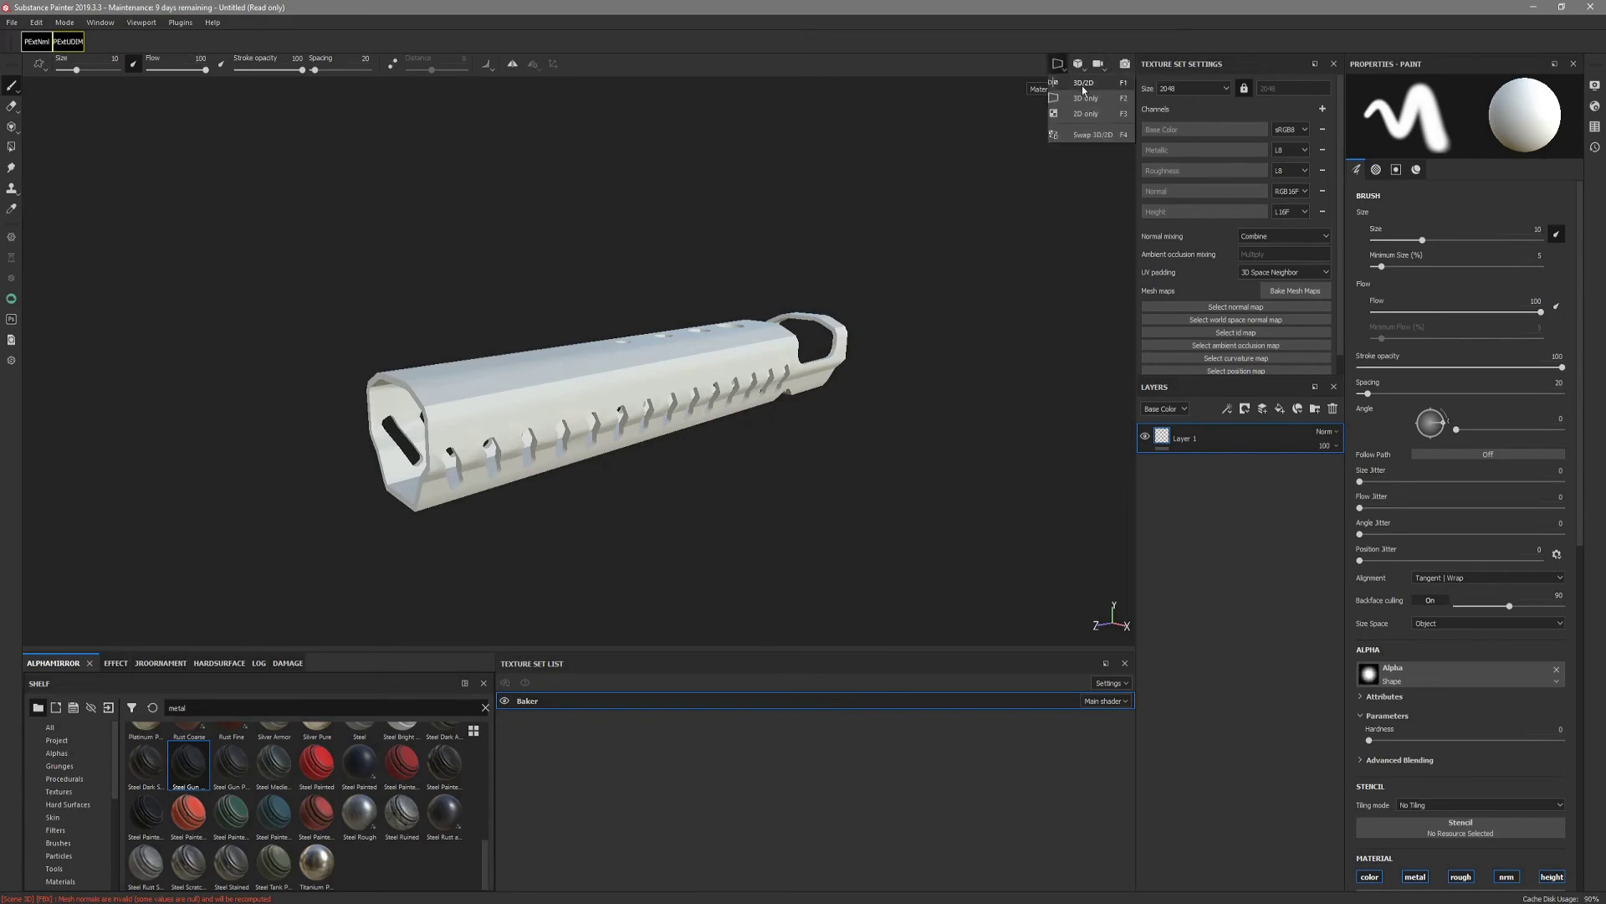
click(1083, 83)
alt+drag(456, 381, 394, 393)
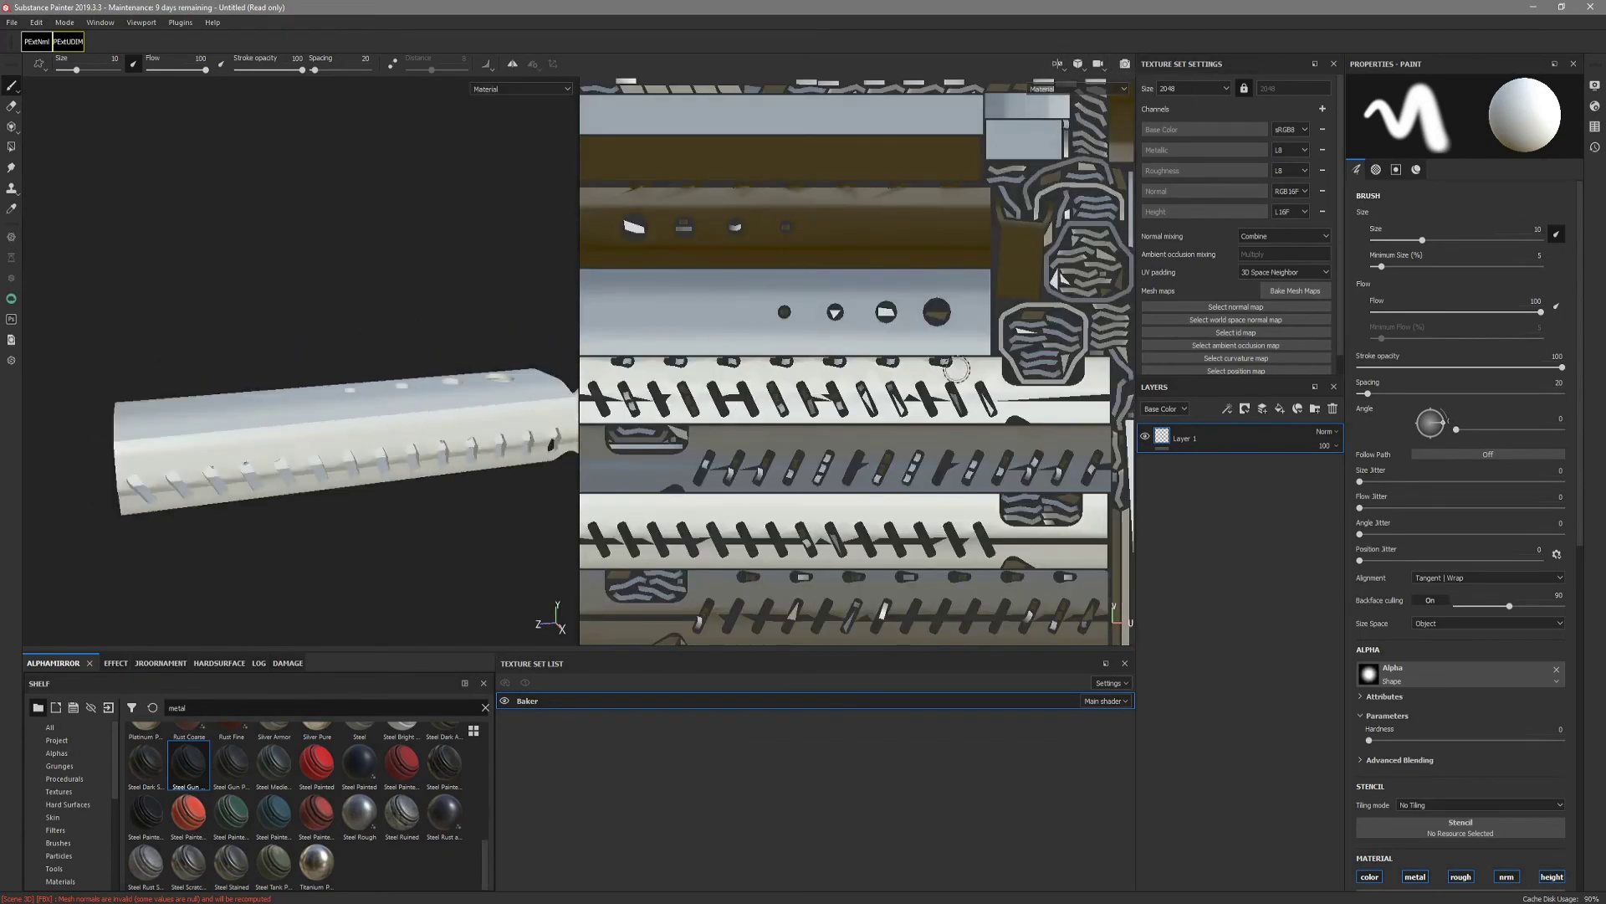
click(1226, 310)
click(1247, 351)
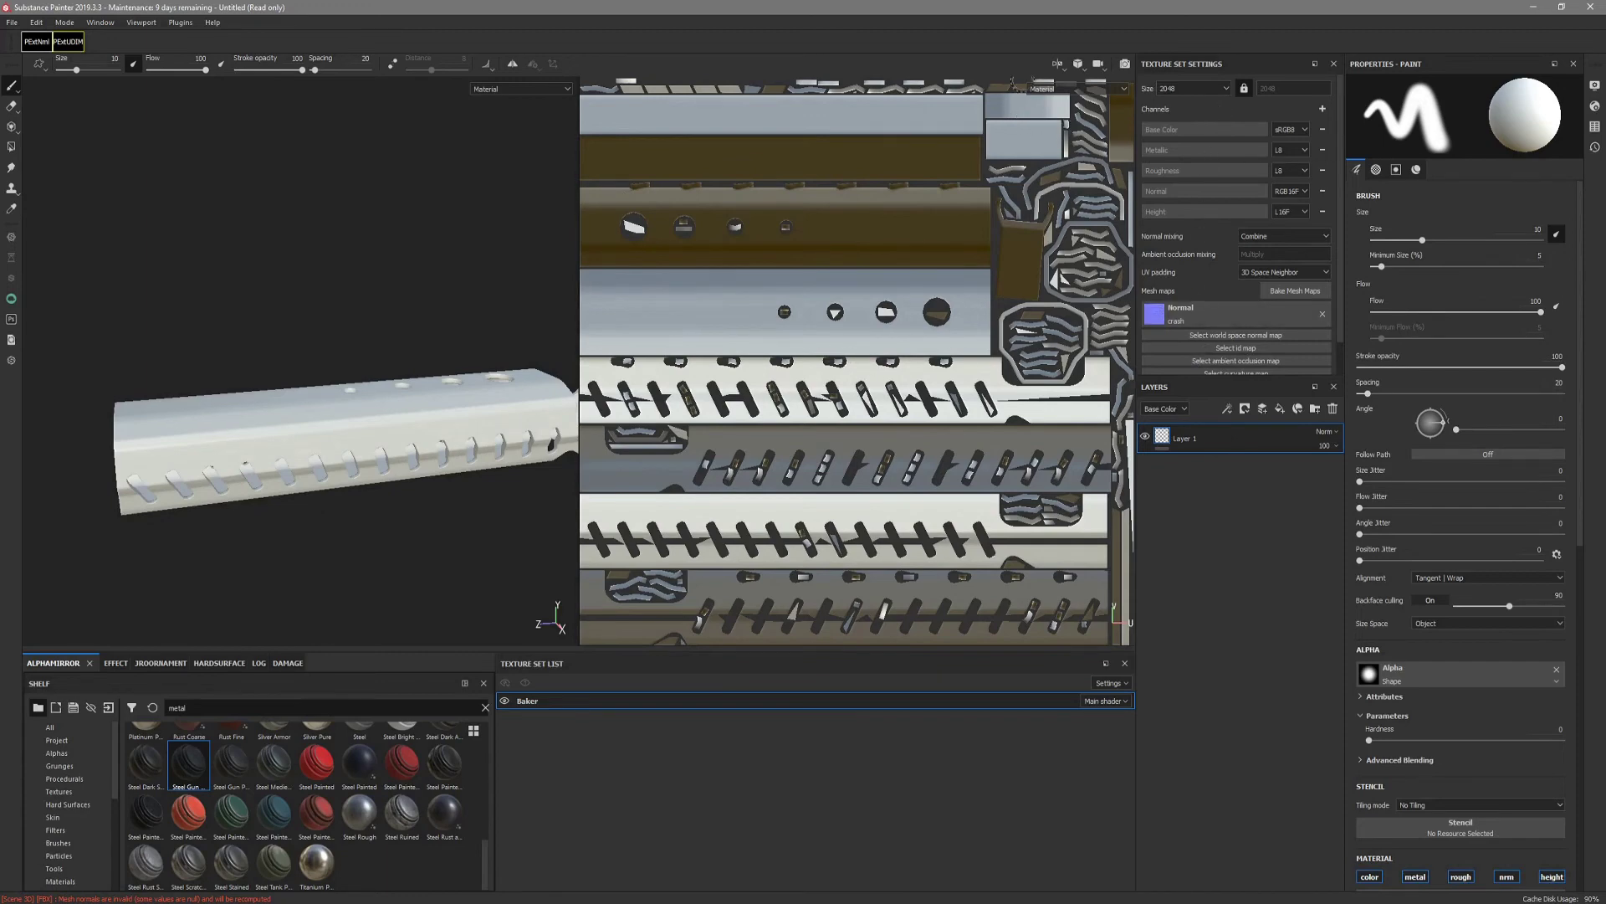
Return to the 3D-only view and examine the handguard's slots and end opening with the normal map applied.
click(1057, 63)
click(1083, 104)
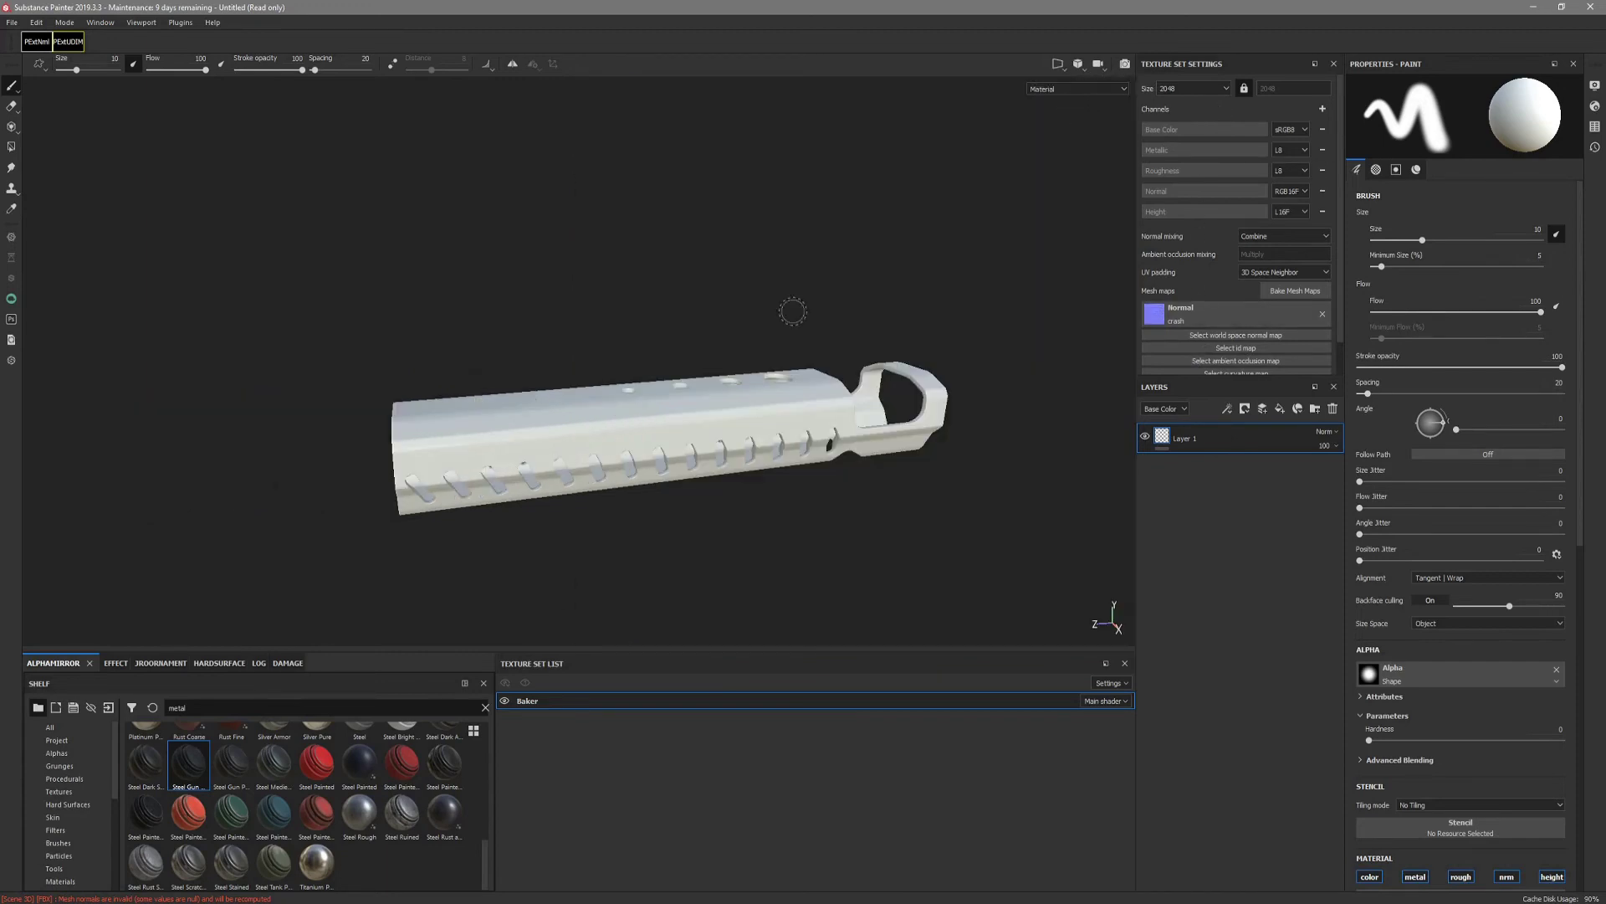
alt+drag(793, 312, 703, 406)
alt+right_drag(703, 406, 823, 463)
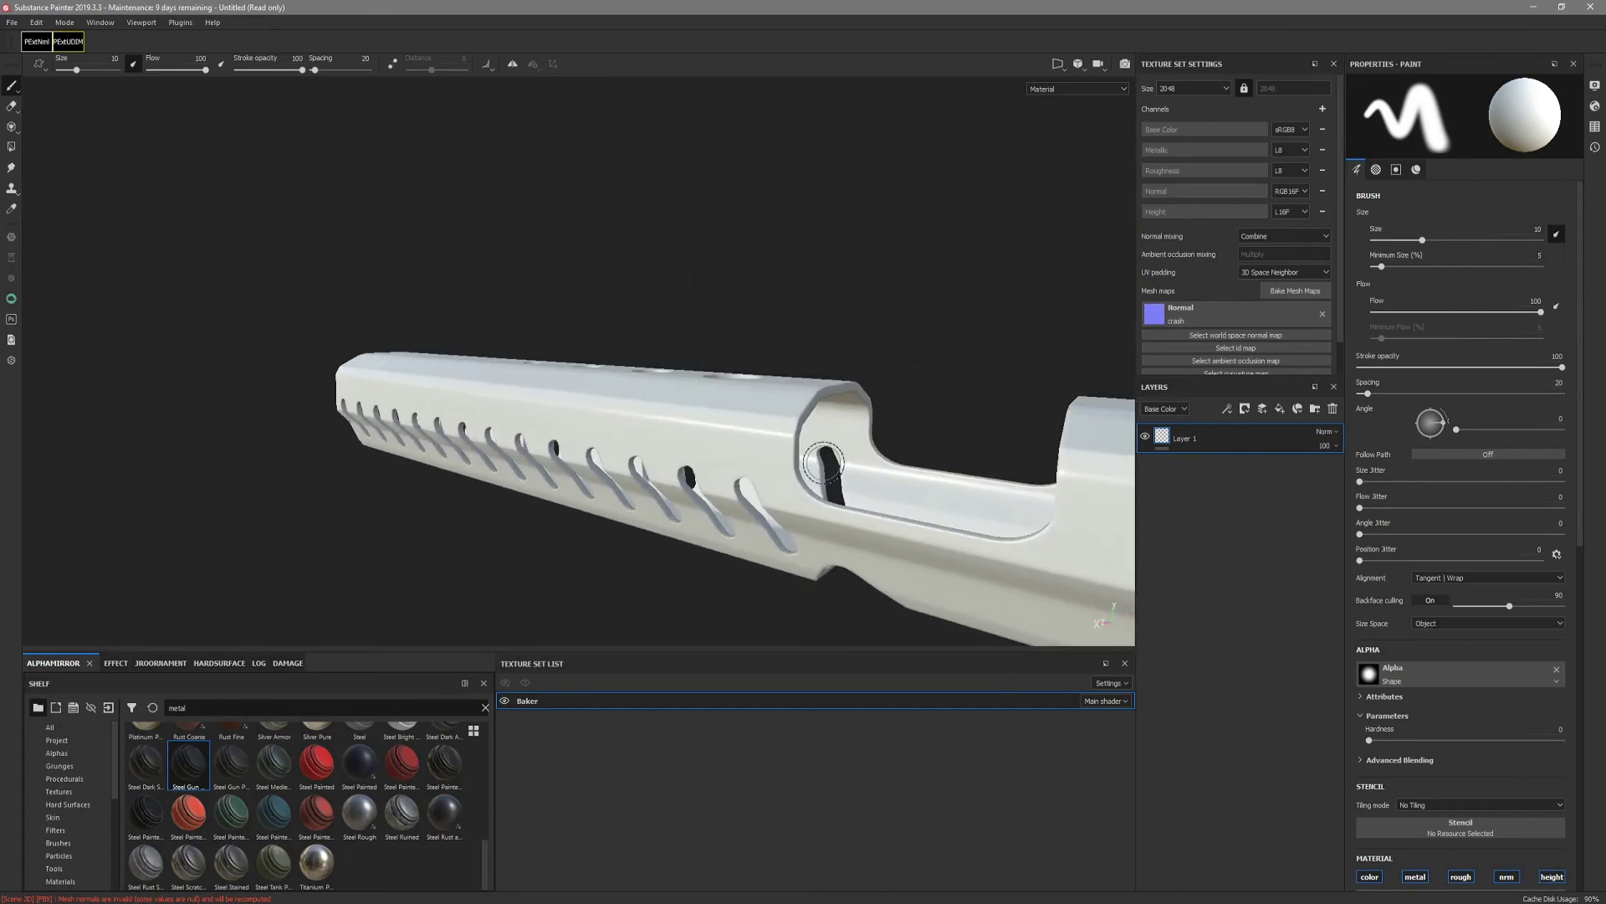
alt+drag(824, 463, 619, 519)
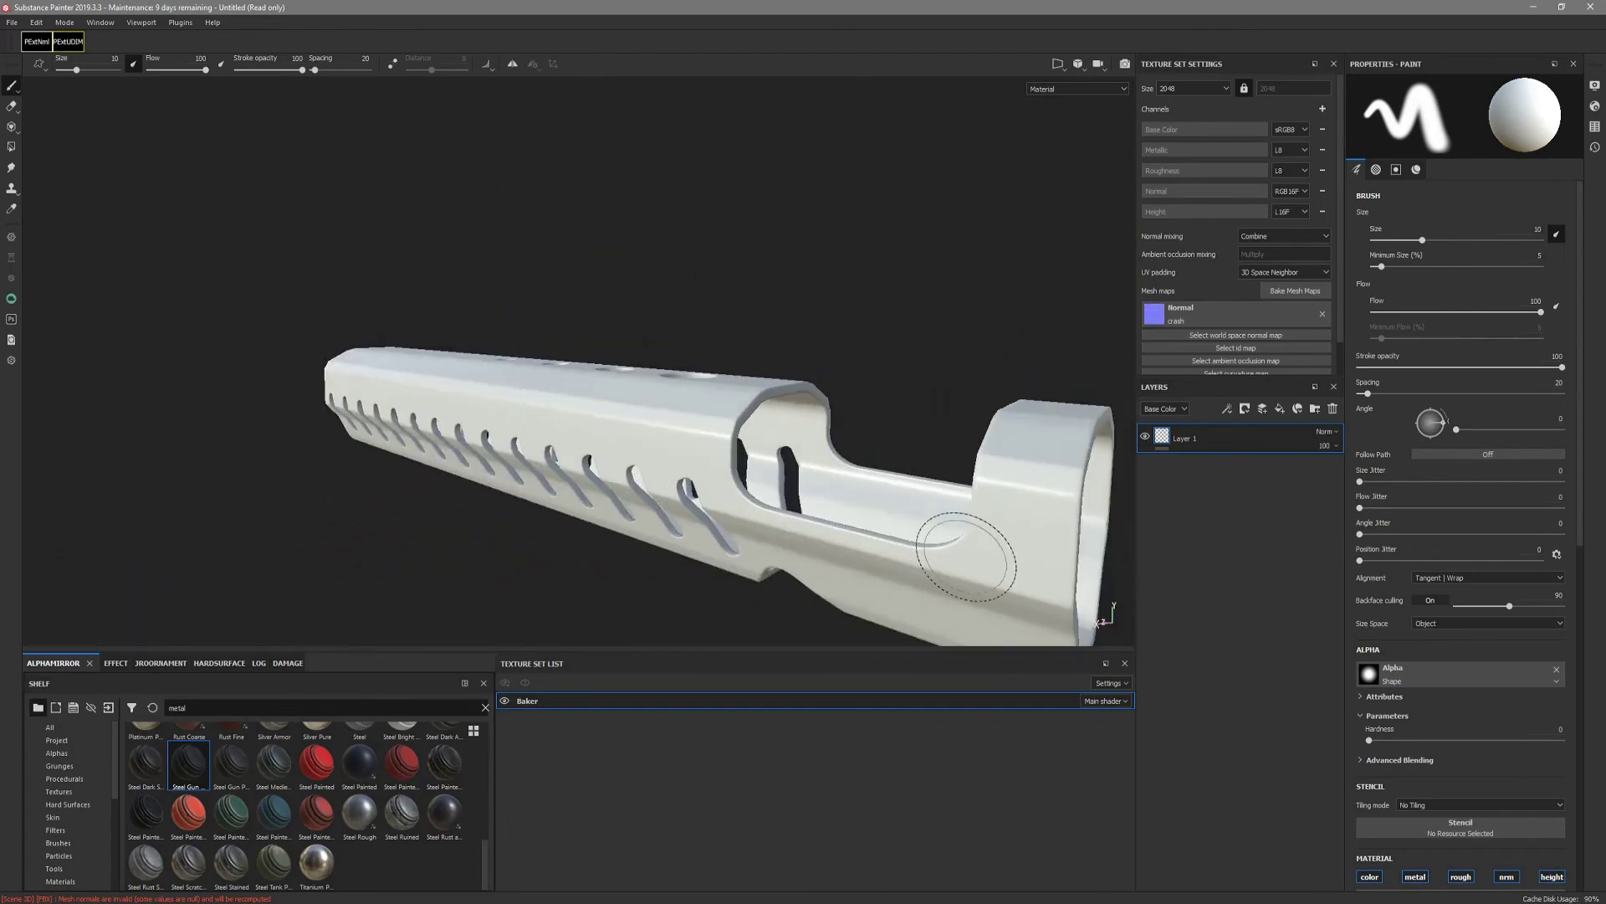
Bake the ambient occlusion, curvature, position and thickness mesh maps, leaving out world space normal and ID.
click(1296, 290)
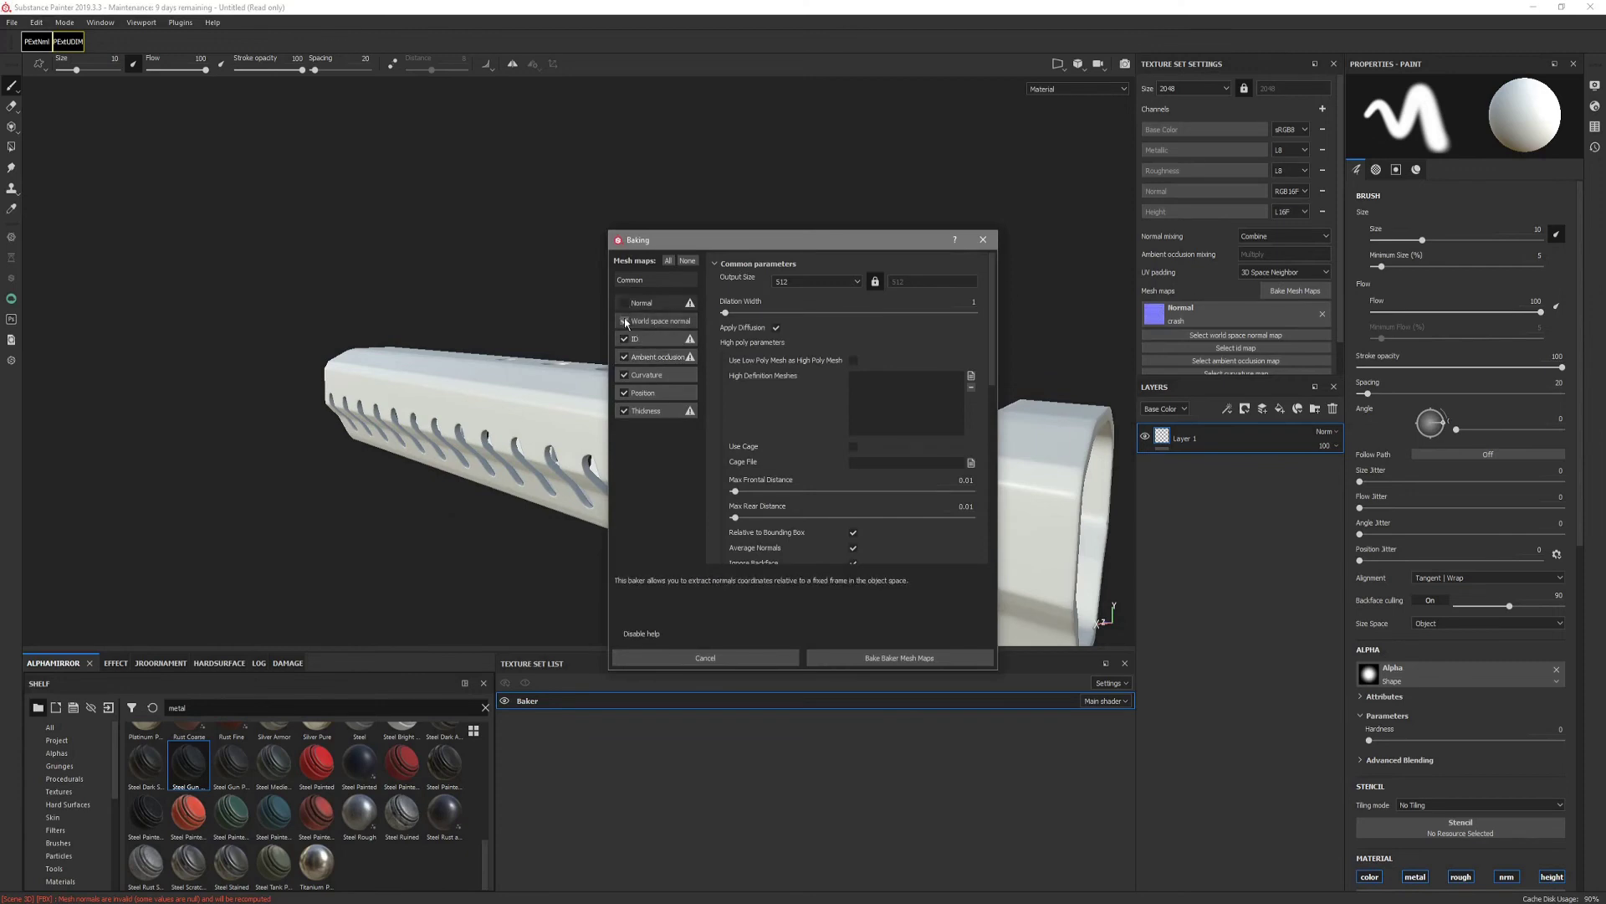
click(624, 321)
click(623, 339)
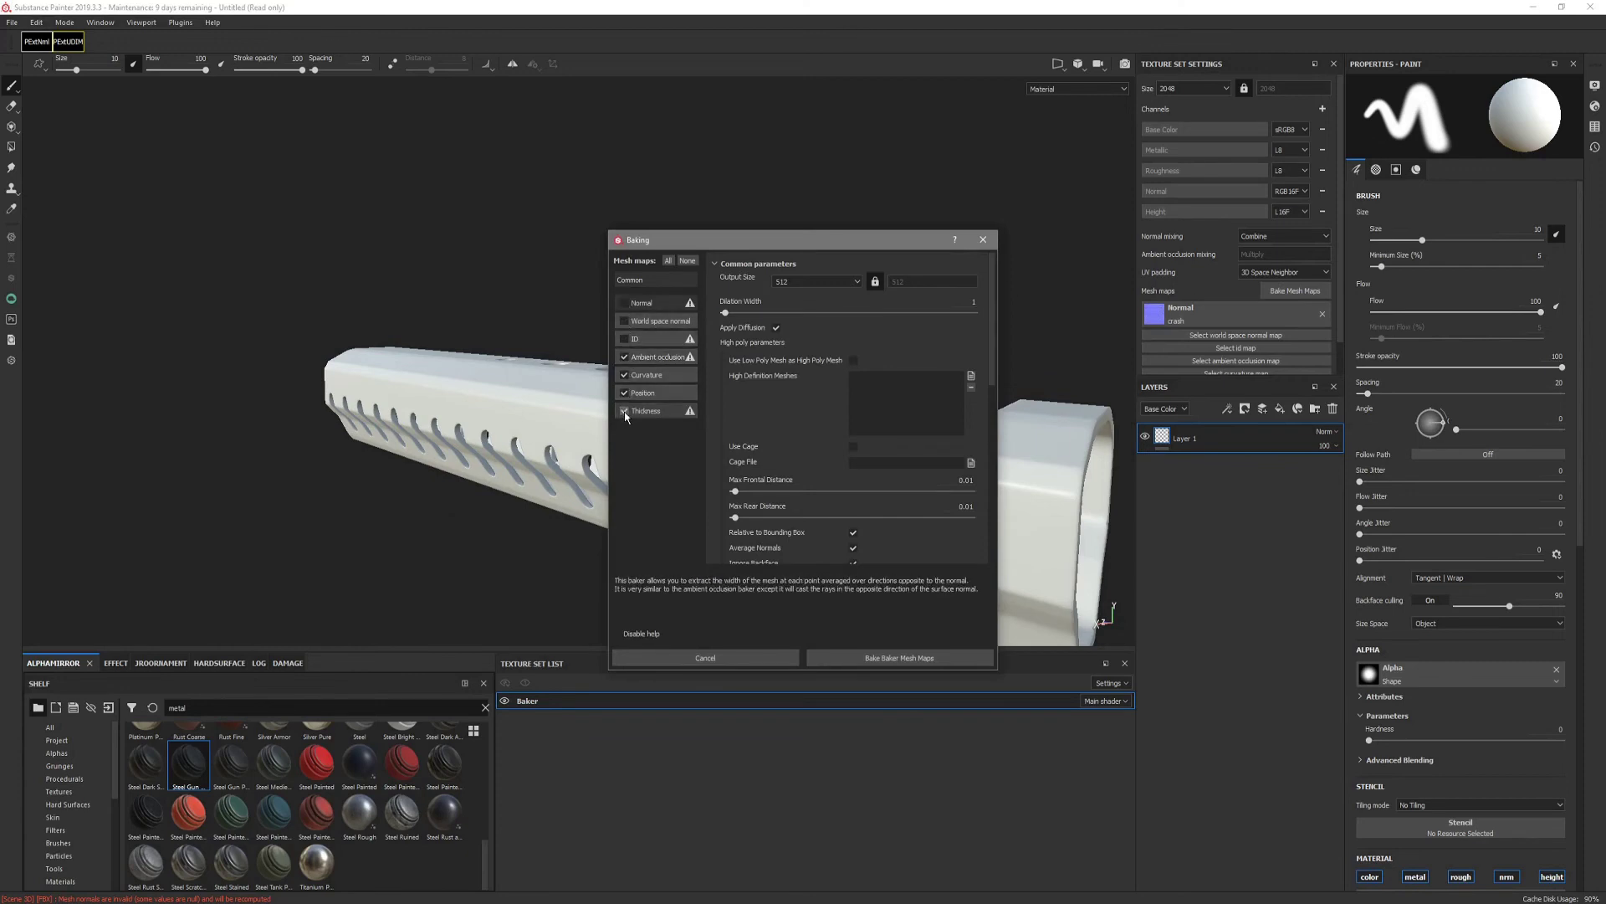
click(886, 659)
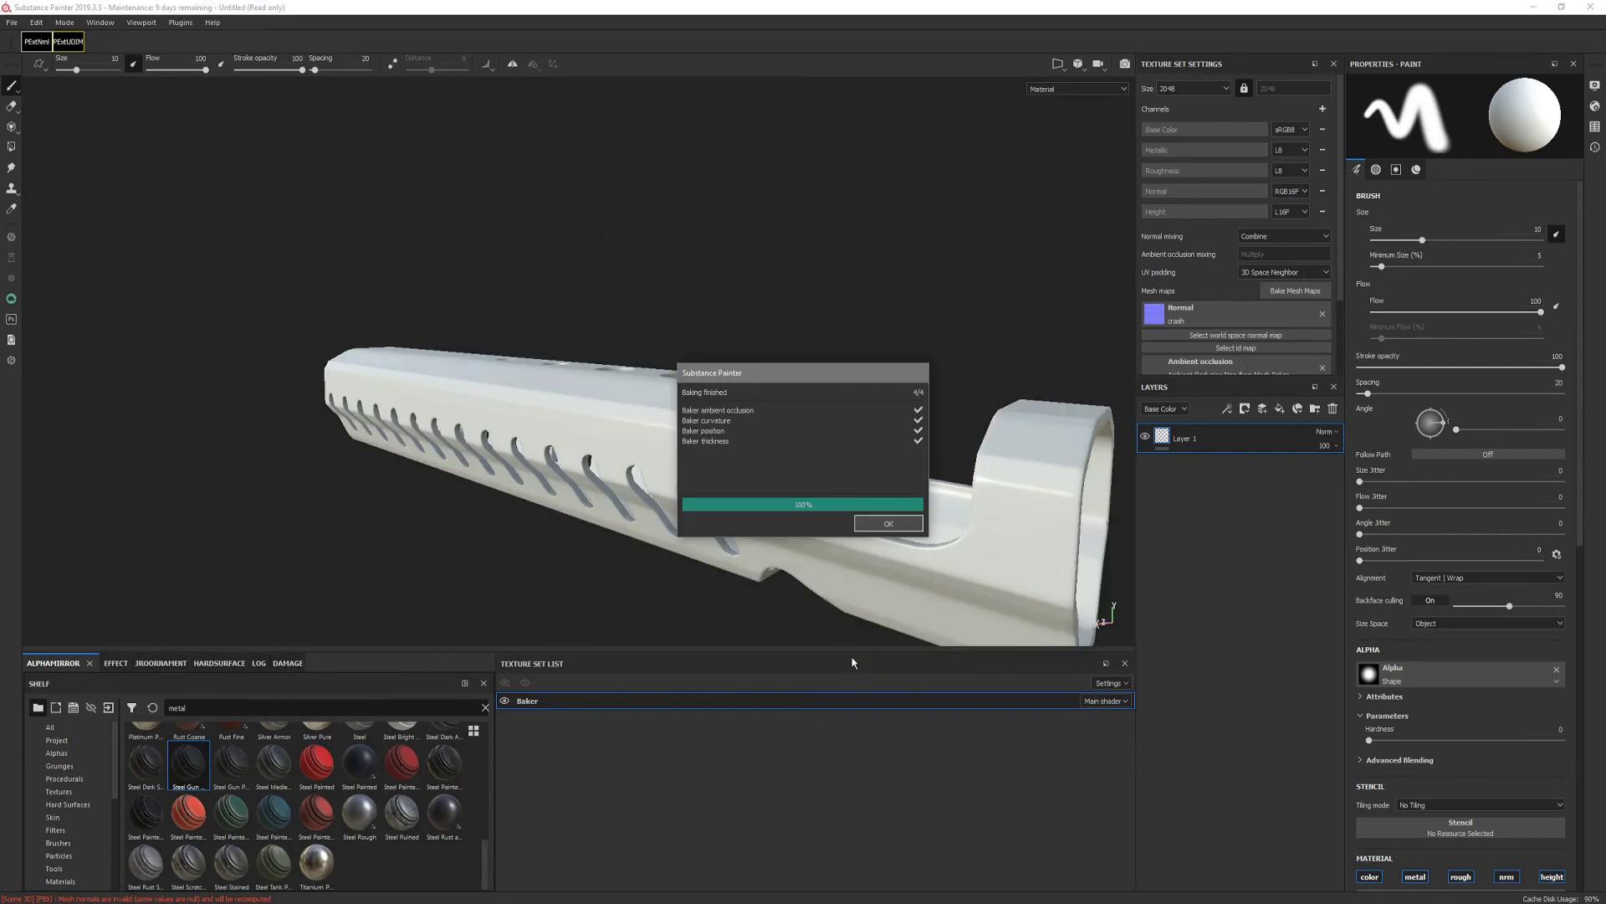
click(888, 523)
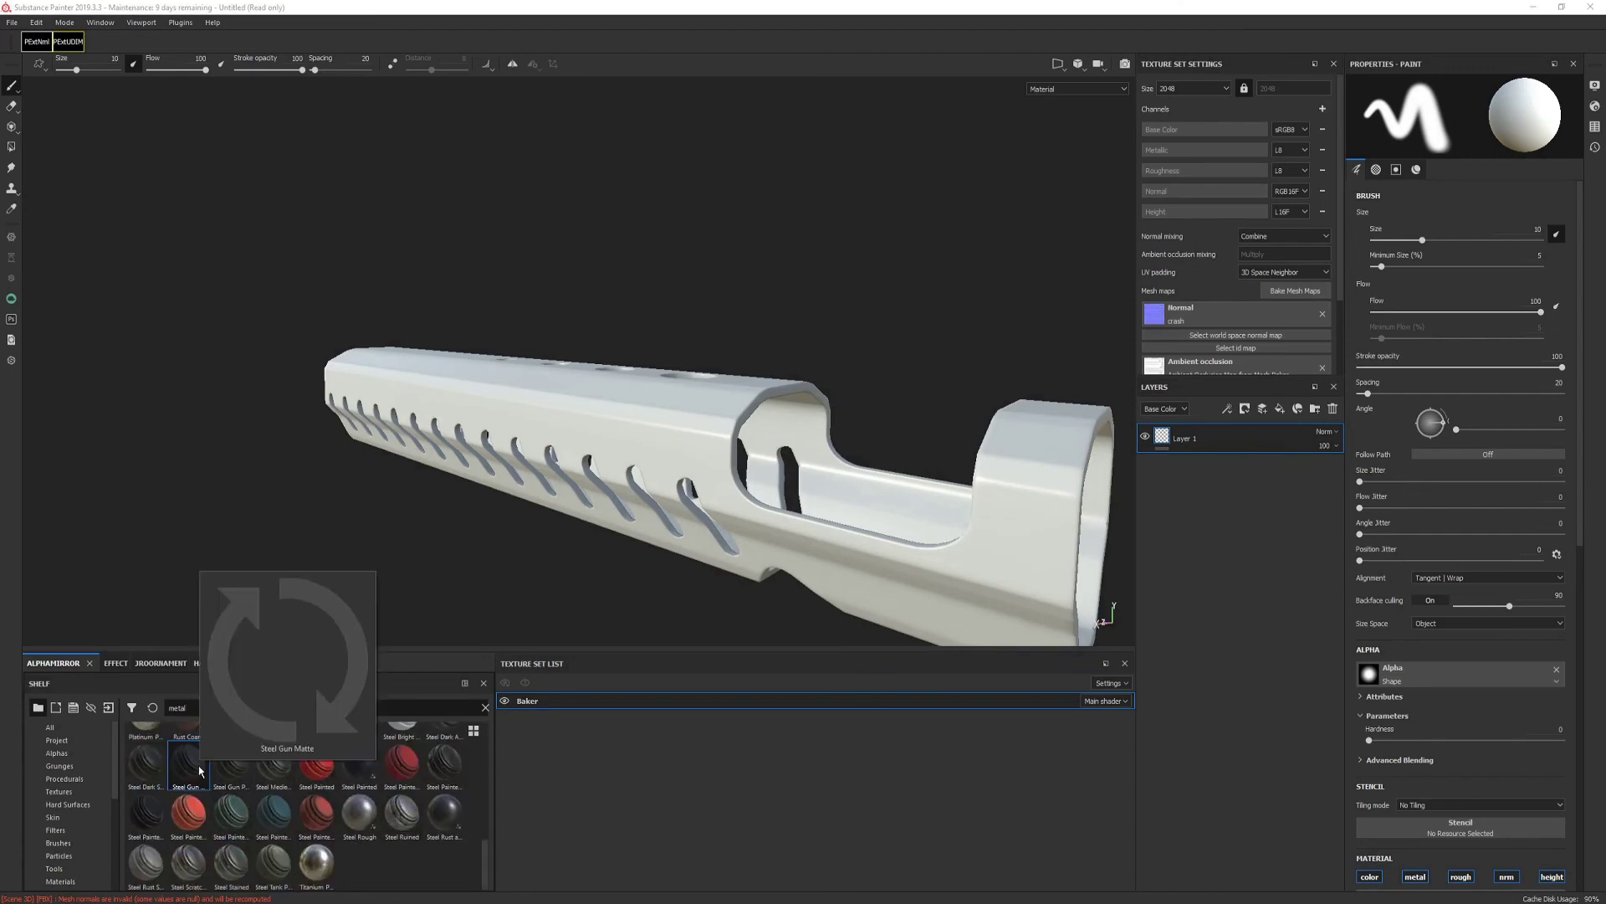
Apply the Steel Dark Stained material to the handguard and inspect its slots and edges up close.
mouse_move(140, 768)
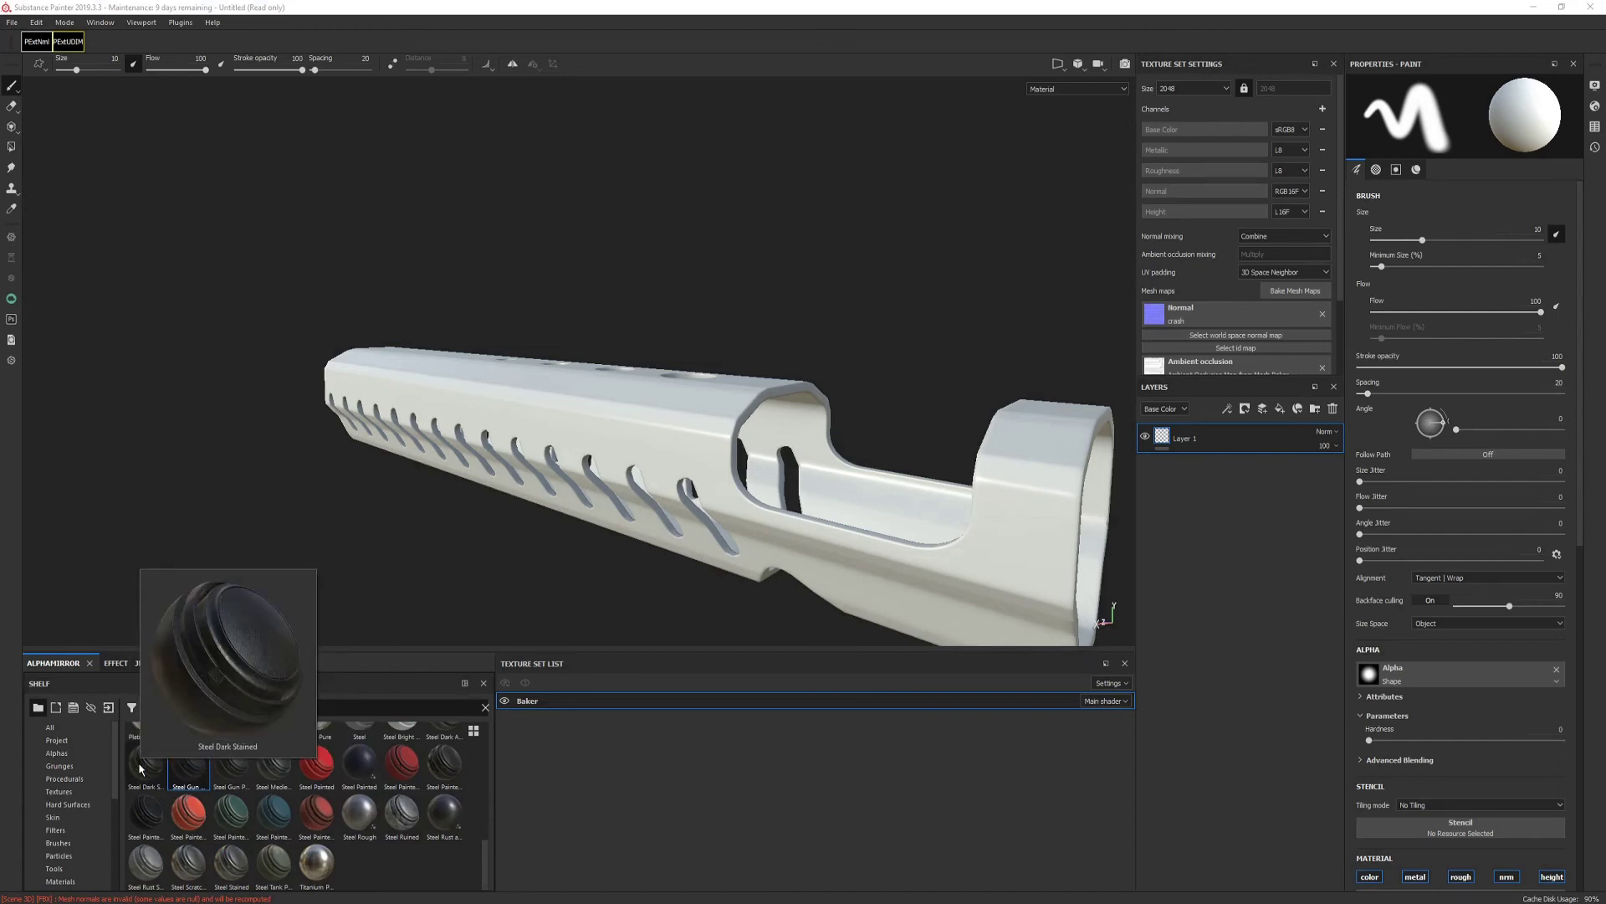
drag(140, 768, 635, 469)
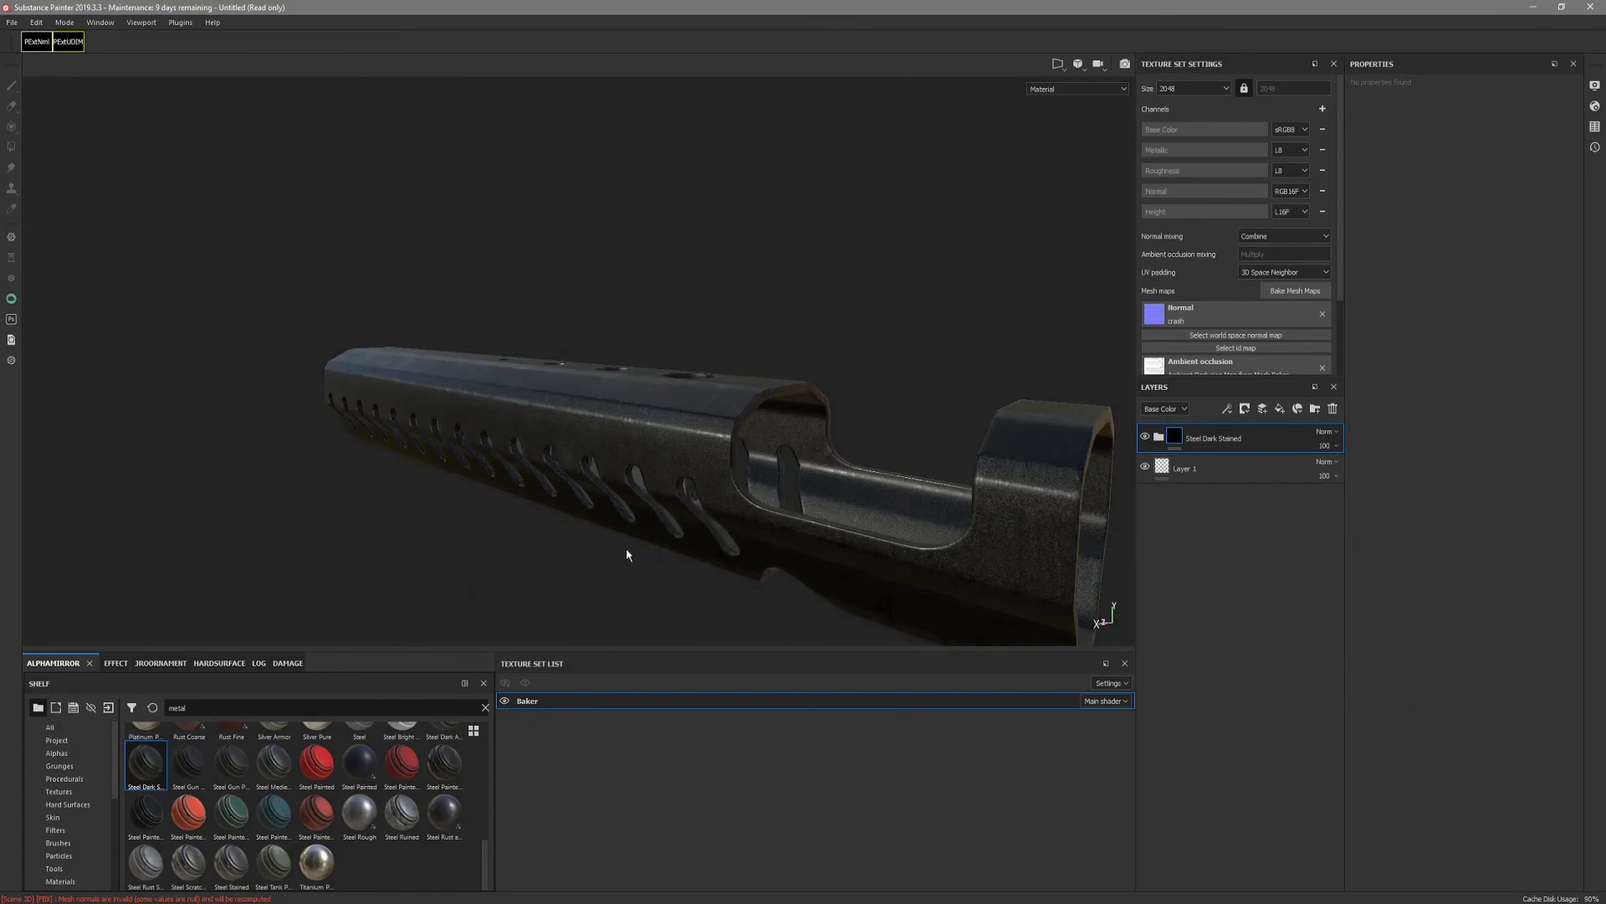
alt+drag(627, 553, 579, 459)
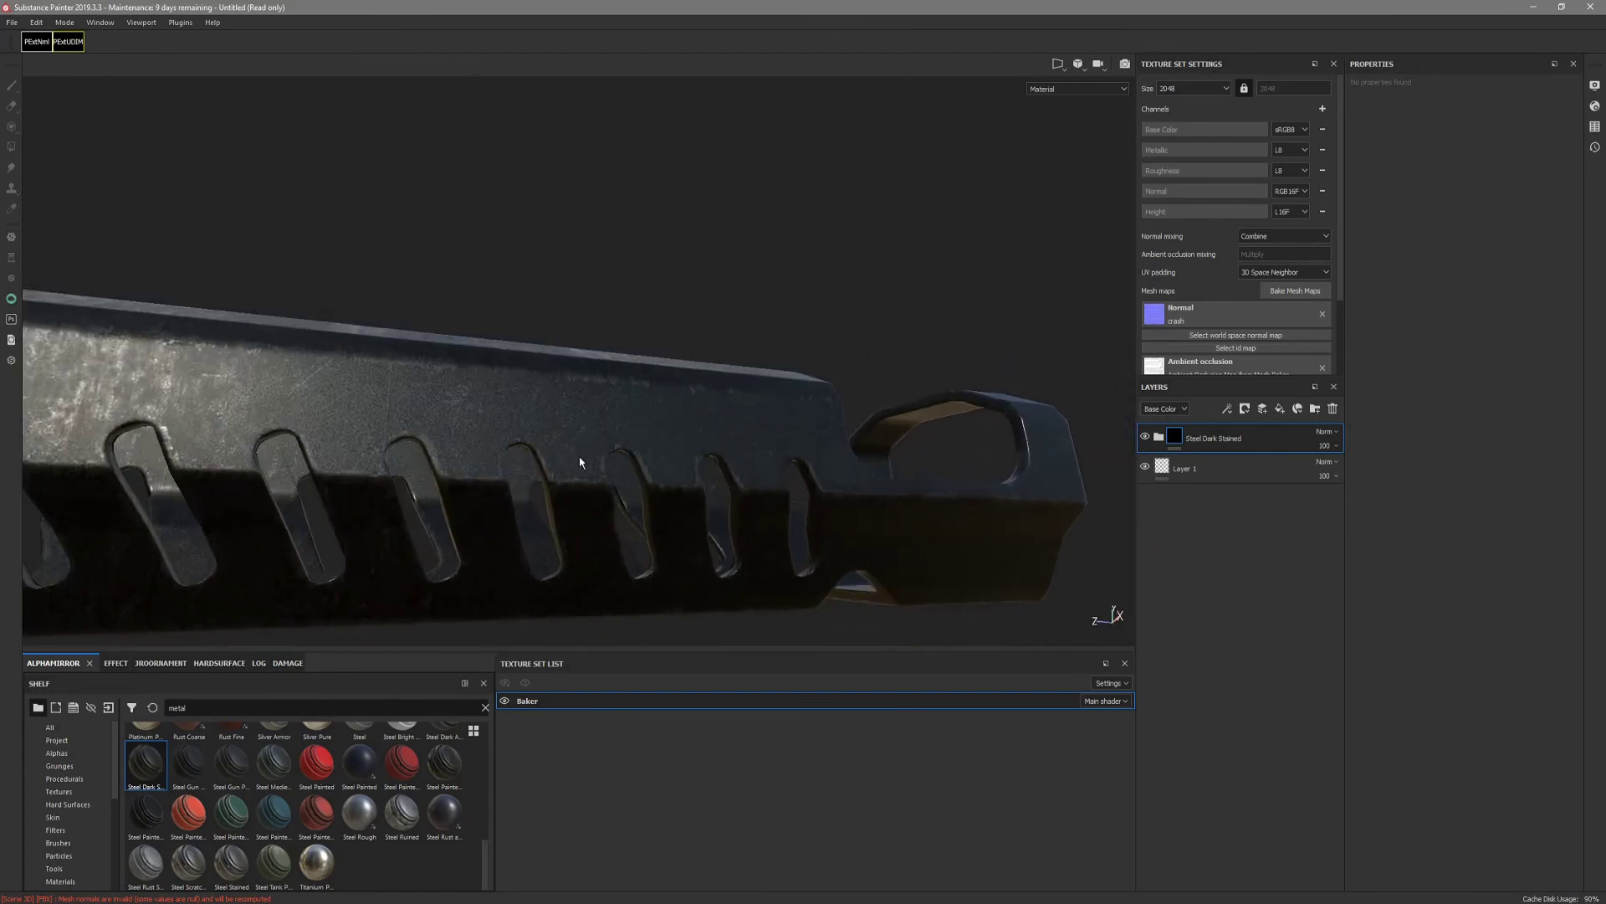
mouse_move(726, 508)
alt+mouse_down()
mouse_move(609, 424)
mouse_move(449, 491)
mouse_move(775, 441)
mouse_move(953, 444)
mouse_move(772, 478)
mouse_move(437, 466)
mouse_move(318, 498)
mouse_move(871, 477)
mouse_move(742, 505)
mouse_move(692, 460)
mouse_move(805, 430)
mouse_move(755, 404)
mouse_move(1020, 432)
mouse_move(781, 362)
mouse_move(520, 452)
mouse_move(563, 405)
mouse_move(516, 489)
mouse_move(608, 478)
mouse_move(256, 355)
mouse_move(651, 454)
mouse_move(719, 421)
mouse_move(749, 337)
alt+mouse_up()
Test removing the normal mesh map, restore it, and replace the Steel Dark Stained layer with Steel Gun Matte.
click(1322, 314)
key(ctrl+z)
key(Delete)
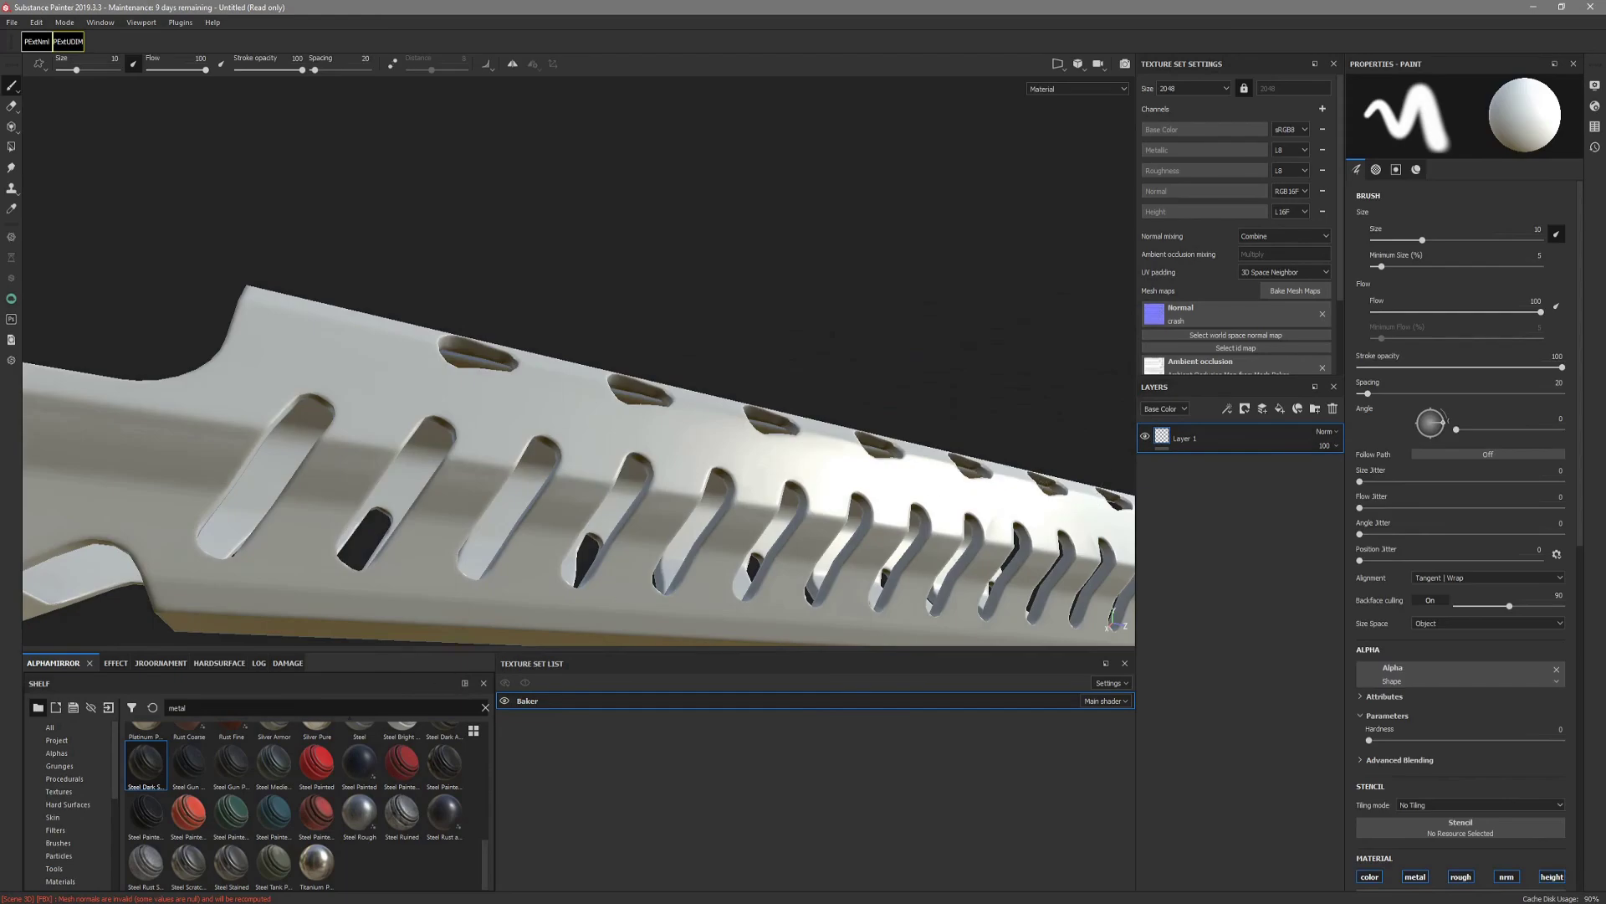
drag(194, 760, 743, 514)
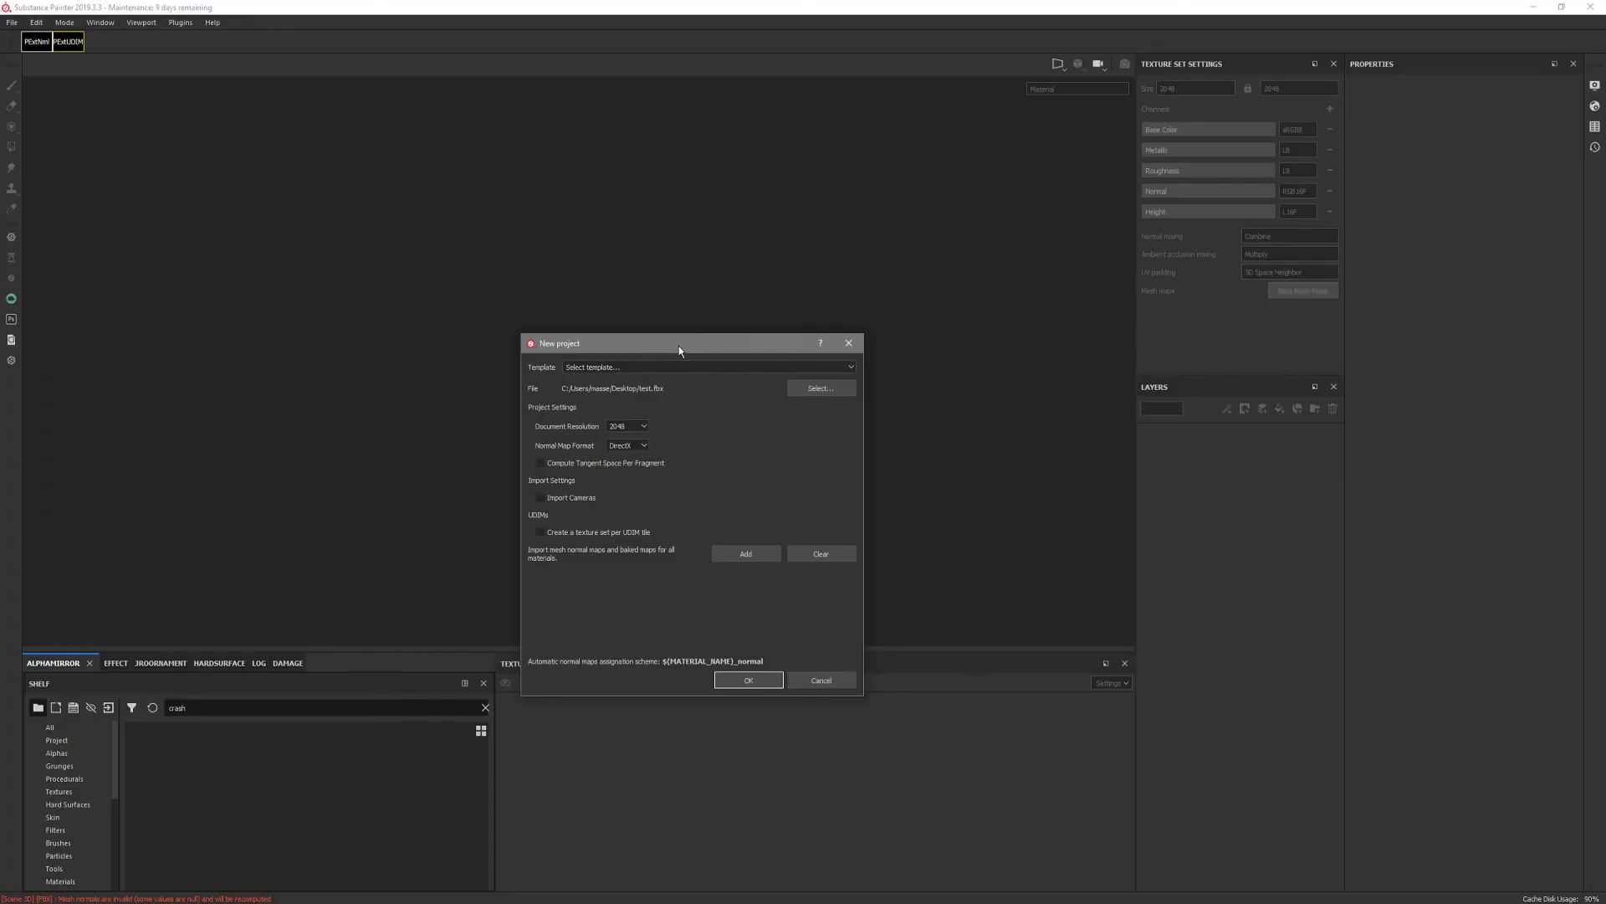
For the new project, choose test.fbx from the desktop as mesh and add the crash normal map from the render folder.
click(812, 393)
click(815, 484)
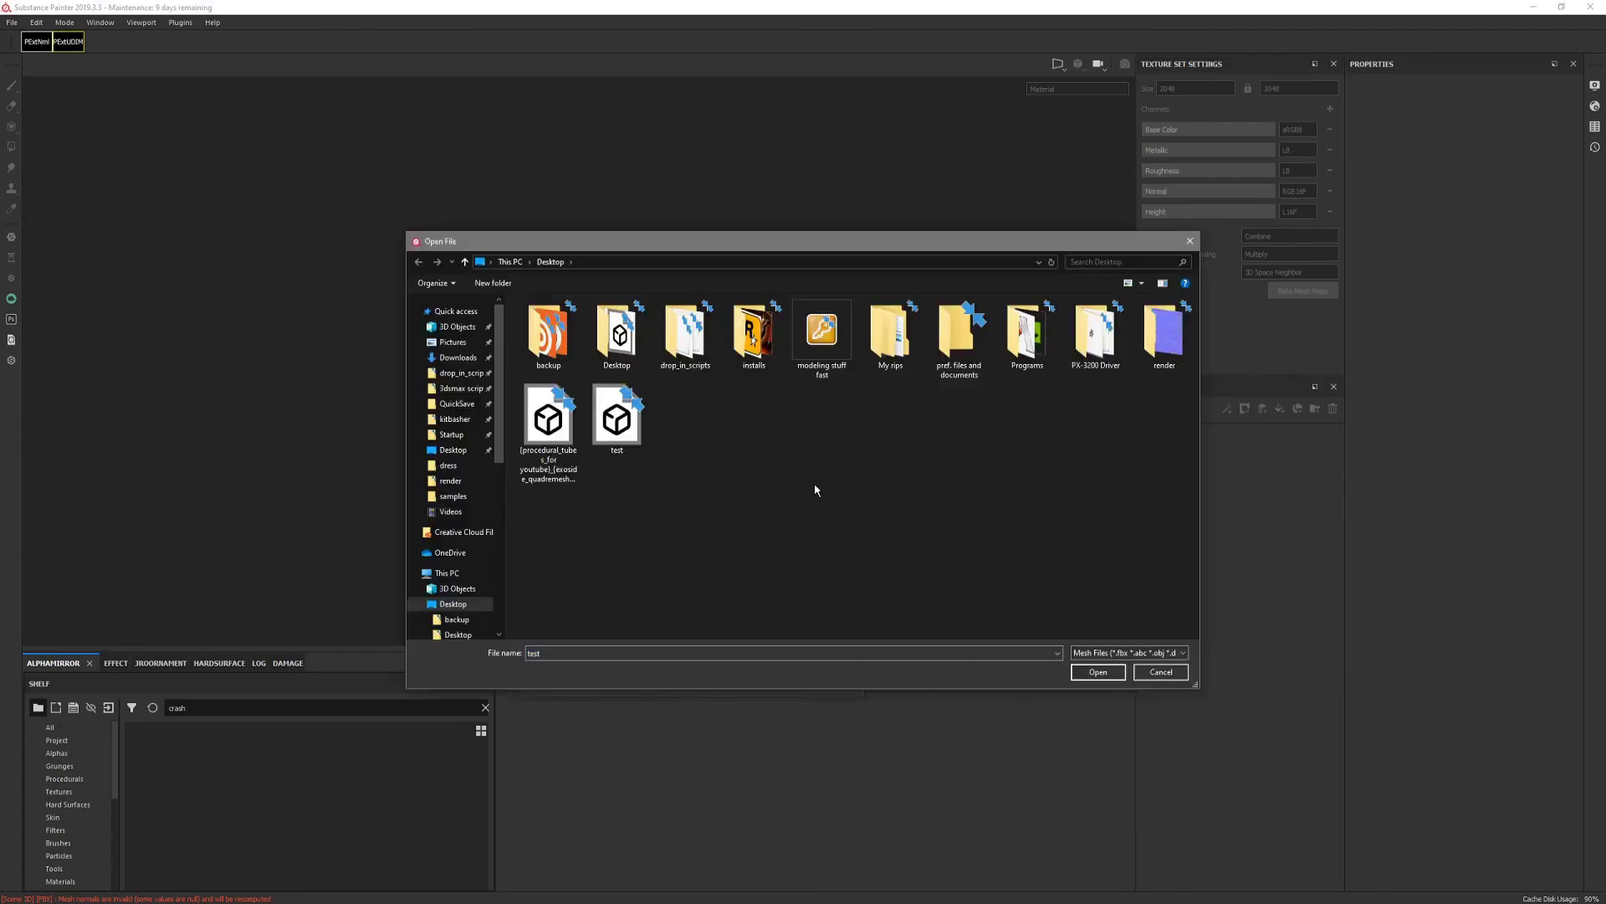
double_click(645, 434)
click(757, 553)
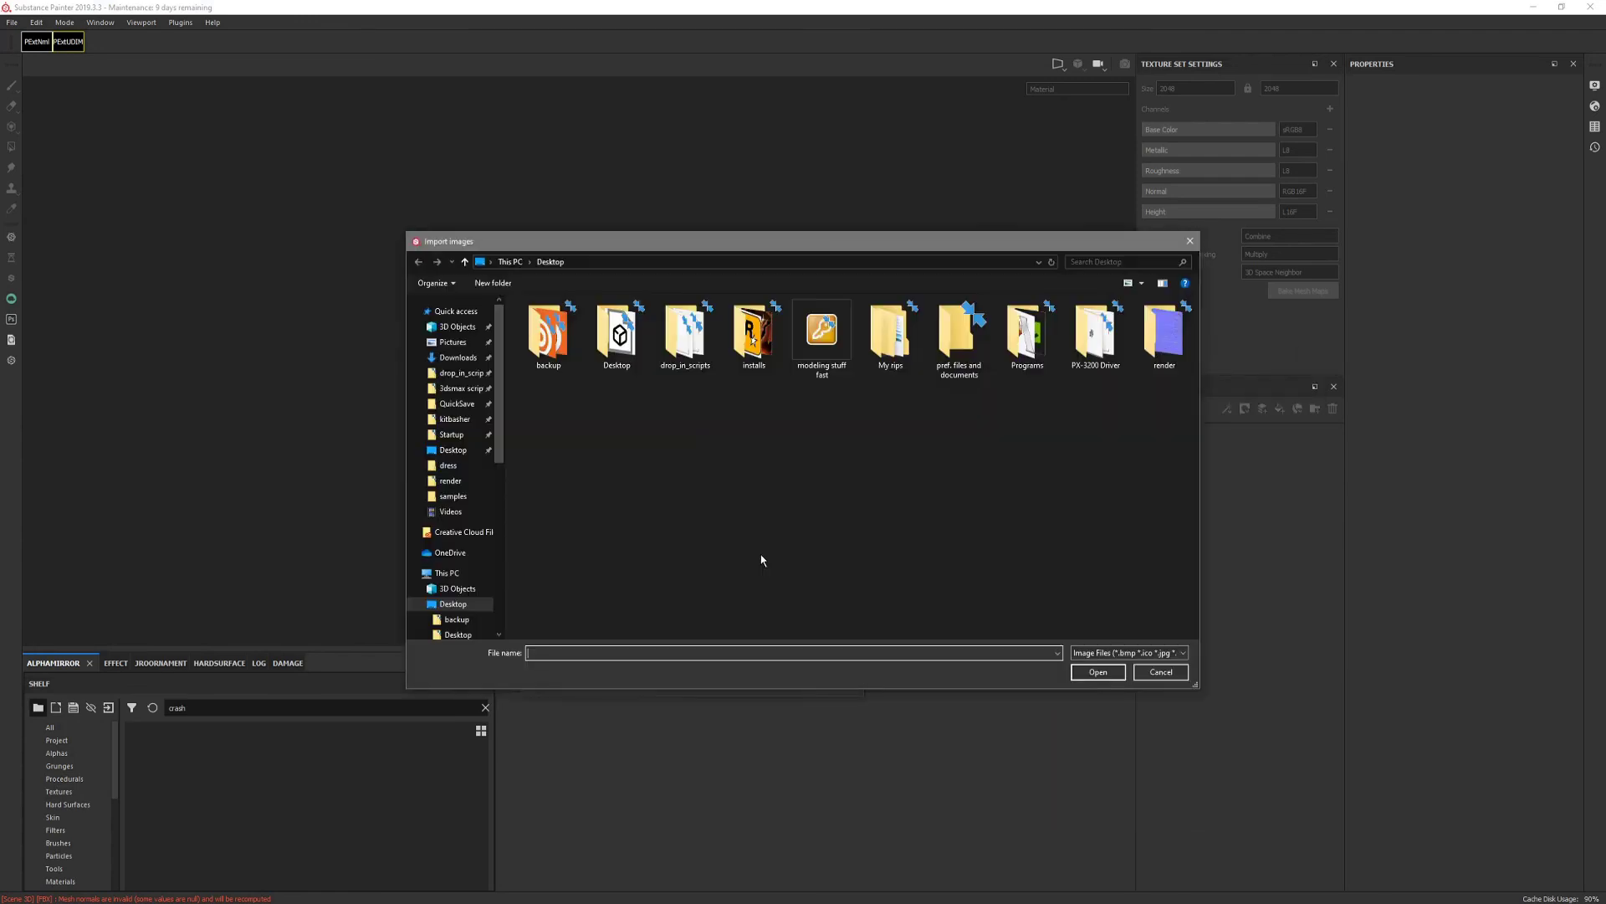
double_click(1174, 344)
double_click(576, 366)
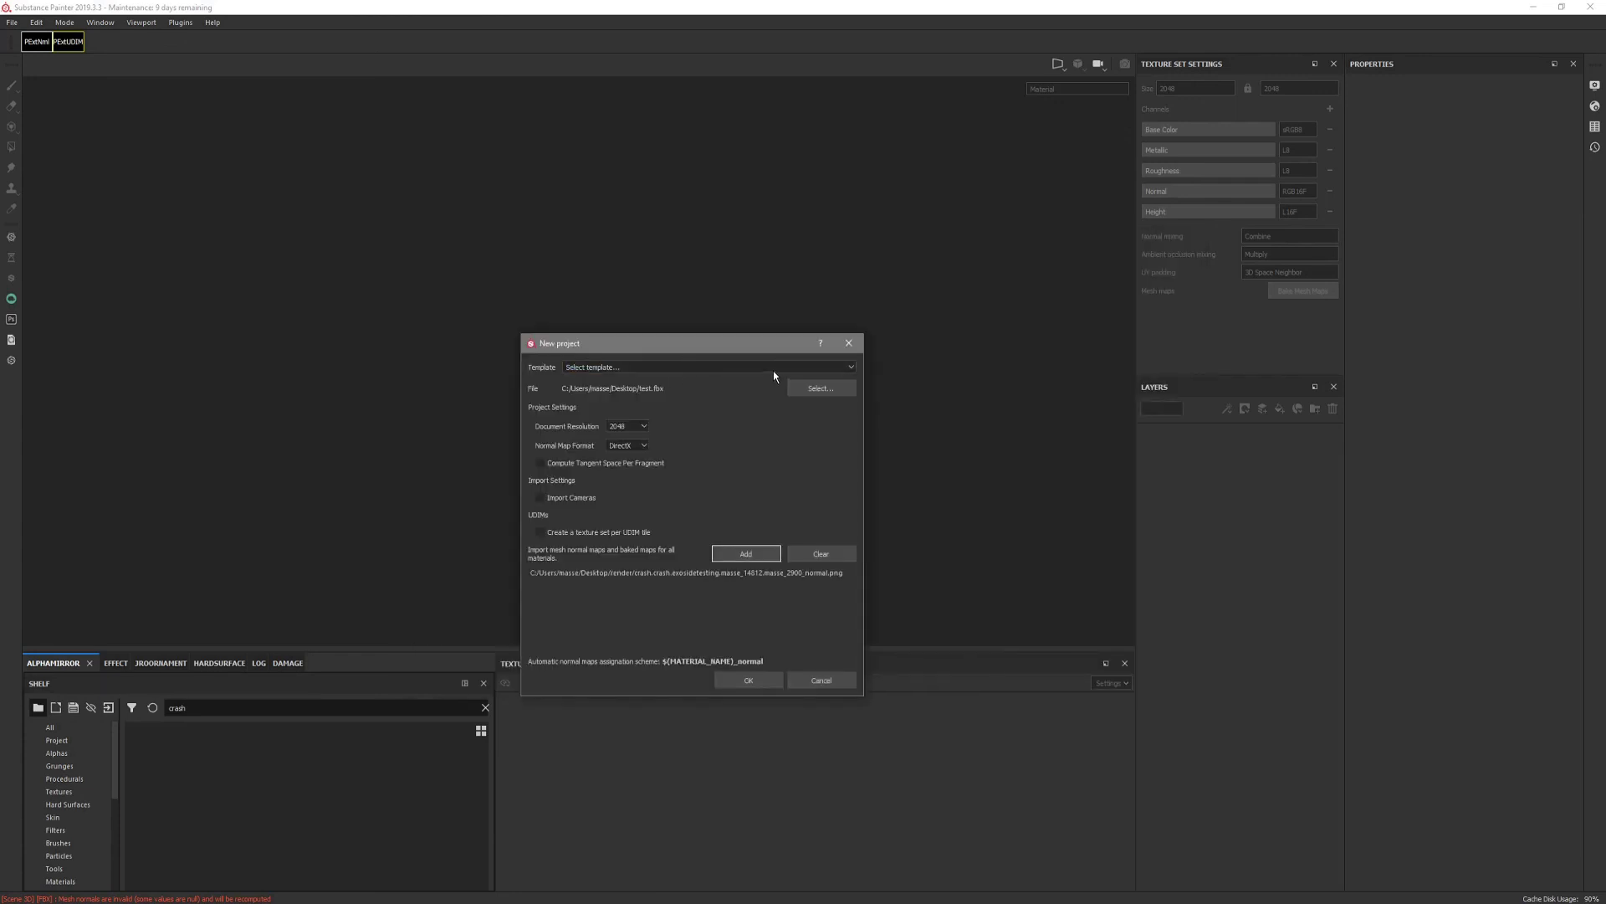
Keep DirectX as the new project's normal map format and create the project.
drag(721, 346, 786, 333)
click(695, 434)
click(695, 448)
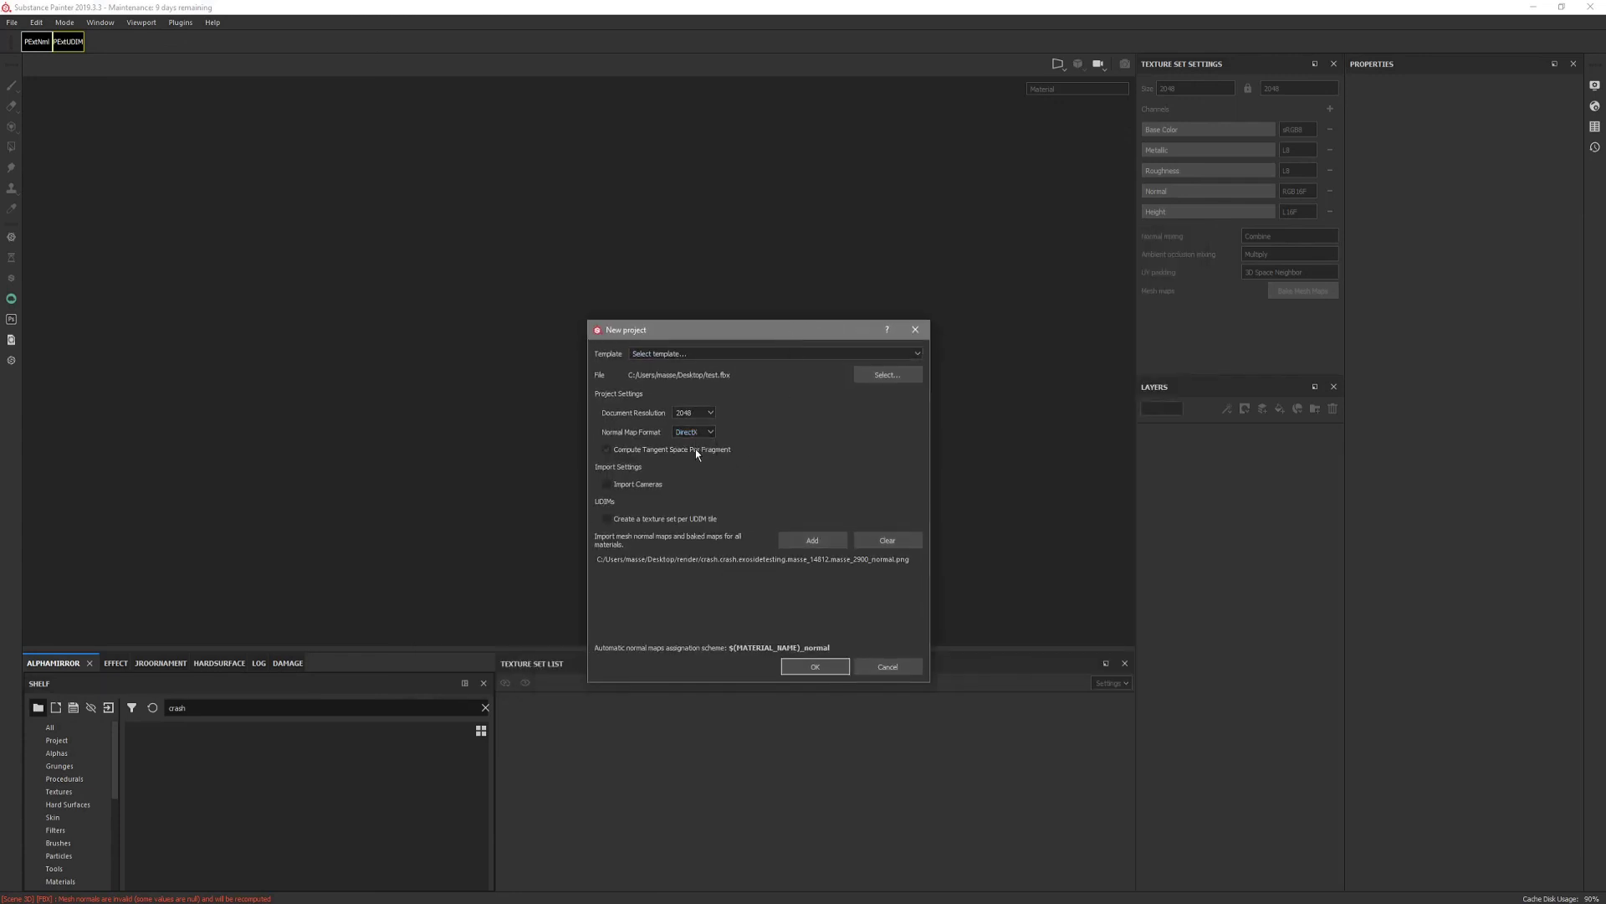
click(704, 434)
click(707, 434)
click(683, 435)
click(685, 434)
click(686, 435)
click(701, 433)
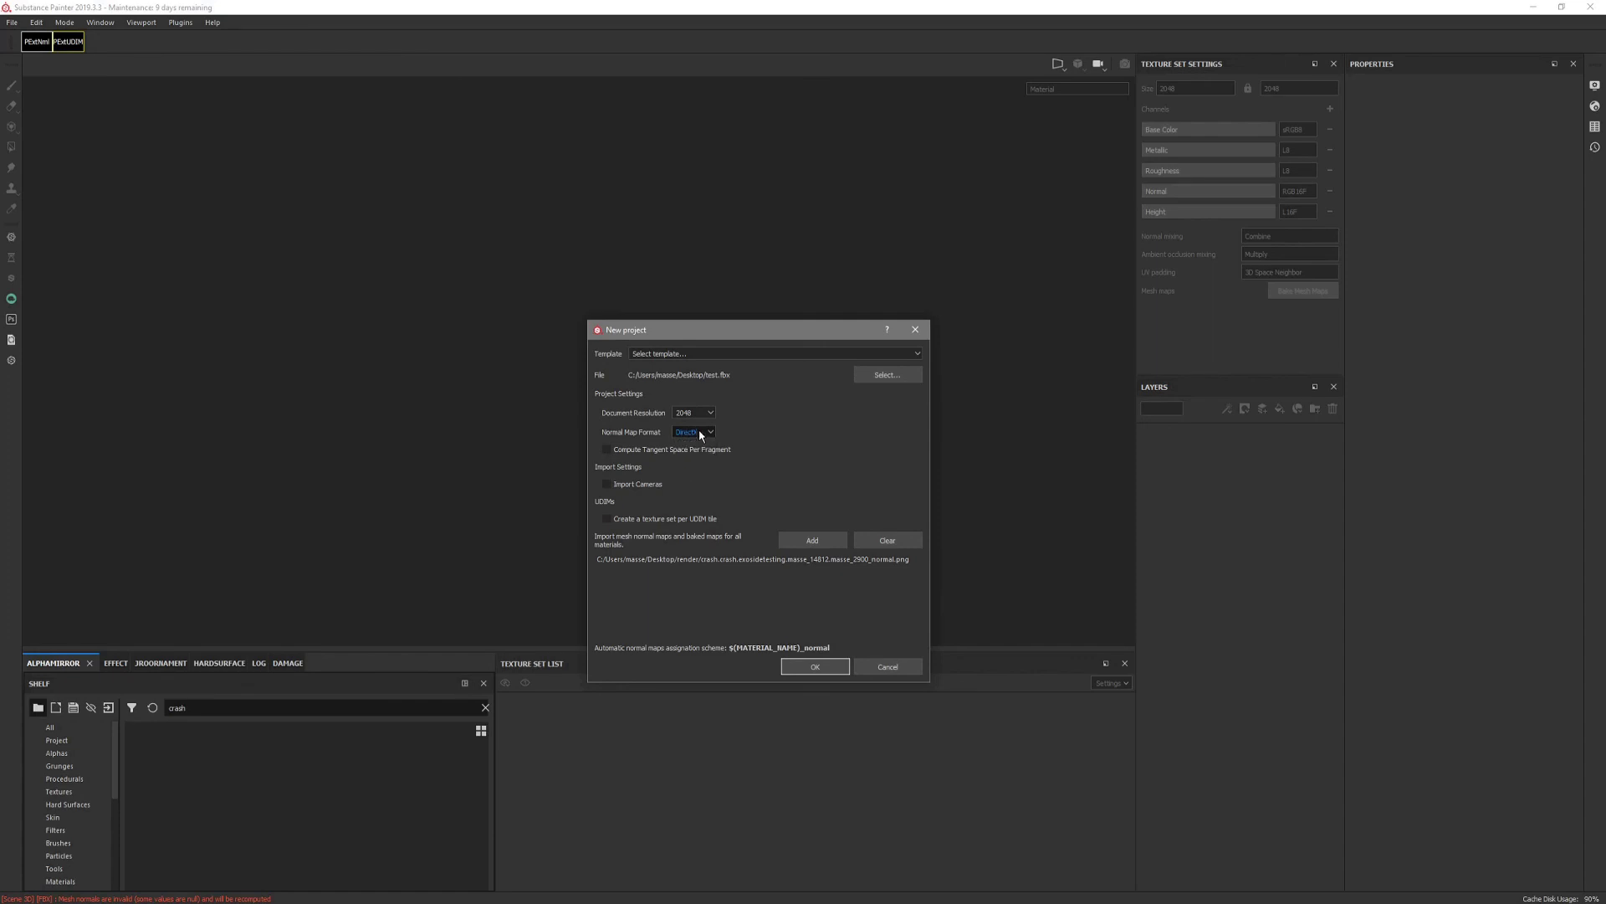
click(837, 673)
Assign the crash map as the normal mesh map and check the shading around the handguard's slots.
alt+drag(786, 343, 646, 374)
alt+middle_drag(646, 374, 495, 399)
alt+drag(703, 428, 538, 405)
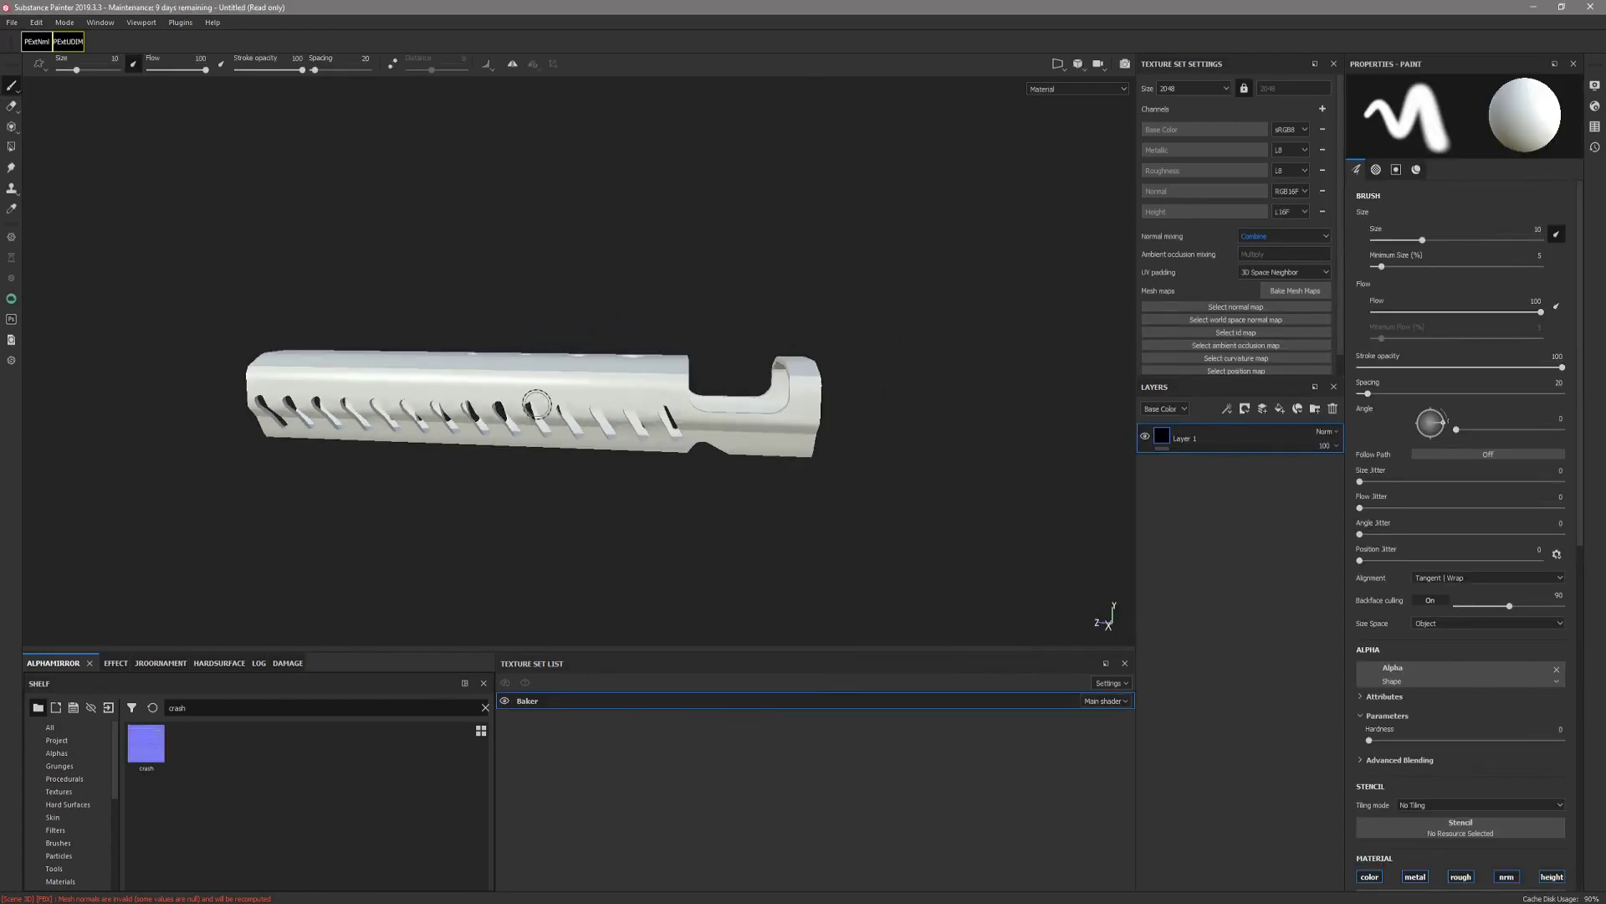
alt+right_drag(538, 405, 836, 401)
alt+drag(836, 401, 686, 406)
click(1242, 308)
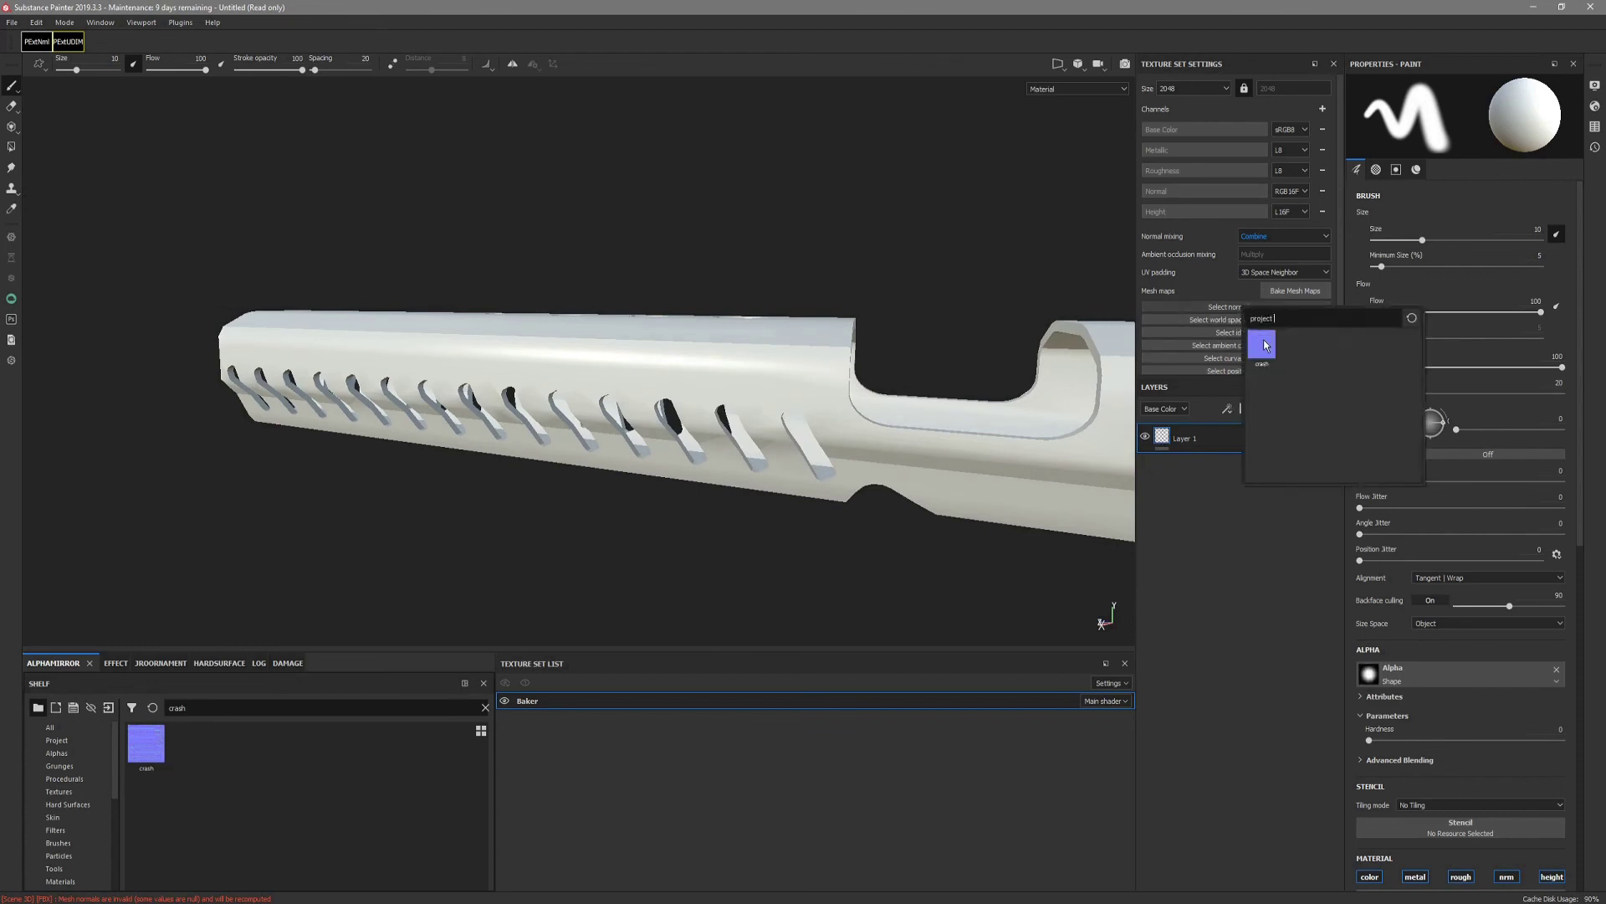
click(1264, 341)
mouse_move(812, 422)
alt+mouse_down()
mouse_move(531, 424)
mouse_move(933, 466)
mouse_move(914, 513)
mouse_move(742, 452)
mouse_move(760, 435)
mouse_move(961, 409)
mouse_move(936, 456)
mouse_move(1013, 483)
alt+mouse_up()
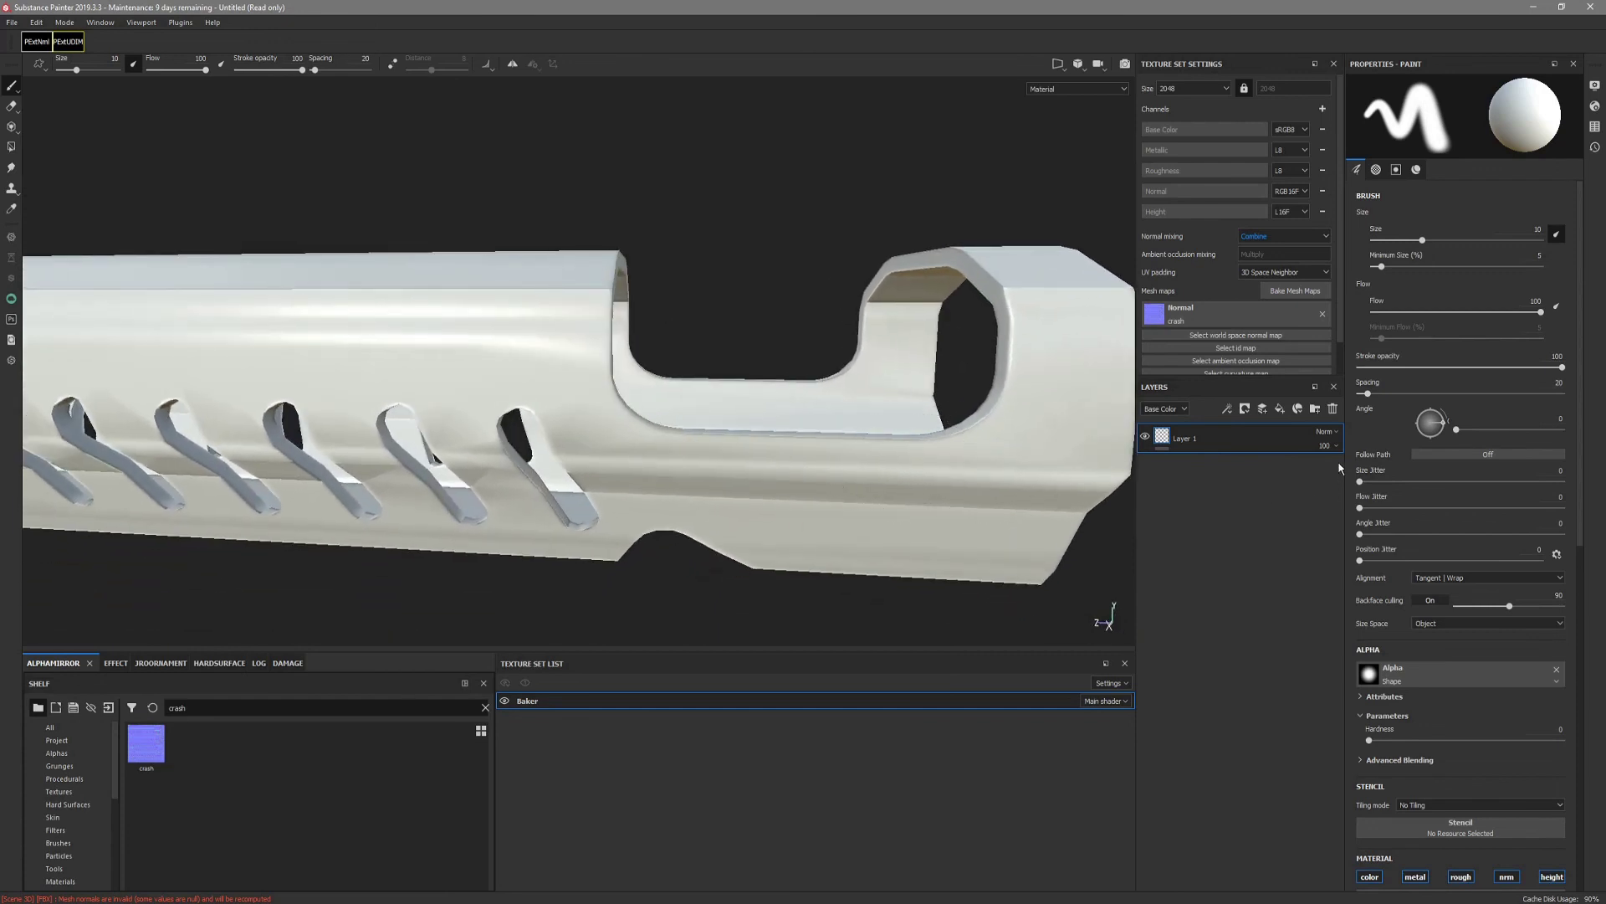
Add a fill layer with only the normal channel active and use the crash map as its normal.
click(1280, 409)
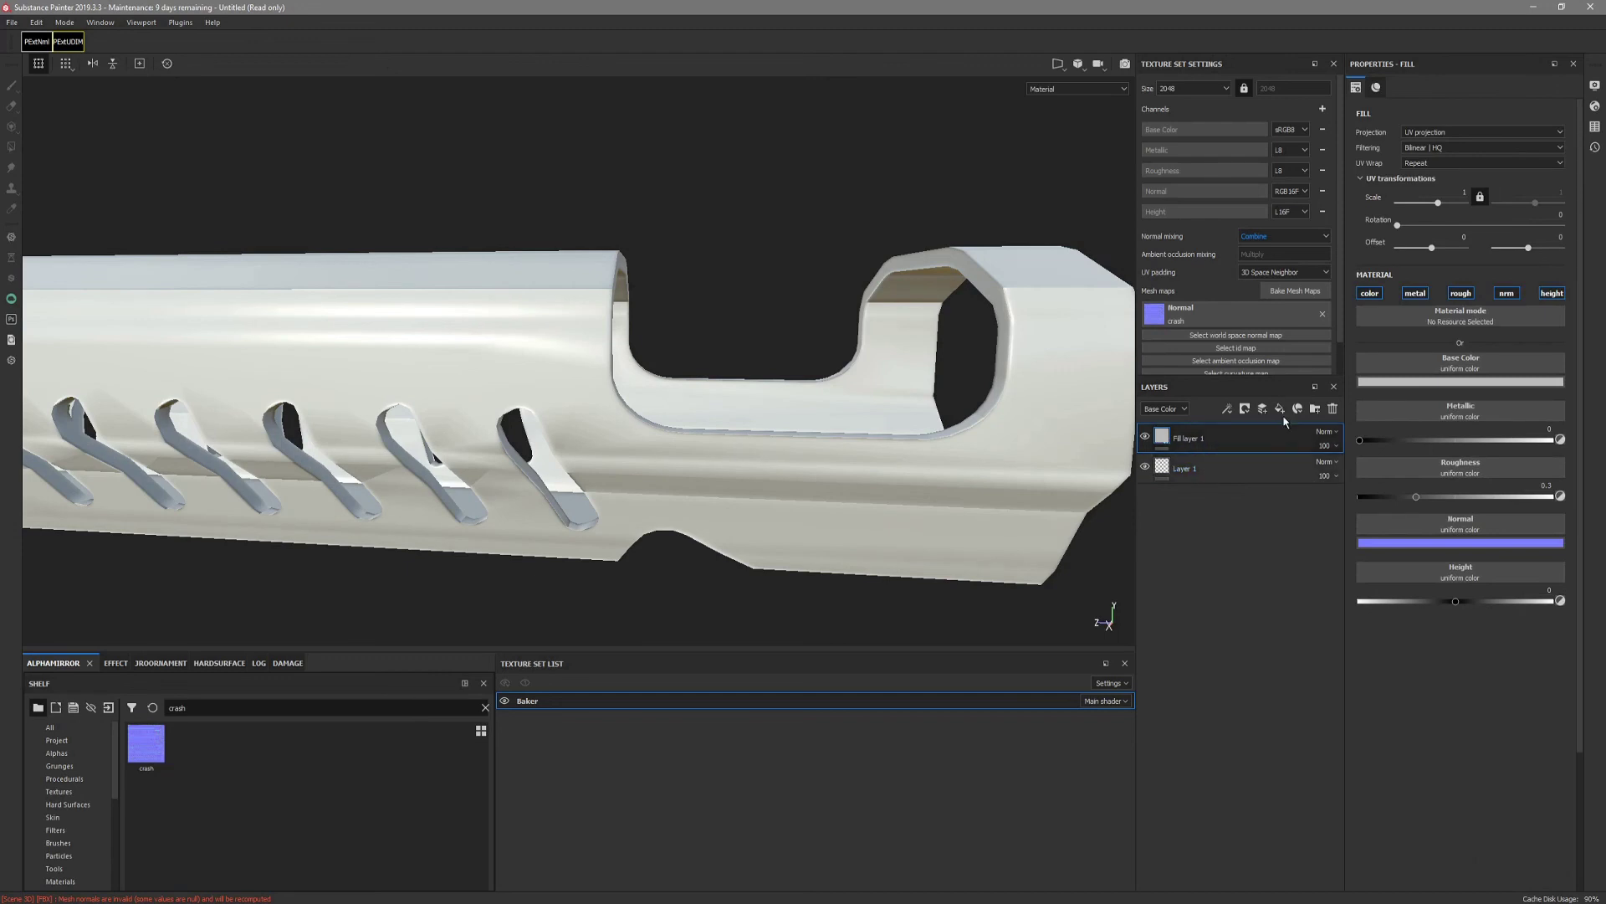
click(1370, 293)
click(1415, 292)
click(1461, 294)
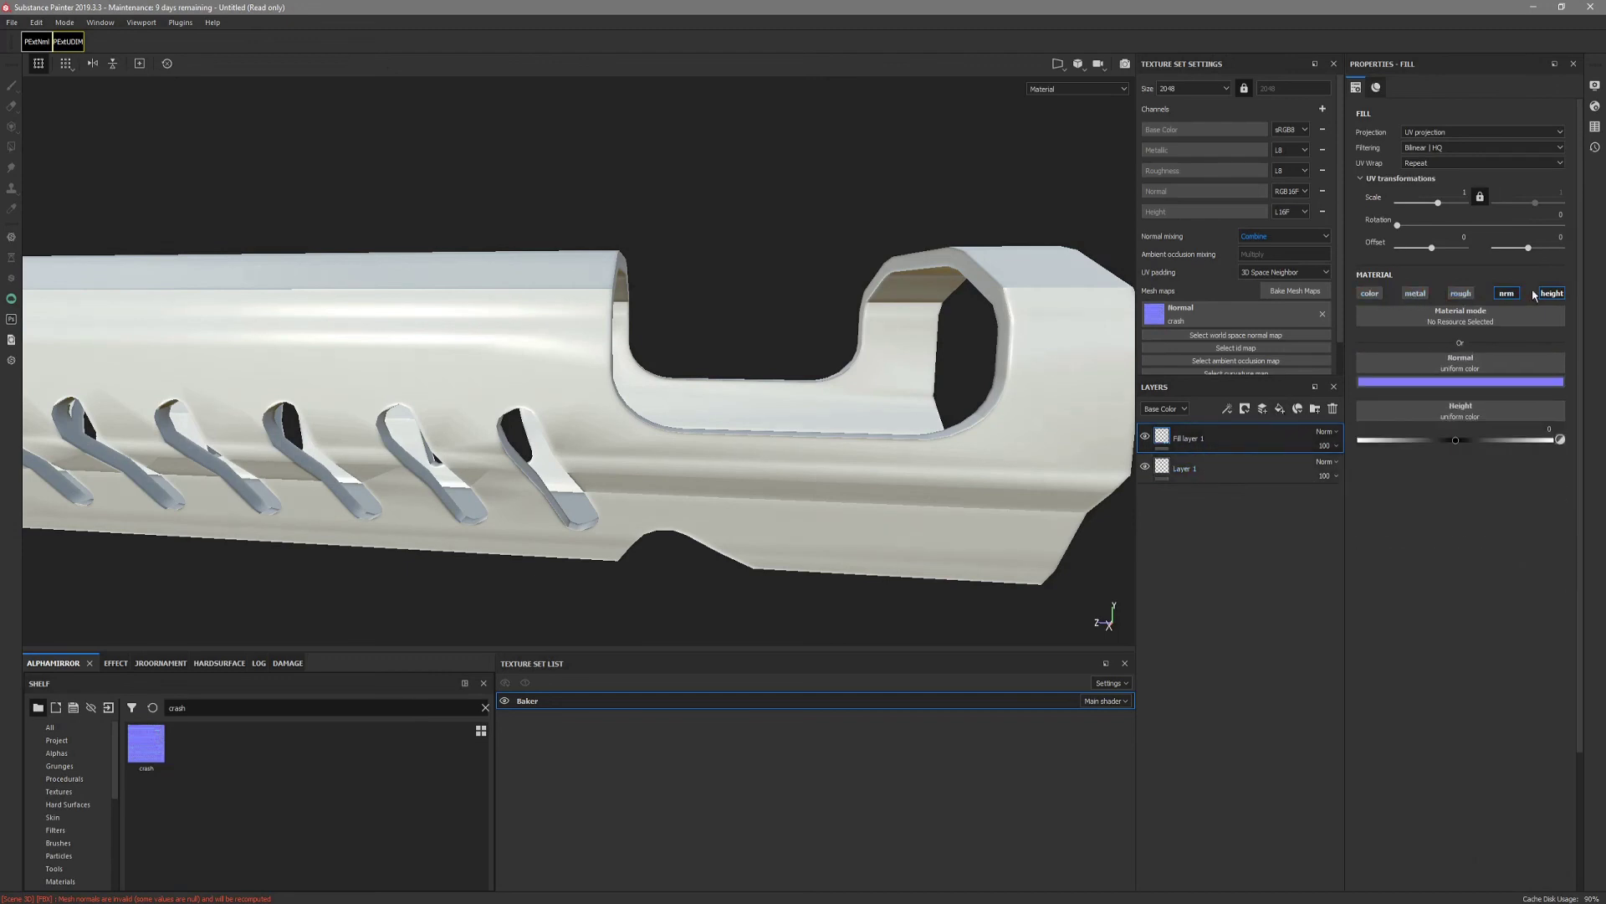
click(1548, 294)
drag(147, 744, 1457, 374)
alt+drag(850, 502, 1104, 457)
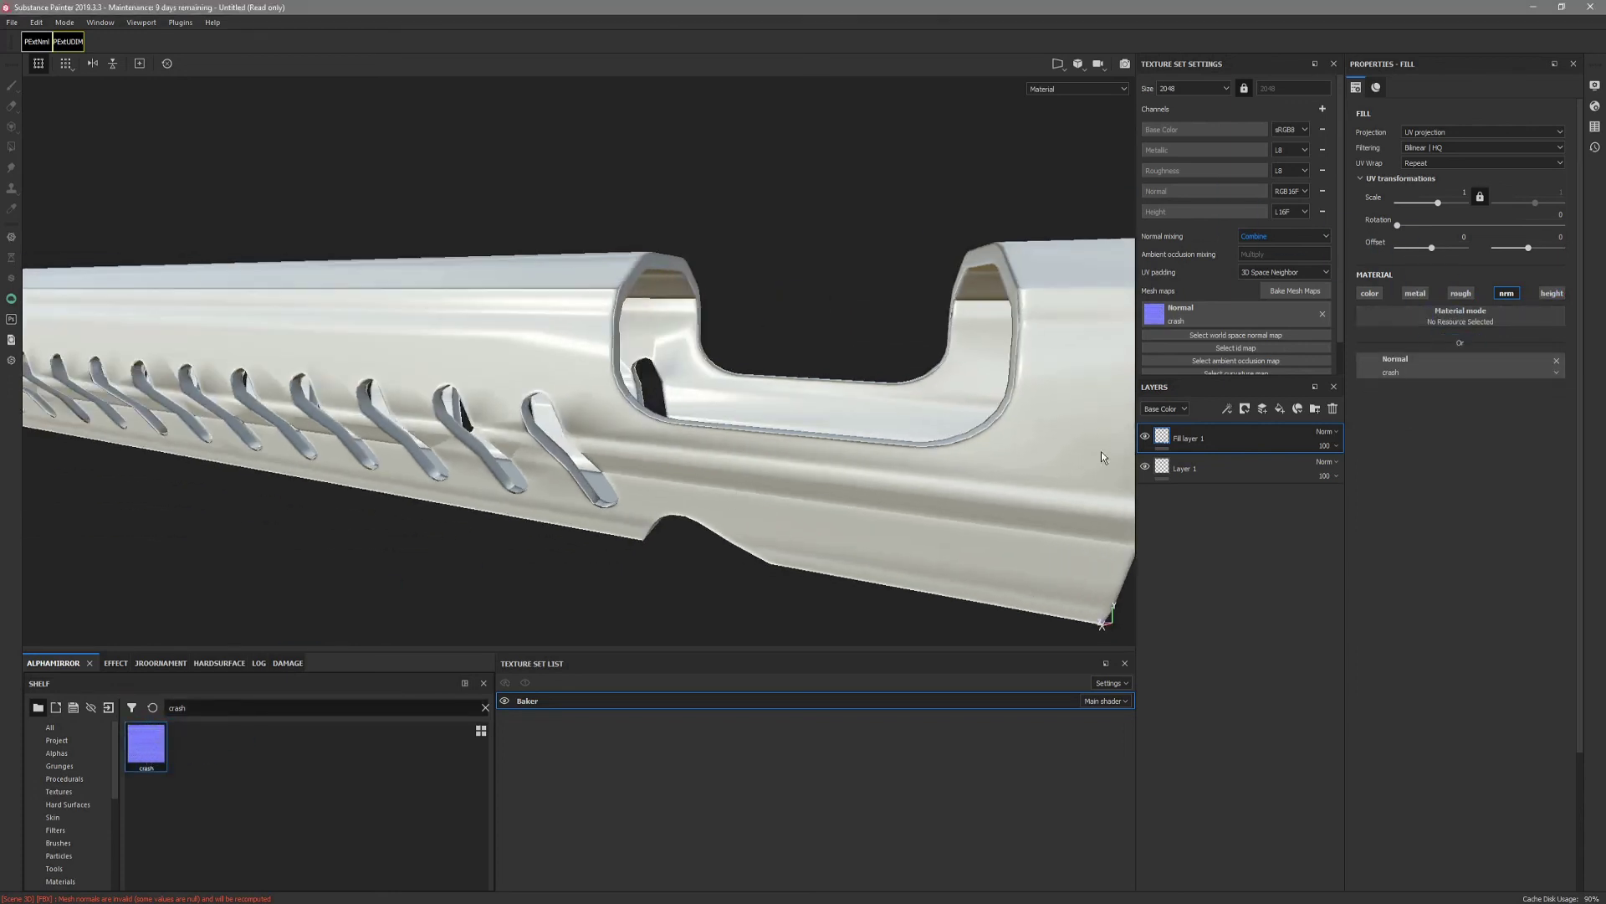
Set the color space of the fill layer's crash normal map to OpenGL normal.
click(1556, 374)
click(1589, 398)
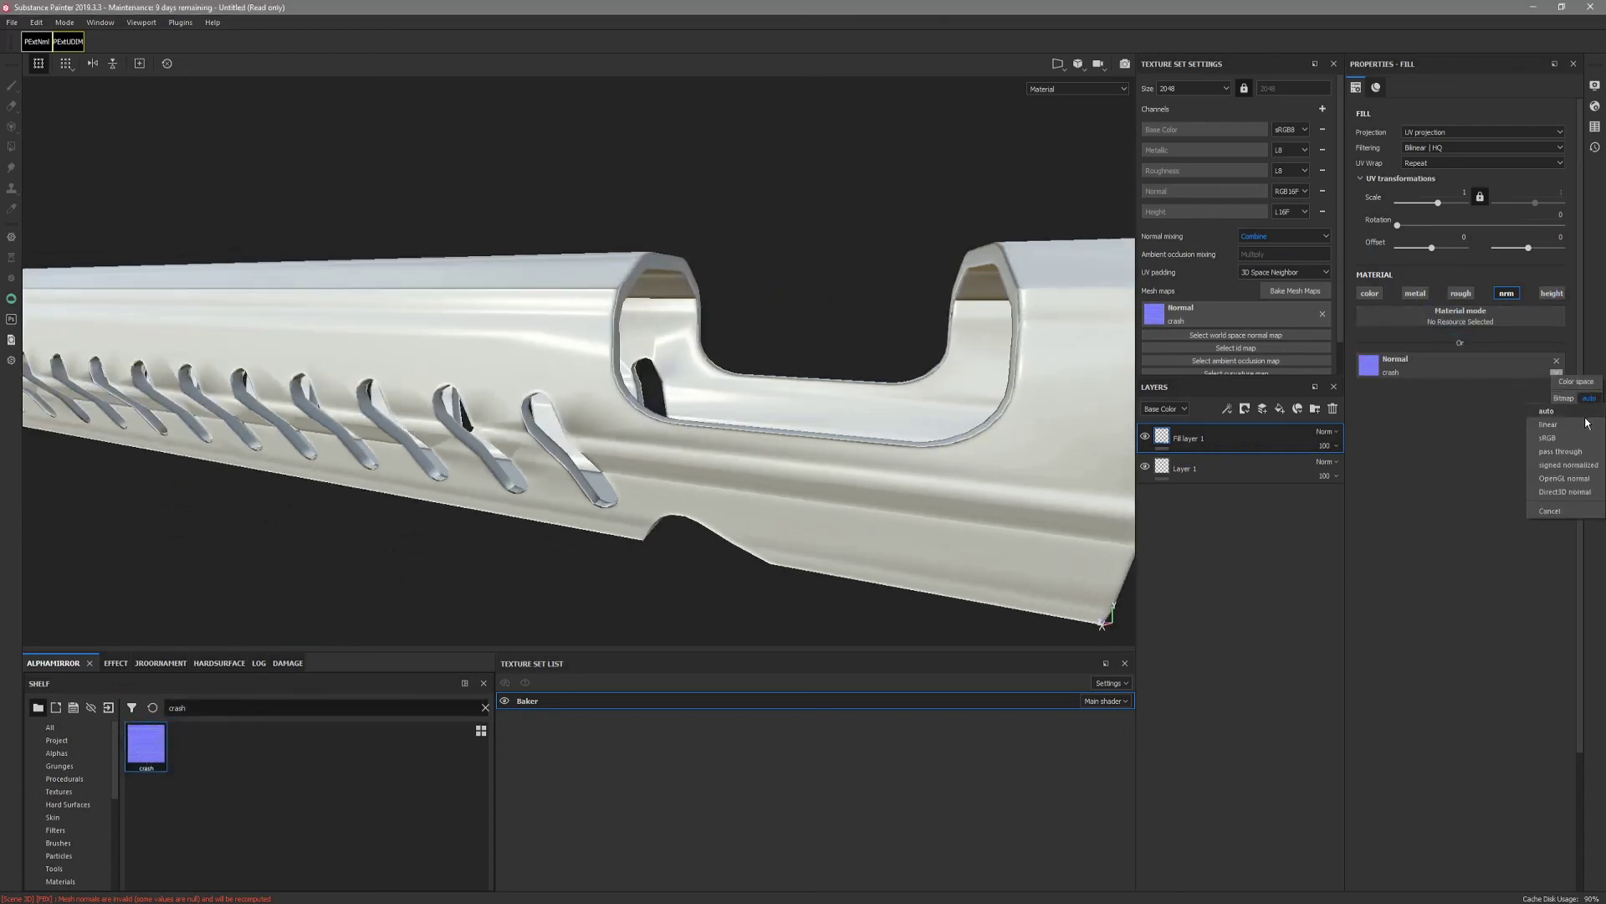
click(1576, 483)
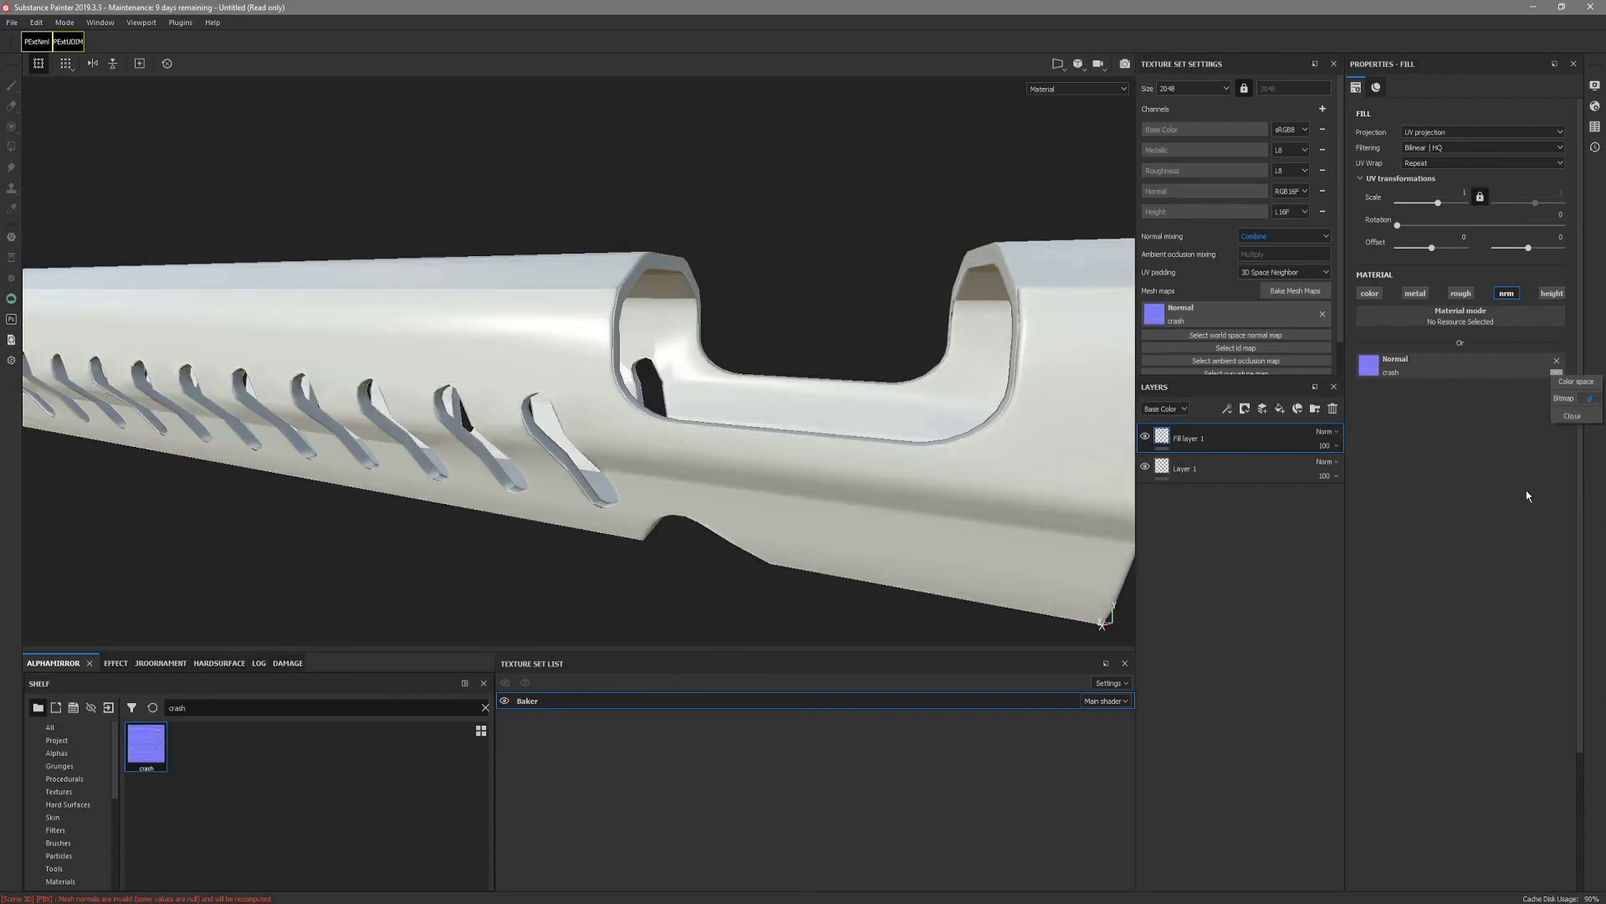
mouse_move(957, 538)
alt+mouse_down()
mouse_move(912, 509)
mouse_move(832, 532)
alt+mouse_up()
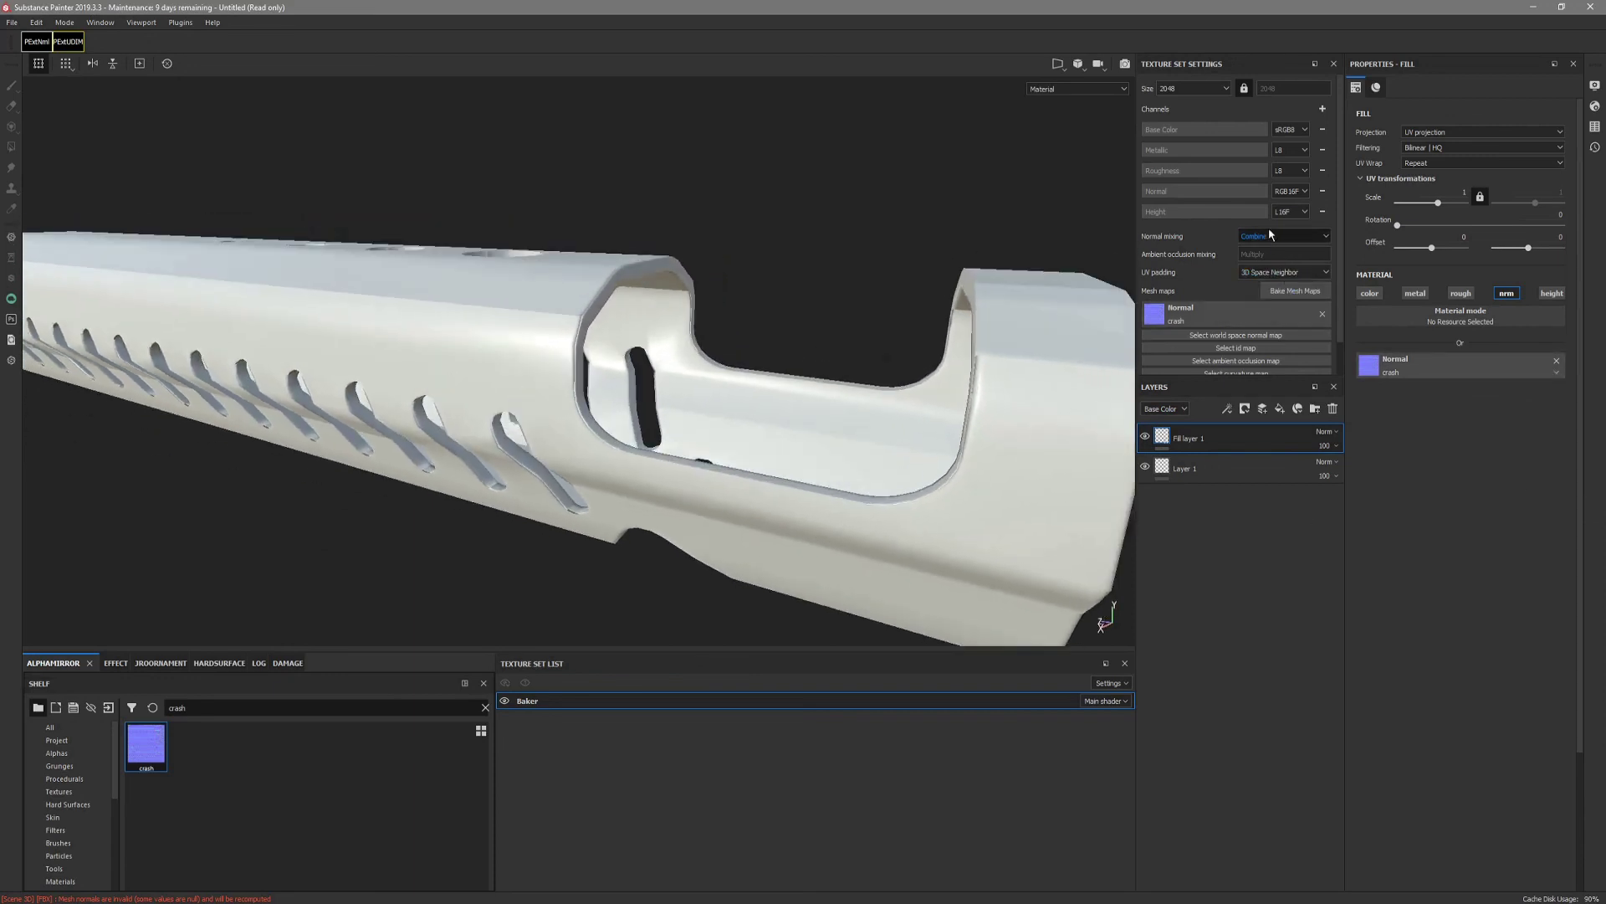
Set the texture set's normal mixing to Replace and check the shading near the end opening.
click(1254, 236)
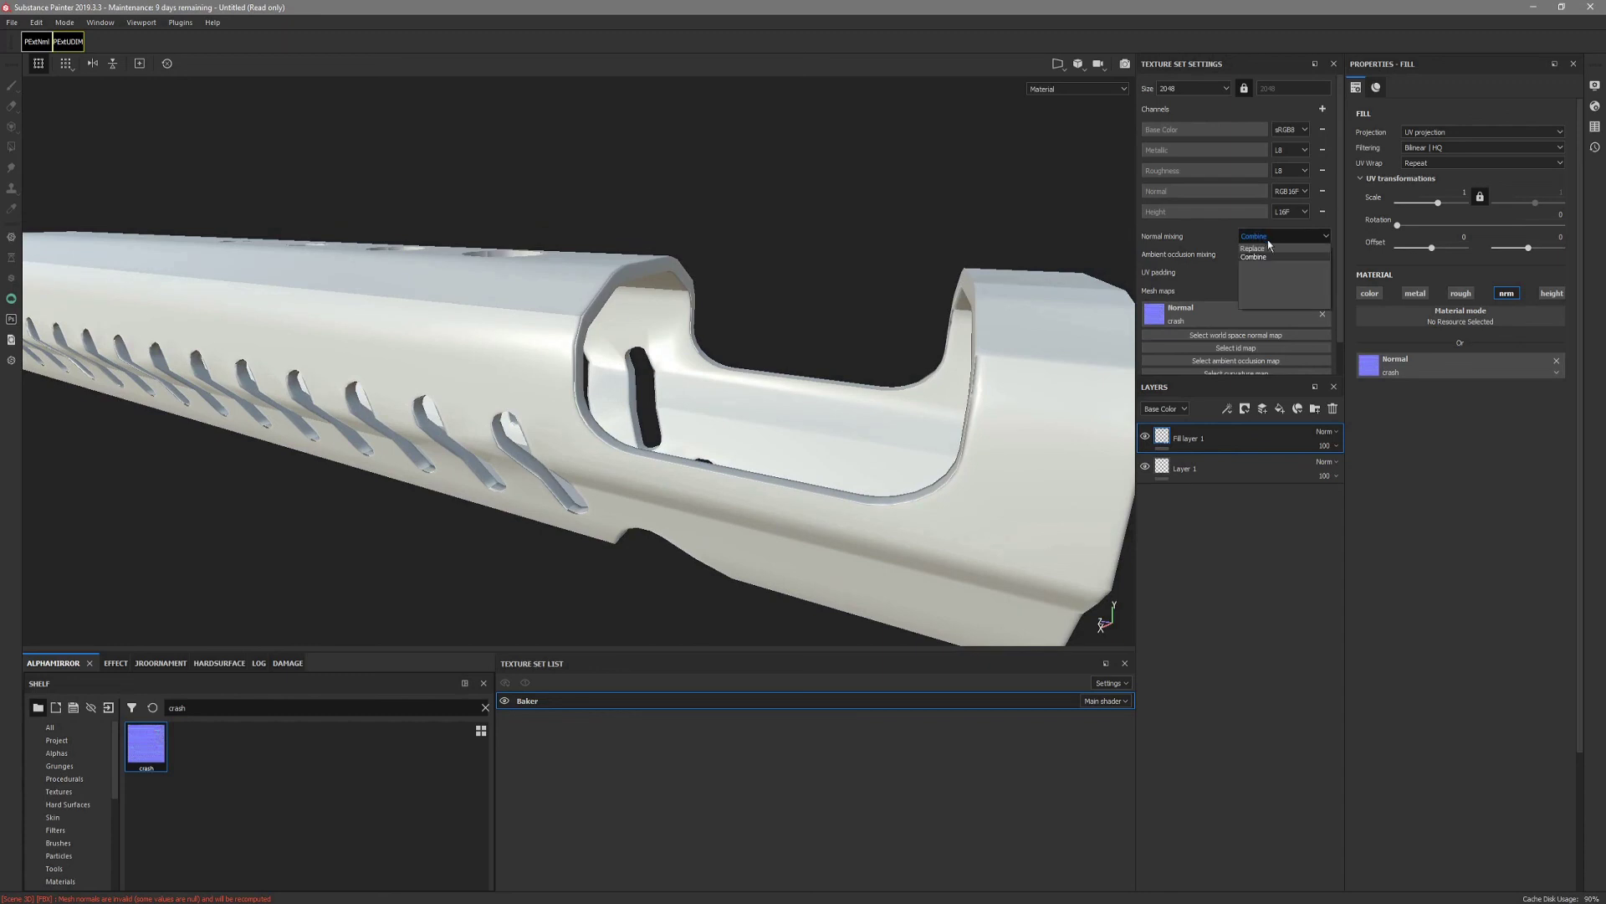
click(1253, 248)
alt+drag(771, 454, 878, 405)
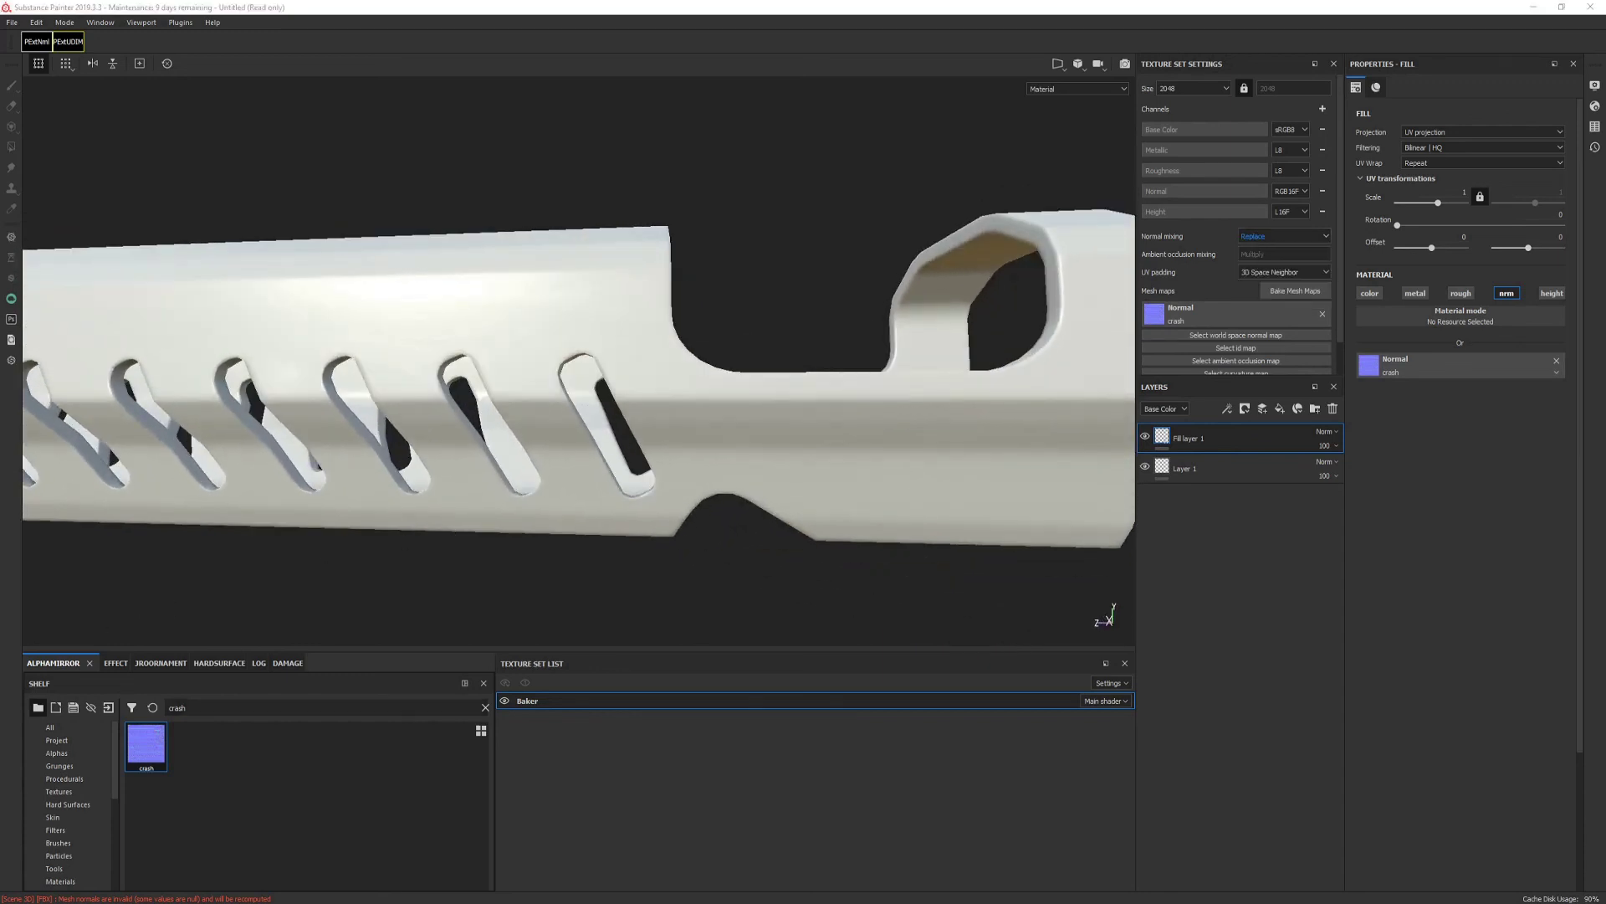
Examine the corrected normal shading along the handguard's slots, front end and large end opening.
click(238, 6)
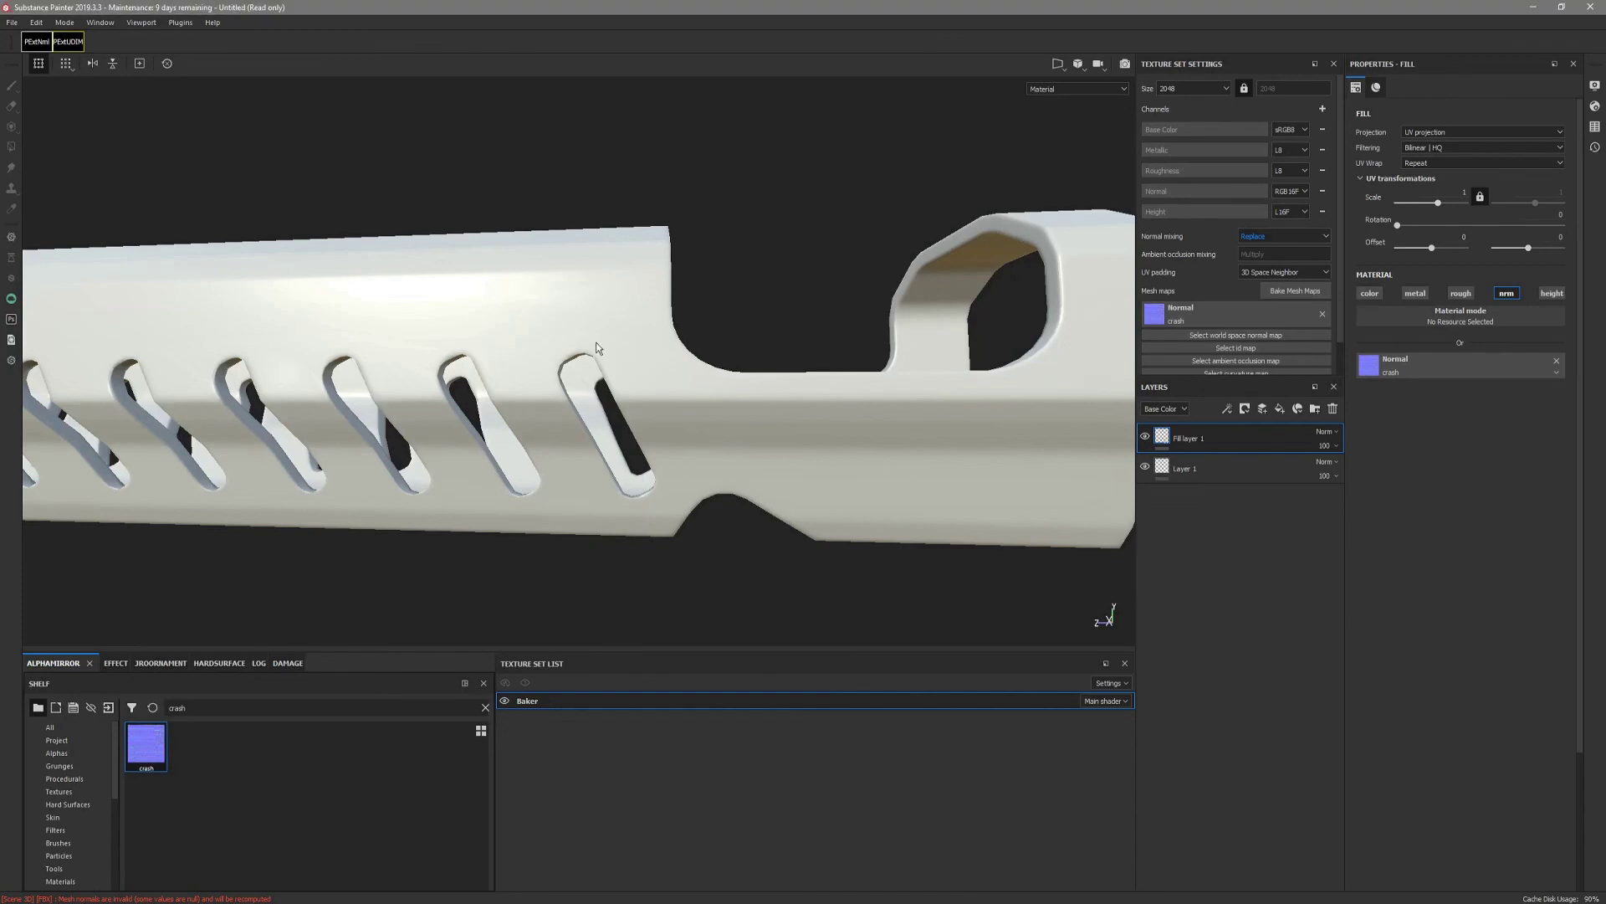
alt+drag(608, 319, 432, 358)
alt+middle_drag(432, 359, 509, 336)
alt+drag(509, 336, 638, 295)
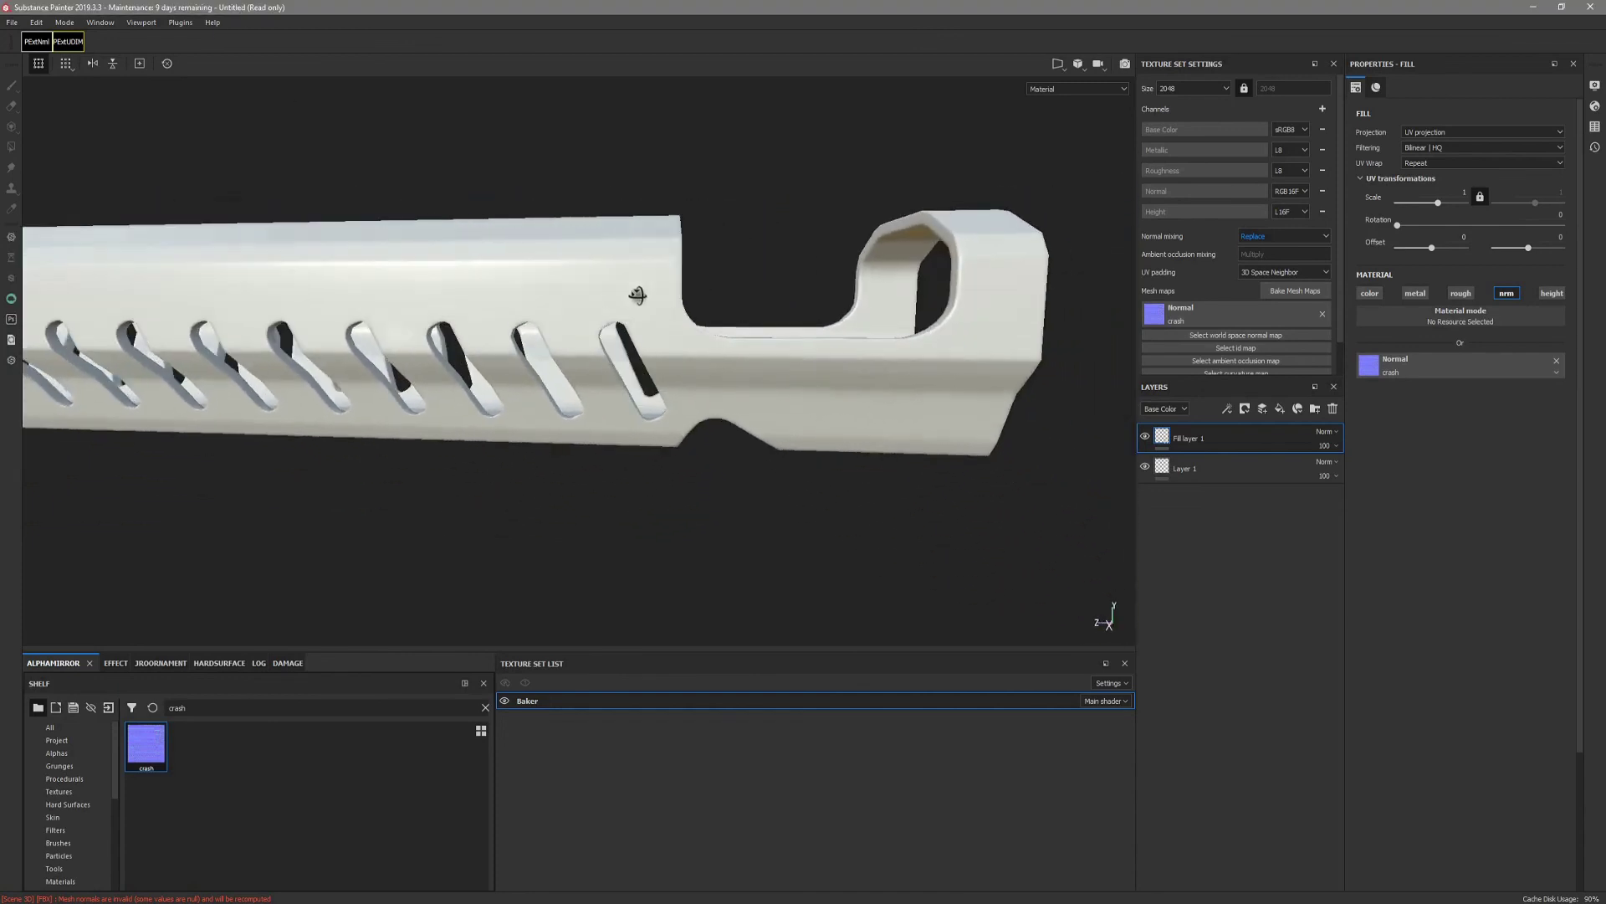
alt+middle_drag(638, 295, 692, 338)
alt+drag(692, 339, 710, 284)
scroll(785, 286, down, 1)
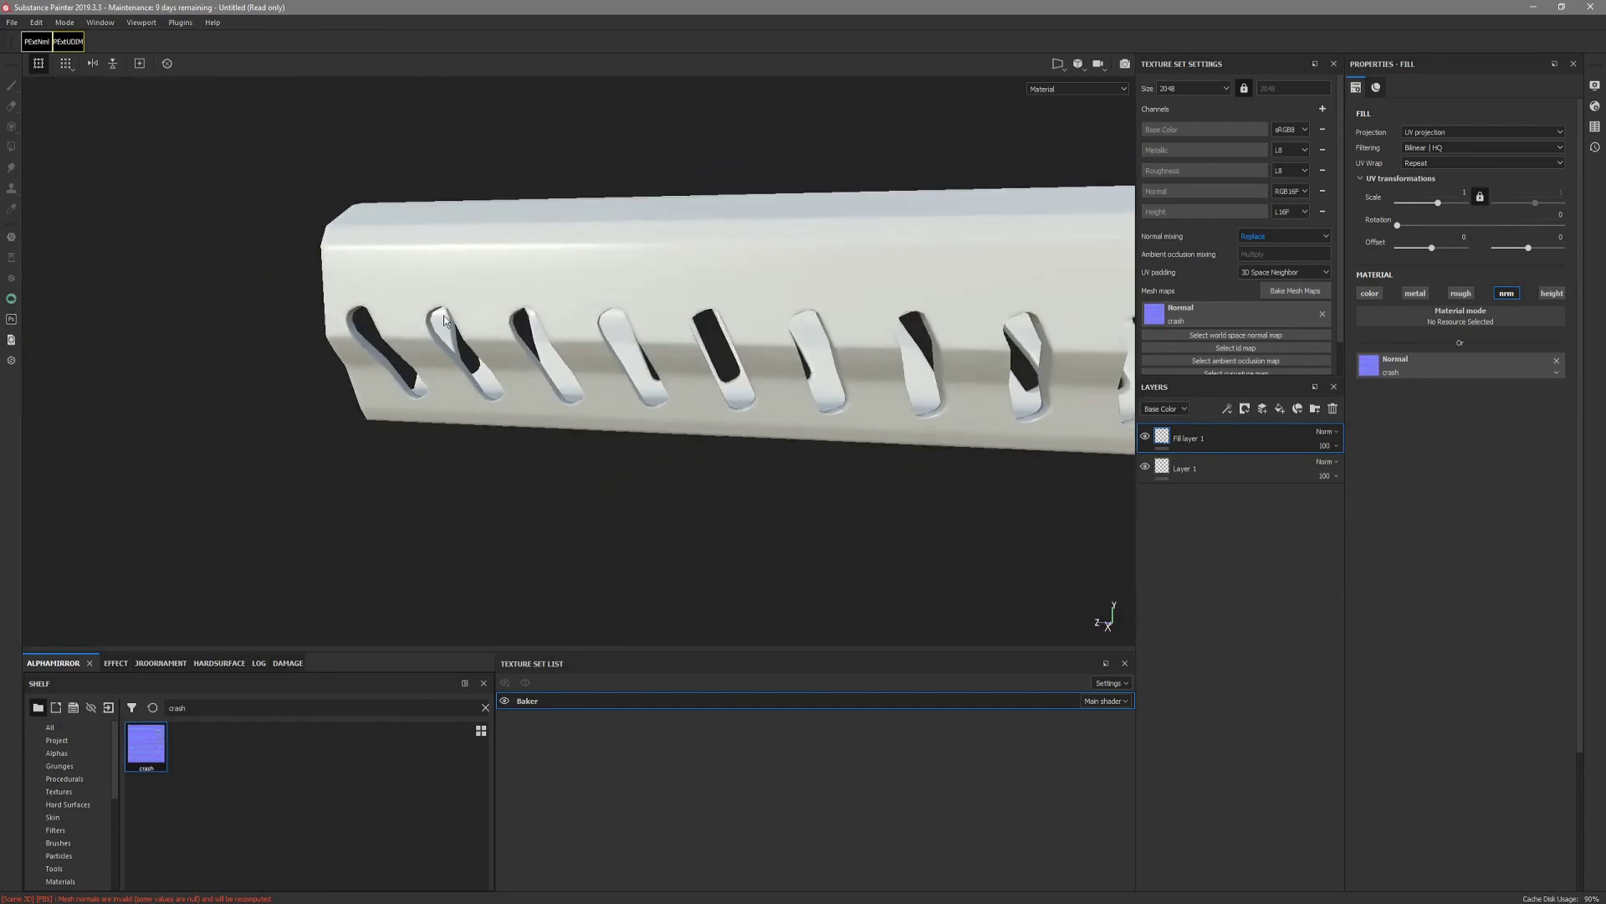
alt+middle_drag(785, 286, 574, 353)
scroll(575, 358, down, 1)
alt+drag(964, 335, 732, 450)
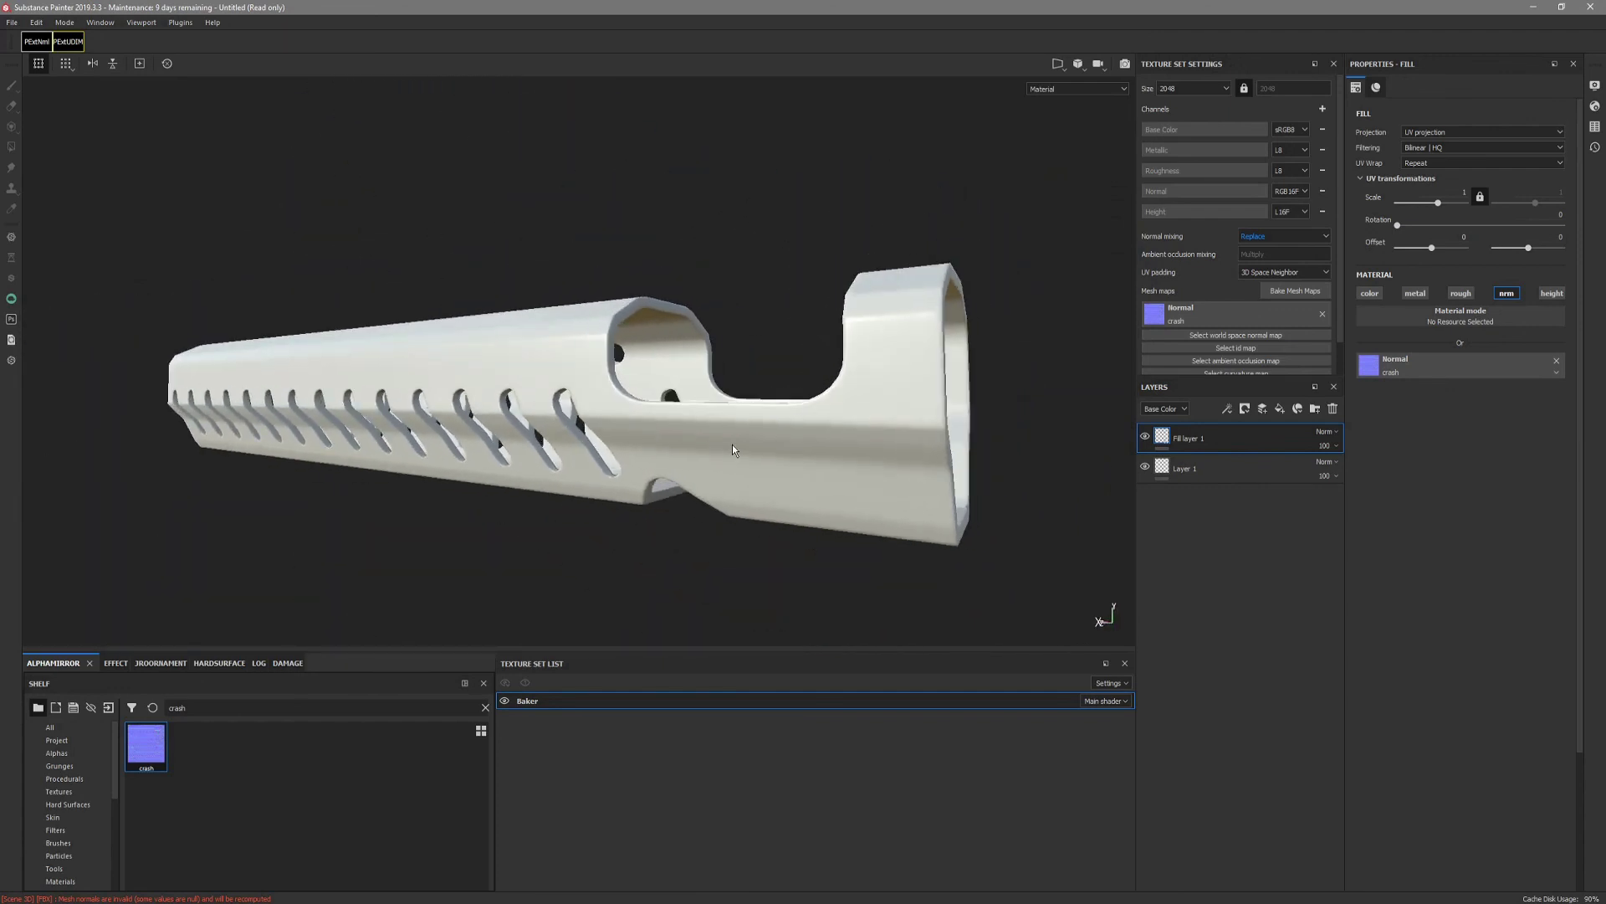